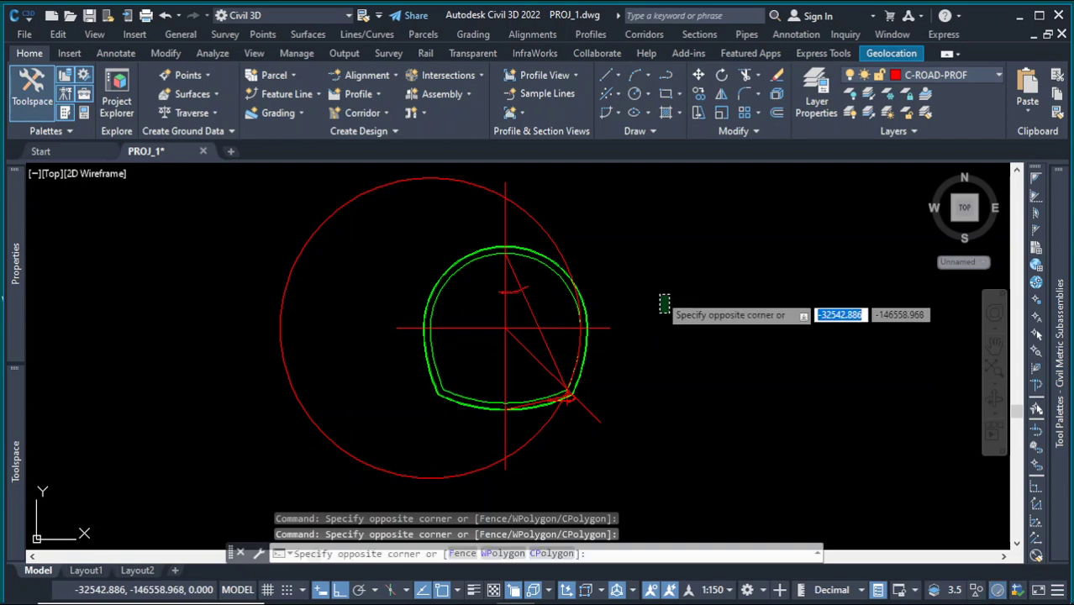
Examine the tunnel cross-section sketch with its construction circle and lines, and compare it with the tunnel assembly placed above it.
left_click(660, 293)
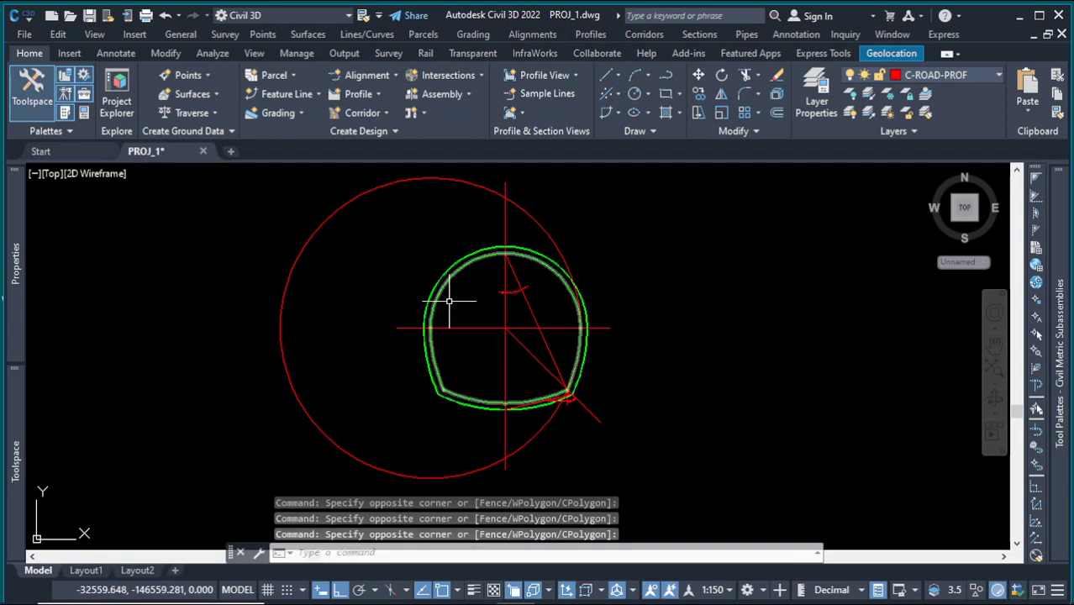
scroll(432, 383, "up", 4)
scroll(480, 405, "down", 4)
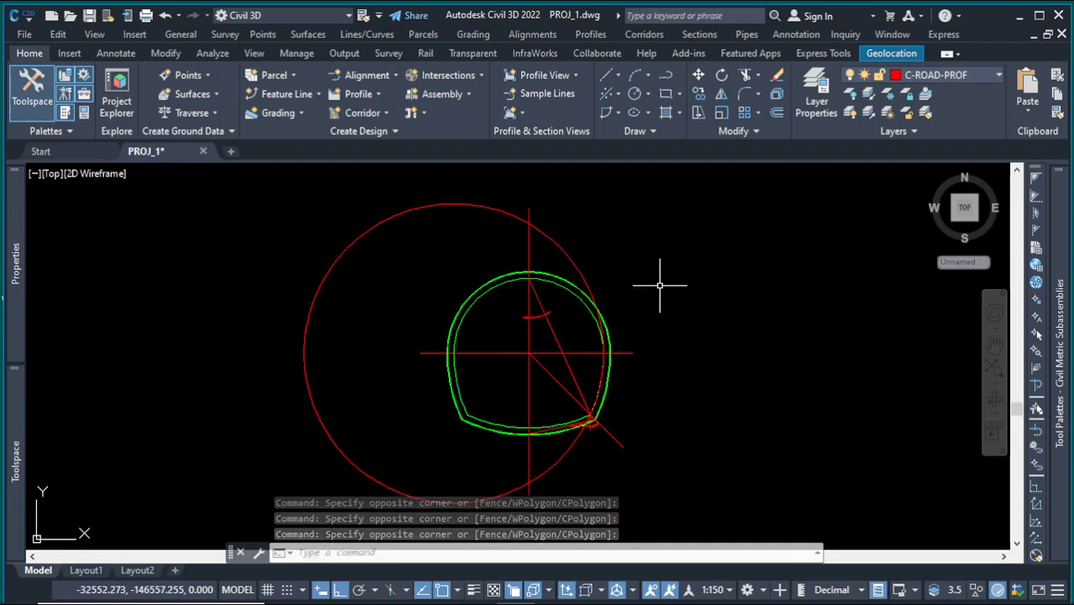
left_click(681, 242)
left_click(676, 245)
scroll(715, 303, "down", 4)
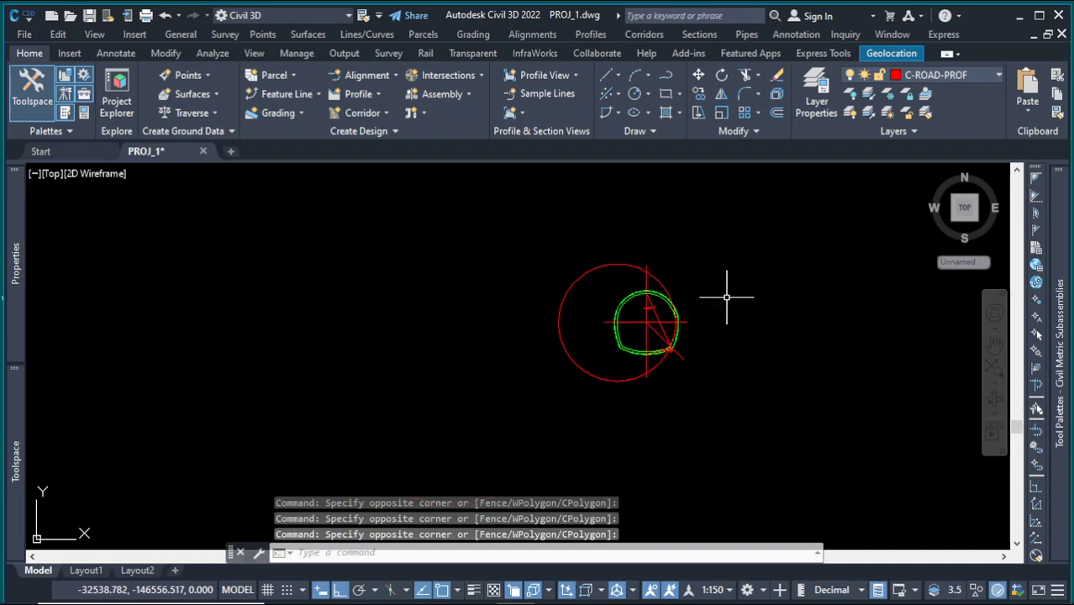
scroll(716, 310, "up", 2)
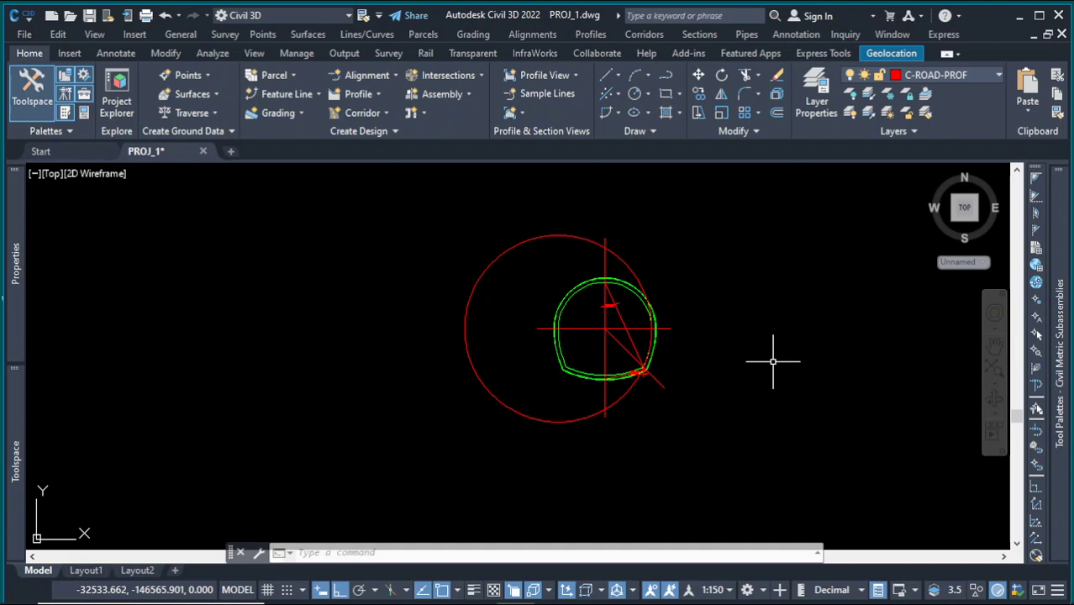
scroll(698, 393, "down", 6)
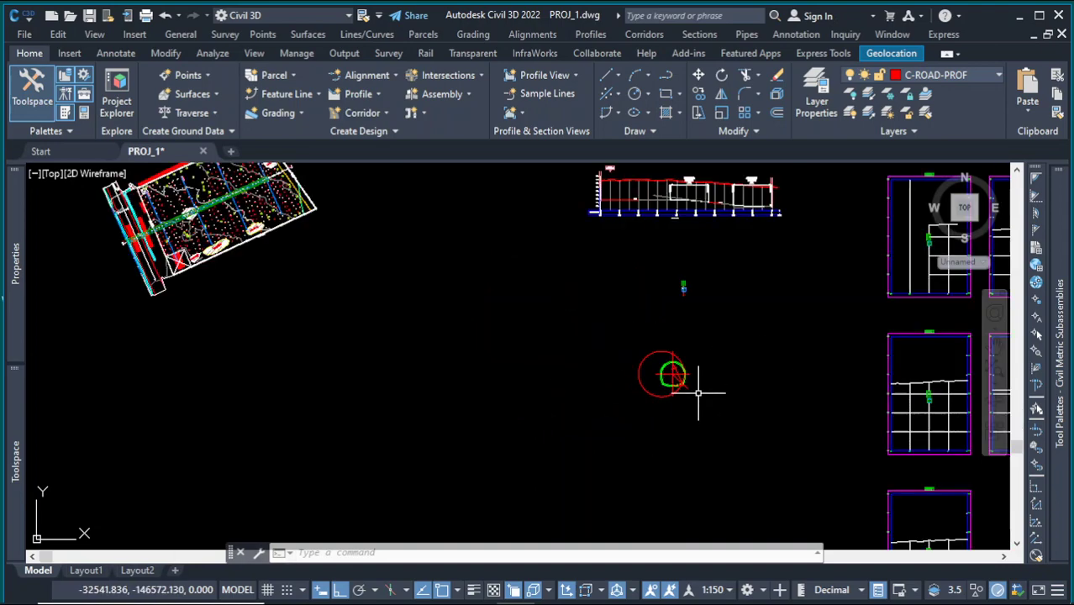
scroll(563, 336, "down", 3)
scroll(647, 325, "up", 8)
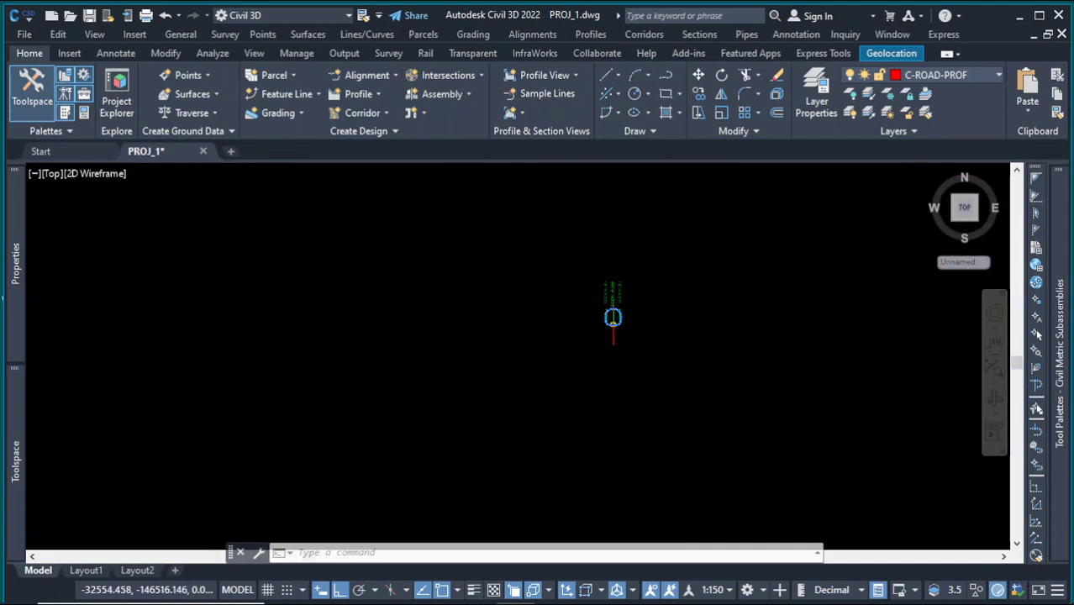
scroll(647, 325, "up", 2)
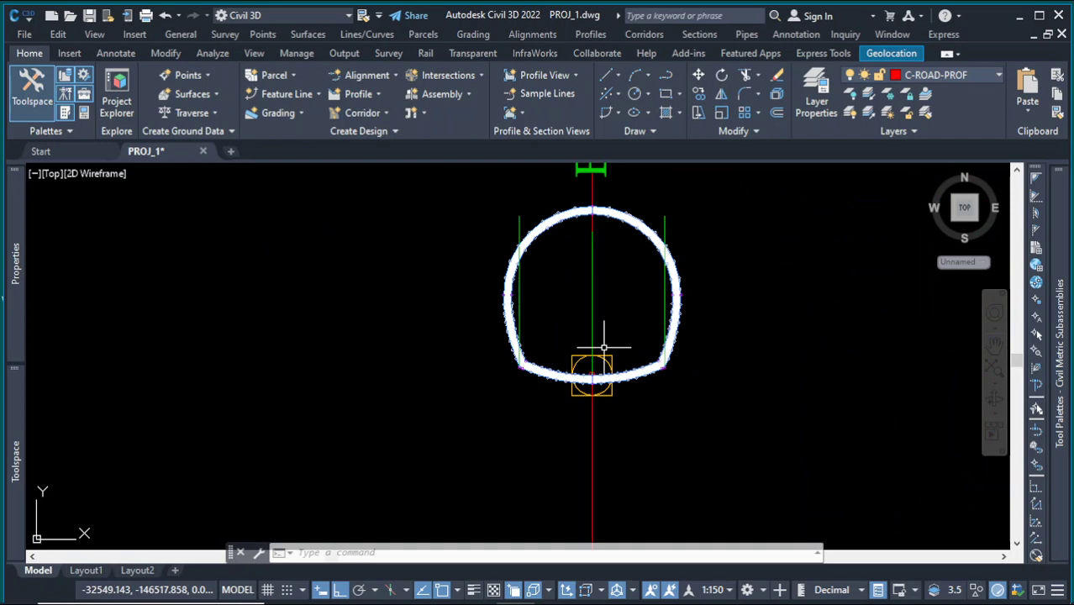
left_click(617, 284)
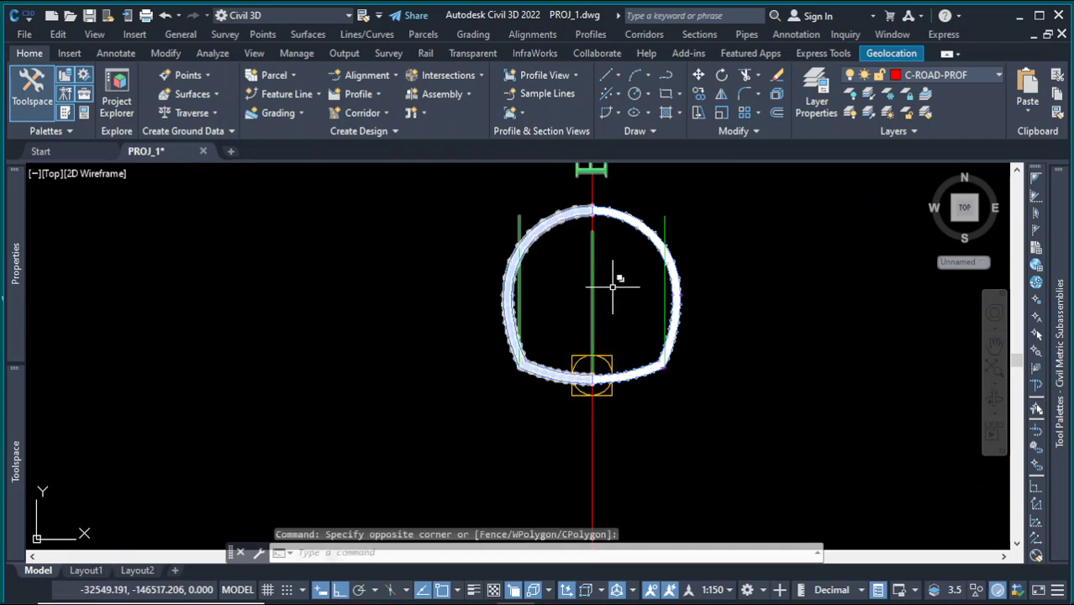
scroll(625, 251, "down", 5)
scroll(627, 248, "up", 3)
scroll(648, 401, "up", 4)
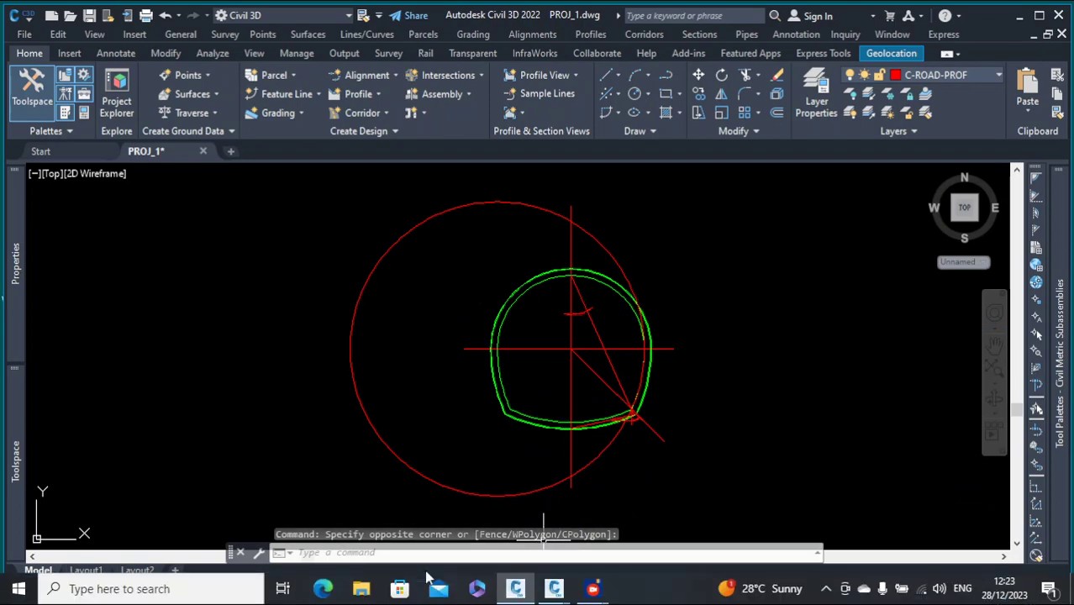
Switch to Subassembly Composer, closing its duplicate window, and add a Point element under Start in the flowchart.
mouse_move(561, 595)
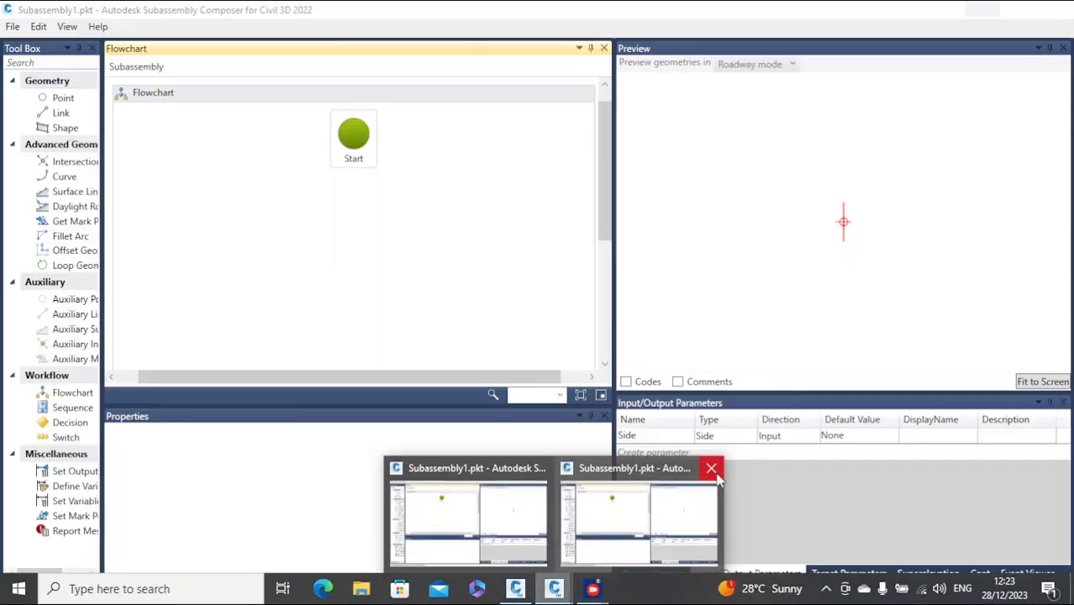
left_click(712, 467)
left_click(627, 527)
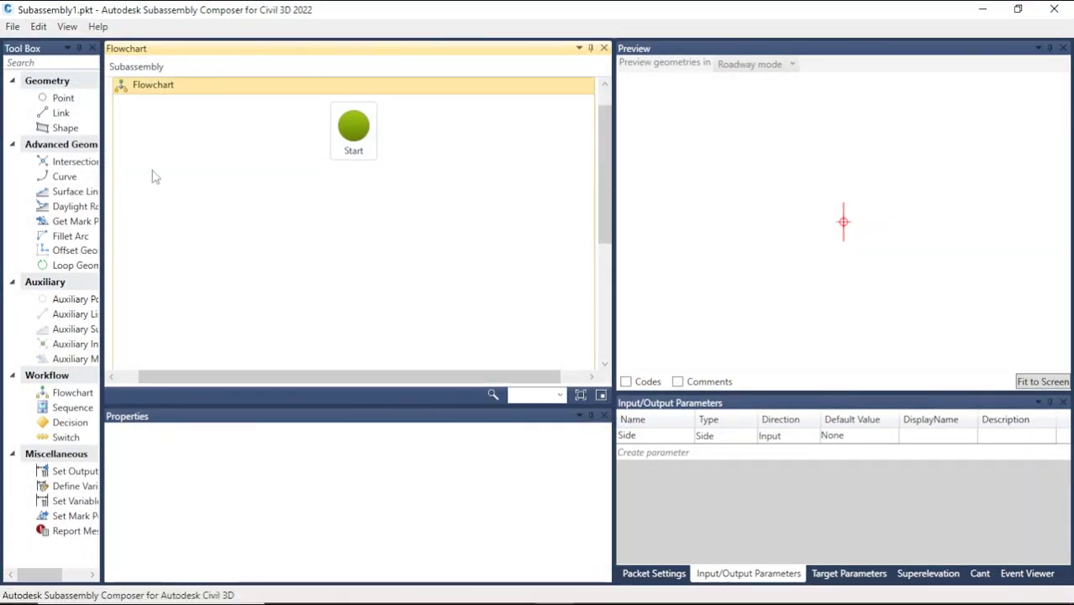
left_click(63, 100)
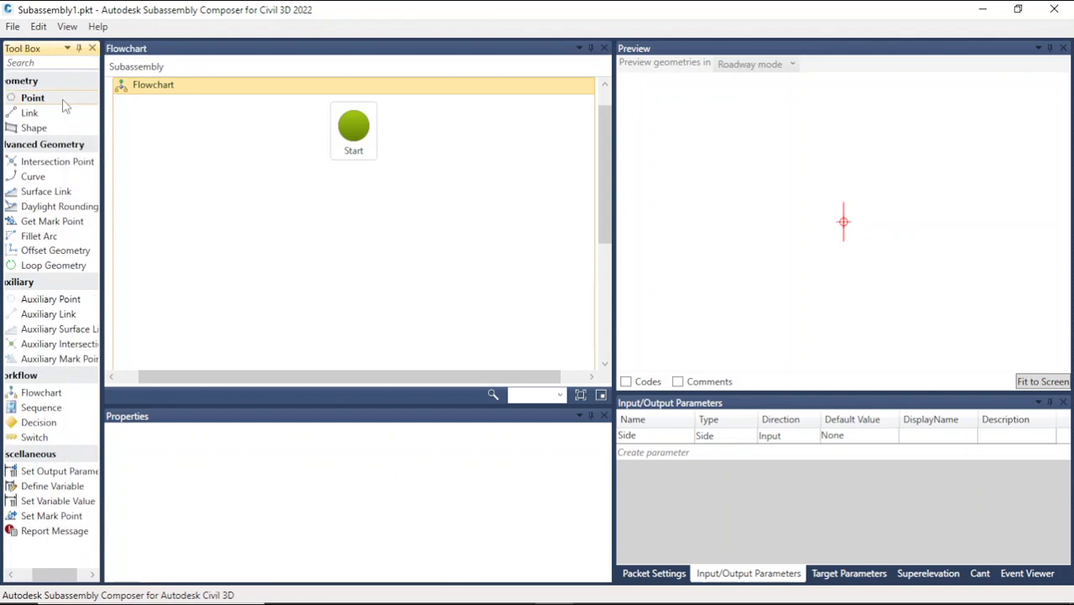
left_click_drag(59, 103, 384, 217)
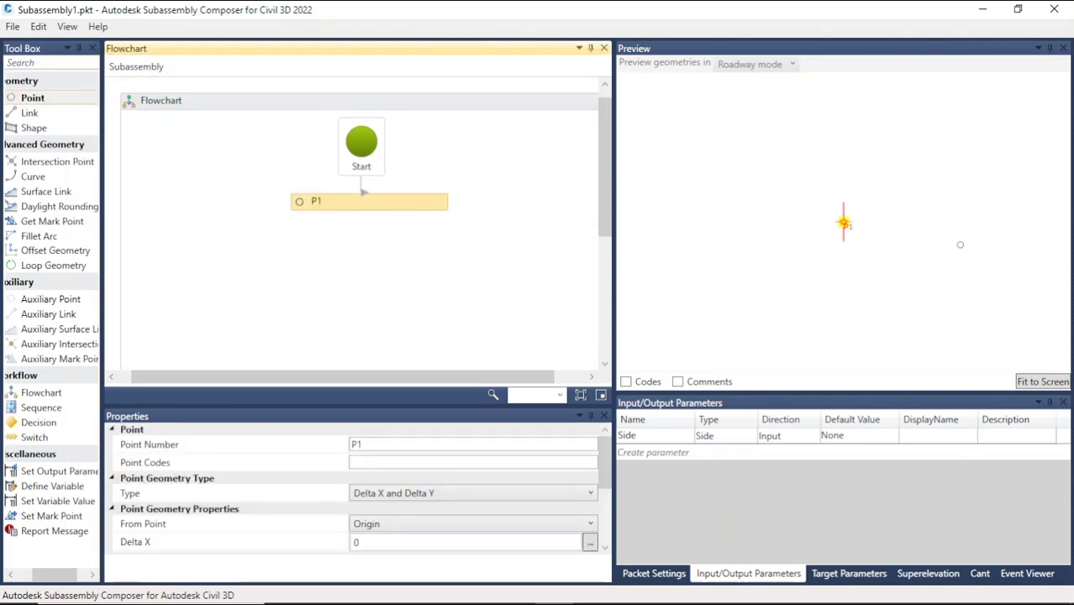
Switch to Civil 3D to examine the tunnel section's curved invert and overall outline, and return to Subassembly Composer.
left_click(982, 9)
scroll(643, 432, "up", 5)
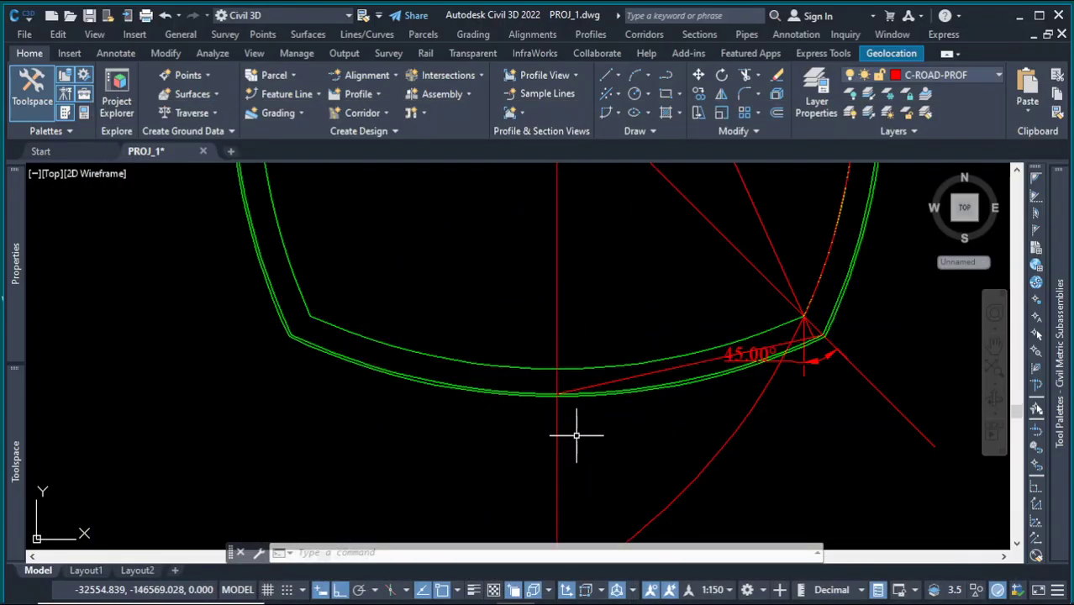
scroll(548, 471, "down", 5)
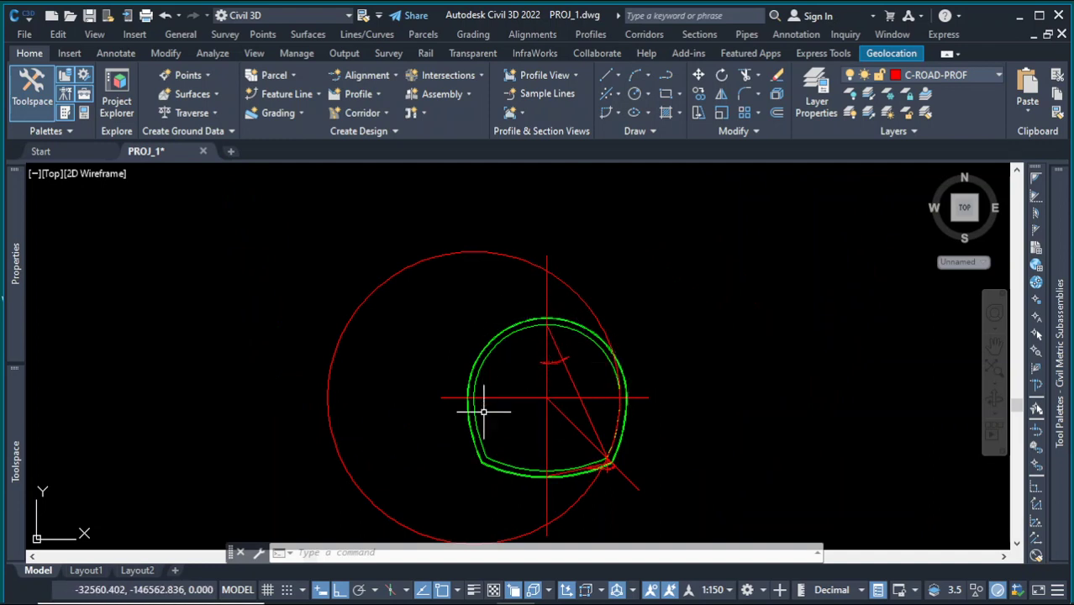
left_click(1019, 15)
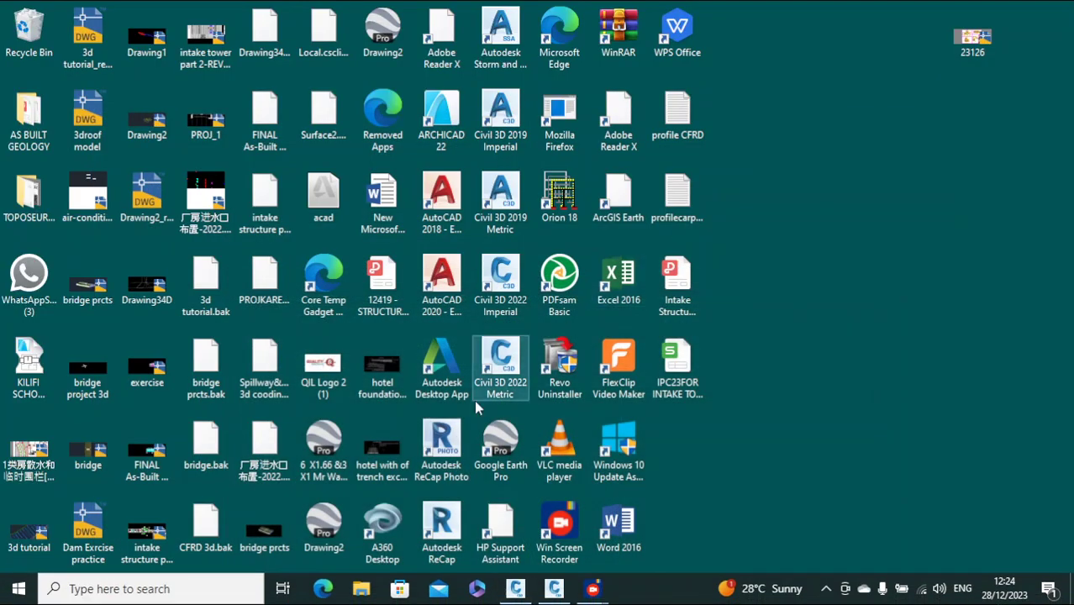
left_click(554, 588)
left_click(425, 276)
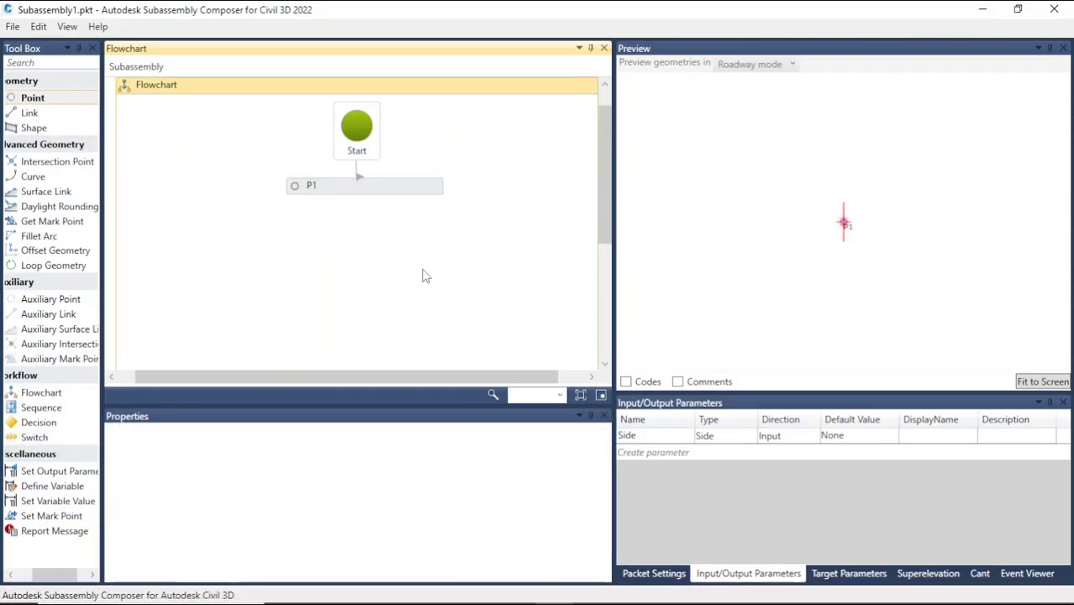
Create a new input parameter named PointCode.
left_click(381, 189)
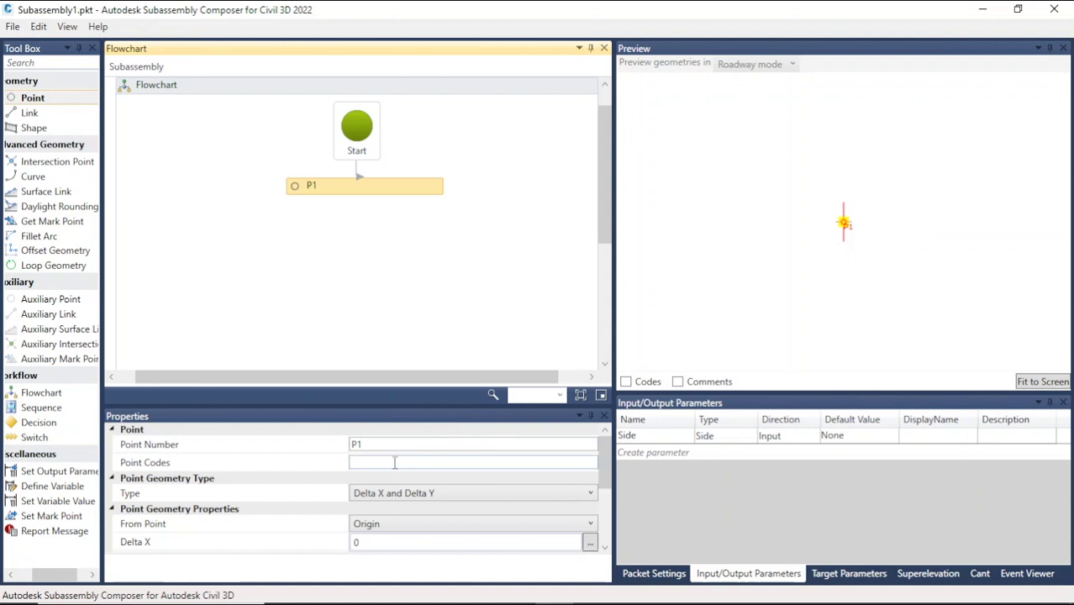
left_click(745, 575)
left_click(688, 450)
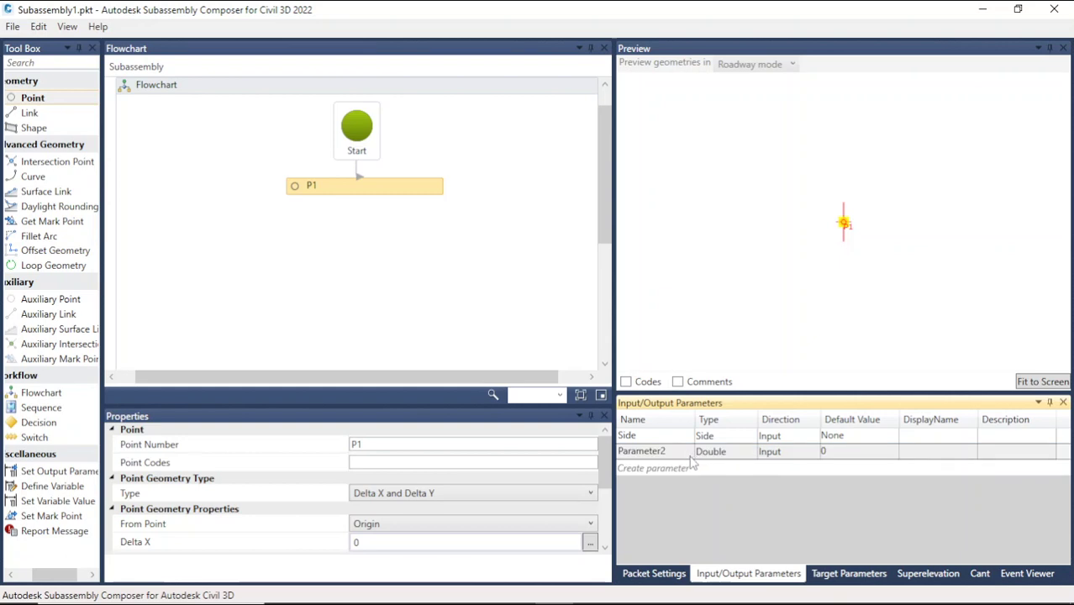
left_click(681, 455)
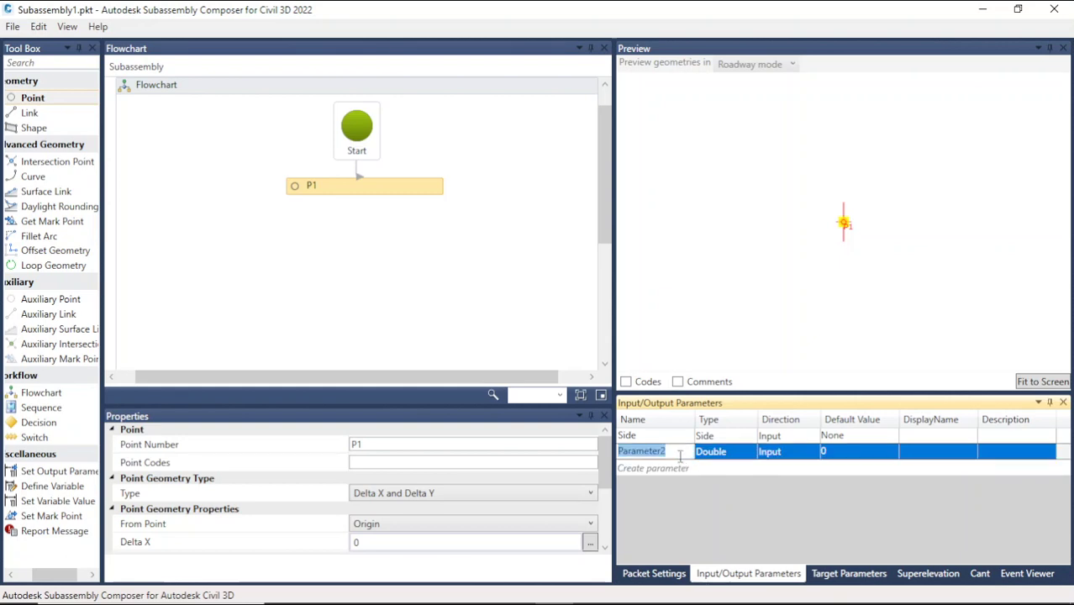
type("p")
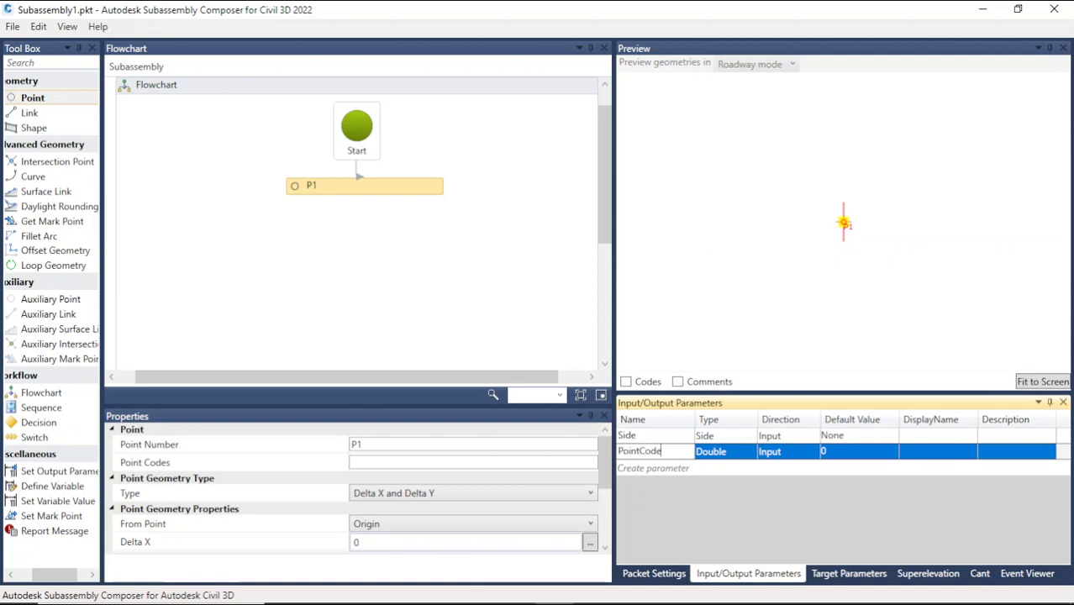
Set the PointCode parameter's type to String and its default value to Point Code.
left_click(716, 453)
left_click(749, 453)
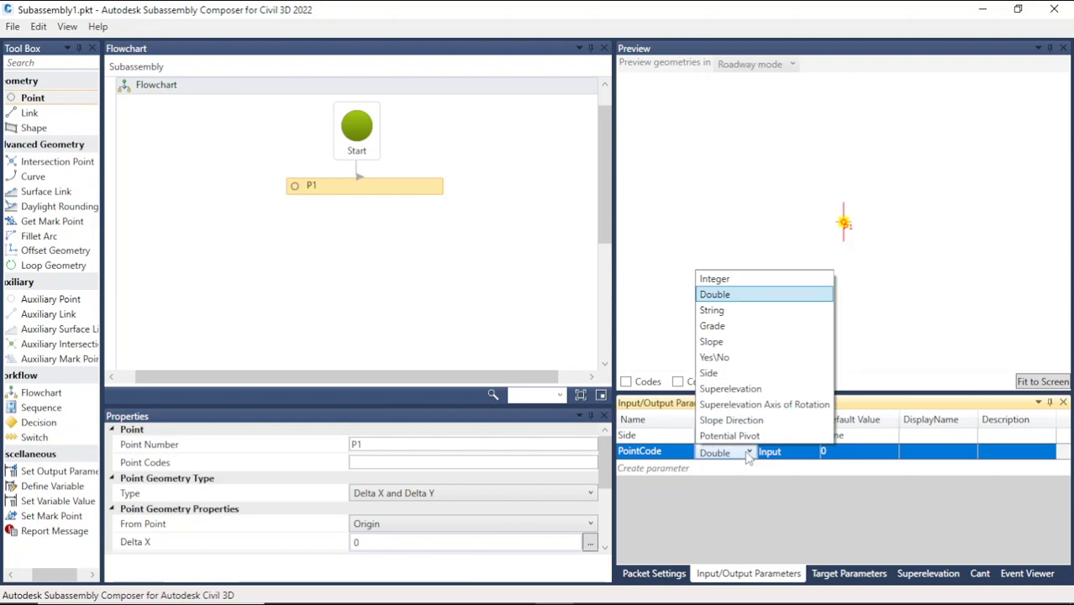
left_click(734, 316)
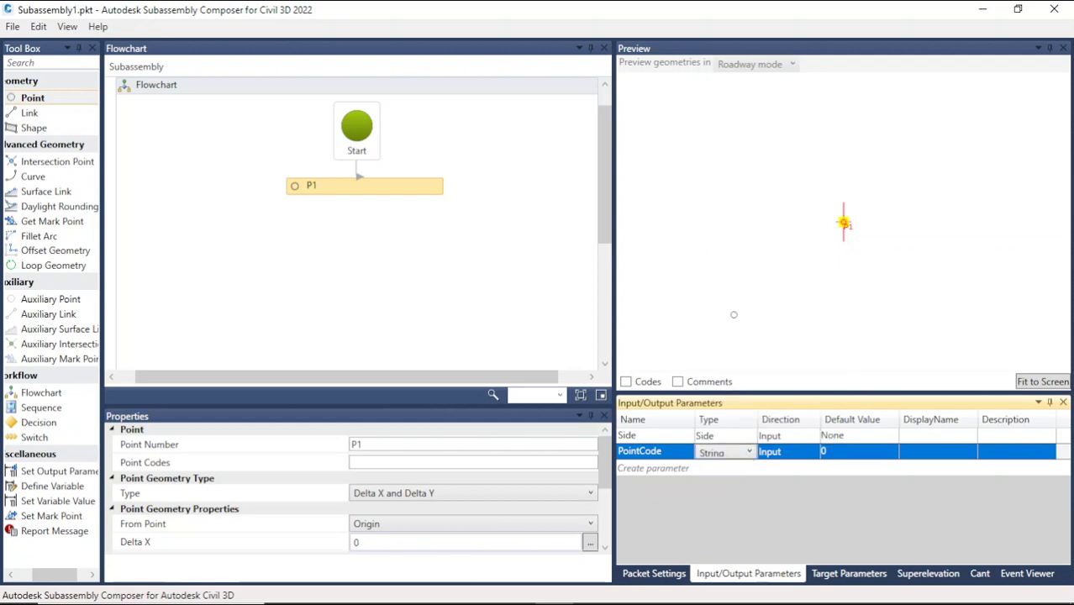
left_click(831, 451)
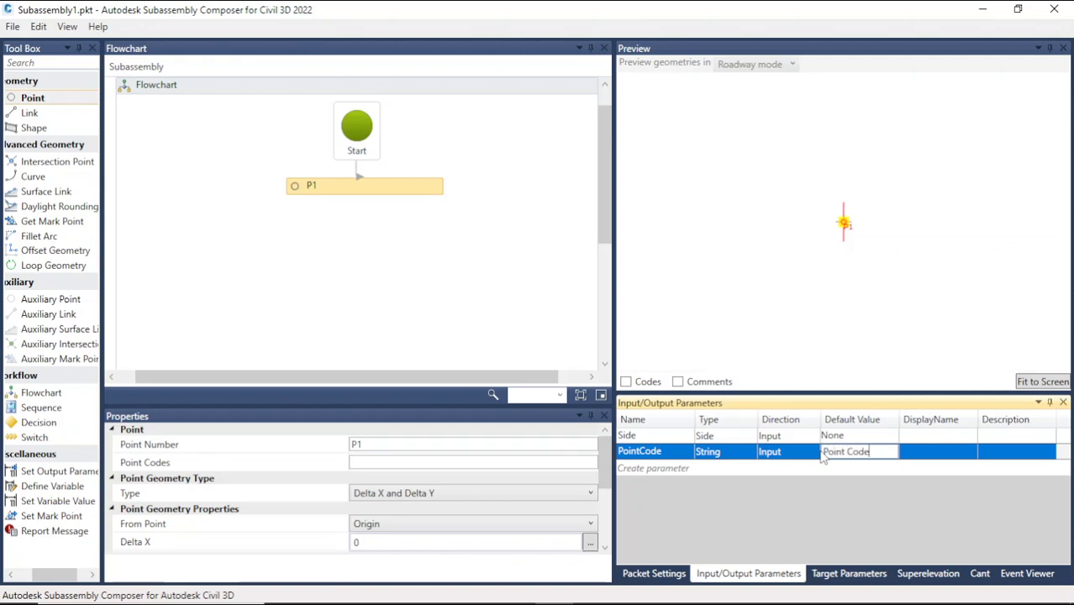
Assign the PointCode parameter as the point code of P1.
left_click(679, 451)
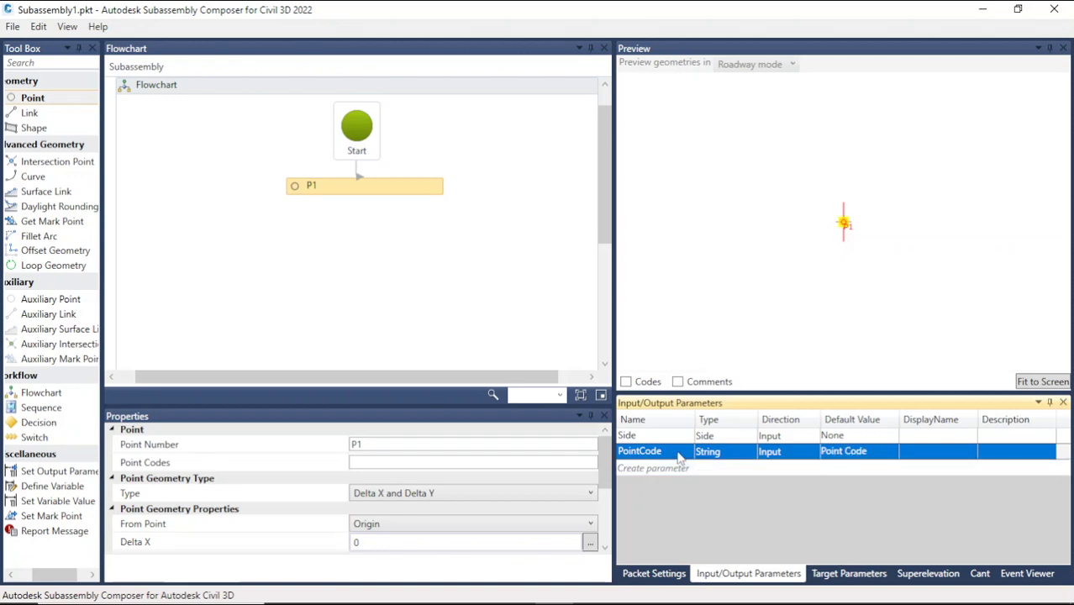
left_click(678, 451)
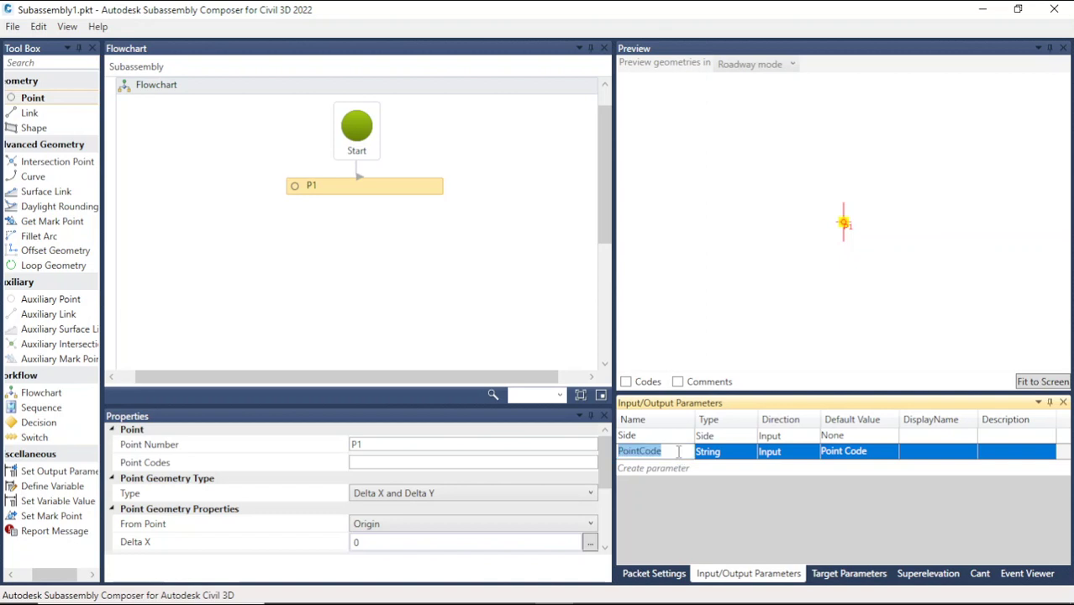
left_click(372, 461)
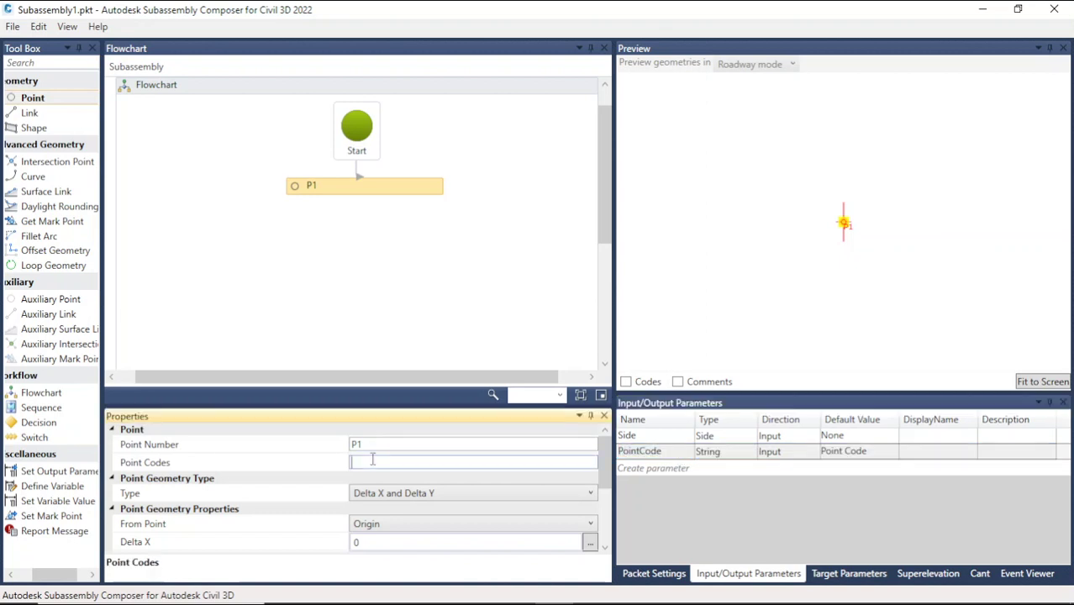
left_click(849, 299)
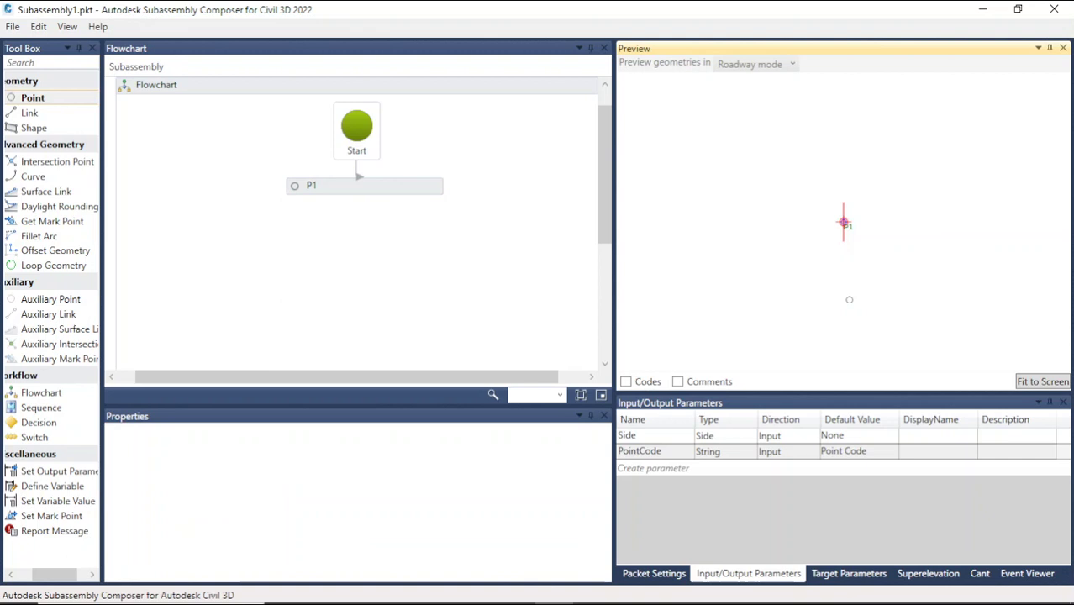
left_click(364, 196)
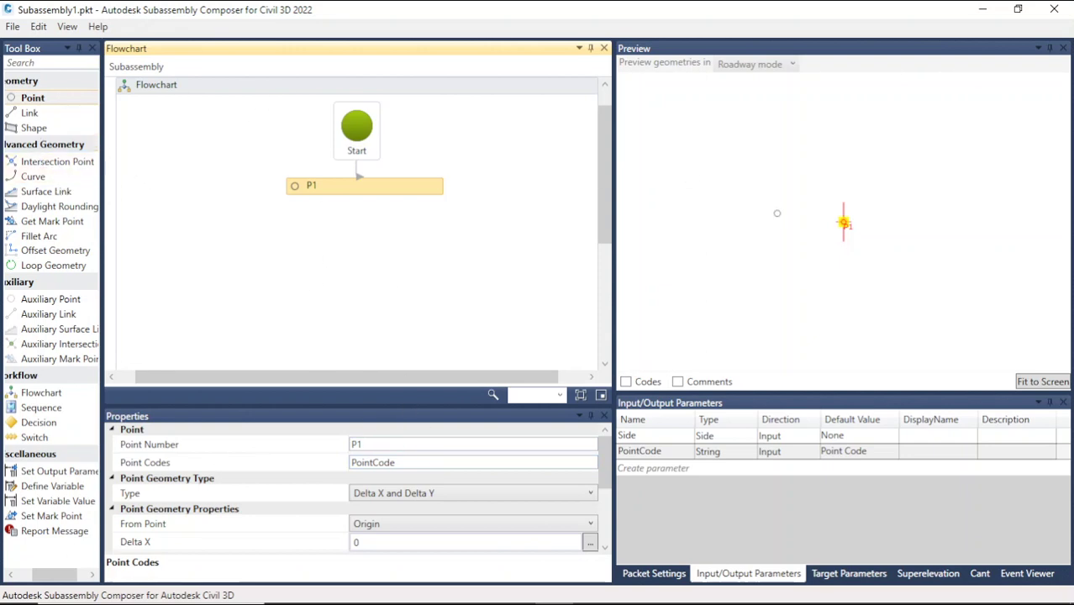
Switch to Civil 3D and examine the tunnel section's lower right corner, where the inner lining meets the 45° construction line.
left_click(992, 8)
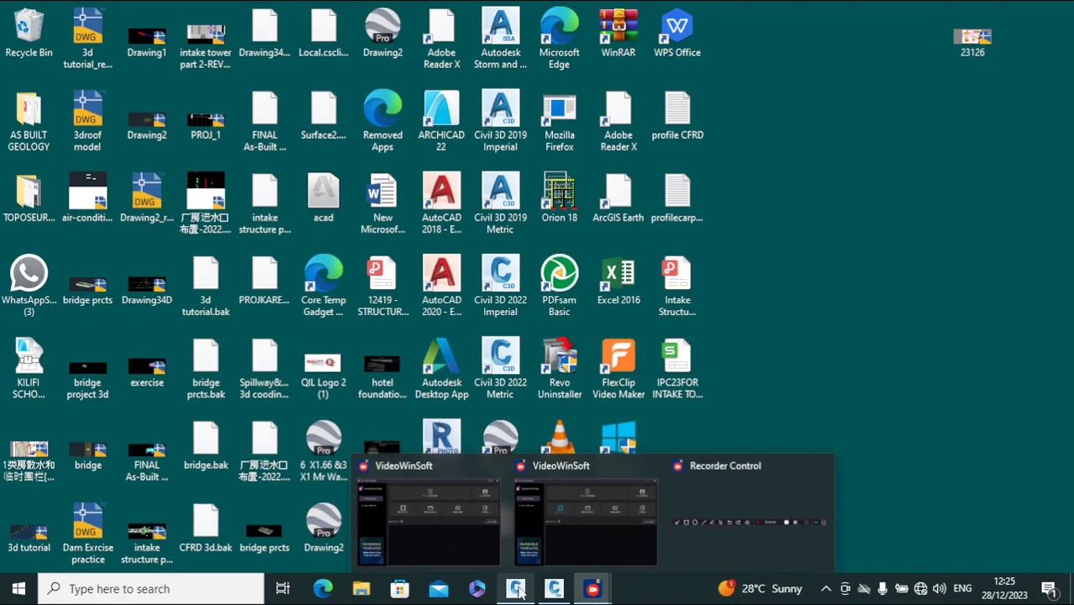
left_click(526, 588)
double_click(643, 299)
scroll(571, 451, "up", 6)
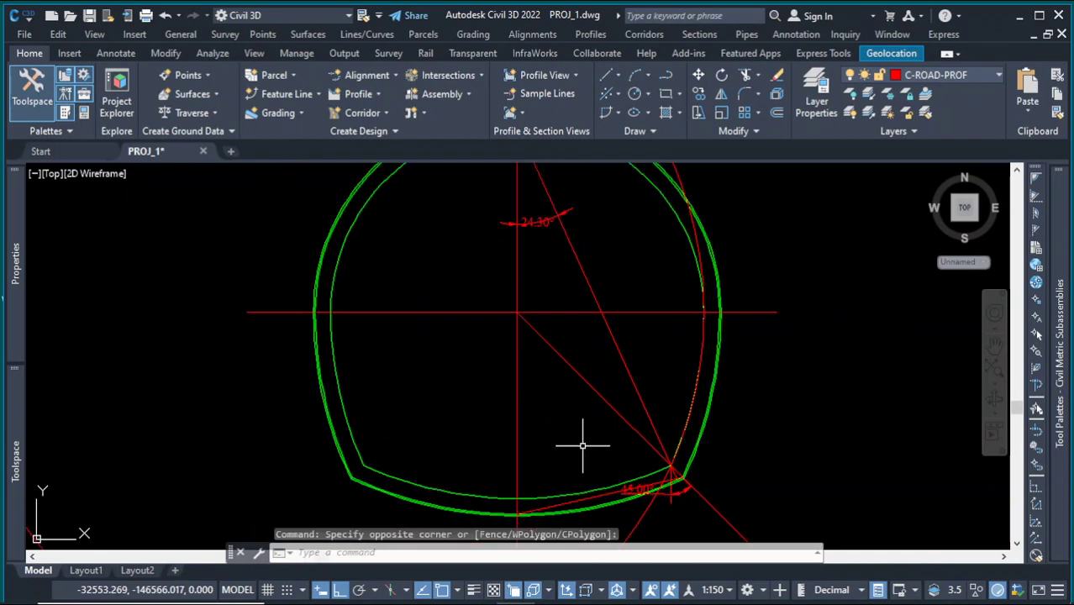
scroll(572, 318, "down", 4)
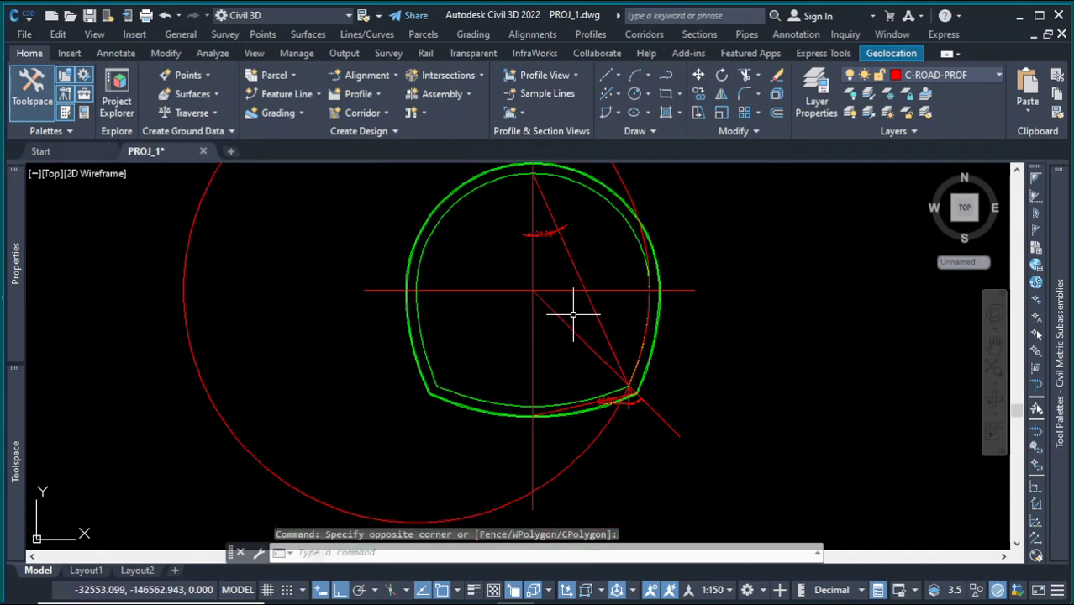
scroll(626, 389, "up", 5)
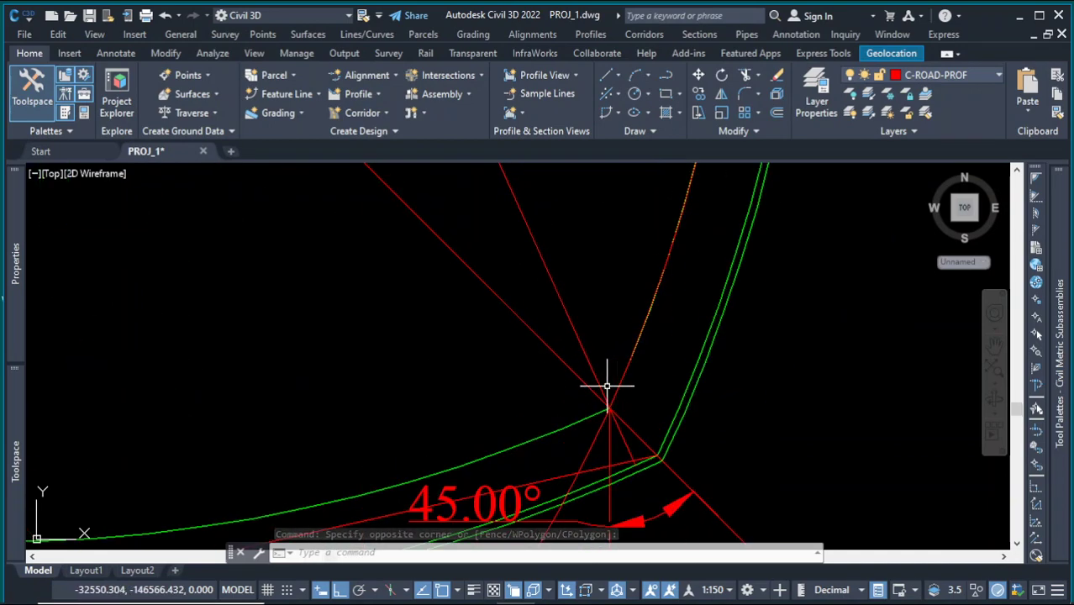
left_click(609, 407)
scroll(538, 282, "down", 4)
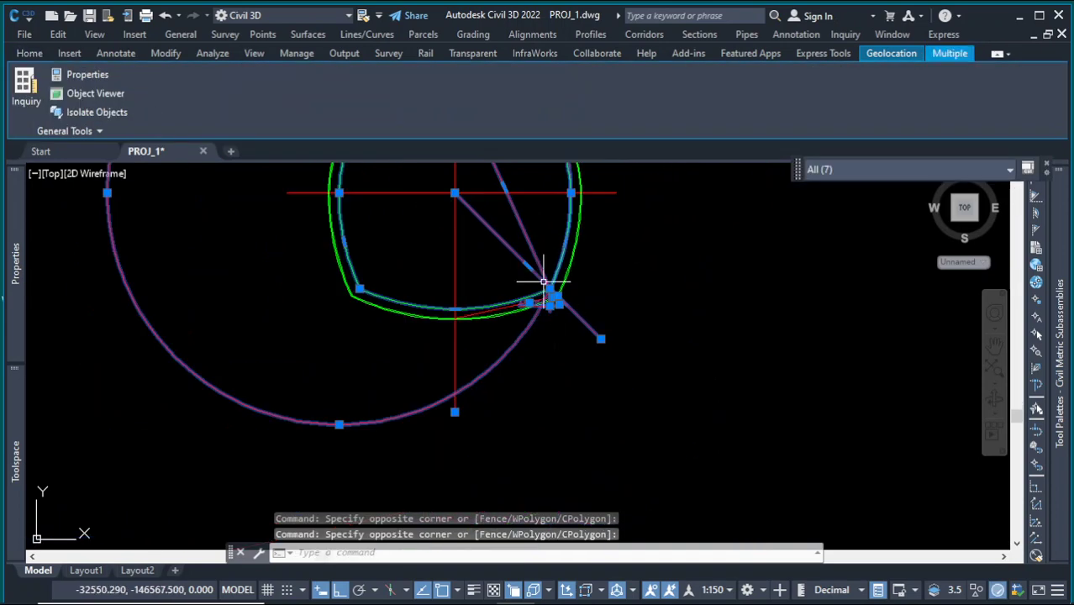
scroll(587, 313, "up", 3)
key("Escape")
key("Escape")
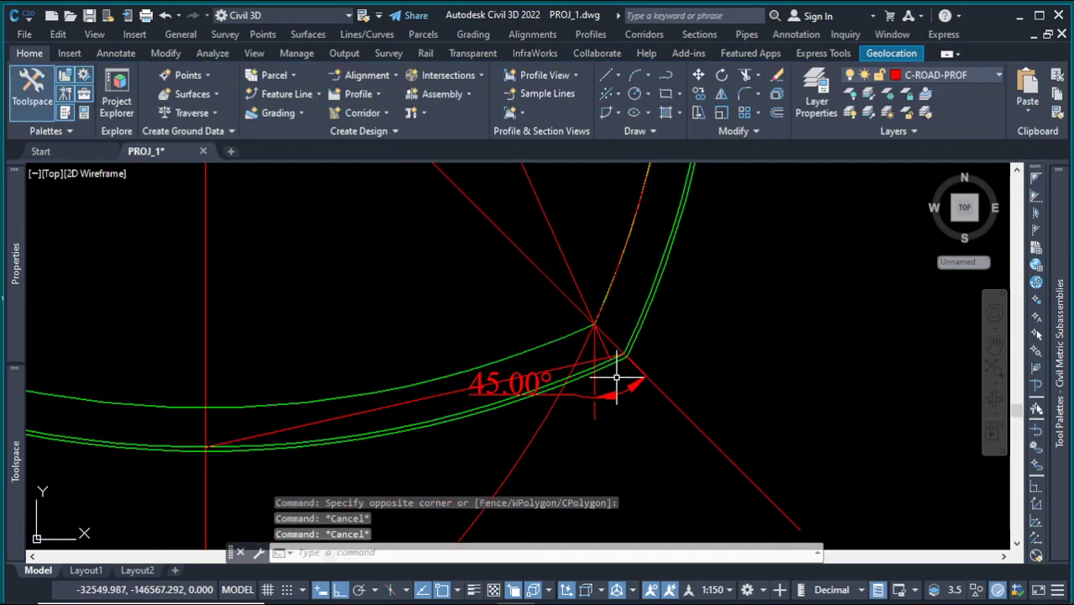
Erase the 45° angular dimension and the construction lines attached to it at the tunnel section's lower right corner.
left_click(560, 378)
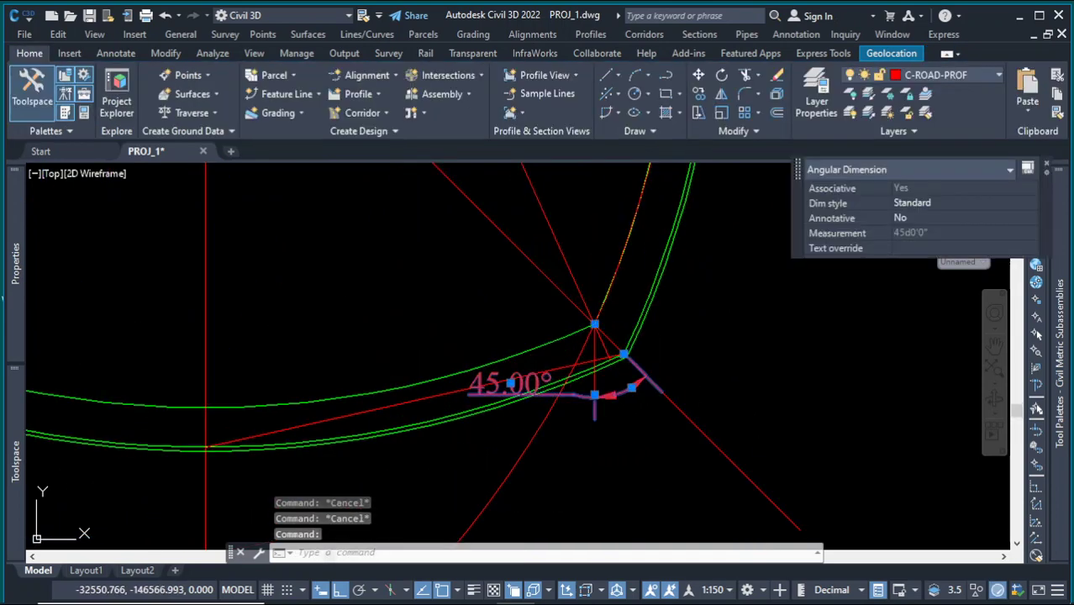
left_click(618, 398)
left_click(594, 384)
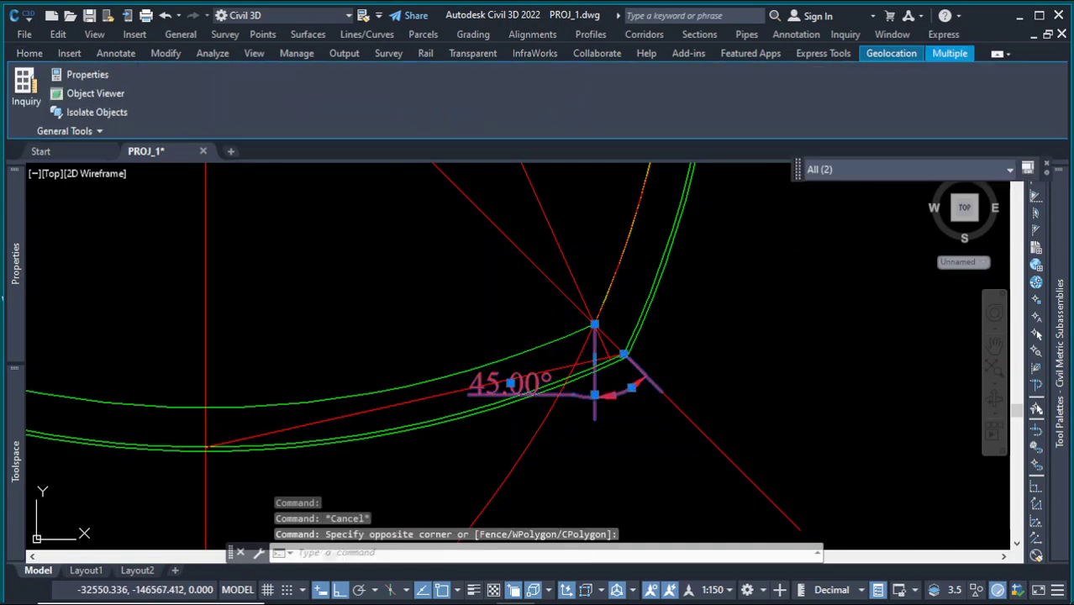
key("Delete")
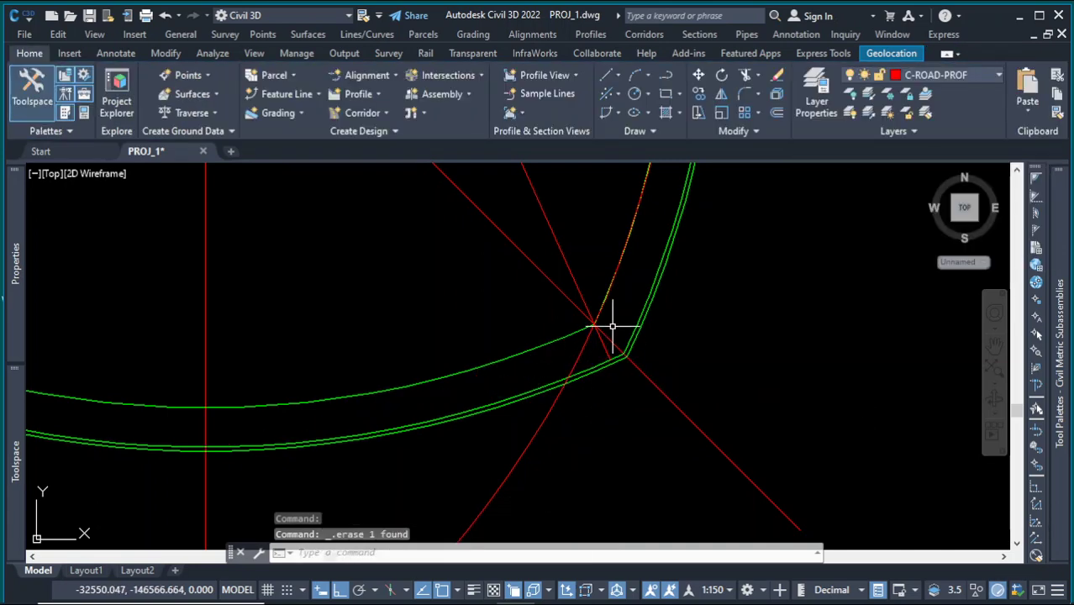
Trim the diagonal construction line at the outer lining's lower right corner and erase its piece beyond the lining.
scroll(609, 330, "up", 1)
left_click(607, 314)
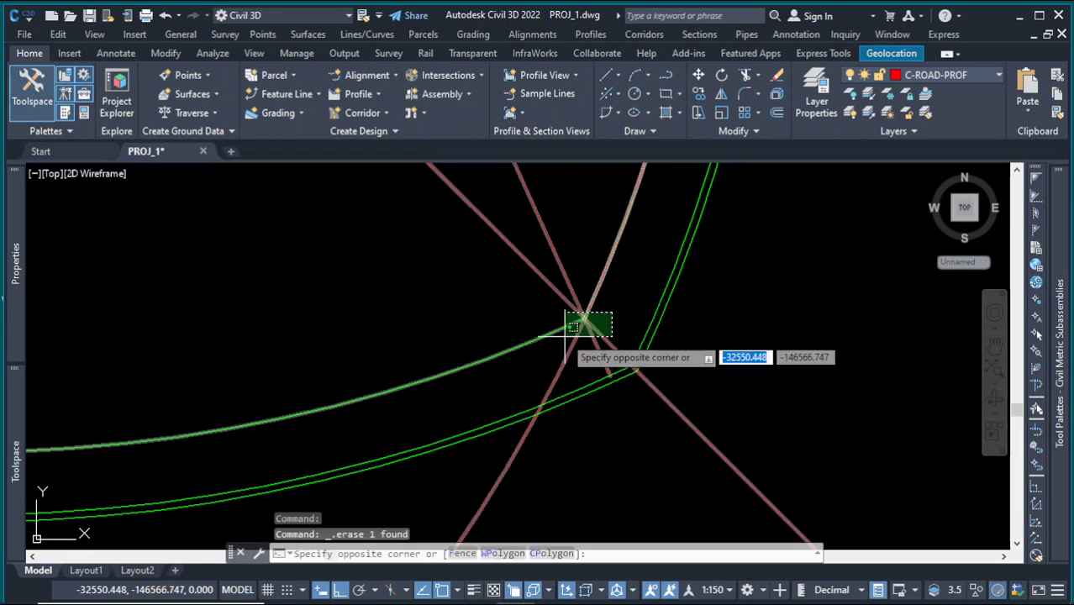
left_click(424, 174)
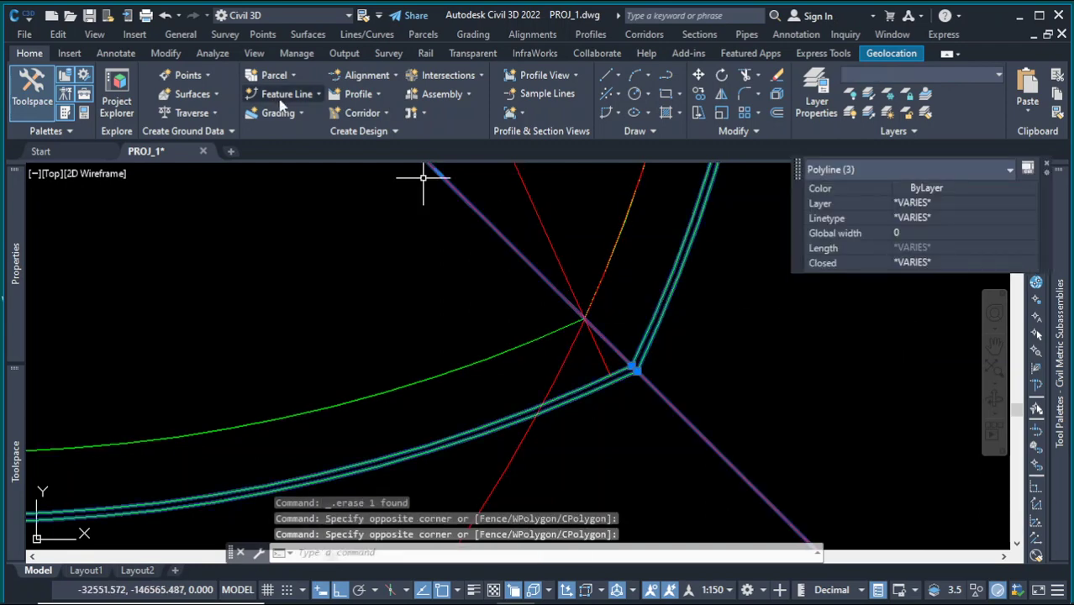
left_click(745, 76)
scroll(638, 370, "up", 3)
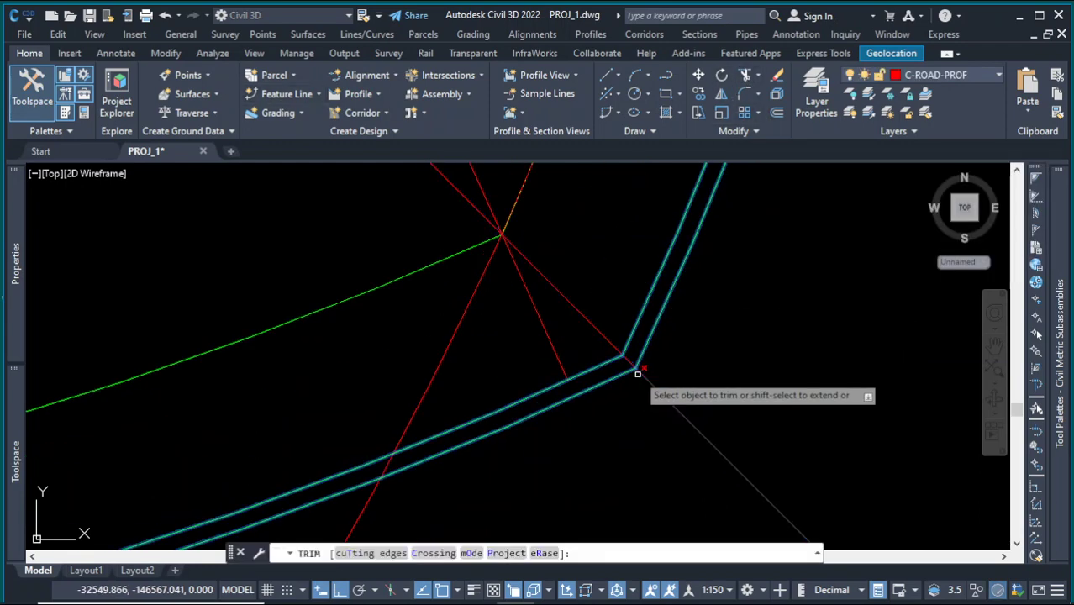
scroll(601, 350, "down", 2)
key("Escape")
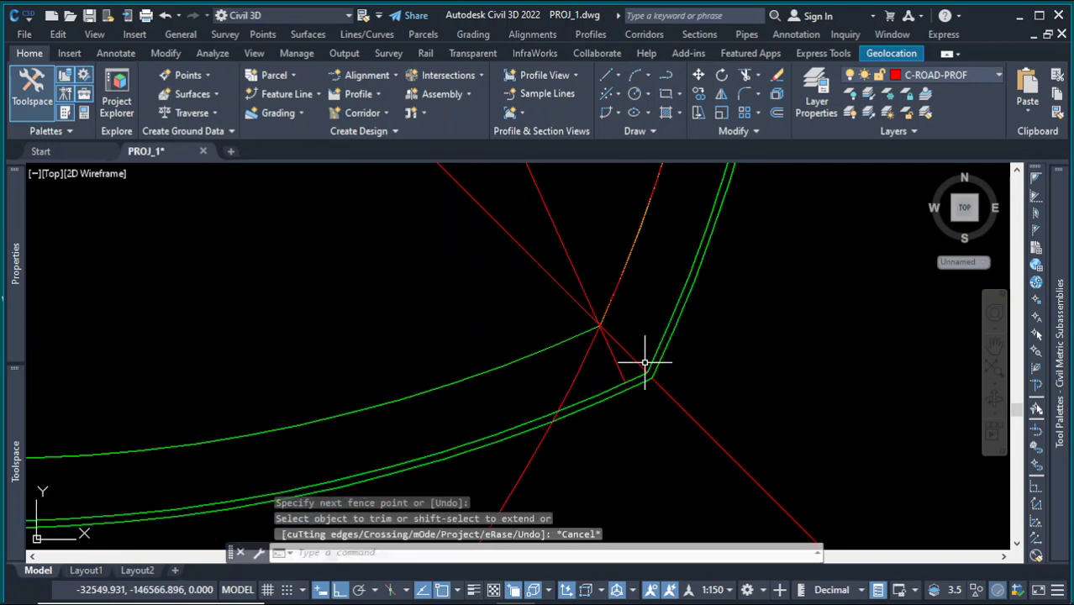
left_click(685, 390)
left_click(664, 425)
key("Delete")
scroll(710, 396, "down", 8)
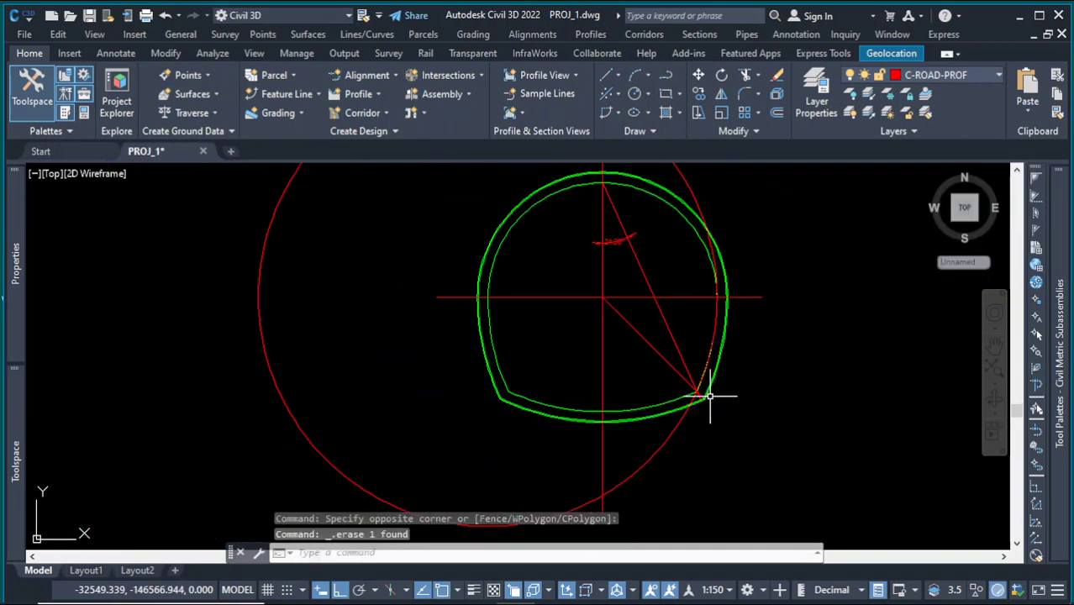
Examine the tunnel section's centre and the inner lining polyline with its vertices at the crown and horizontal axis.
scroll(691, 378, "up", 3)
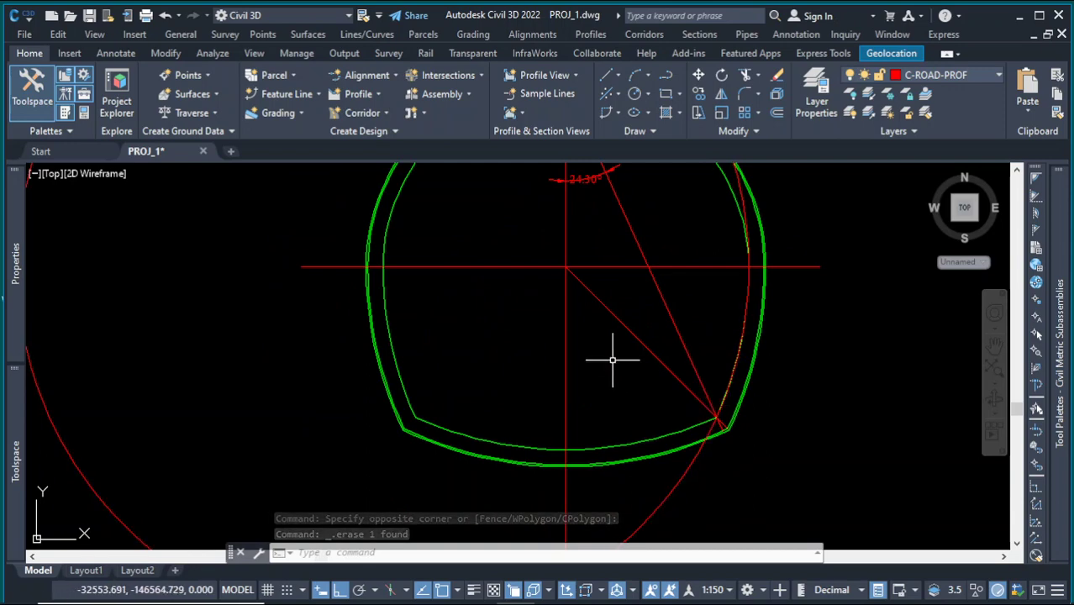
scroll(566, 268, "up", 2)
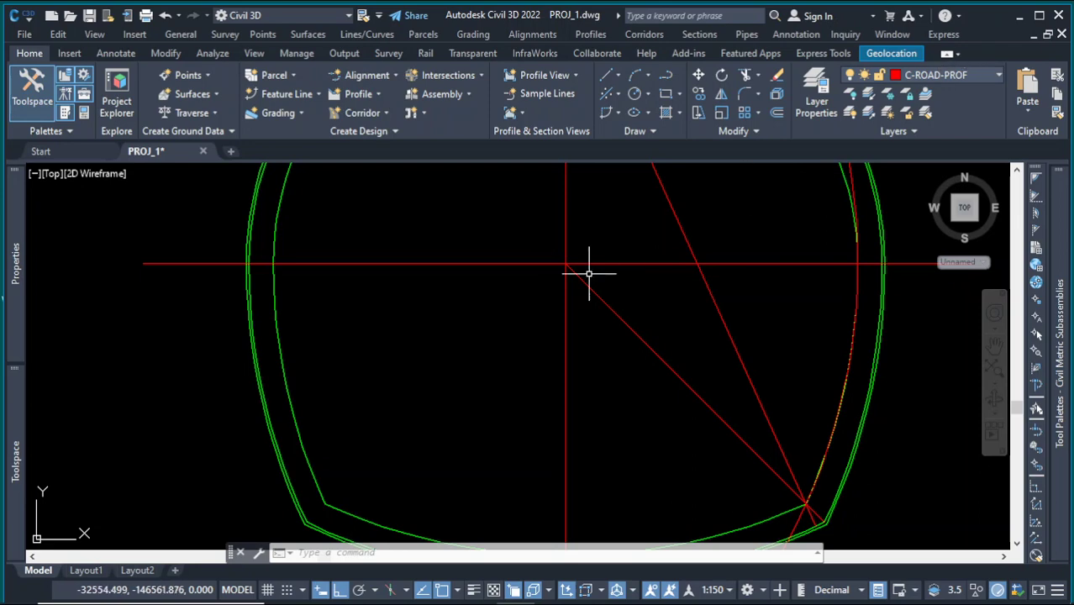
scroll(588, 273, "down", 5)
scroll(613, 289, "up", 5)
scroll(630, 328, "down", 4)
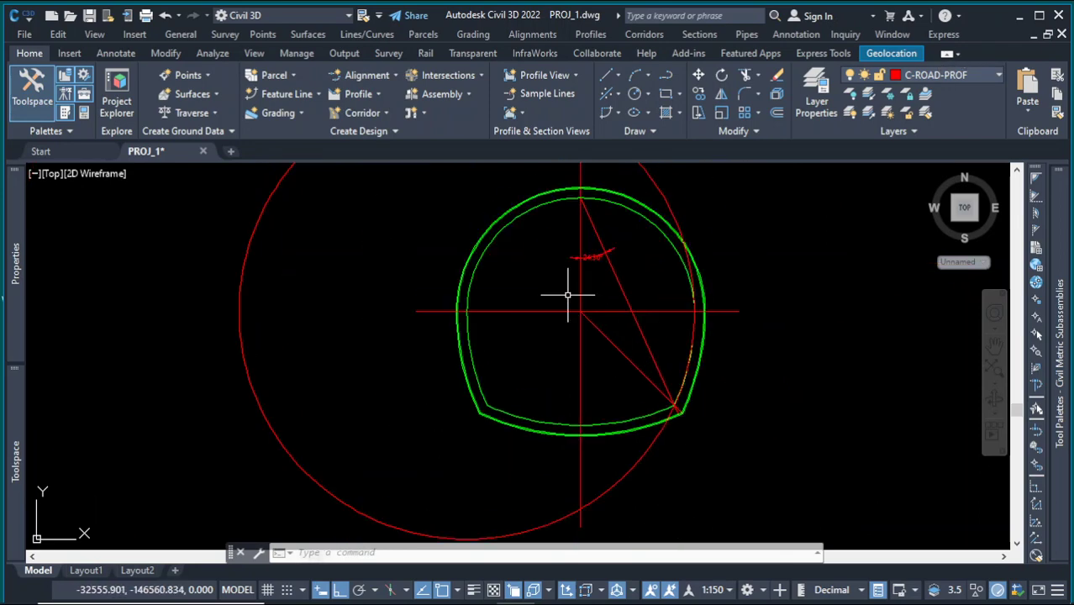
scroll(568, 294, "up", 2)
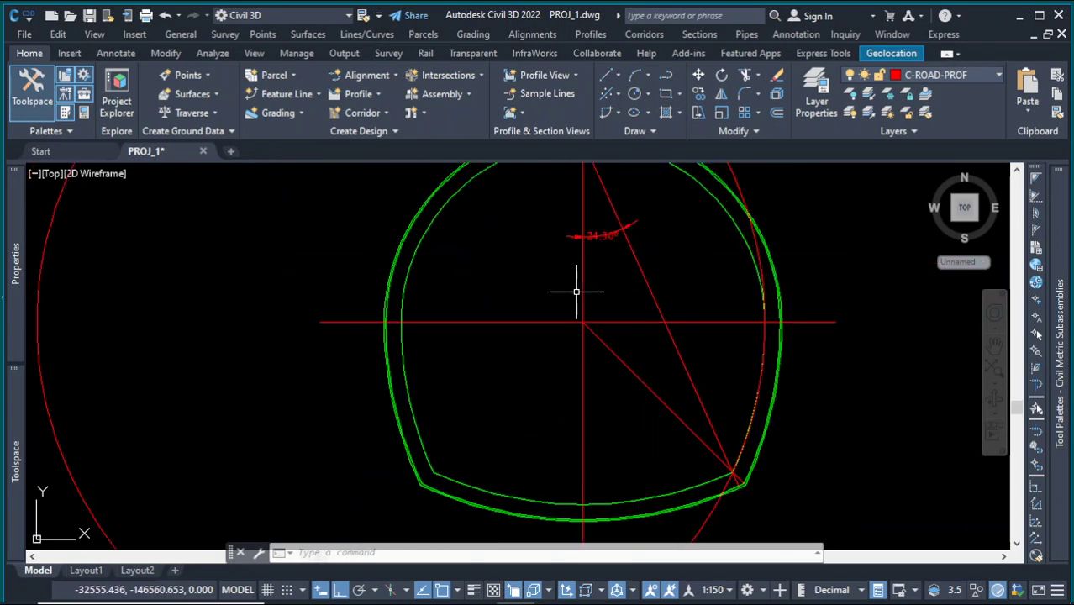
left_click(745, 240)
scroll(714, 234, "down", 5)
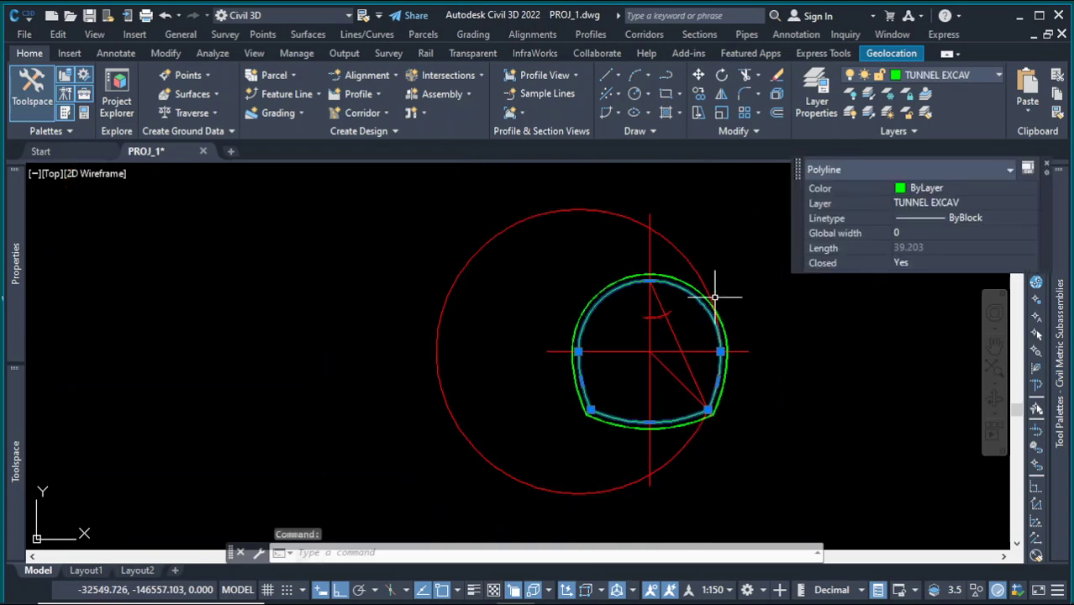
scroll(712, 356, "up", 6)
scroll(712, 355, "down", 1)
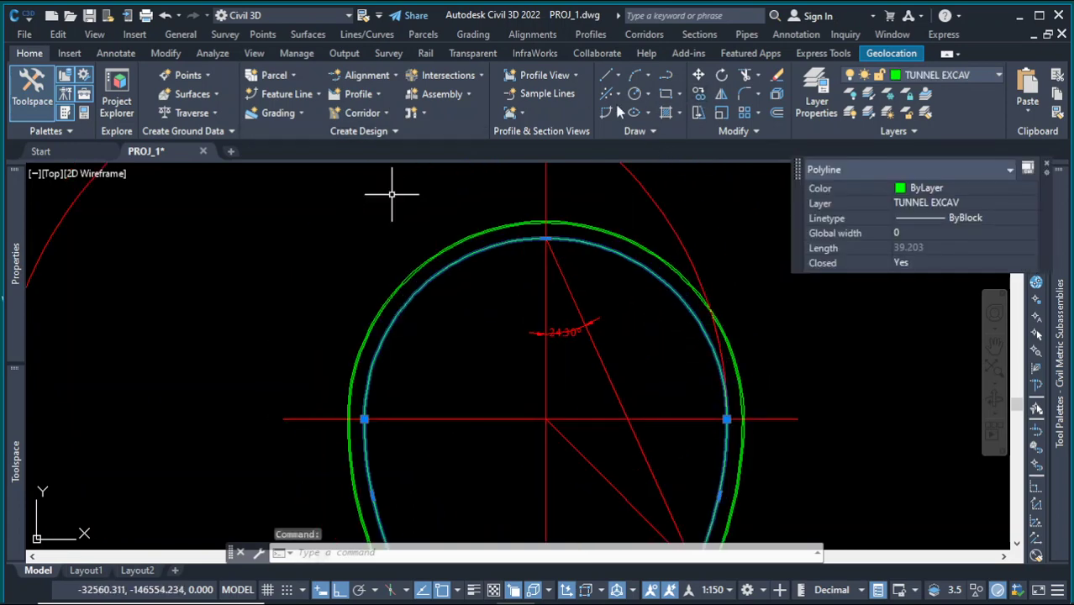
Draw a three-point circle through the inner lining's crown and its two ends on the horizontal axis.
left_click(647, 96)
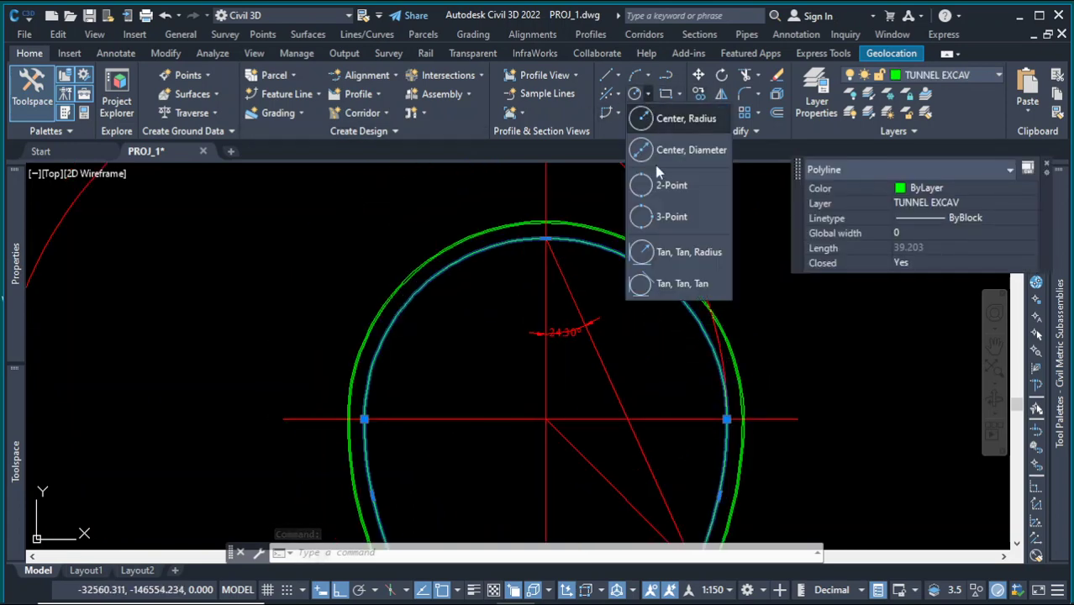
left_click(664, 223)
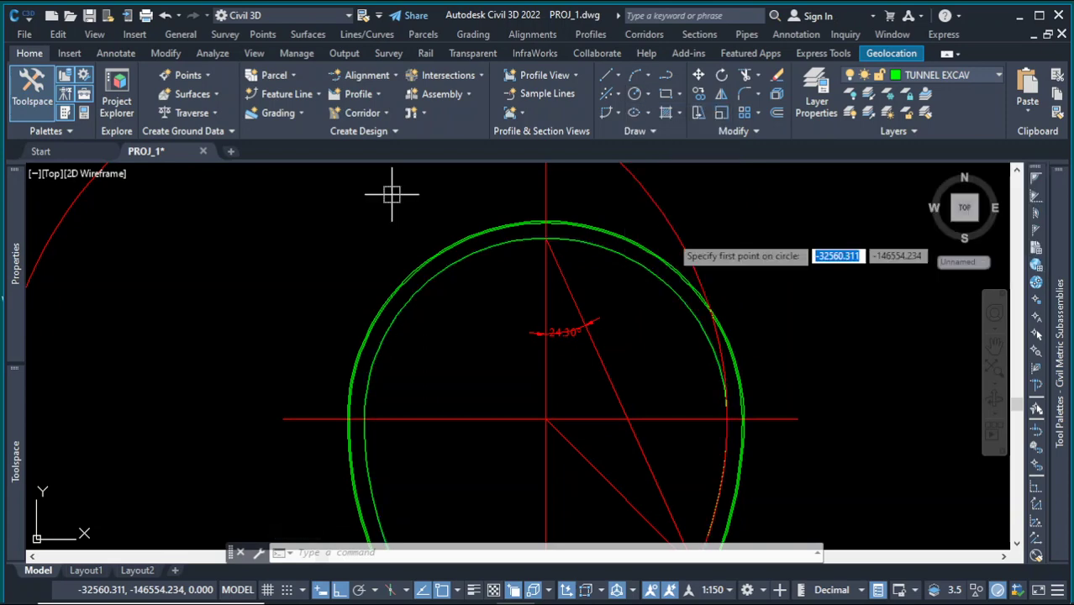
left_click(726, 418)
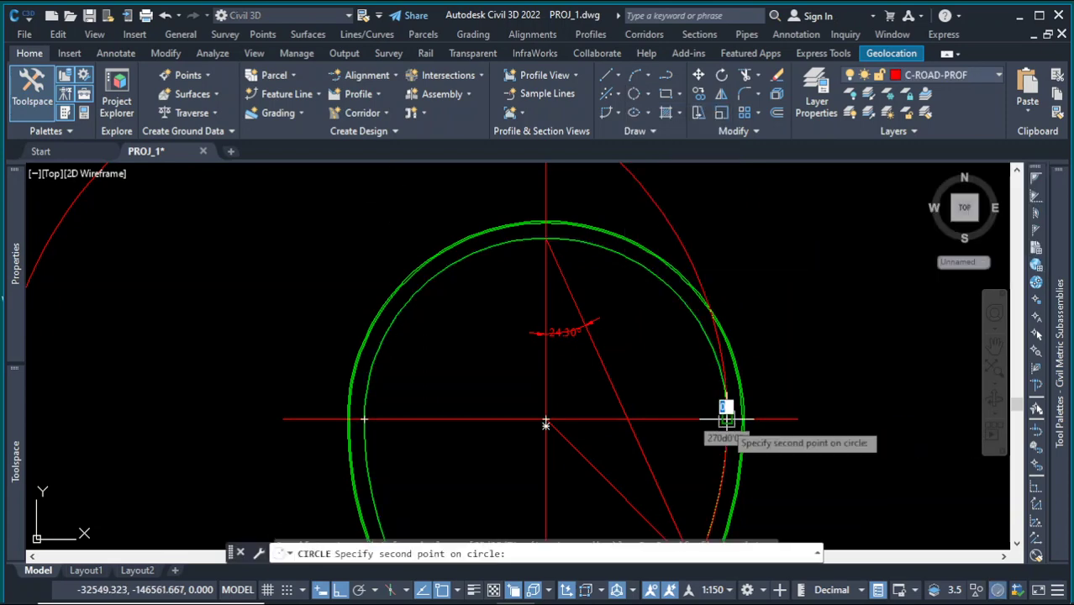
left_click(547, 241)
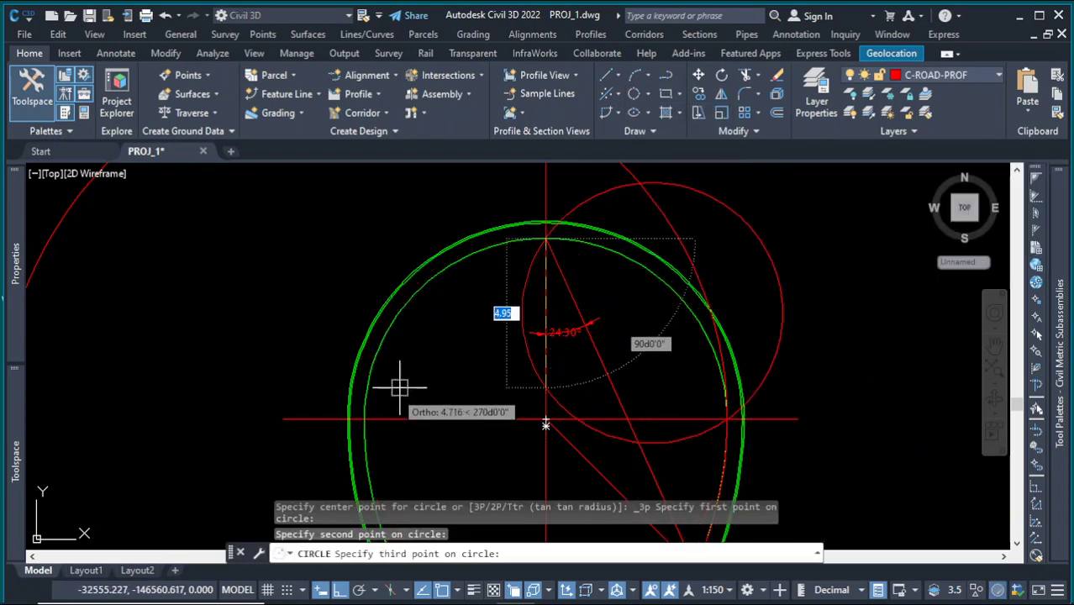
left_click(364, 419)
Select the new circle inside the inner lining and read its radius and centre.
scroll(575, 292, "down", 4)
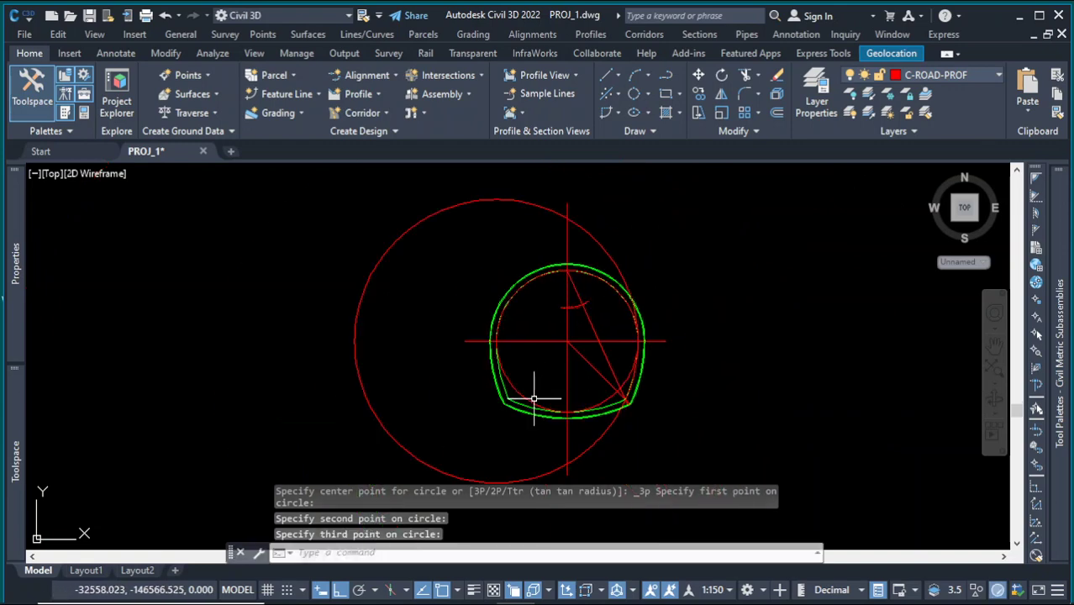
left_click(532, 400)
left_click(543, 377)
left_click(529, 363)
scroll(581, 342, "up", 5)
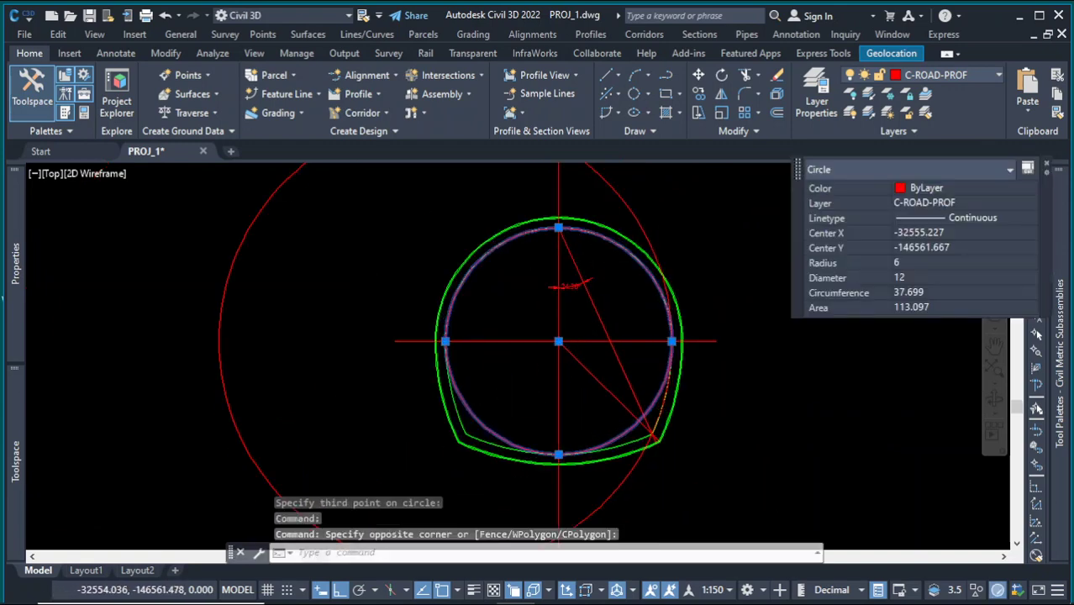
scroll(464, 352, "down", 4)
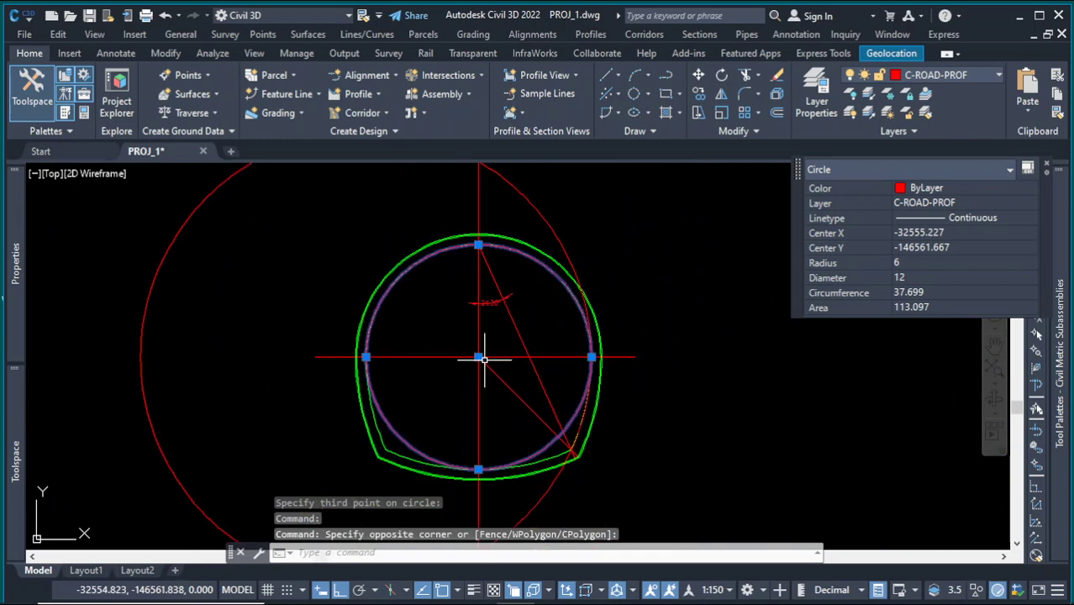
Switch to Subassembly Composer and add an auxiliary point below P1 in the flowchart.
left_click(1022, 15)
left_click(557, 590)
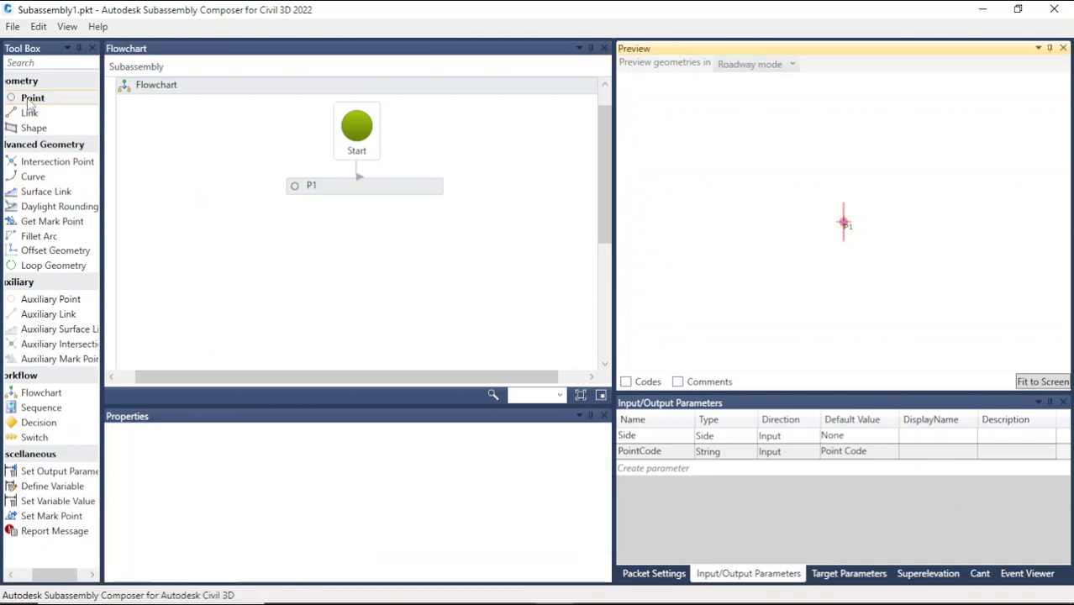
left_click(29, 100)
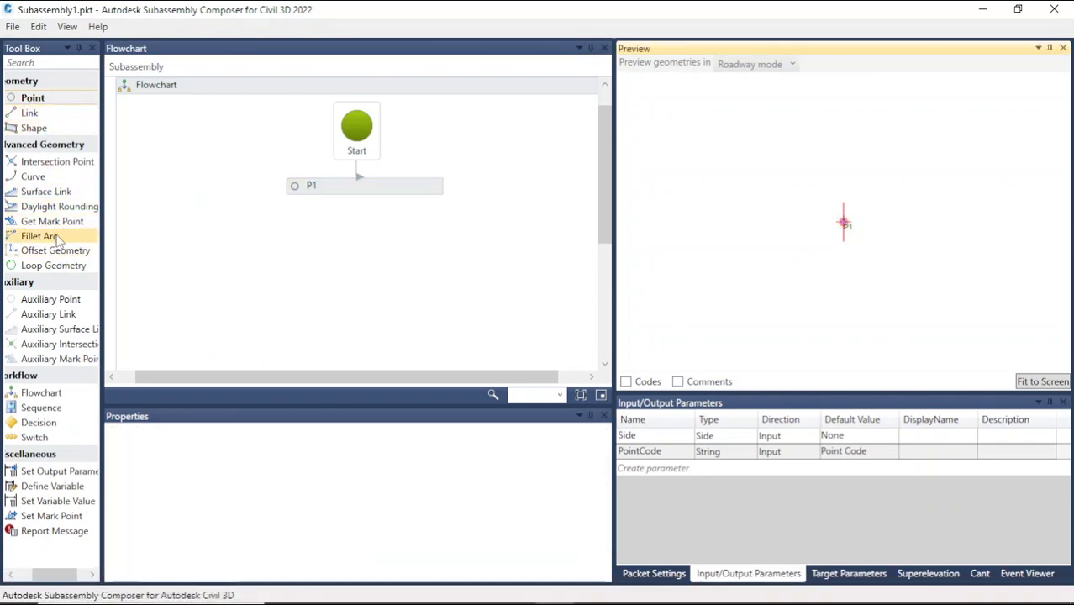
left_click(57, 305)
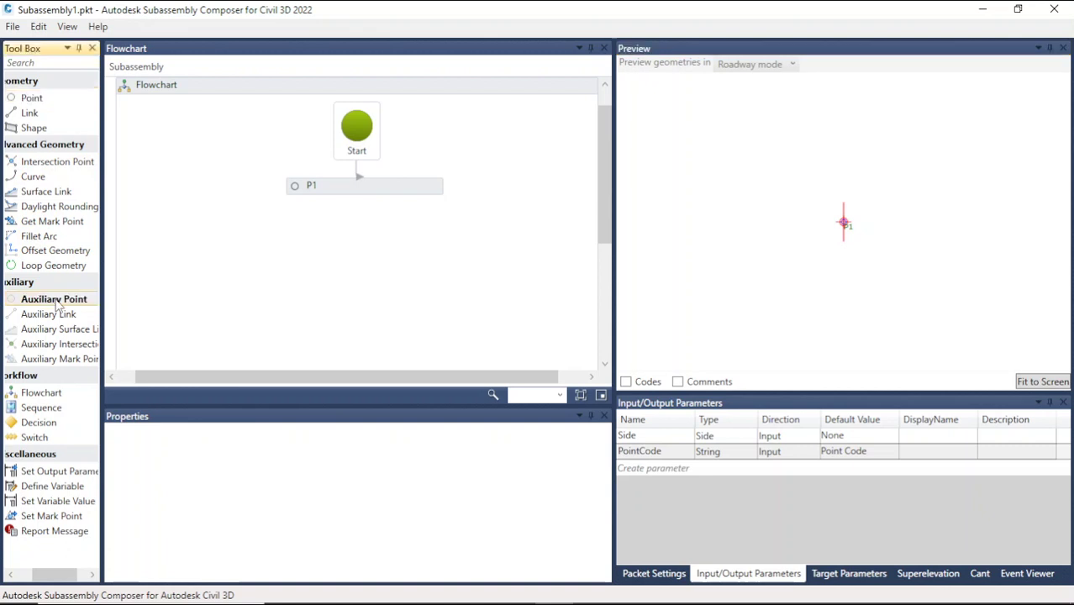
left_click_drag(373, 238, 401, 233)
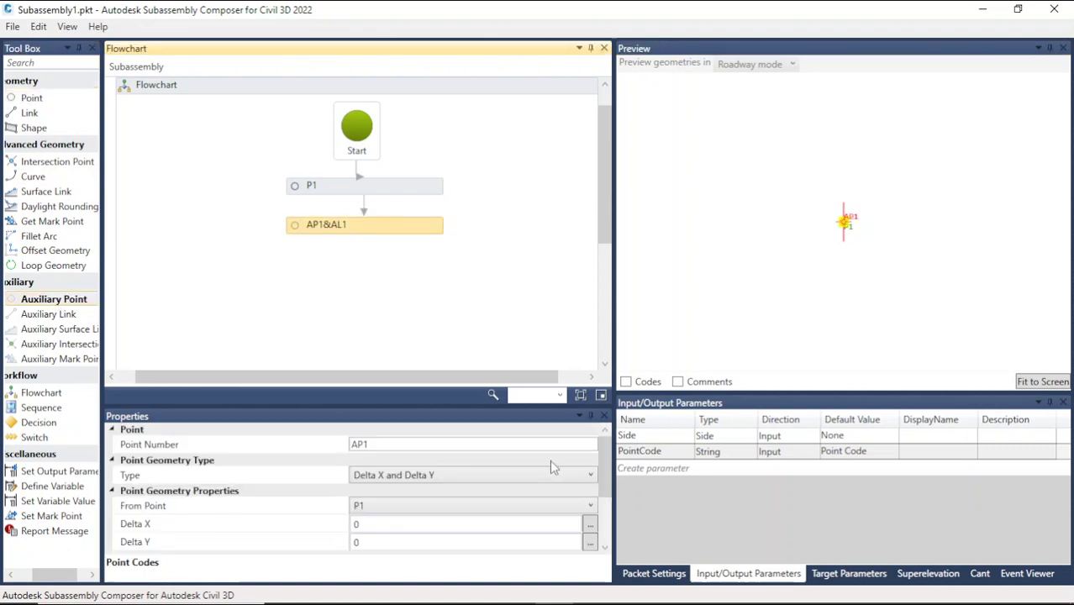
Turn off Add Link to From Point for auxiliary point AP1.
left_click_drag(606, 466, 607, 515)
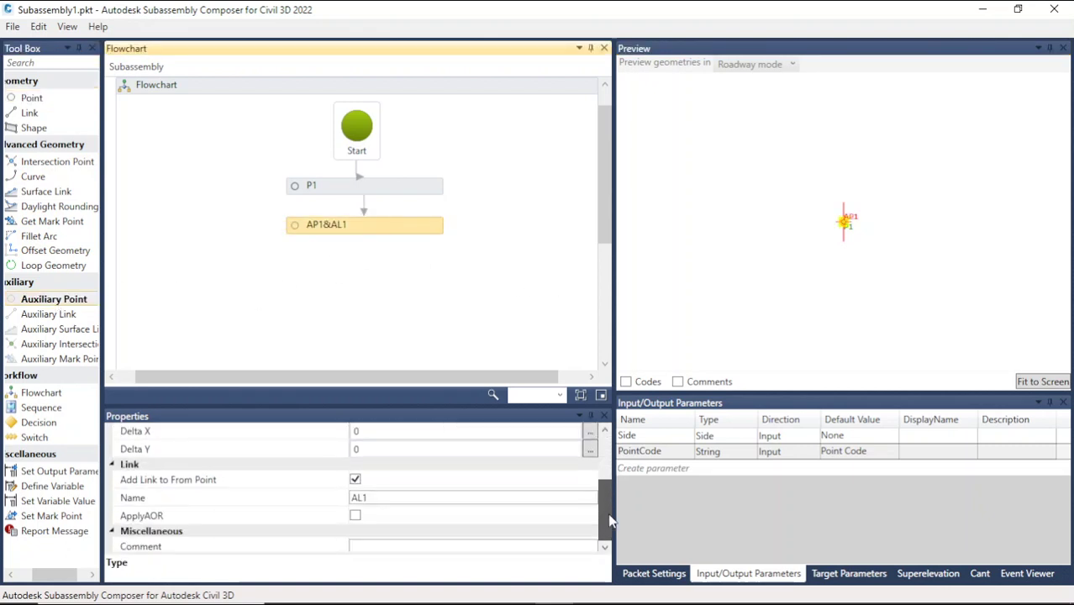
left_click(355, 480)
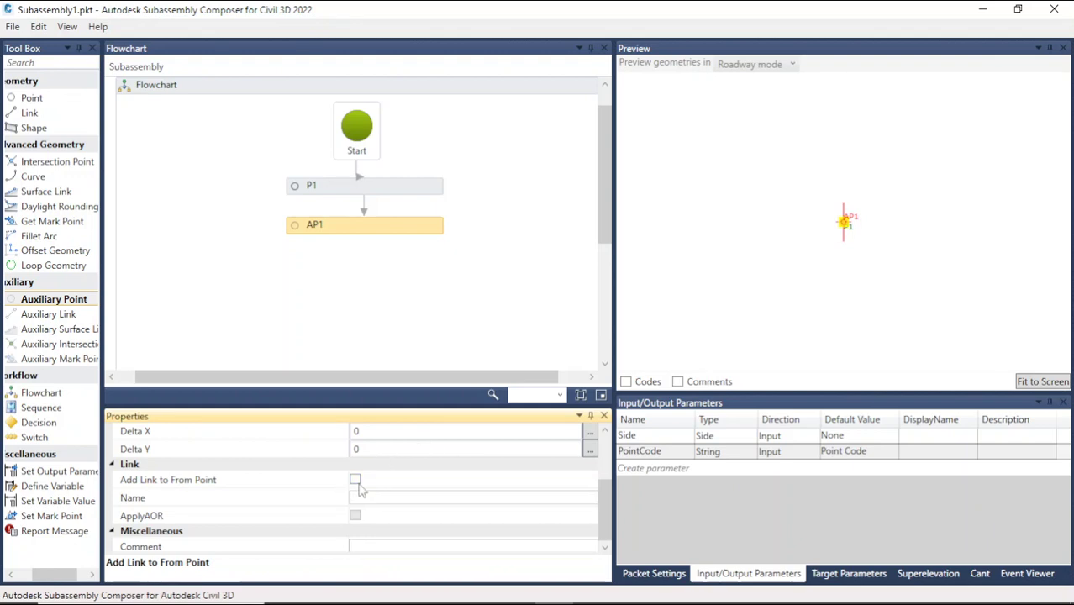
left_click_drag(611, 493, 611, 454)
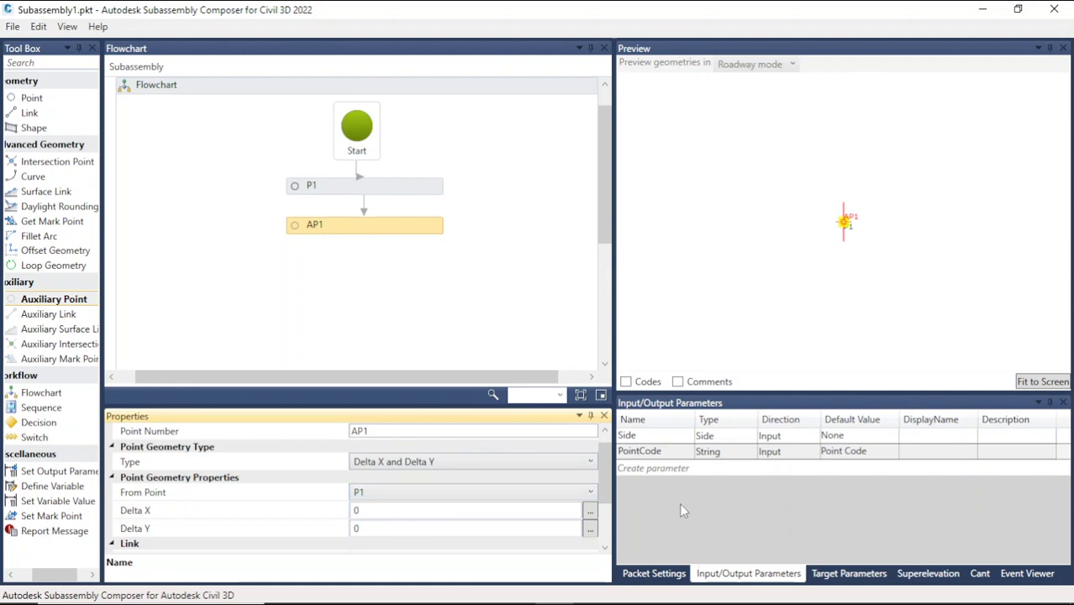
Create an input parameter named Radius with type Double and default value 6.
left_click(673, 469)
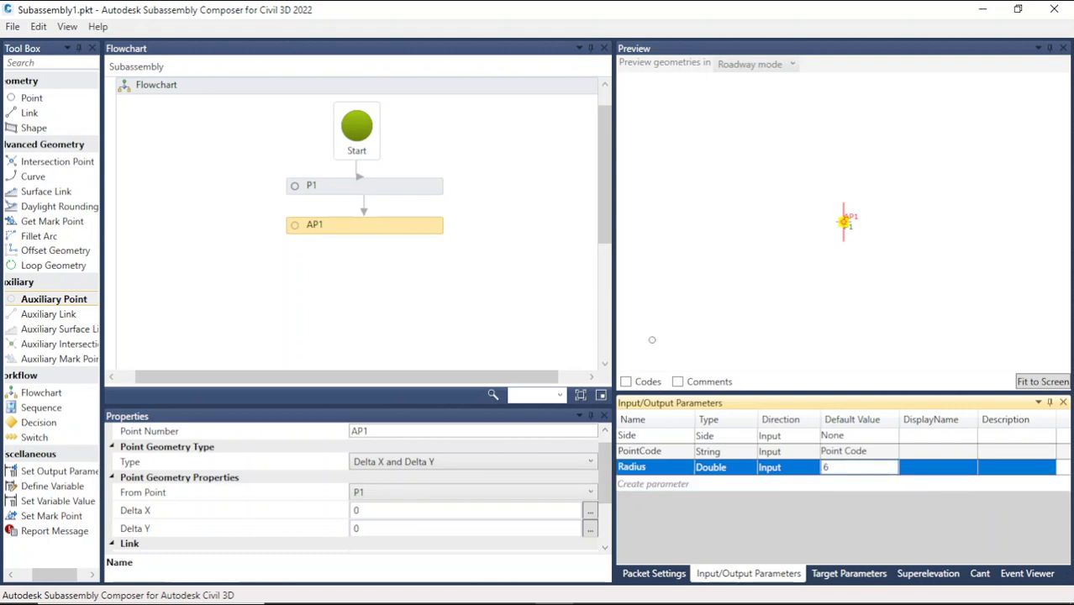
left_click(660, 338)
Set AP1's Delta Y to the Radius parameter and fit the preview to the screen.
left_click(649, 467)
left_click(653, 467)
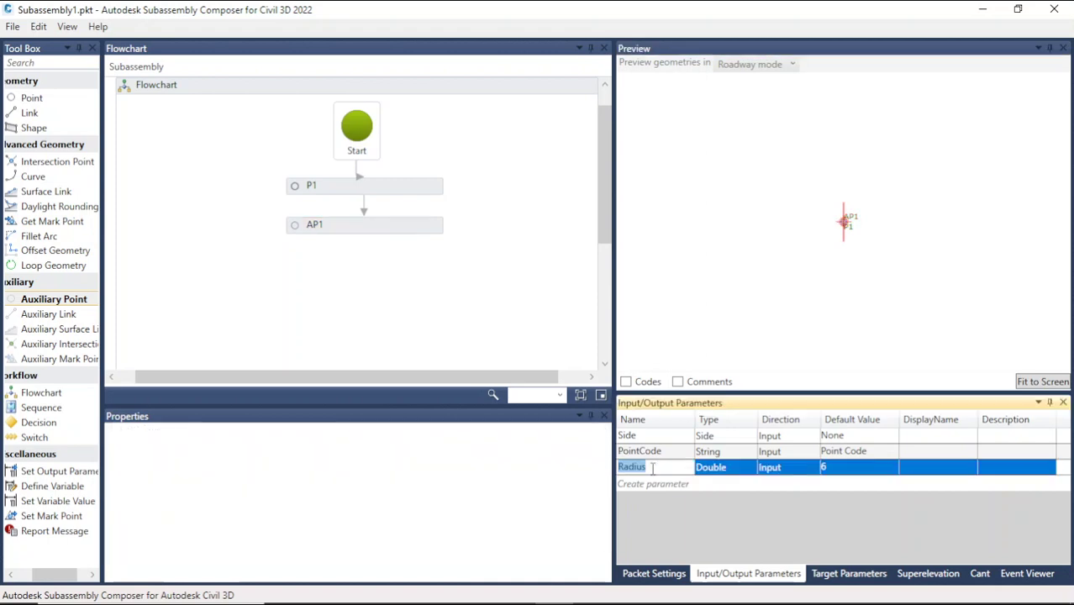
left_click(345, 228)
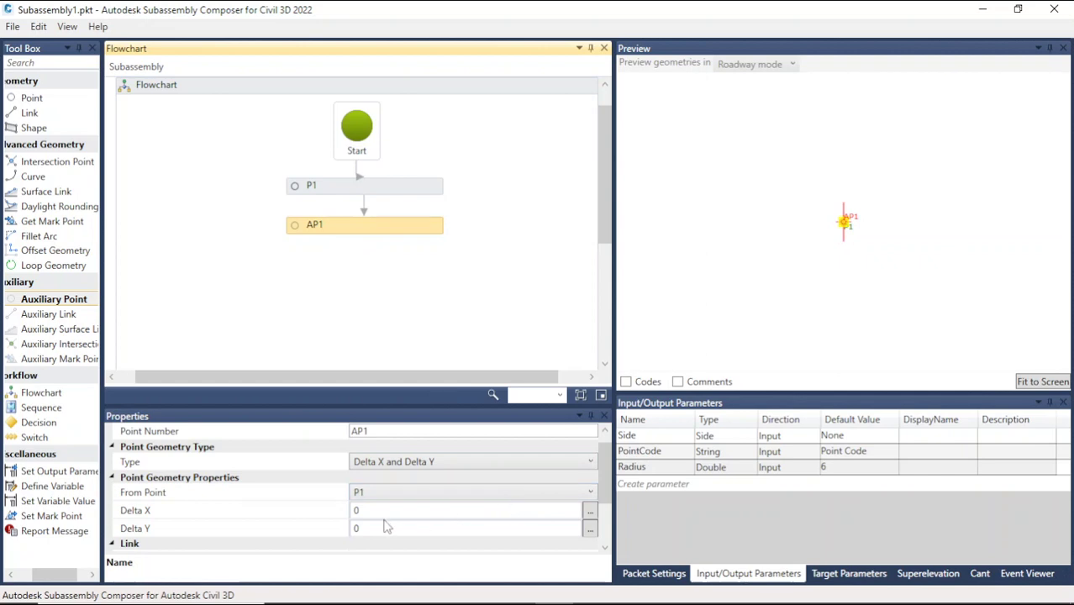
left_click(362, 528)
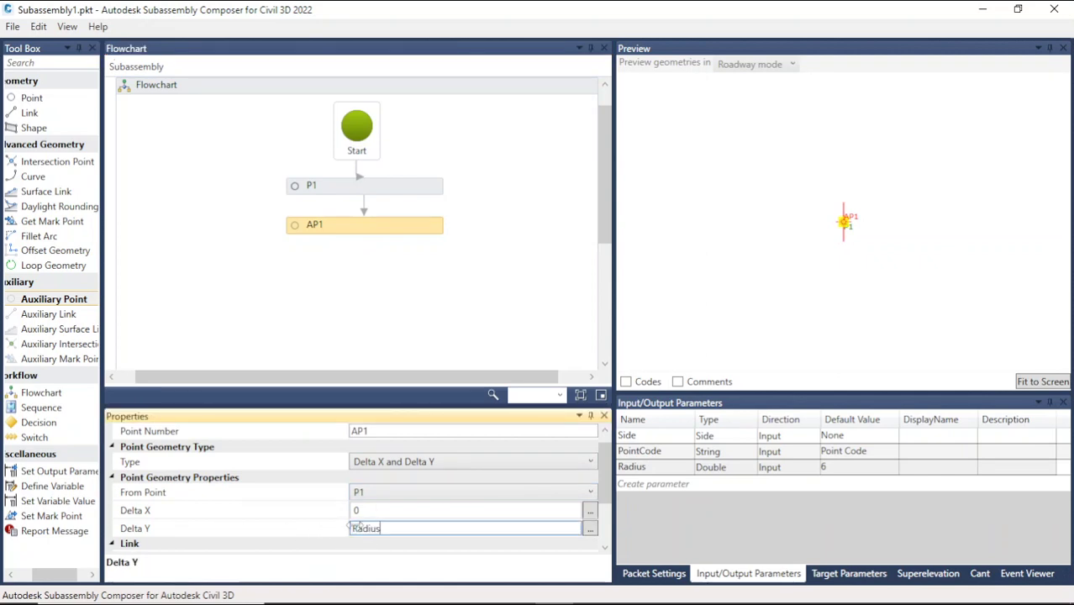
left_click(789, 302)
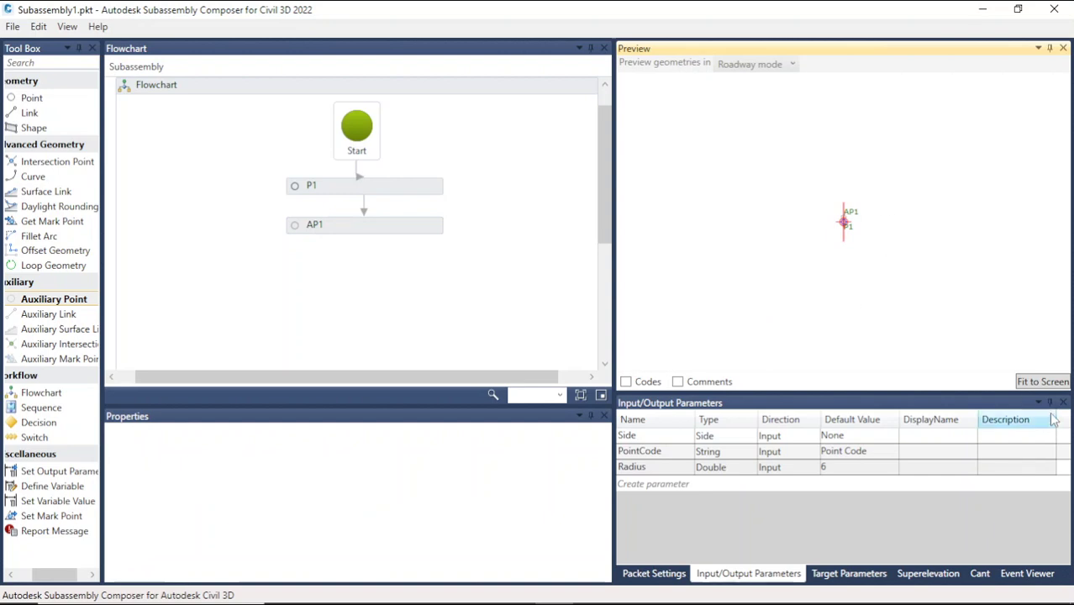
left_click(1042, 382)
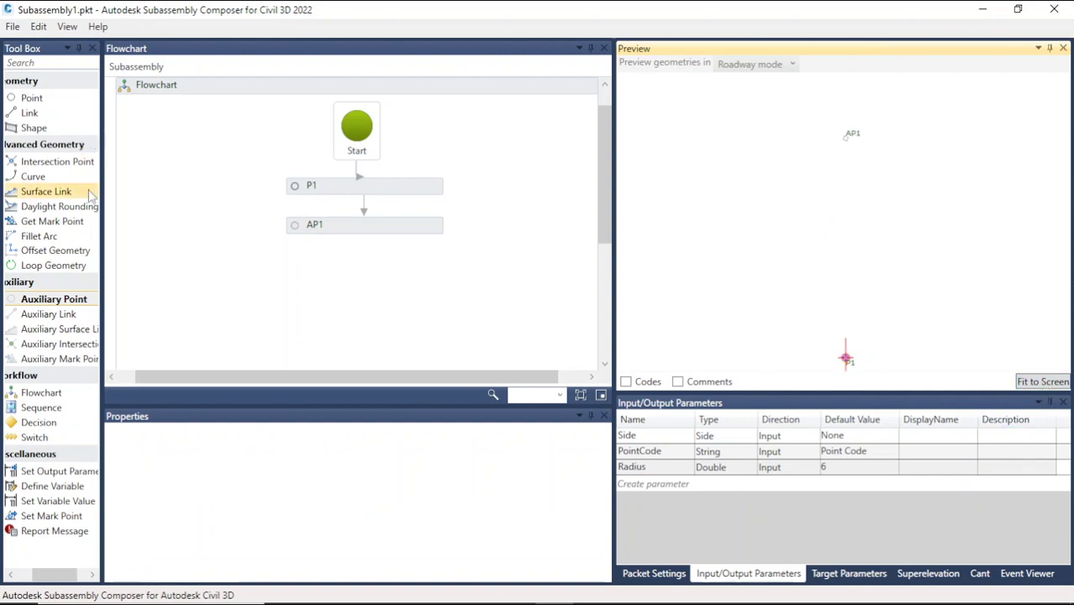
Add a second auxiliary point below AP1 in the flowchart and turn off its Add Link to From Point option.
left_click_drag(57, 308, 240, 302)
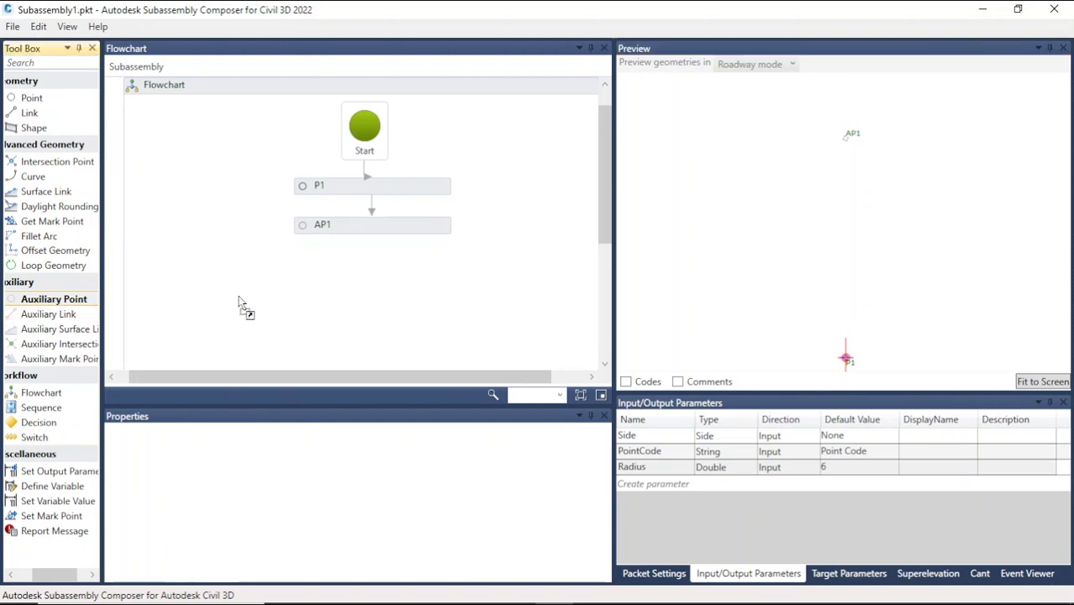
left_click_drag(383, 273, 385, 274)
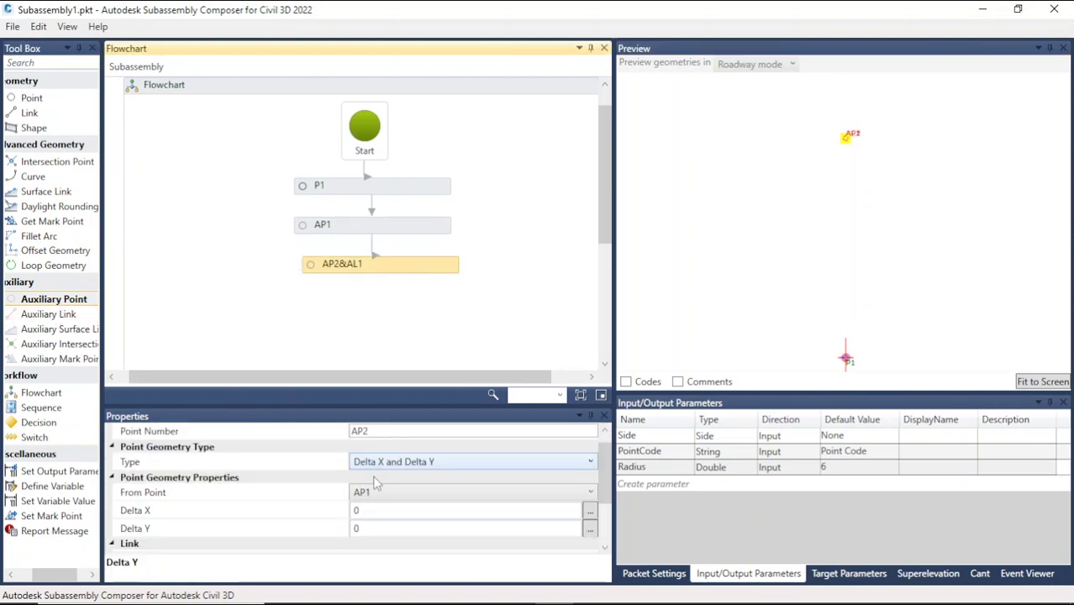
scroll(500, 502, "down", 2)
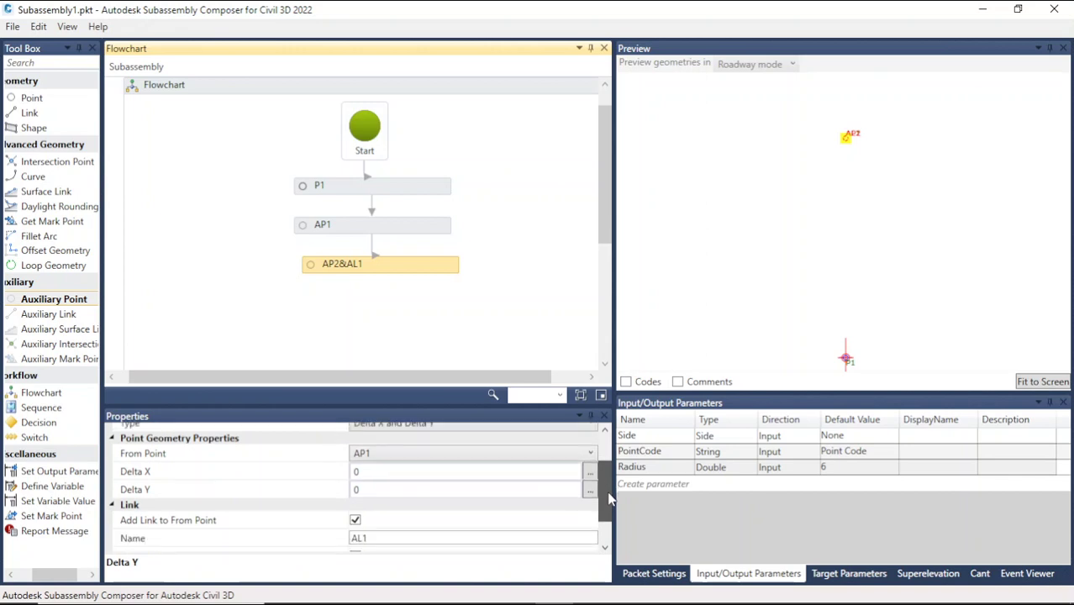
left_click(355, 523)
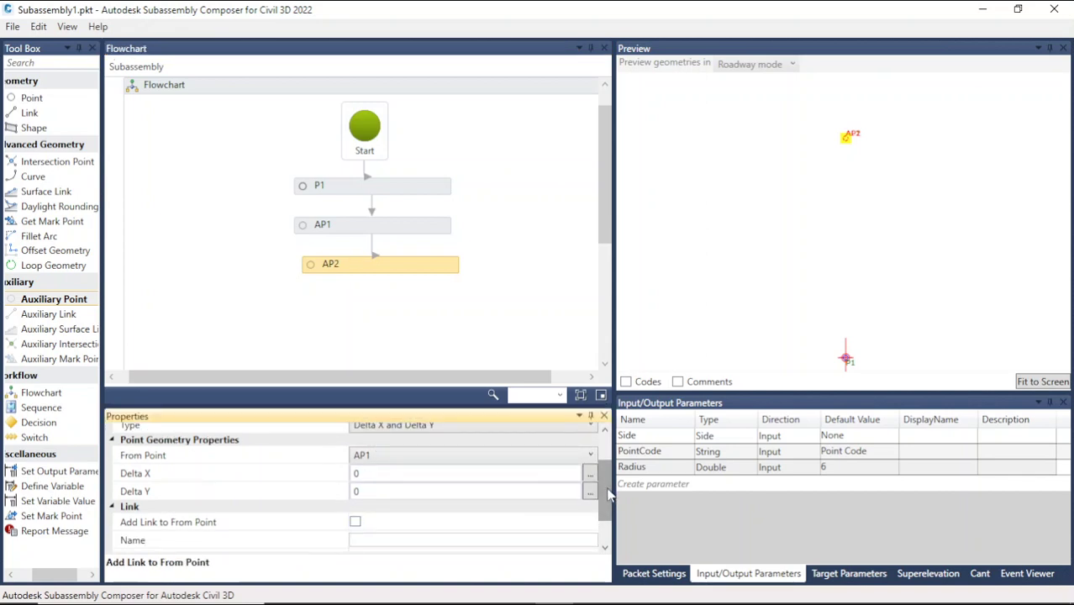
Set AP2's Delta Y to the Radius parameter and fit the preview to the screen.
left_click_drag(606, 491, 606, 480)
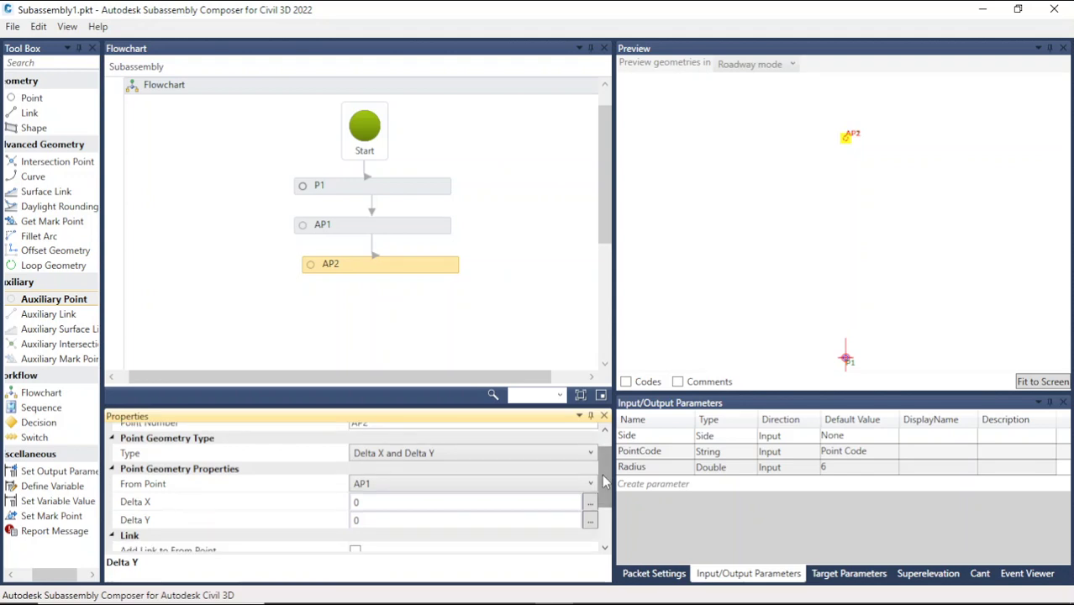
left_click(378, 521)
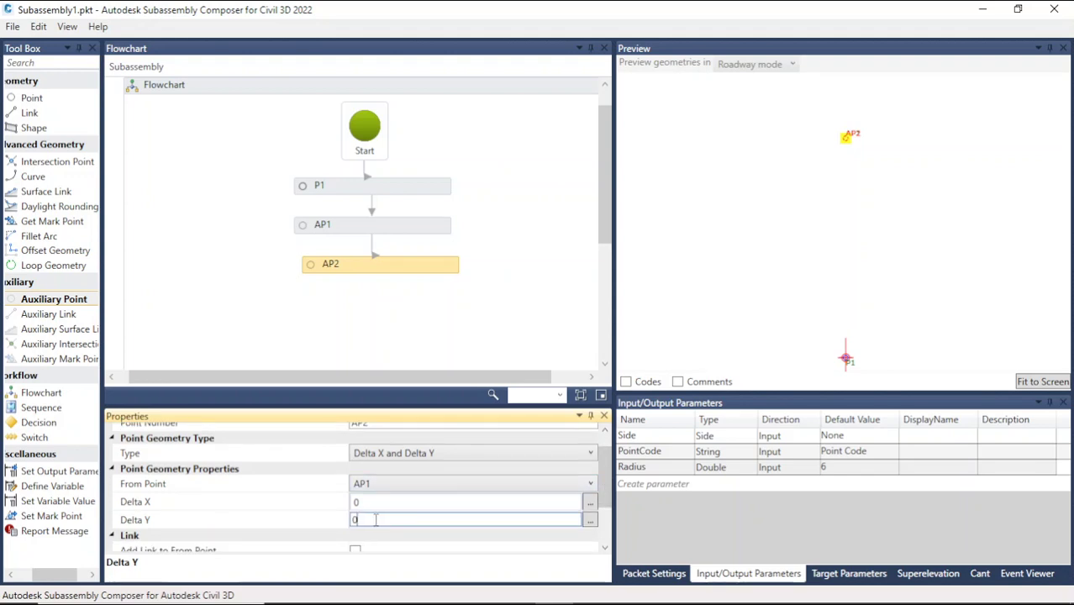
left_click(509, 270)
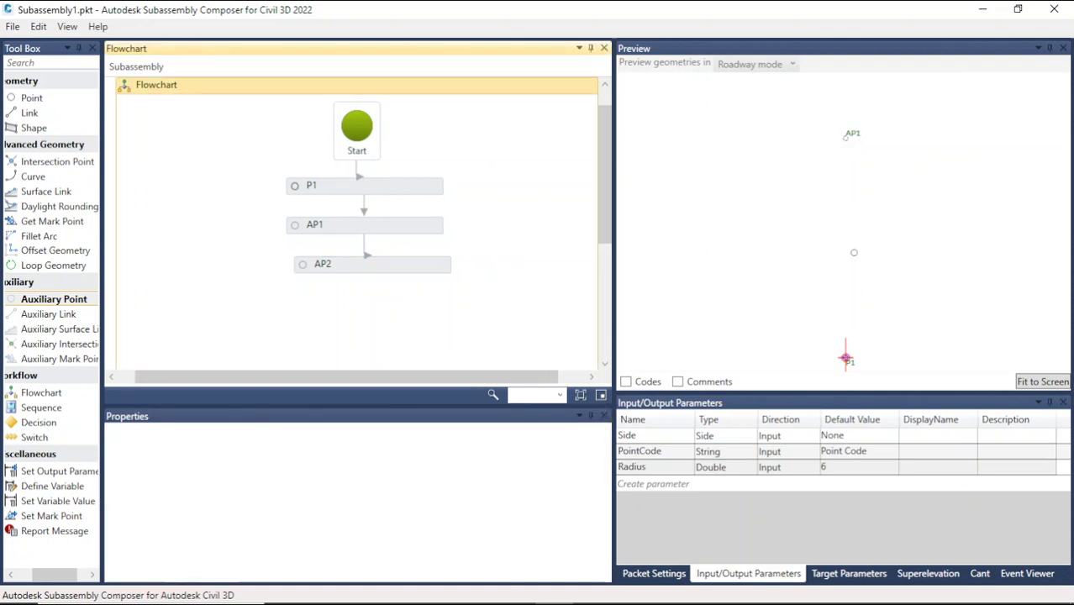
left_click(1044, 384)
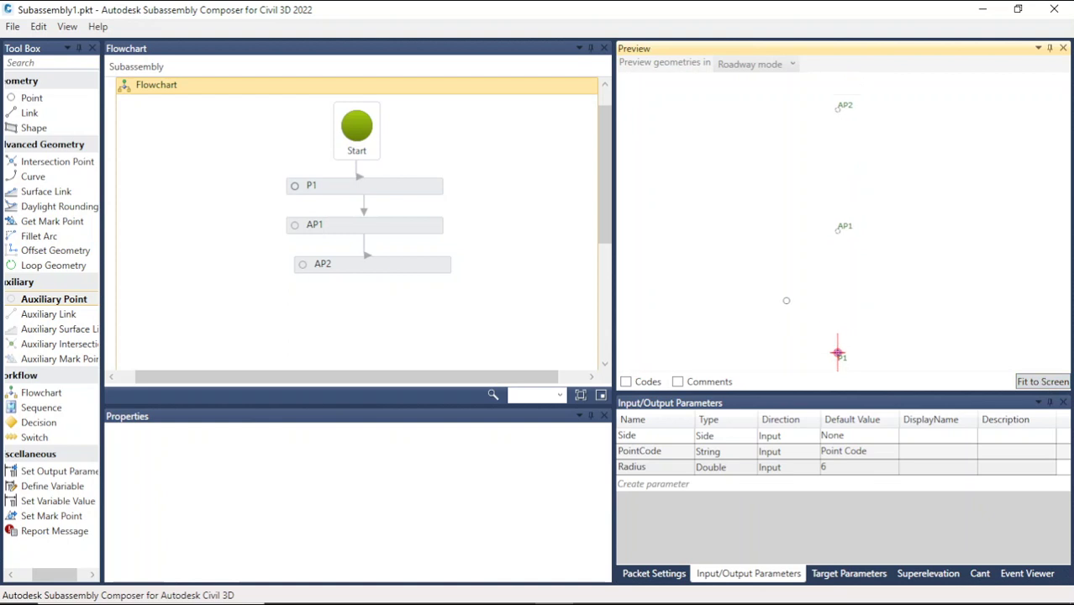
scroll(778, 228, "down", 1)
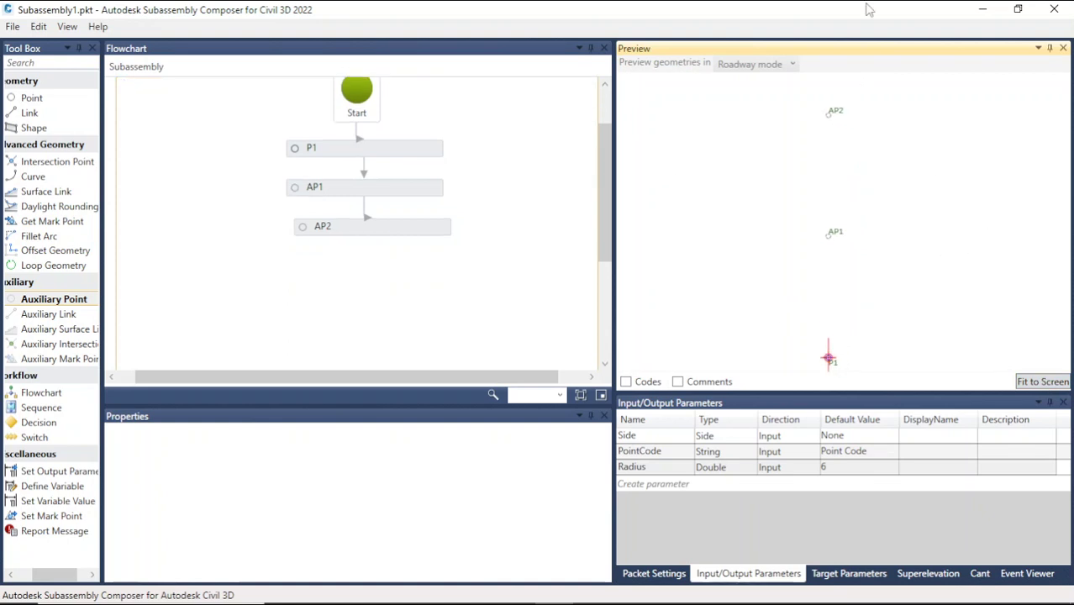
Switch to the Civil 3D drawing and examine the tunnel section's lower-right corner where the construction lines meet.
left_click(982, 10)
left_click(515, 590)
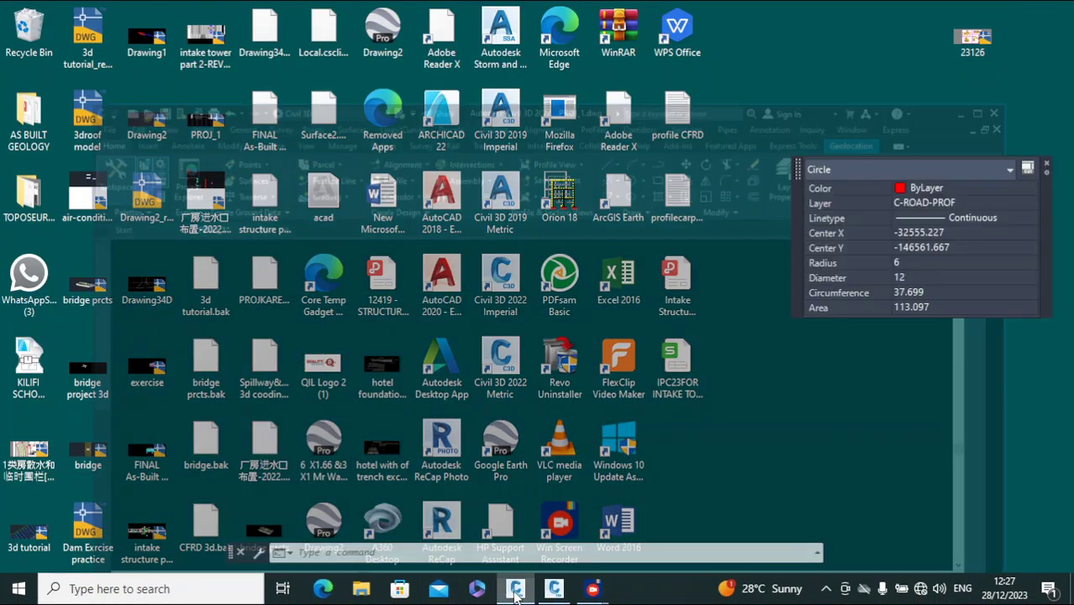
left_click(647, 336)
scroll(605, 420, "up", 4)
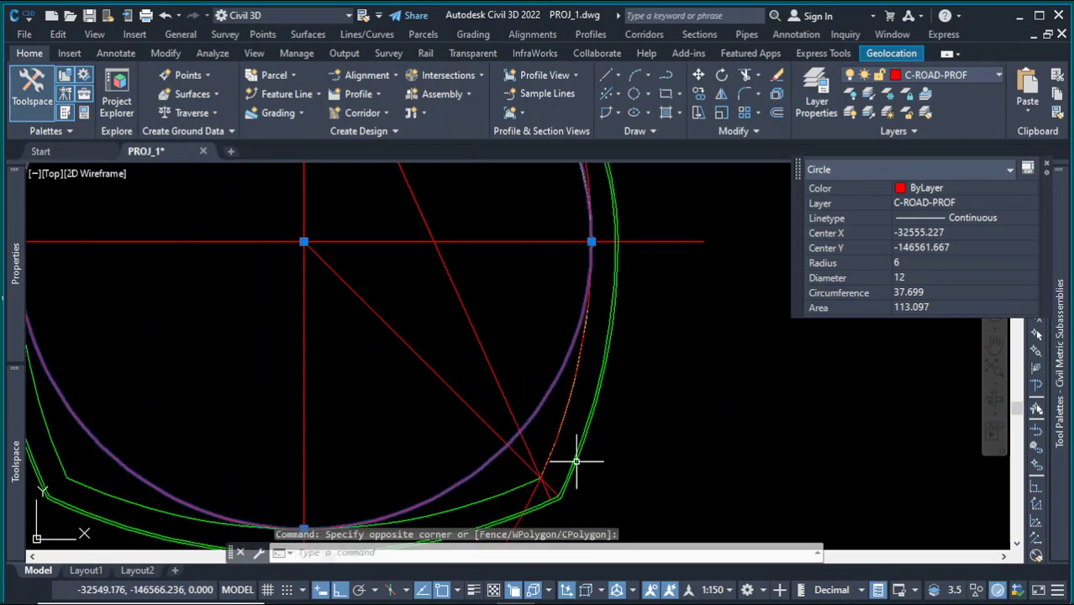
key("Escape")
scroll(588, 446, "down", 2)
scroll(596, 412, "down", 2)
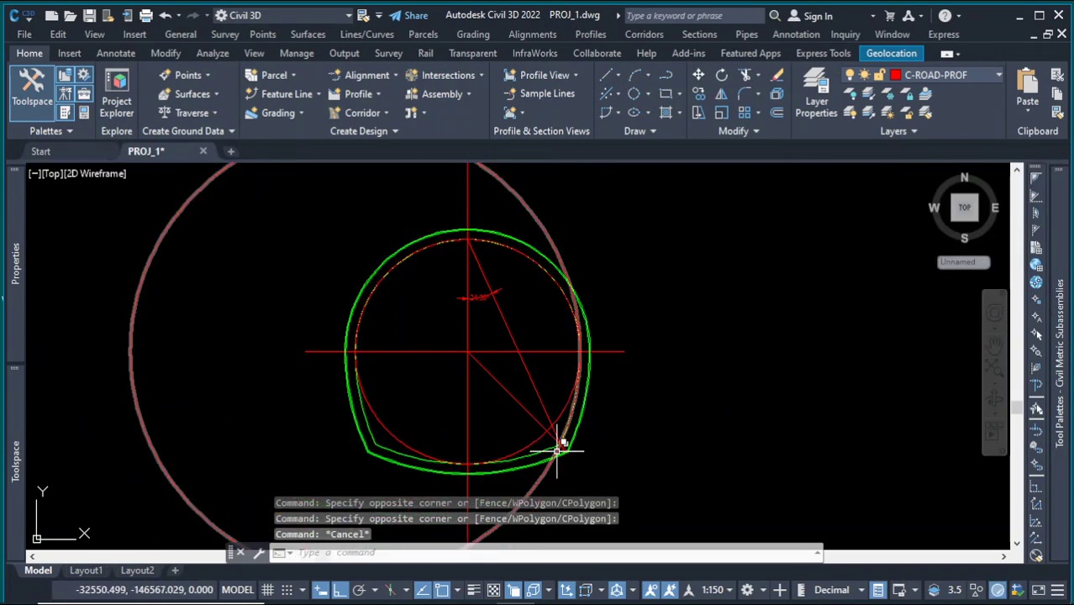
scroll(558, 451, "up", 4)
scroll(580, 444, "down", 2)
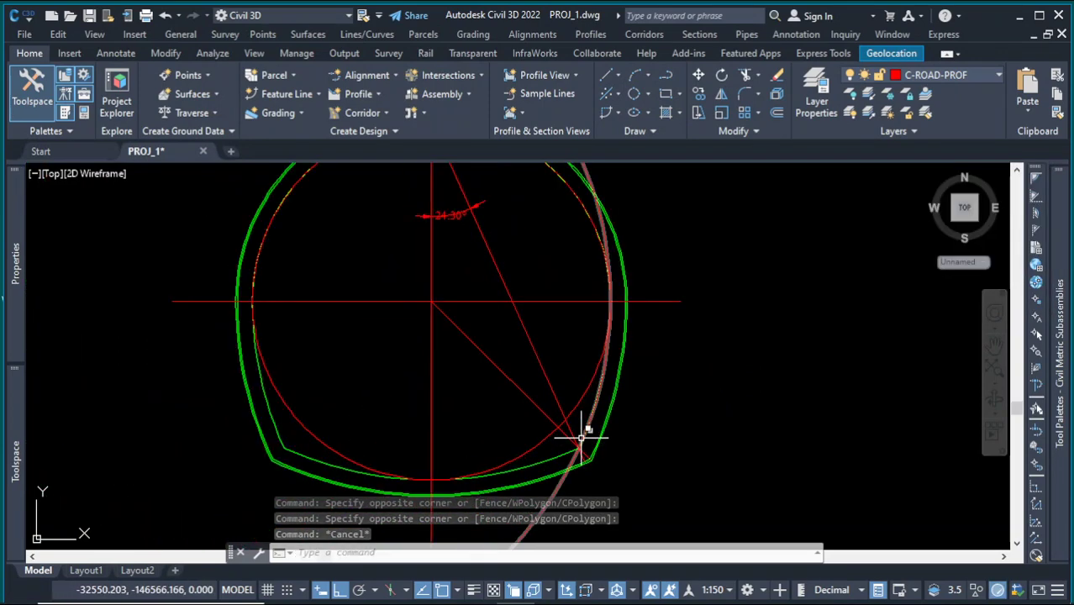
scroll(576, 436, "up", 3)
Trim the end of the inclined construction line that extends past the inner corner of the tunnel section.
left_click(571, 432)
scroll(580, 445, "up", 3)
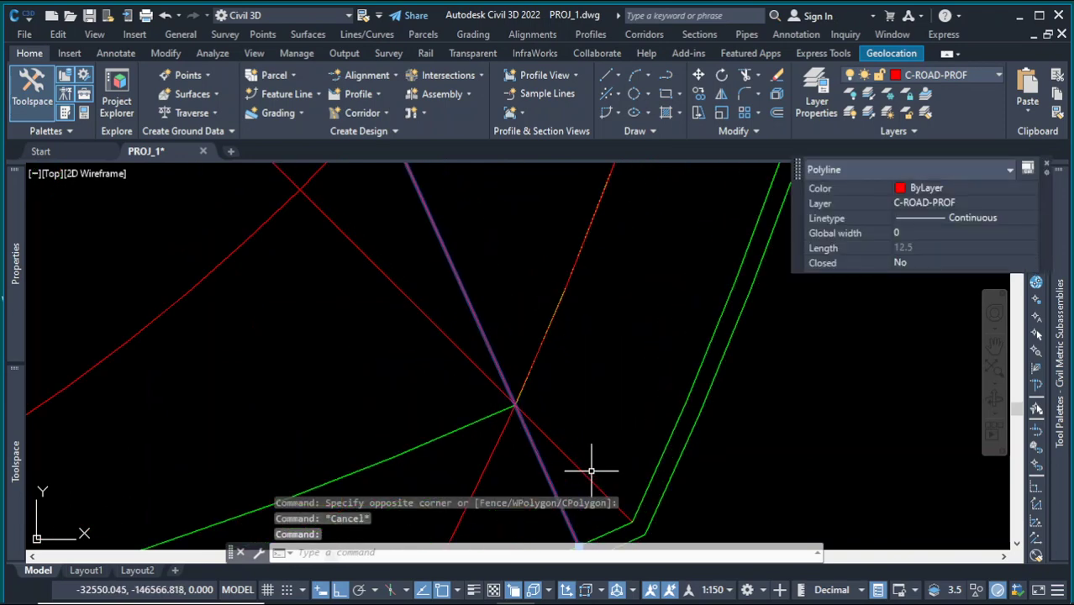
left_click(571, 433)
left_click(402, 355)
left_click(38, 55)
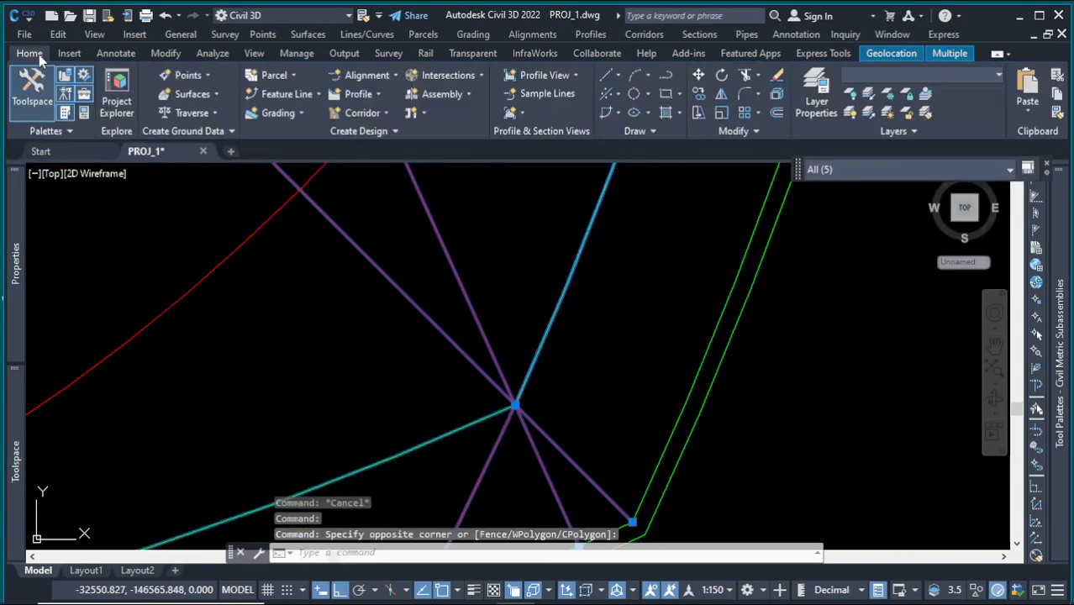
left_click(745, 75)
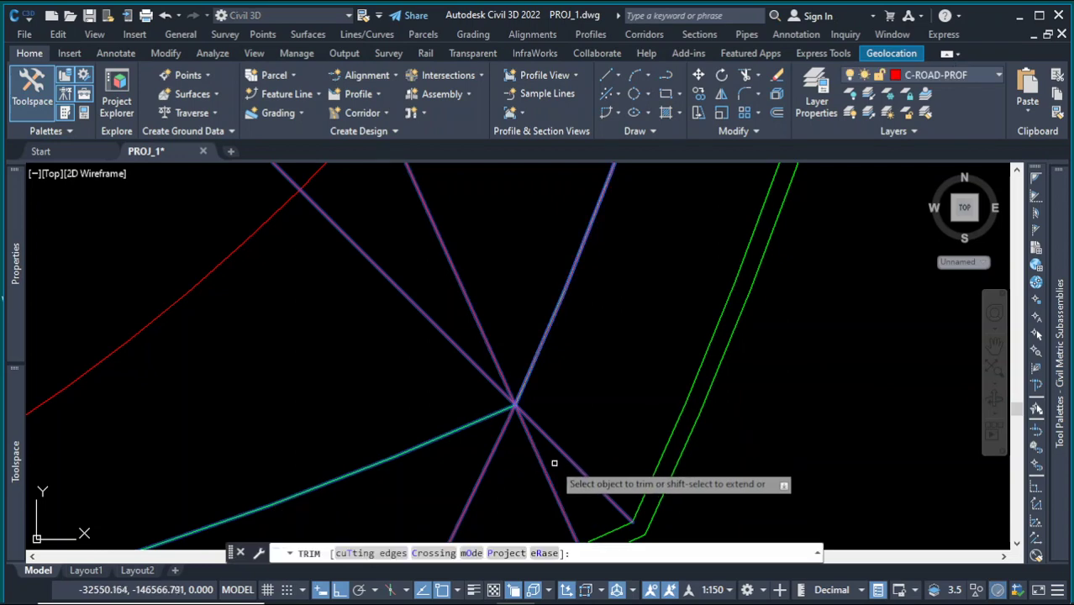
key("Escape")
scroll(609, 438, "down", 3)
Examine the trimmed inclined line's length and its angle dimension from the vertical centreline.
left_click(563, 379)
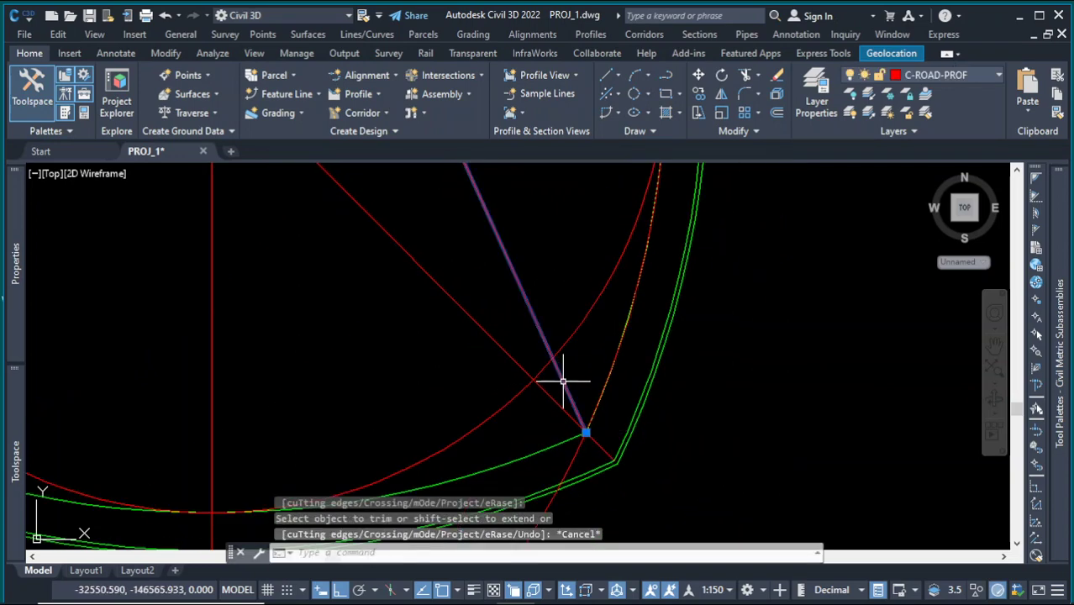
scroll(563, 413, "down", 3)
scroll(514, 290, "up", 2)
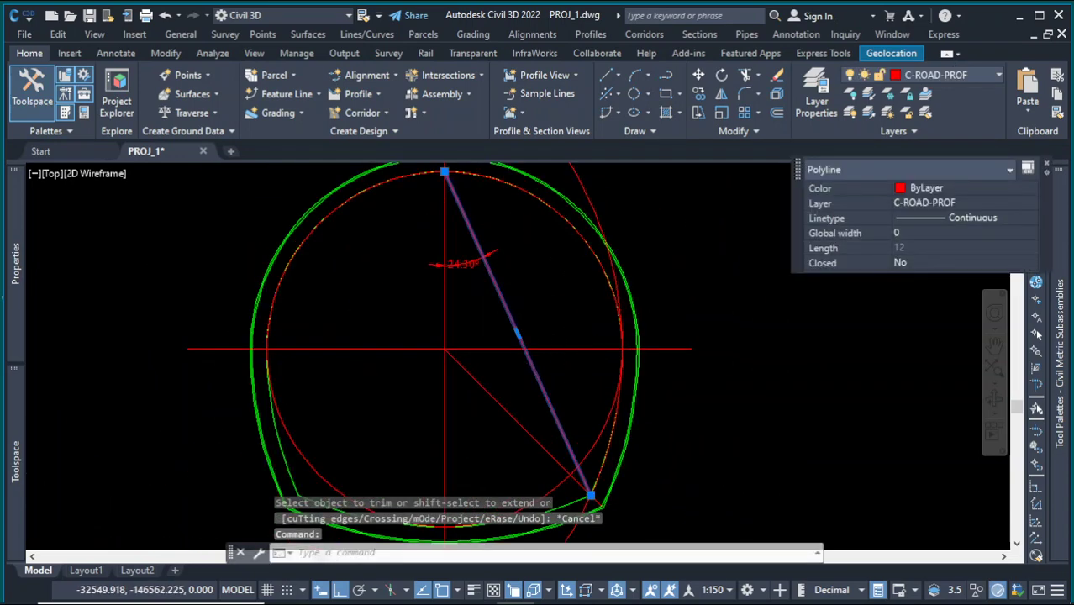
scroll(509, 332, "down", 2)
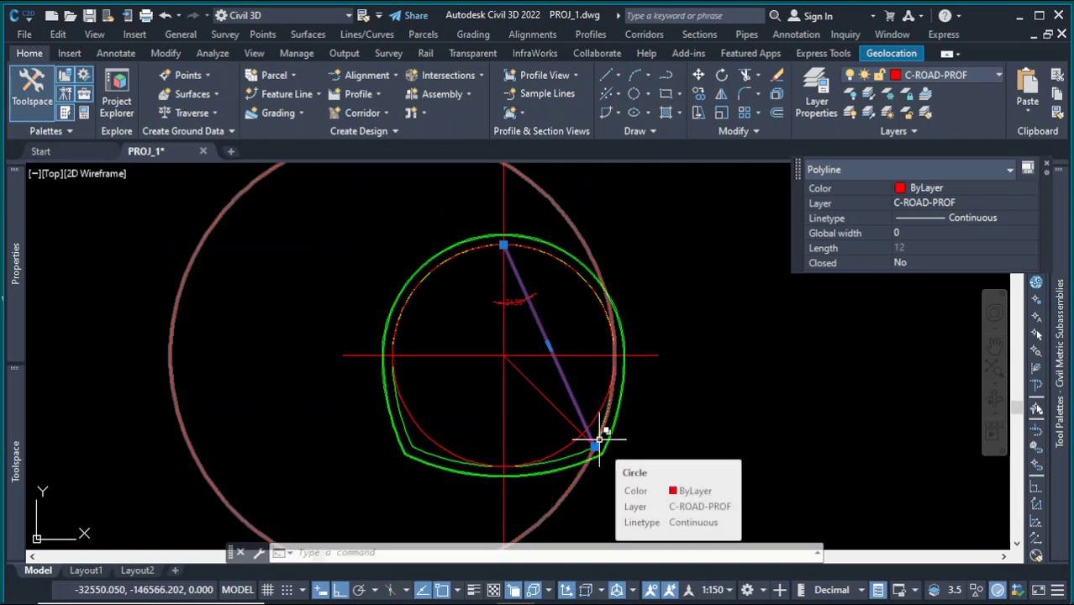
scroll(503, 300, "up", 5)
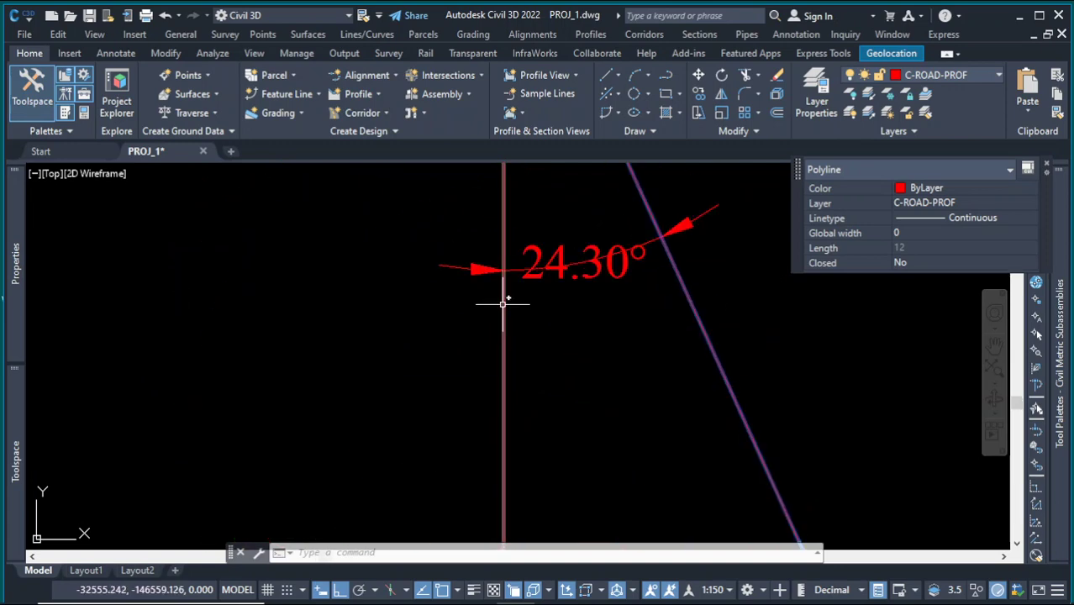
scroll(517, 314, "down", 4)
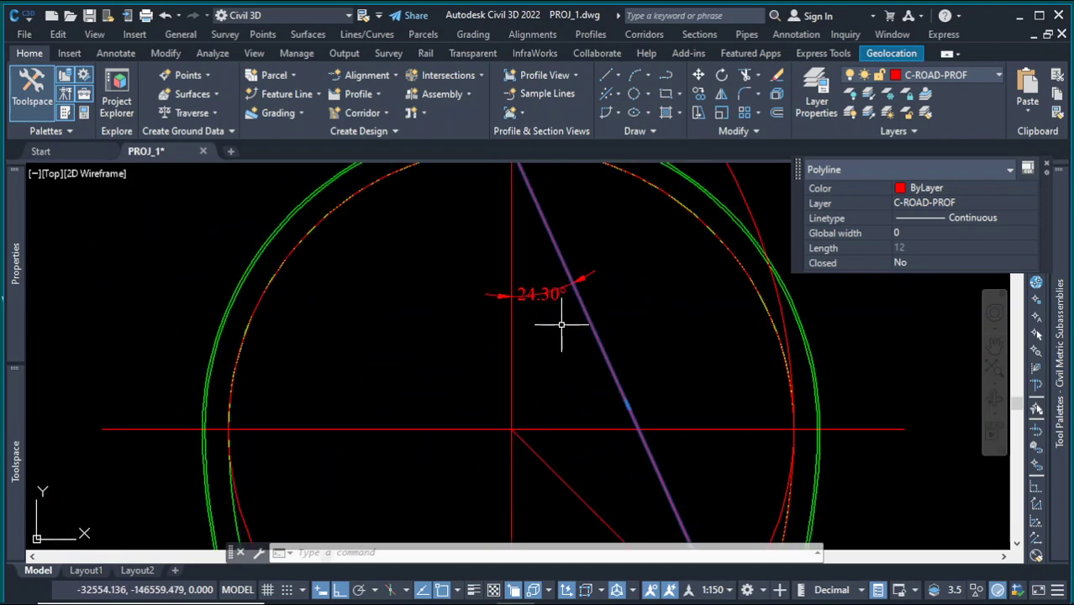
scroll(561, 320, "down", 8)
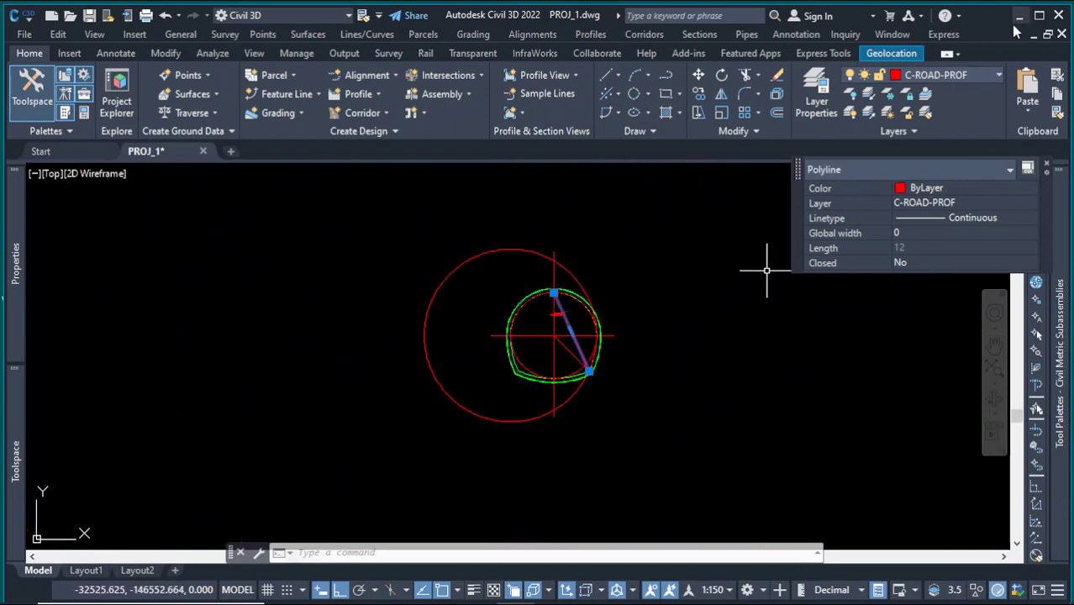
Switch to Subassembly Composer, check AP2's properties and align AP2 directly under AP1 in the flowchart.
left_click(557, 589)
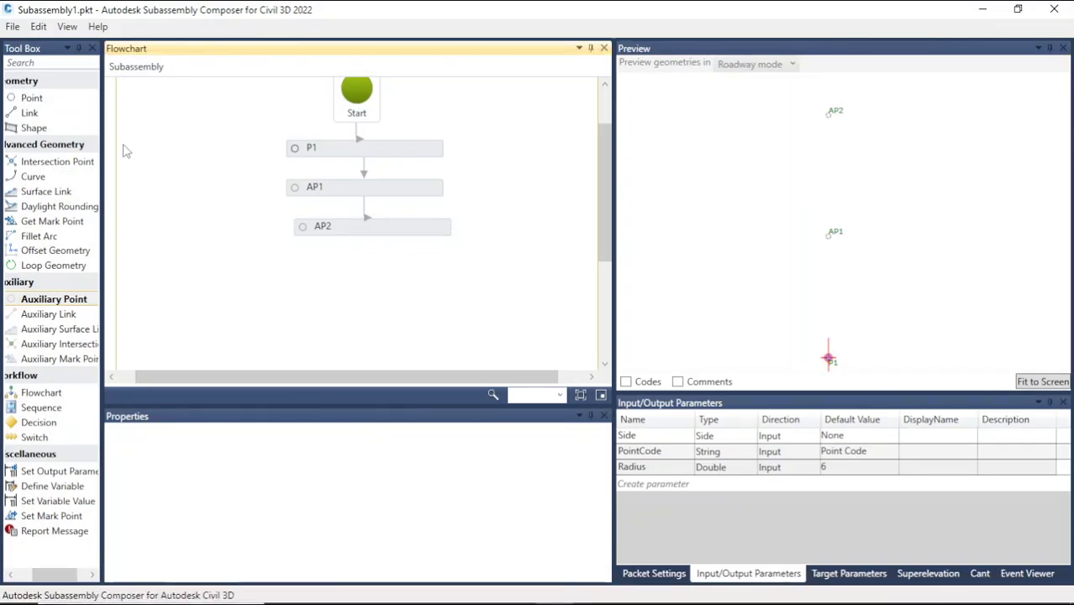
left_click(388, 232)
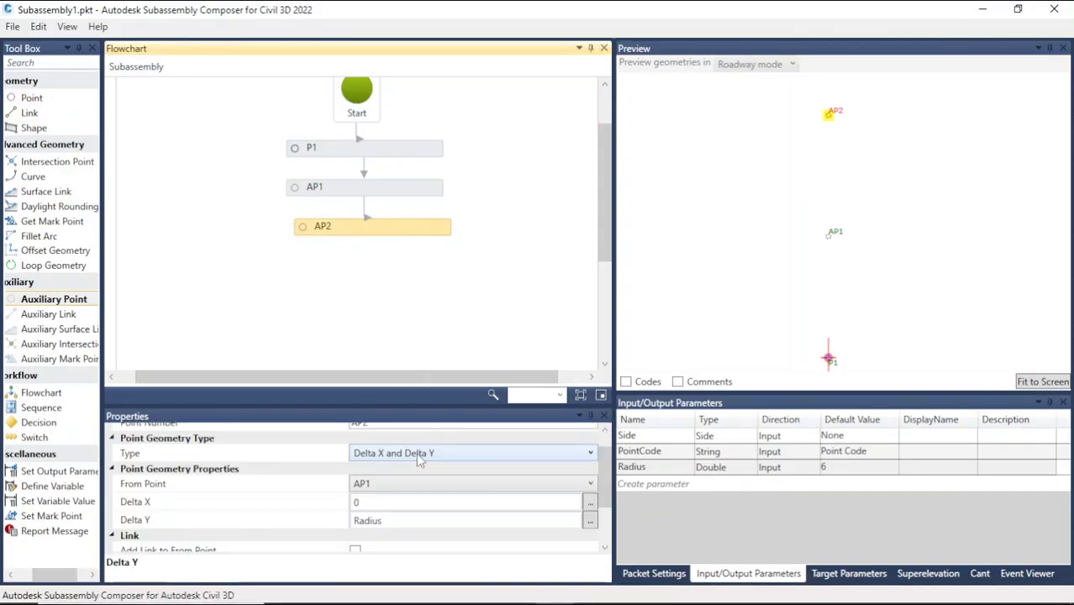
left_click(459, 289)
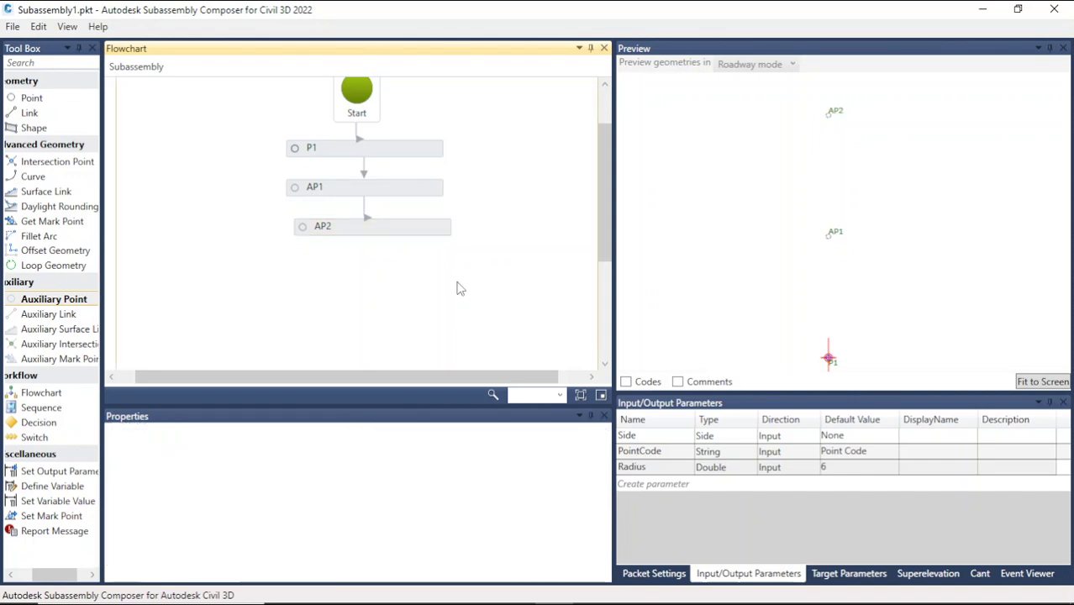
left_click(380, 234)
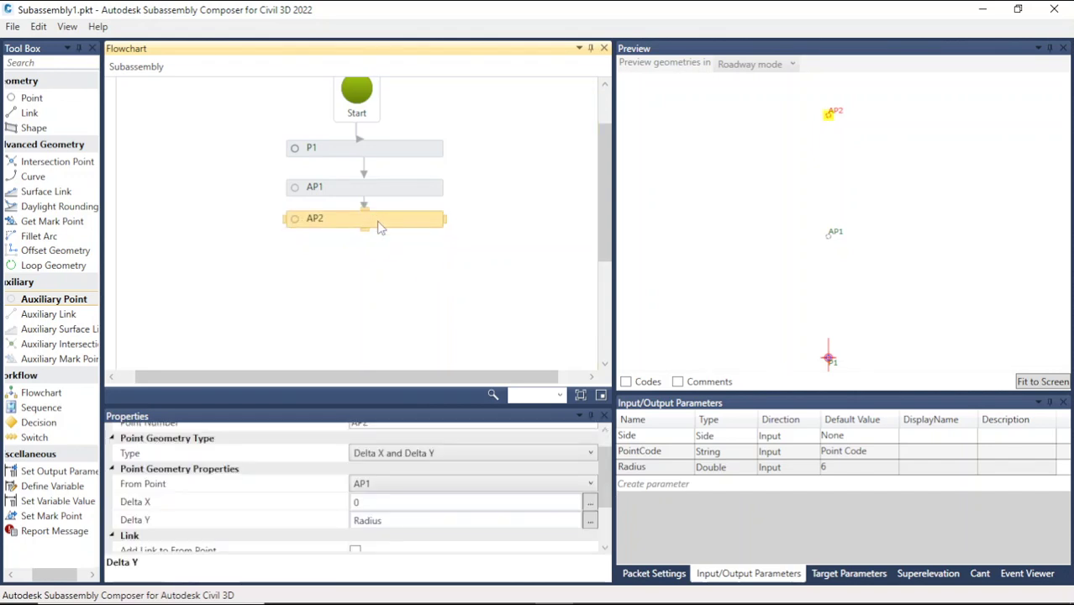
left_click(366, 277)
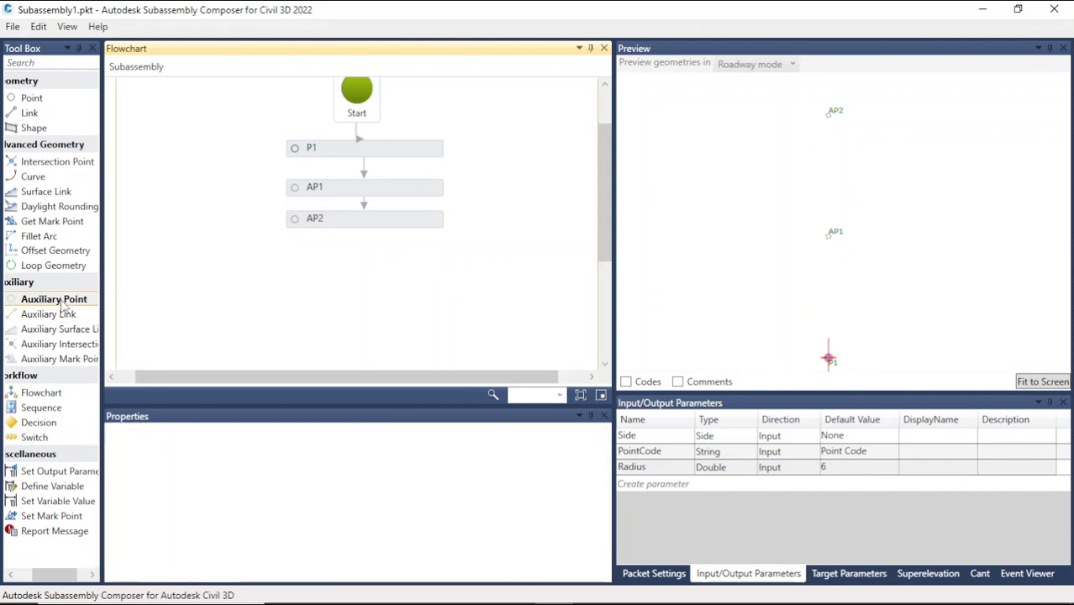
Add a point below AP2 in the flowchart and set its geometry type to Angle and Distance.
left_click_drag(32, 98, 368, 271)
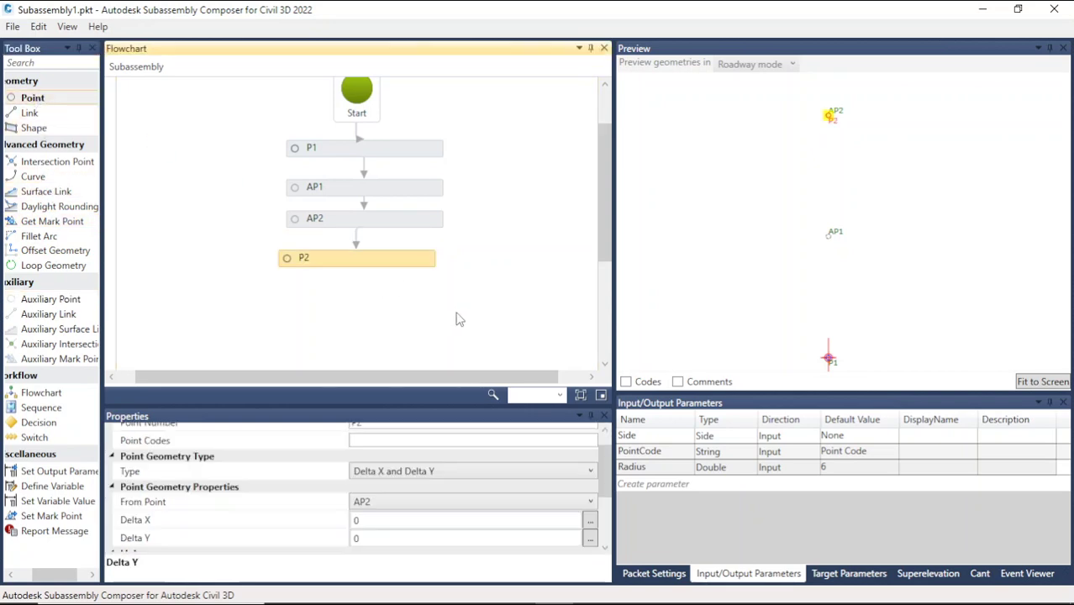
left_click(567, 467)
scroll(564, 467, "up", 2)
left_click(561, 473)
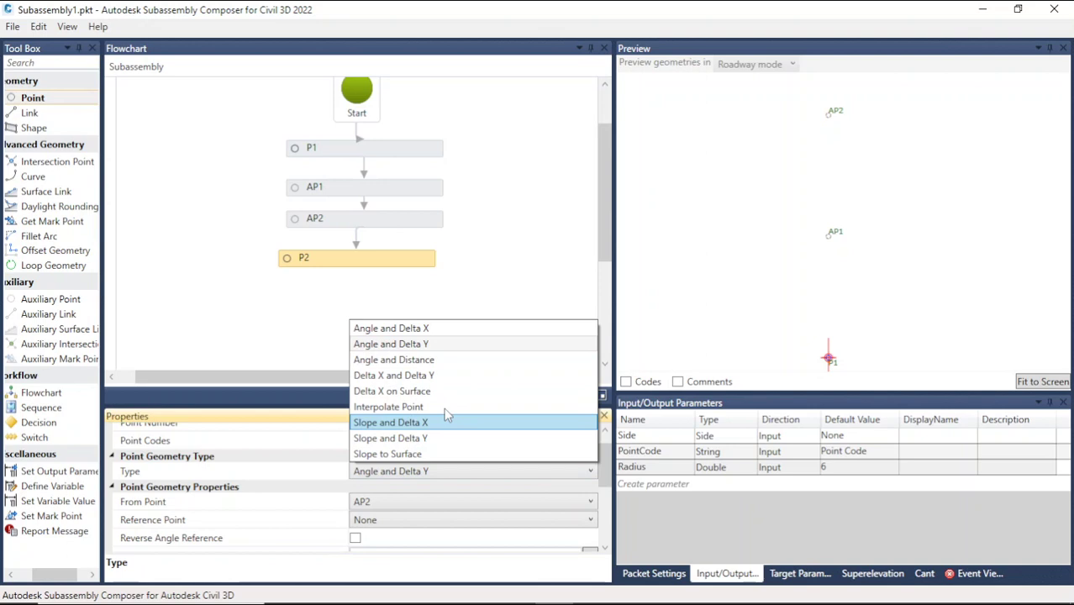
left_click(408, 360)
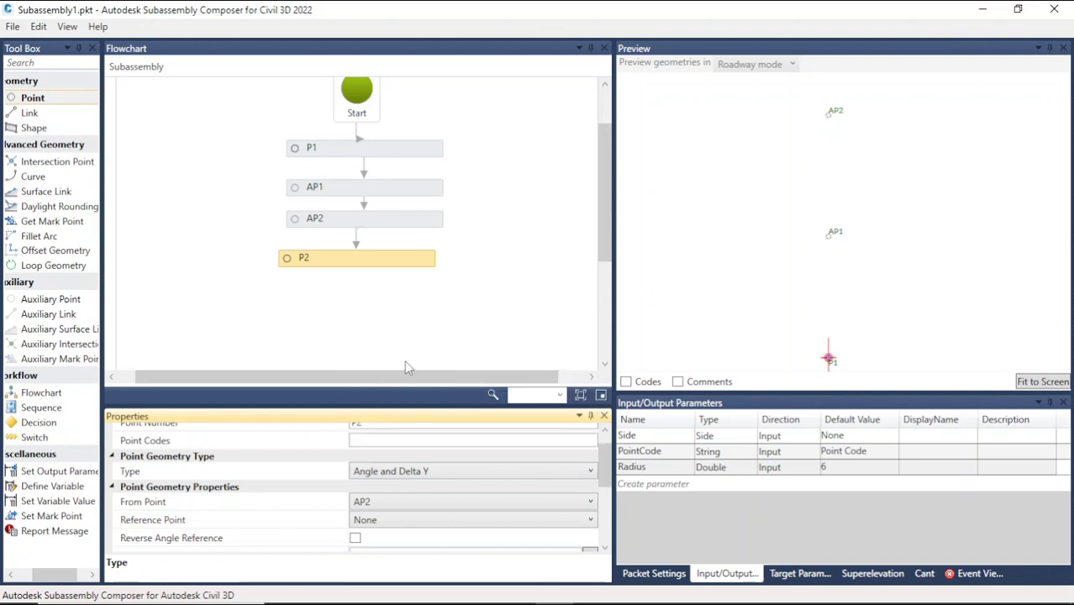
Set P2's Reference Point to P1 and its Angle to 45.
left_click(402, 521)
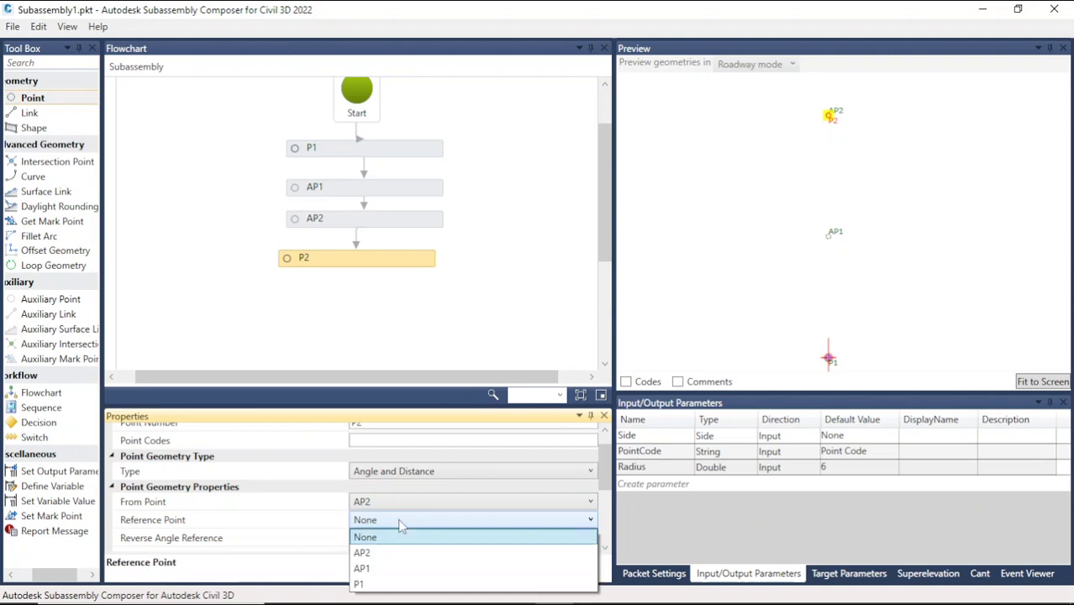
left_click(380, 586)
scroll(595, 475, "down", 3)
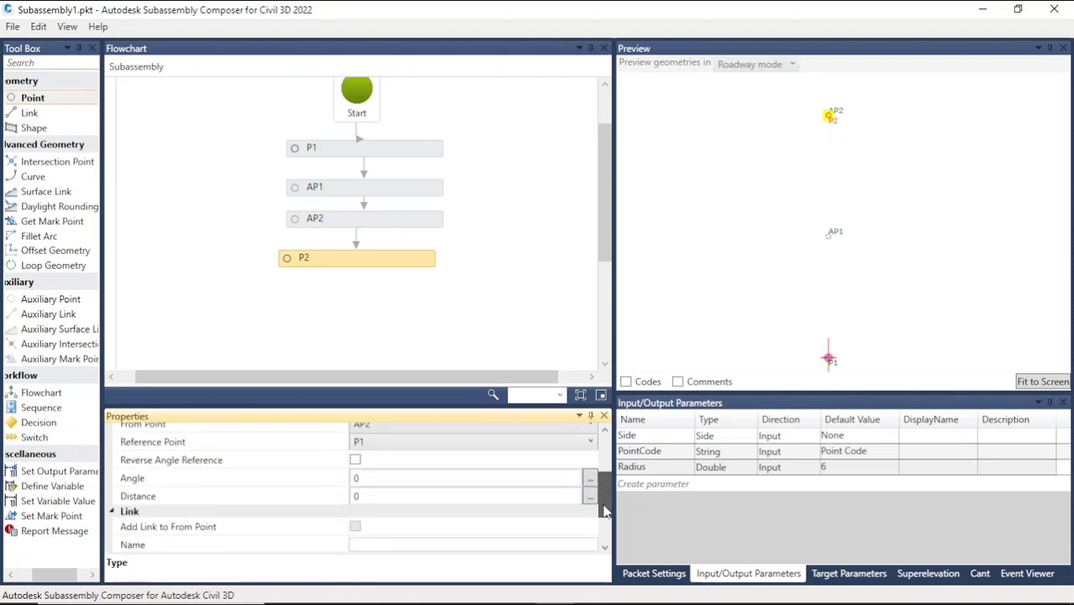
left_click(370, 485)
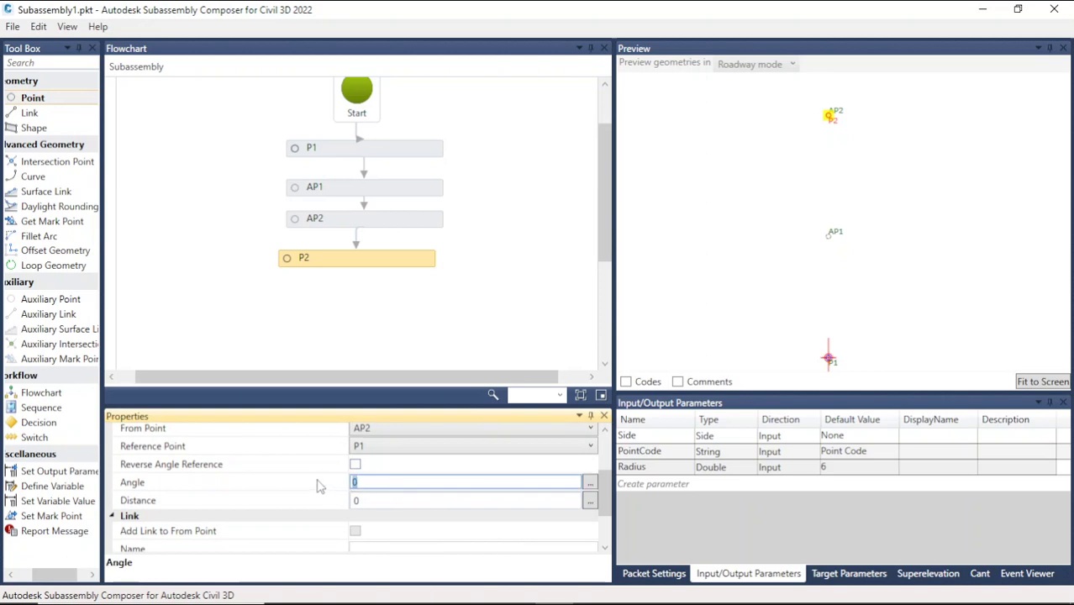
Set P2's Distance to the expression Radius*2, taking the parameter name from the input parameters.
left_click(378, 502)
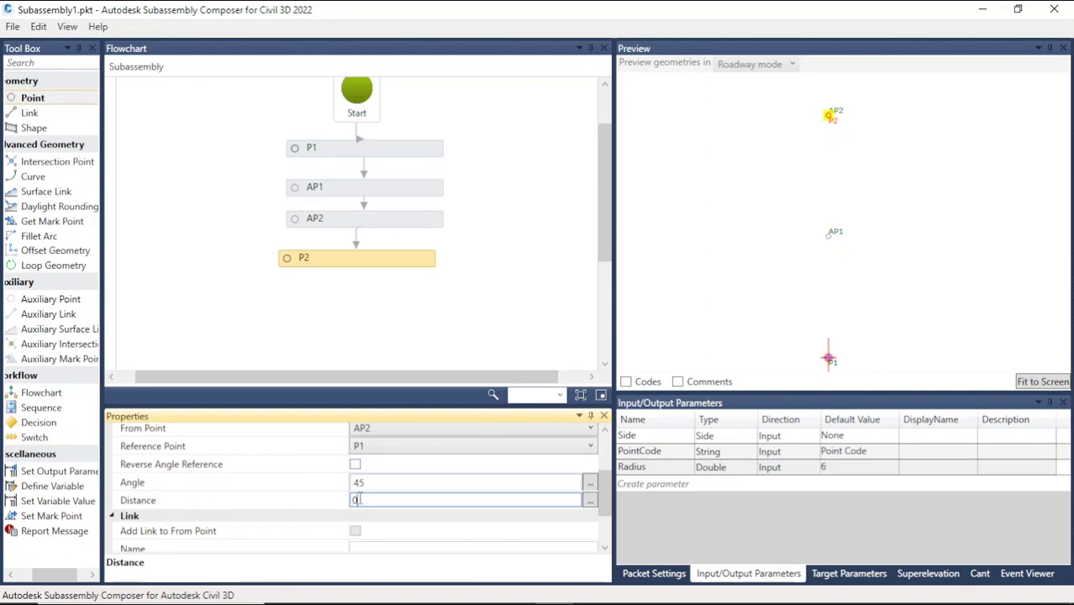
left_click(664, 468)
left_click(663, 469)
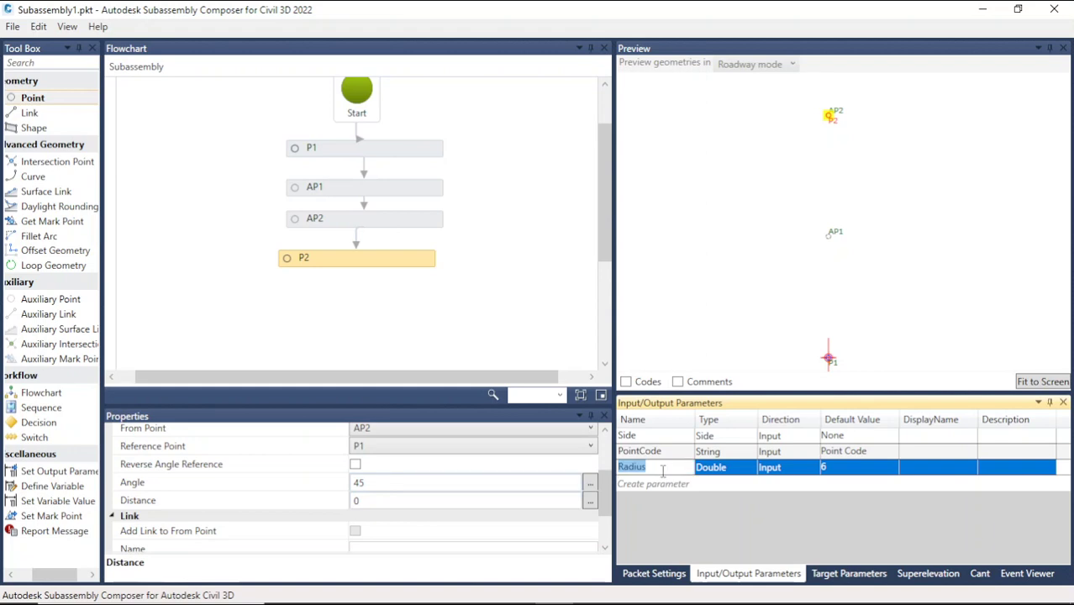
left_click(380, 502)
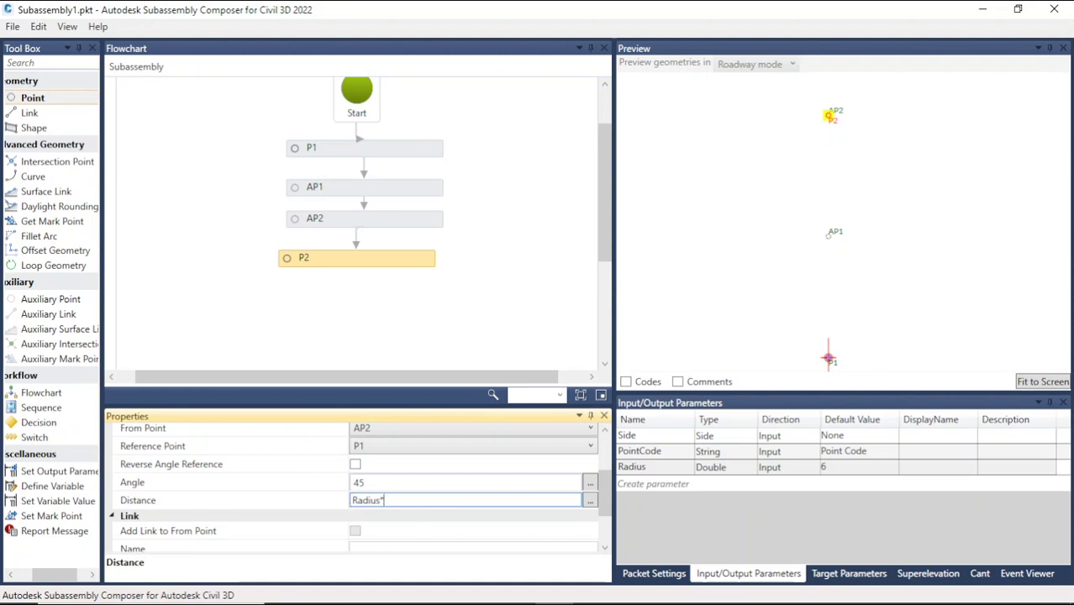
left_click(445, 336)
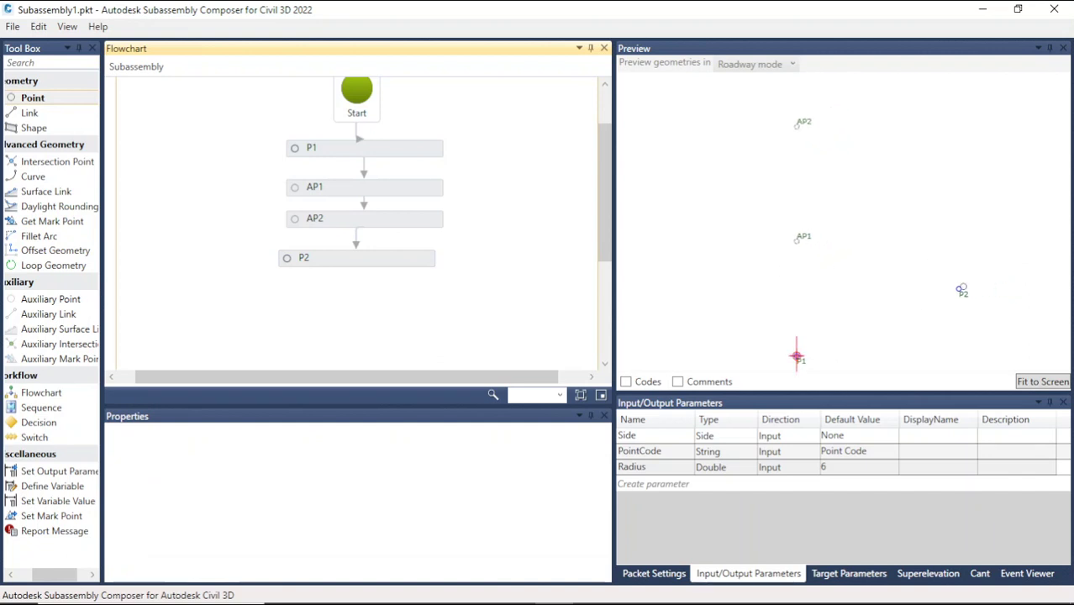
Select P2, check the inclined line's angle dimension in Civil 3D, and set P2's Angle to 24.3 in Subassembly Composer.
left_click(960, 291)
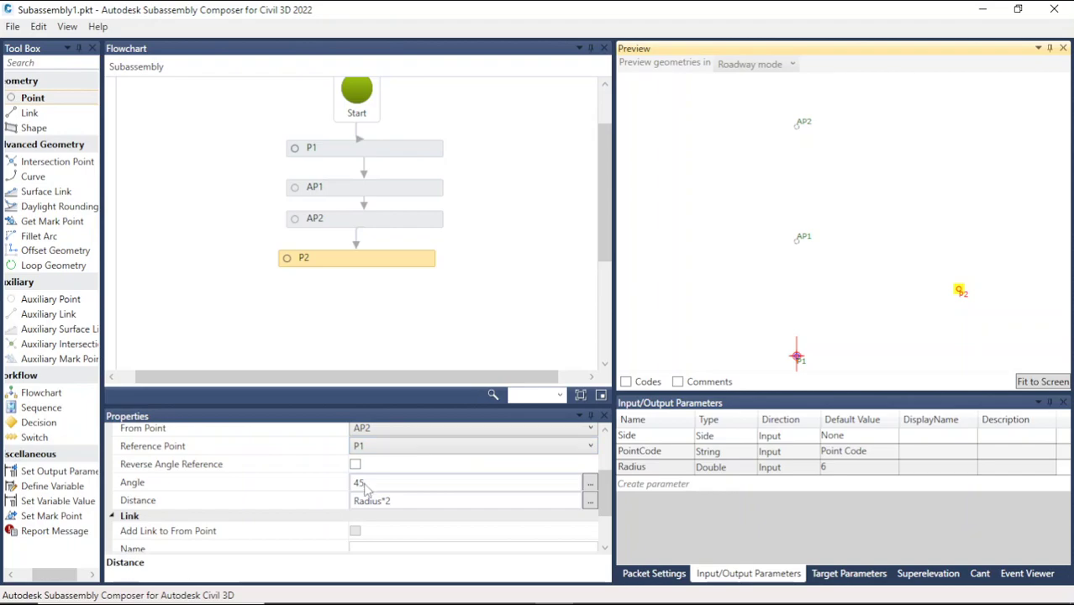
left_click(982, 9)
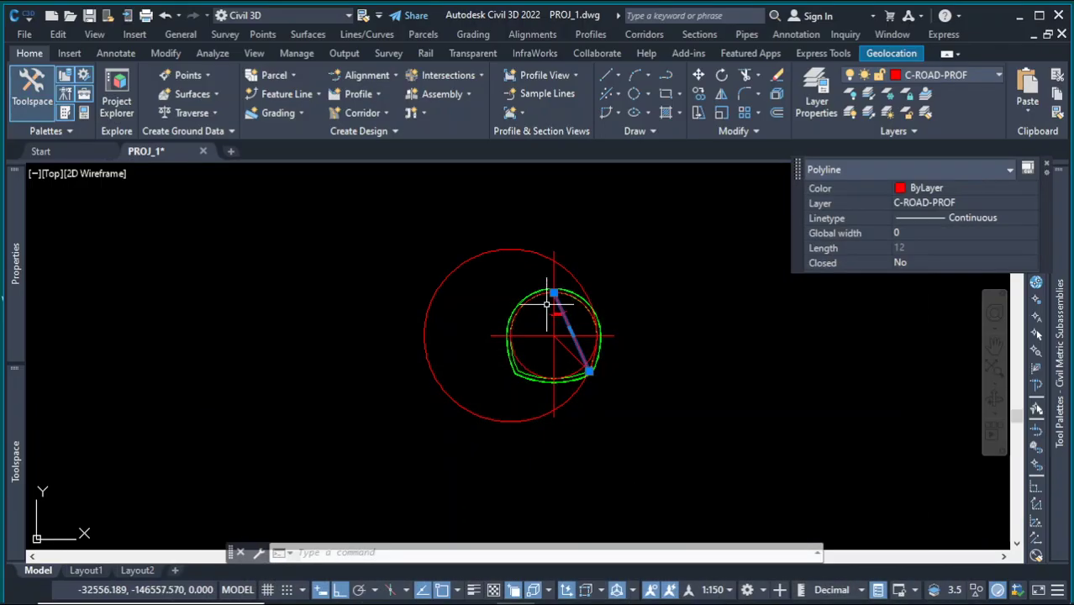
scroll(538, 312, "up", 10)
scroll(555, 304, "down", 7)
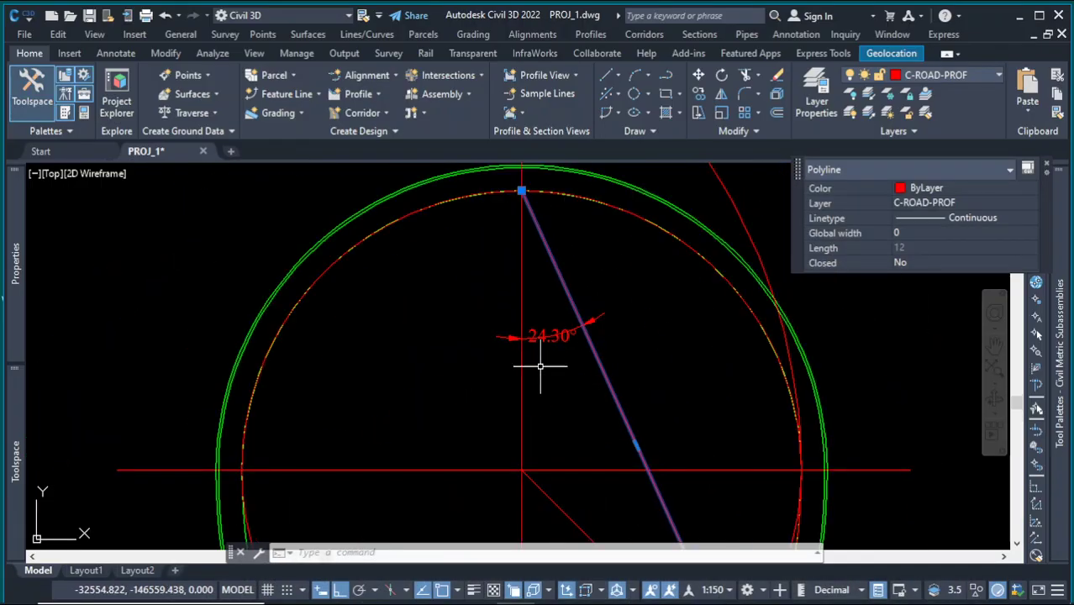
left_click(516, 589)
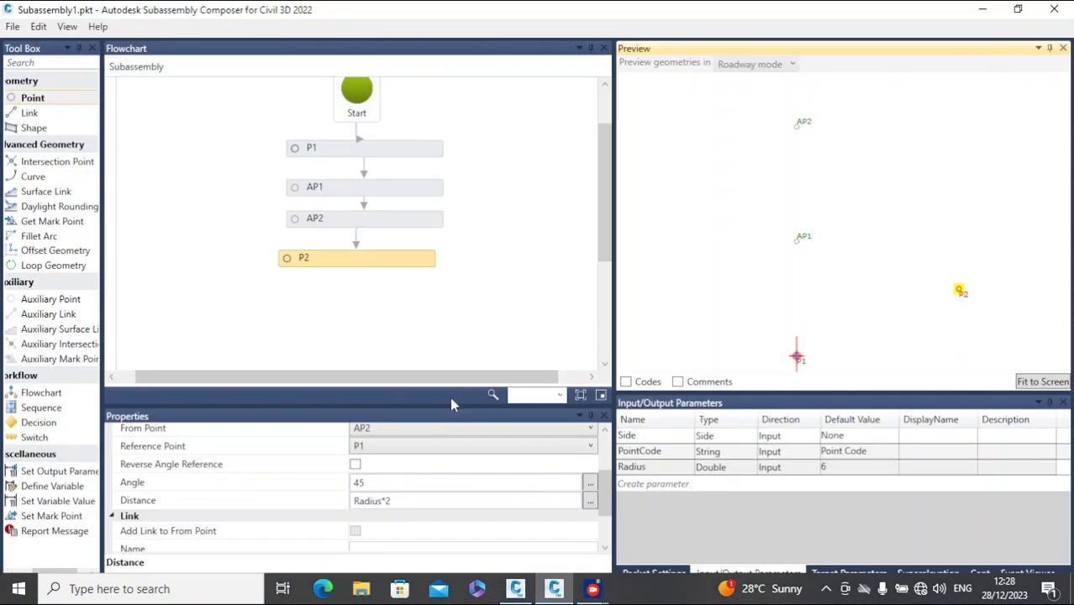
left_click(372, 483)
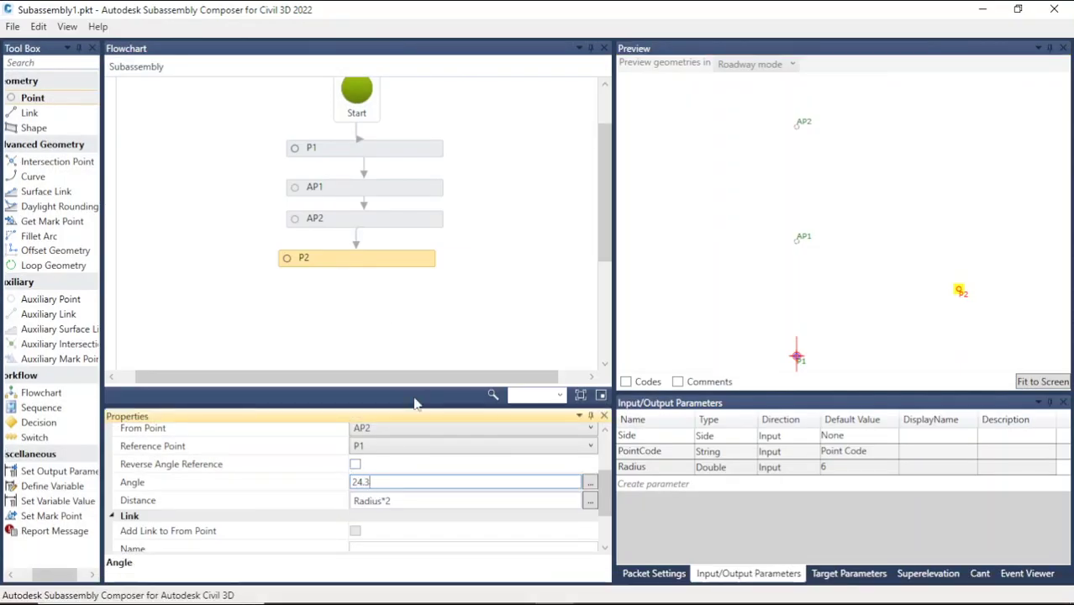
left_click(474, 307)
scroll(912, 359, "up", 3)
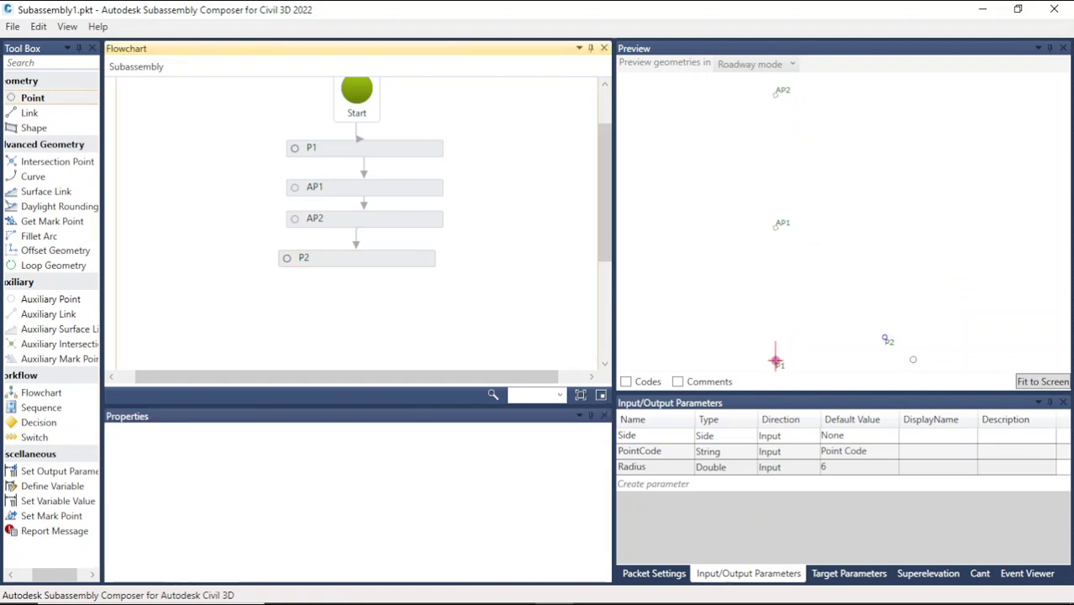
scroll(857, 301, "down", 3)
scroll(902, 350, "up", 2)
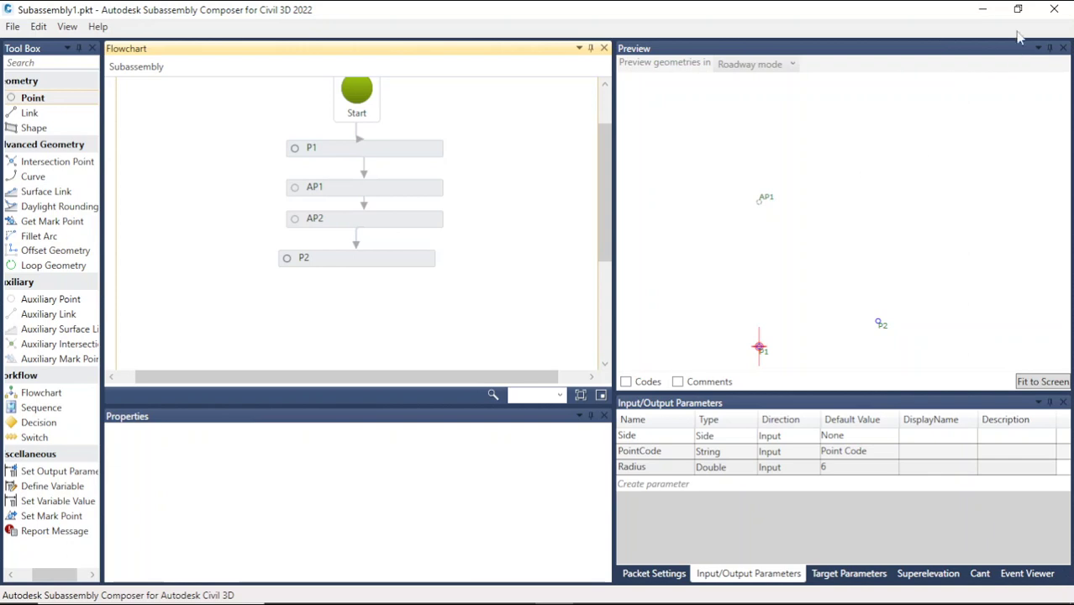
Switch to Civil 3D, clear the selection and examine the tunnel's lower-right corner where the inclined lines meet the inner and outer outlines.
left_click(985, 10)
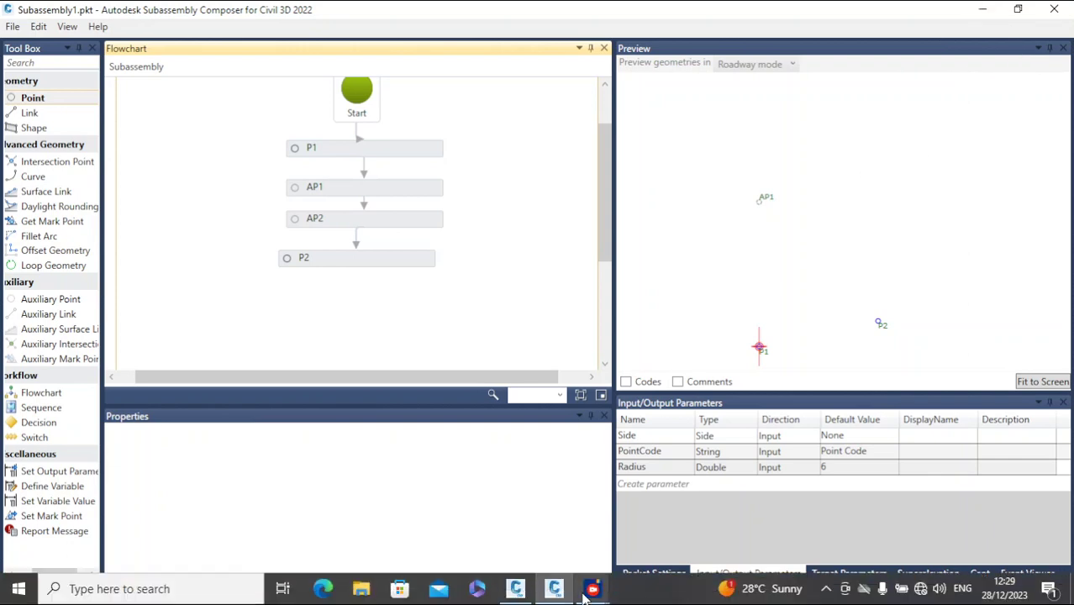
left_click(542, 574)
scroll(640, 355, "down", 3)
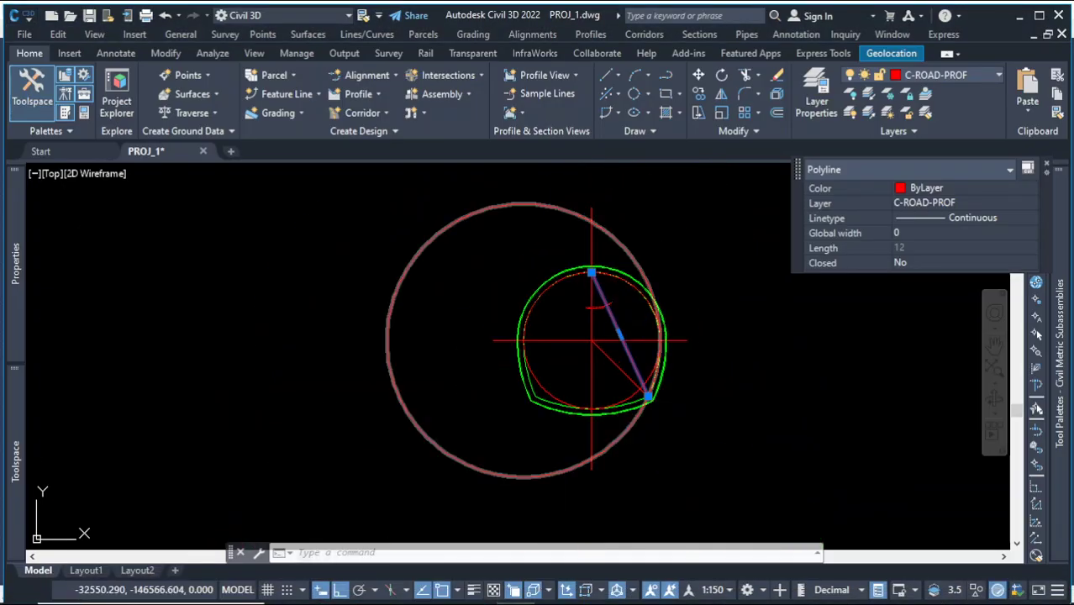
scroll(714, 456, "up", 4)
key("Escape")
left_click(617, 345)
scroll(593, 360, "down", 3)
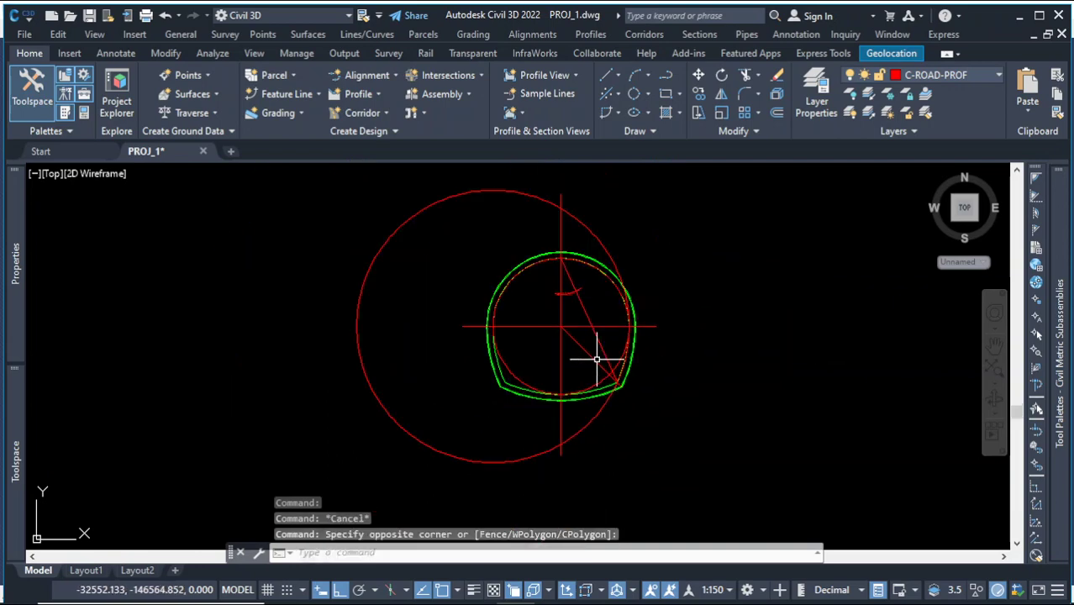
scroll(610, 367, "up", 3)
scroll(649, 412, "up", 3)
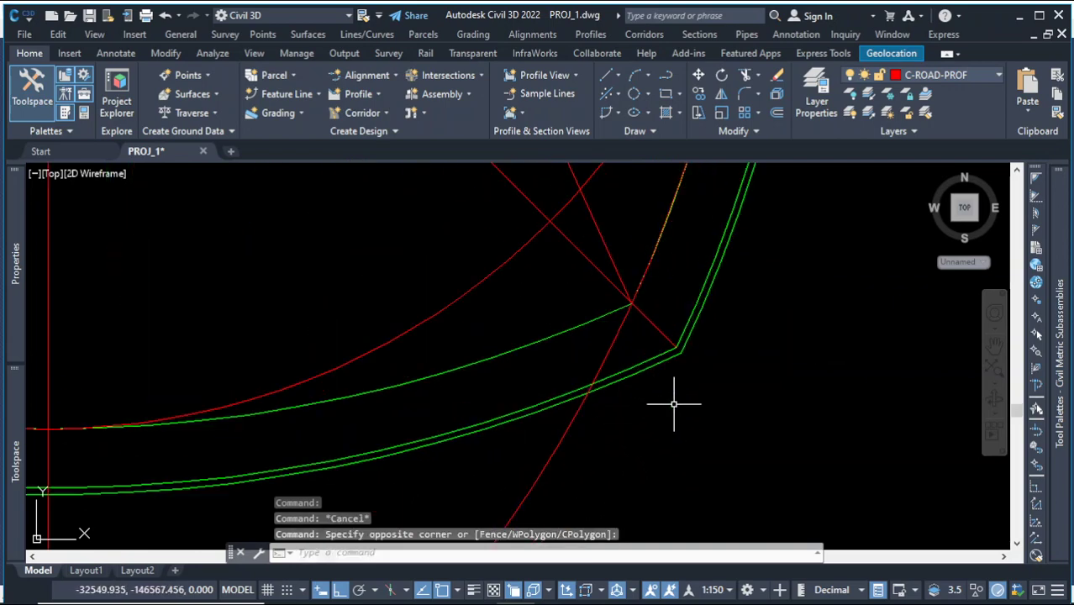
scroll(683, 384, "down", 3)
scroll(690, 391, "up", 2)
scroll(723, 396, "down", 3)
scroll(762, 396, "up", 3)
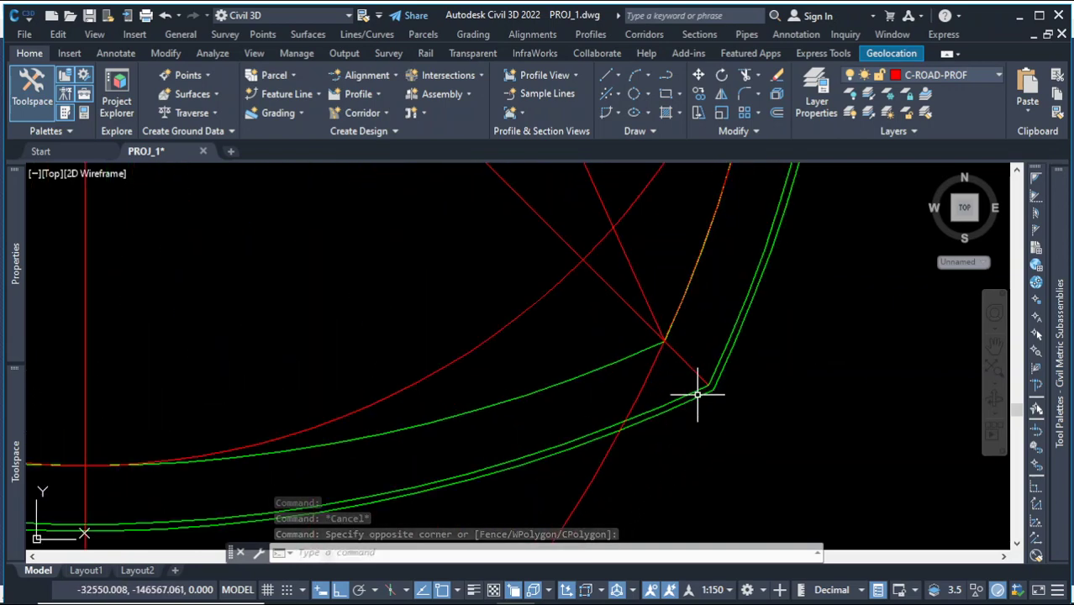
scroll(734, 454, "down", 2)
scroll(735, 446, "down", 2)
scroll(747, 466, "up", 3)
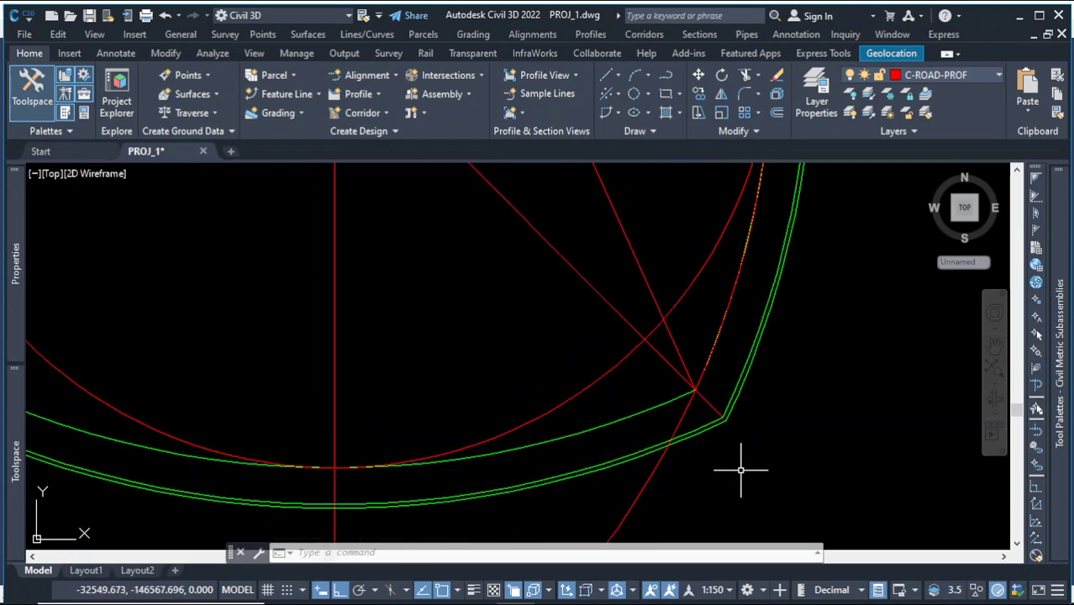
scroll(767, 455, "down", 3)
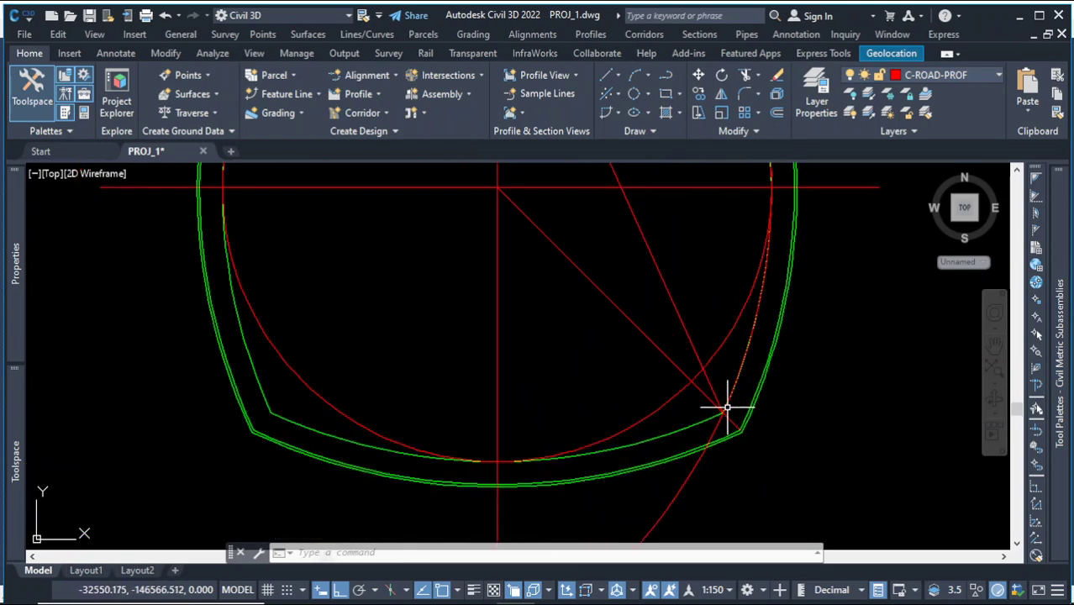
left_click(668, 340)
left_click(664, 315)
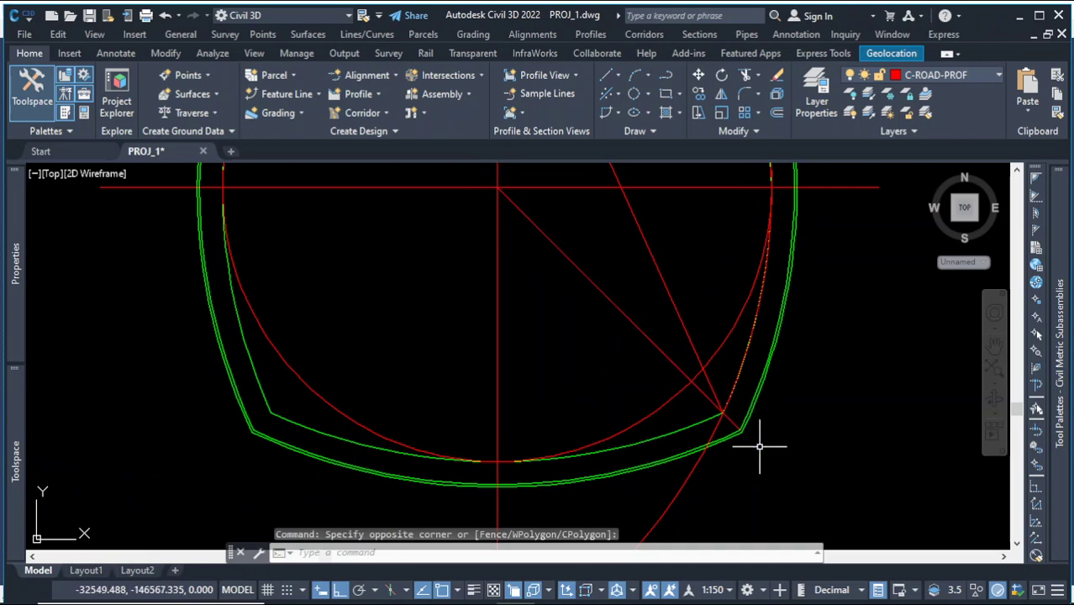
scroll(738, 436, "up", 2)
scroll(774, 439, "down", 2)
scroll(801, 446, "up", 2)
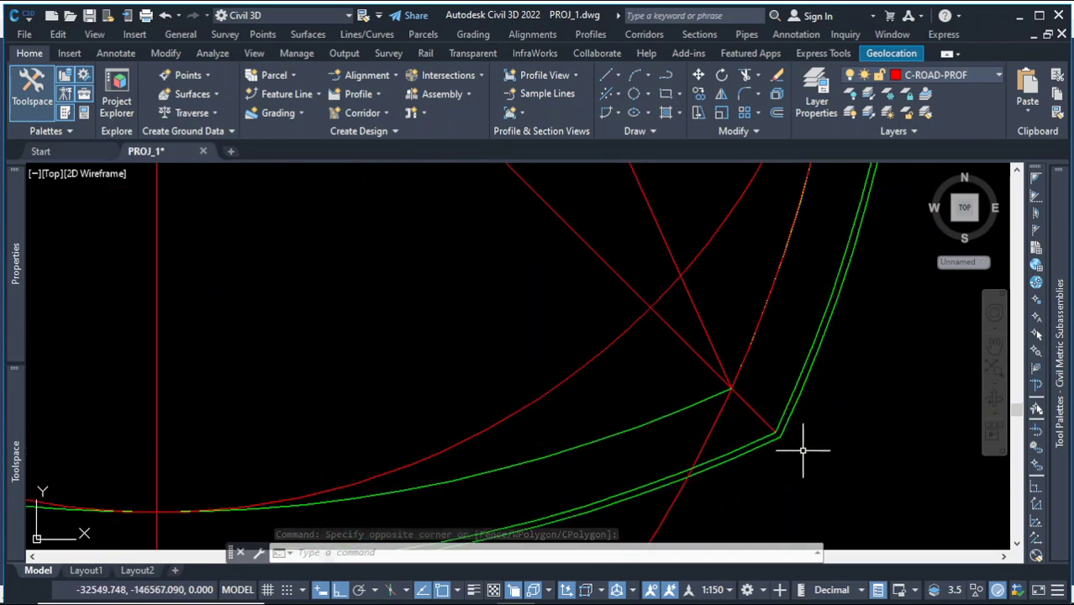
scroll(777, 434, "down", 1)
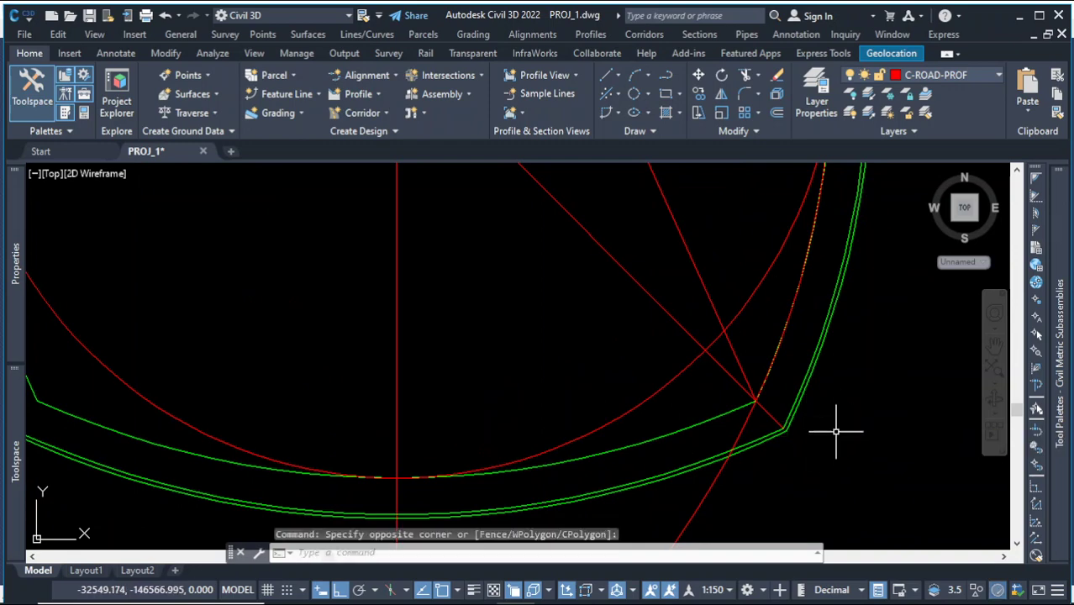
scroll(808, 440, "down", 3)
scroll(806, 447, "up", 3)
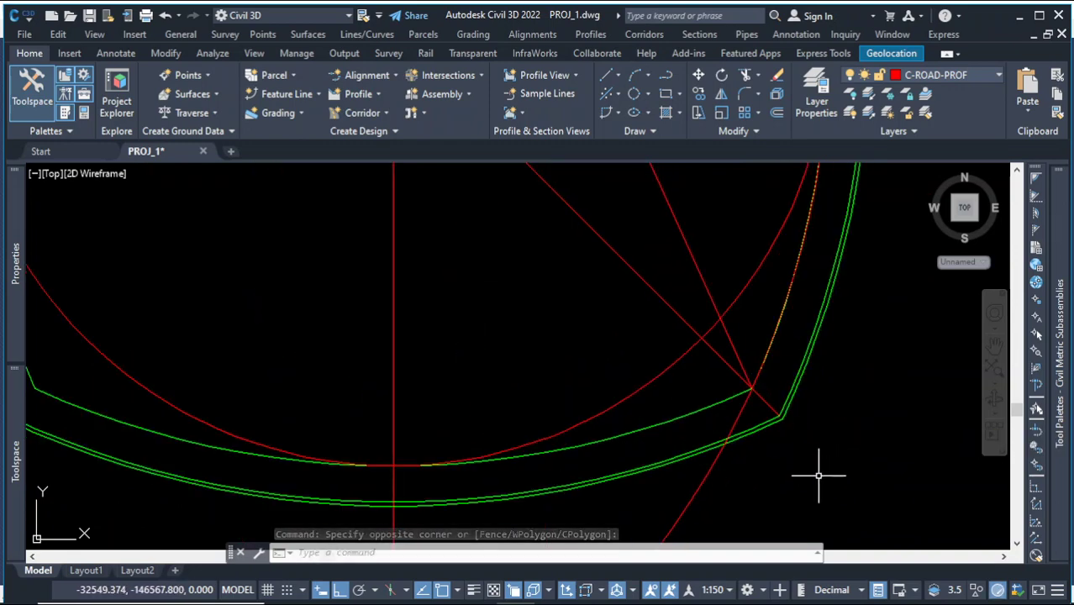
scroll(815, 470, "down", 3)
scroll(790, 445, "up", 4)
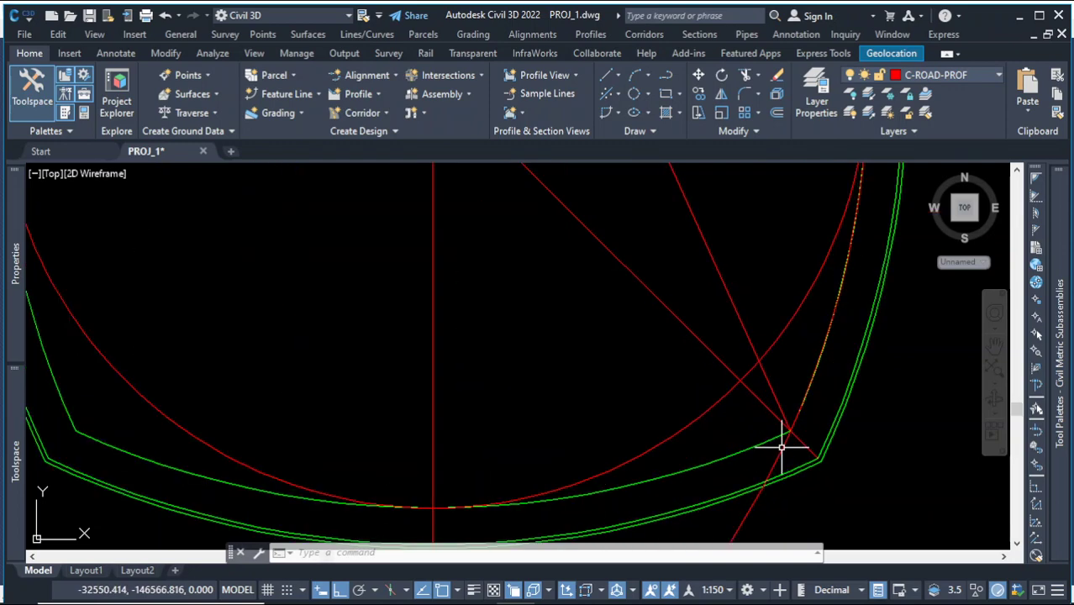
scroll(781, 448, "up", 4)
scroll(722, 385, "down", 3)
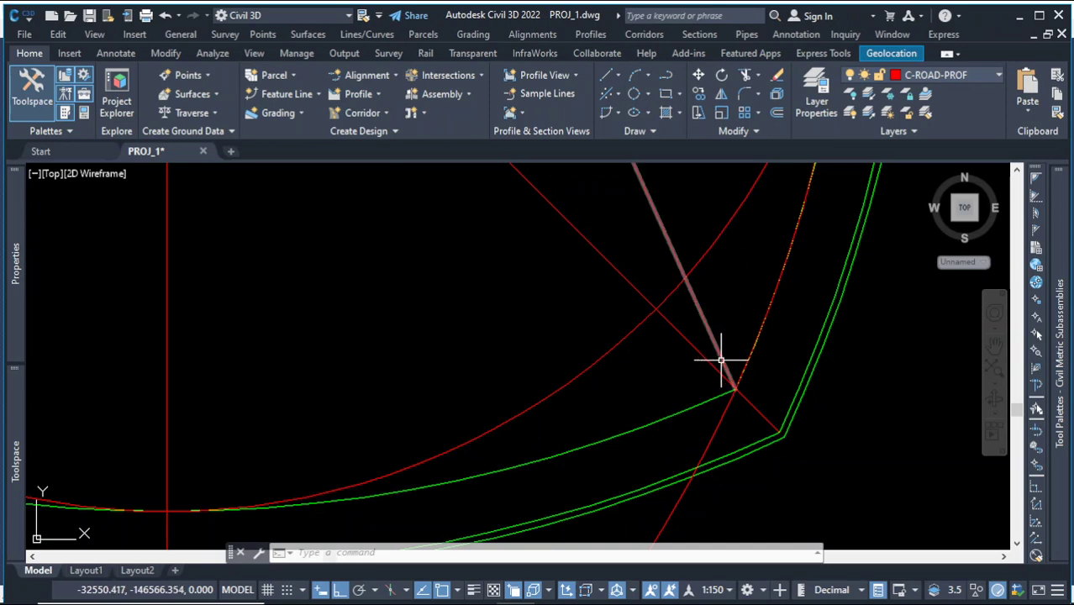
Extend the inclined line from the crown past the inner corner to the inner line of the double outer tunnel outline.
left_click(721, 360)
left_click(779, 437)
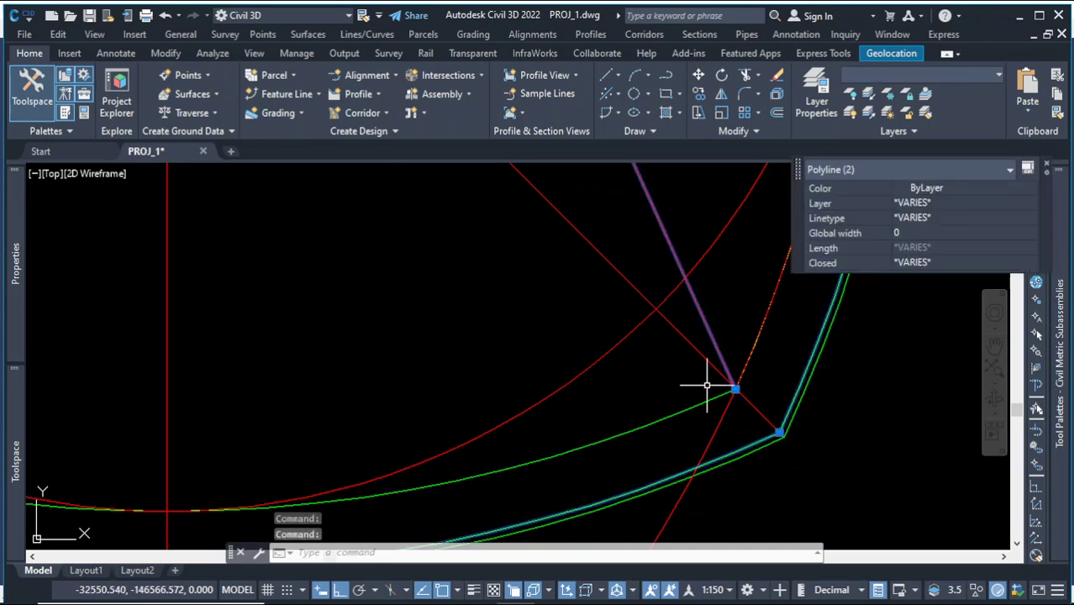
left_click(758, 75)
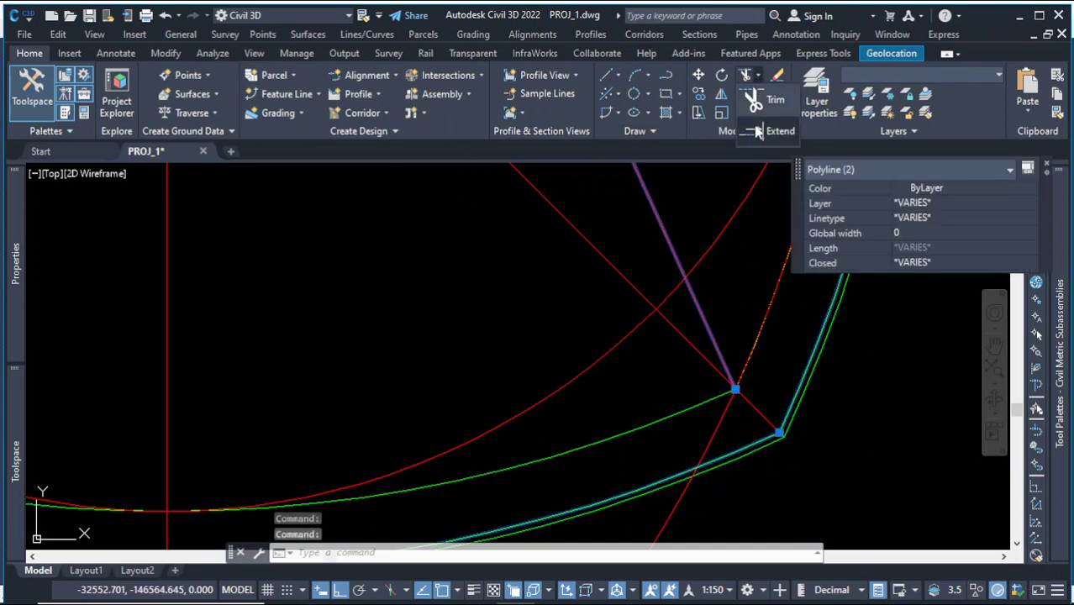
left_click(780, 144)
left_click(707, 327)
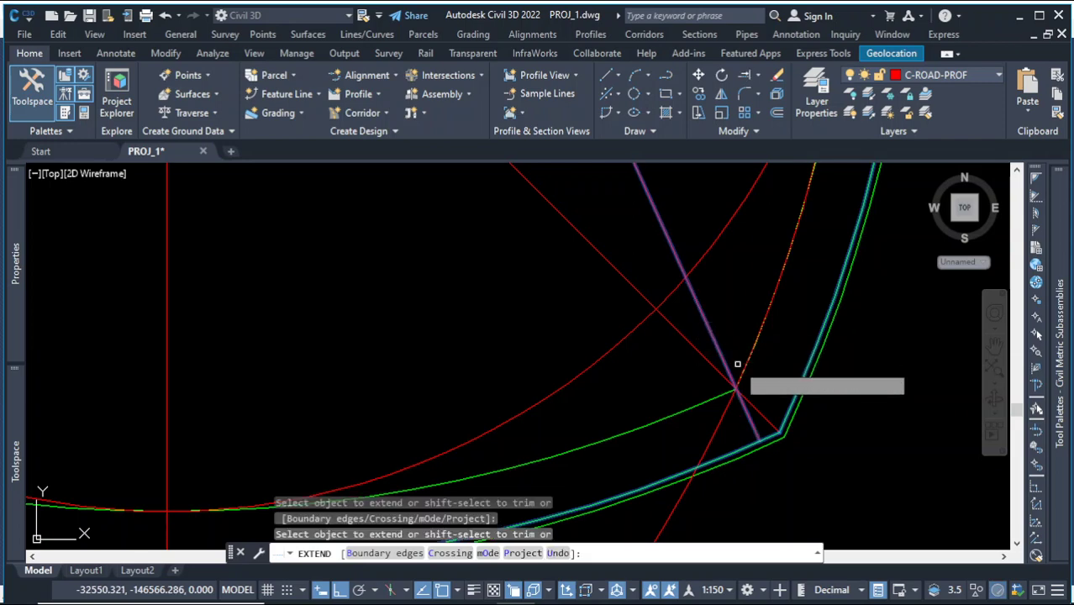
key("Escape")
scroll(766, 455, "up", 4)
scroll(767, 455, "up", 2)
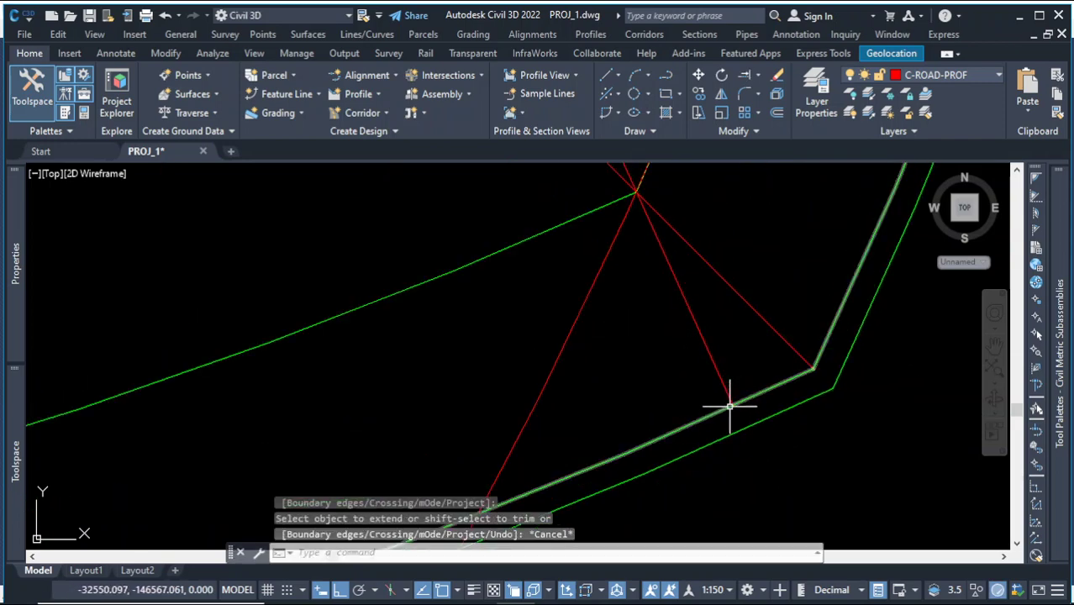
scroll(729, 409, "down", 3)
scroll(839, 343, "down", 2)
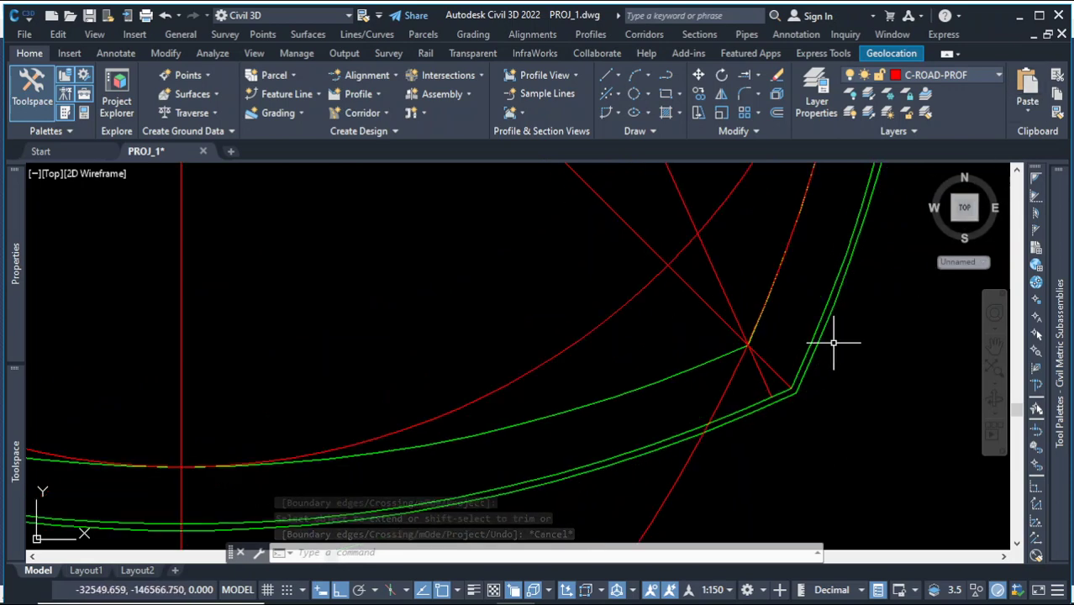
scroll(701, 464, "down", 5)
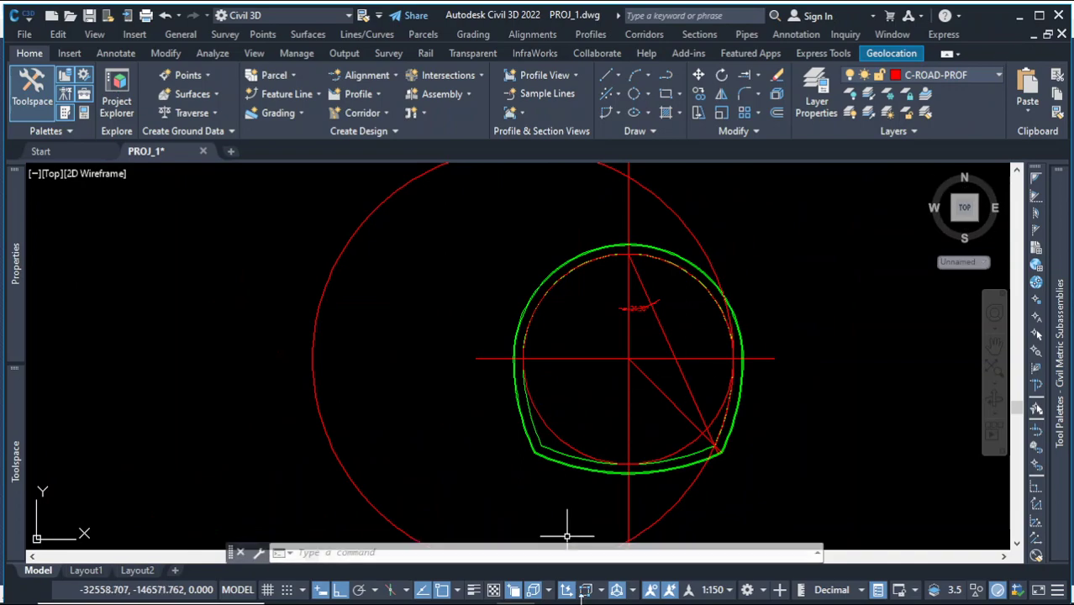
Switch to Subassembly Composer and create a new input parameter named TunnelThickness.
mouse_move(584, 582)
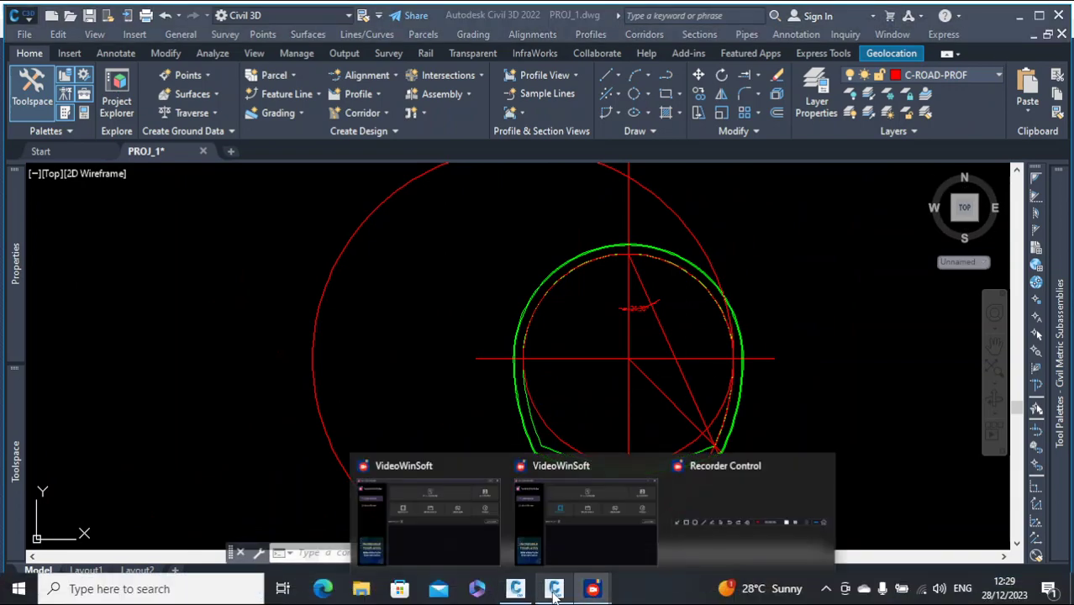
left_click(554, 589)
scroll(885, 331, "up", 2)
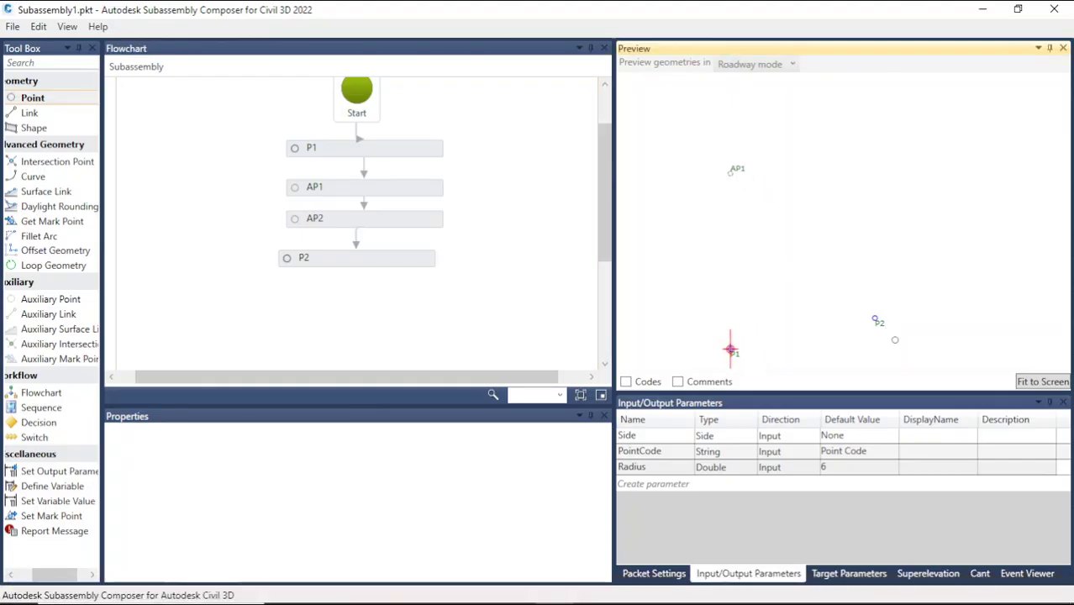
scroll(710, 240, "down", 2)
scroll(803, 299, "up", 2)
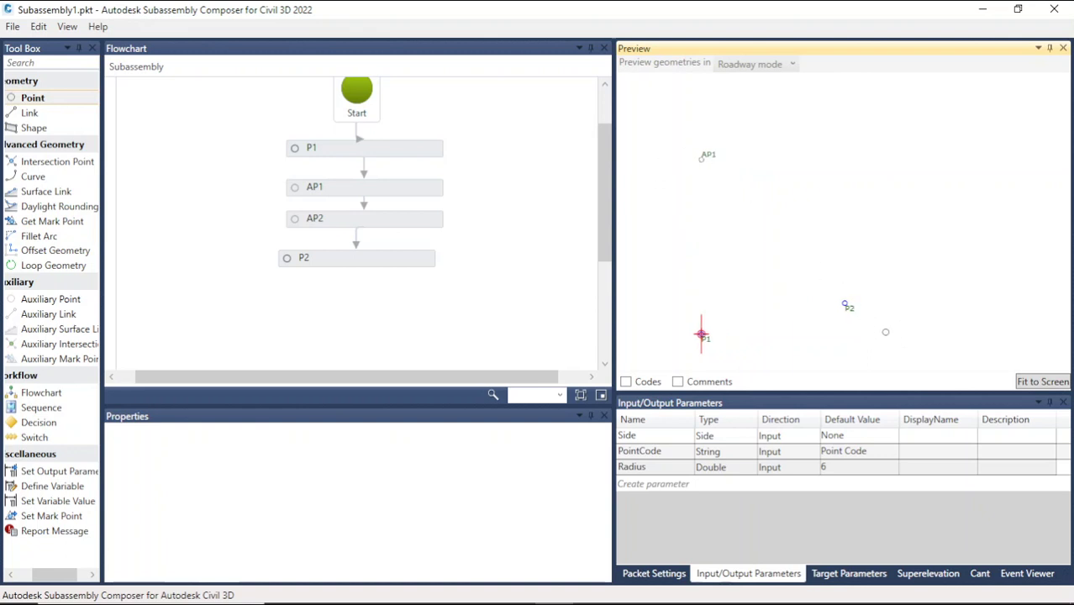
left_click(678, 484)
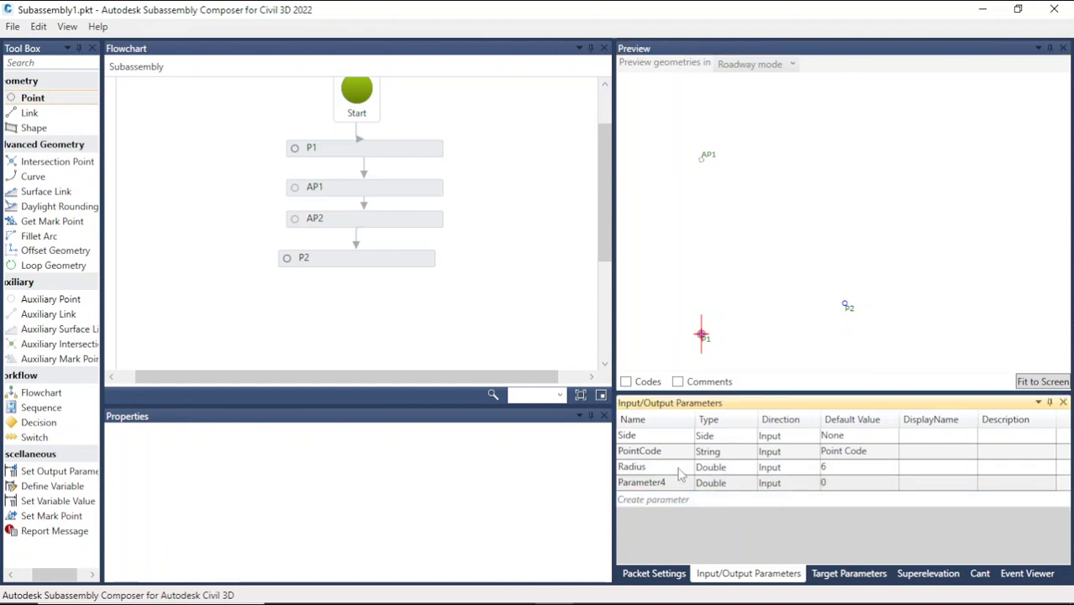
left_click(677, 482)
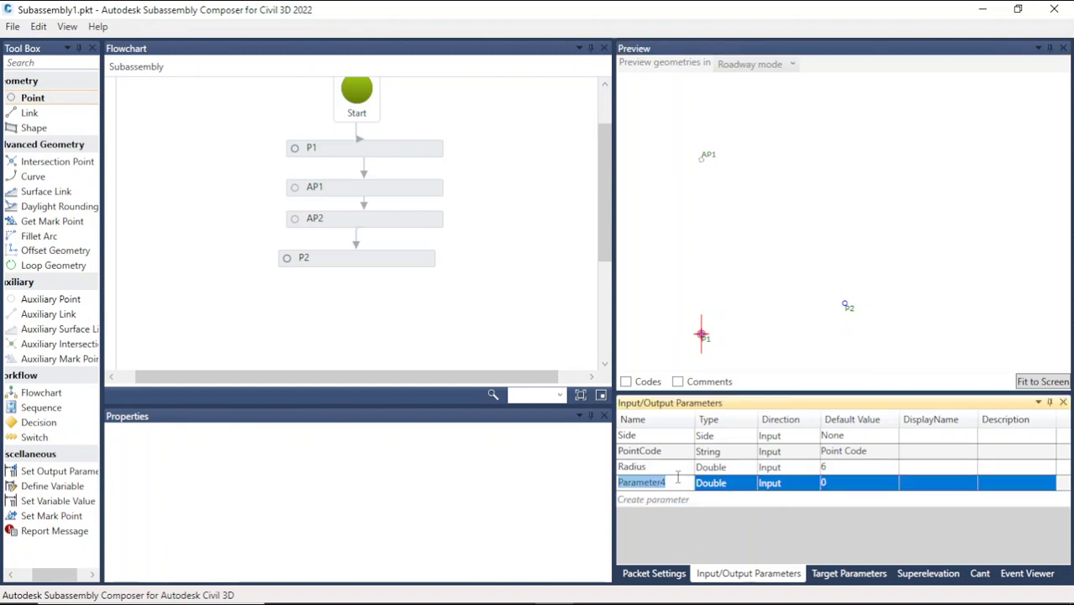
type("P")
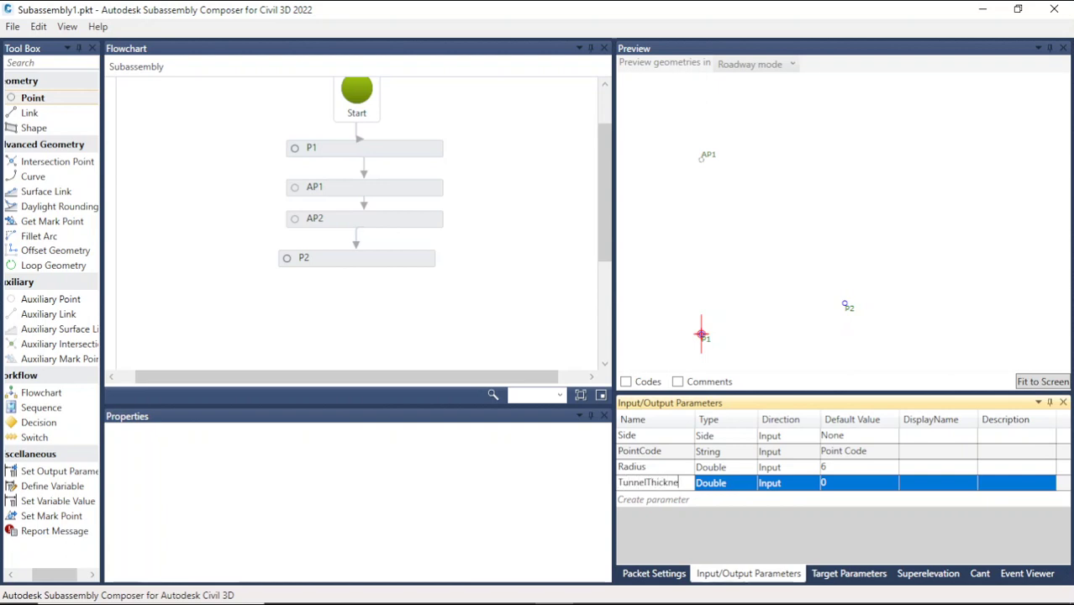
Set TunnelThickness's default value to 0.5.
left_click(829, 487)
left_click_drag(830, 486, 824, 488)
left_click(835, 473)
left_click(836, 484)
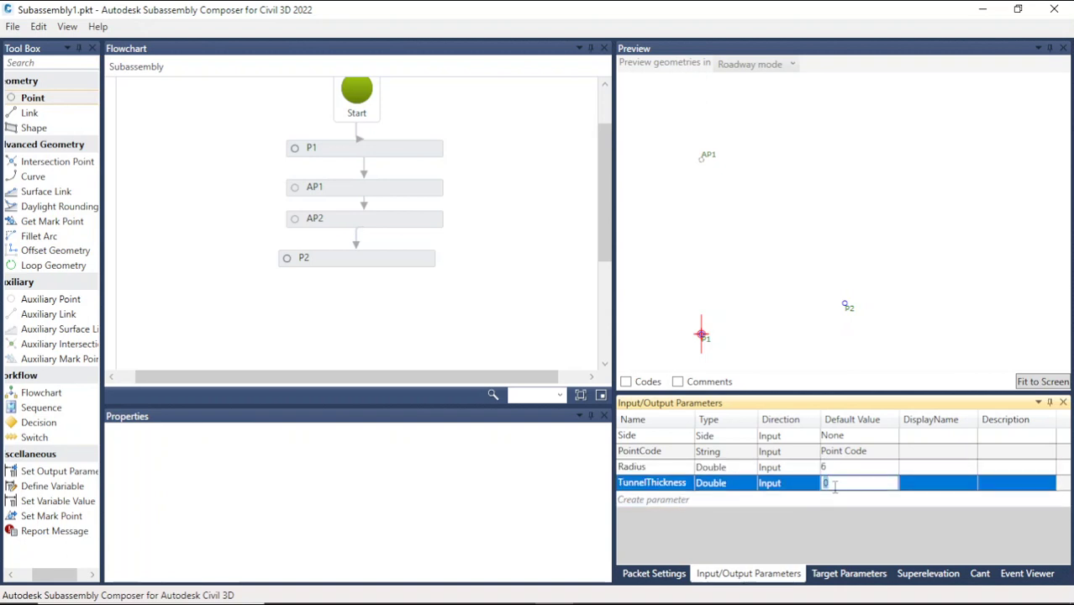
type(".5")
left_click(864, 467)
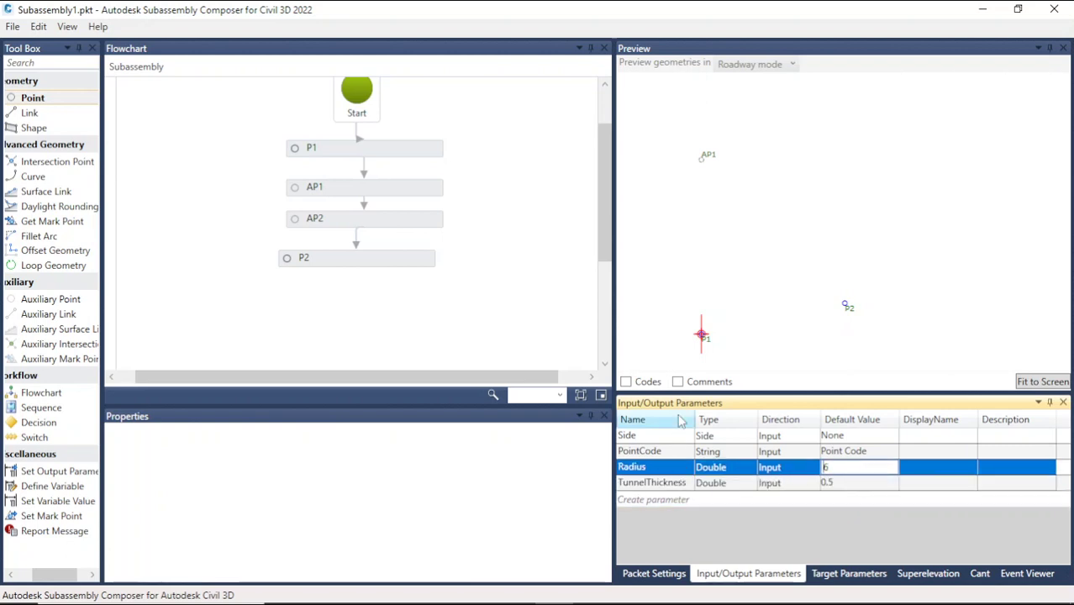
Add point P3 below P2 in the flowchart, turn off its link to the from point, and align it under P2.
left_click(401, 265)
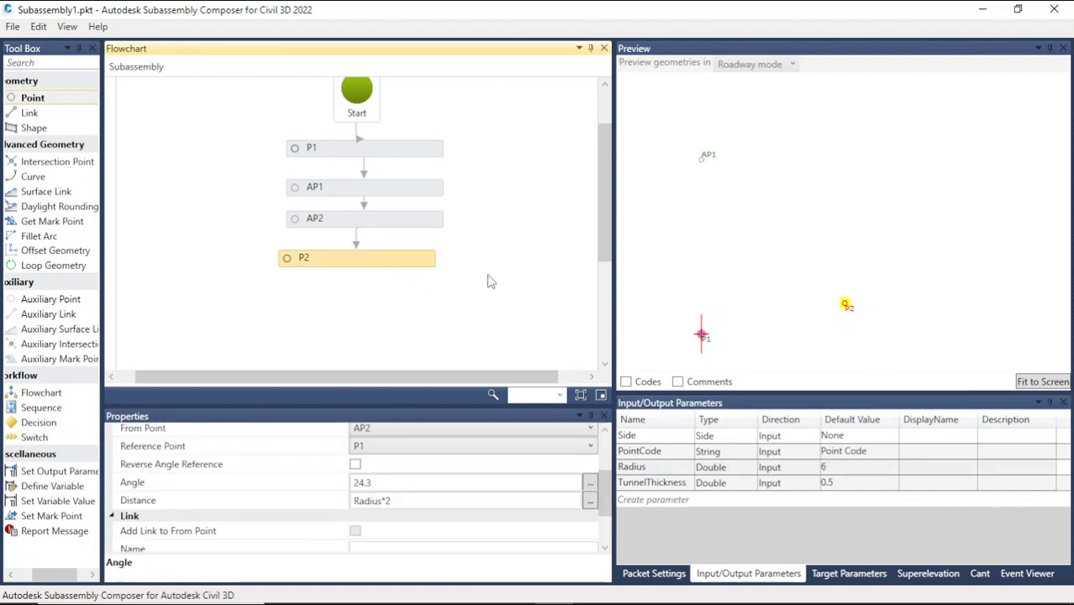
left_click(488, 281)
left_click_drag(29, 102, 395, 308)
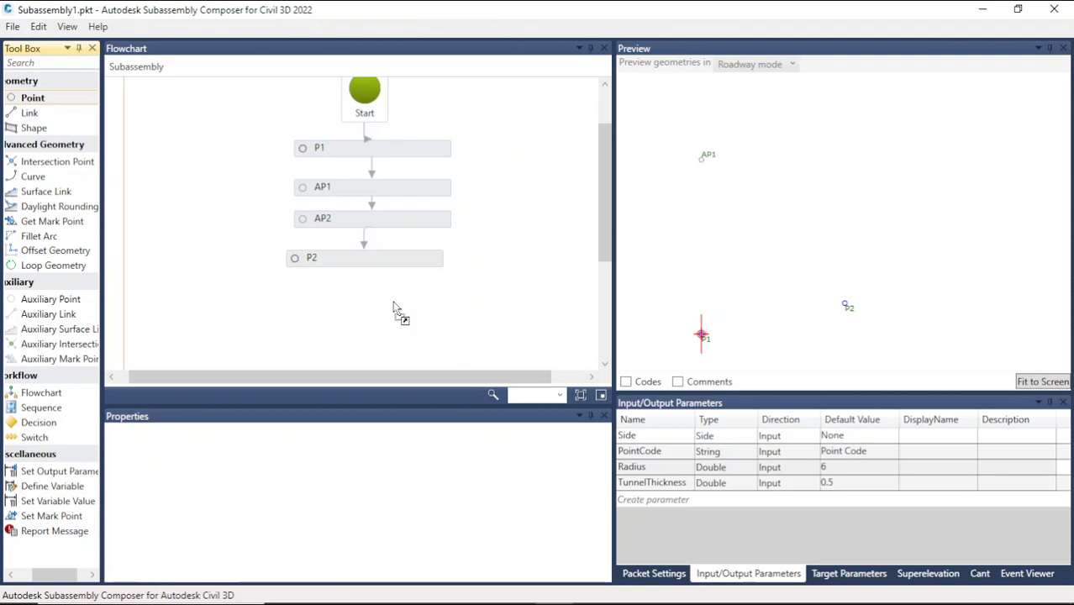
left_click_drag(395, 309, 397, 308)
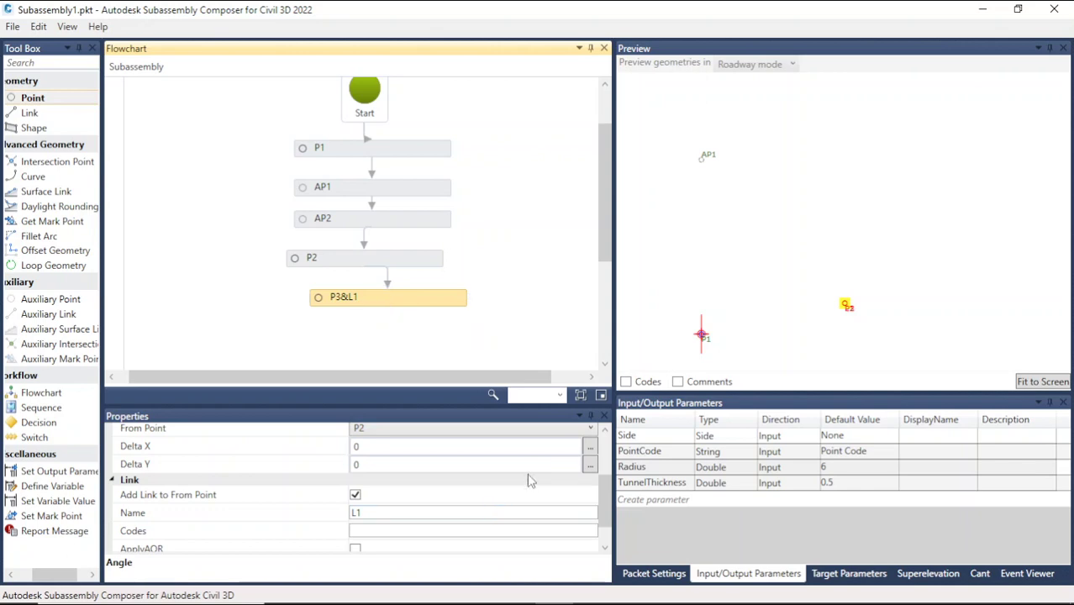
left_click(356, 497)
left_click_drag(342, 294, 338, 296)
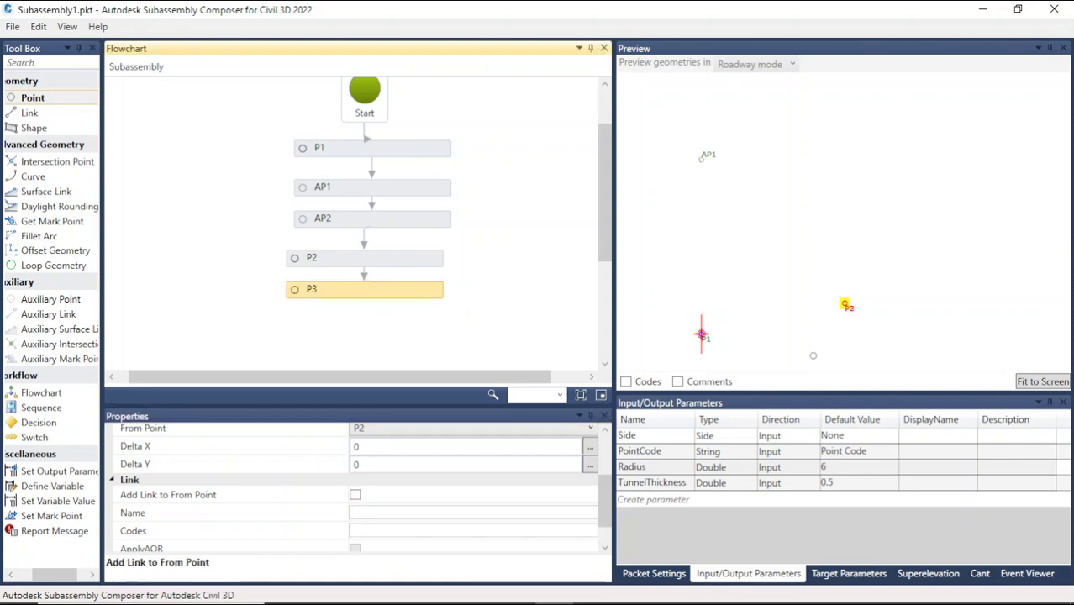
scroll(775, 265, "down", 1)
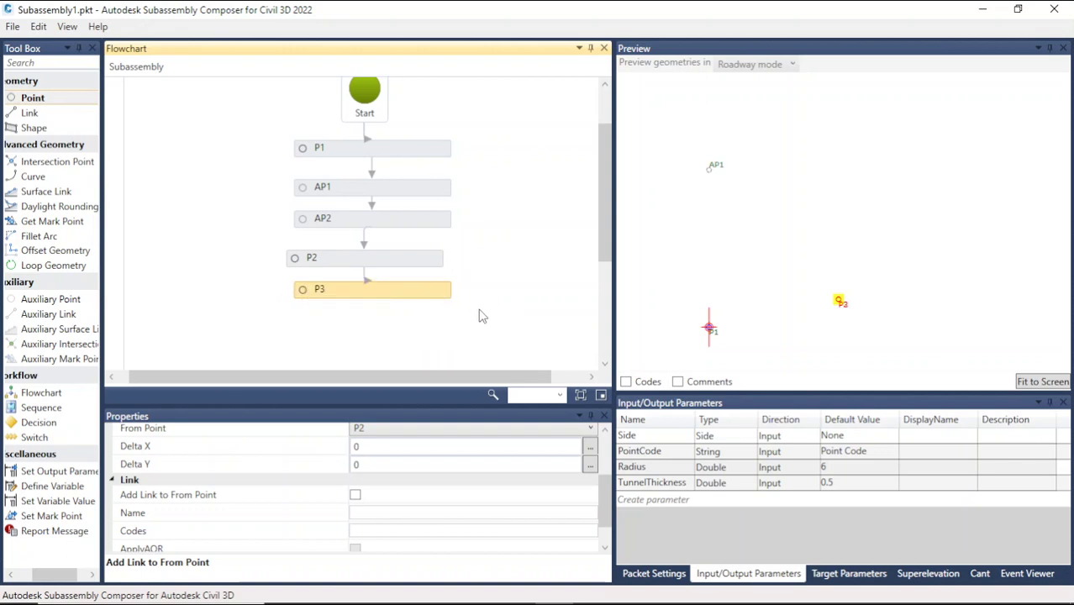
left_click_drag(600, 243, 600, 253)
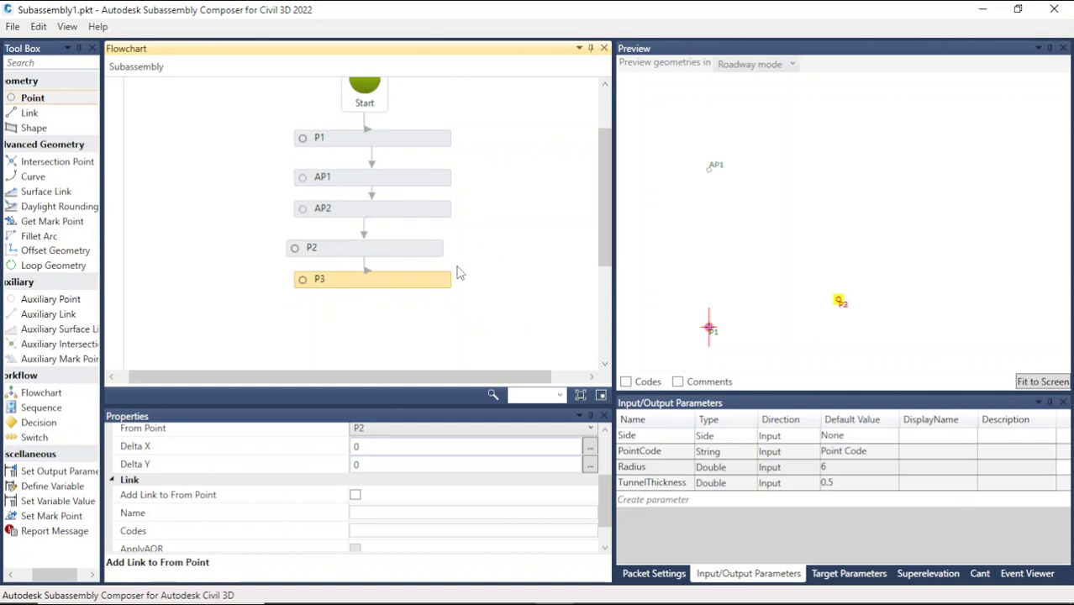
Check P2's distance expression, and change P3's point geometry type to Angle and Distance.
left_click(387, 254)
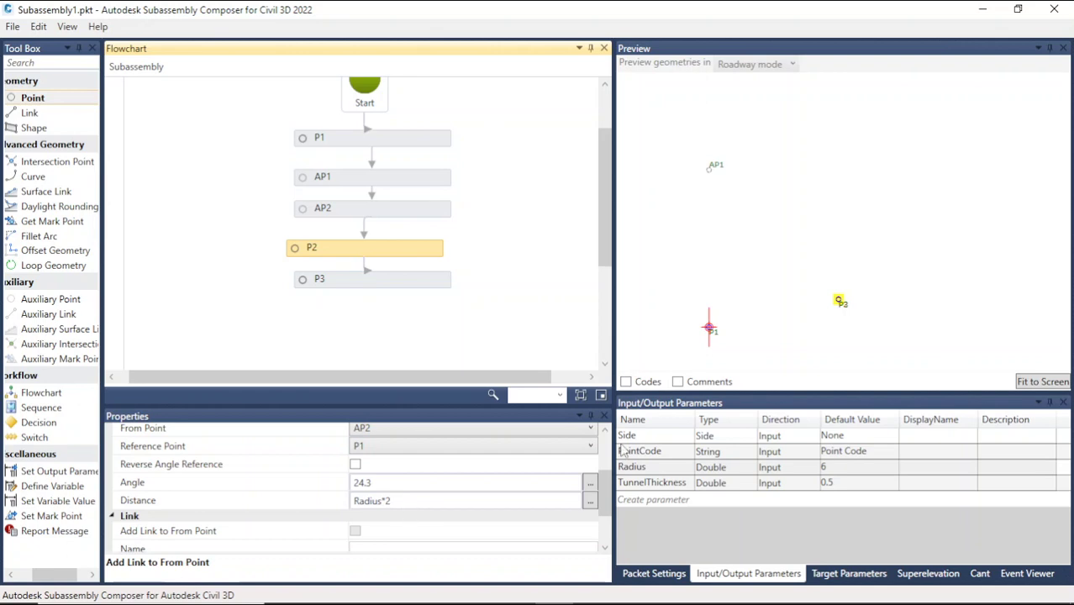
left_click_drag(404, 505, 343, 509)
left_click(399, 280)
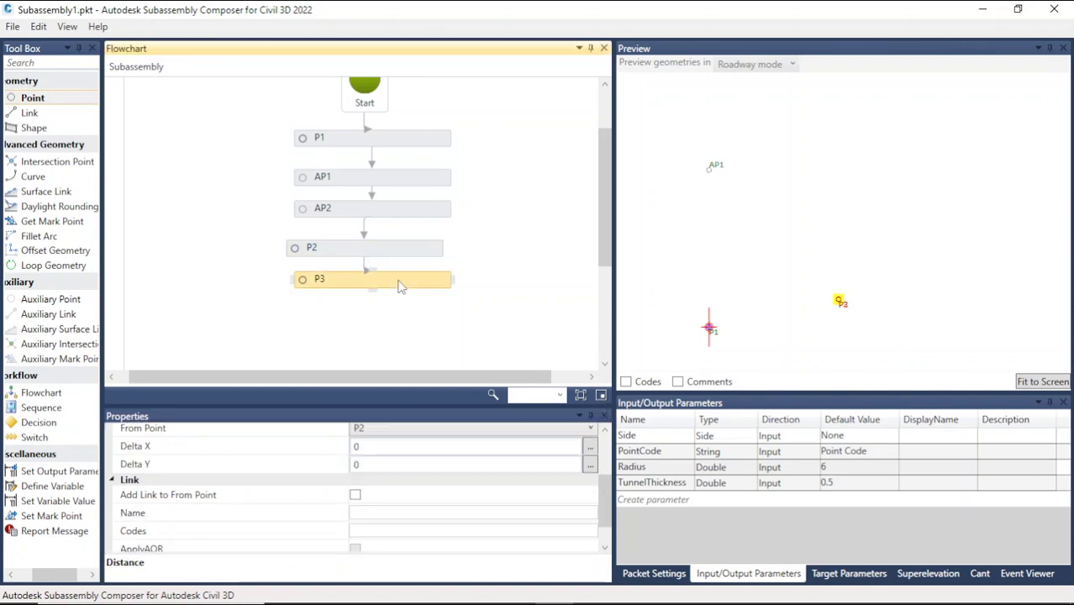
scroll(607, 496, "up", 2)
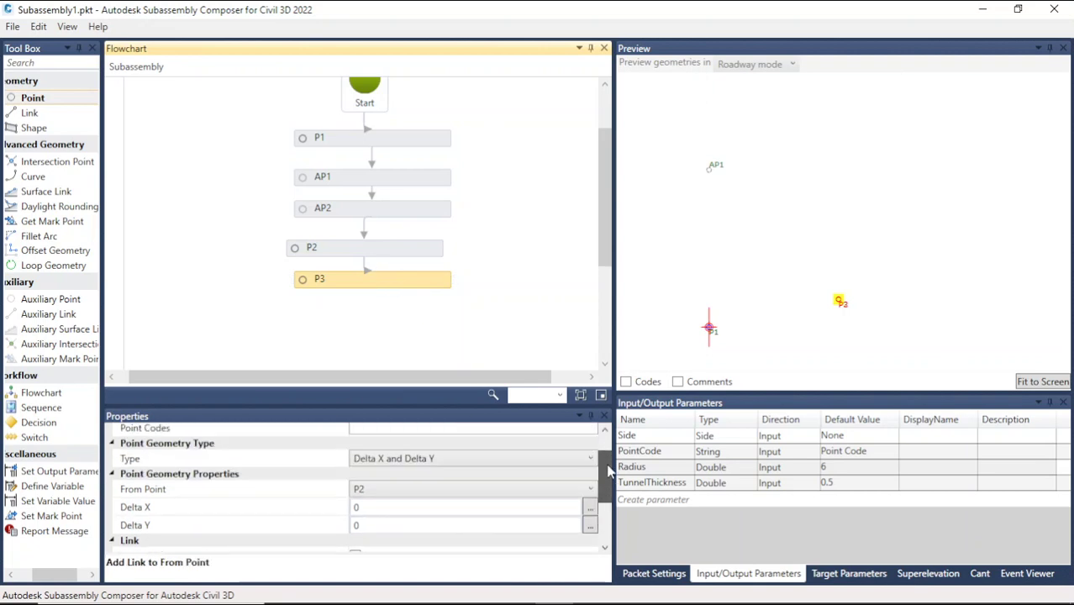
left_click(516, 461)
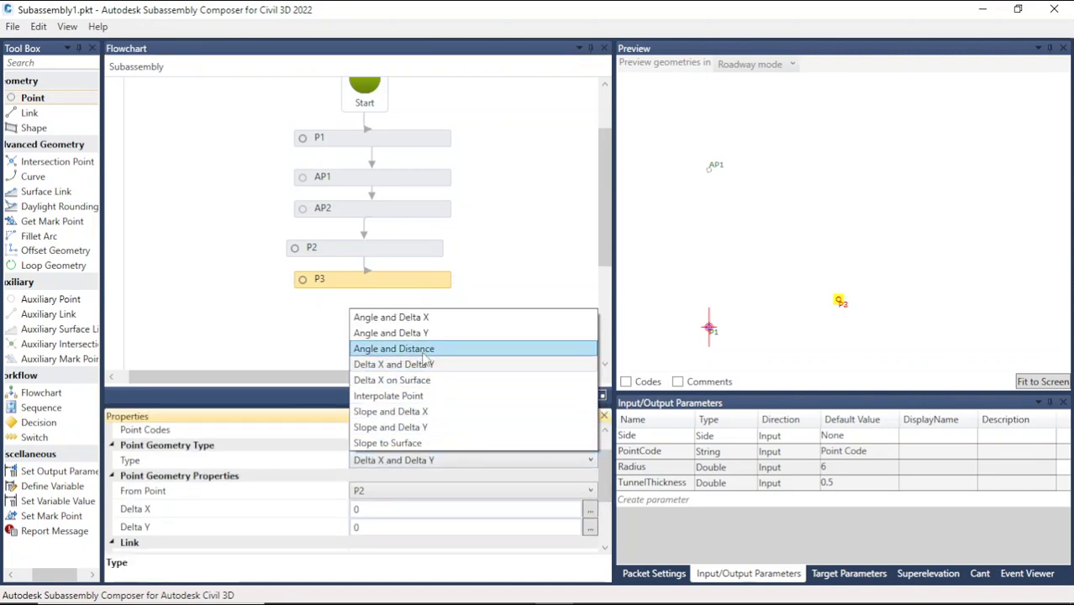
left_click(424, 354)
Set P3's From Point to AP1 and its Reference Point to P1.
left_click(406, 517)
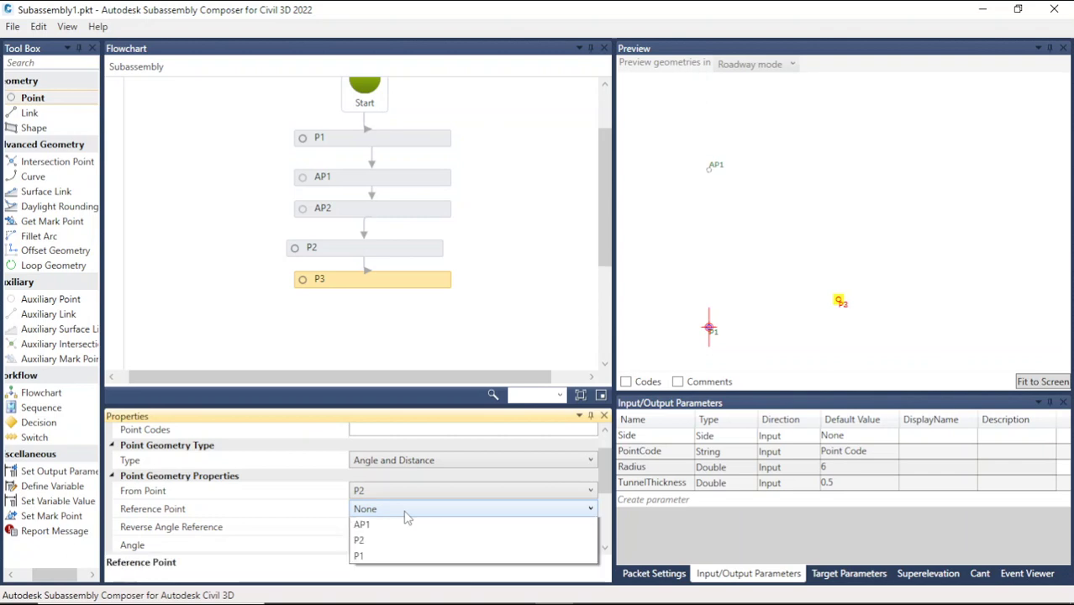
left_click(402, 489)
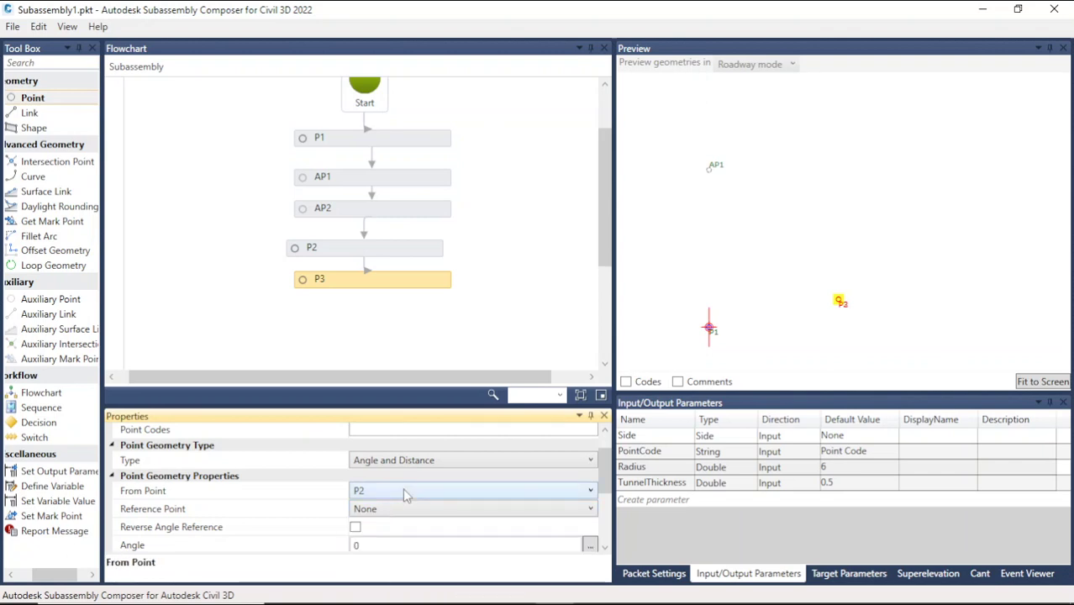
left_click(402, 495)
left_click(385, 522)
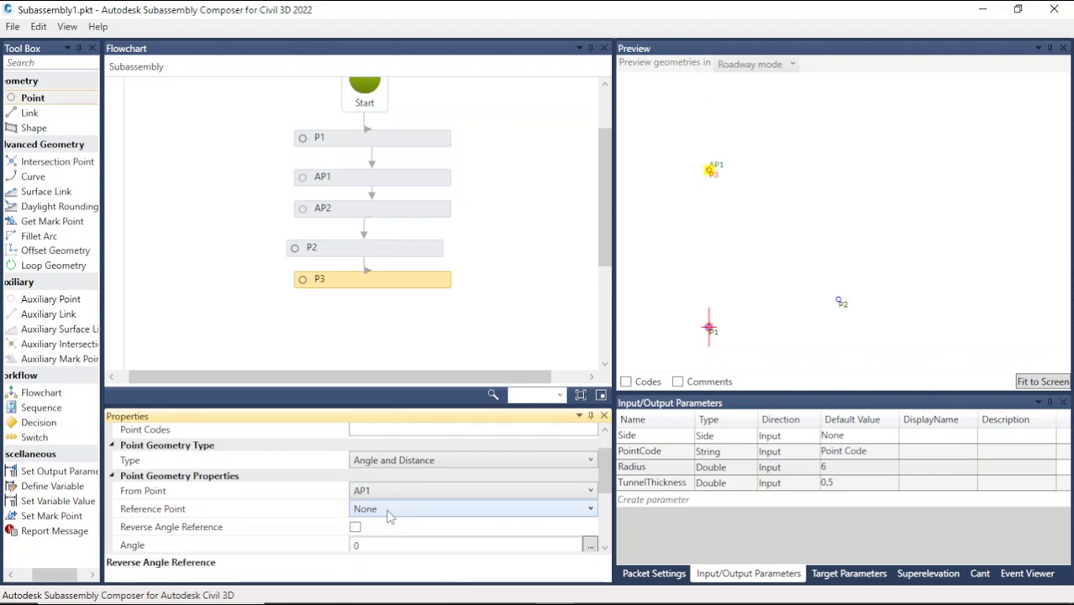
left_click(390, 514)
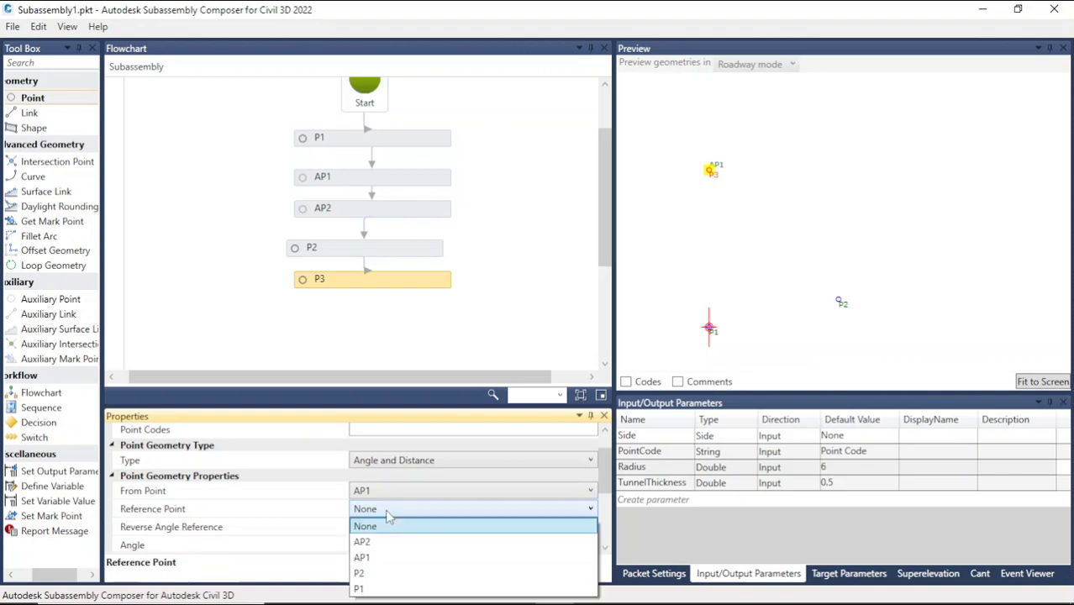
left_click(377, 589)
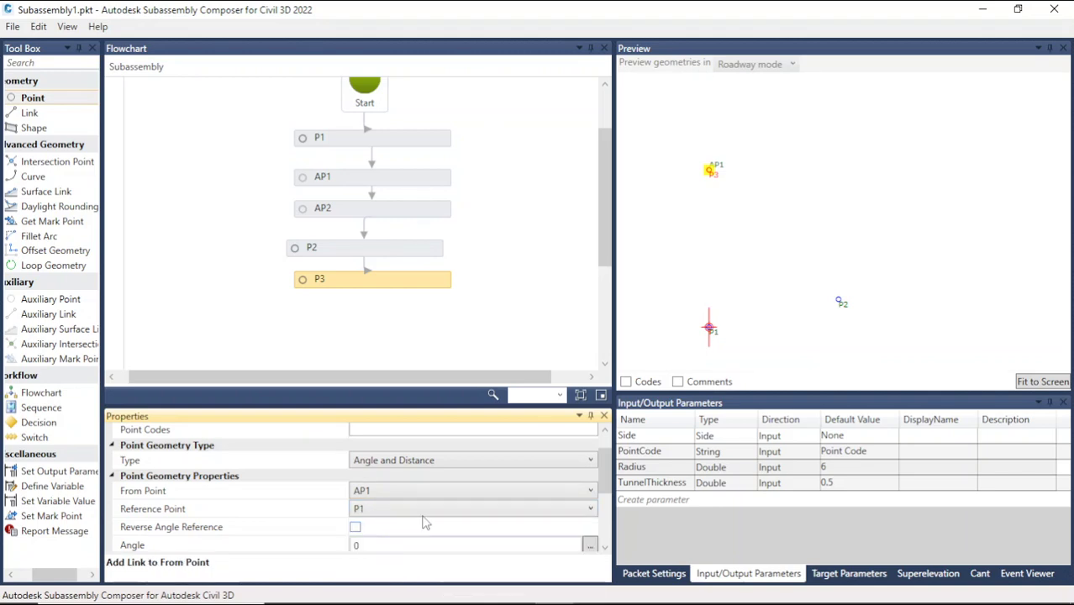
Set P3's Angle to 24.3 and its Distance to the expression Radius*2+TunnelThickness.
scroll(612, 477, "down", 1)
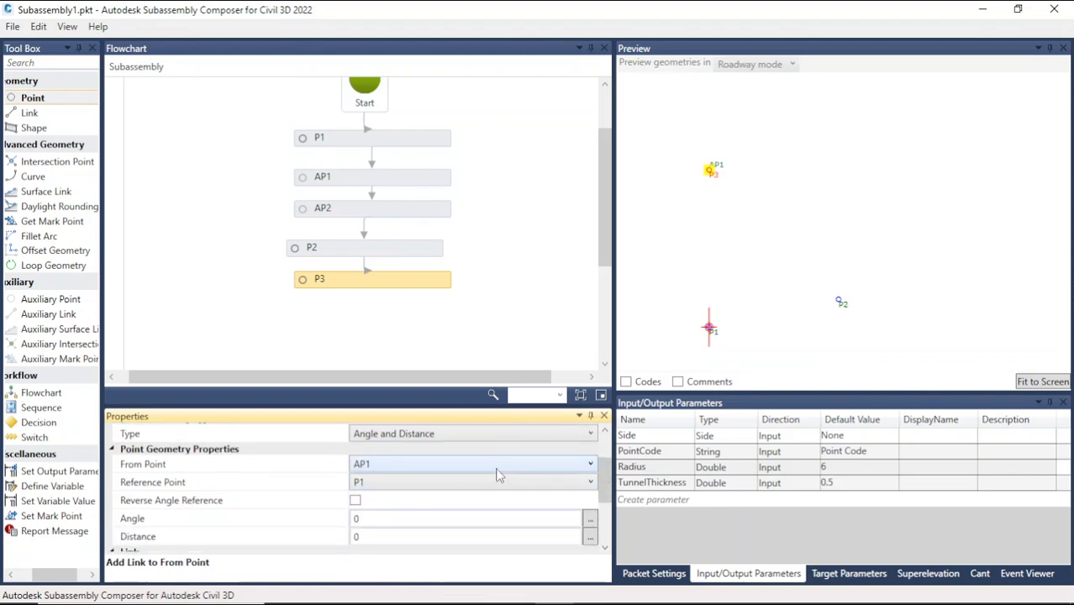
left_click(374, 518)
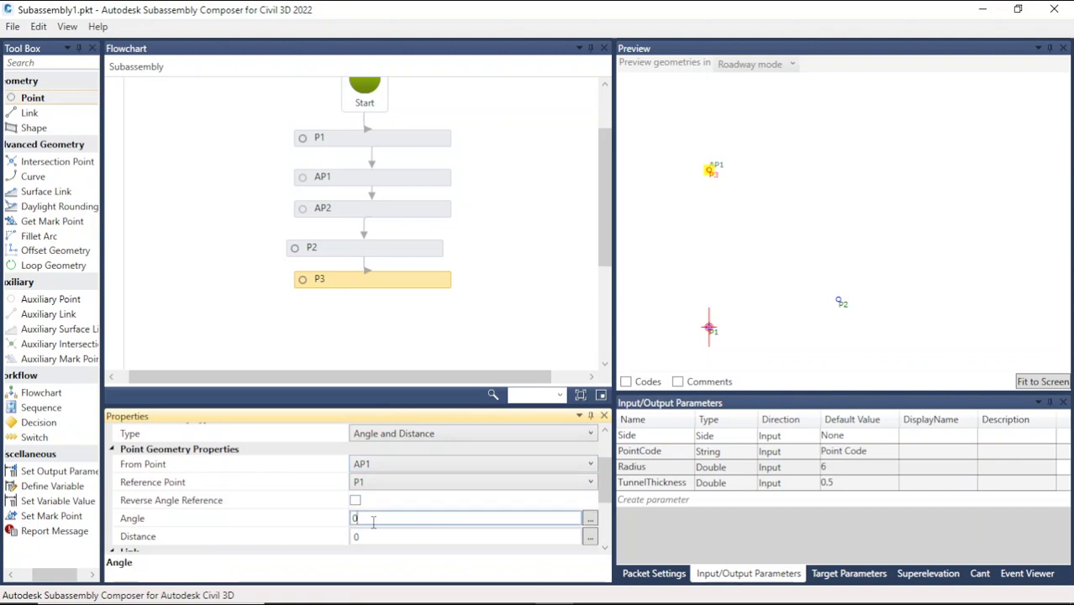
left_click_drag(372, 519, 344, 520)
type("24.3")
left_click(377, 541)
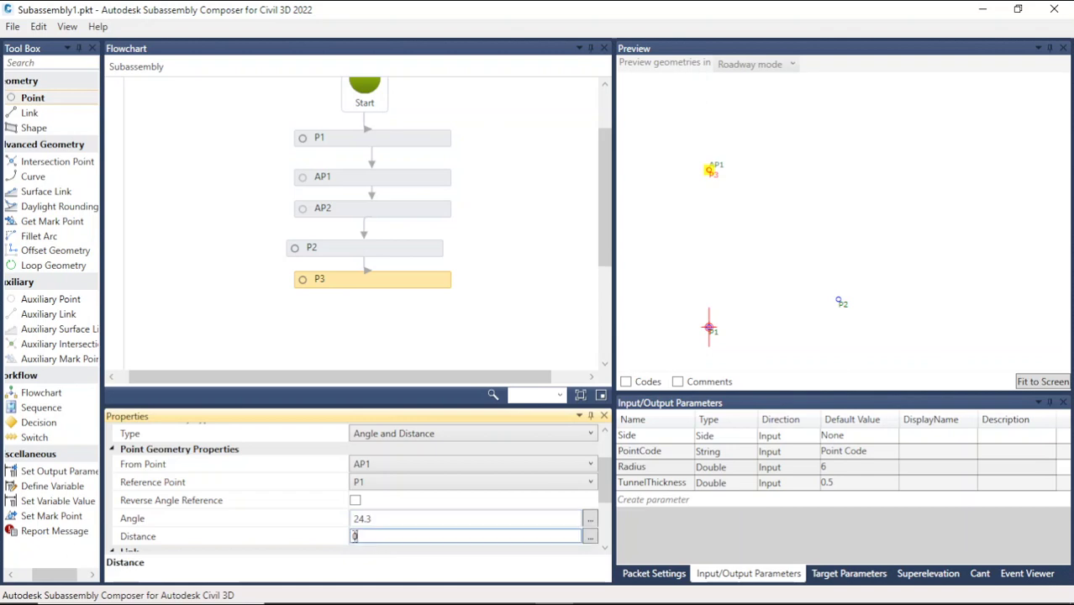
left_click_drag(379, 545, 338, 535)
type("Radius*2+TunnelThickness")
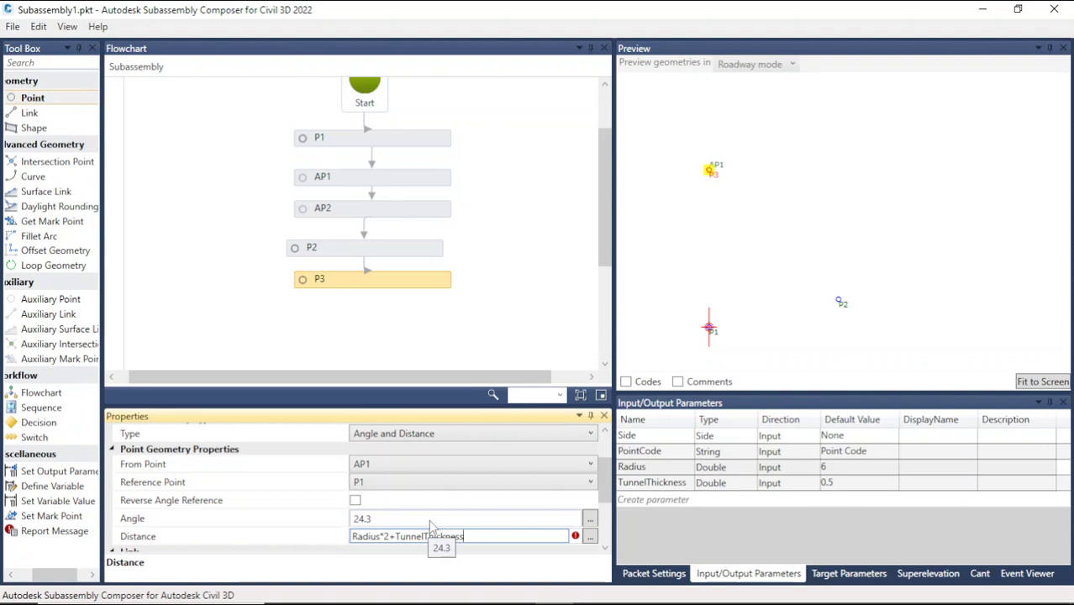
left_click(769, 327)
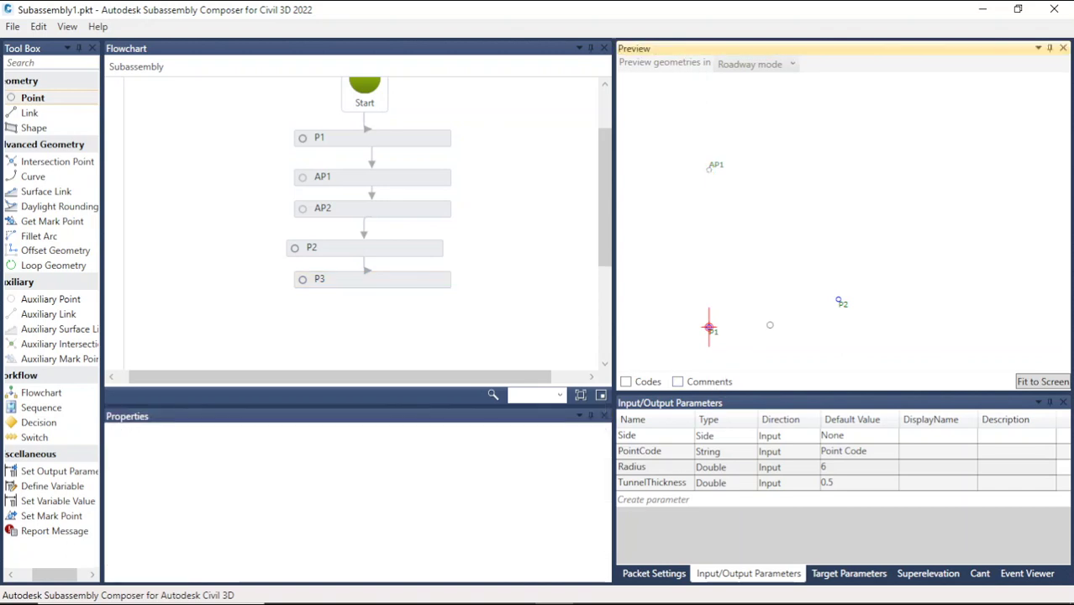
Fit the preview to compare P3 with P2, and change P3's From Point to AP2.
left_click(420, 284)
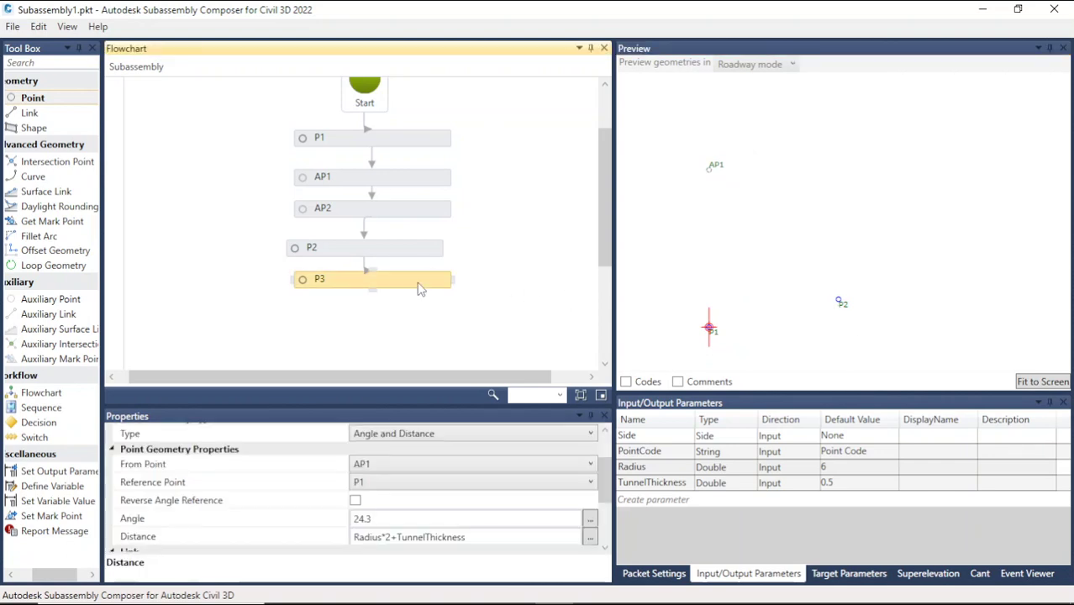
left_click(1052, 383)
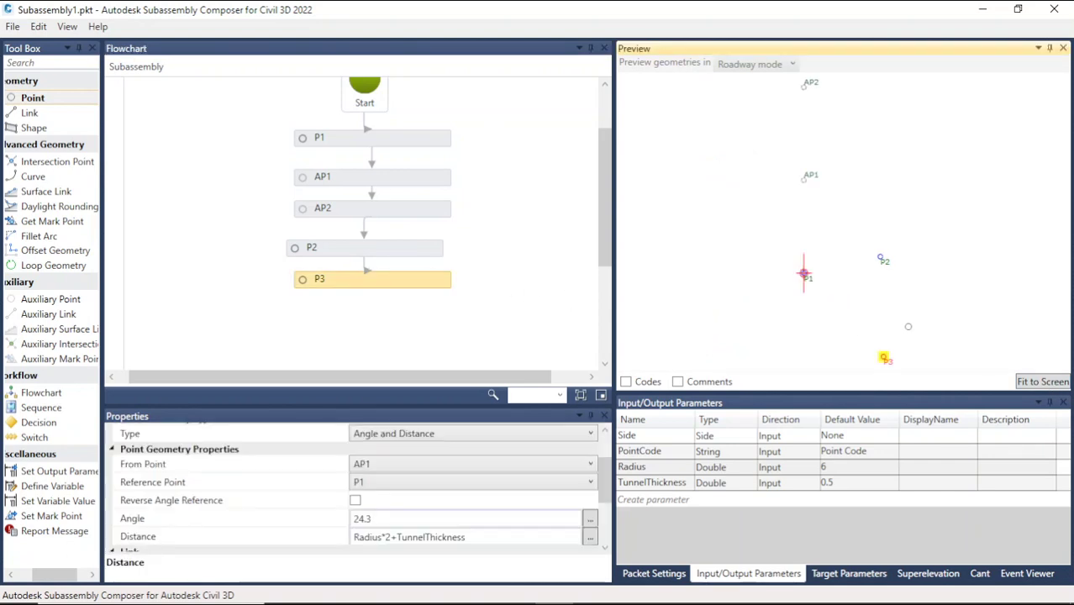
left_click(881, 259)
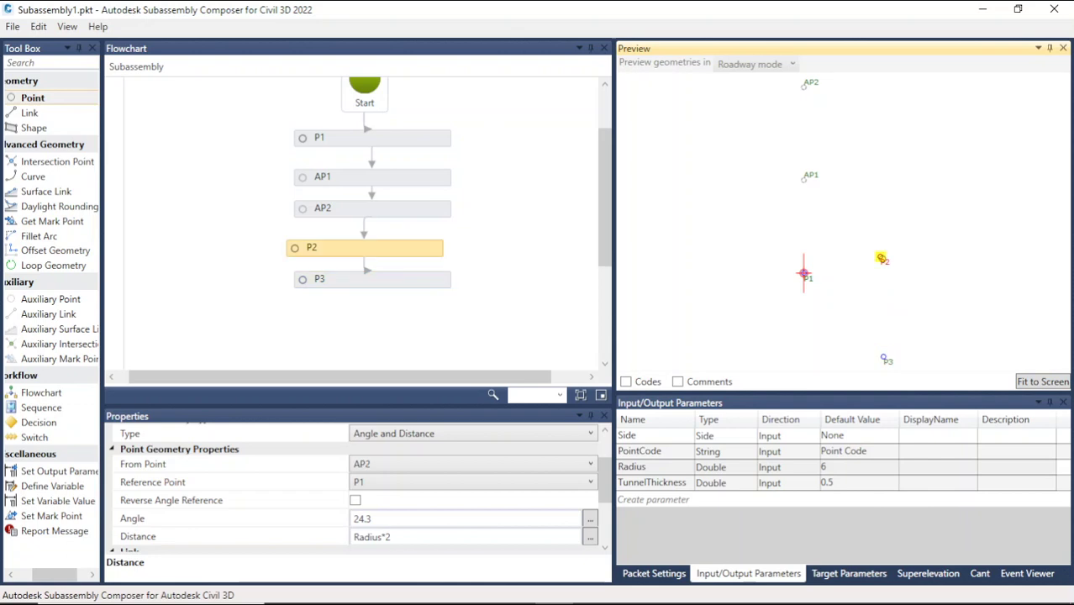
left_click(887, 360)
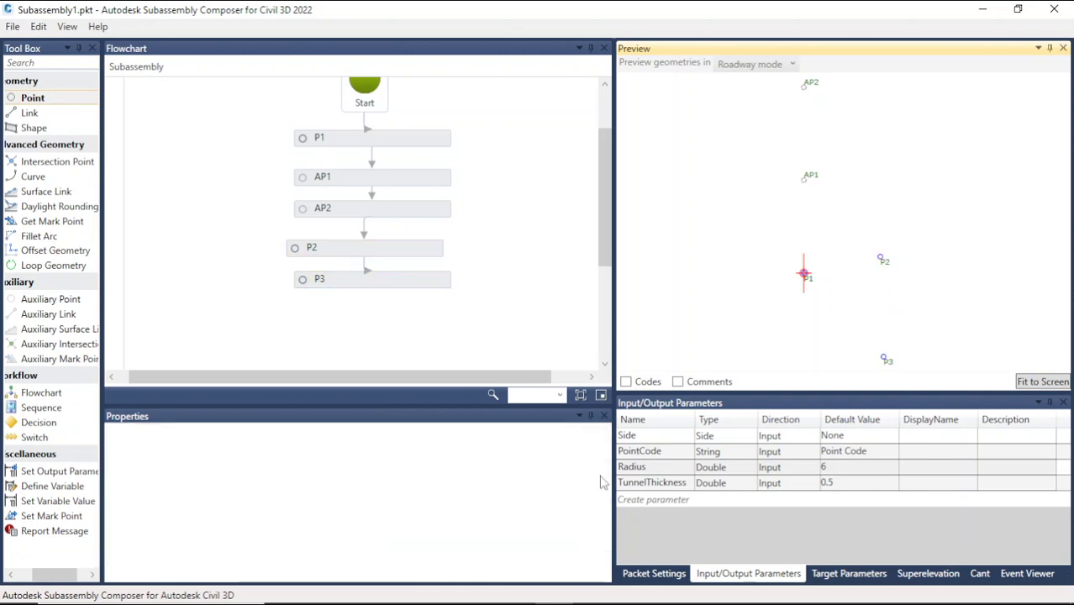
left_click(409, 286)
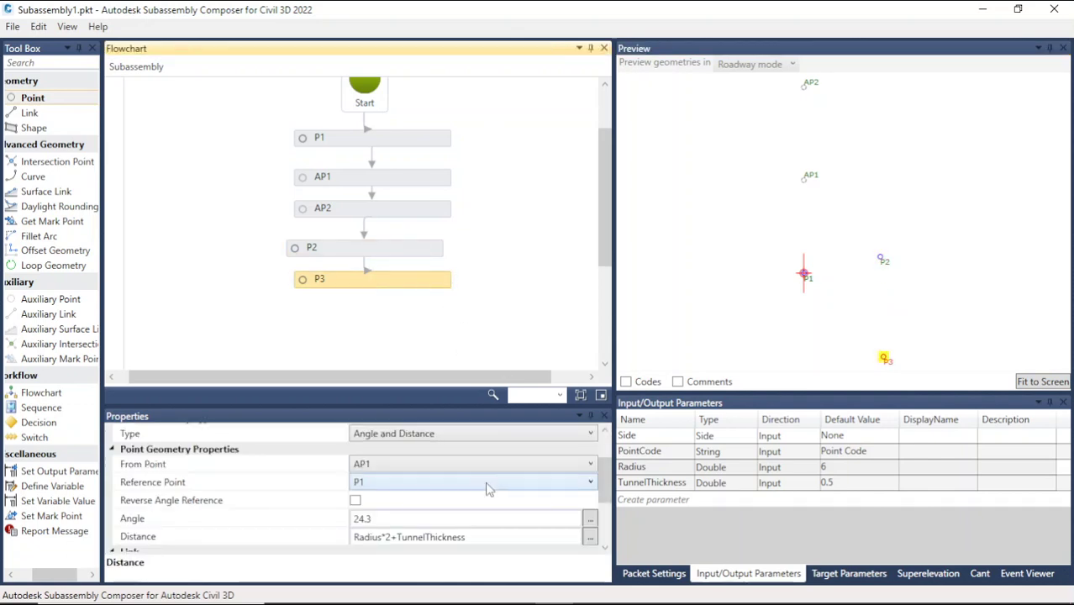
left_click(446, 471)
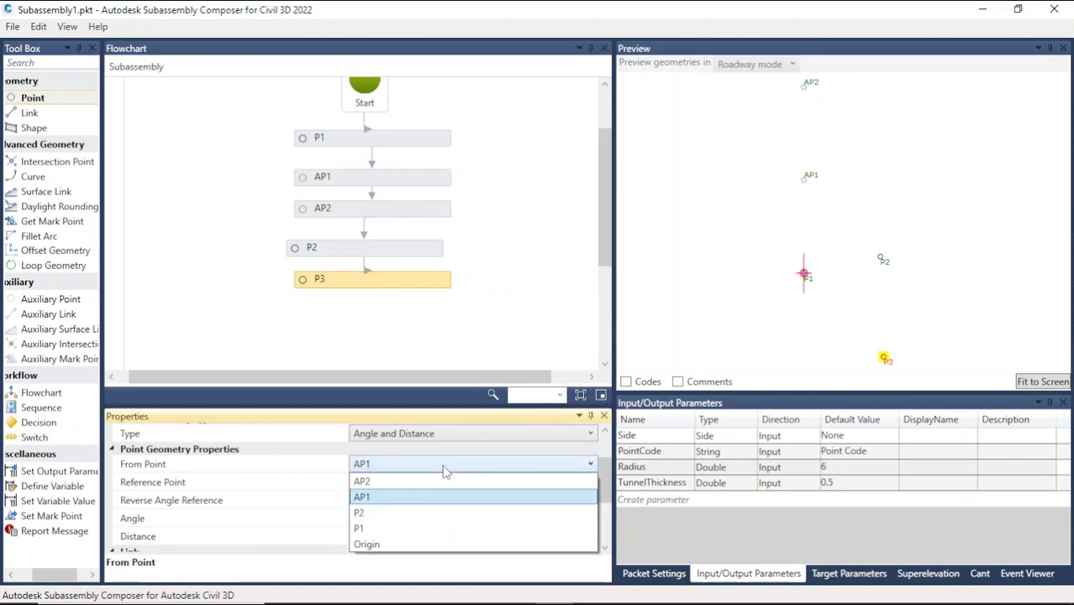
left_click(395, 481)
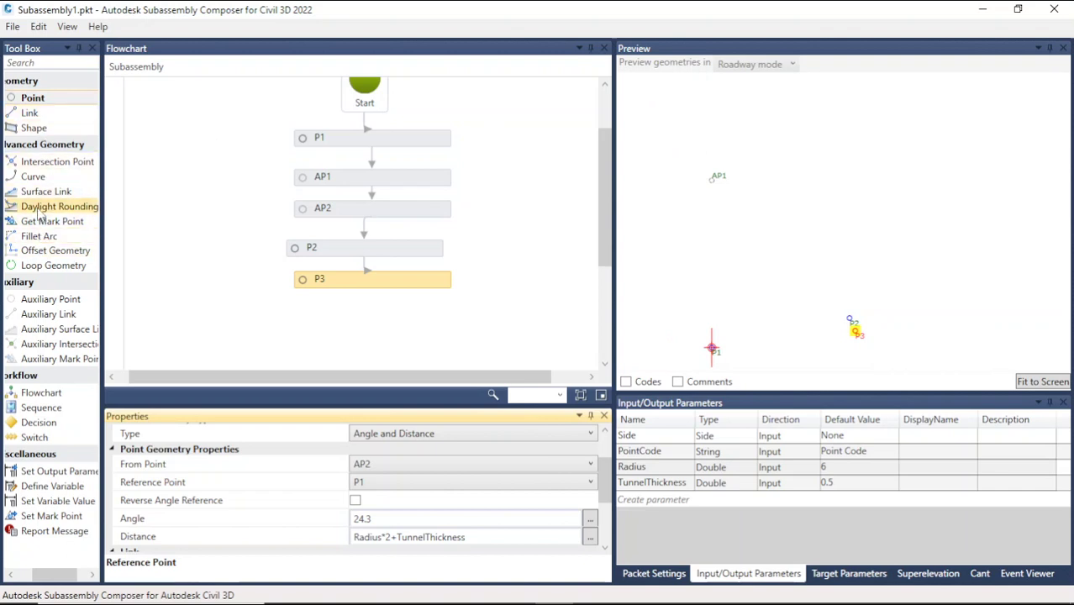
Add an auxiliary link from AP2 to P3 after P3 in the flowchart, and compare it with P2 in the preview.
left_click_drag(66, 318, 467, 324)
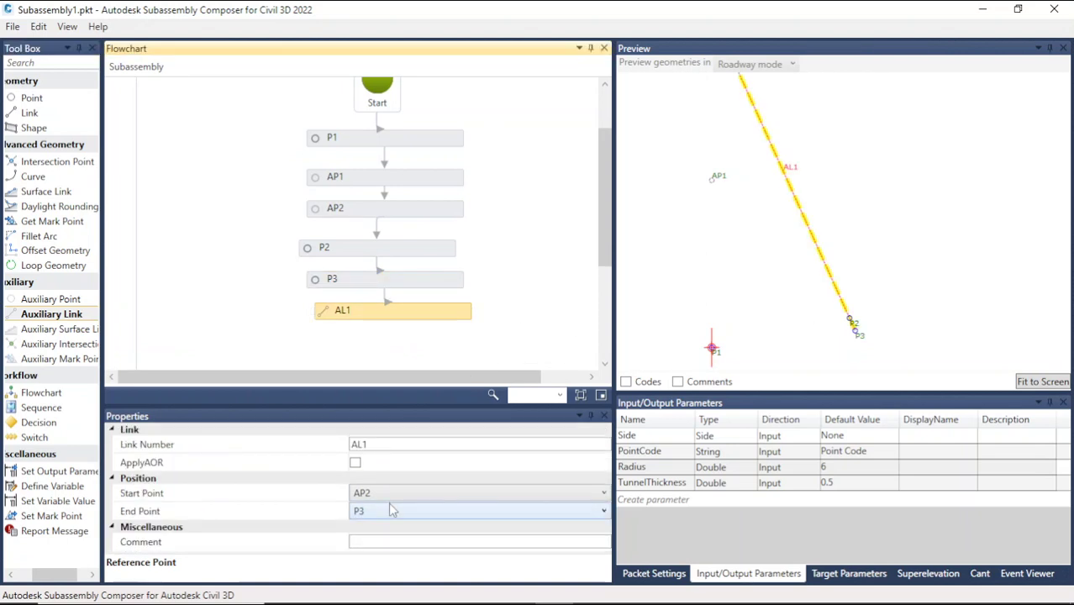
scroll(882, 317, "up", 2)
scroll(827, 318, "down", 3)
scroll(824, 318, "down", 1)
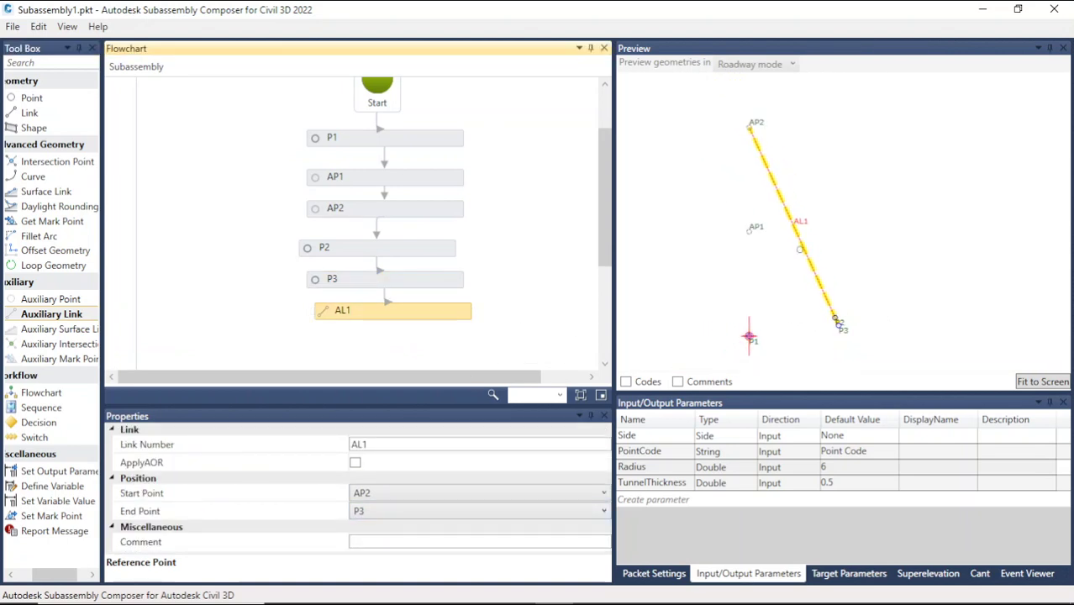
scroll(832, 319, "up", 3)
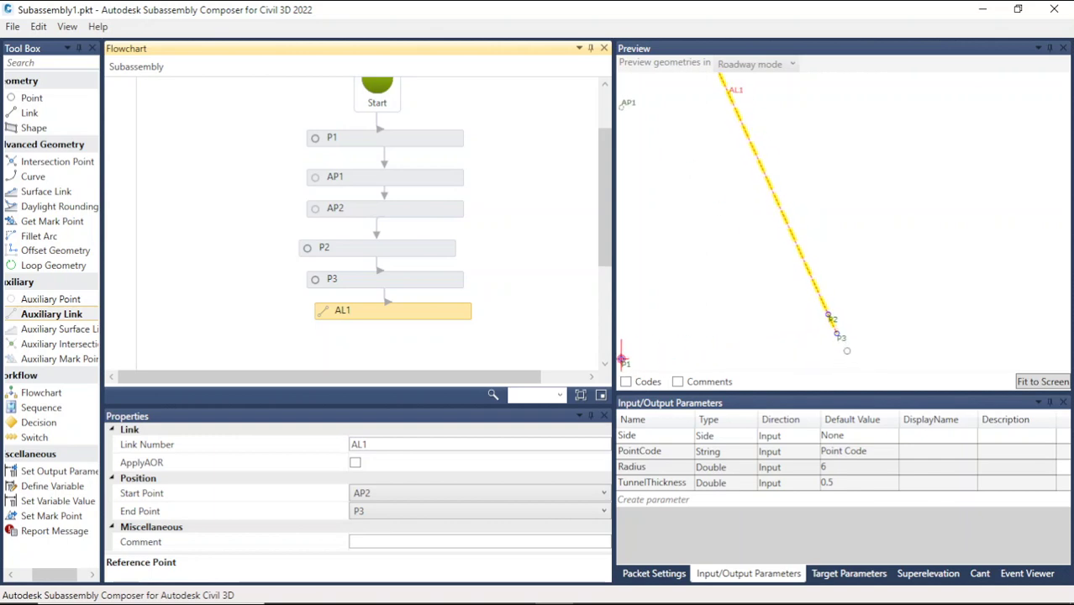
left_click(878, 304)
scroll(857, 261, "down", 2)
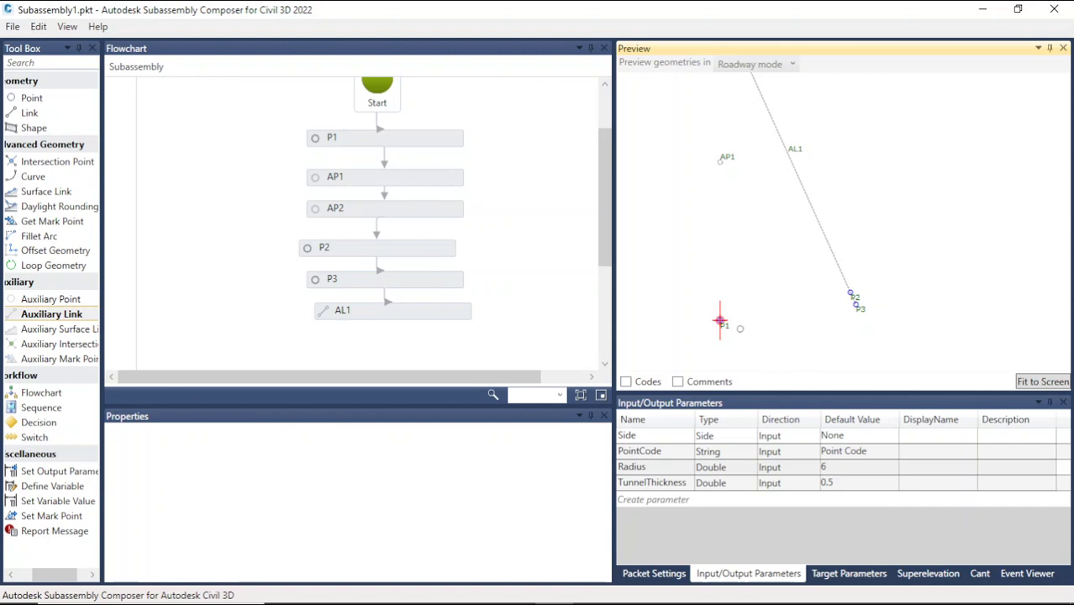
scroll(751, 344, "up", 1)
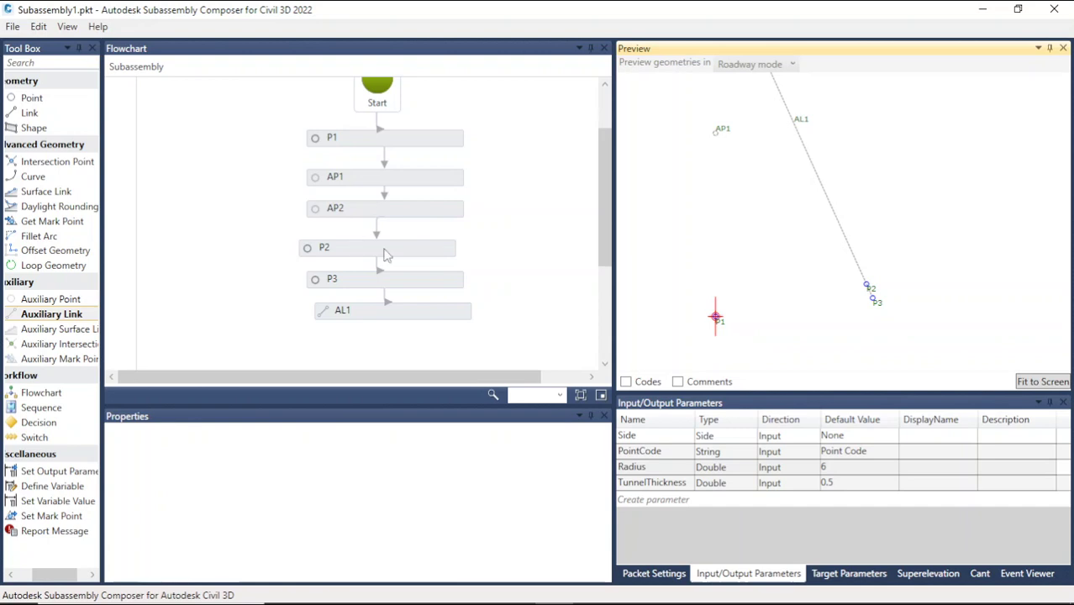
Add a new point P4 after AL1 in the flowchart and set its From Point to P1.
left_click_drag(32, 98, 400, 341)
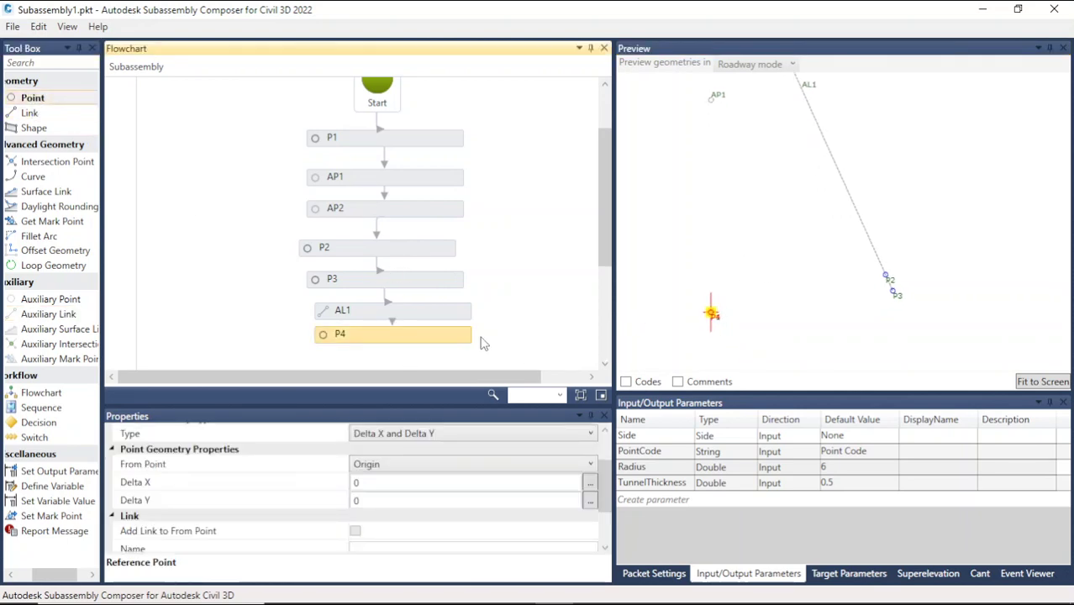
key("Delete")
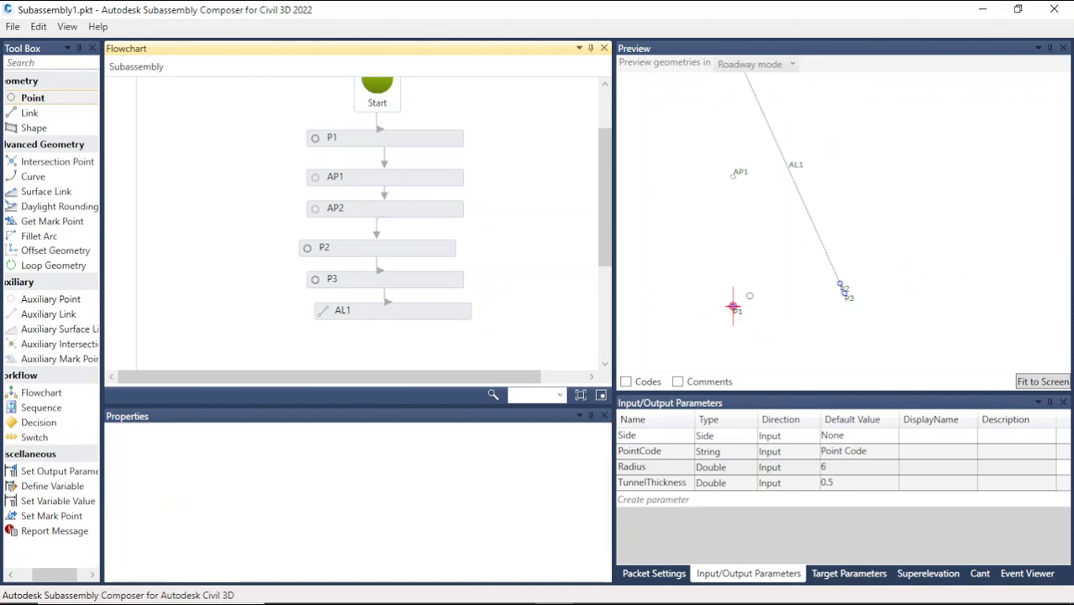
left_click_drag(35, 102, 441, 253)
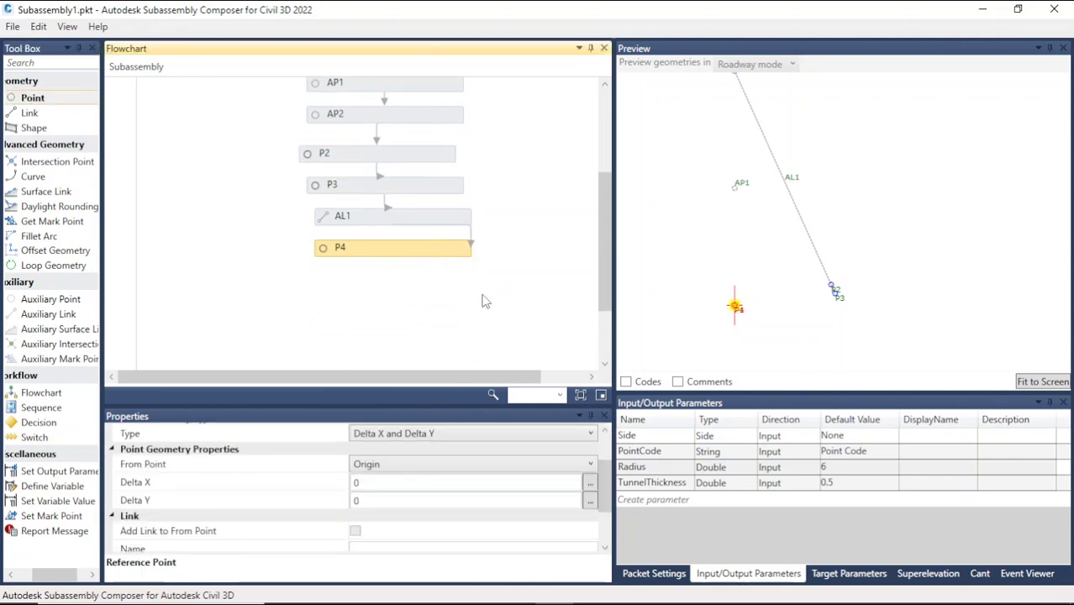
left_click(456, 467)
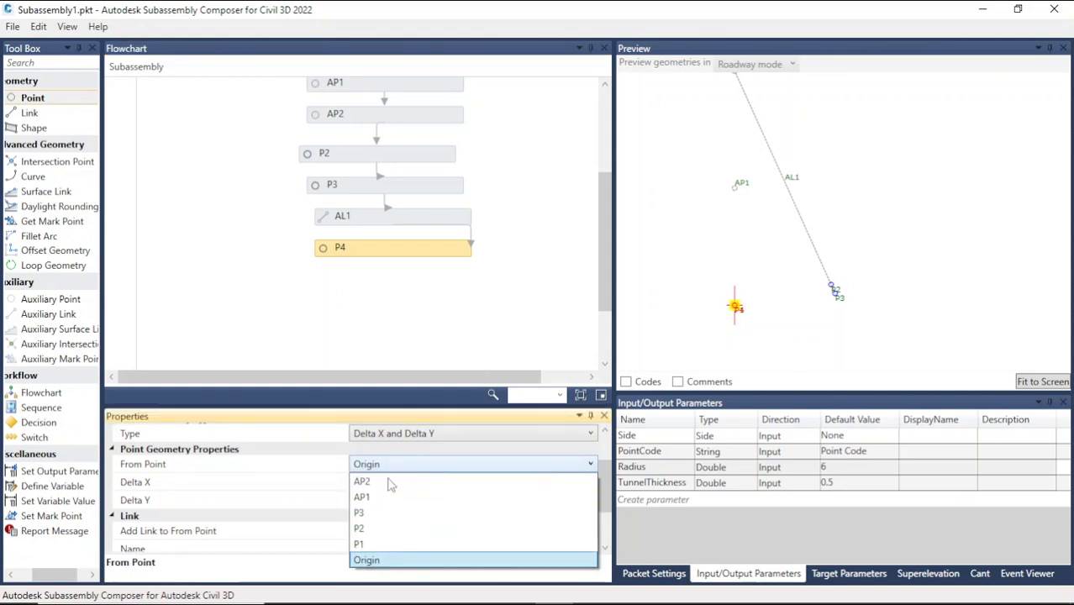
left_click(370, 543)
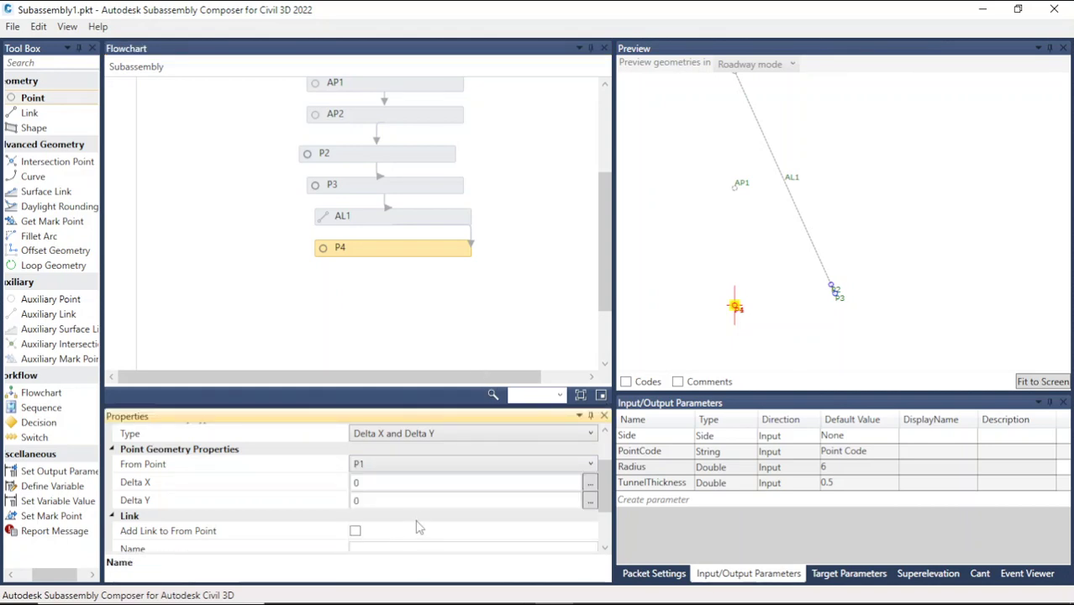
Set P4's Delta Y to the negative of the TunnelThickness parameter so it sits below P1.
left_click(378, 500)
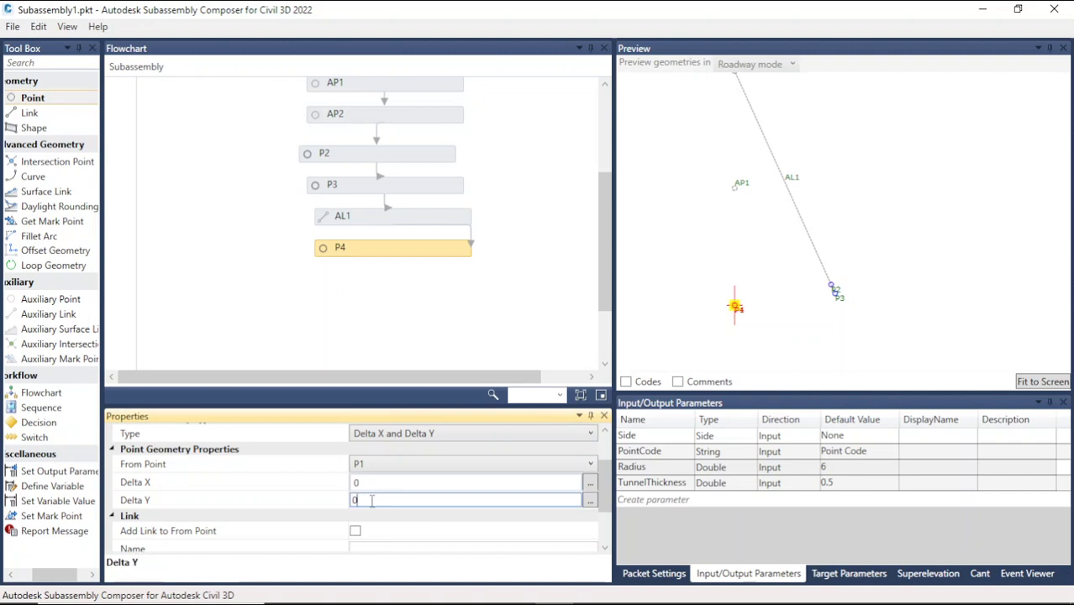
double_click(689, 484)
key("ctrl+c")
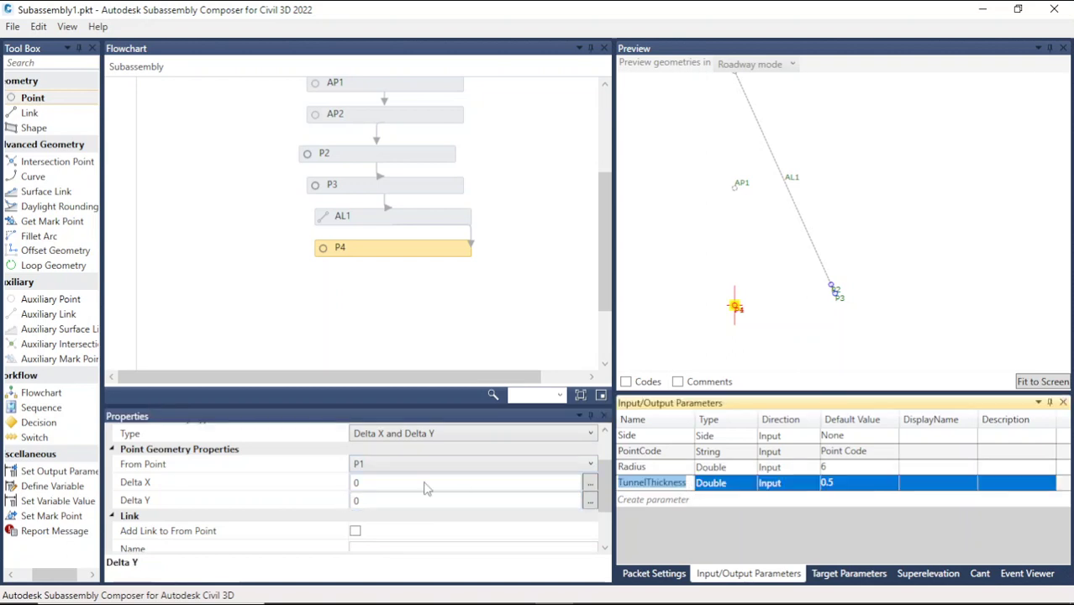
left_click(370, 500)
key("ctrl+v")
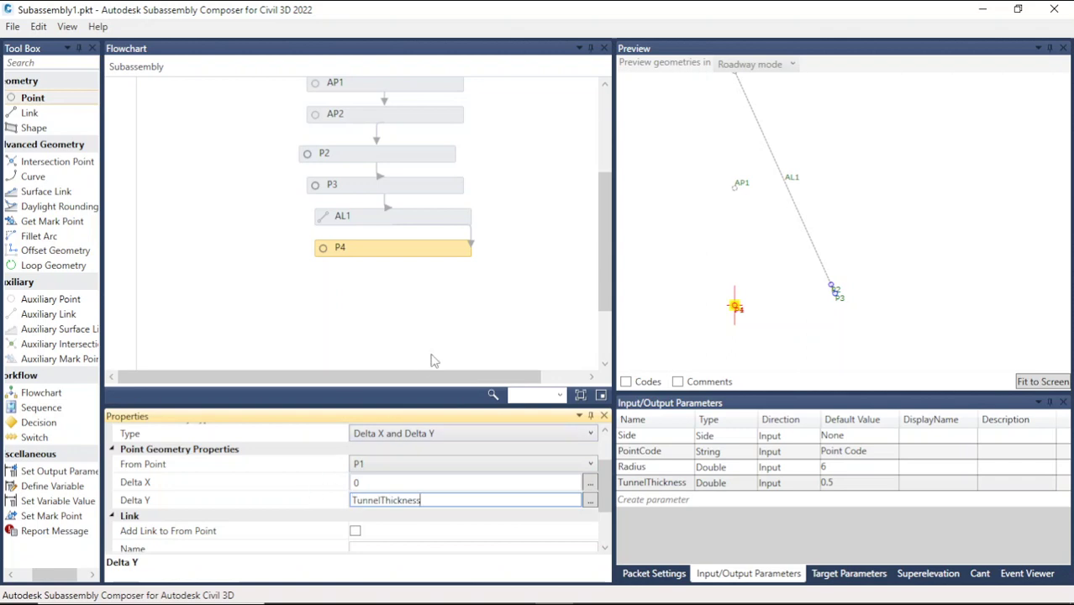
left_click(484, 332)
left_click(379, 255)
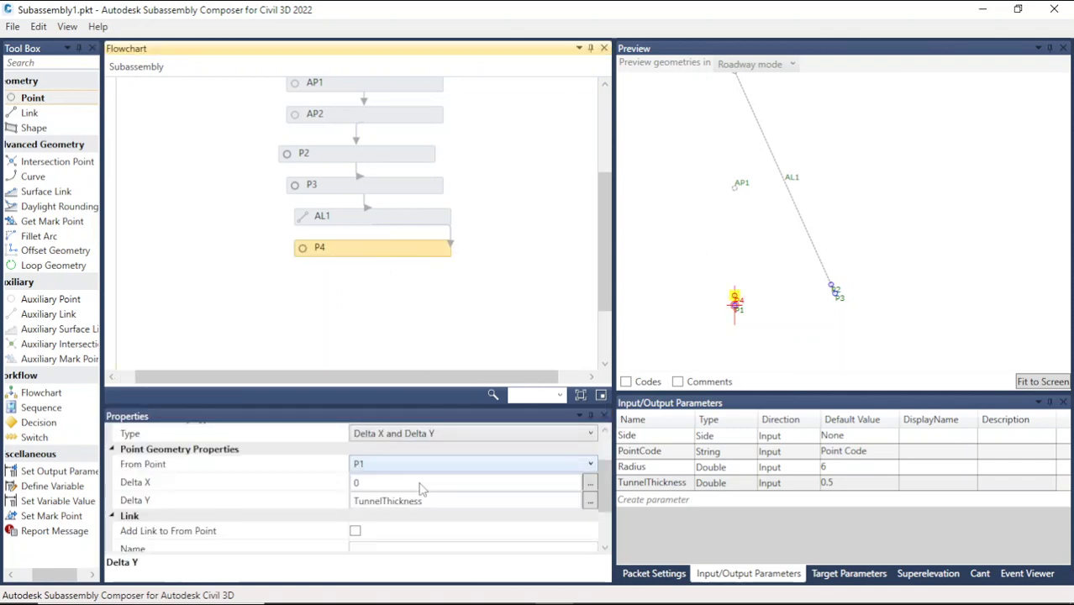
left_click(355, 500)
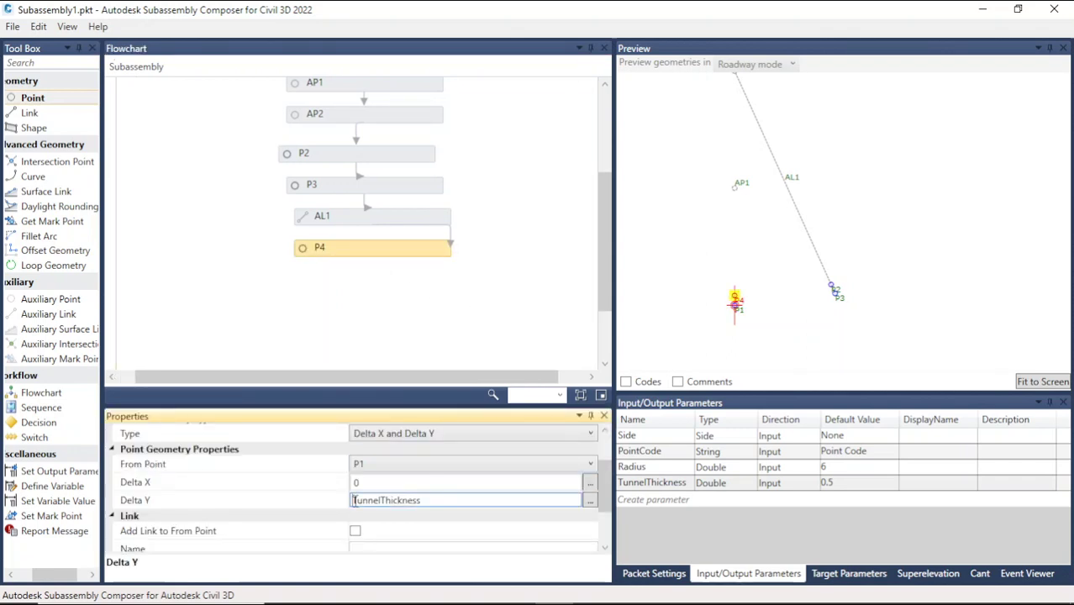
left_click(506, 312)
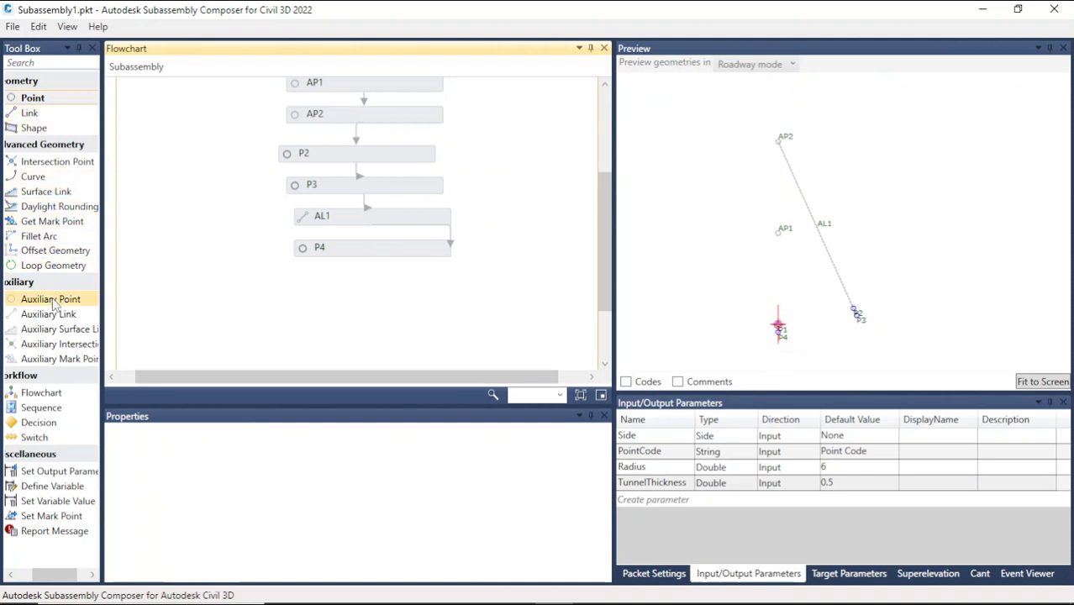
Add an auxiliary point AP3 after P4 and set its point geometry type to Angle and Distance.
left_click_drag(53, 300, 361, 290)
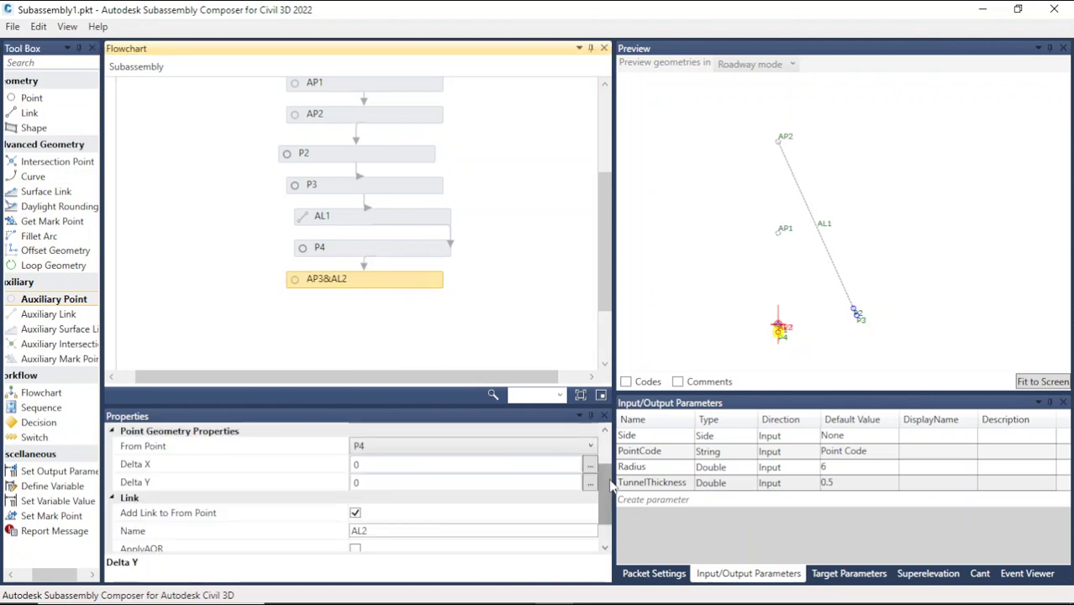
scroll(459, 446, "up", 3)
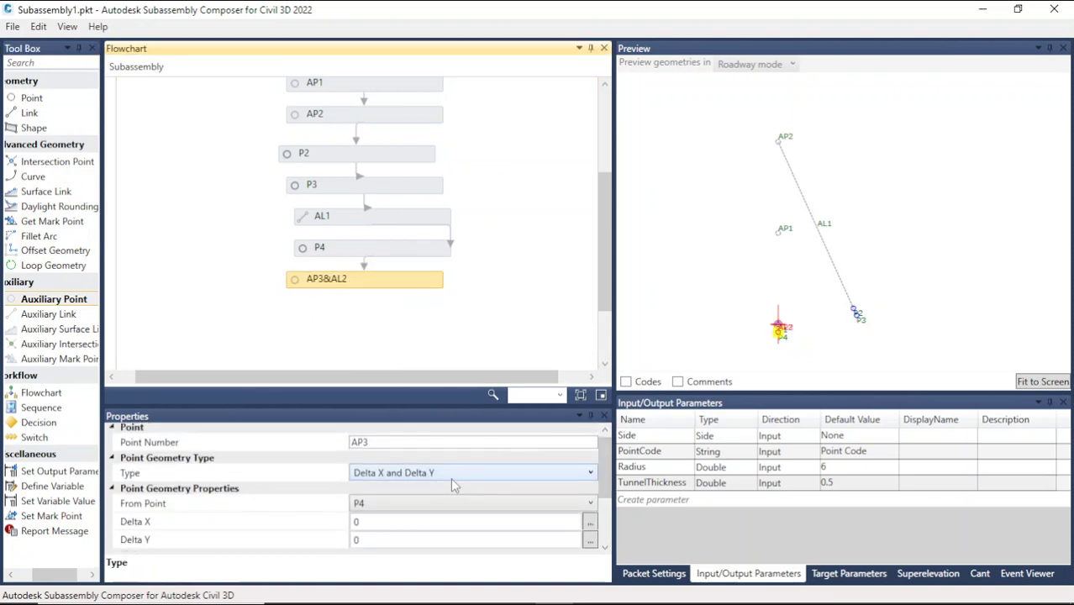
left_click(459, 476)
left_click(397, 363)
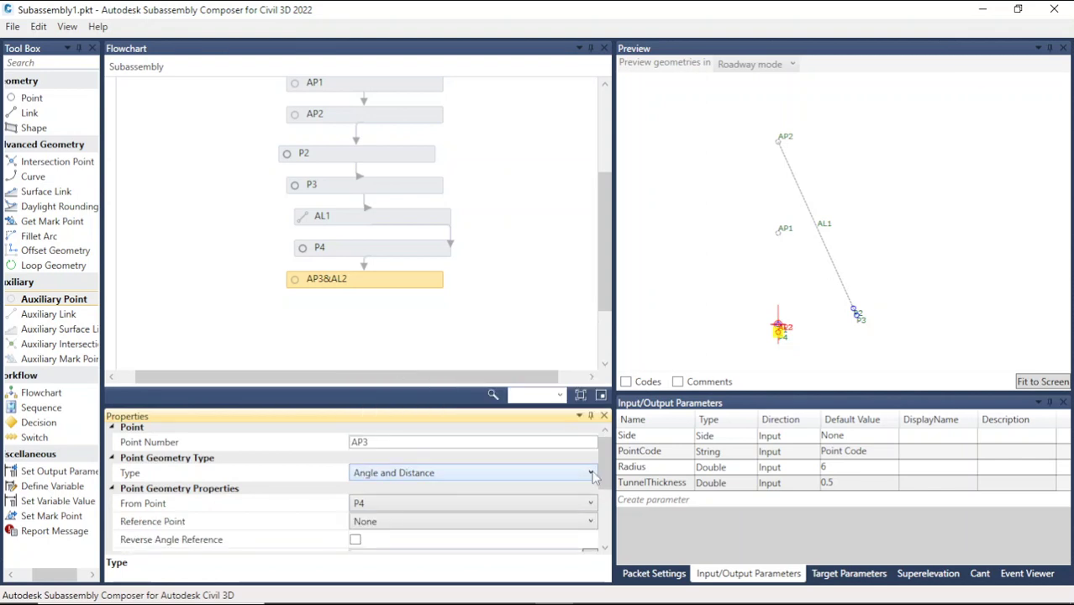
Set AP3's From Point to AP2 and its Reference Point to P1.
left_click_drag(593, 475, 594, 499)
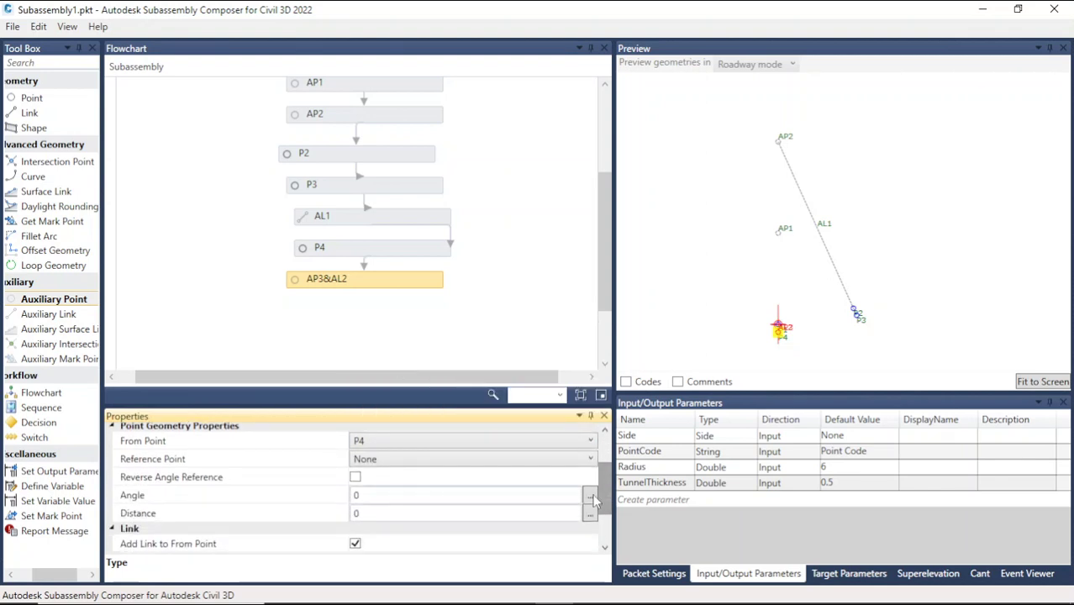
left_click(392, 443)
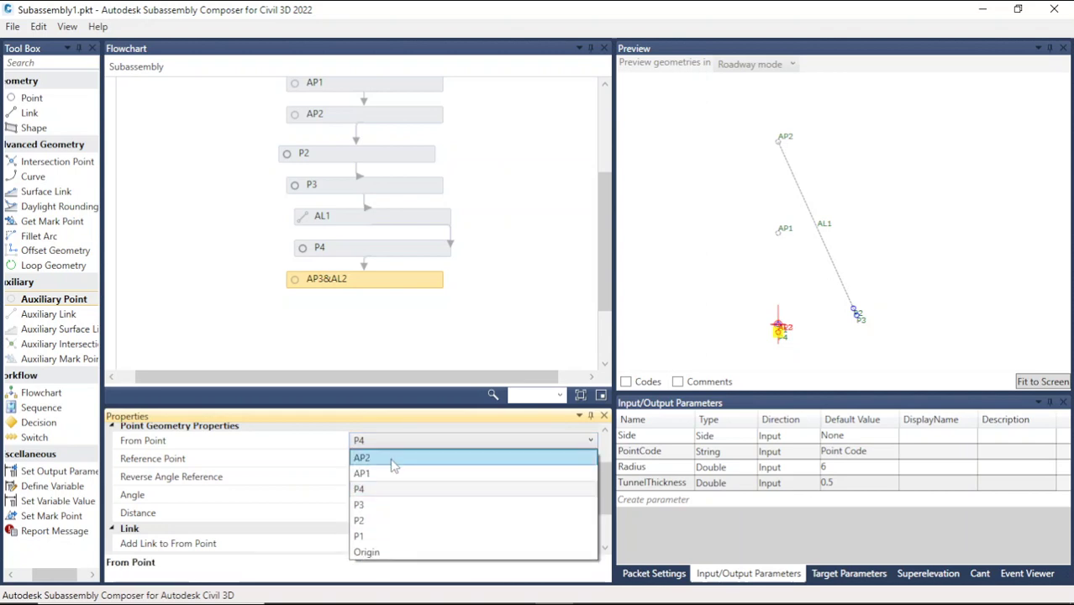
left_click(395, 458)
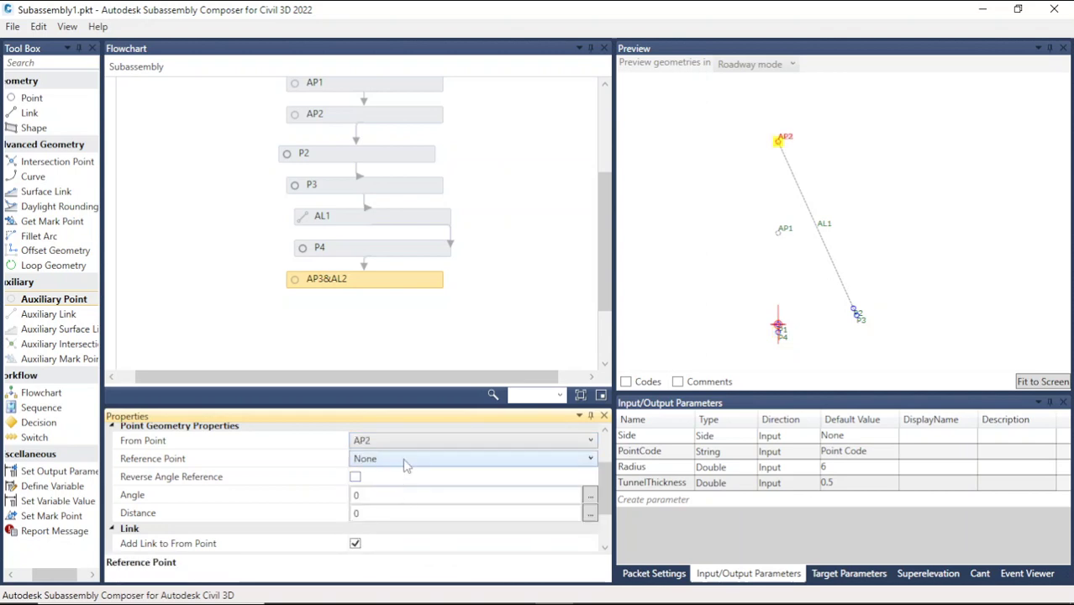
left_click(406, 460)
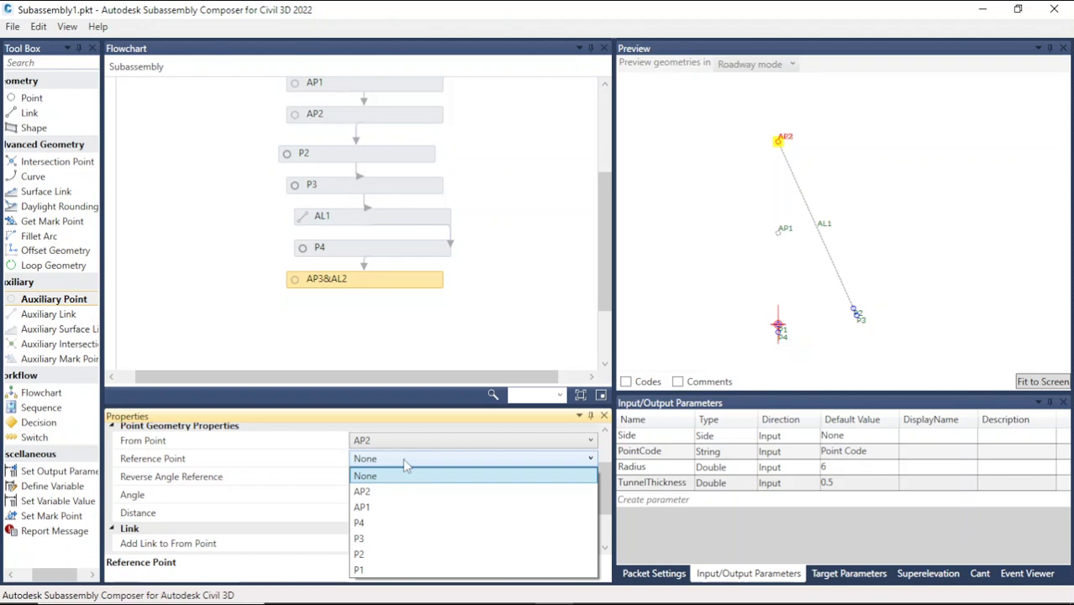
left_click(377, 572)
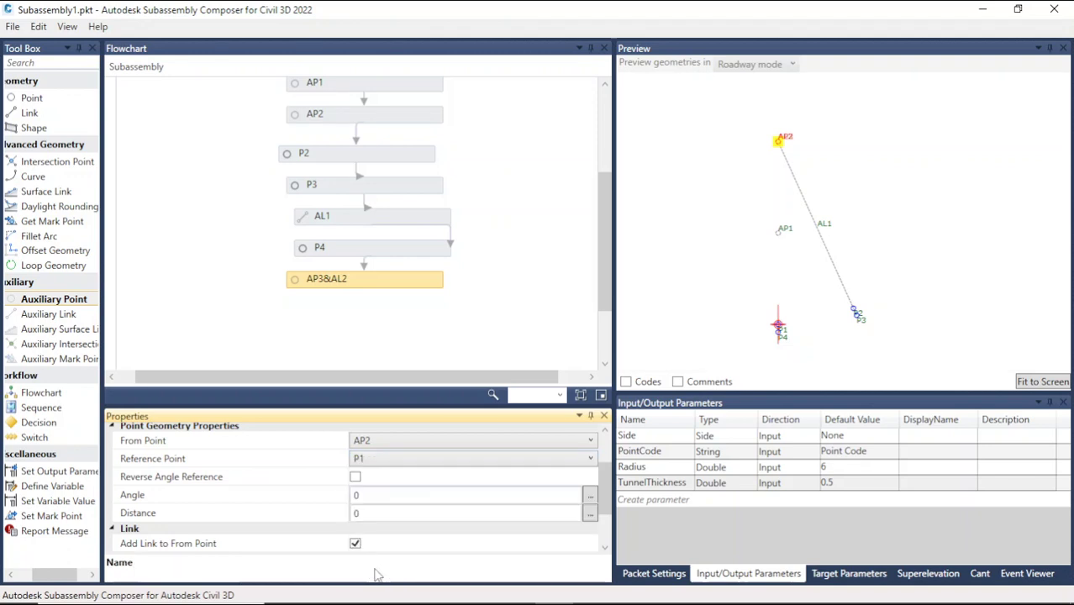
Set AP3's Angle to 10 and its Distance to the expression TunnelThickness+Radius*2, and check its position in the preview.
left_click(381, 496)
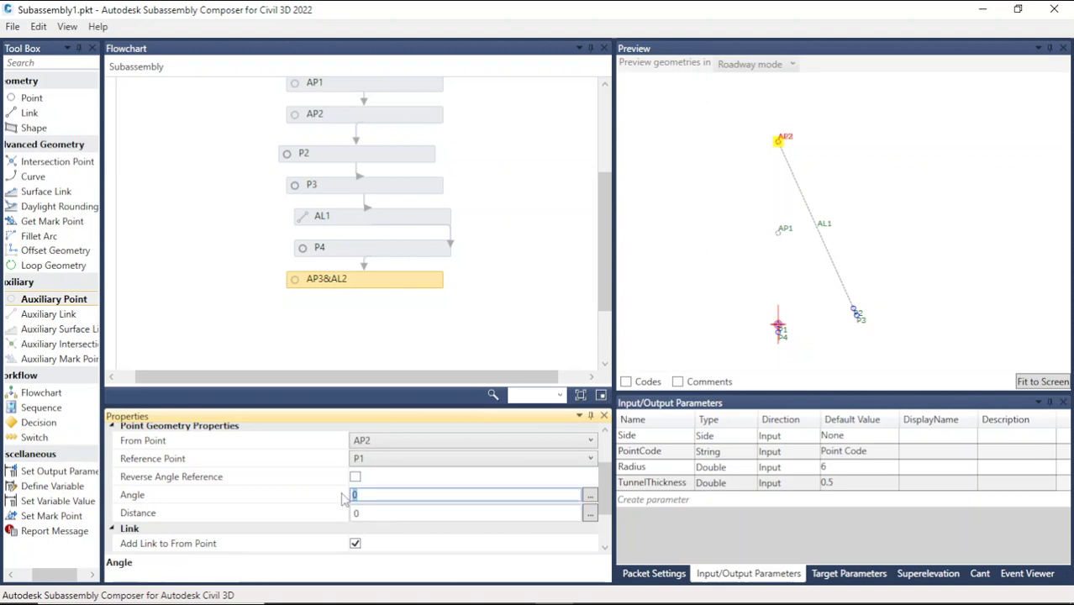
type("10")
left_click(389, 513)
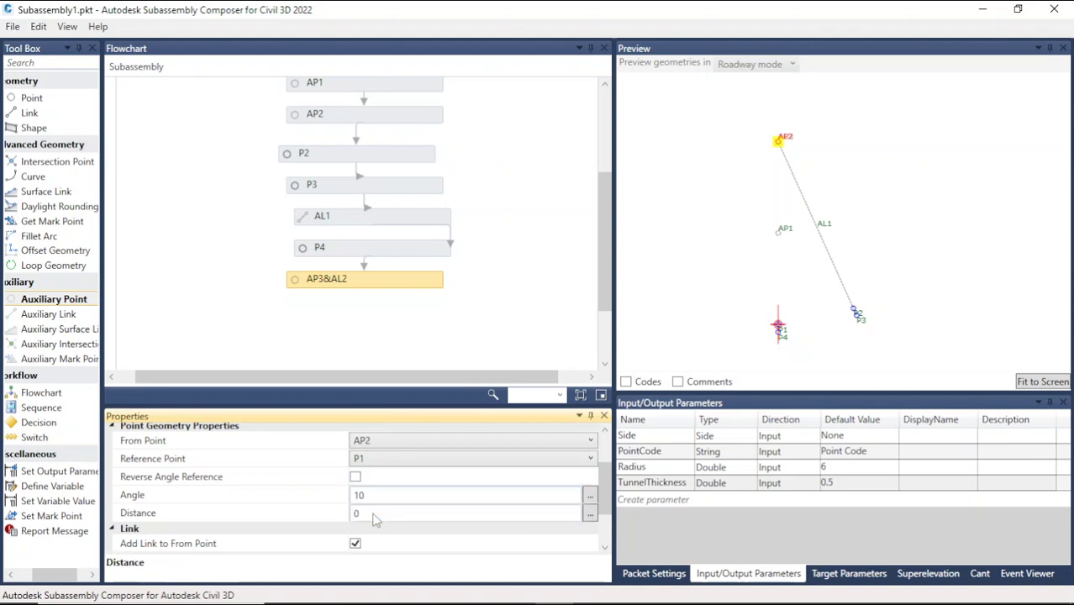
left_click(653, 468)
left_click(374, 512)
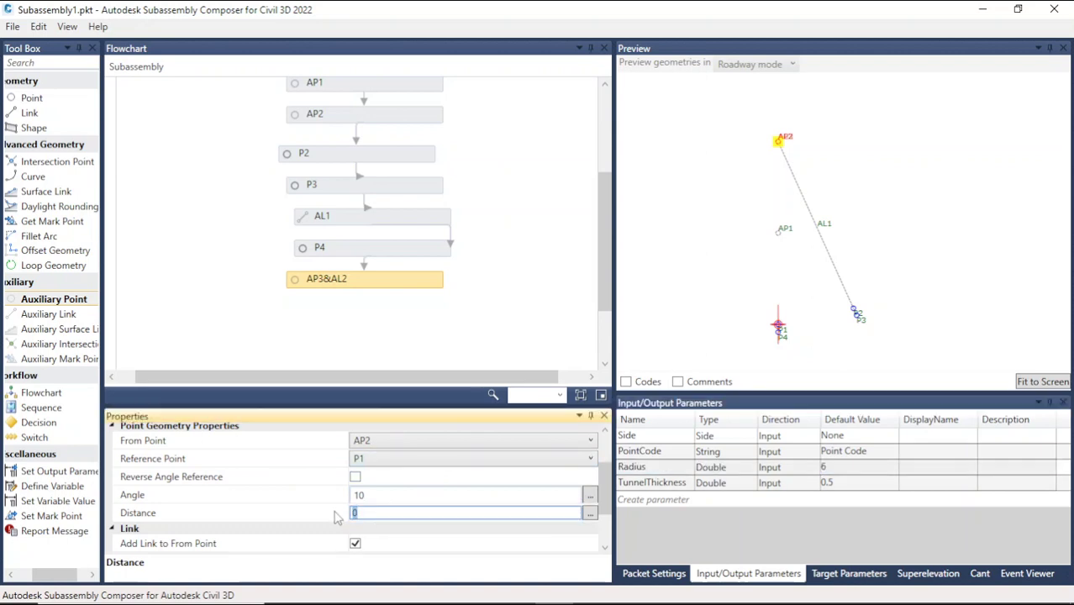
type("TunnelThickness")
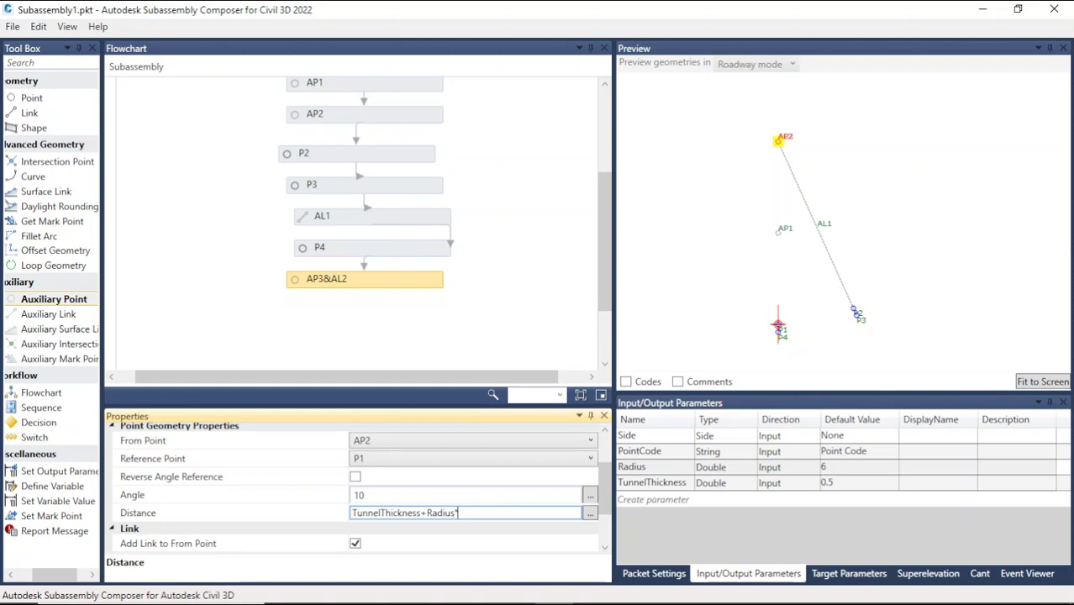
type("2")
left_click(540, 300)
scroll(875, 309, "up", 3)
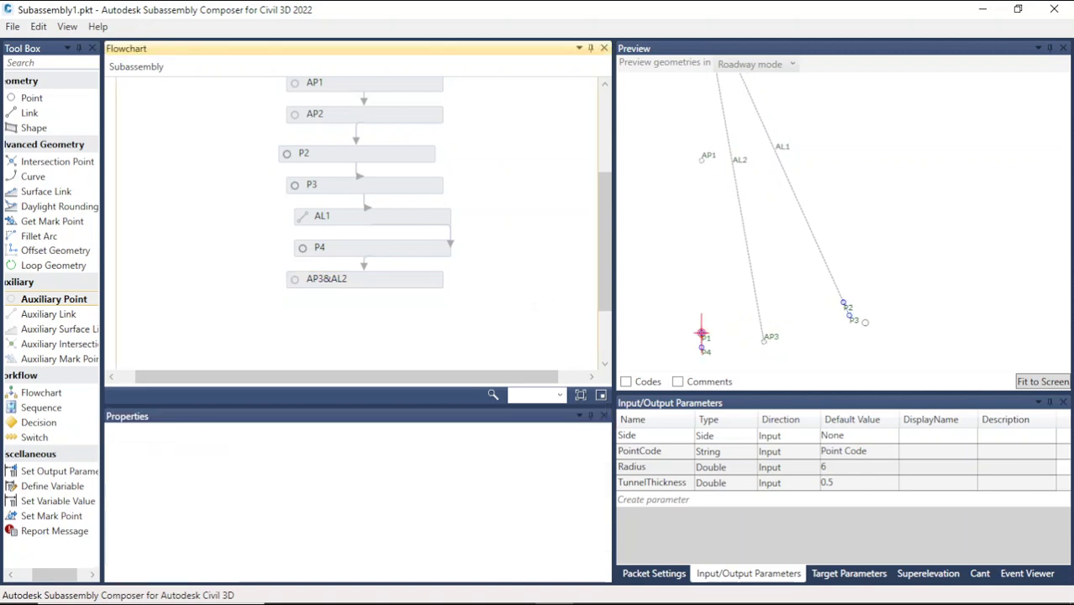
scroll(747, 318, "up", 1)
scroll(804, 290, "down", 1)
scroll(775, 329, "up", 1)
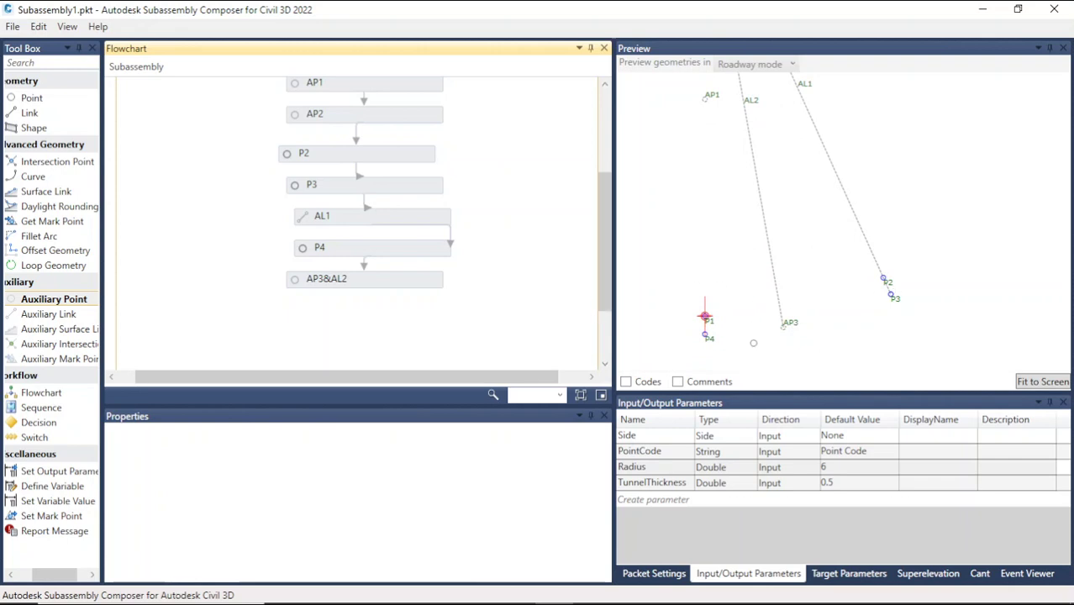
scroll(779, 341, "up", 1)
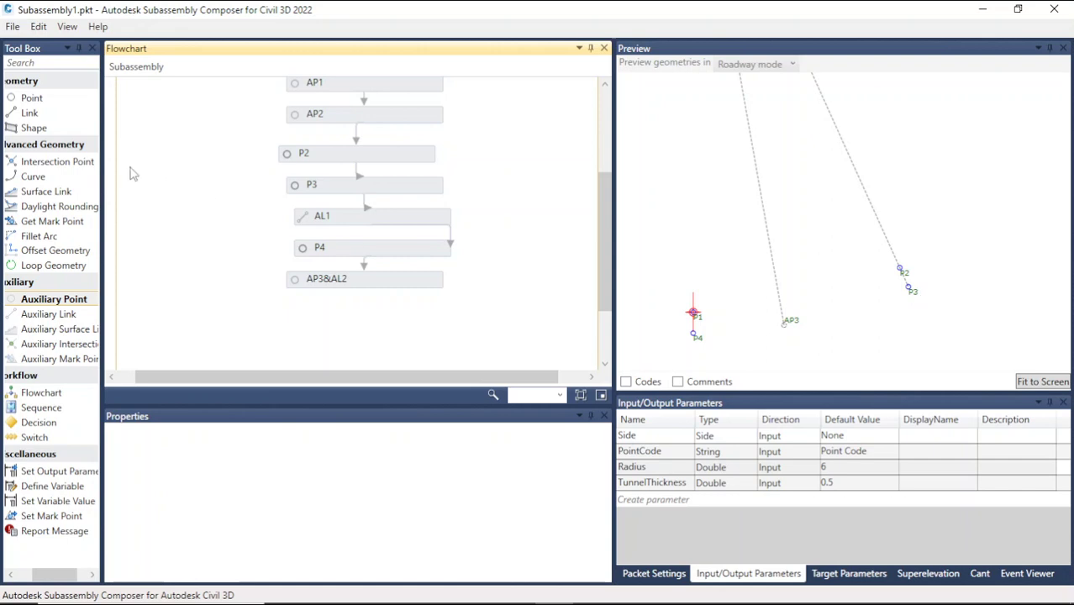
Add a curve after AP3&AL2 as a three-point arc with start point P4, arc point AP3 and end point P3.
left_click_drag(36, 177, 353, 319)
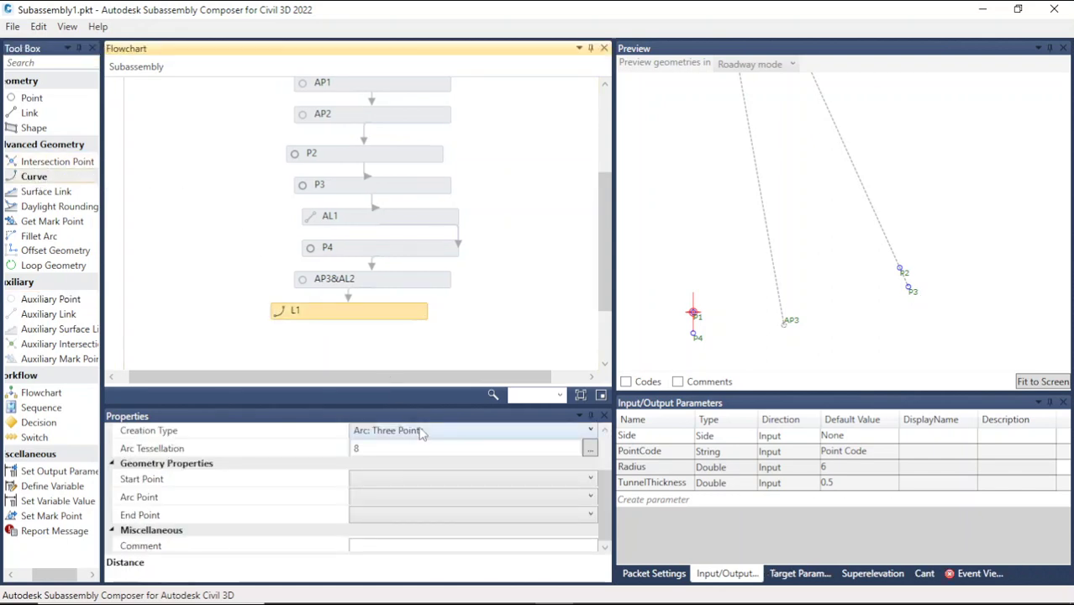
left_click(394, 479)
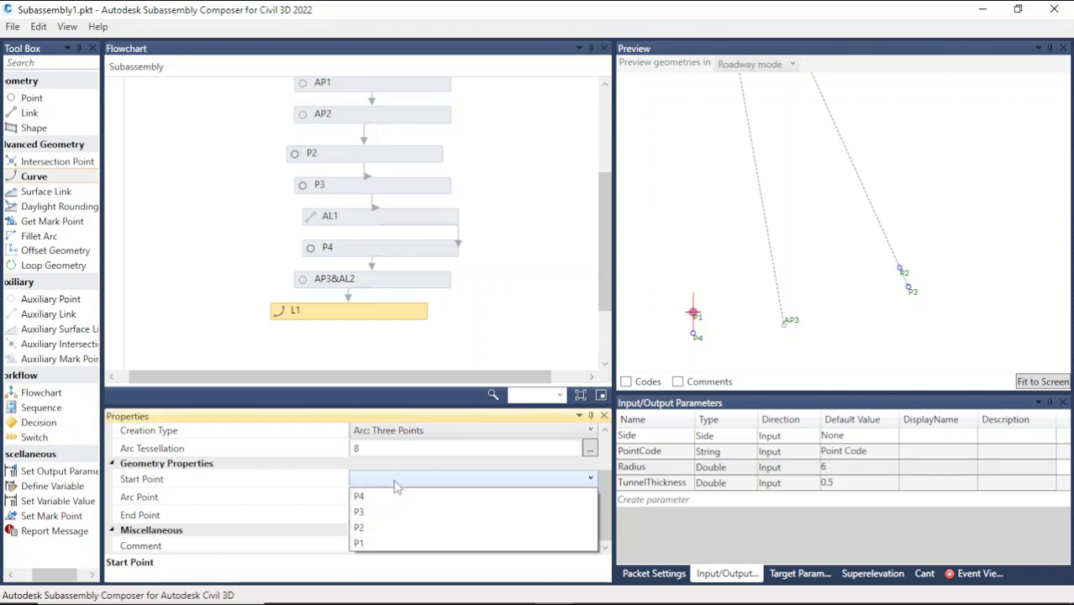
left_click(376, 508)
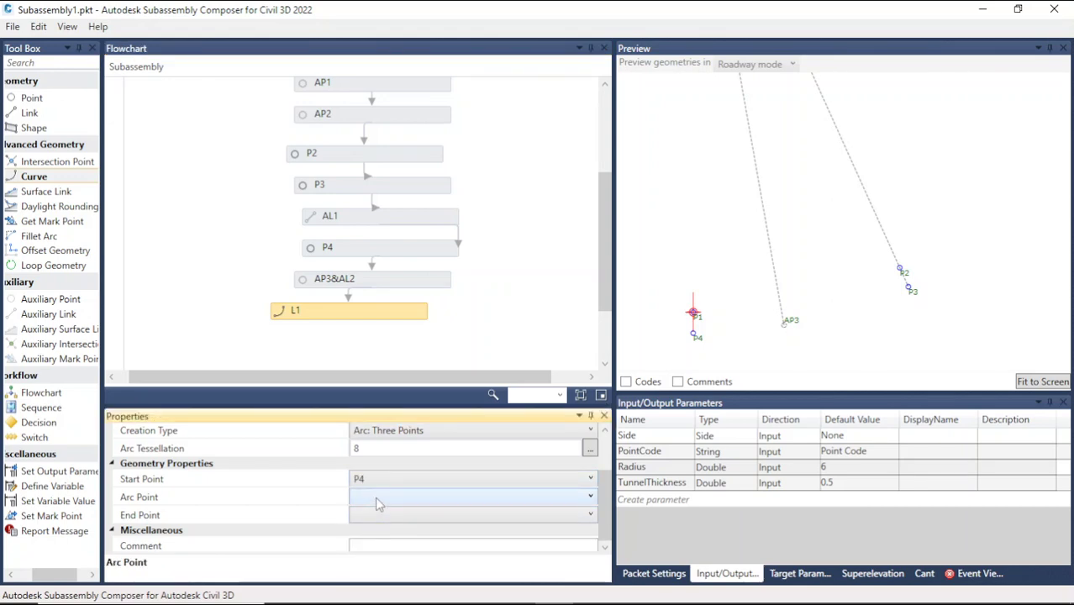
left_click(375, 497)
left_click(377, 385)
left_click(378, 516)
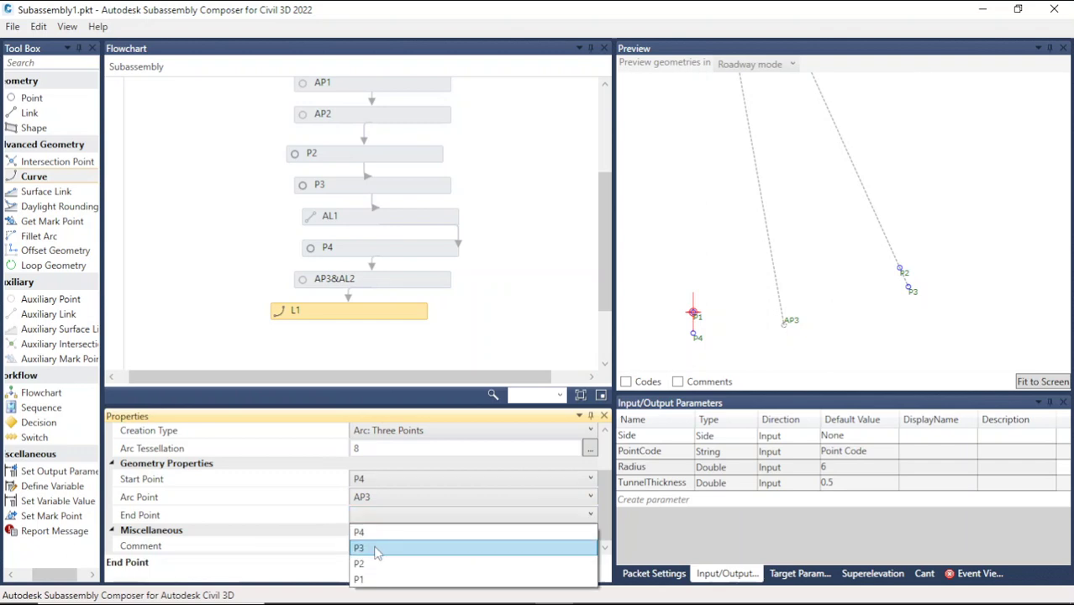
left_click(360, 547)
Examine the new outer arc between P4 and P3 in the preview, including its position relative to P1 and P2.
left_click(924, 264)
scroll(924, 264, "up", 1)
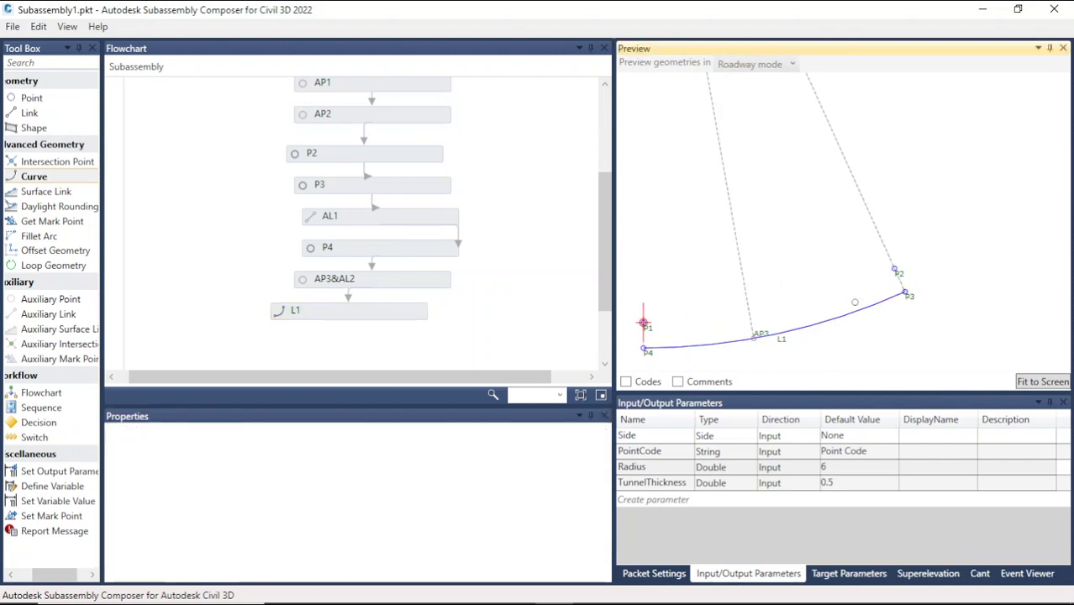
scroll(814, 306, "down", 3)
scroll(893, 288, "up", 1)
scroll(896, 291, "up", 1)
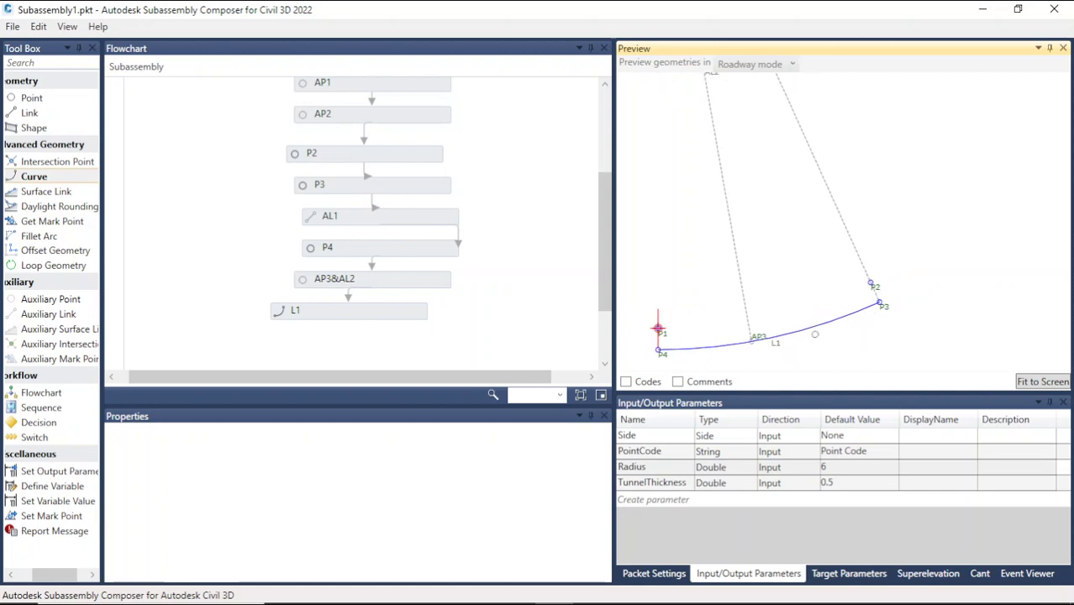
scroll(891, 306, "down", 2)
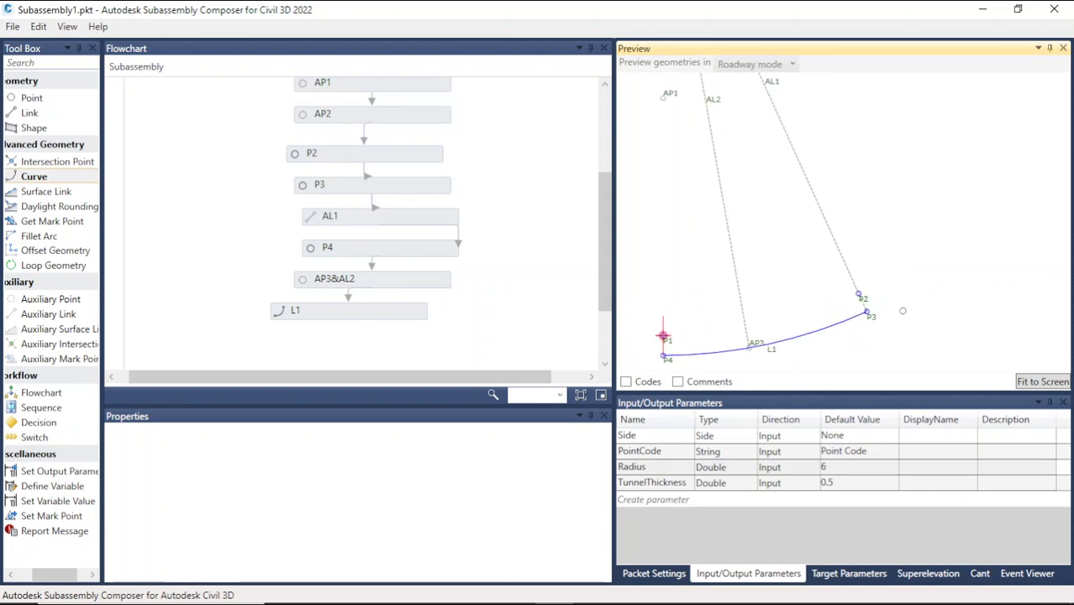
scroll(829, 303, "down", 1)
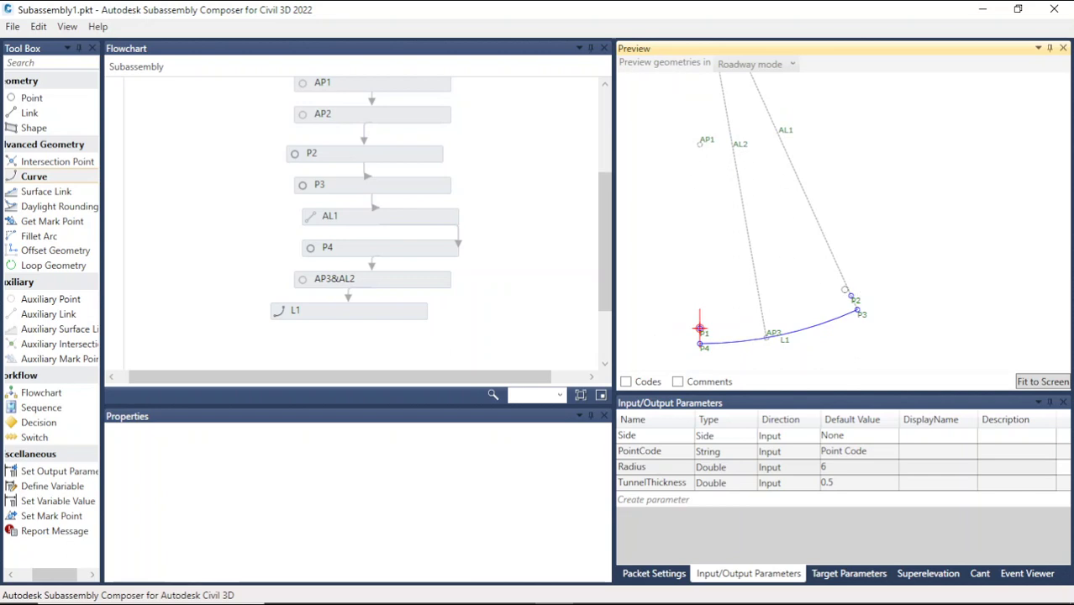
scroll(844, 290, "up", 2)
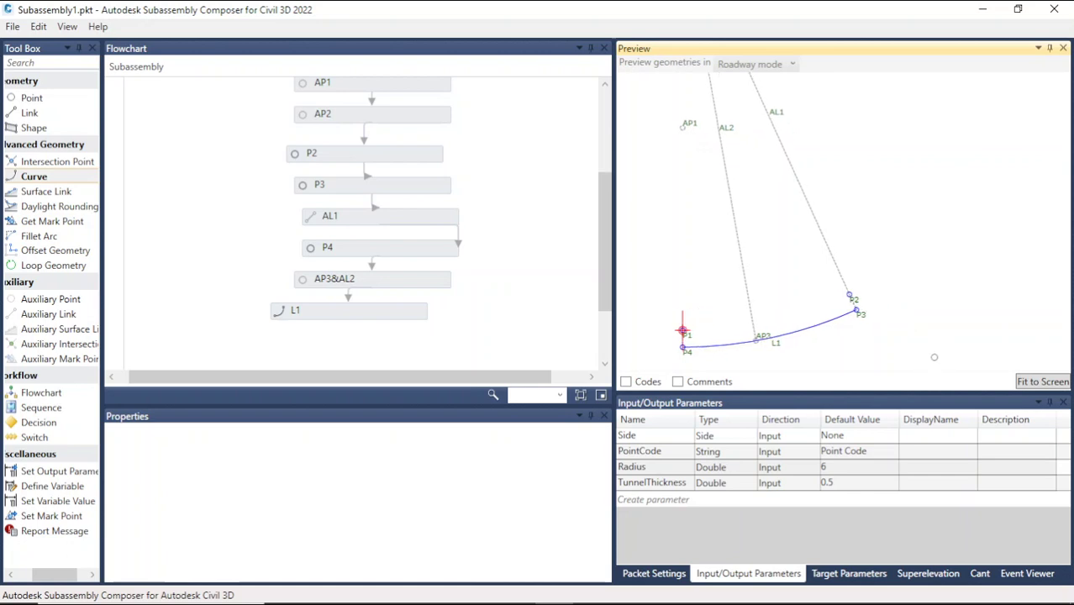
scroll(895, 332, "up", 2)
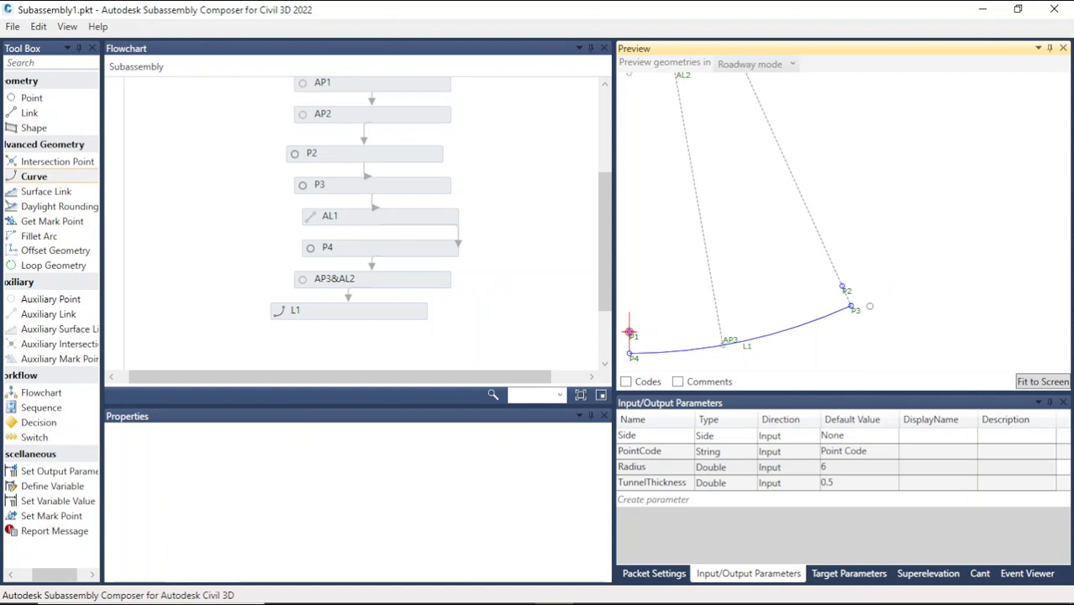
scroll(837, 307, "down", 2)
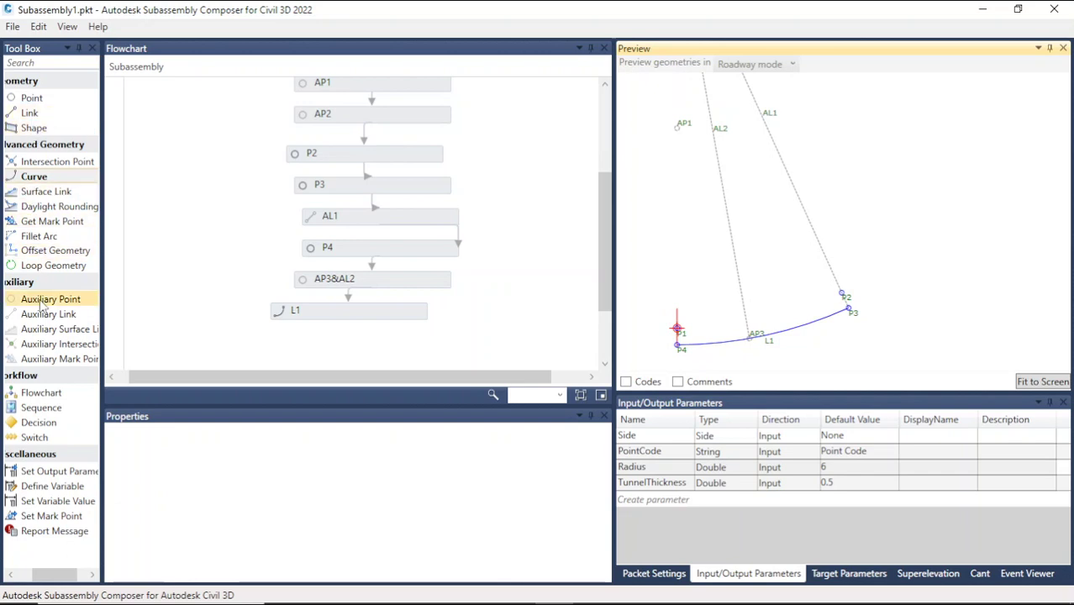
Add an auxiliary point AP4 after curve L1 and set its point geometry type to Angle and Distance.
left_click_drag(42, 305, 370, 275)
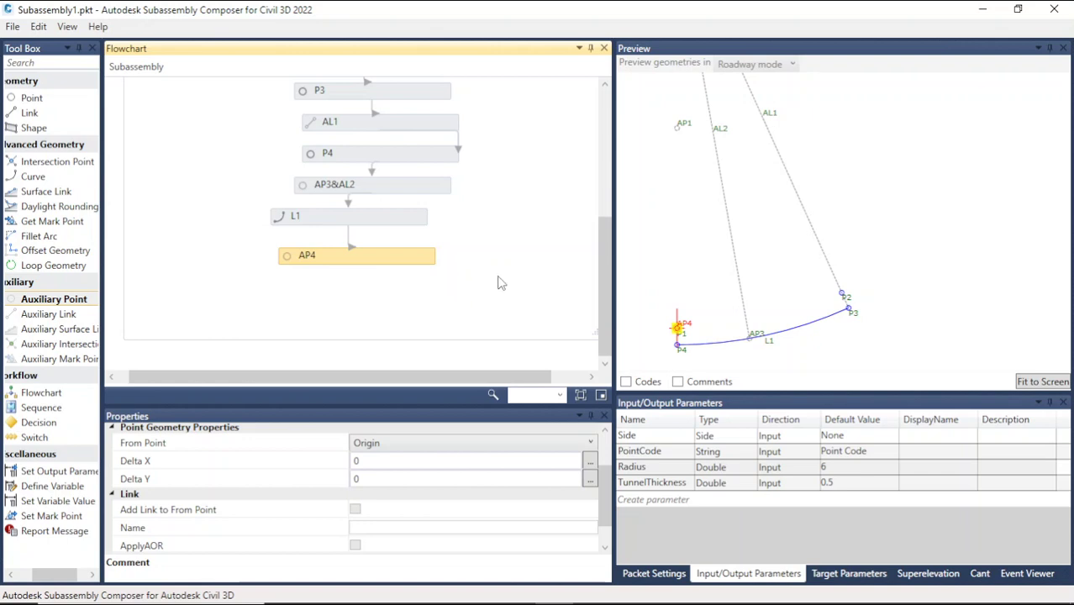
scroll(672, 310, "down", 1)
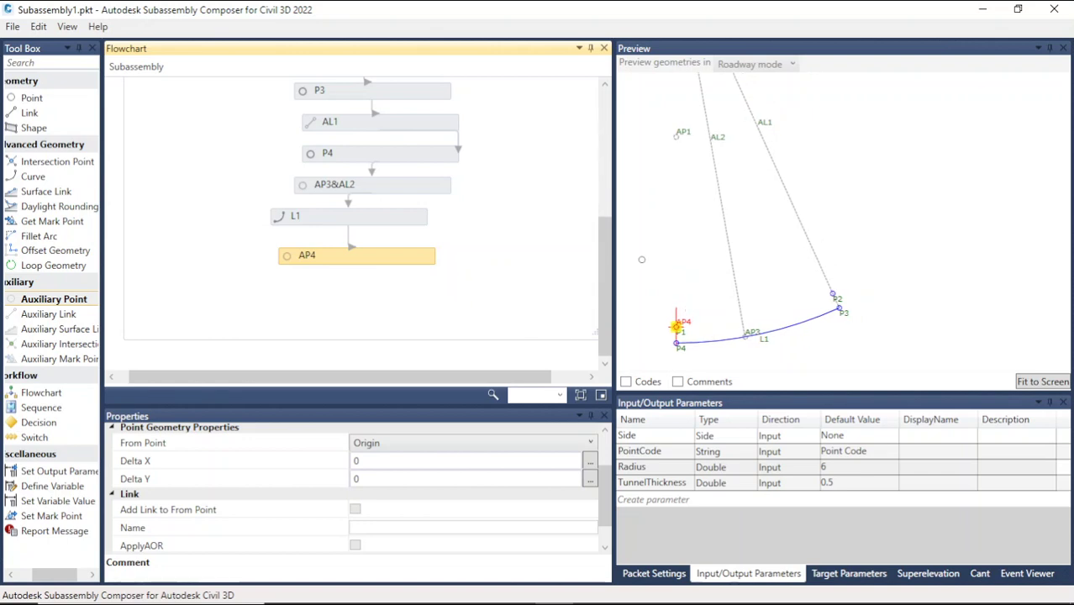
scroll(505, 481, "up", 3)
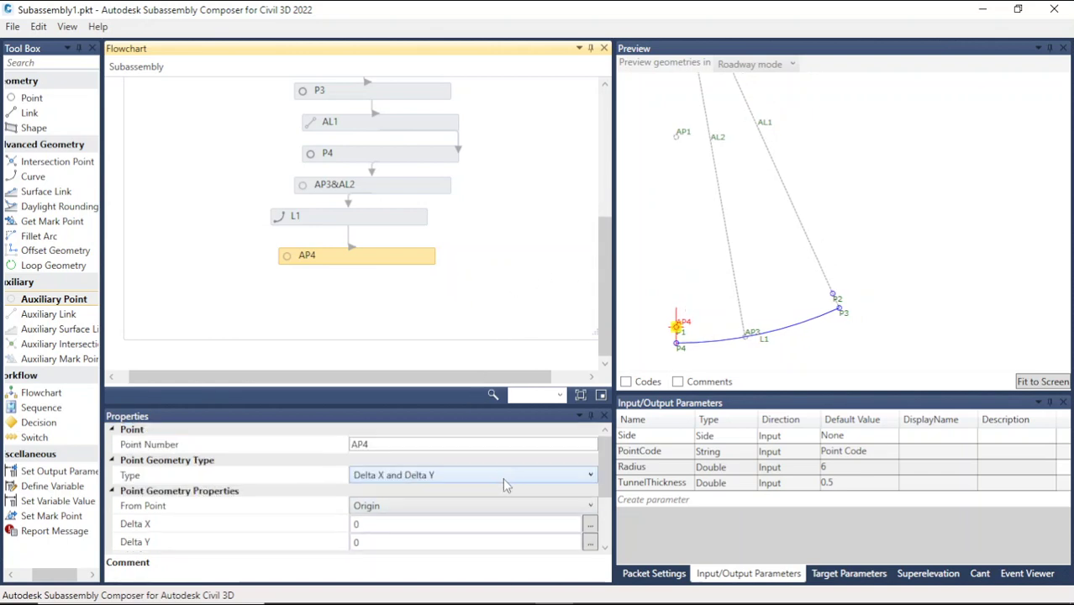
left_click(905, 261)
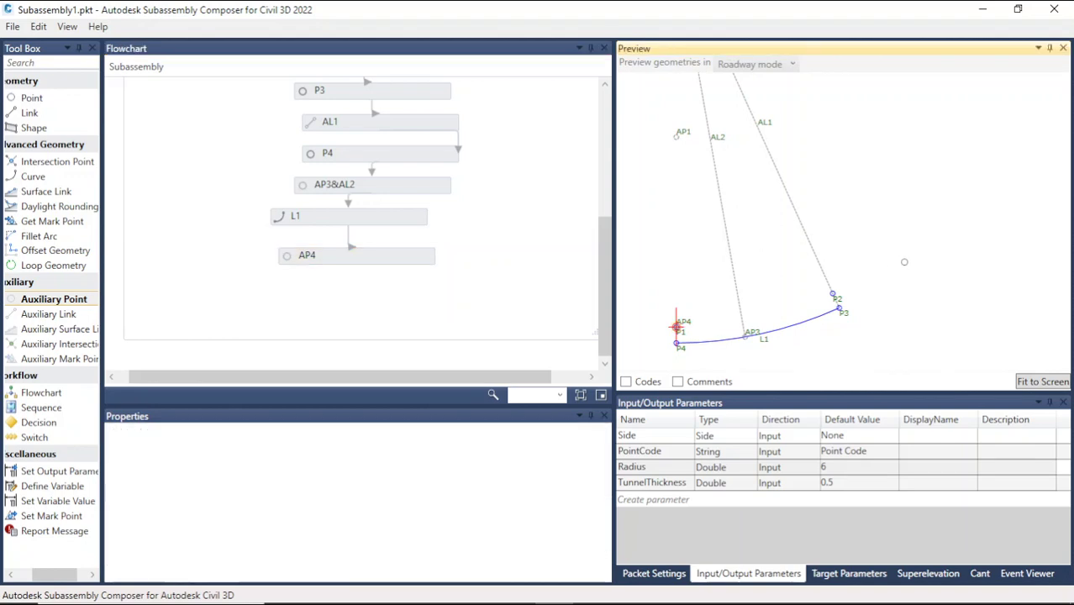
left_click(834, 296)
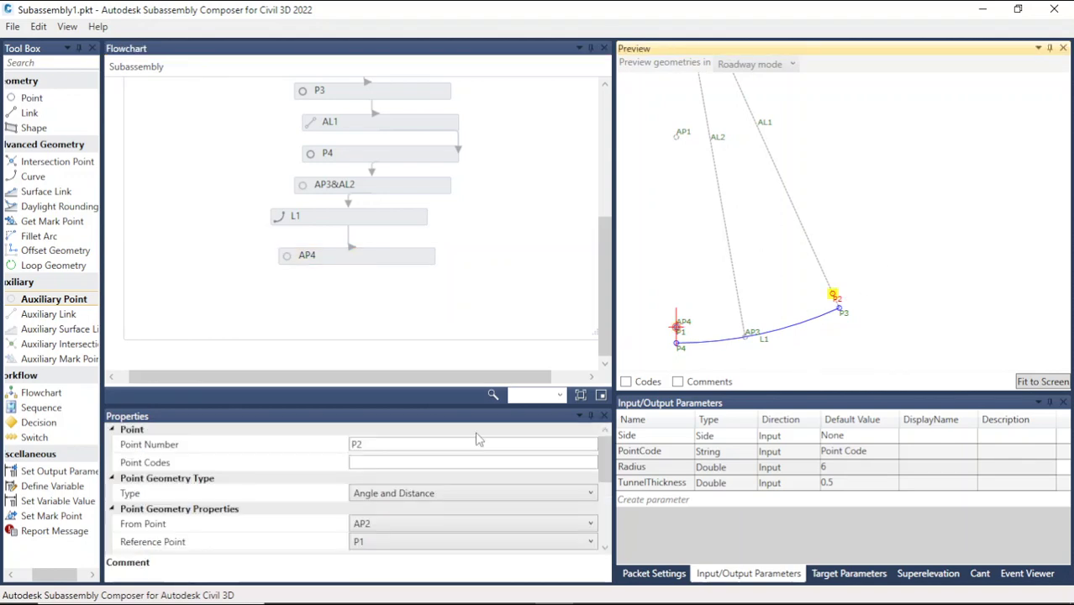
left_click(305, 260)
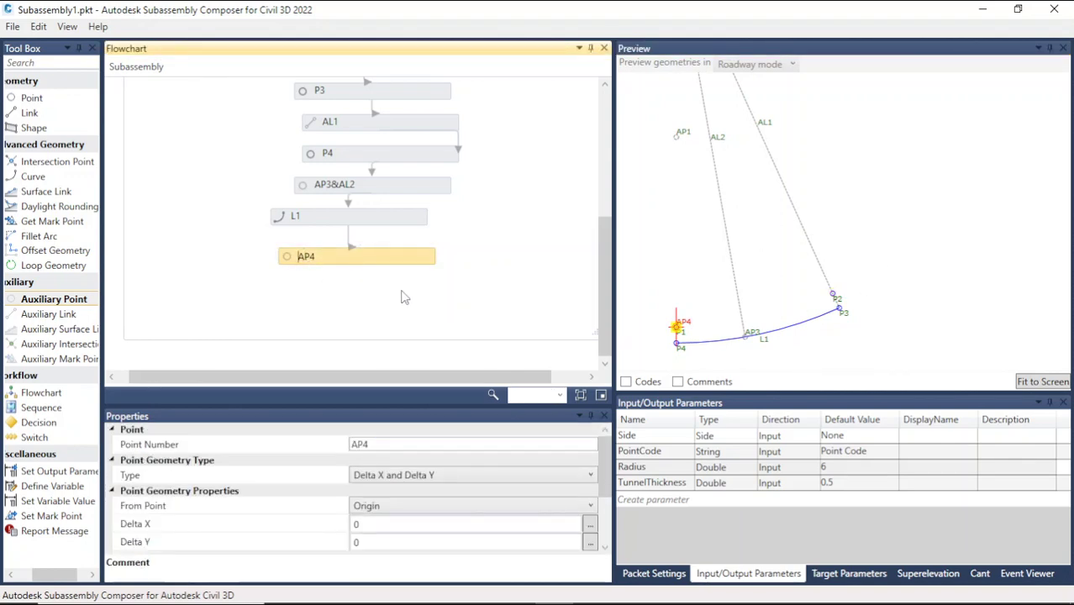
left_click(422, 476)
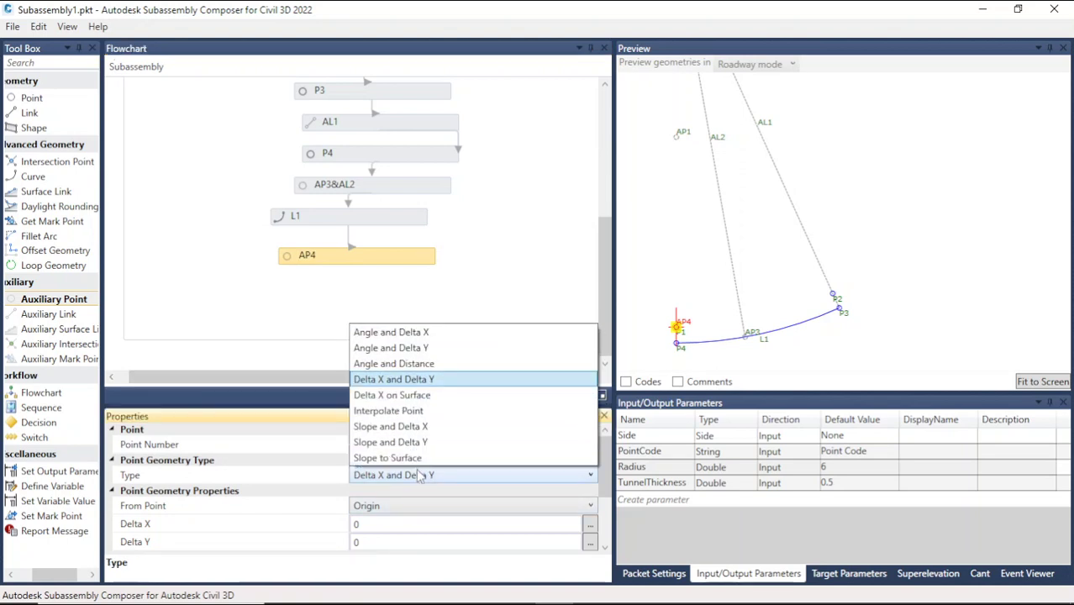
left_click(394, 363)
Set AP4's From Point to AP1 and its Reference Point to P1.
left_click(399, 507)
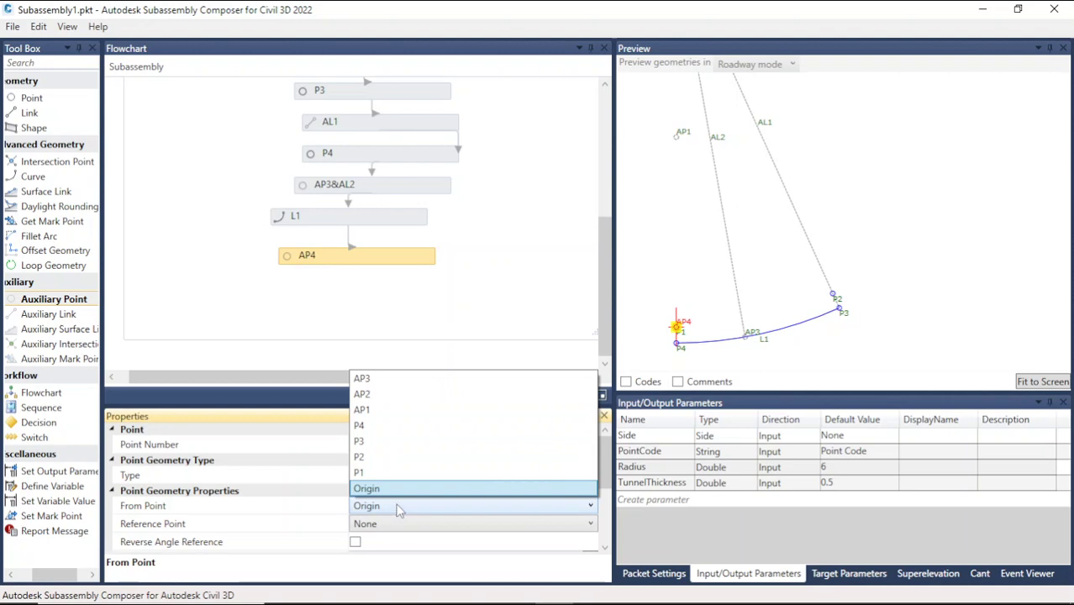
left_click(378, 409)
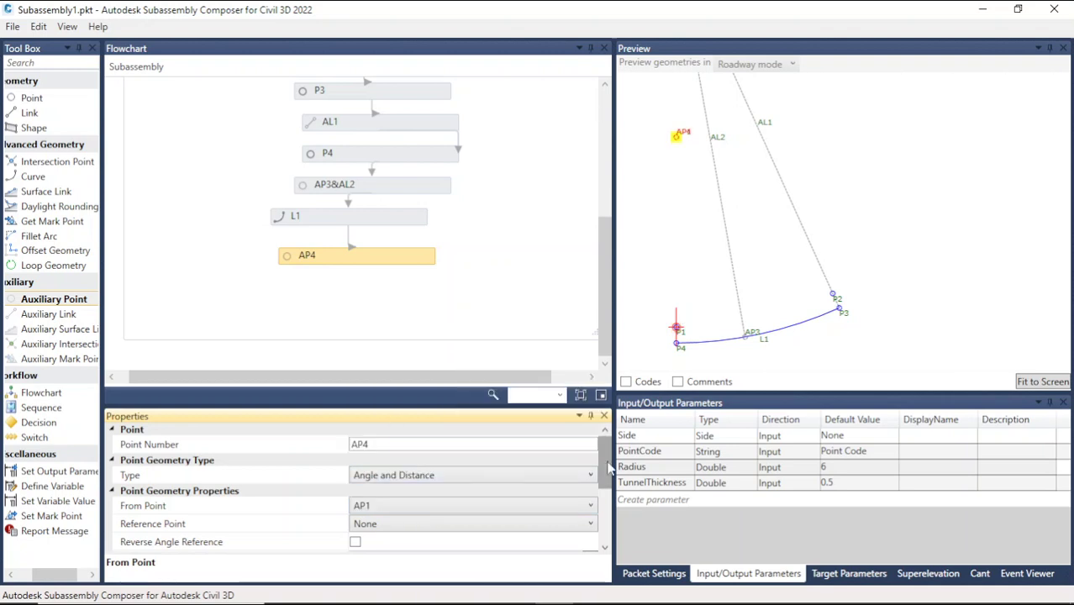
left_click_drag(608, 470, 607, 488)
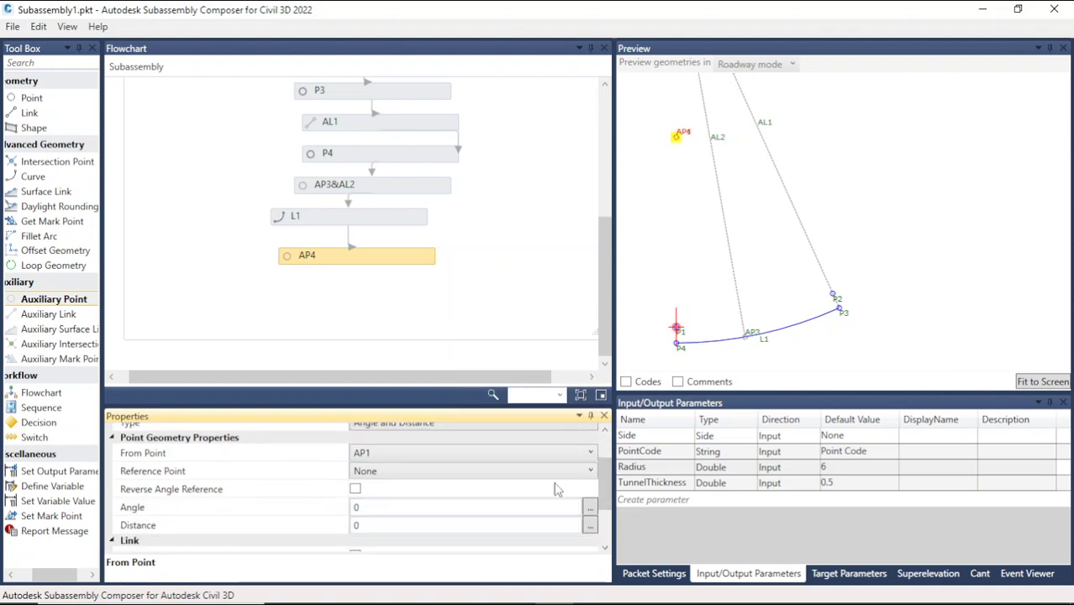
left_click(446, 473)
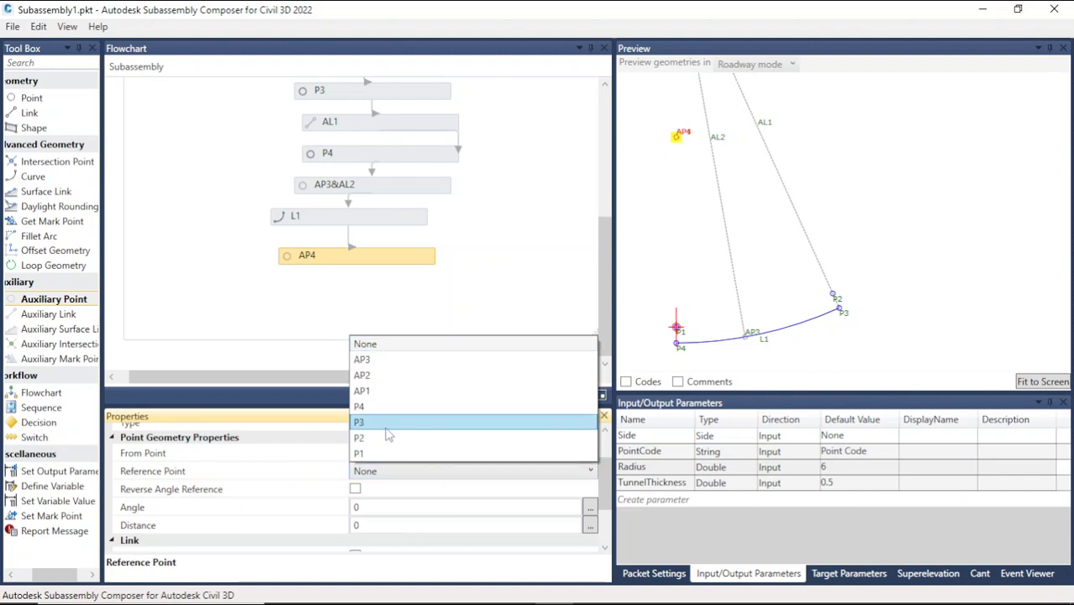
left_click(381, 455)
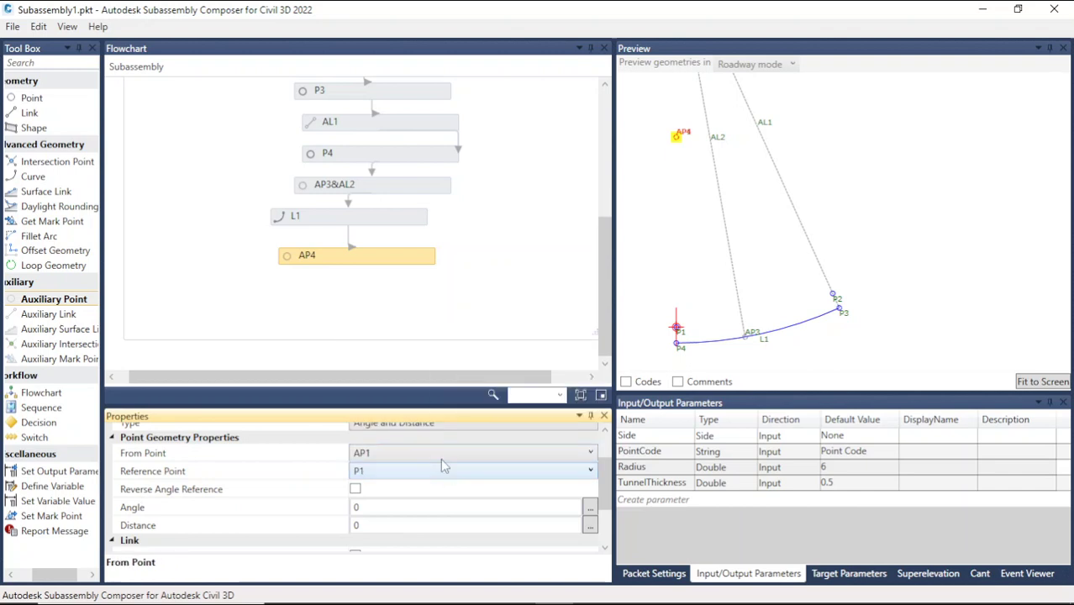
Set AP4's Angle to 45 and its Distance to the expression Radius+5, and check its position in the preview.
left_click(383, 509)
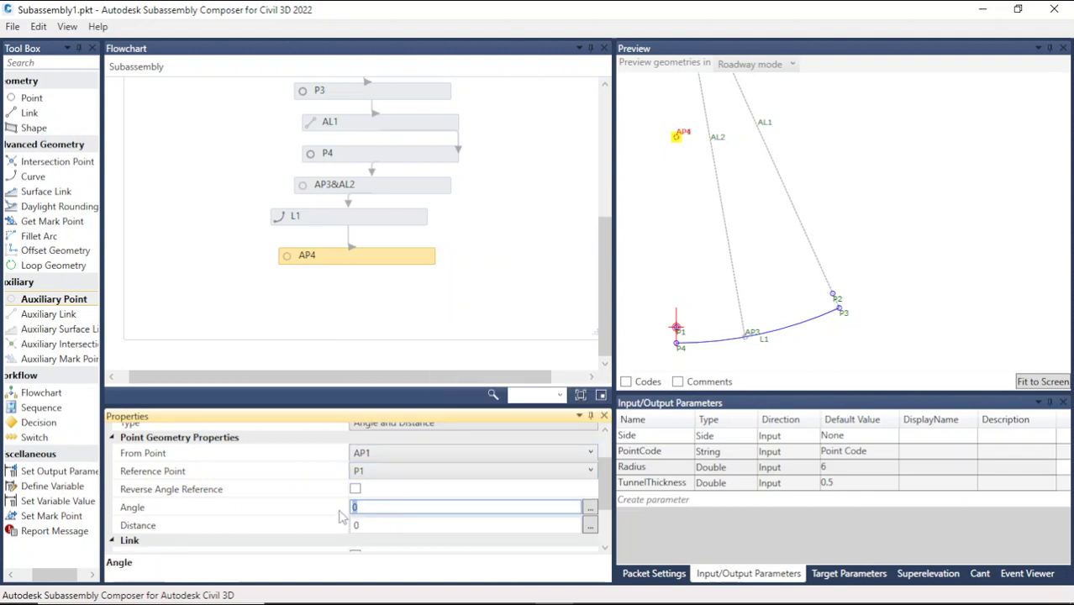
type("45")
left_click(367, 524)
double_click(656, 467)
key("ctrl+c")
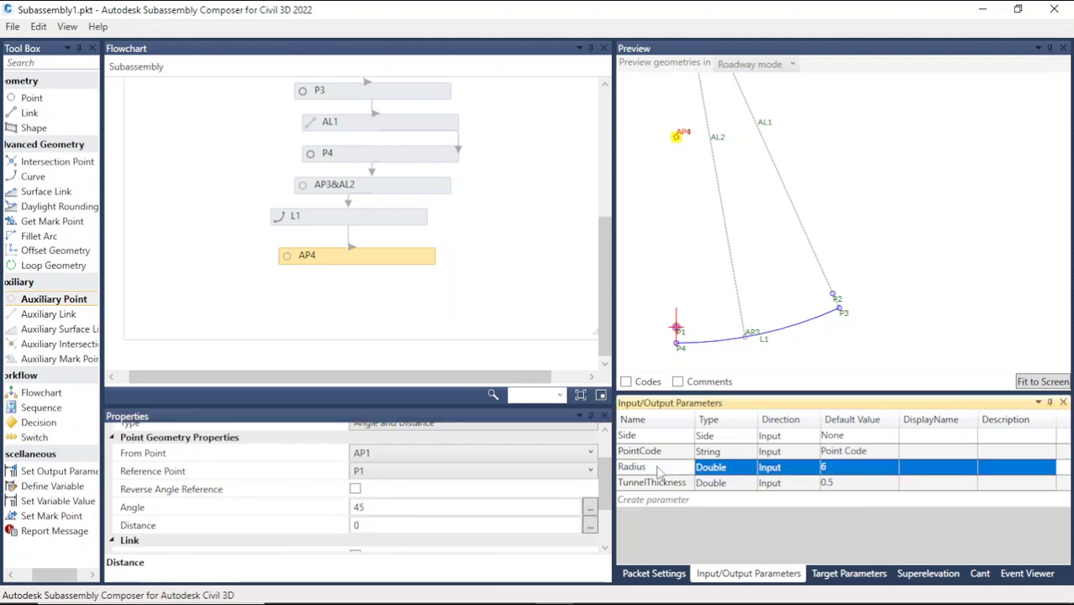
left_click(370, 525)
left_click_drag(358, 524, 324, 530)
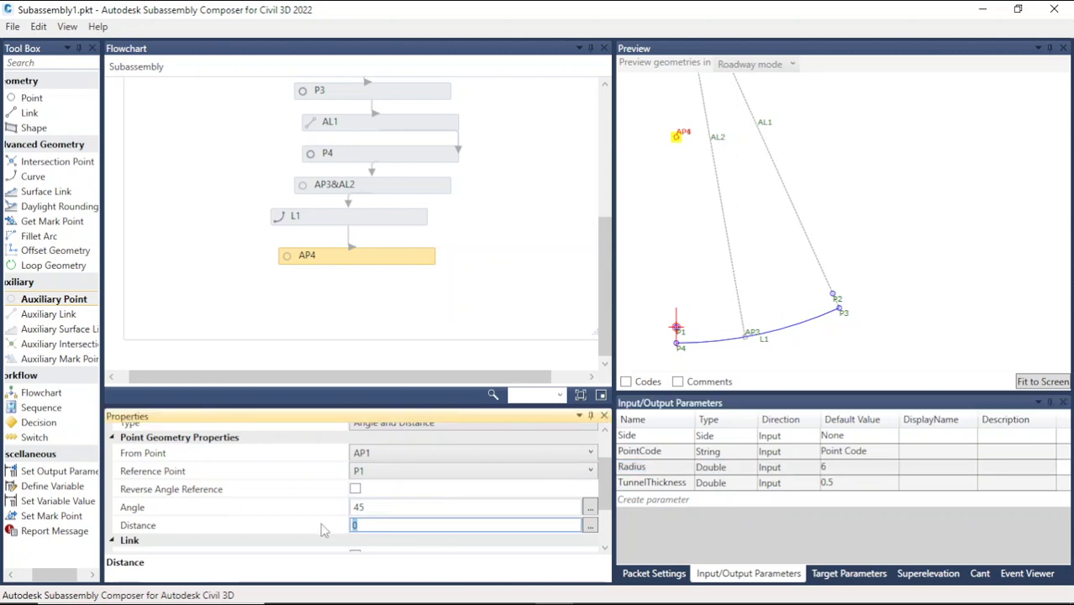
key("ctrl+v")
left_click(513, 493)
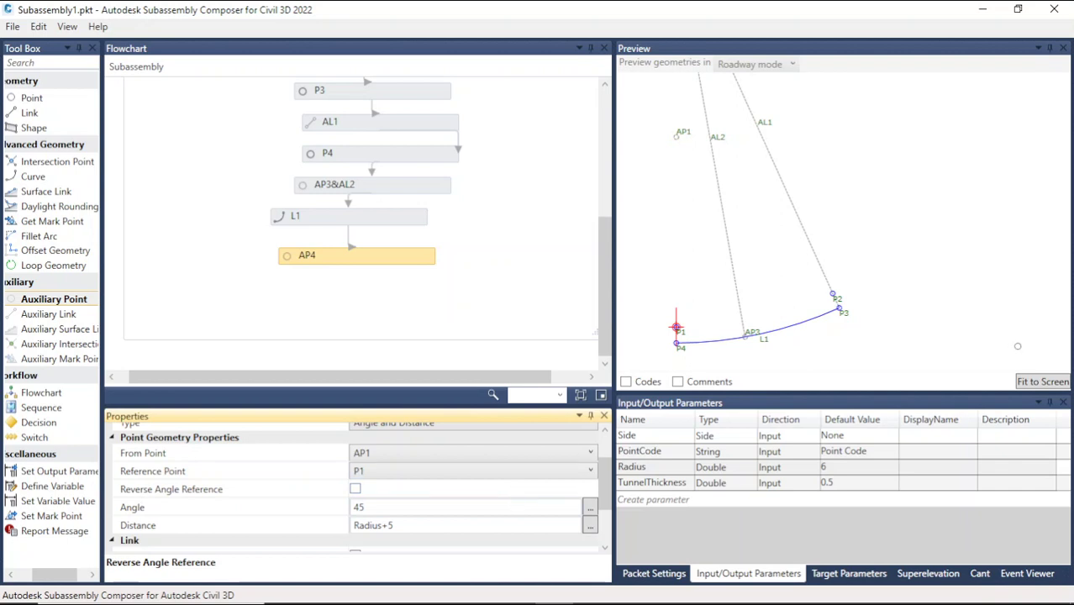
left_click(1032, 381)
scroll(949, 366, "up", 3)
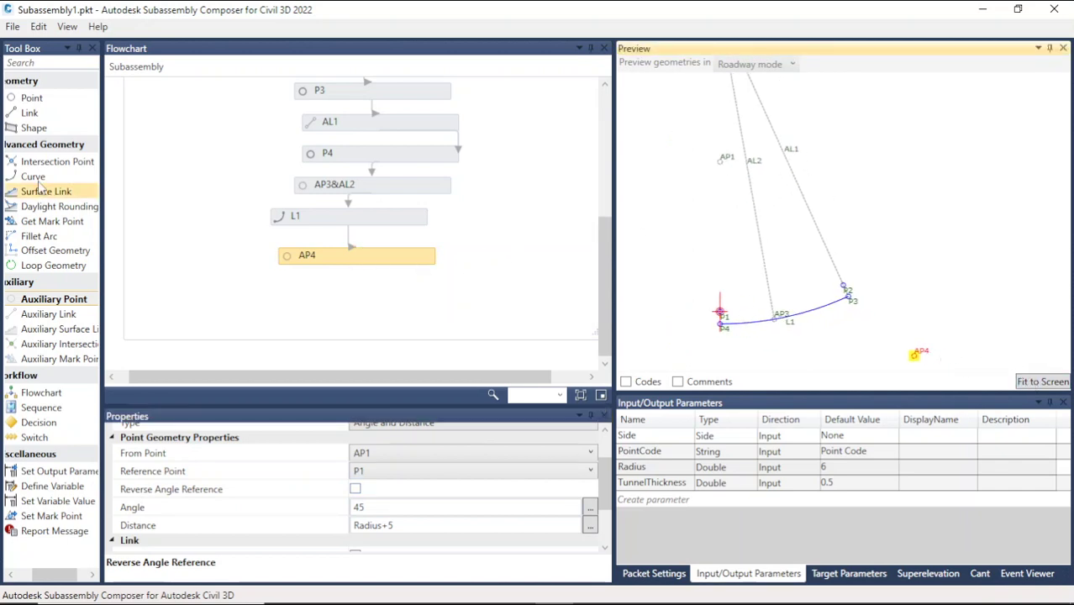
Add an auxiliary link after AP4 running from AP1 to AP4, and check where it passes P2 and P3.
left_click(60, 314)
left_click(372, 300)
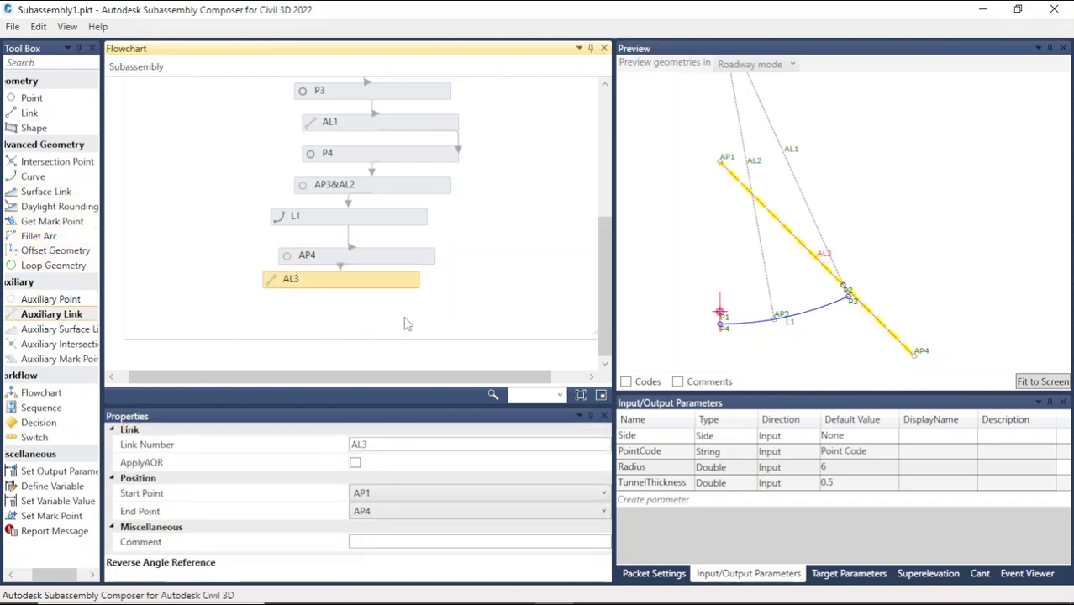
scroll(896, 265, "up", 5)
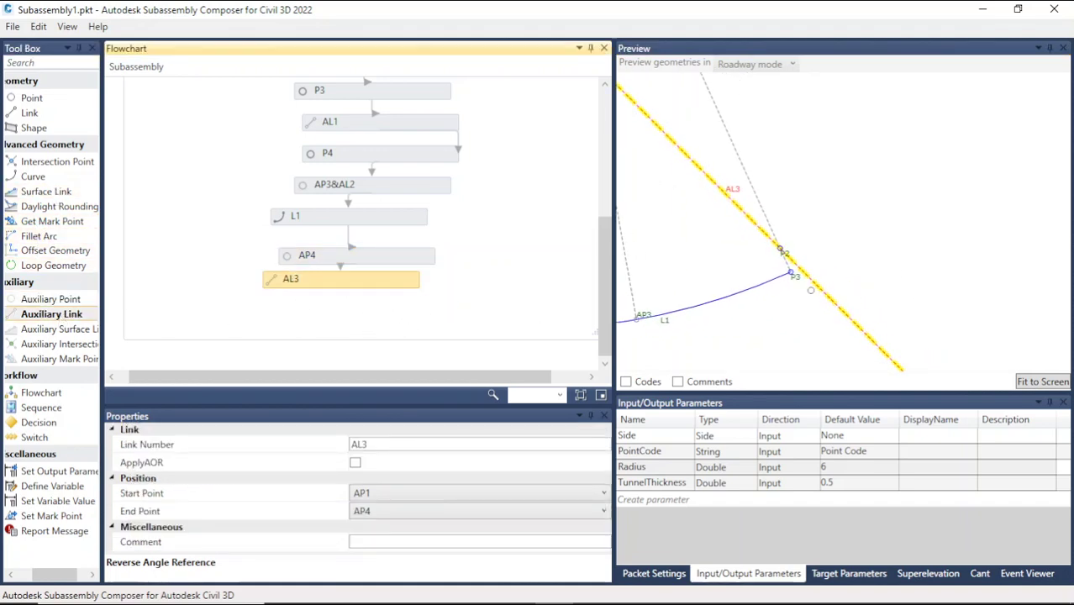
left_click(862, 241)
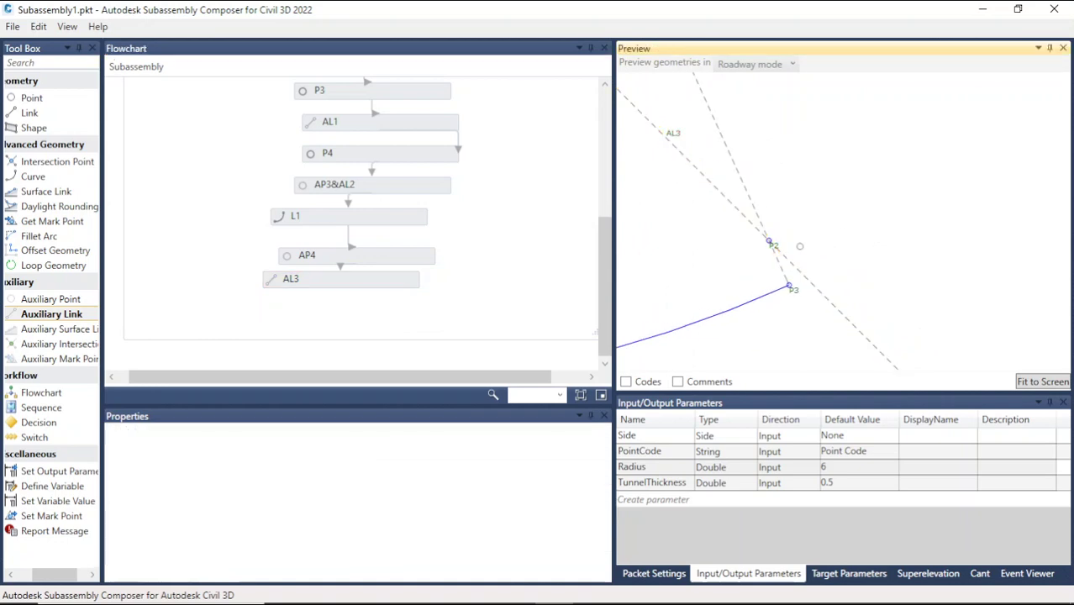
Switch to Civil 3D and draw a horizontal polyline below and outside the tunnel section's lower-right corner.
left_click(515, 596)
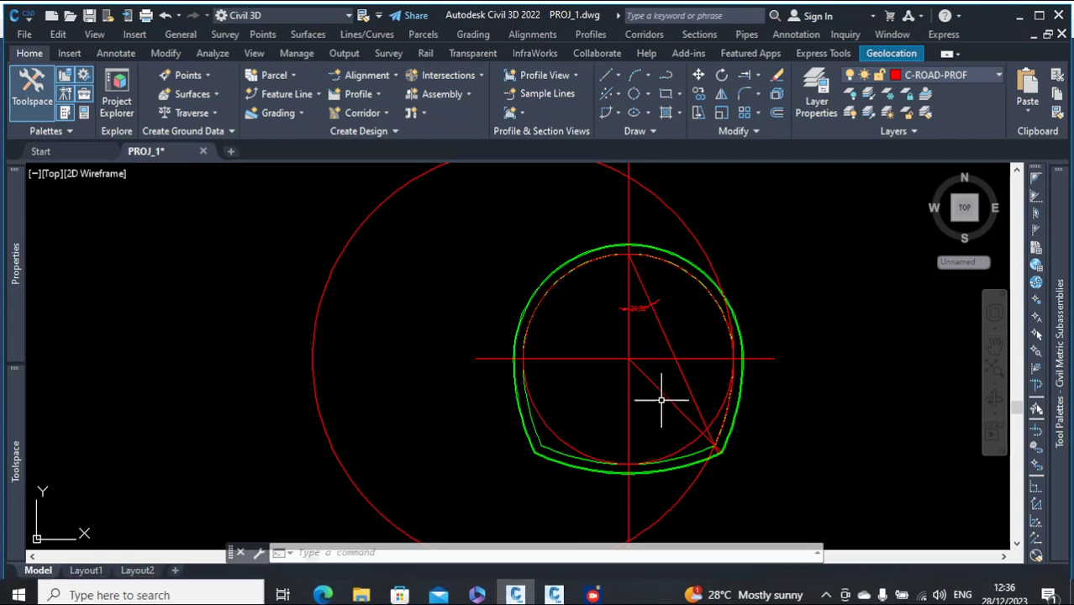
scroll(662, 401, "up", 5)
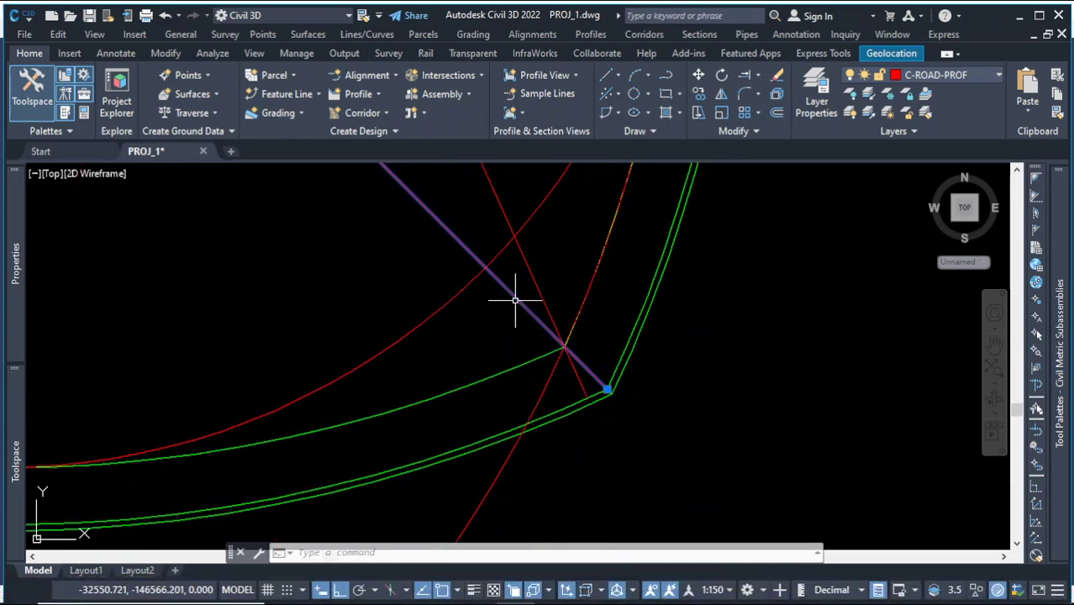
scroll(634, 301, "down", 3)
left_click(665, 76)
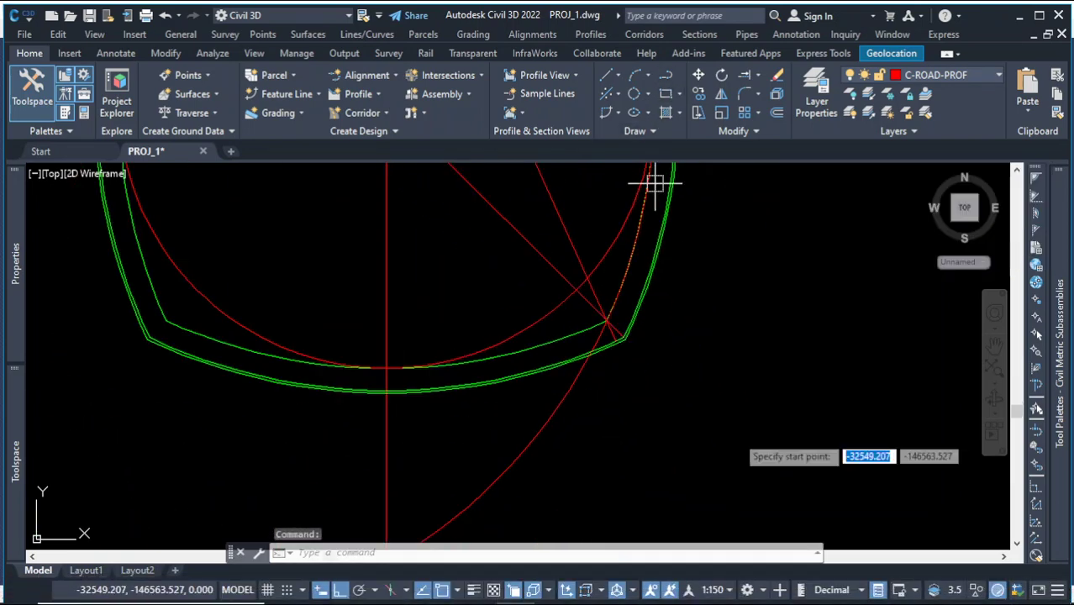
left_click(622, 490)
scroll(575, 359, "down", 3)
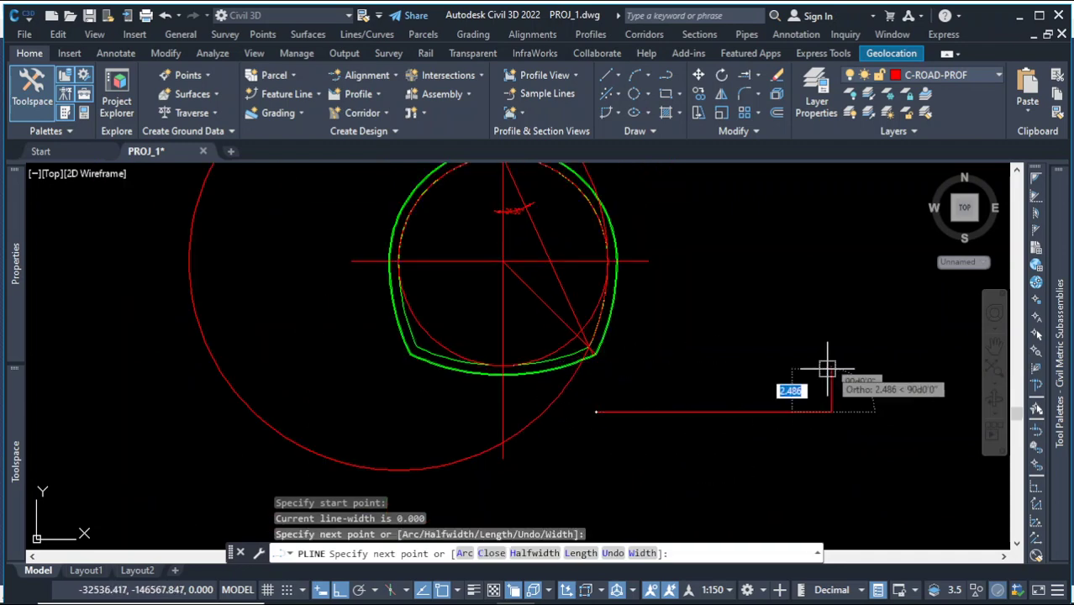
key("Escape")
Extend the diagonal line from the inner circle's centre down to the new horizontal polyline.
left_click(643, 383)
left_click(623, 451)
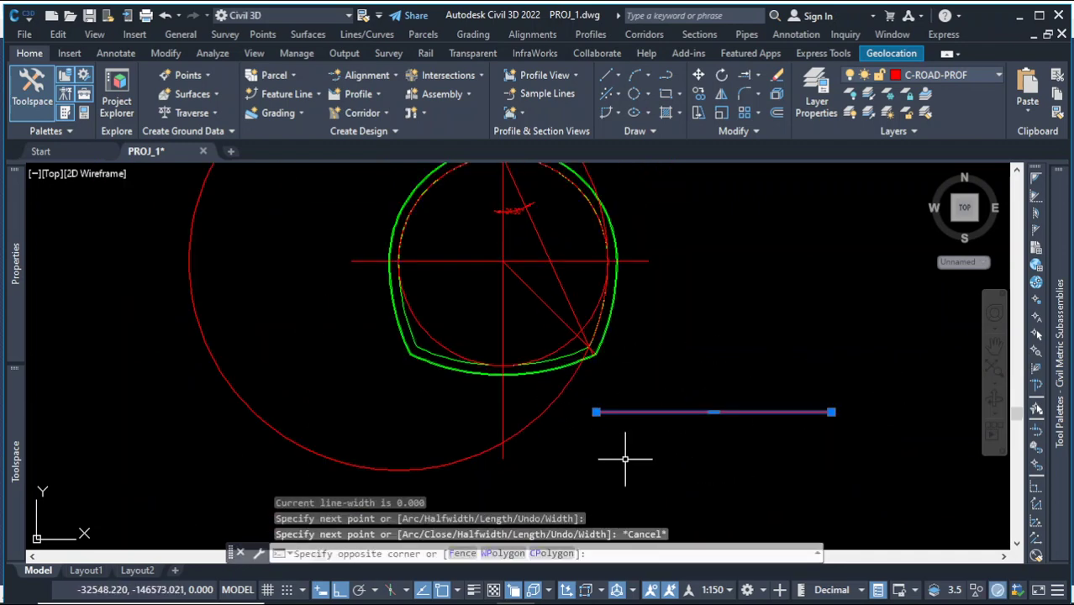
left_click(746, 77)
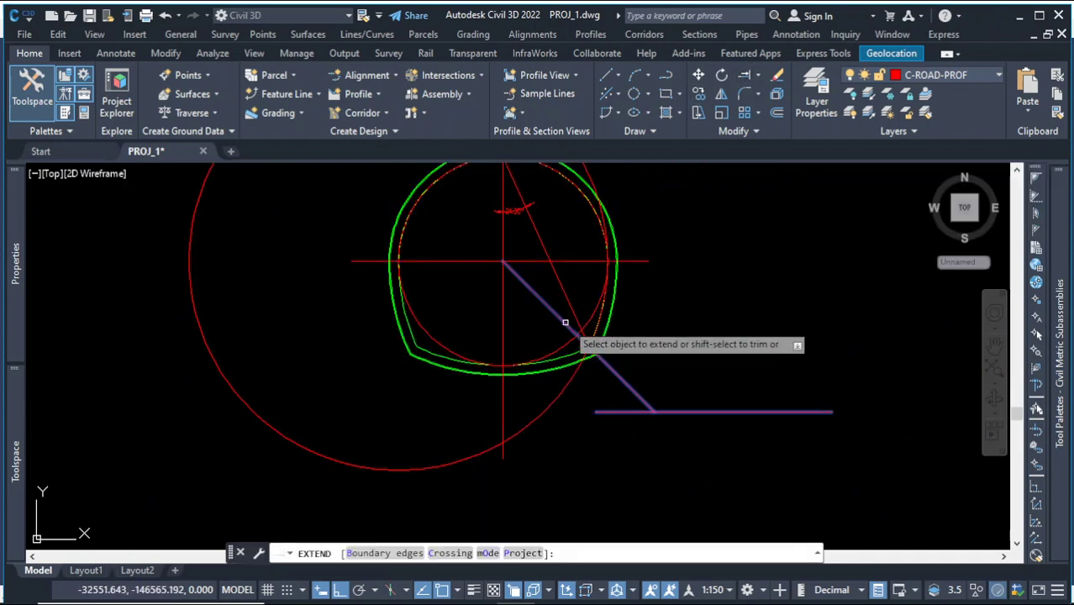
left_click(571, 330)
key("Escape")
Examine where the extended diagonal crosses the tunnel's inner and outer corners, switch back to Subassembly Composer, and compare with AL3 near P2 and P3.
scroll(597, 378, "up", 4)
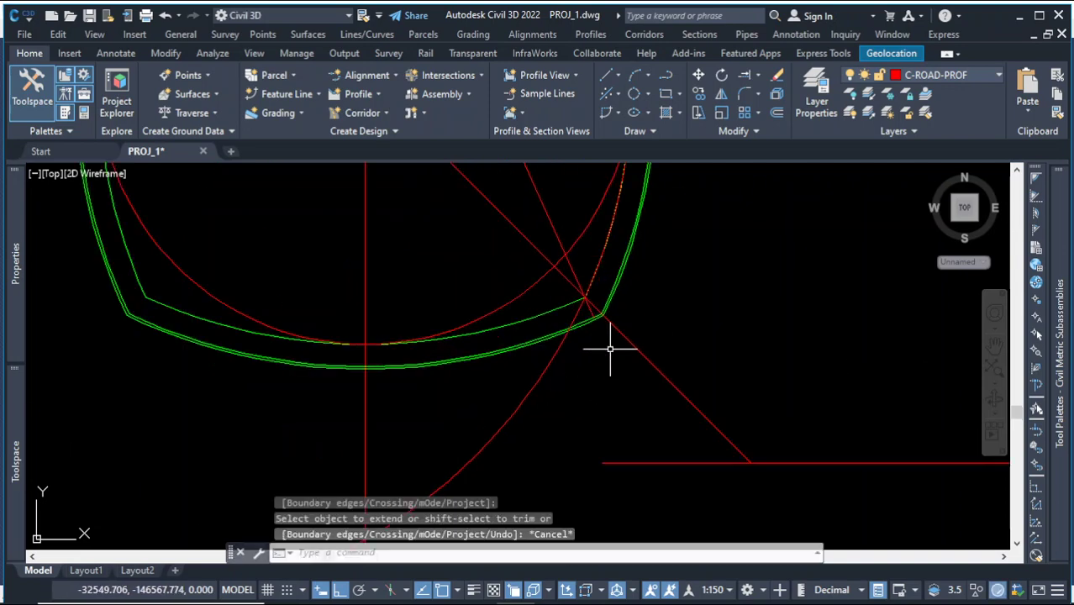
scroll(588, 286, "up", 5)
scroll(616, 300, "down", 6)
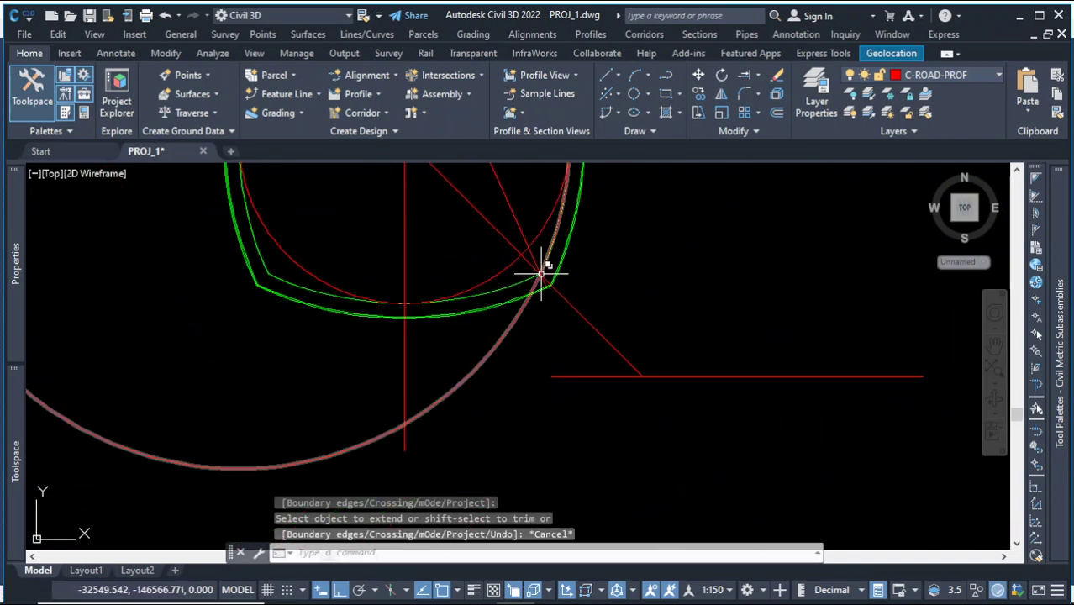
scroll(544, 307, "up", 6)
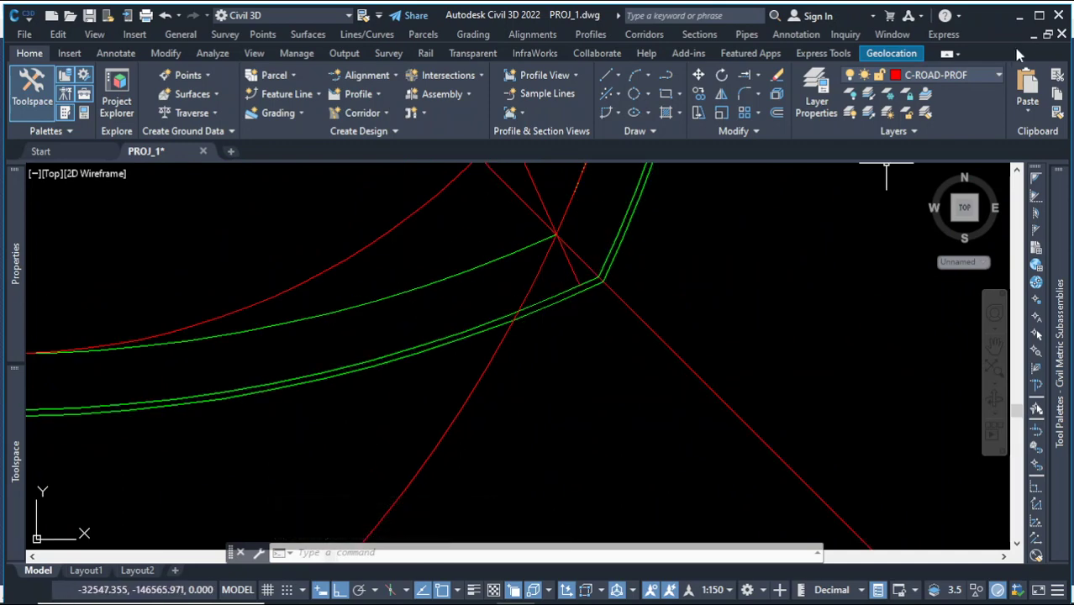
left_click(1020, 16)
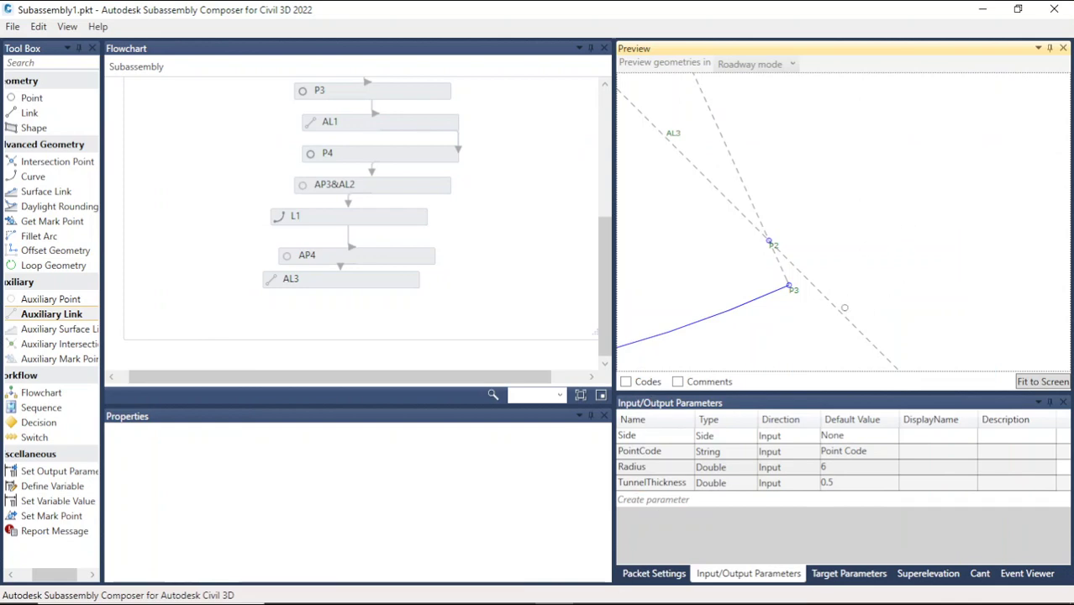
scroll(858, 276, "down", 1)
scroll(829, 278, "up", 2)
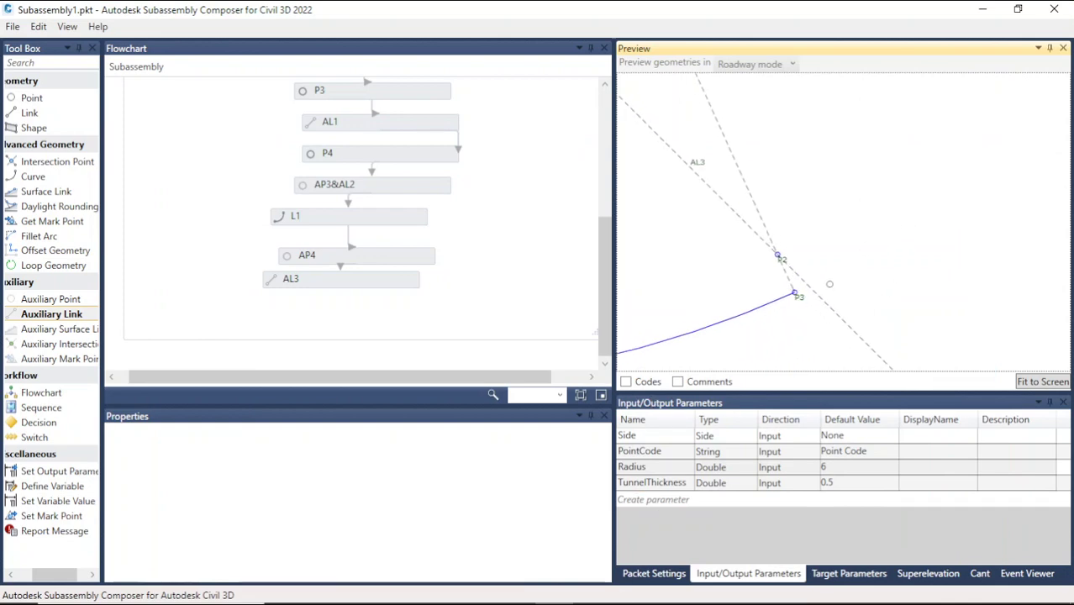
scroll(773, 254, "down", 3)
scroll(840, 311, "up", 2)
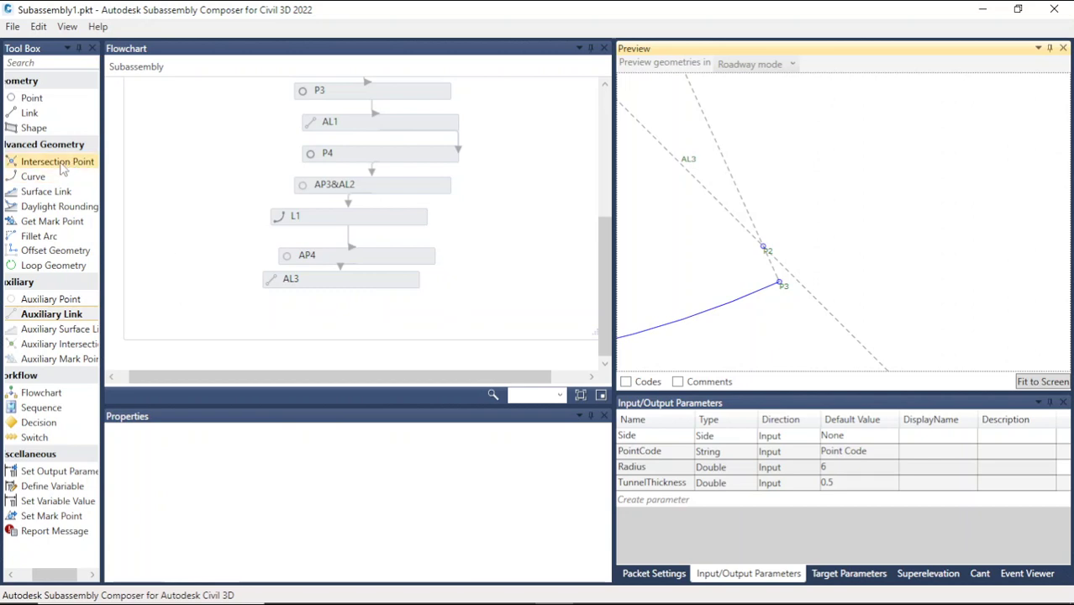
Add a TwoLinks intersection point after AL3, with L1 as Link 1 and AL3 as Link 2.
left_click_drag(68, 166, 356, 326)
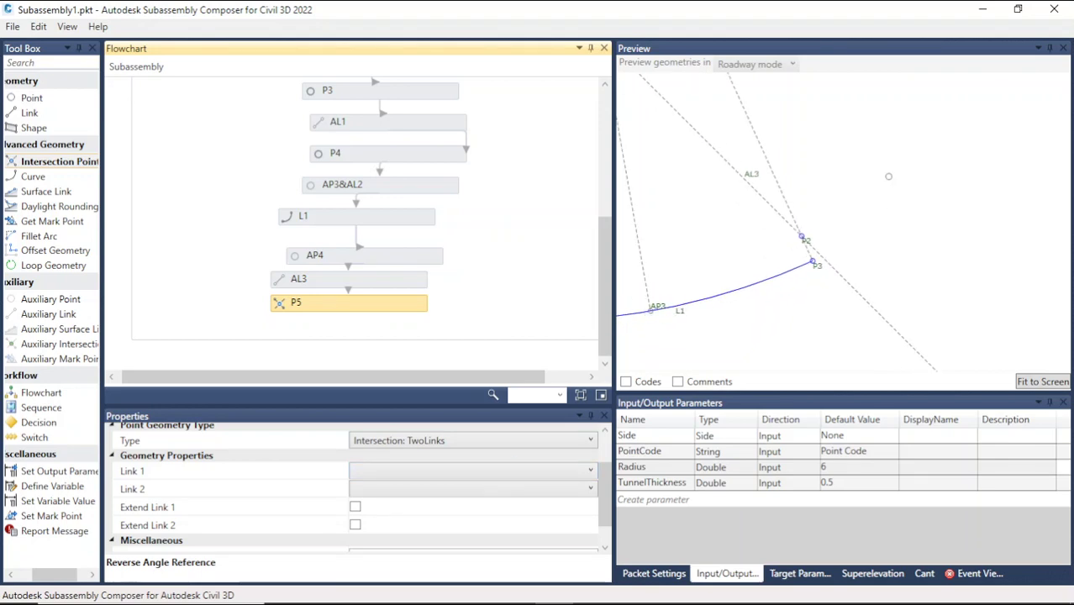
left_click(421, 475)
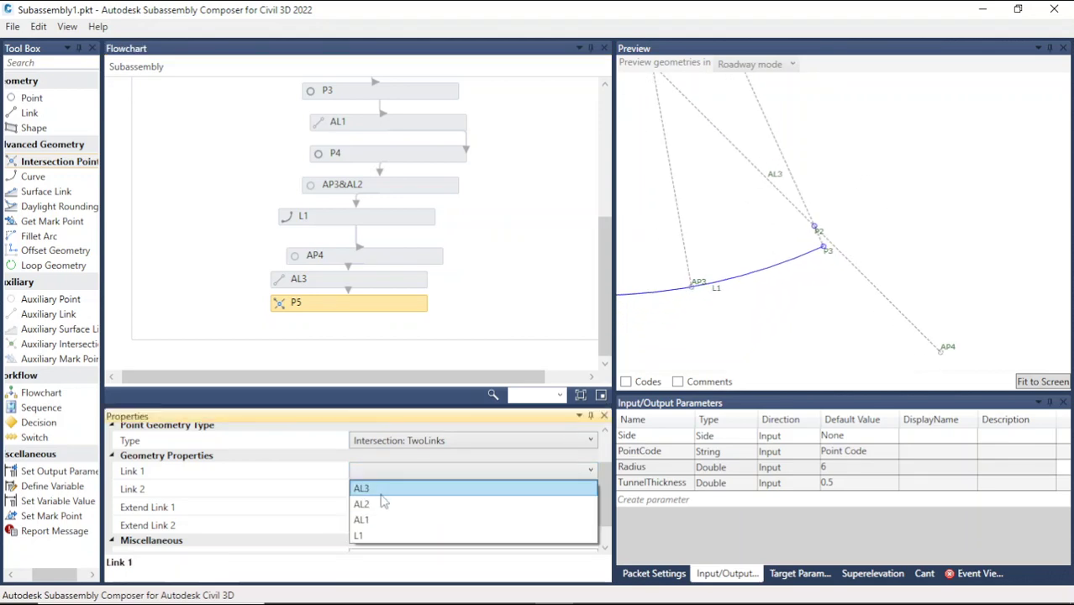
left_click(383, 535)
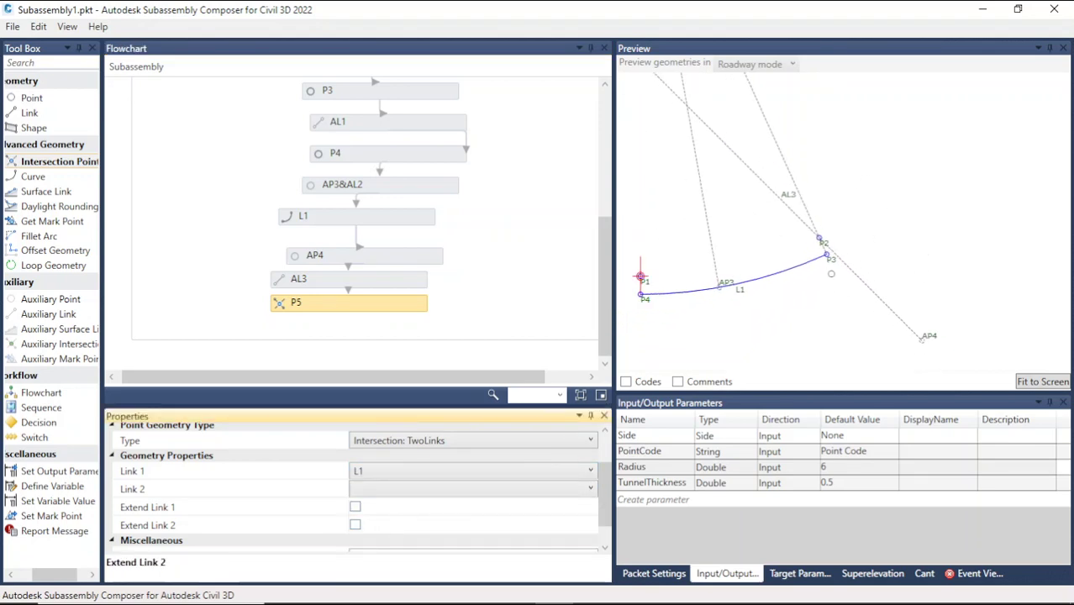
left_click(507, 494)
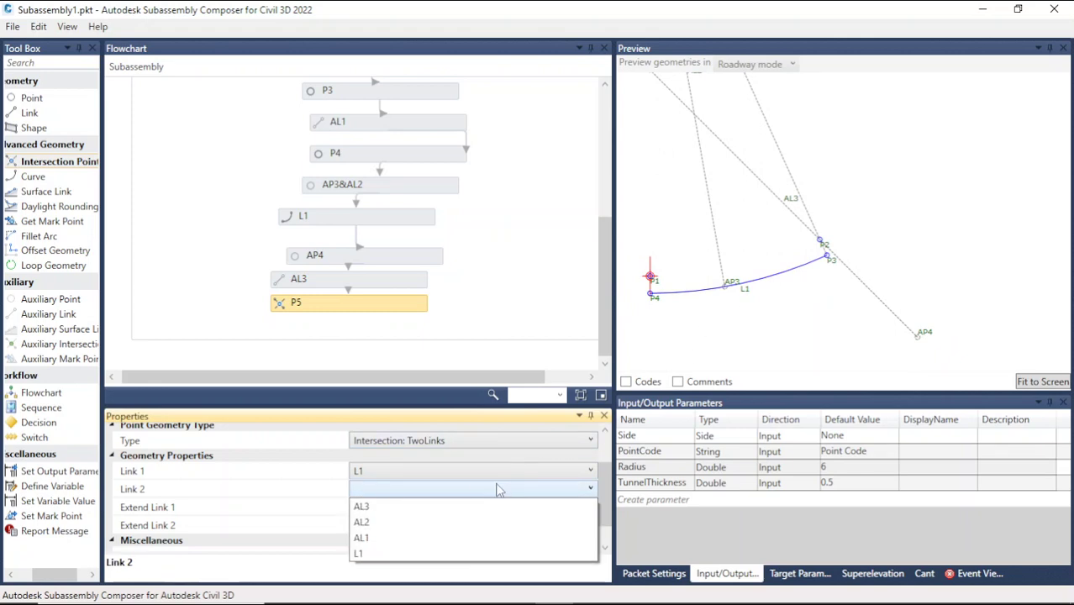
left_click(385, 506)
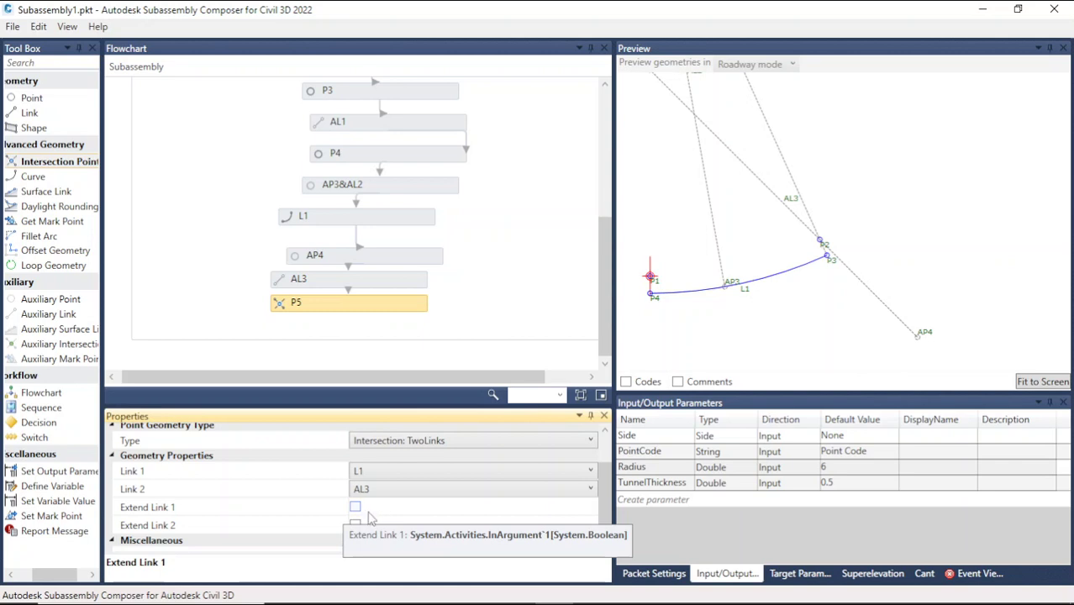
Enable Extend Link 1 for intersection point P5 and check its position on AL3 in the preview.
left_click(355, 508)
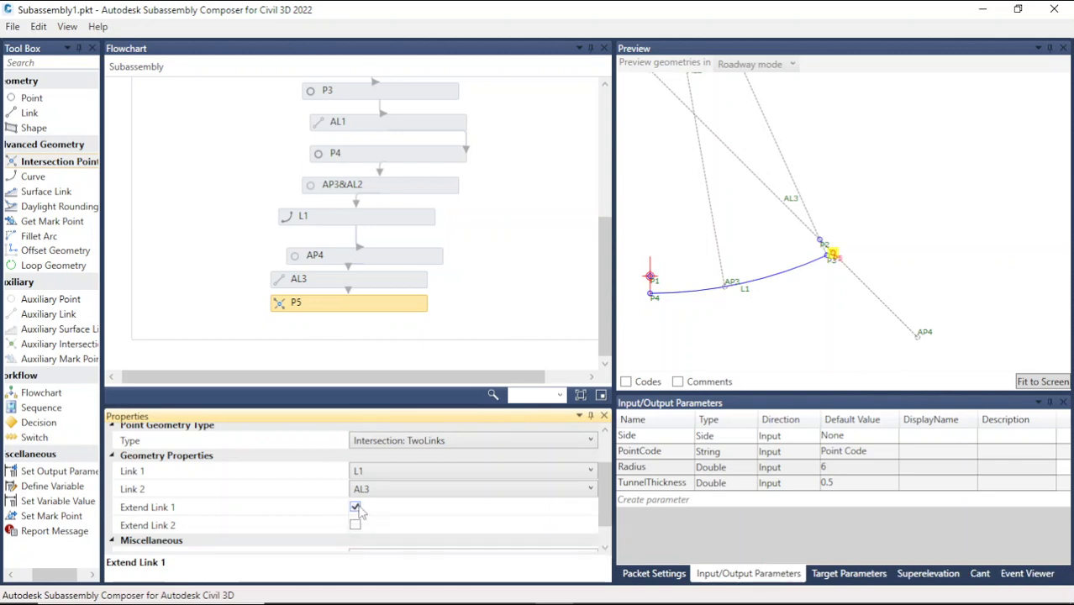
left_click(874, 254)
scroll(861, 249, "up", 10)
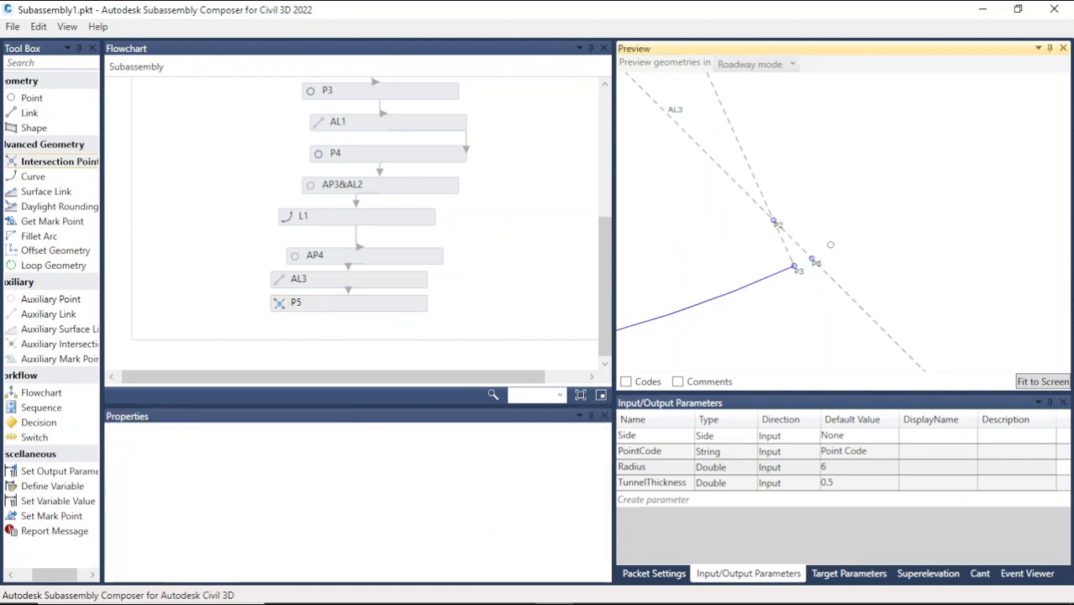
scroll(810, 250, "up", 2)
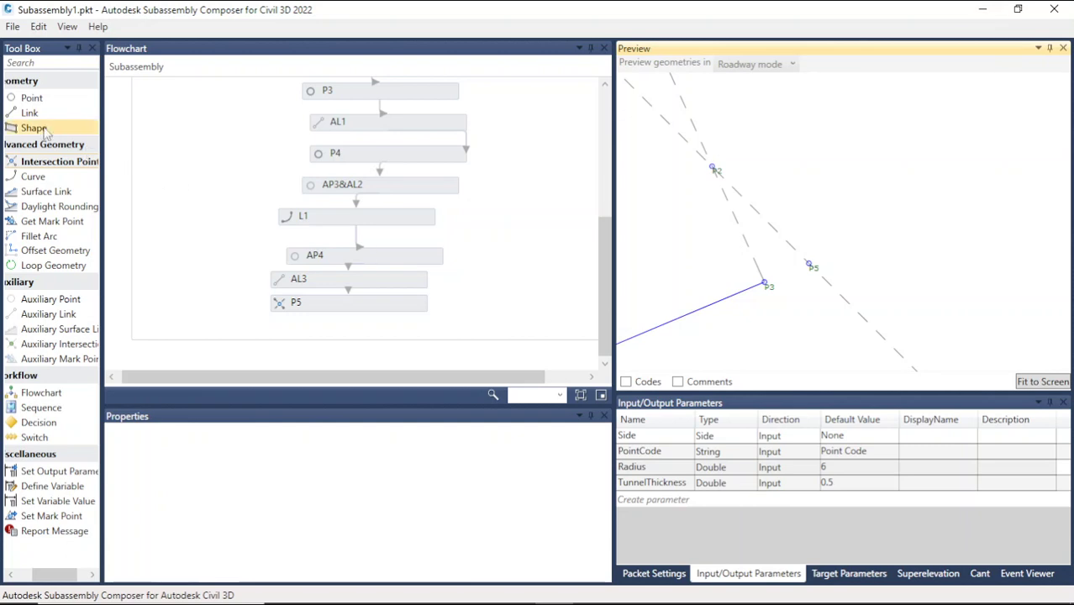
Add a link after P5 and close the flowchart gaps between AP4, AL3, P5 and the new link.
left_click_drag(15, 118, 338, 336)
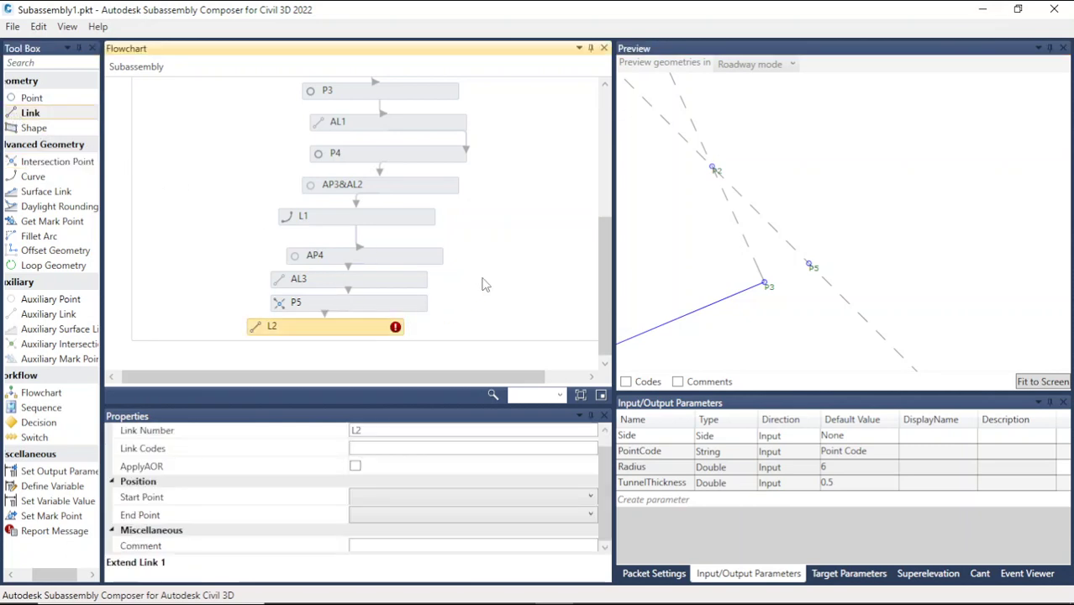
left_click(389, 249)
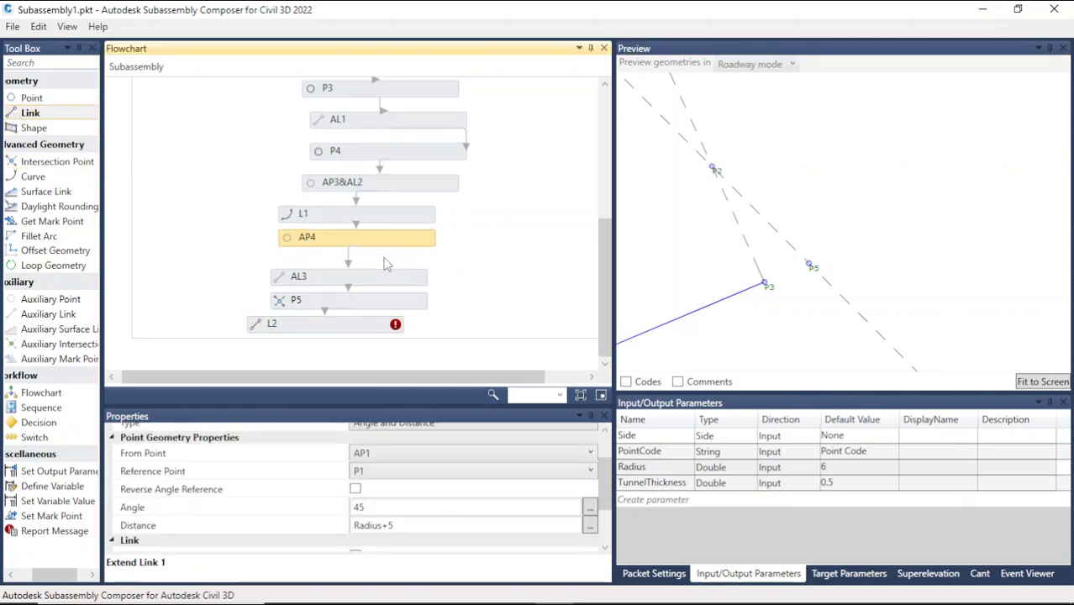
left_click(373, 278)
left_click(362, 288)
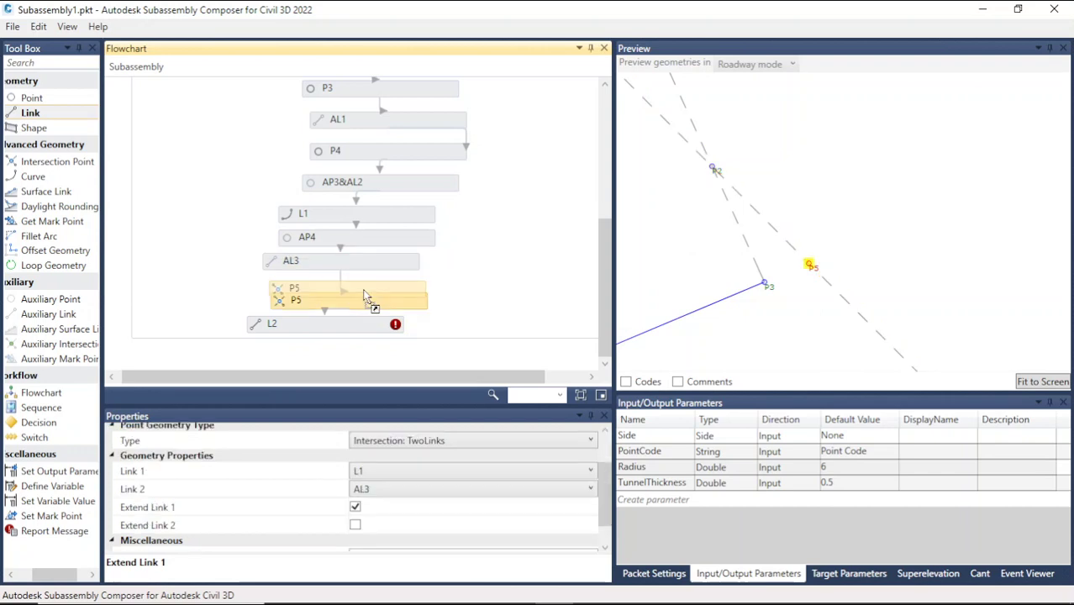
left_click(351, 327)
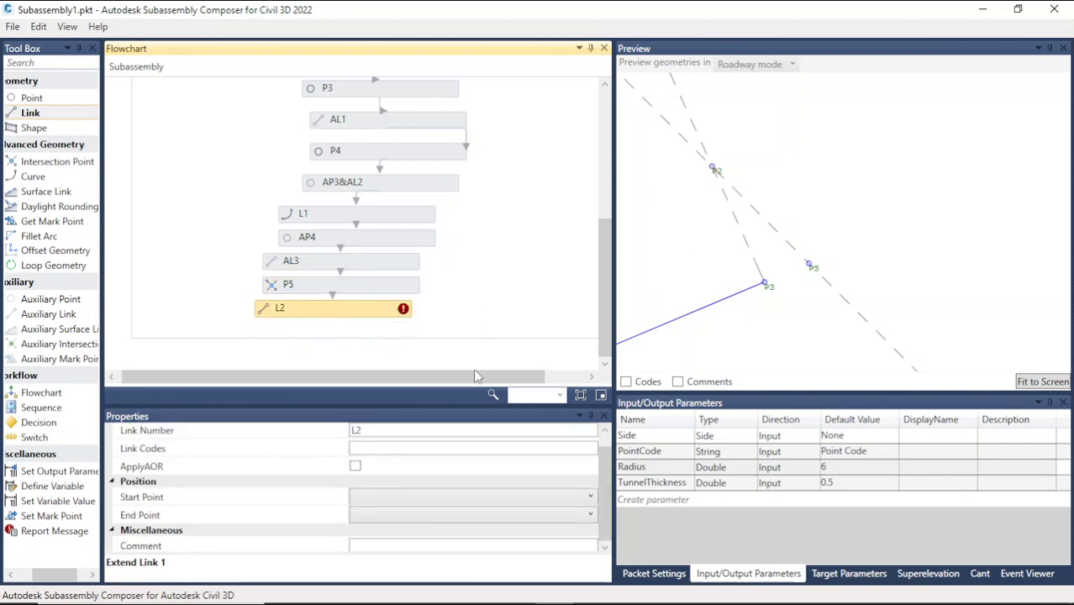
Set link L2's Start Point to P3 and its End Point to P5.
left_click_drag(606, 469, 607, 455)
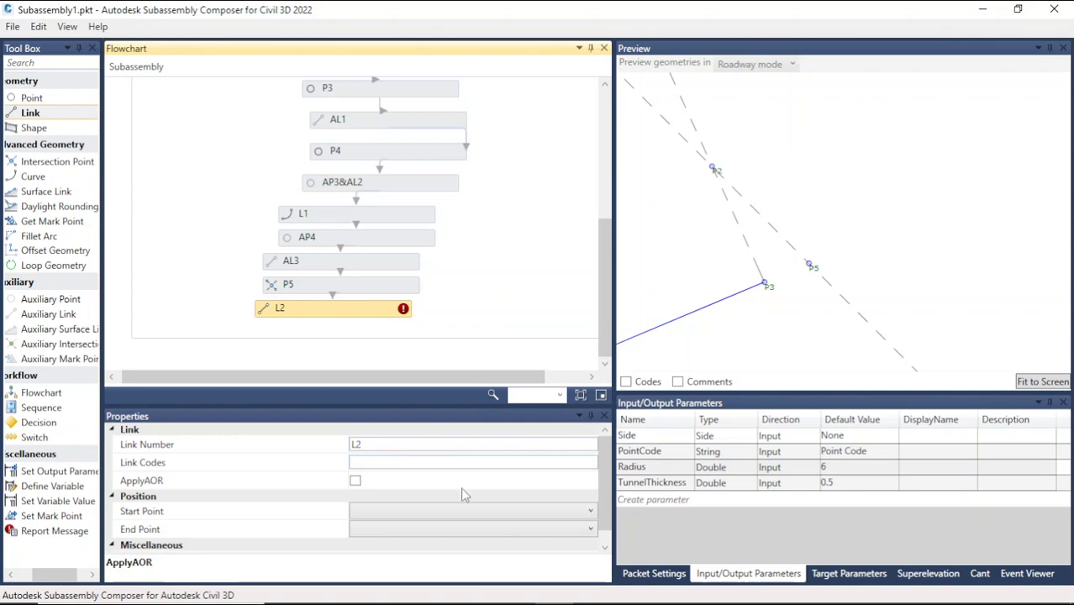
left_click(461, 512)
left_click(386, 556)
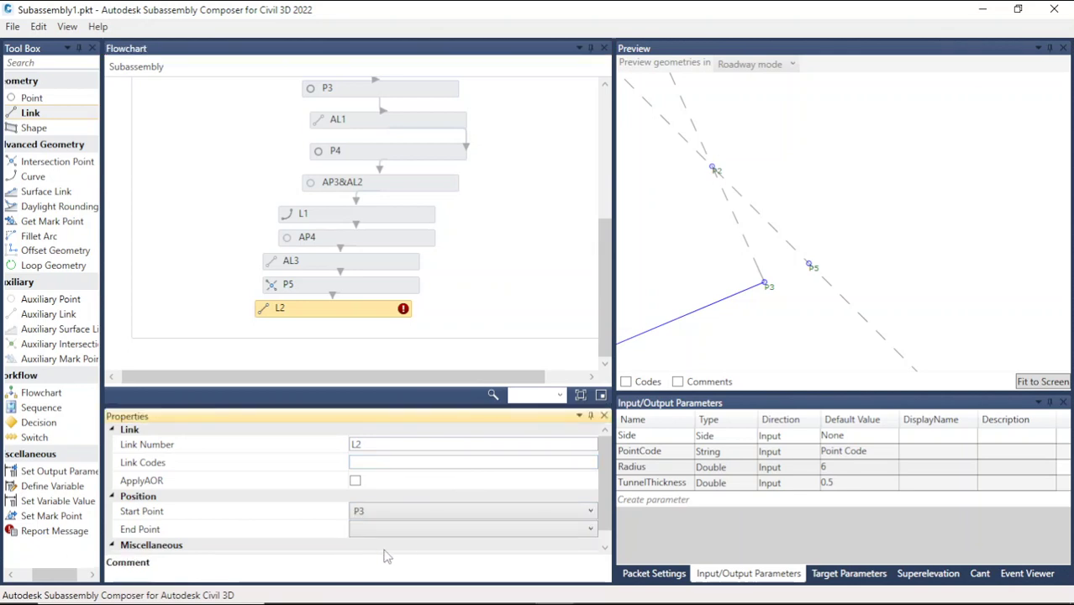
left_click(388, 529)
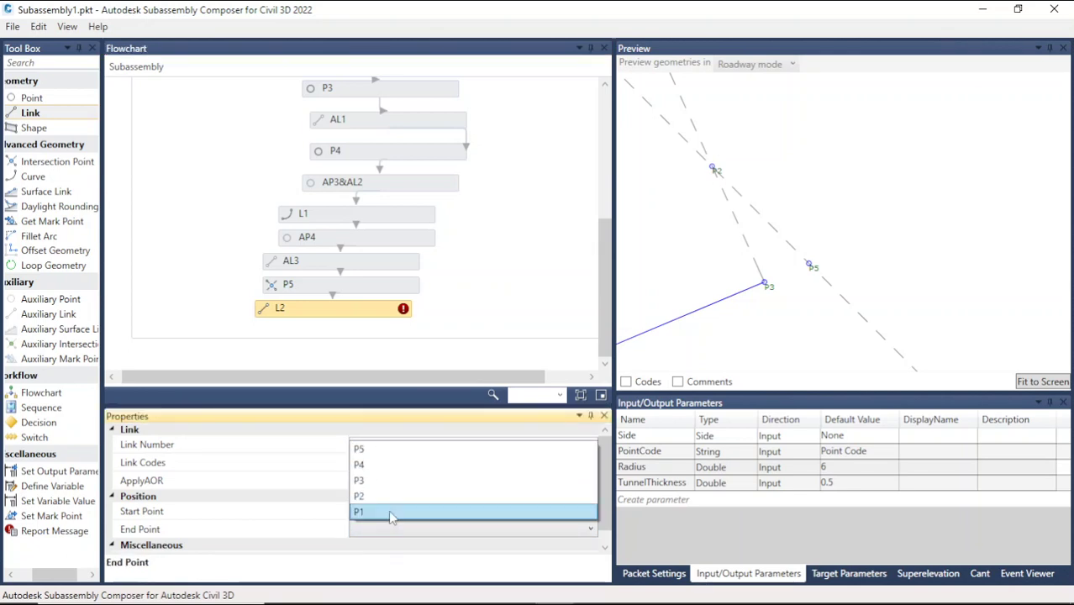
left_click(379, 451)
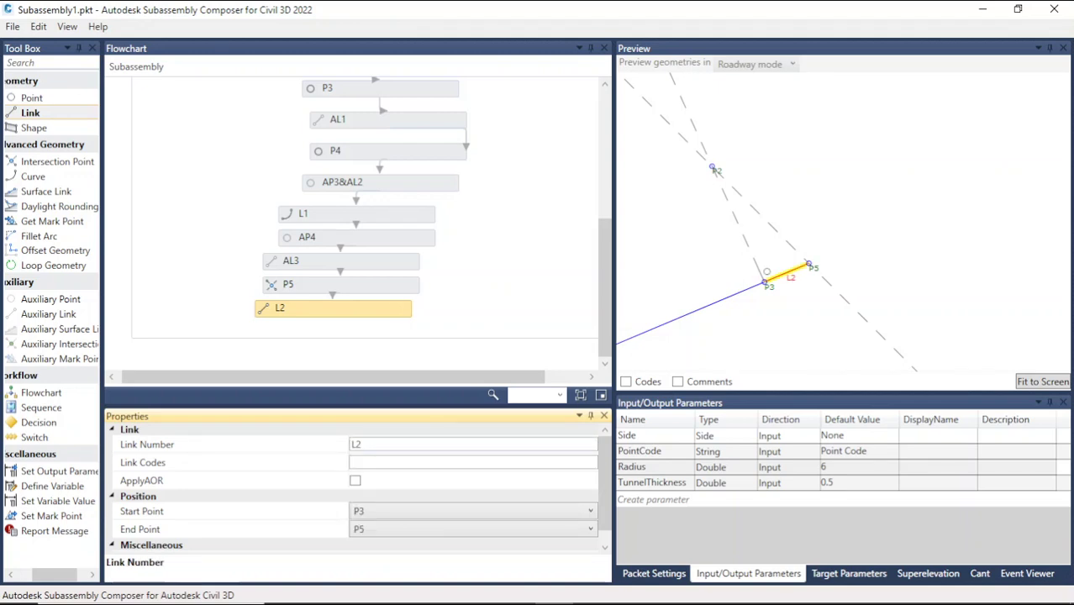
Examine in the preview how link L2 continues curve L1 from P3 to P5, and review the whole run from P4.
left_click(857, 236)
scroll(937, 268, "down", 5)
scroll(896, 261, "up", 3)
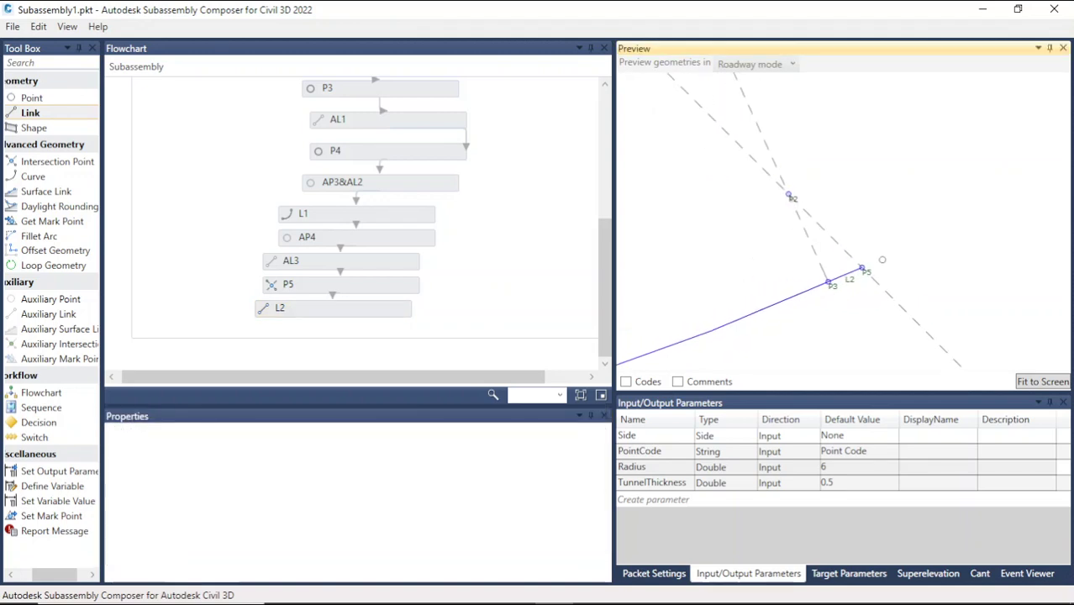
scroll(871, 270, "up", 2)
scroll(878, 264, "down", 8)
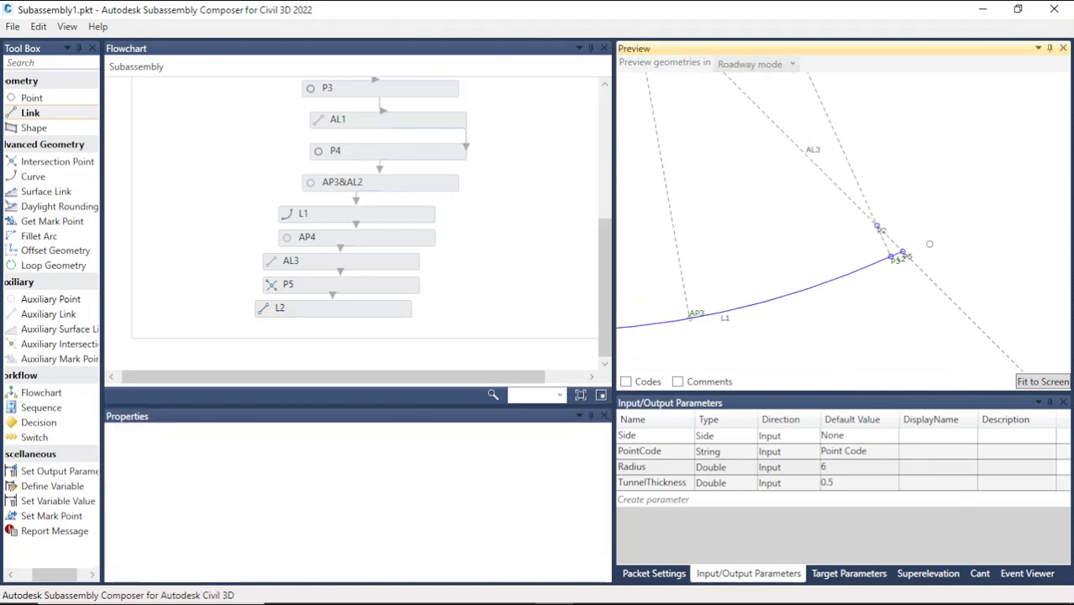
scroll(922, 261, "down", 5)
scroll(814, 281, "up", 3)
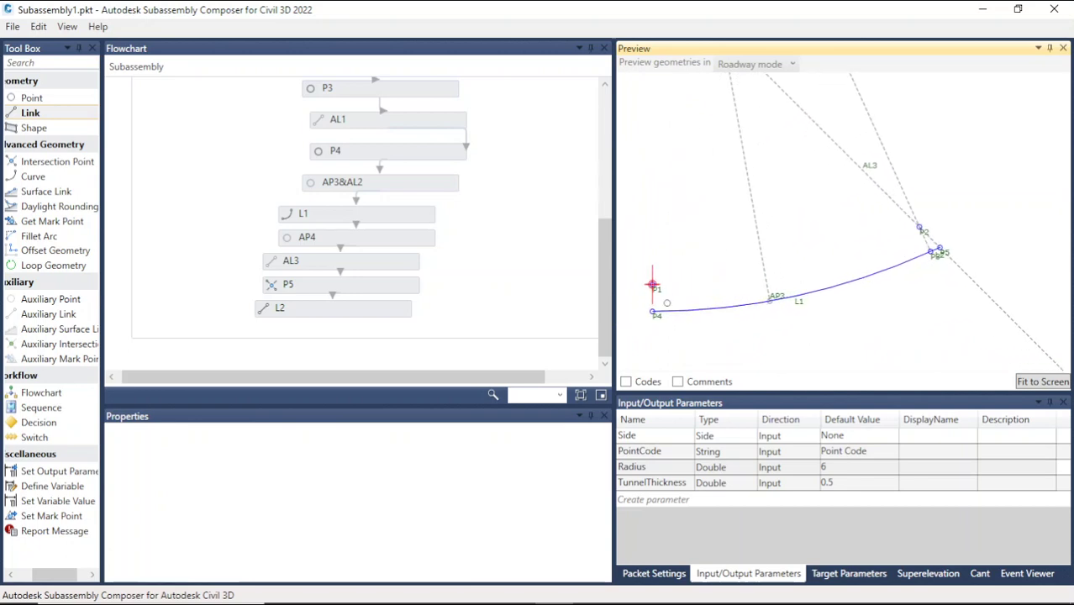
scroll(947, 252, "up", 5)
scroll(965, 220, "down", 2)
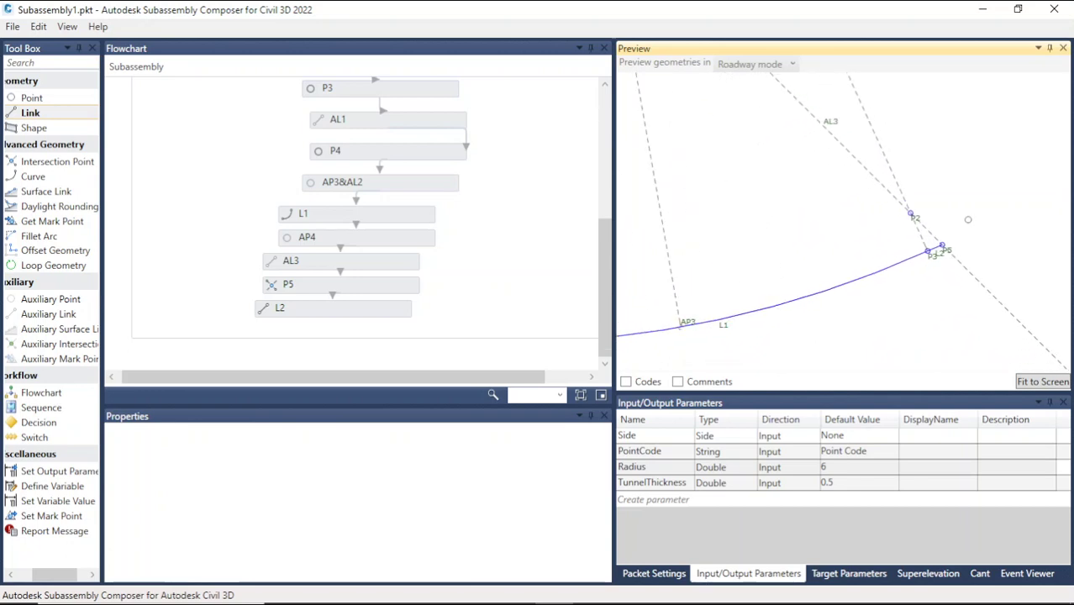
scroll(808, 278, "down", 2)
scroll(813, 274, "down", 3)
scroll(758, 309, "up", 2)
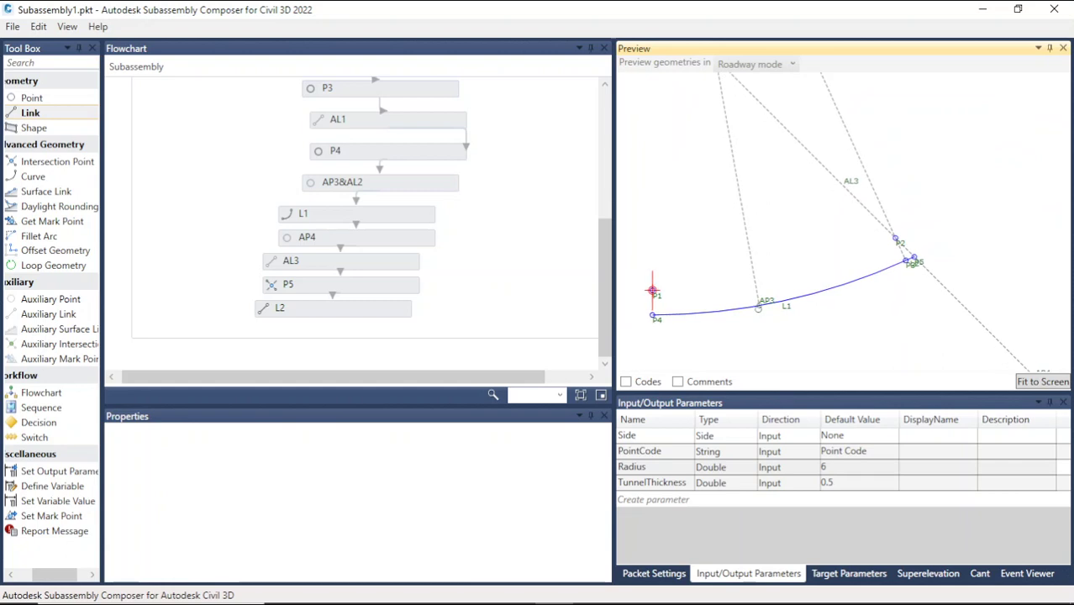
scroll(756, 291, "up", 1)
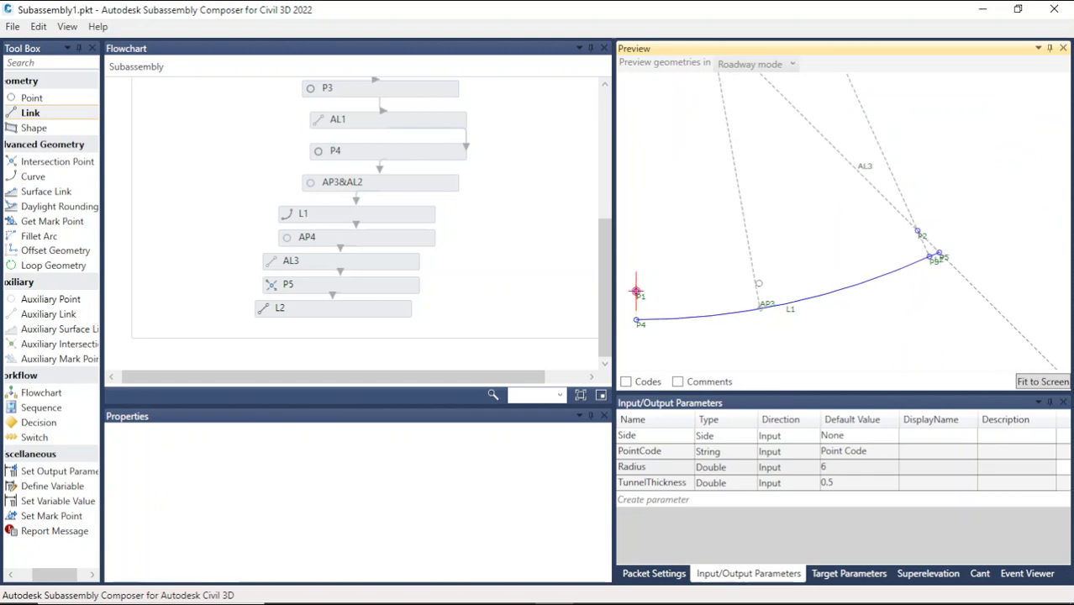
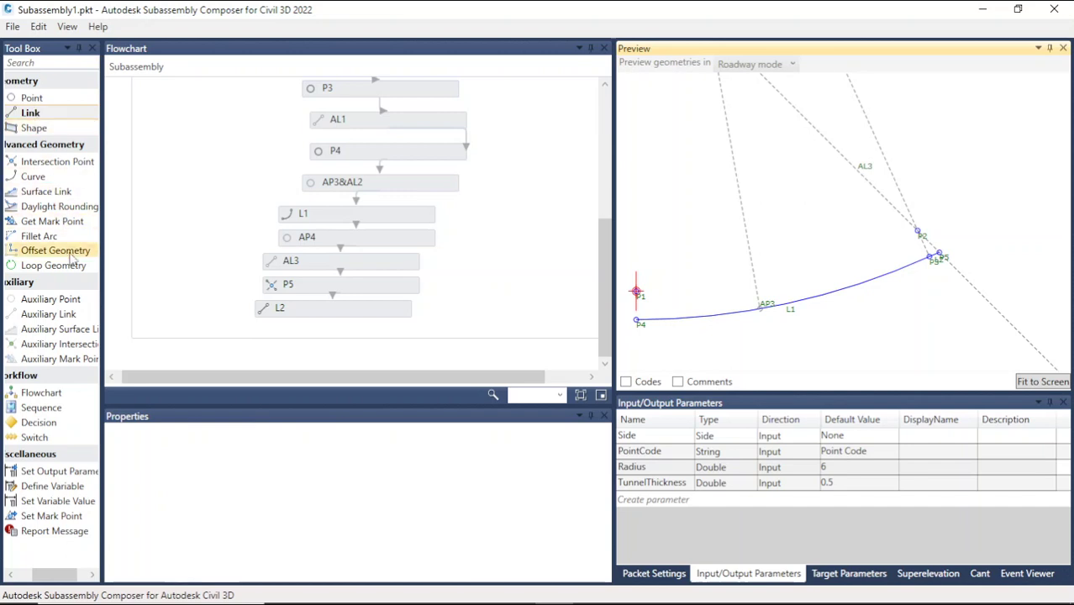
Add an auxiliary point to the flowchart after link L2 and extend the flowchart area downward.
left_click_drag(50, 300, 568, 278)
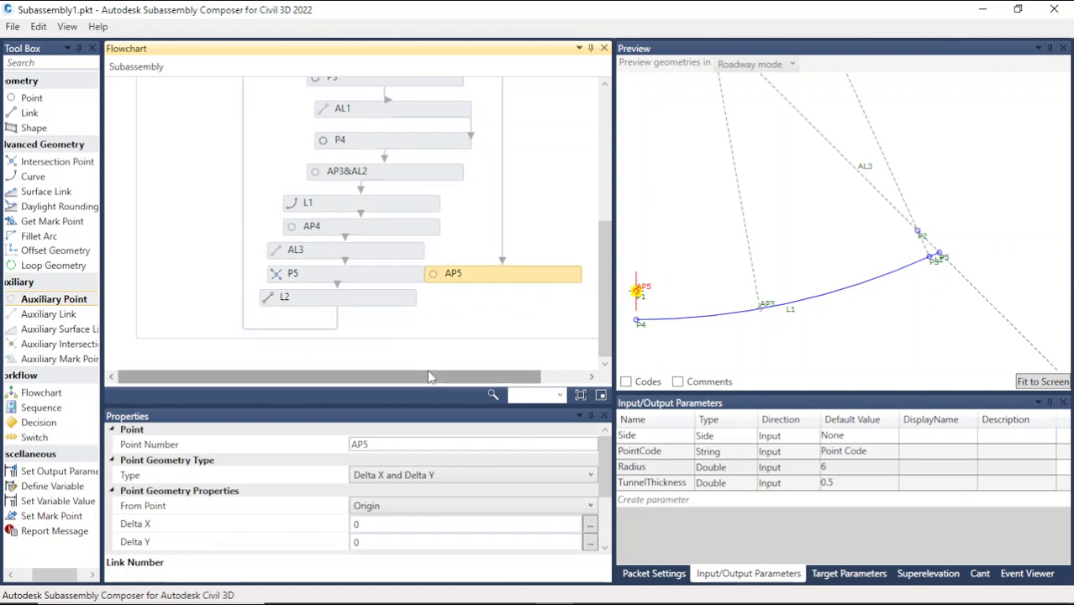
left_click_drag(425, 377, 469, 376)
left_click_drag(474, 274, 500, 225)
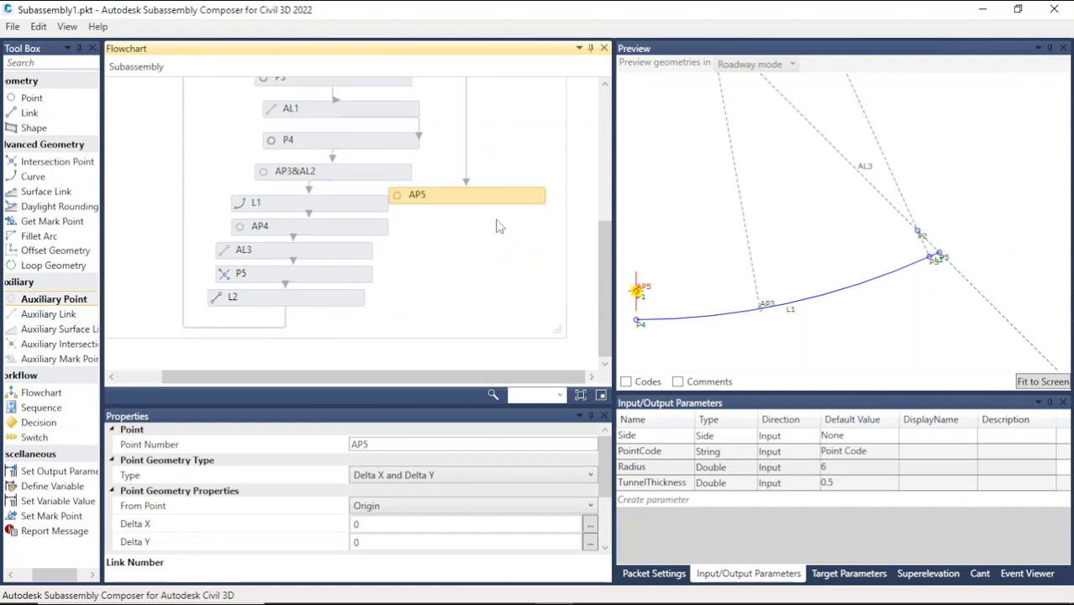
left_click_drag(557, 332, 576, 378)
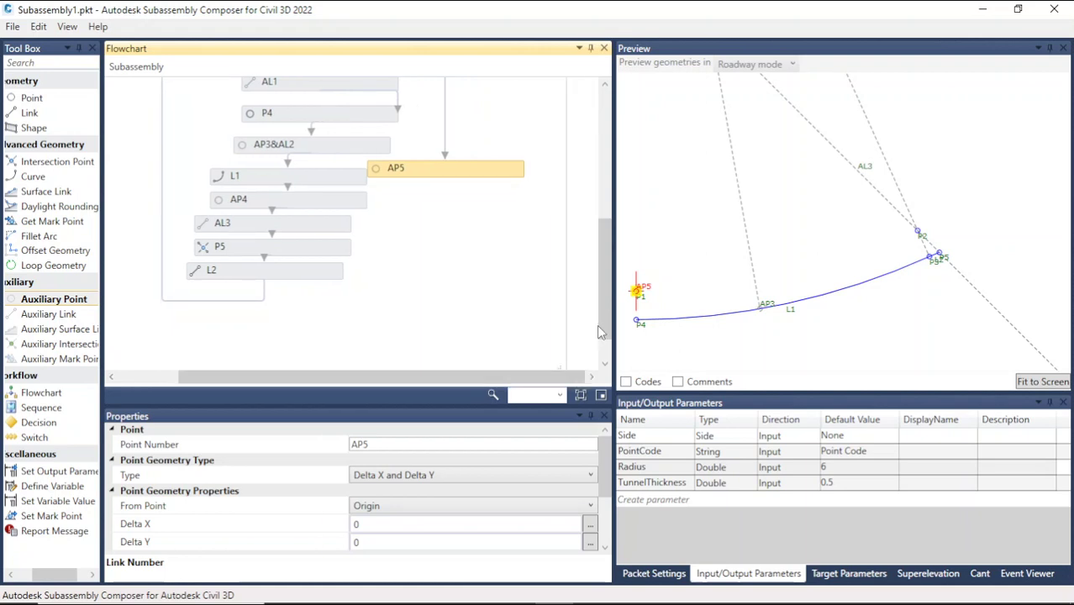
scroll(598, 326, "down", 1)
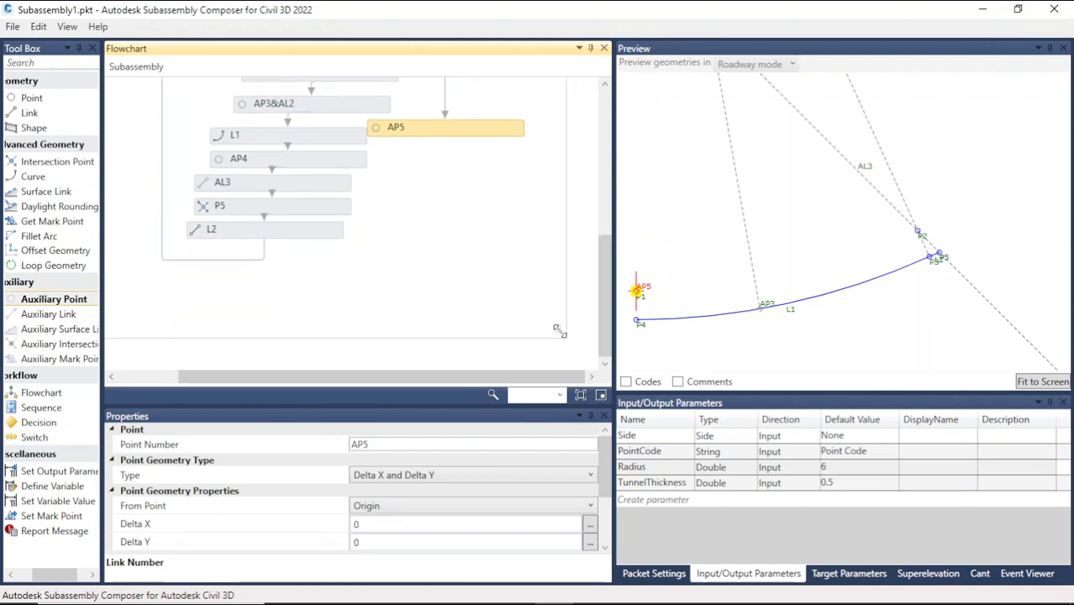
left_click_drag(558, 330, 551, 380)
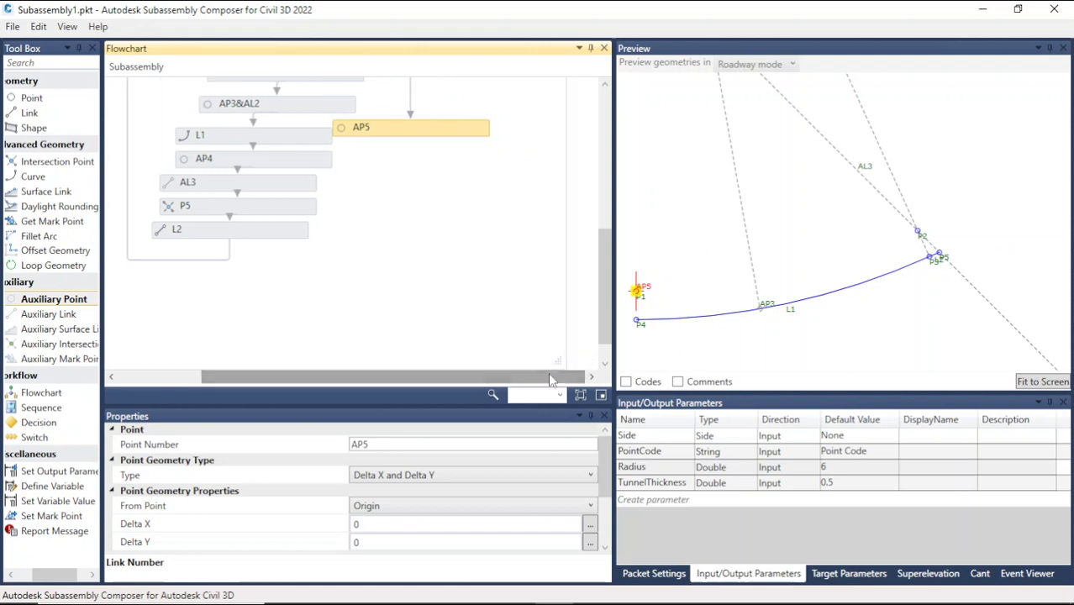
Move AP5 up beside the Start node to begin a second column in the flowchart.
scroll(527, 292, "up", 4)
left_click_drag(461, 280, 505, 126)
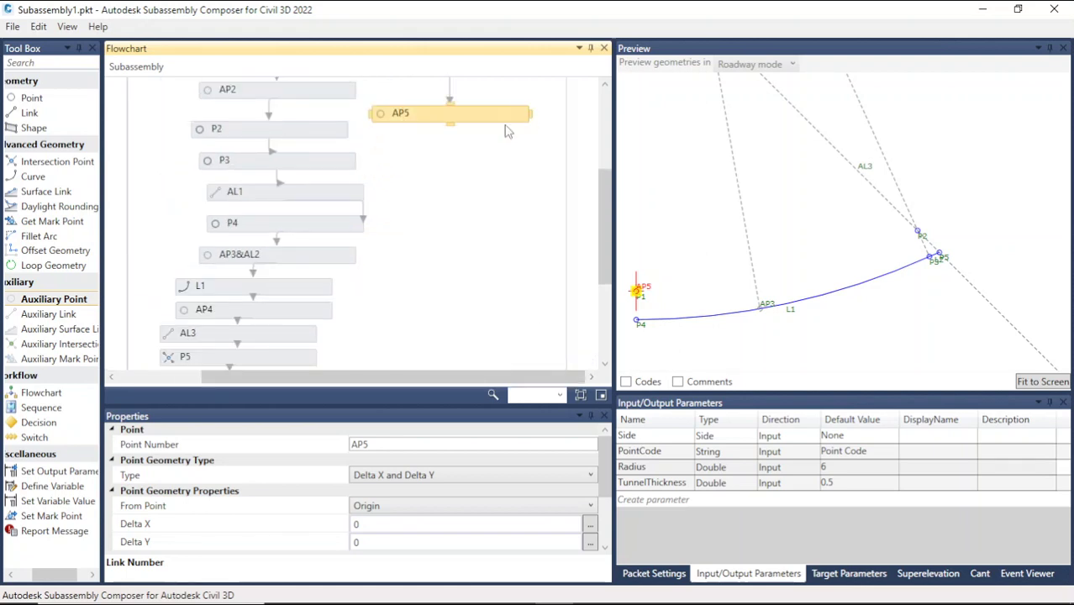
scroll(509, 201, "up", 5)
left_click_drag(465, 301, 517, 203)
scroll(494, 210, "down", 4)
scroll(478, 217, "up", 4)
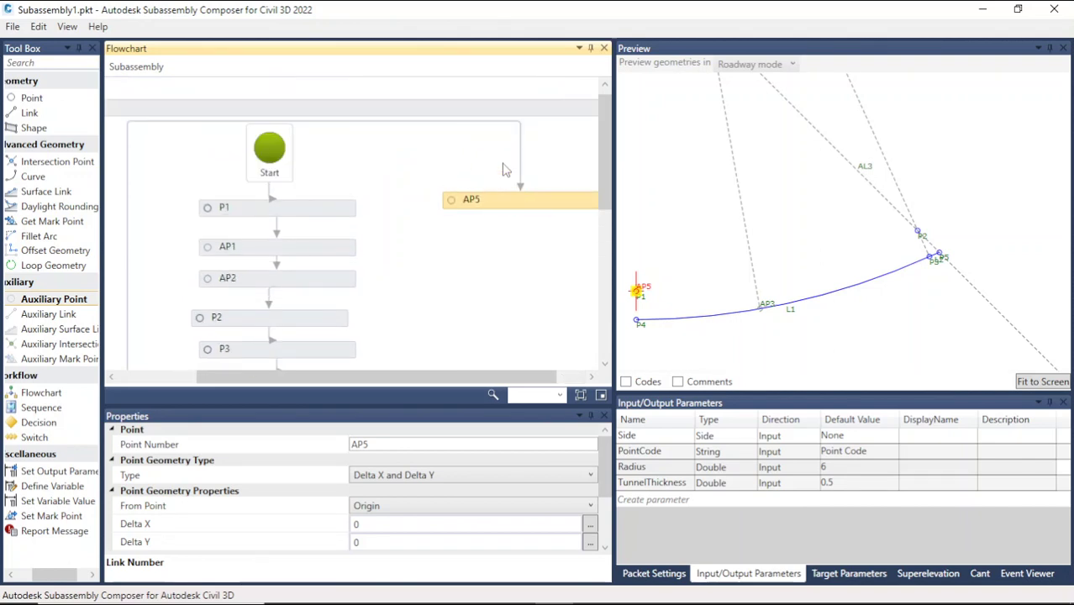
scroll(477, 199, "down", 4)
scroll(338, 199, "up", 4)
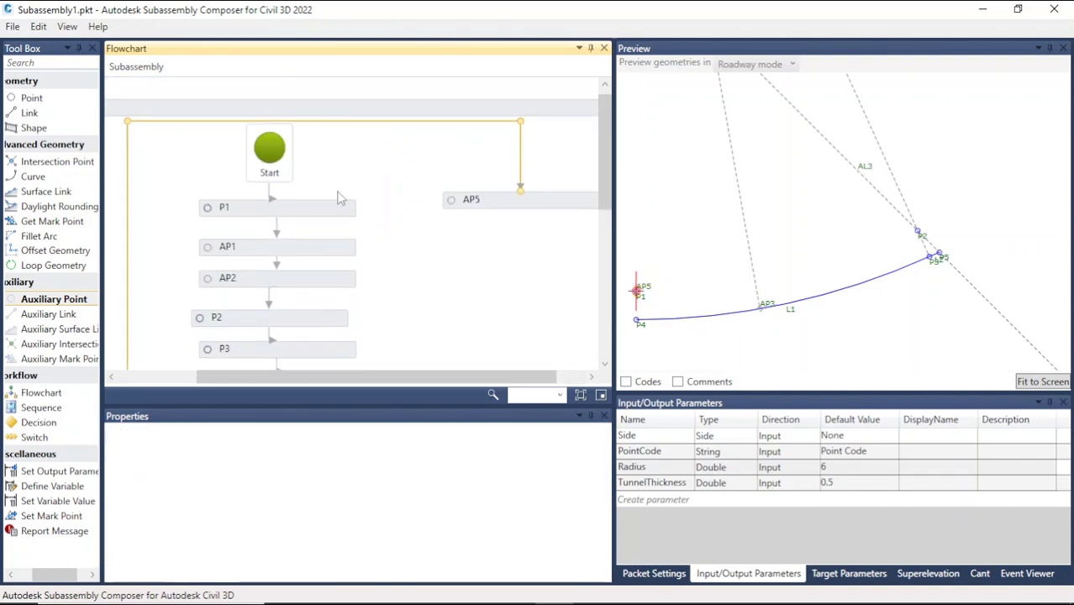
Reroute the connector from L2 to AP5 so it passes below L2 and runs up between the two columns.
left_click_drag(127, 124, 523, 160)
scroll(546, 176, "down", 2)
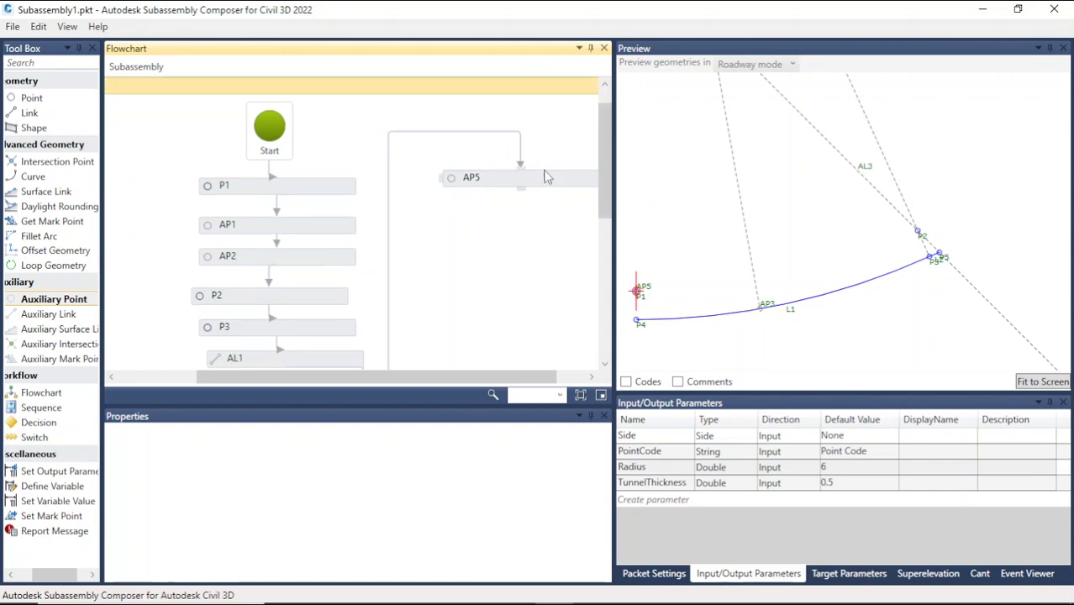
left_click_drag(508, 375, 539, 376)
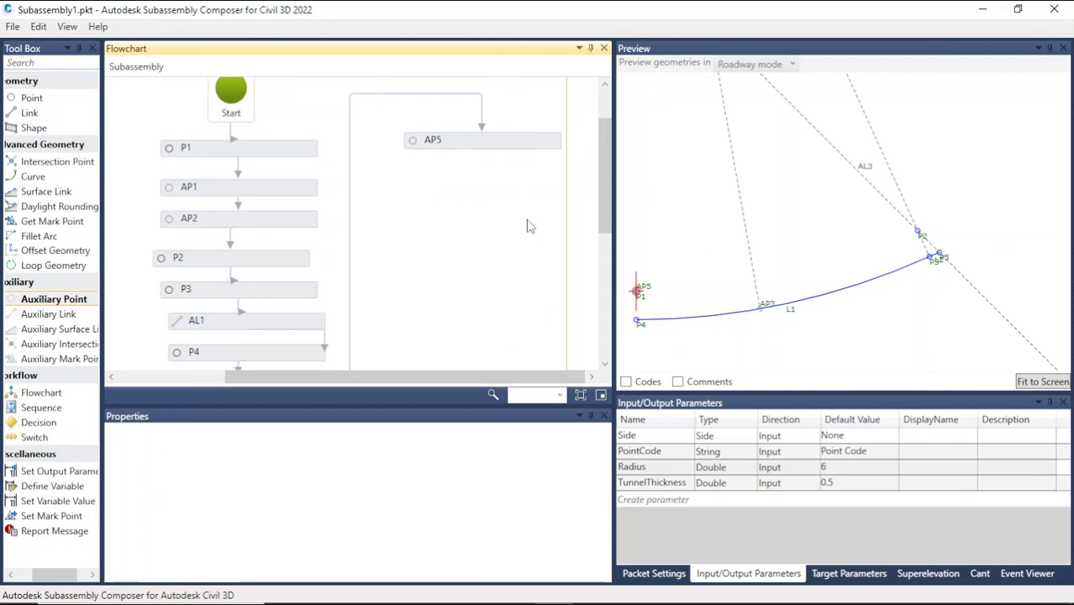
scroll(505, 217, "up", 2)
left_click_drag(483, 209, 442, 210)
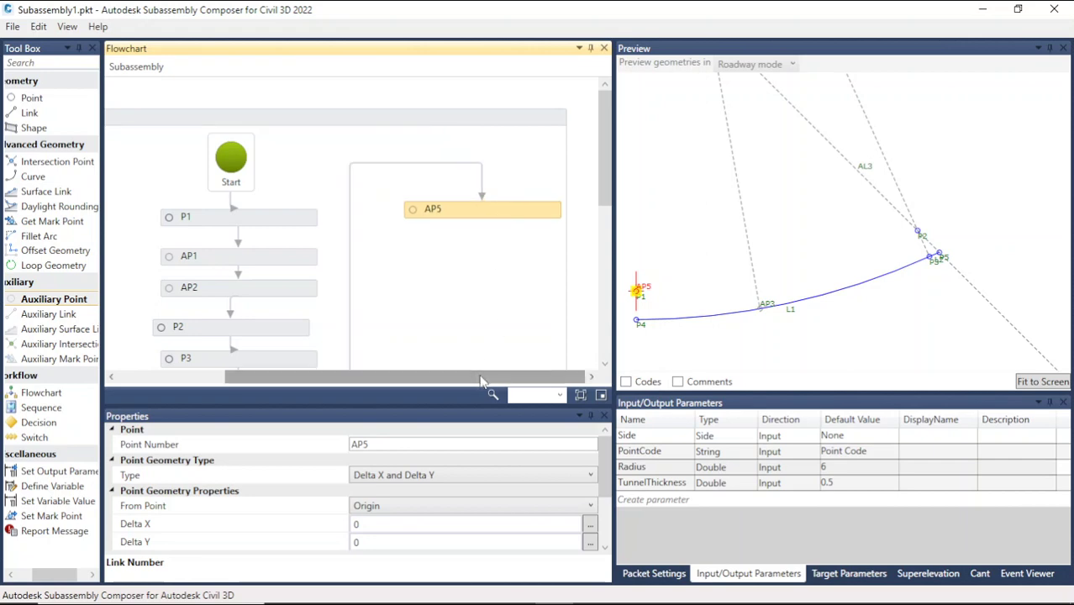
scroll(437, 244, "down", 3)
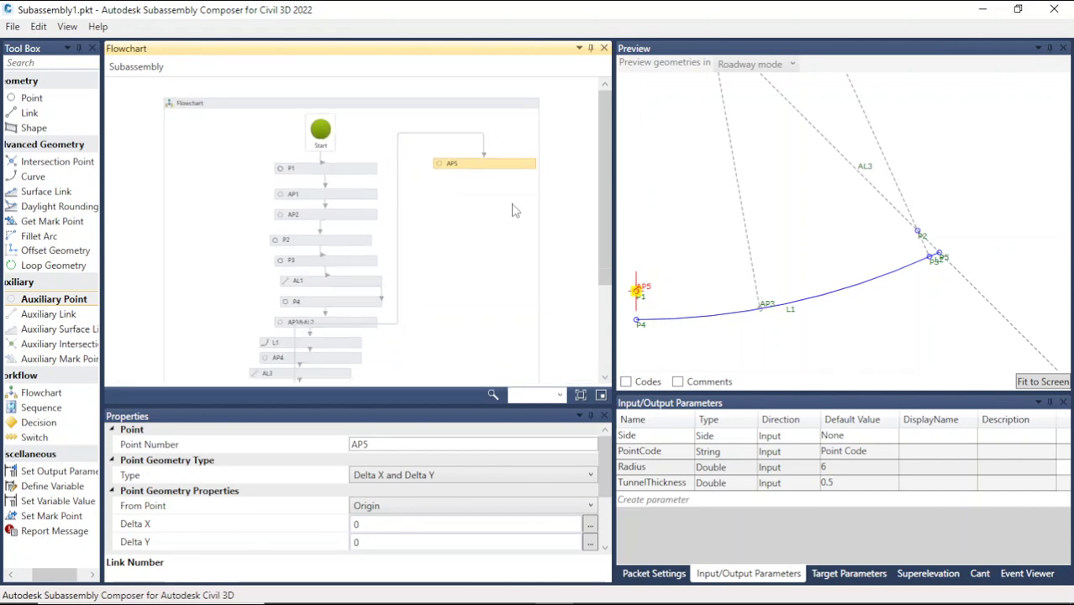
scroll(436, 196, "down", 2)
left_click(400, 203)
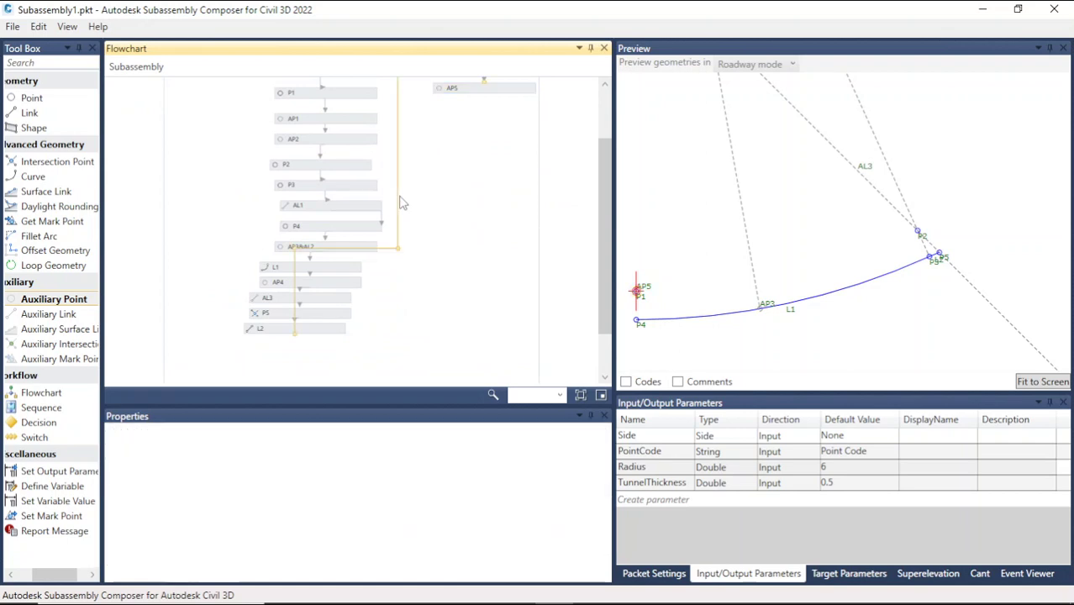
left_click_drag(397, 247, 299, 359)
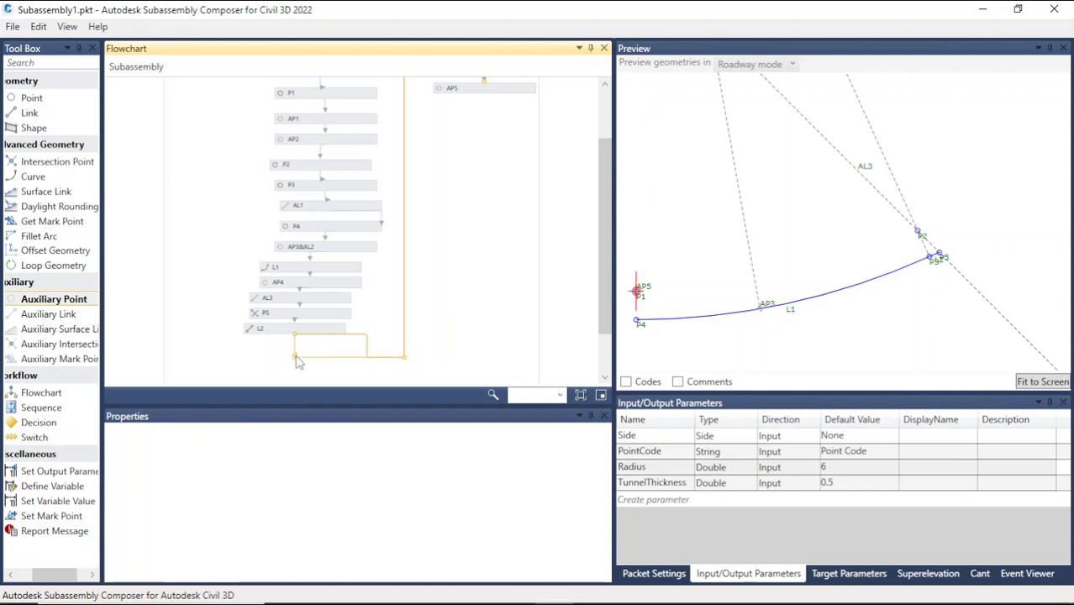
left_click(470, 331)
Widen the flowchart area to leave more room around the second column.
scroll(490, 296, "up", 1)
scroll(341, 240, "down", 2, "ctrl")
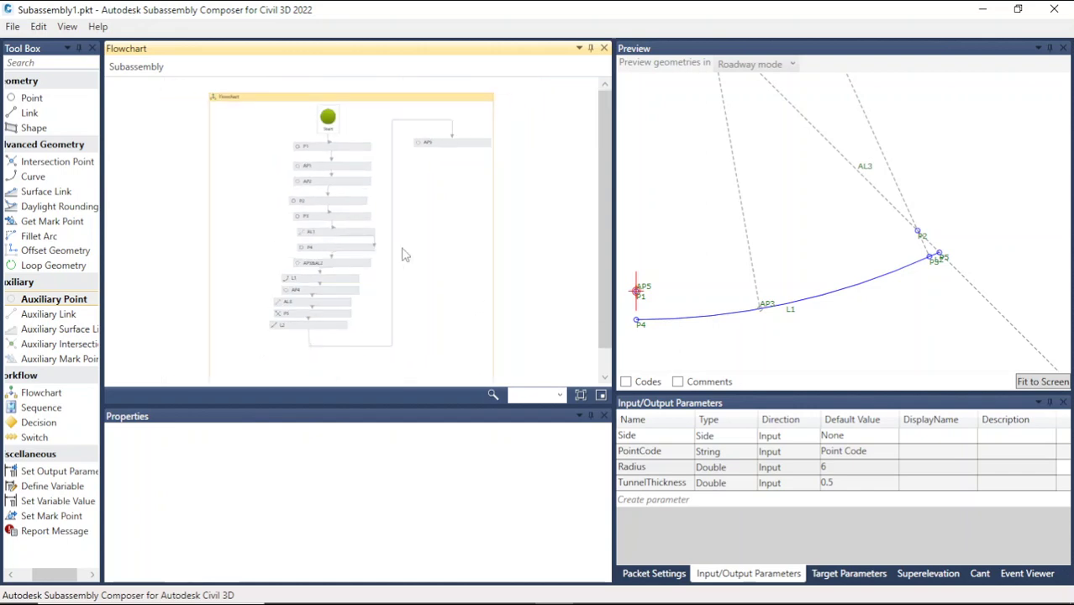
scroll(402, 226, "down", 1)
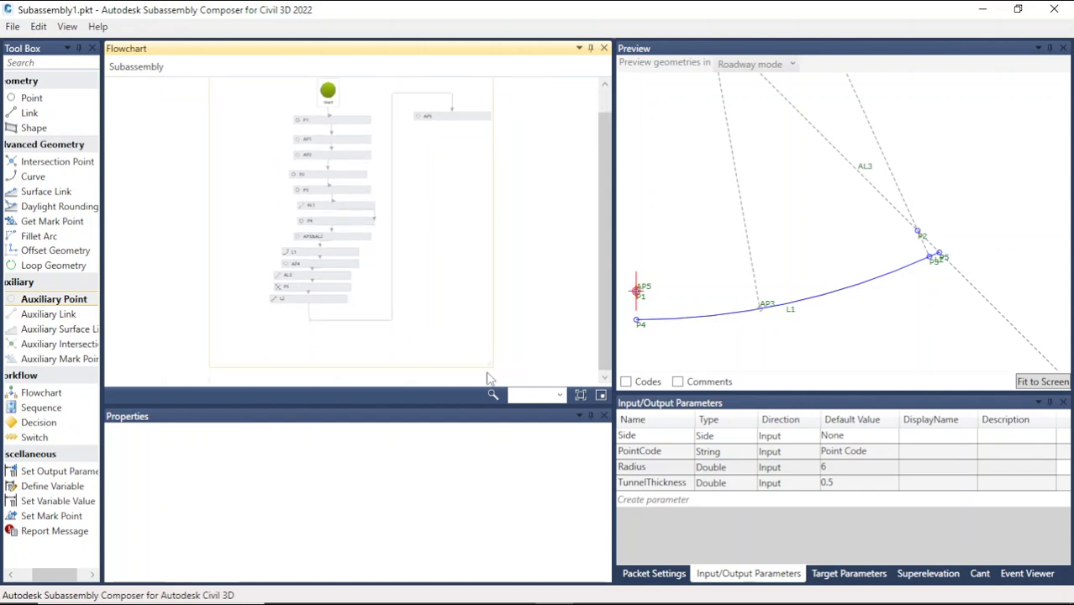
left_click_drag(491, 366, 573, 378)
scroll(387, 270, "up", 3)
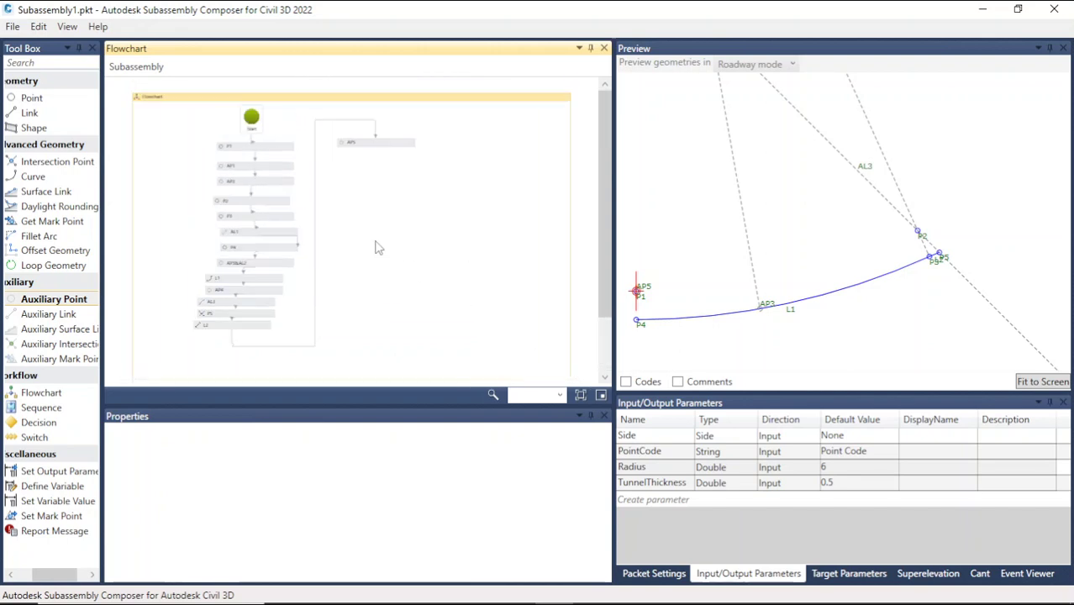
scroll(548, 194, "up", 2, "ctrl")
scroll(434, 301, "up", 2, "ctrl")
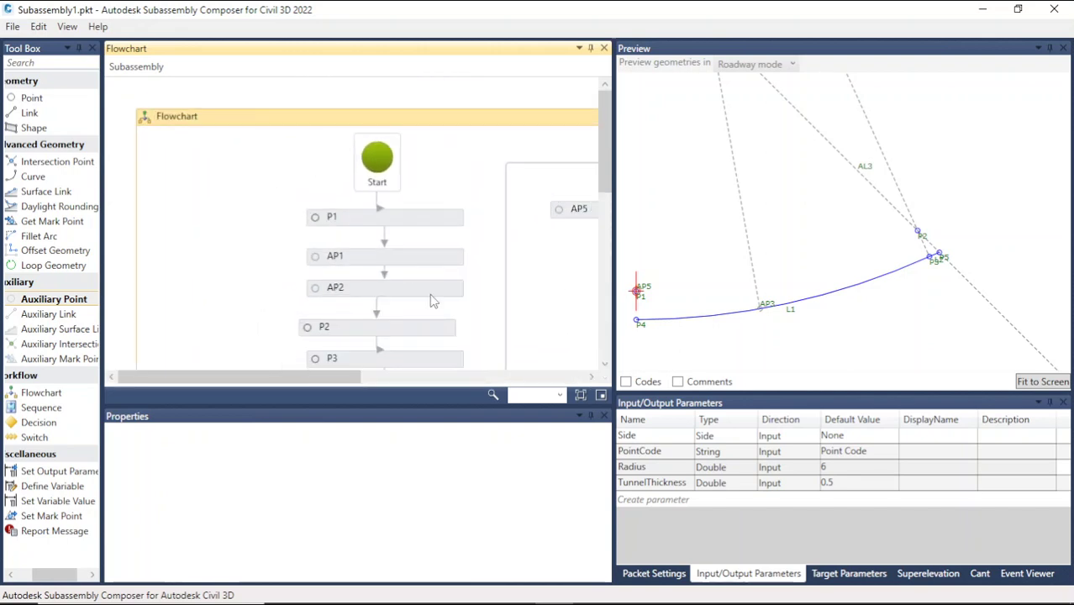
Examine the connection between L2 and AP5 and the properties of both elements.
left_click_drag(343, 383, 484, 380)
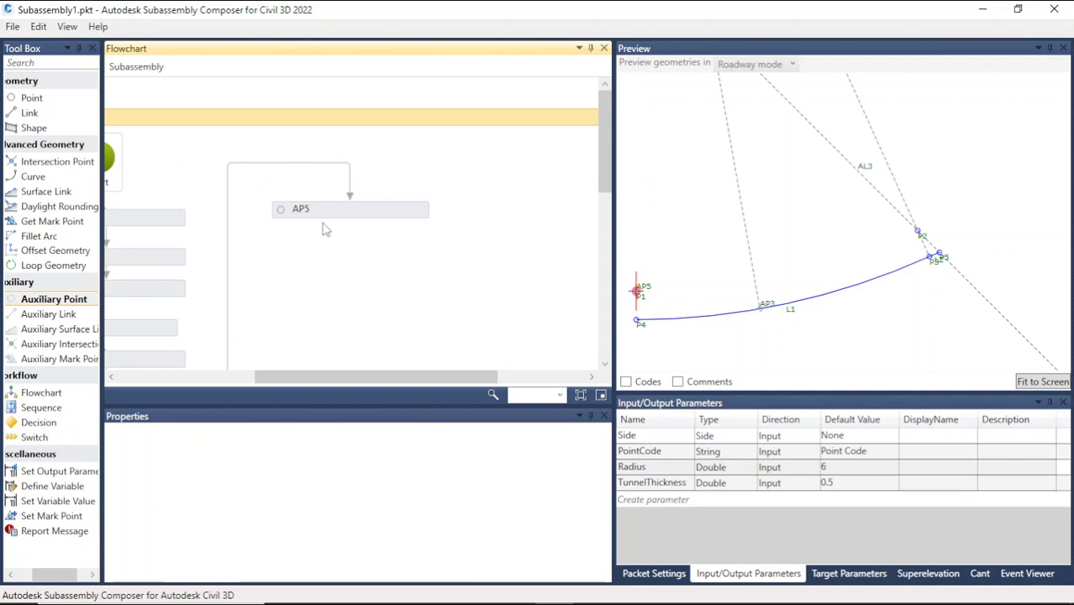
scroll(332, 233, "down", 1)
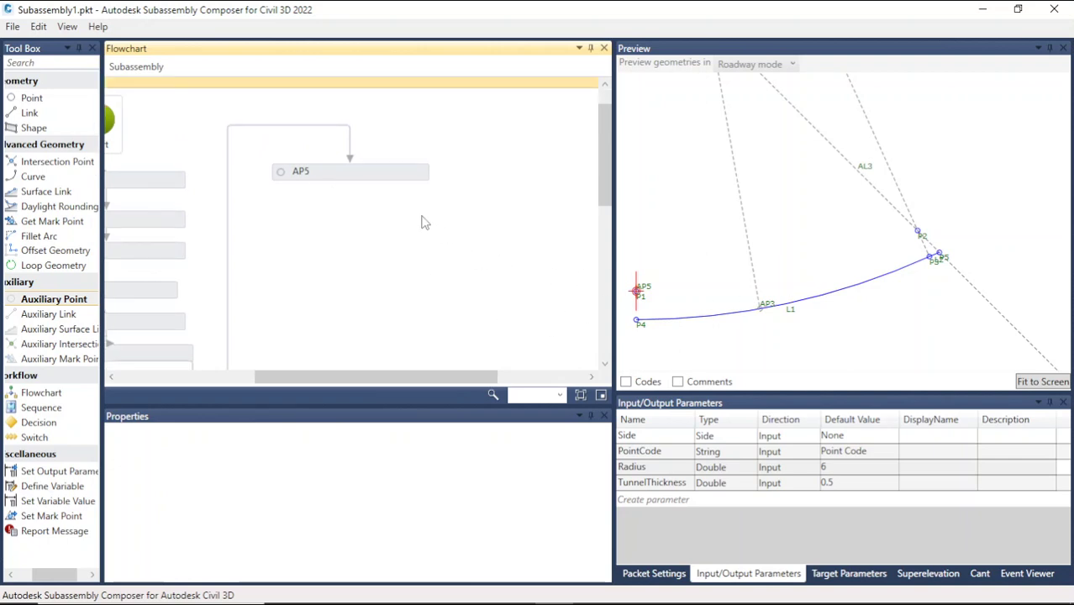
left_click(400, 177)
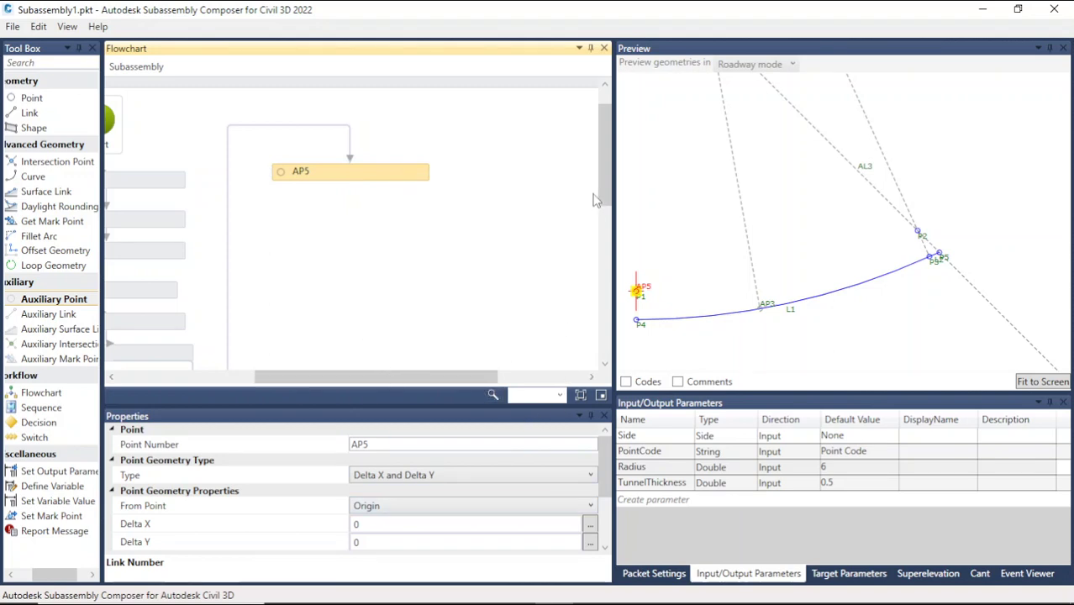
left_click_drag(606, 188, 603, 345)
left_click_drag(496, 370, 334, 372)
left_click(376, 117)
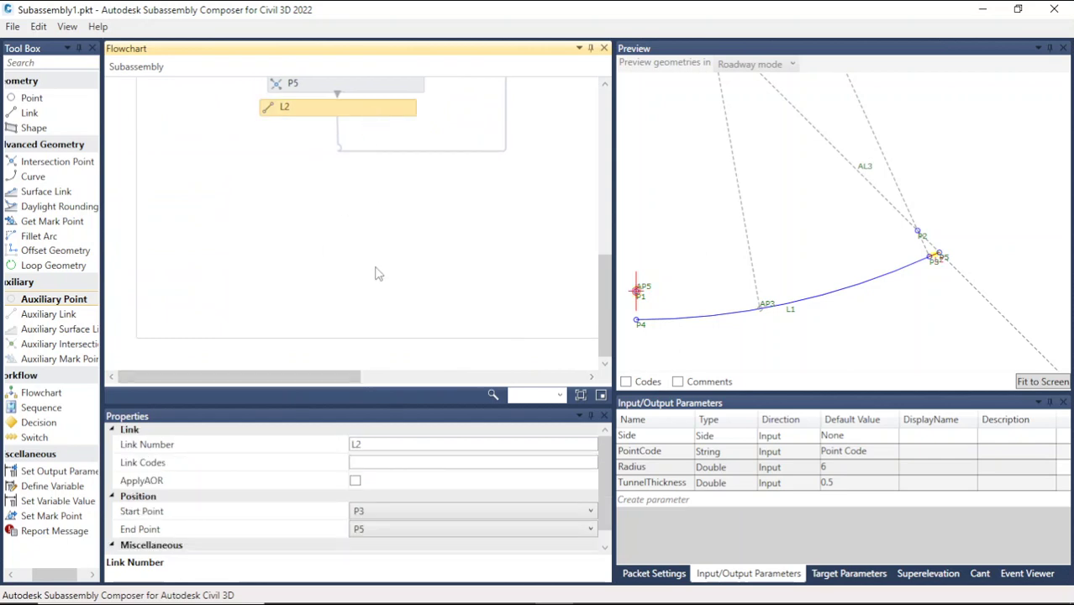
left_click_drag(606, 336, 614, 150)
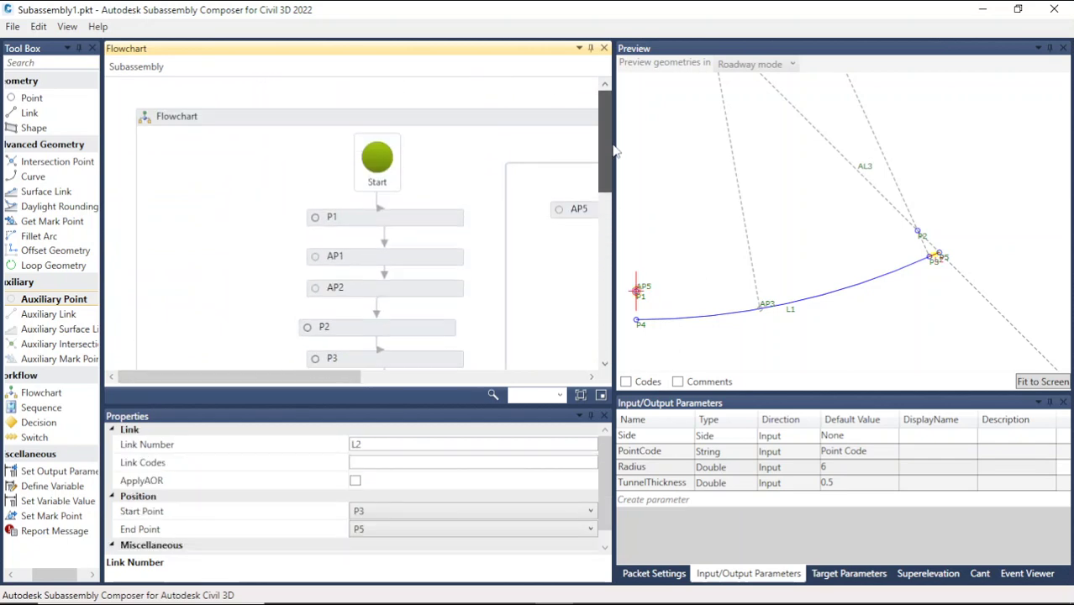
left_click(570, 210)
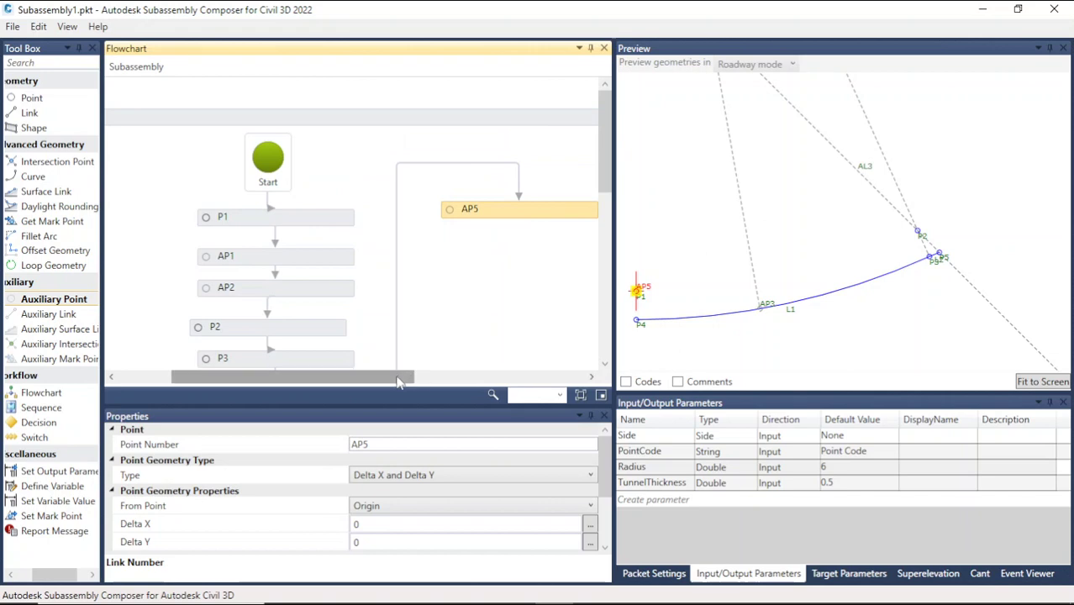
left_click_drag(400, 379, 508, 378)
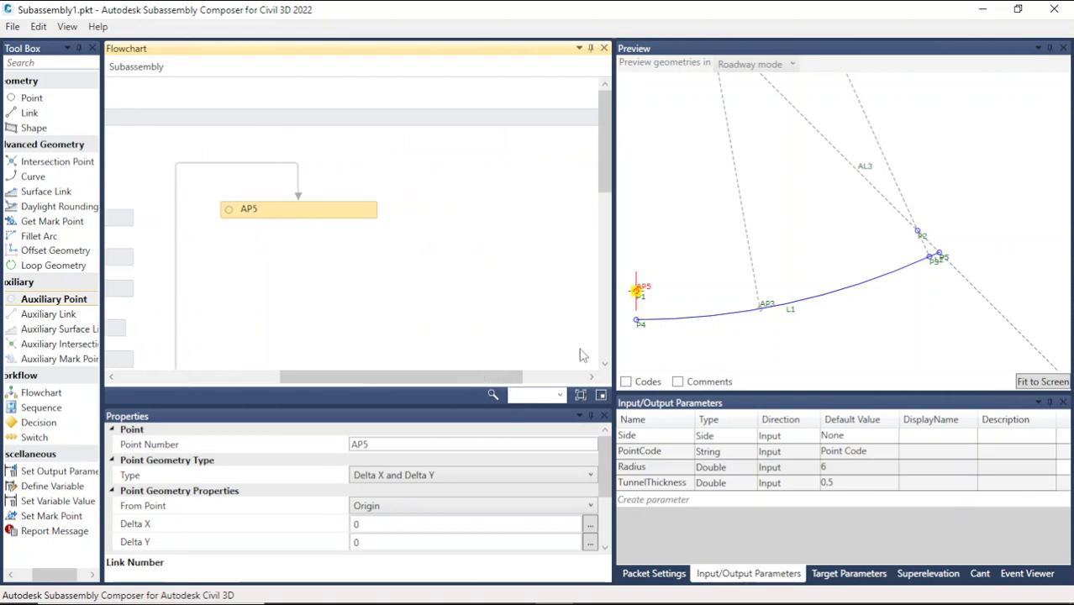
Using AP3 as a reference, set AP5's From Point to AP2 and its geometry type to Angle and Distance.
left_click(761, 308)
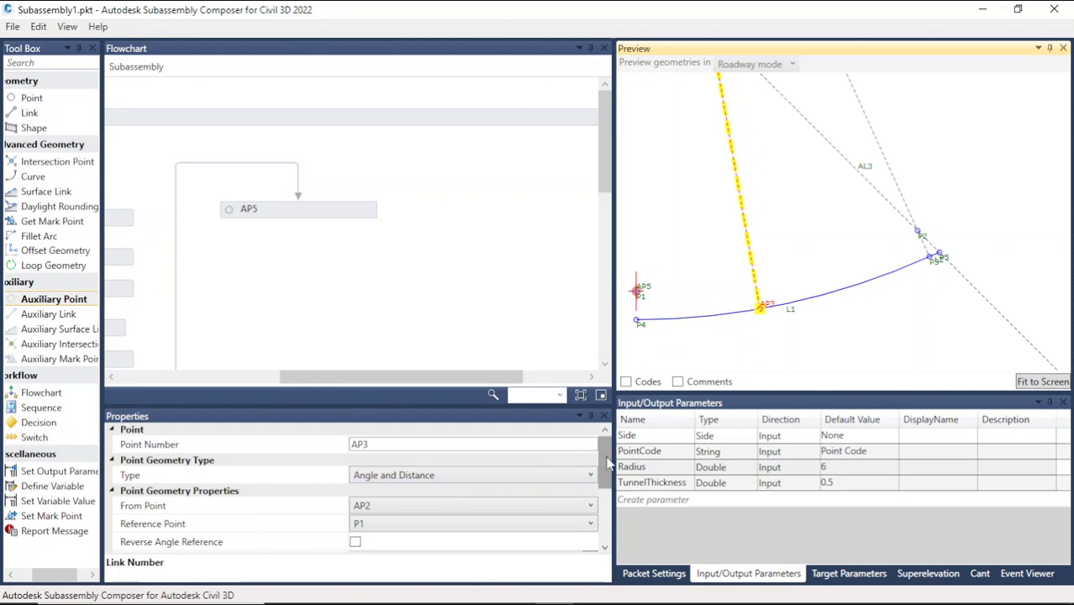
scroll(826, 333, "down", 5)
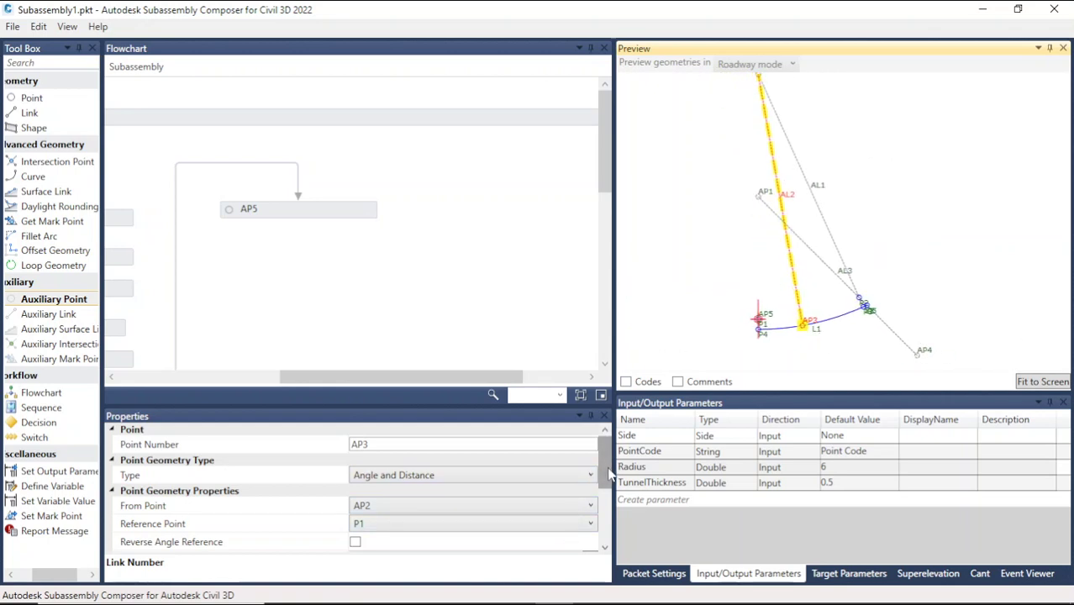
left_click(330, 210)
left_click(434, 506)
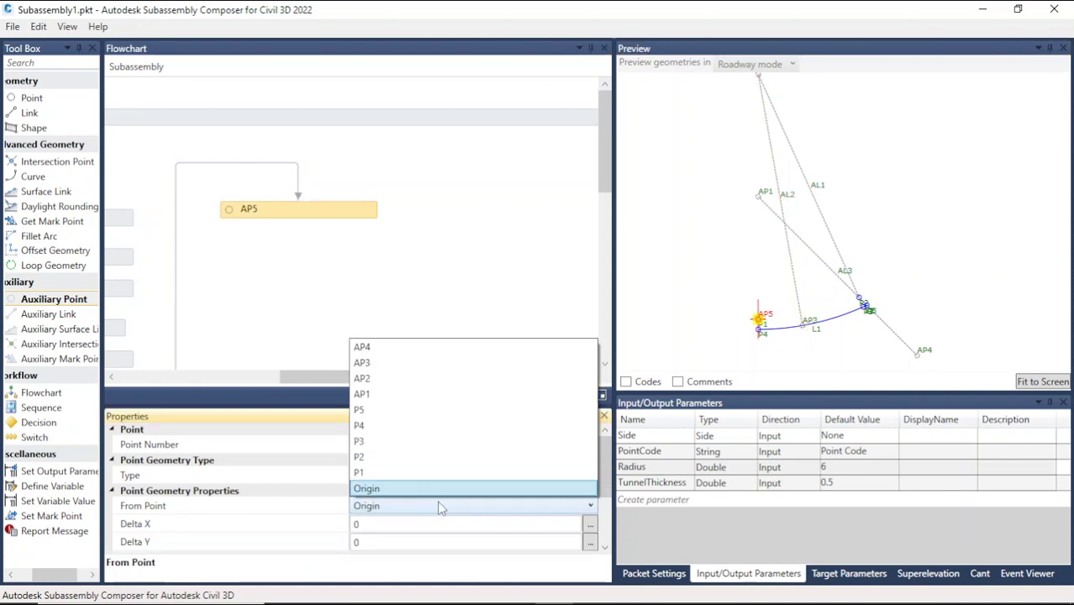
left_click(378, 379)
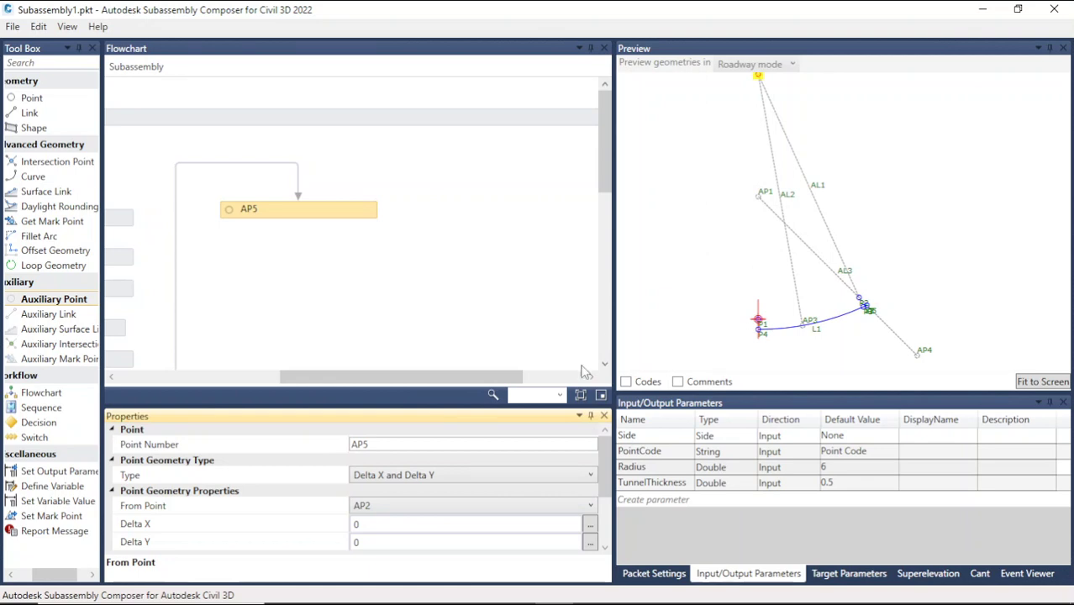
left_click(568, 477)
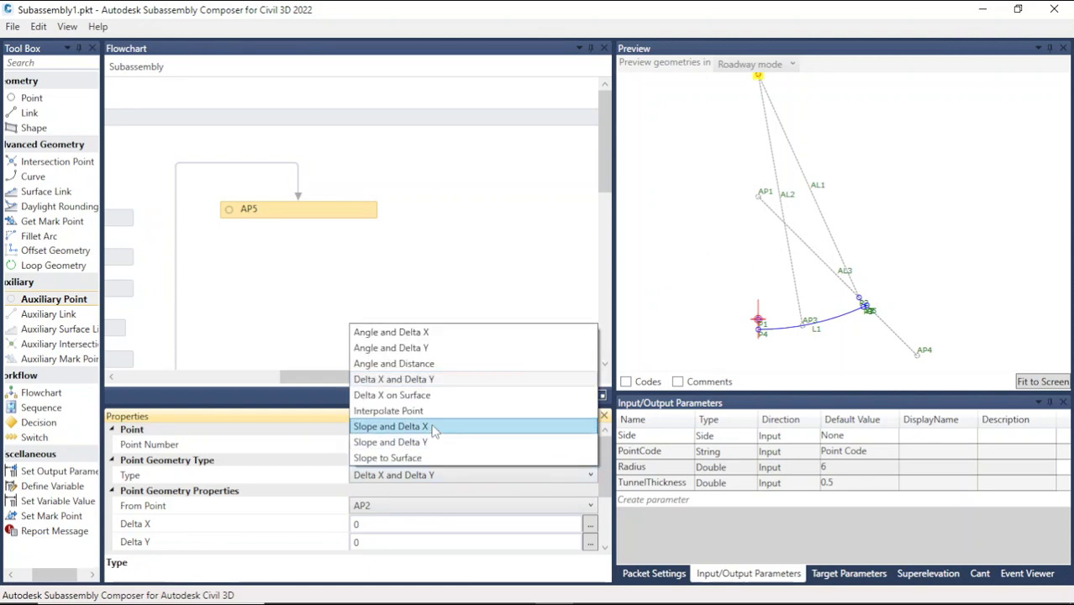
left_click(412, 364)
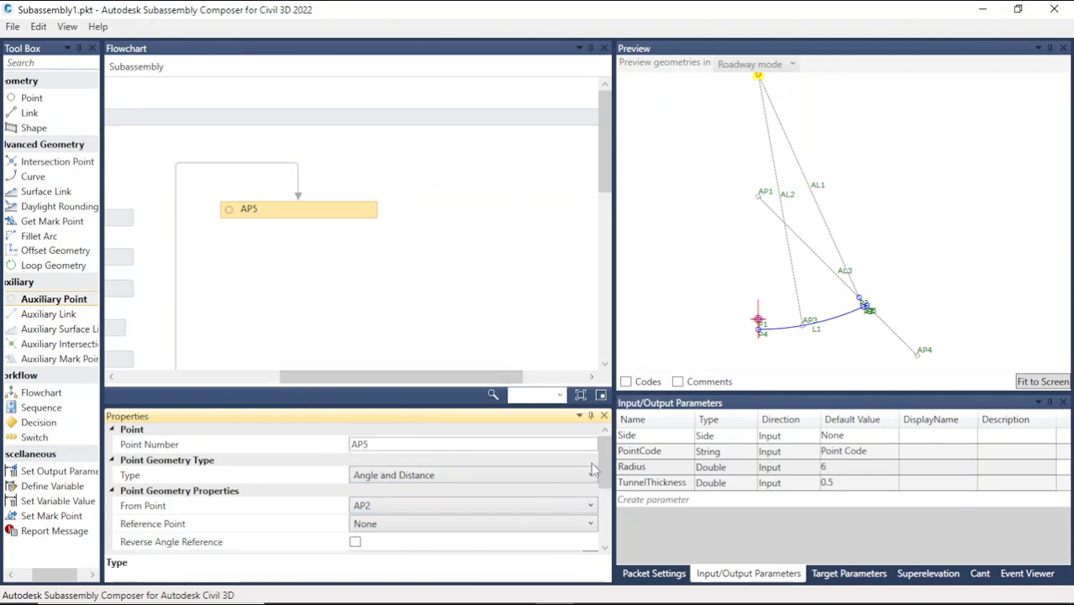
Compare with AP3's properties and set AP5's Reference Point to P1.
scroll(593, 469, "down", 1)
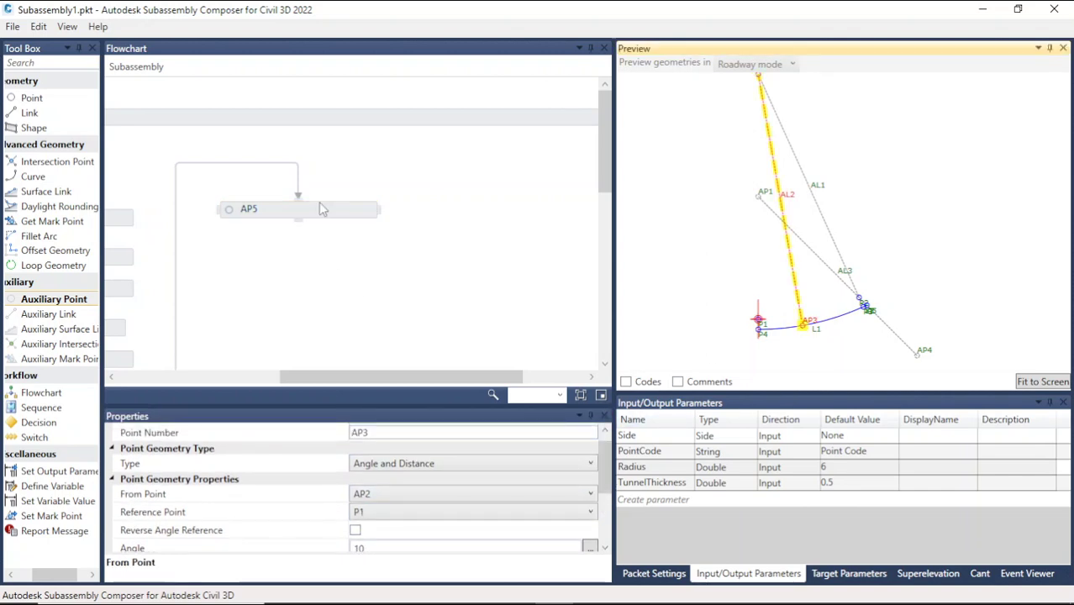
left_click(323, 210)
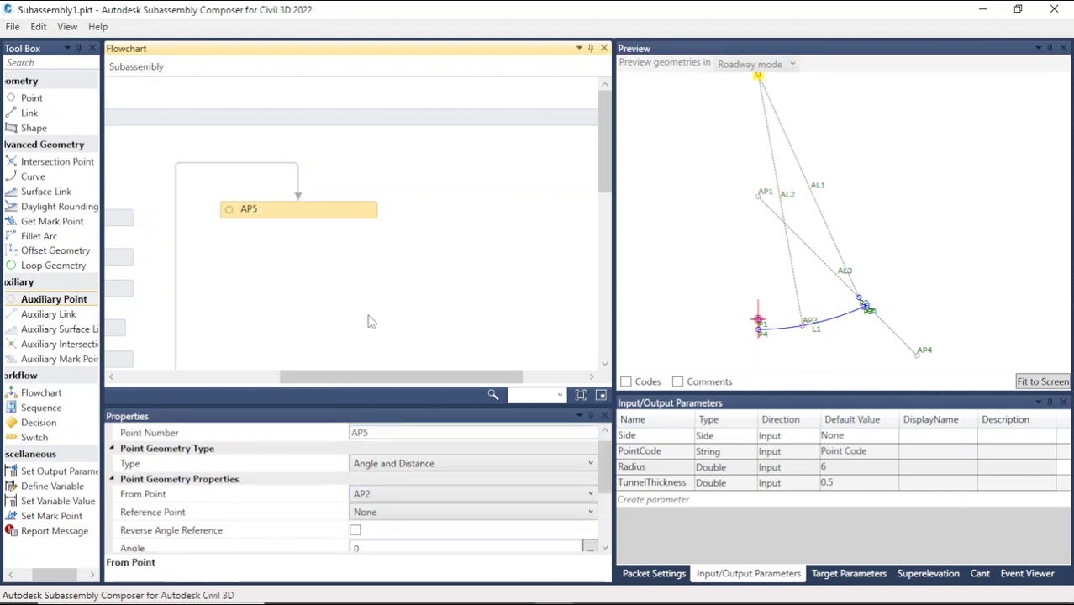
left_click(399, 515)
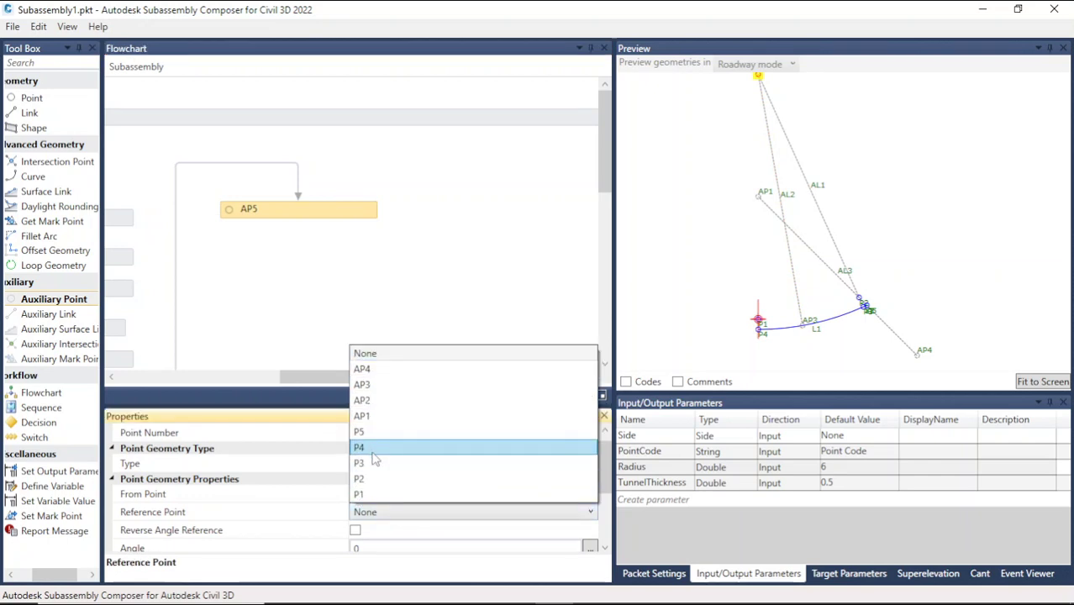
left_click(378, 496)
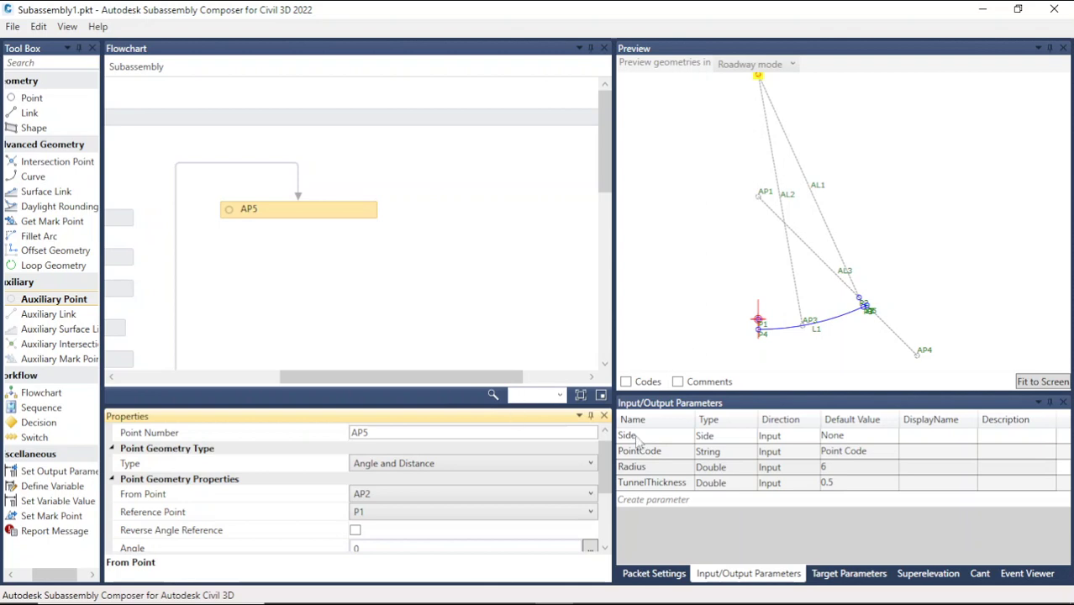
Set AP5's angle to 10 and its distance to Radius*2.
scroll(471, 487, "down", 2)
left_click(407, 480)
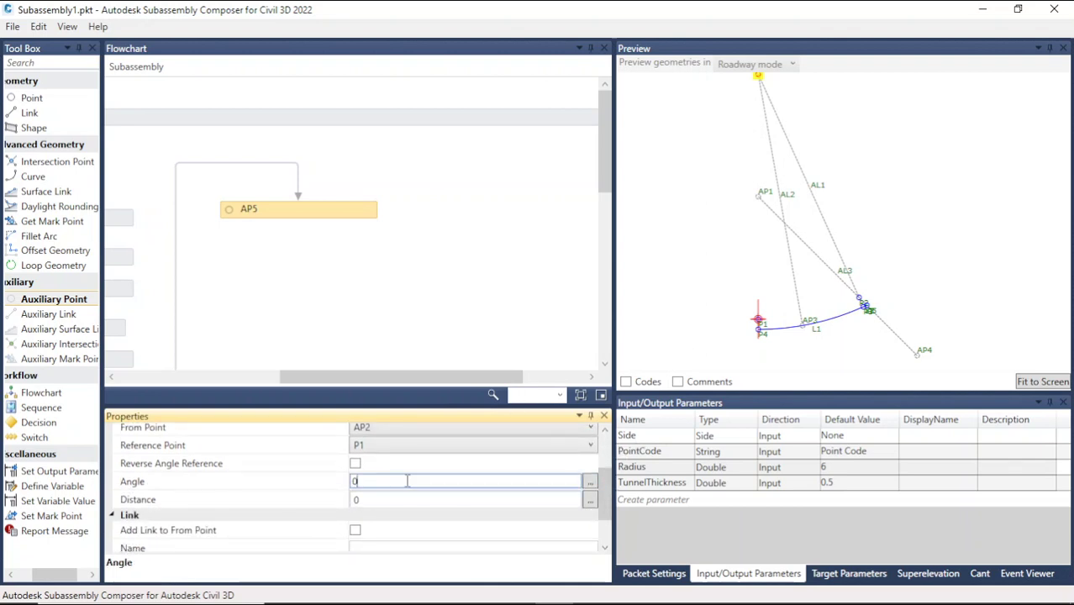
left_click_drag(407, 481, 326, 494)
type("10")
left_click_drag(402, 501, 352, 504)
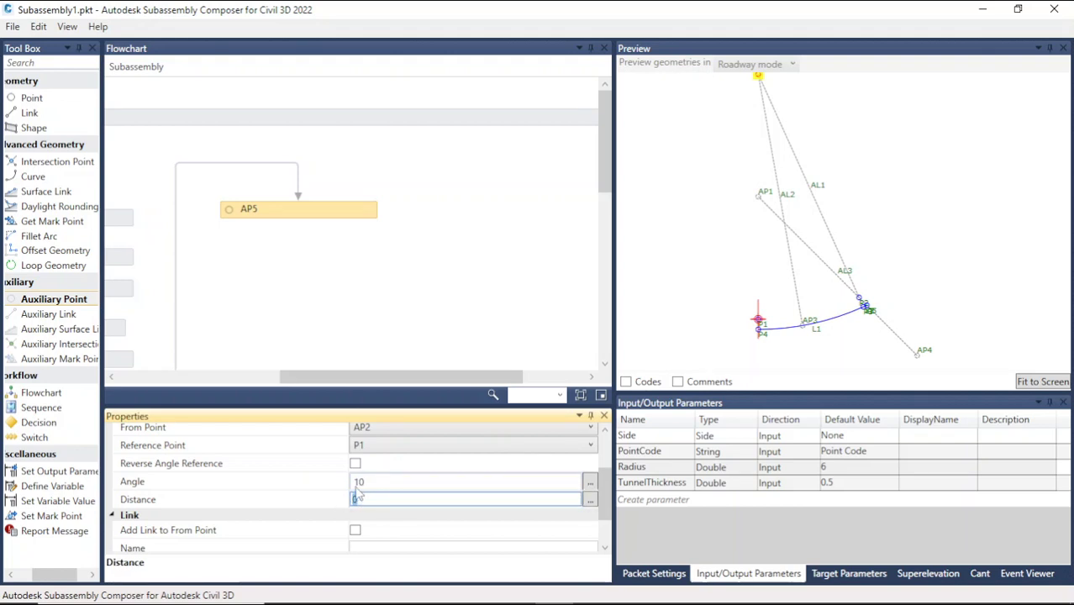
type("Radius*2")
left_click(673, 311)
Add a three-point arc curve after AP5 in the flowchart, starting at P1, passing through AP5 and ending at P2.
scroll(866, 331, "up", 3)
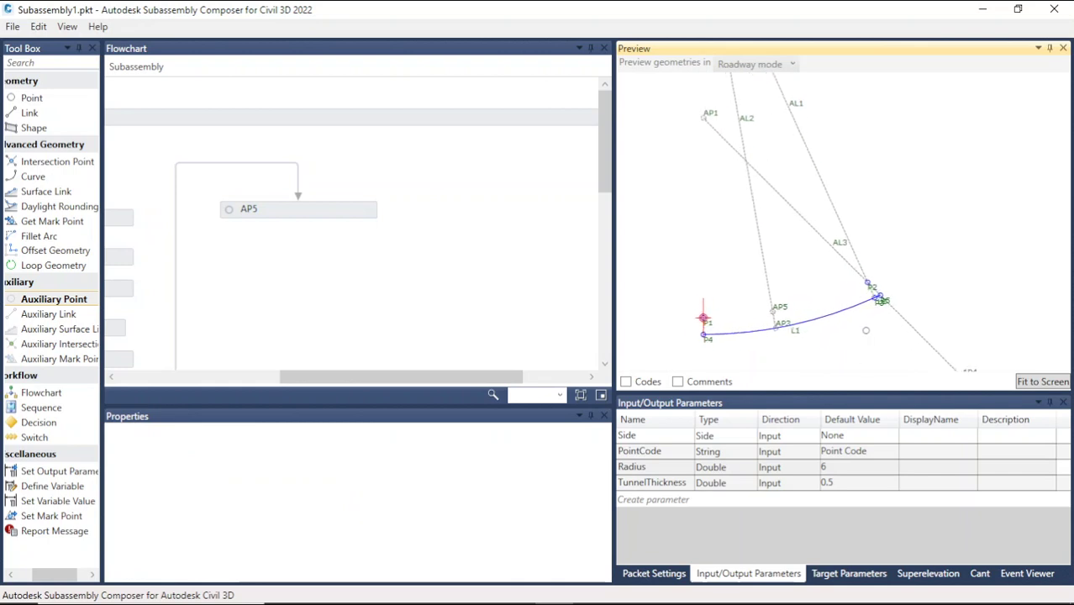
scroll(777, 324, "up", 2)
scroll(716, 318, "up", 2)
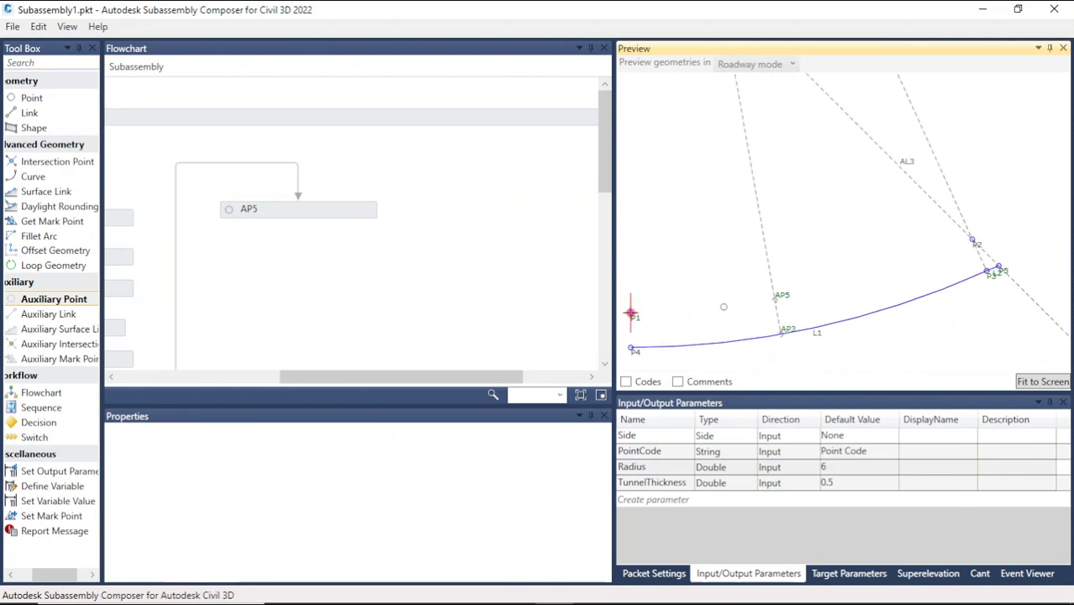
scroll(874, 286, "down", 1)
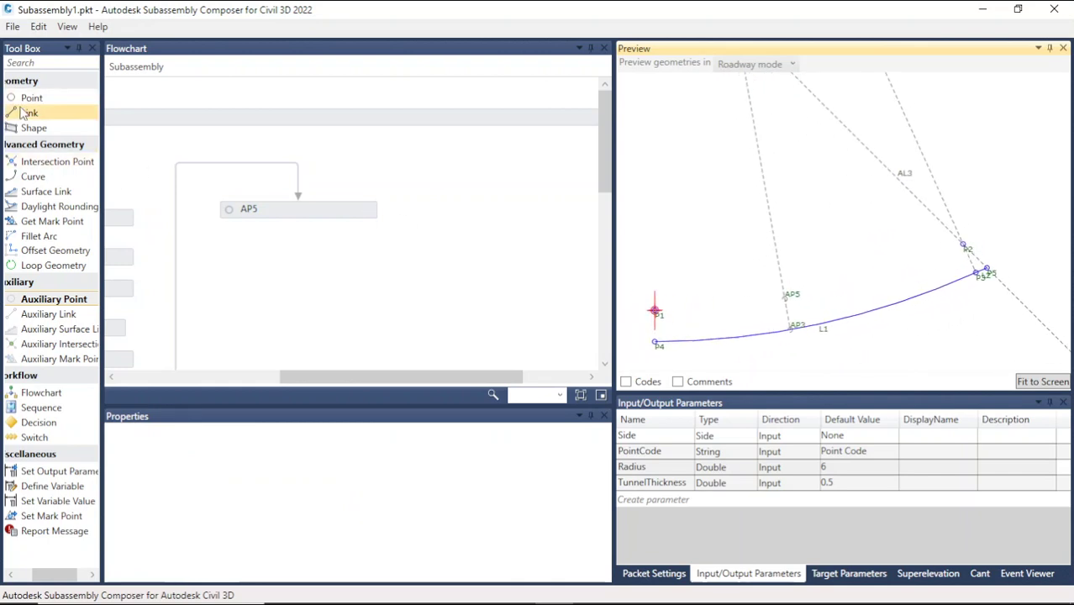
left_click_drag(40, 177, 348, 283)
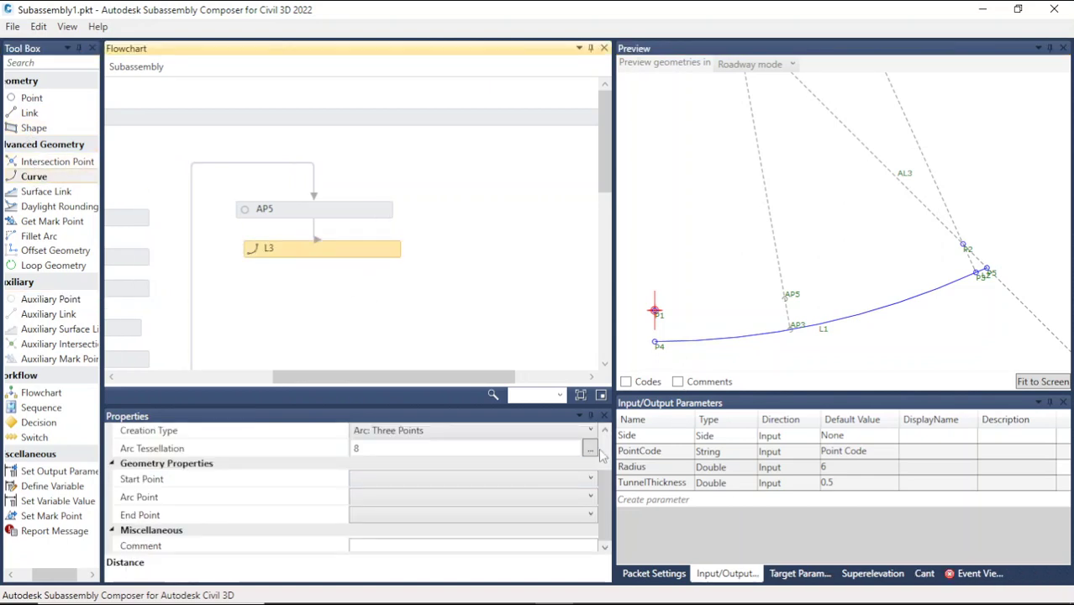
left_click(569, 486)
left_click(426, 561)
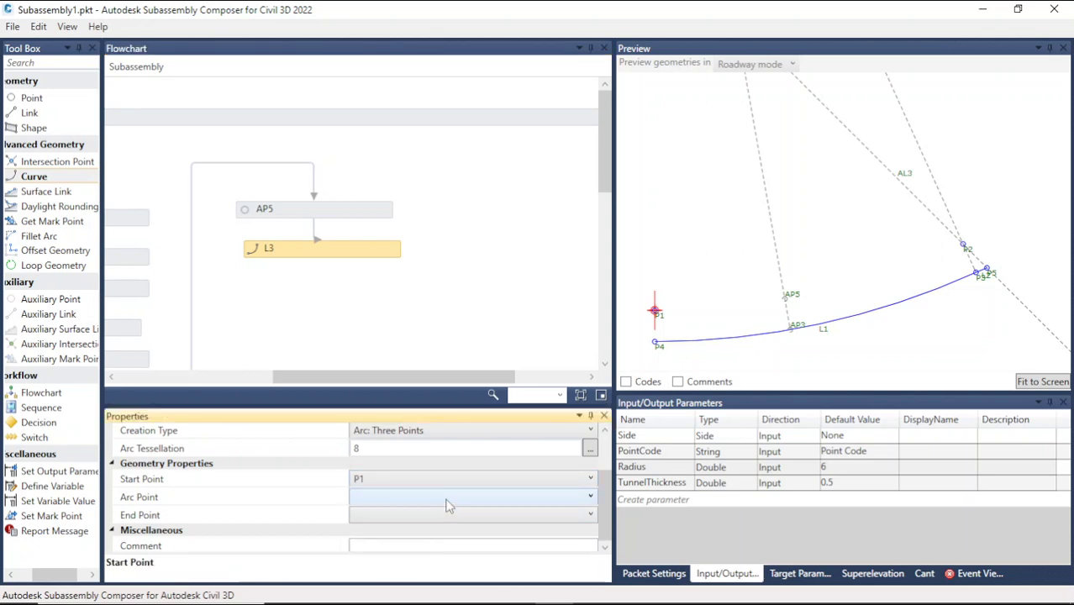
left_click(448, 502)
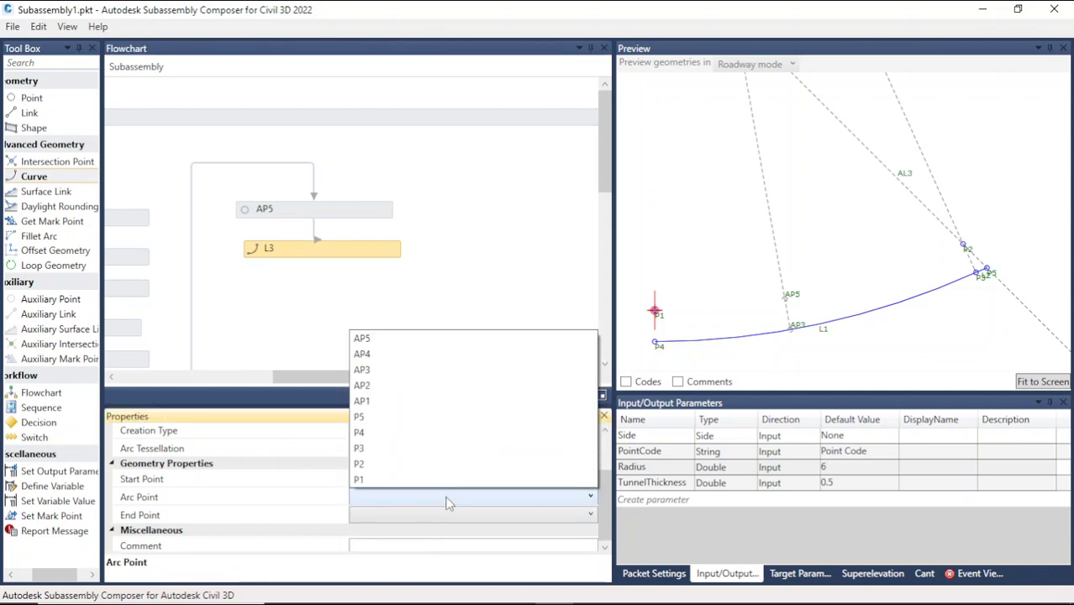
left_click(394, 341)
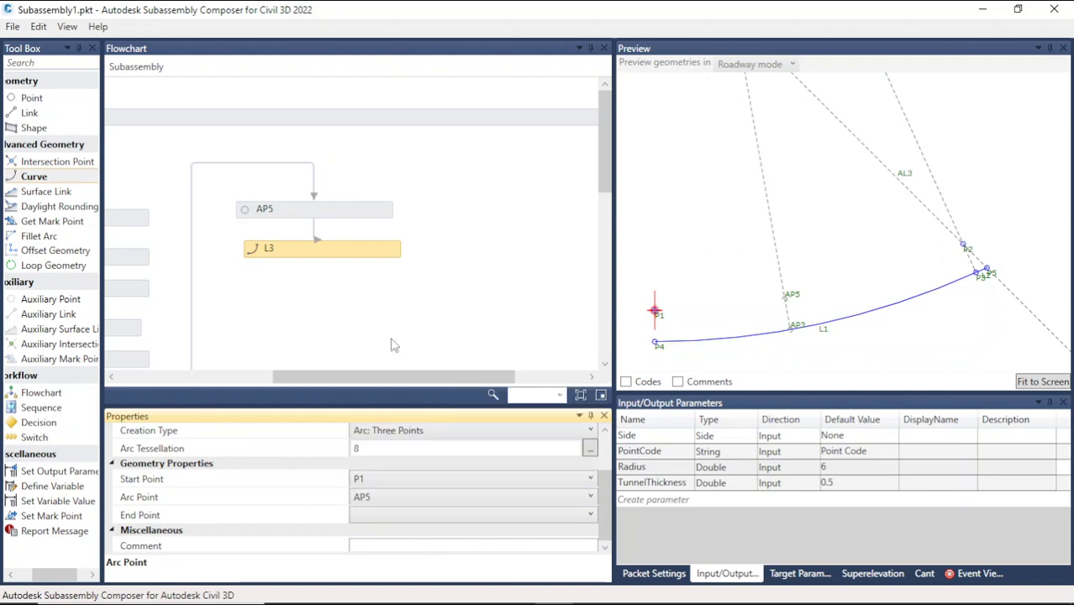
left_click(437, 521)
left_click(437, 577)
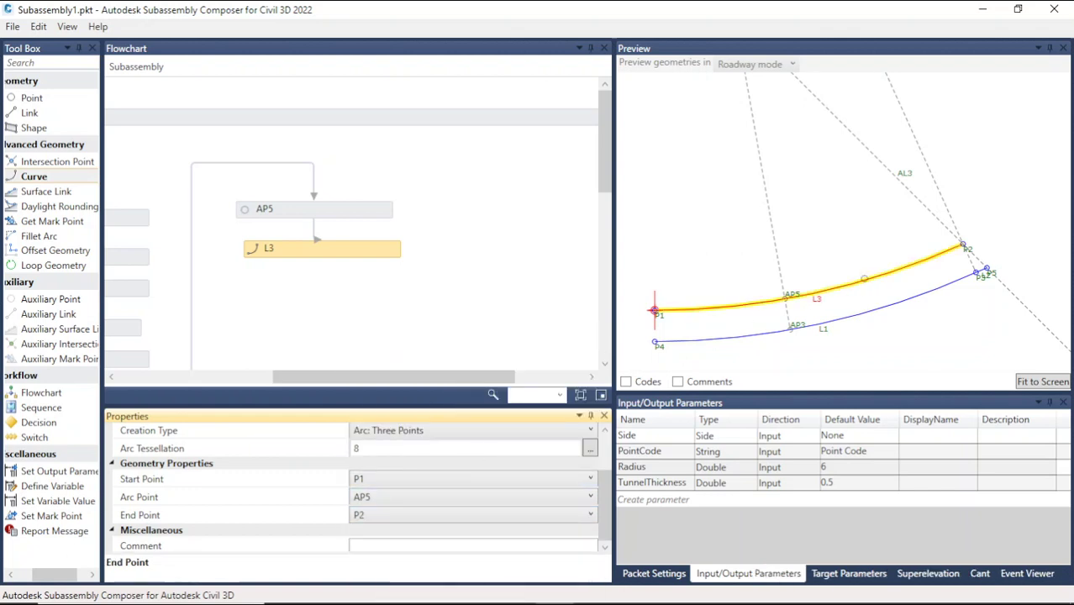
left_click(655, 305)
Examine the two floor arcs in the preview, and switch to Civil 3D to compare the reference tunnel section.
scroll(683, 304, "down", 4)
scroll(864, 235, "down", 4)
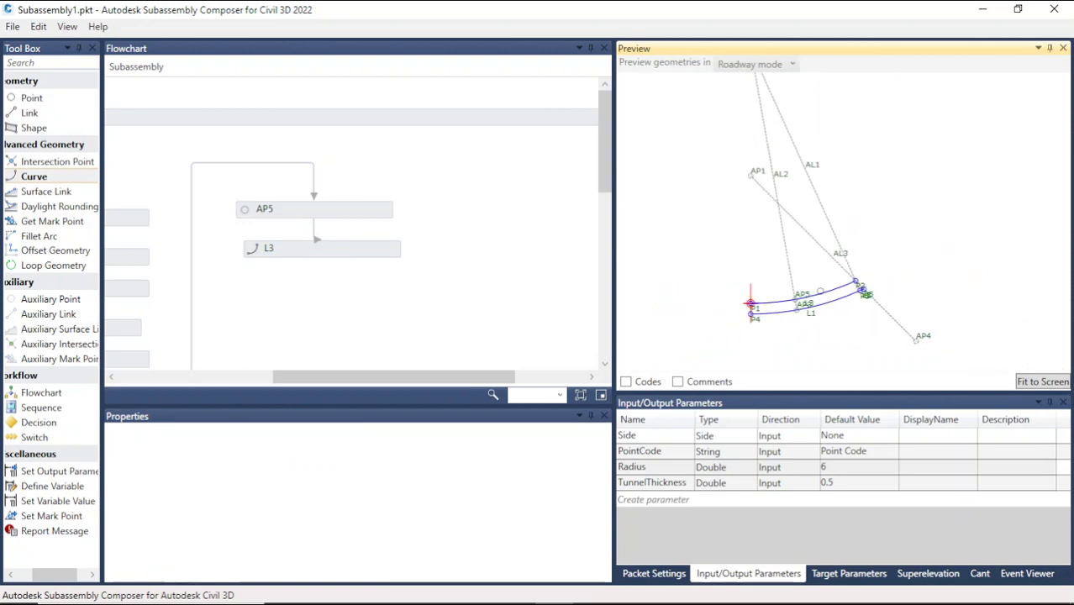
scroll(873, 229, "down", 4)
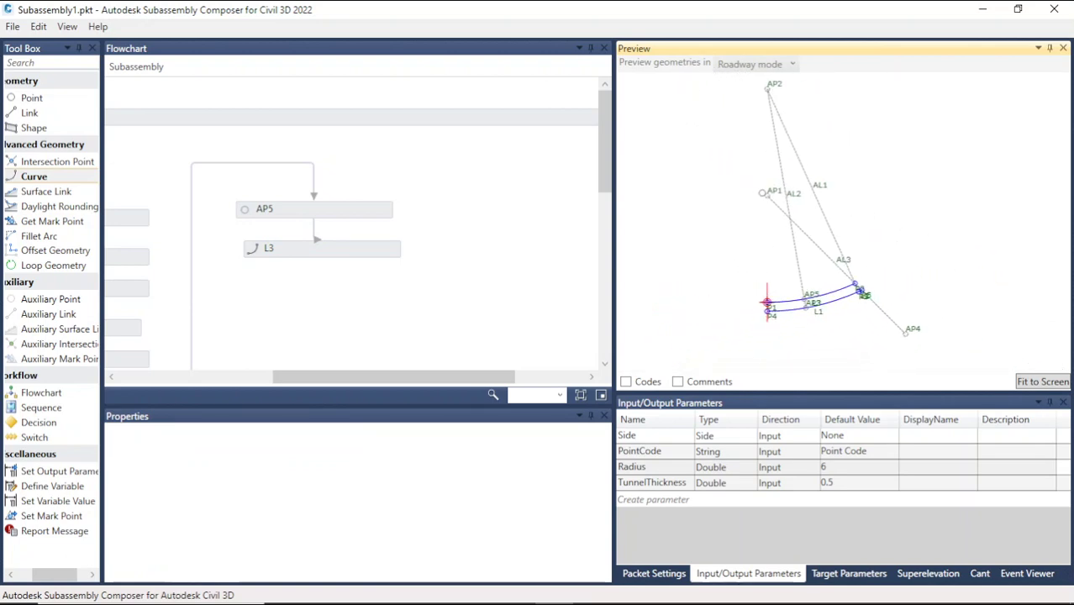
scroll(762, 193, "up", 1)
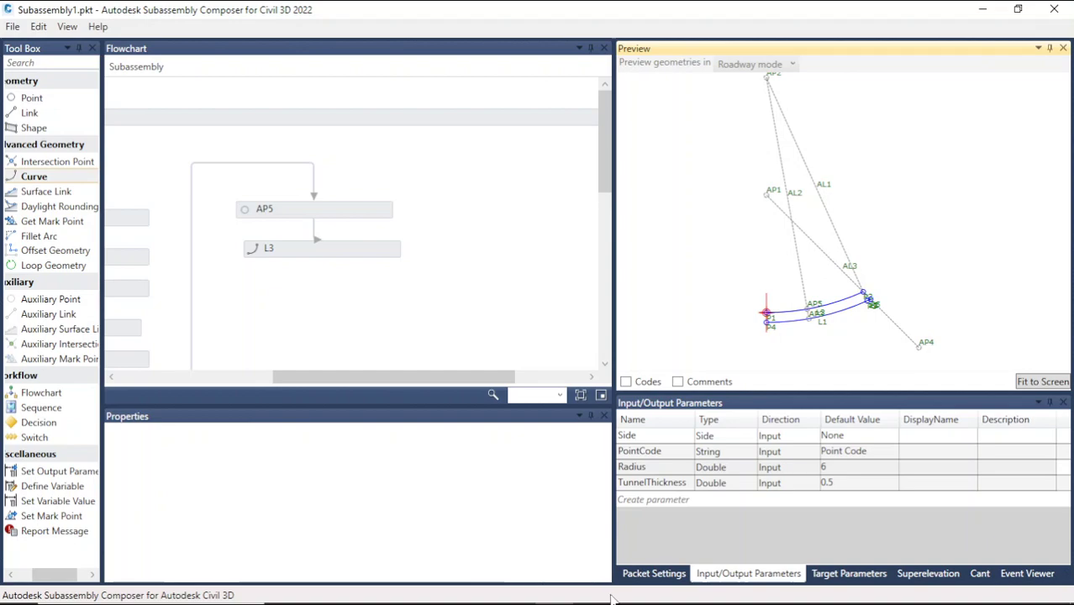
left_click(515, 591)
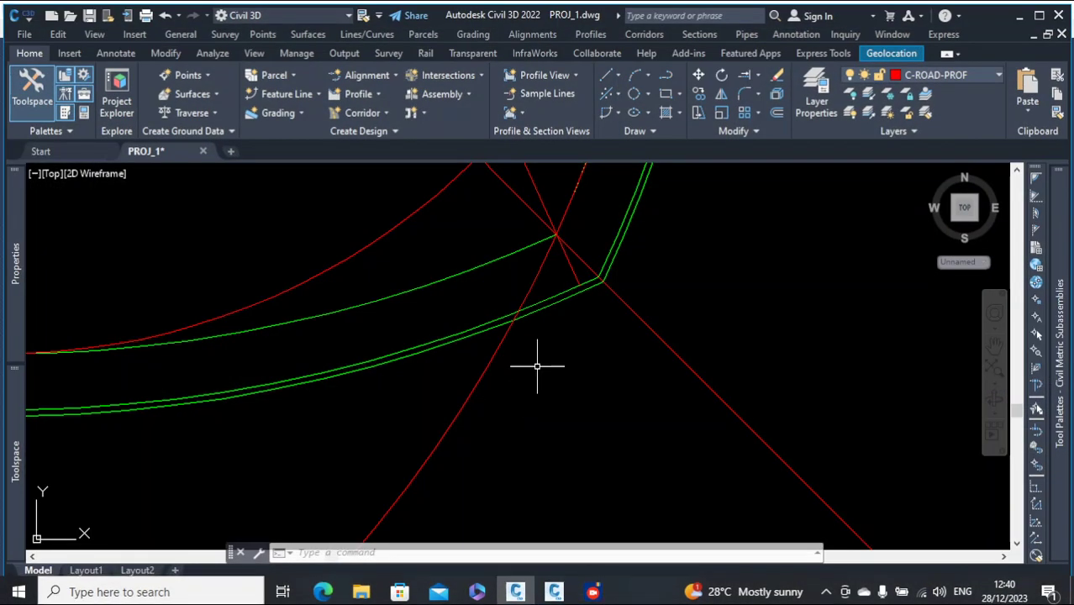
scroll(678, 413, "down", 5)
scroll(762, 396, "up", 8)
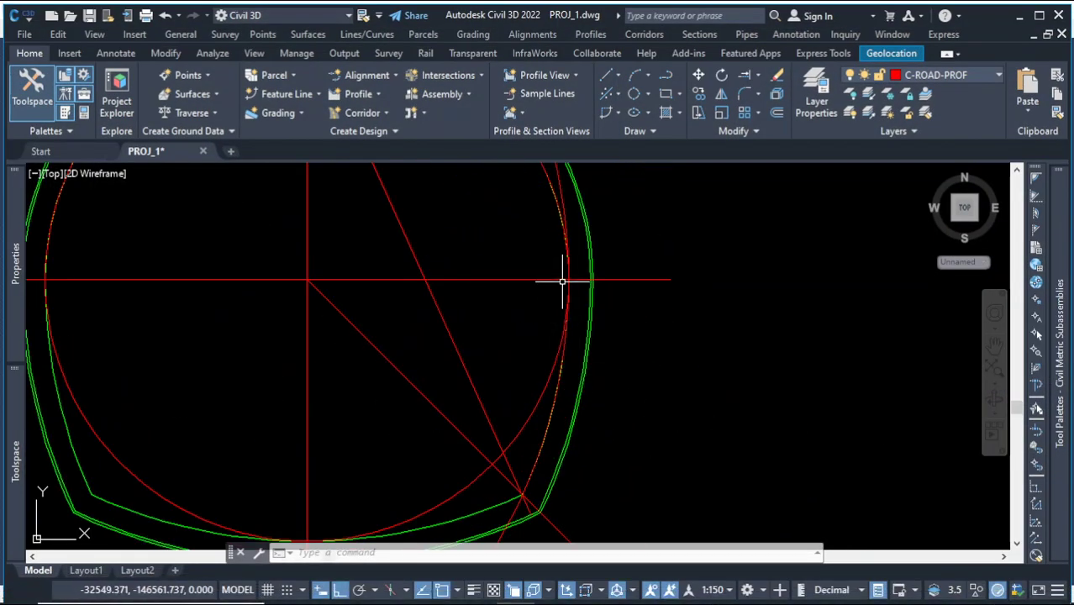
Trim the horizontal construction line between the inner circle and the outer tunnel outline on the section's right side.
left_click(695, 319)
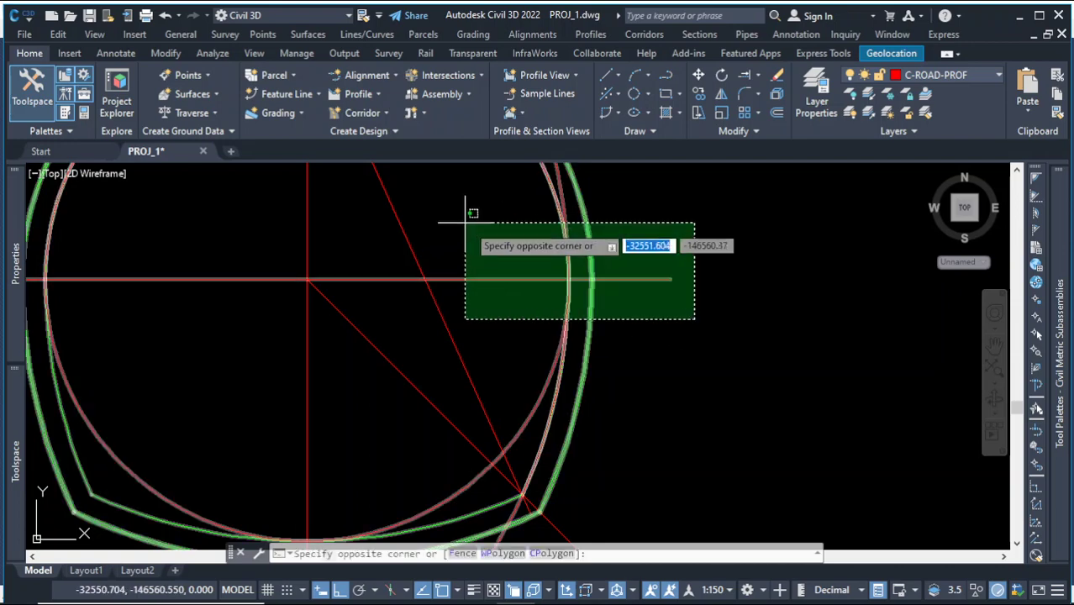
left_click(464, 223)
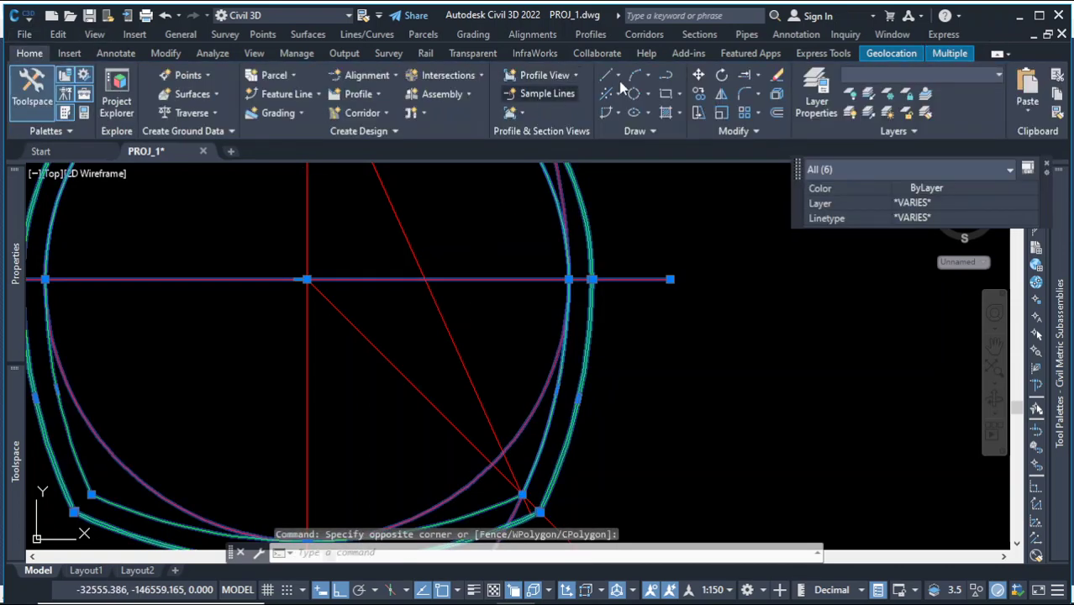
left_click(757, 74)
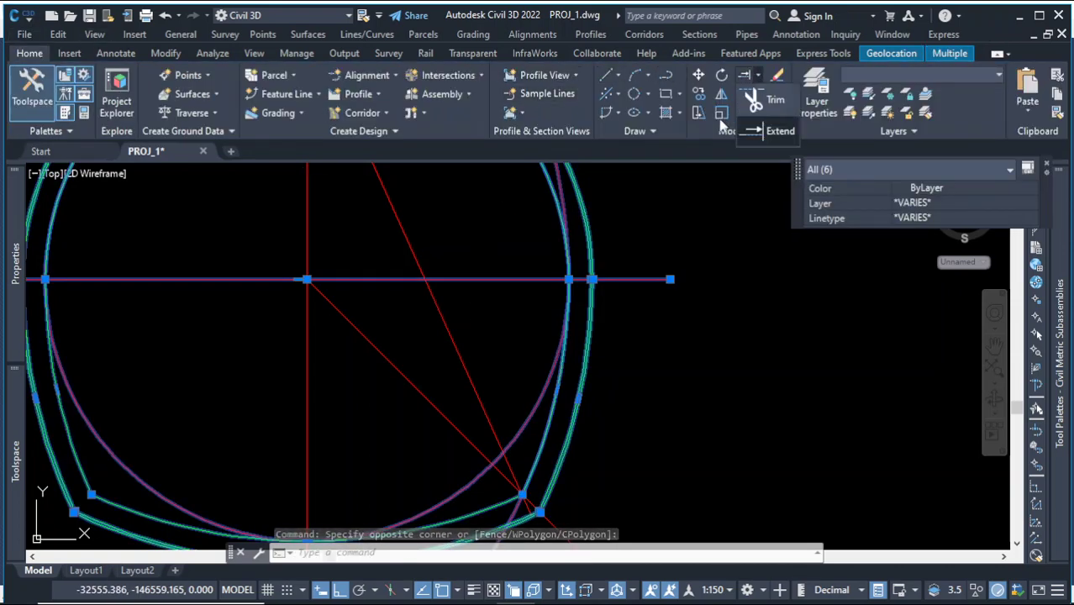
left_click(769, 100)
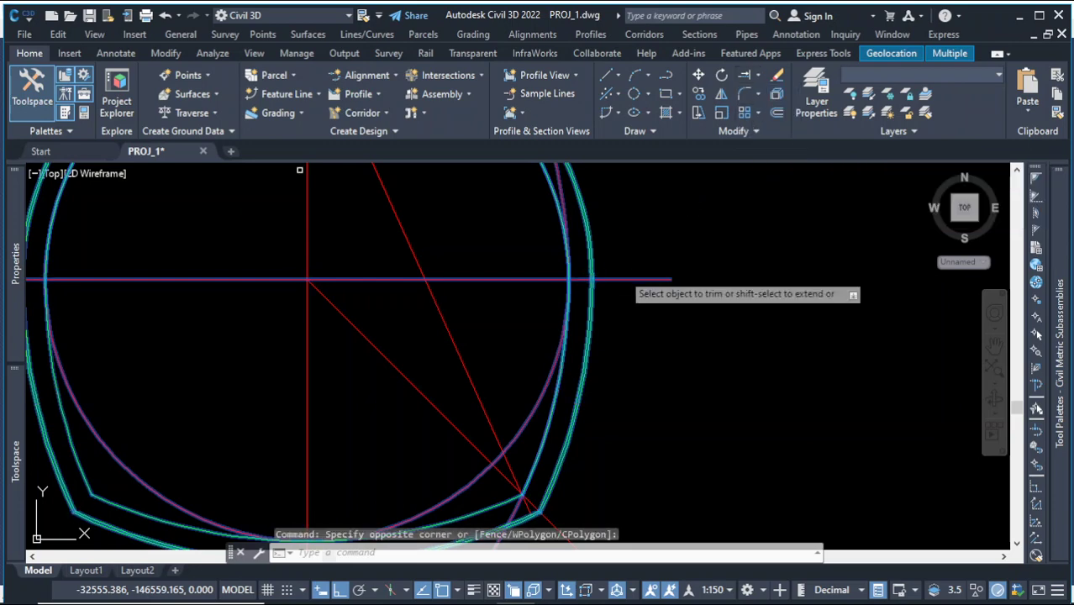
scroll(569, 281, "up", 4)
left_click(578, 267)
left_click(585, 290)
left_click(587, 288)
left_click(620, 269)
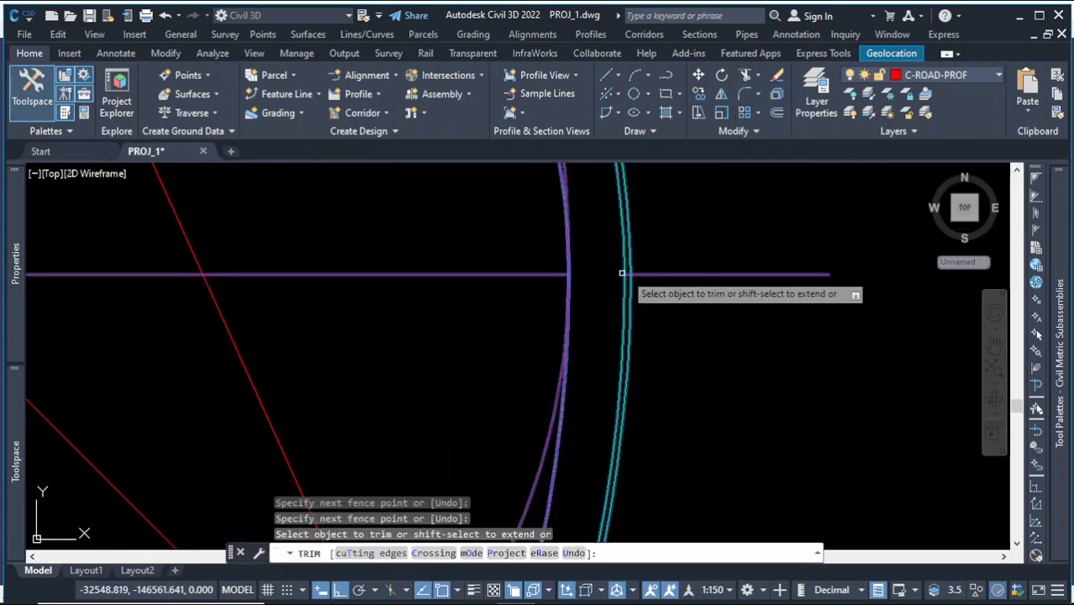
key("Escape")
Delete the leftover piece of the horizontal line outside the tunnel's right wall.
left_click(732, 307)
left_click(711, 249)
key("Delete")
Trim the horizontal line's left half back to the vertical centreline, and select the remaining radius segment to check its length.
scroll(690, 341, "down", 6)
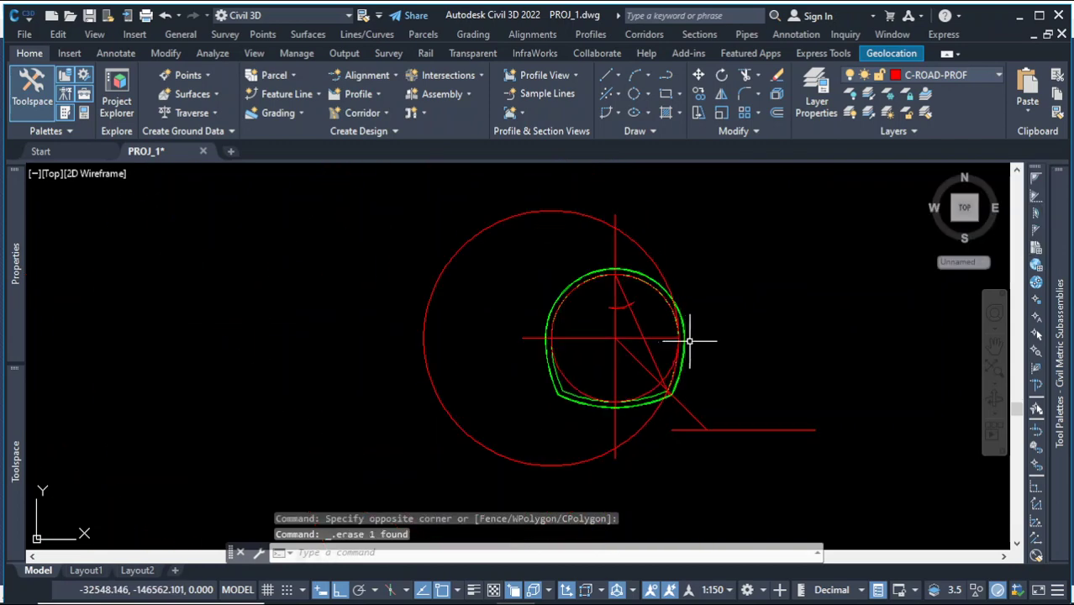
scroll(689, 340, "up", 5)
left_click(663, 335)
left_click(449, 267)
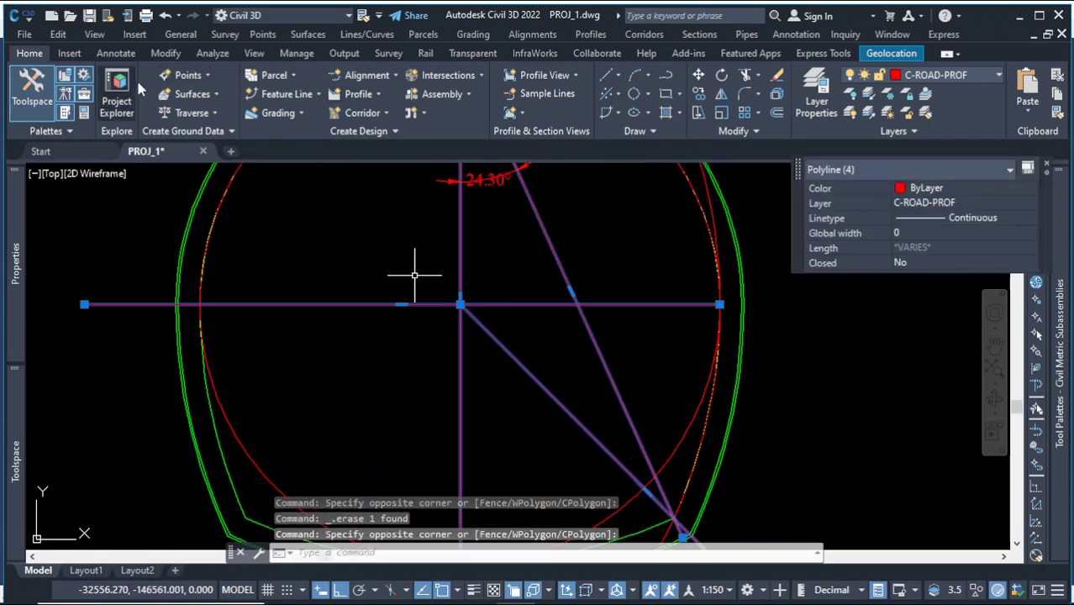
left_click(748, 80)
left_click(413, 272)
left_click(419, 309)
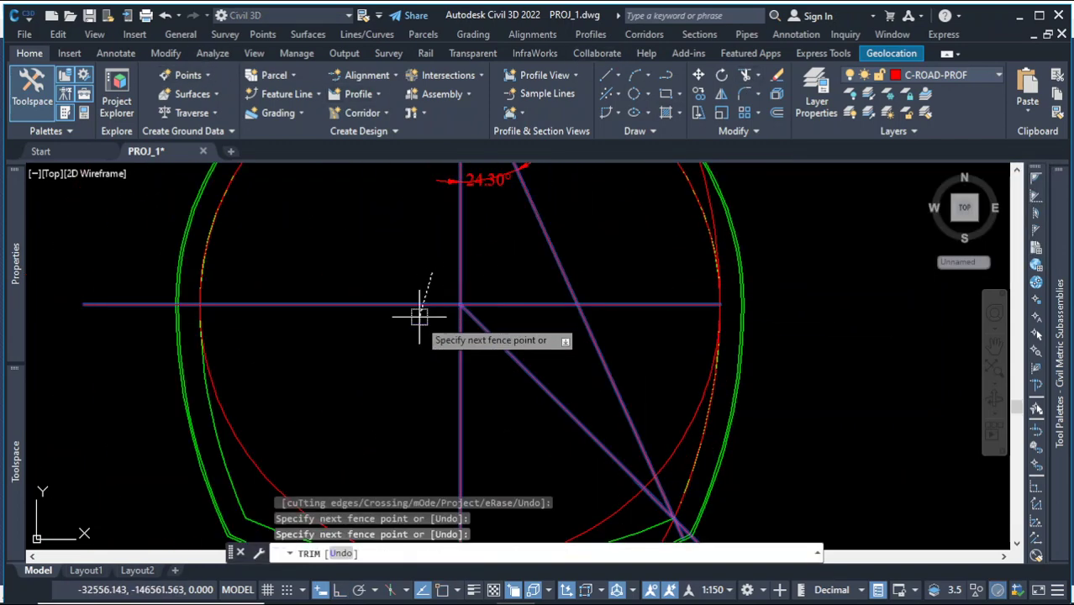
key("Return")
key("Escape")
left_click_drag(523, 315, 511, 288)
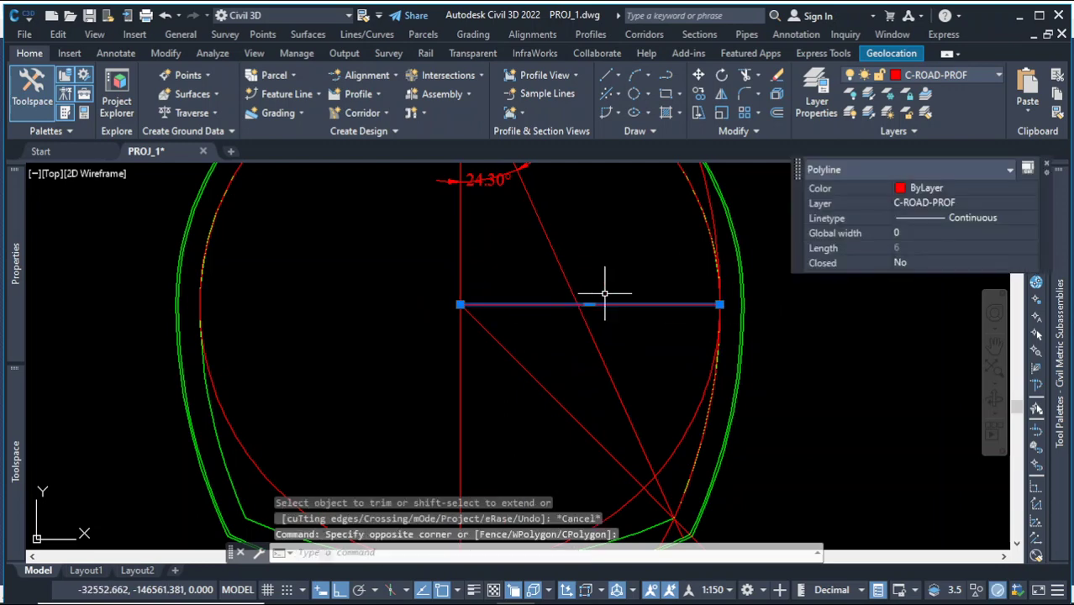
Examine the tunnel section's construction geometry, including the horizontal radius line and the large side circle with its centre and radius.
scroll(626, 334, "down", 1)
scroll(816, 334, "up", 3)
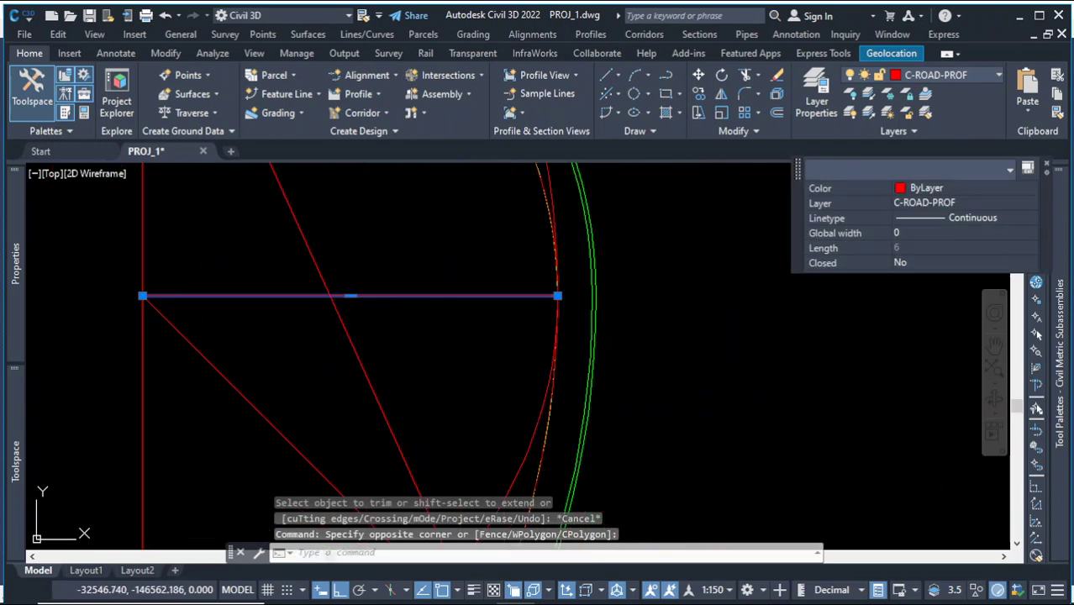
key("Escape")
scroll(575, 319, "down", 2)
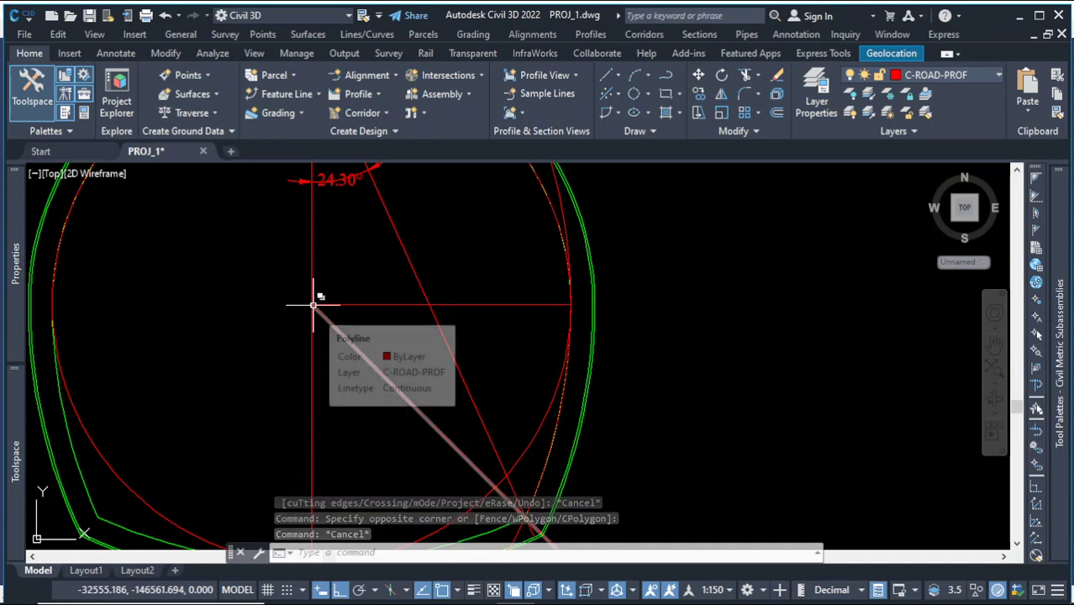
scroll(622, 301, "down", 3)
scroll(567, 384, "up", 3)
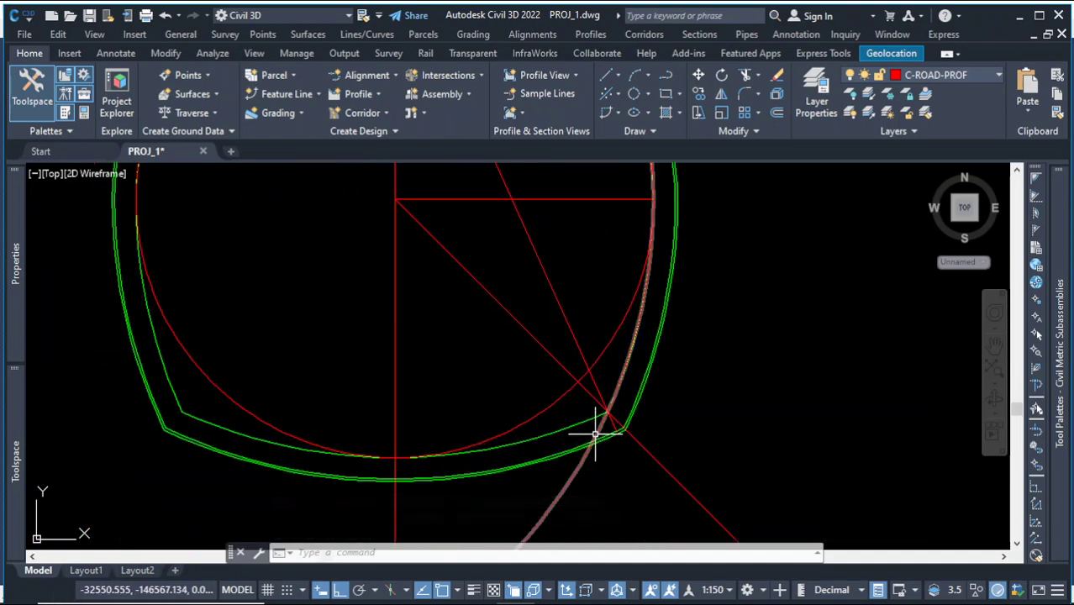
scroll(664, 404, "down", 4)
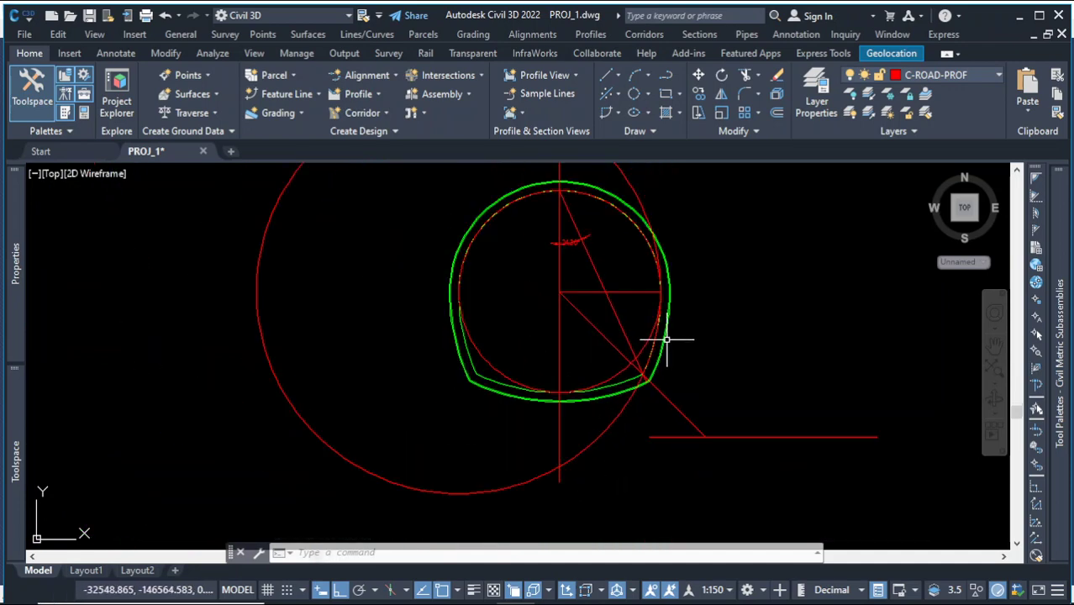
left_click(614, 422)
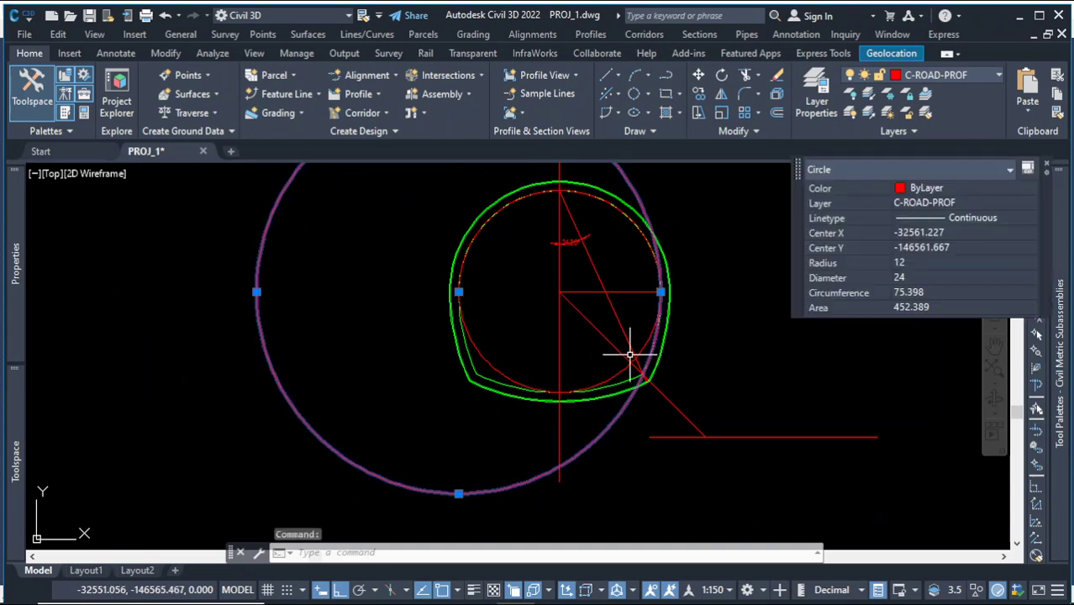
scroll(474, 304, "up", 2)
scroll(461, 304, "up", 1)
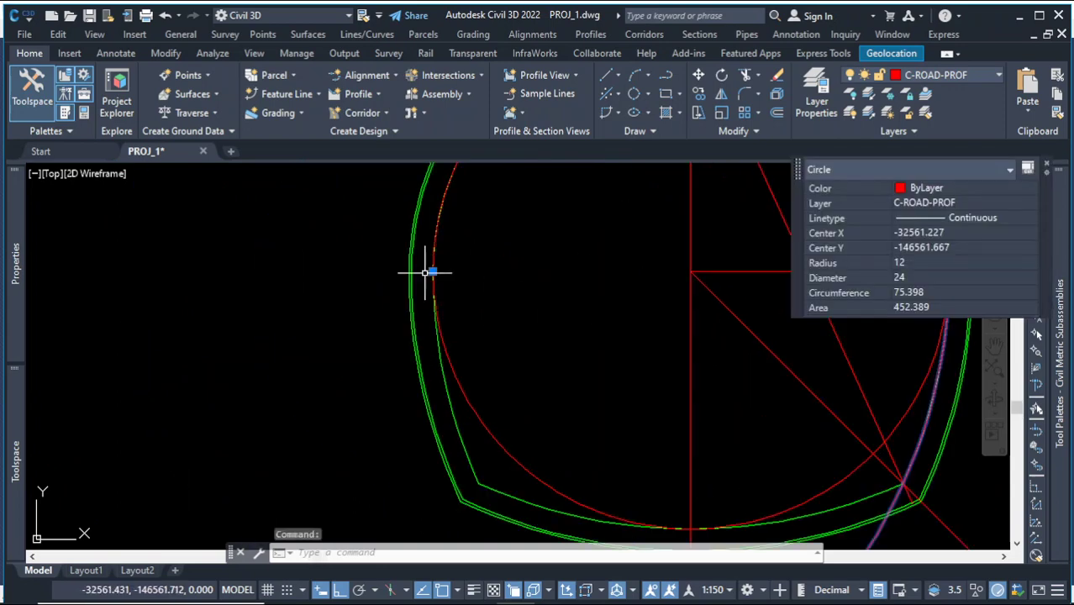
scroll(431, 272, "down", 1)
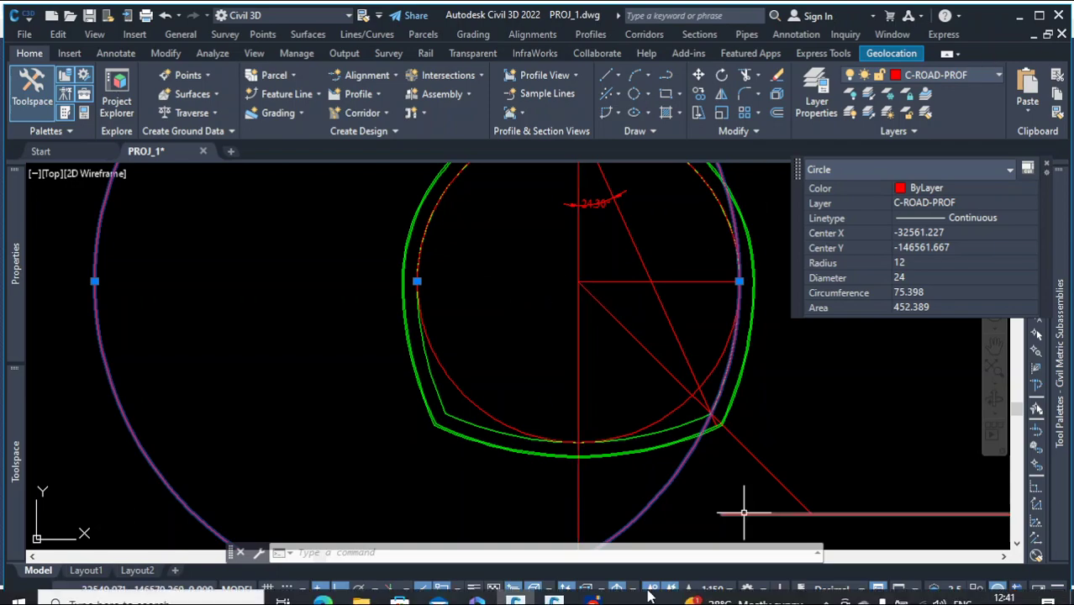
Switch to Subassembly Composer and add an auxiliary point below curve L3, starting from AP1 with a Delta X of -Radius.
left_click(556, 588)
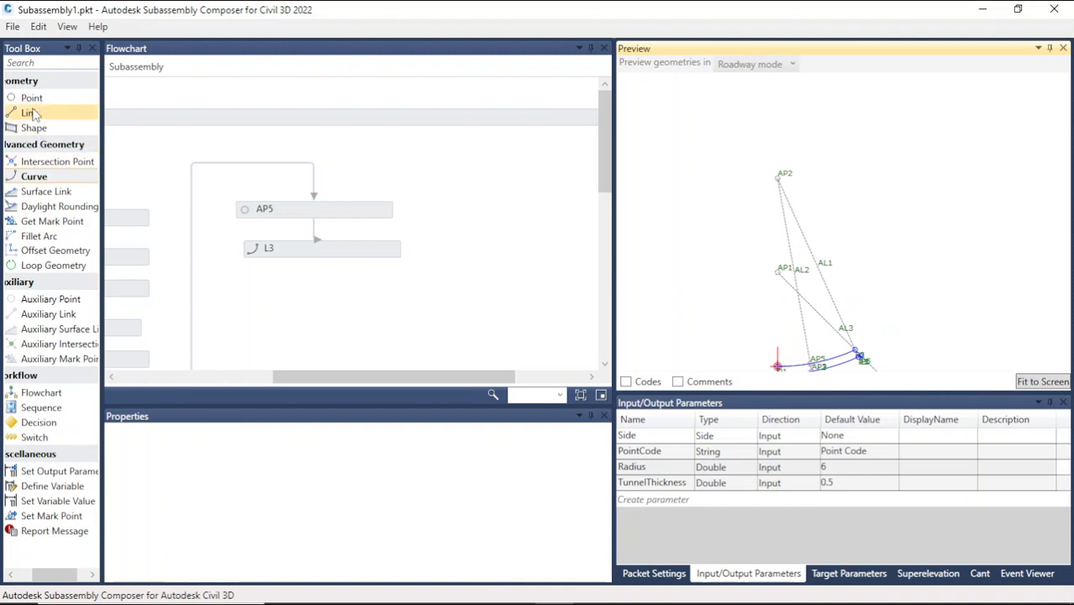
left_click_drag(39, 299, 341, 296)
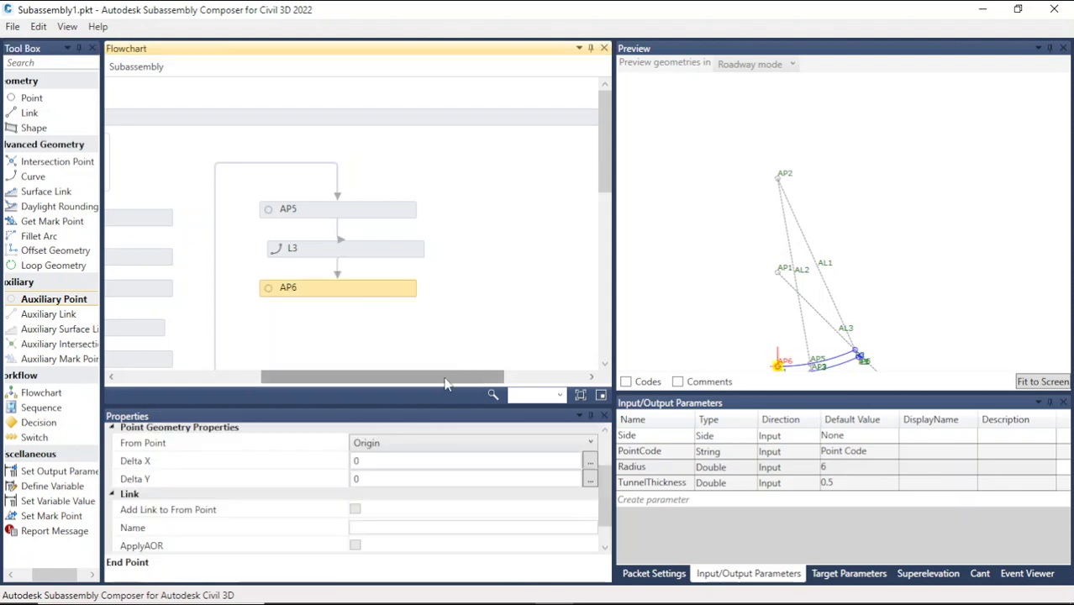
scroll(607, 487, "up", 1)
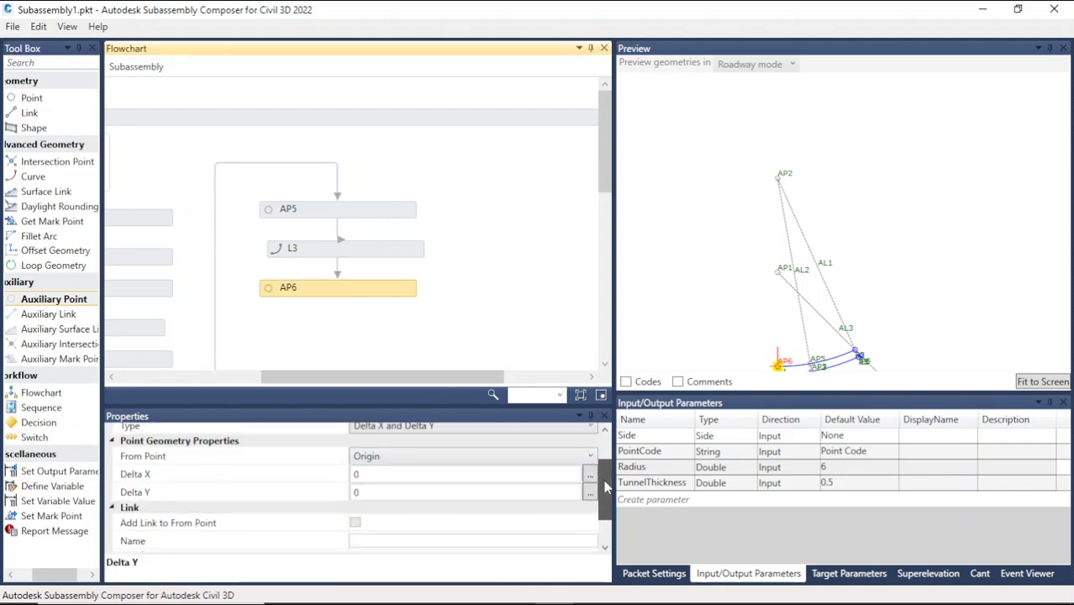
scroll(607, 488, "up", 1)
left_click(498, 462)
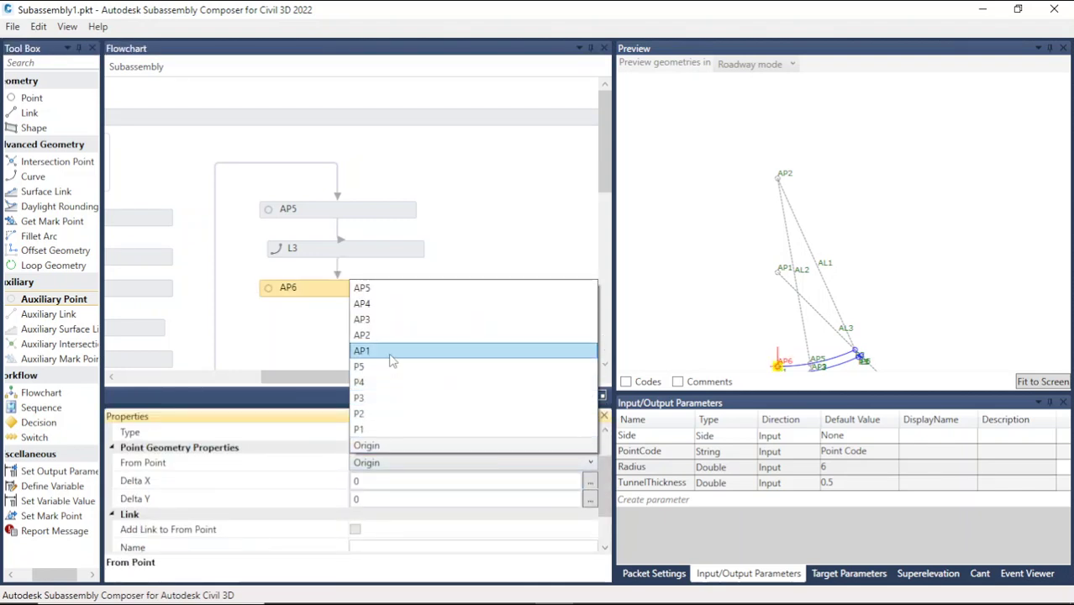
left_click(391, 360)
left_click(374, 499)
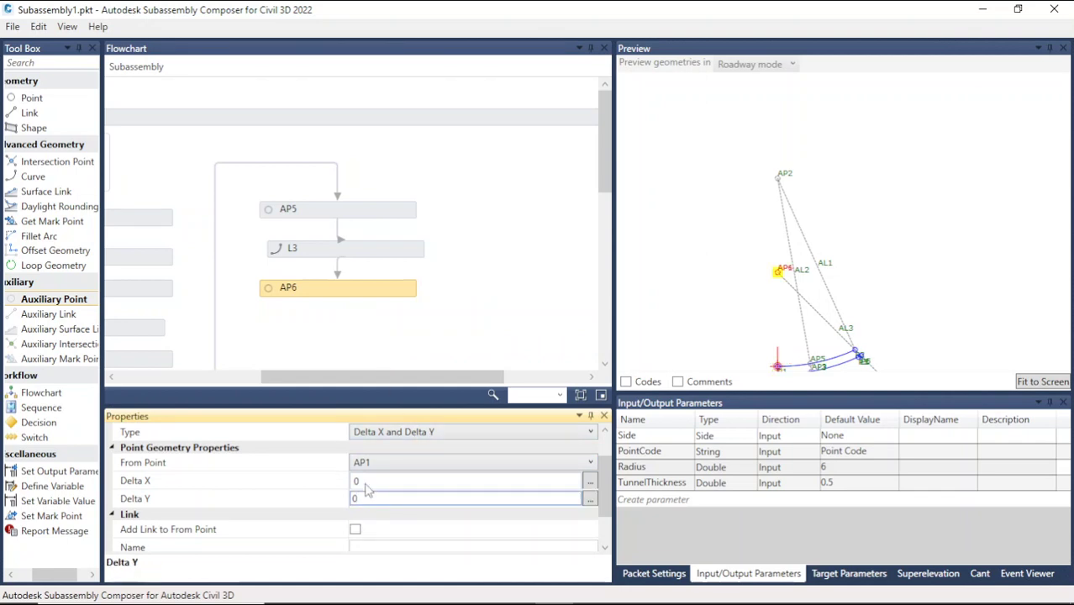
left_click(367, 482)
type("-Radius")
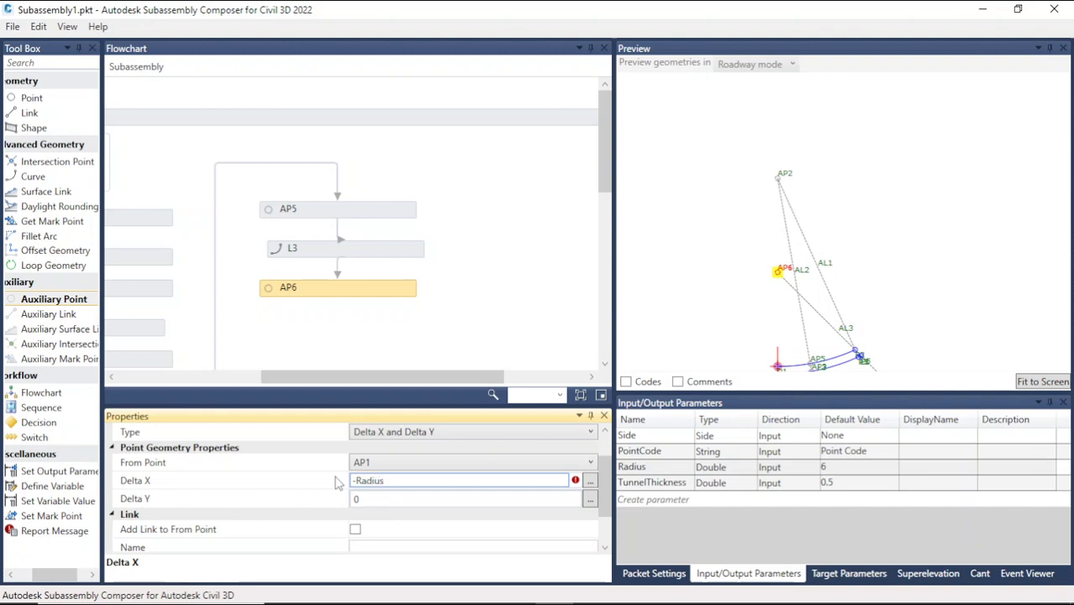
left_click(473, 329)
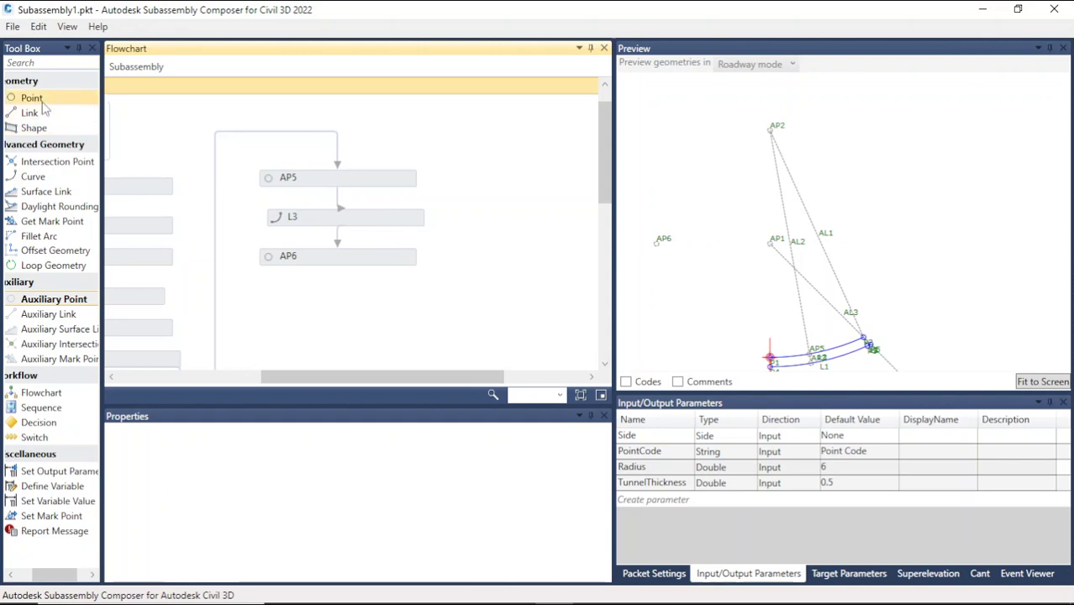
Add a point below AP6 in the flowchart, starting from AP6 with a Delta Y of Radius*2.
left_click_drag(34, 99, 349, 303)
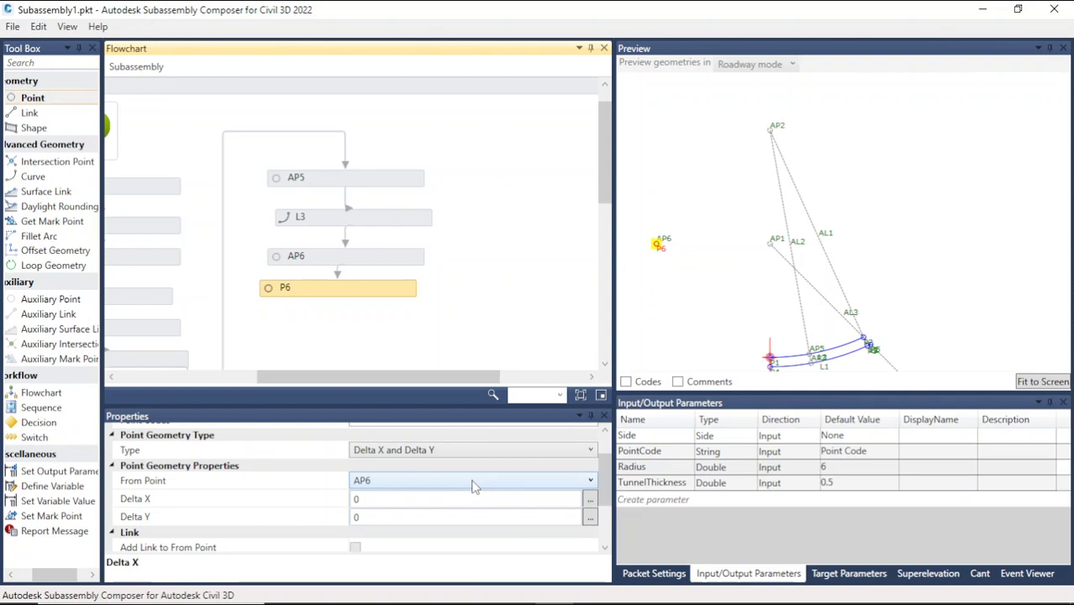
left_click(391, 516)
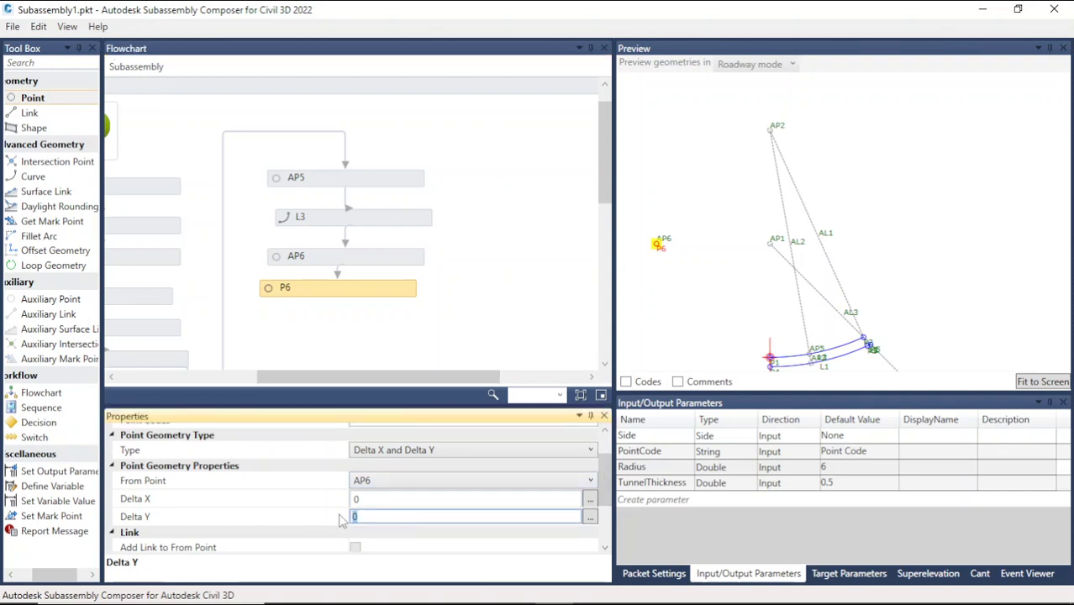
type("Radius*")
left_click(744, 296)
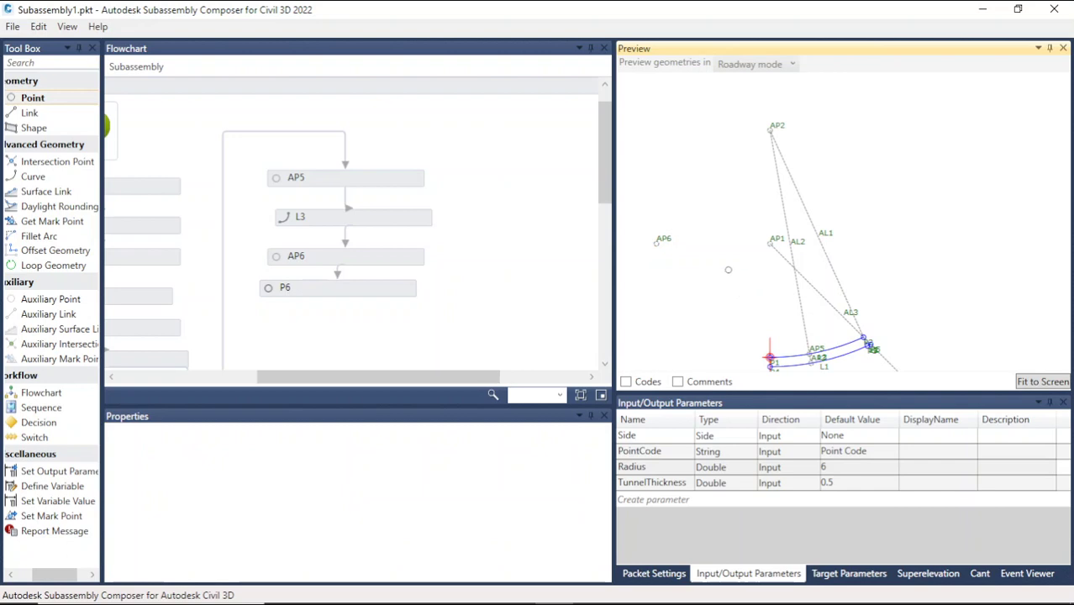
Correct point P6 by setting its Delta X to Radius*2 and its Delta Y to 0.
left_click(660, 241)
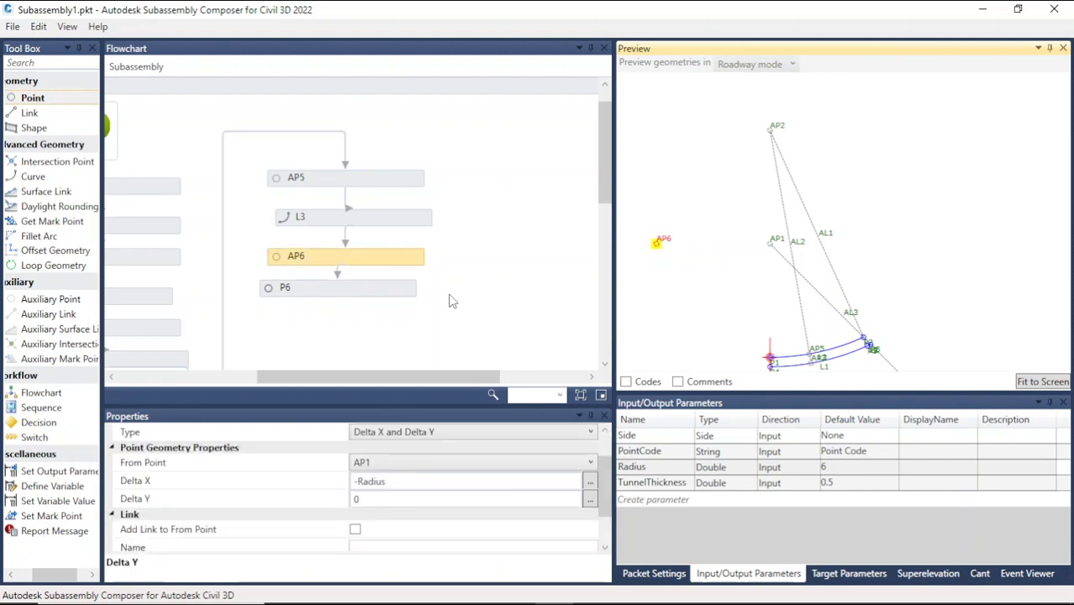
left_click(376, 293)
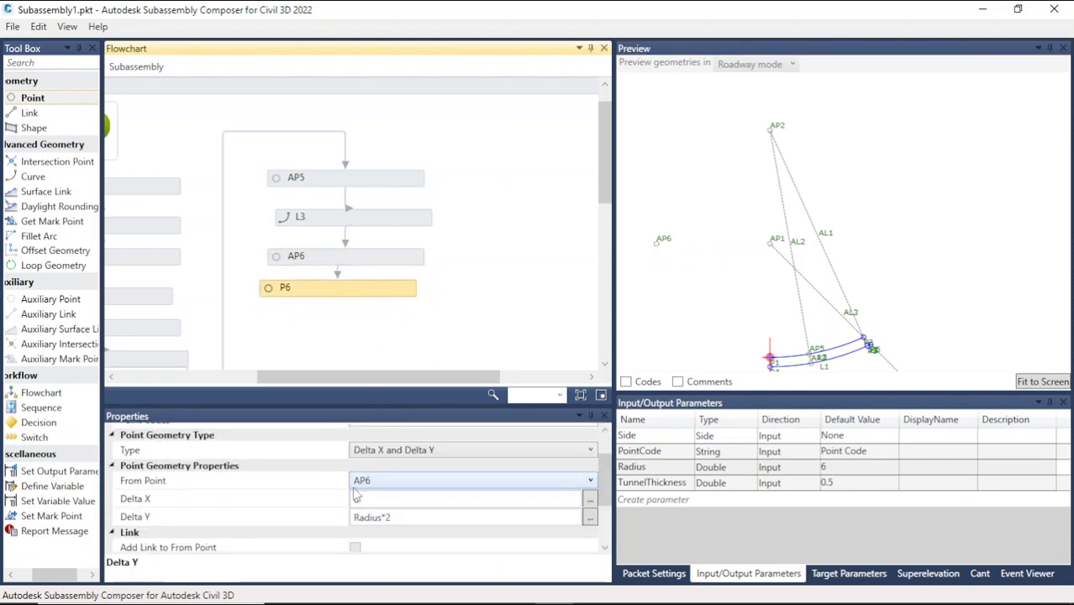
left_click_drag(419, 523, 324, 527)
key("ctrl+c")
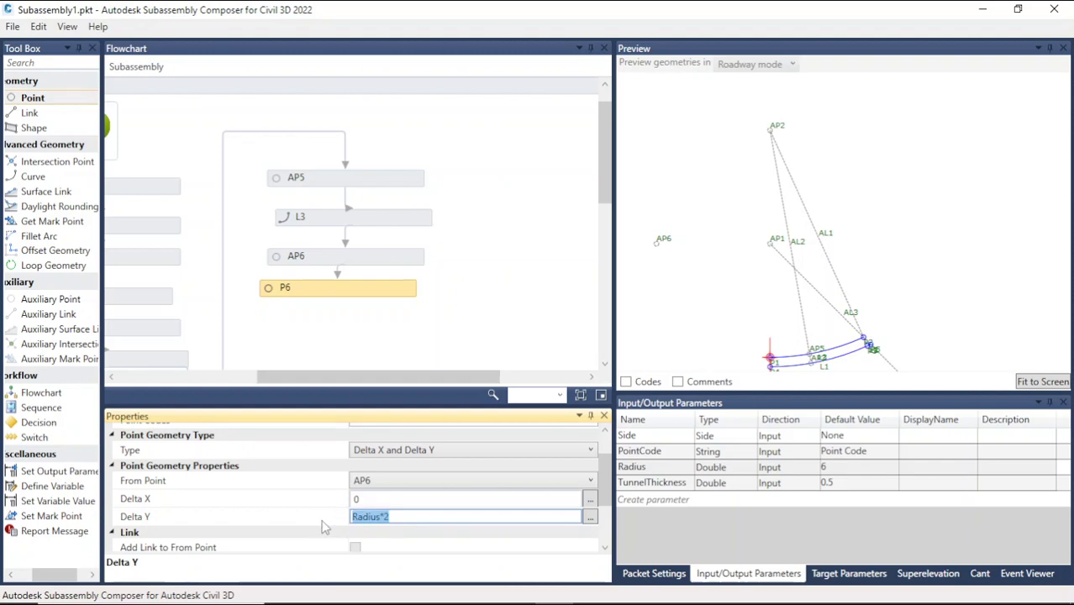
left_click(362, 499)
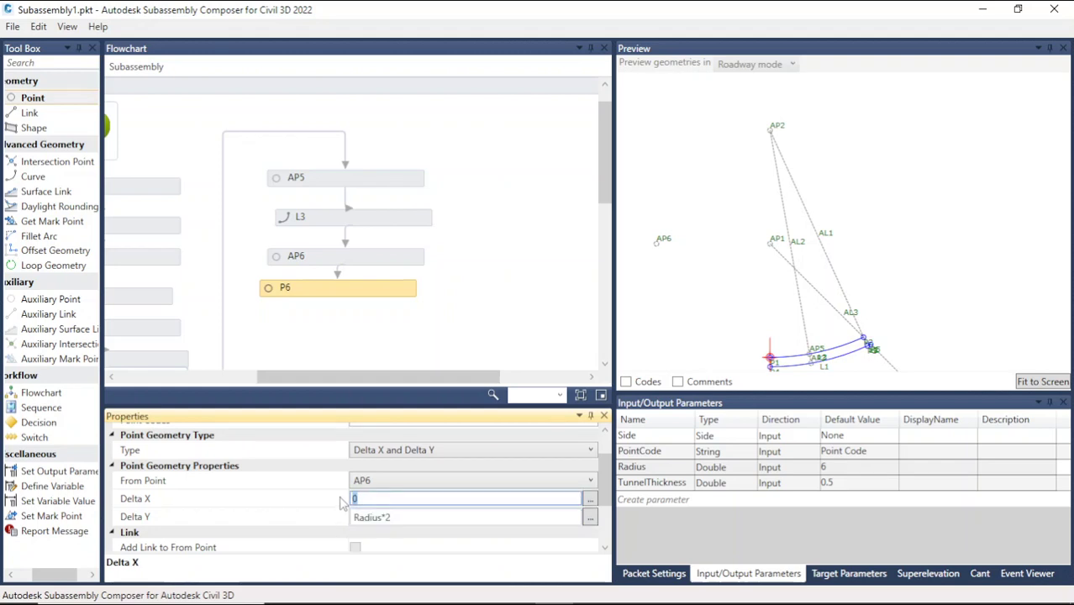
key("ctrl+v")
left_click(336, 520)
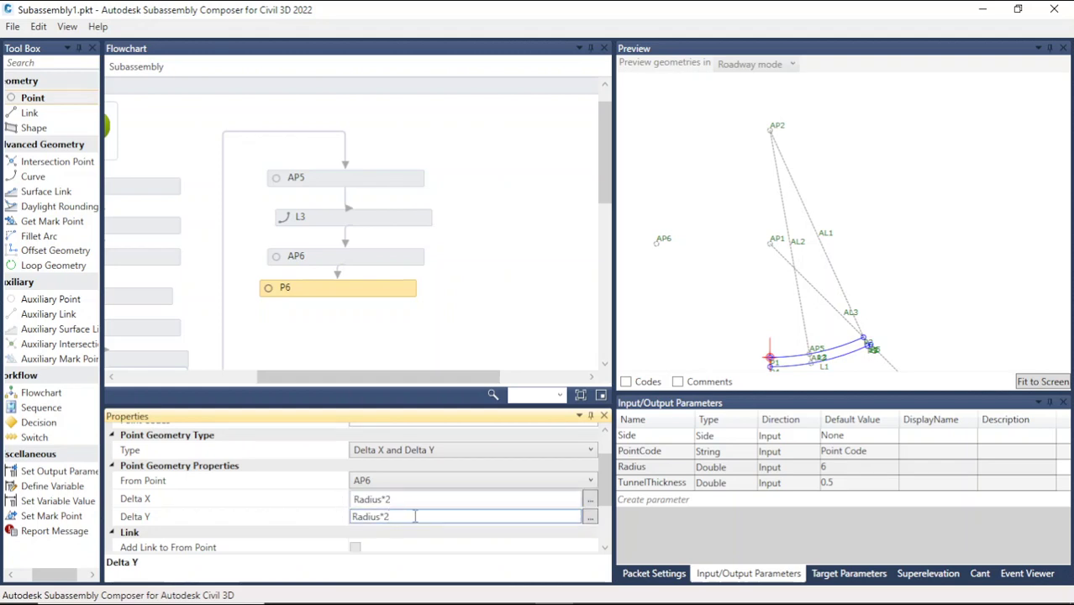
left_click_drag(414, 517, 319, 523)
type("0")
left_click(891, 282)
Add an auxiliary point with a link from P6 and align it beneath P6 in the flowchart.
scroll(881, 252, "up", 4)
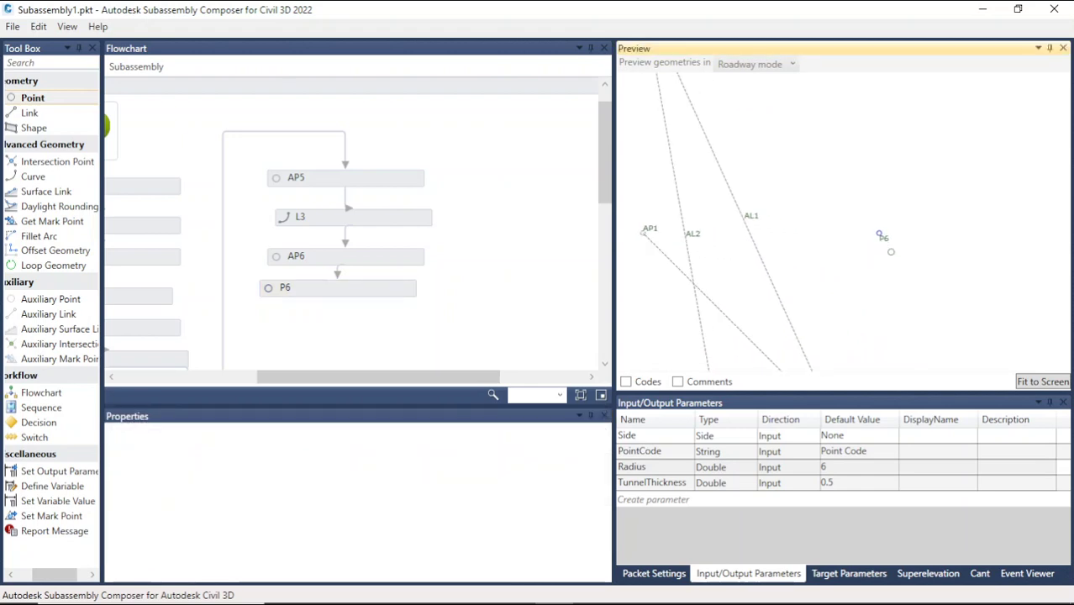
scroll(884, 233, "down", 3)
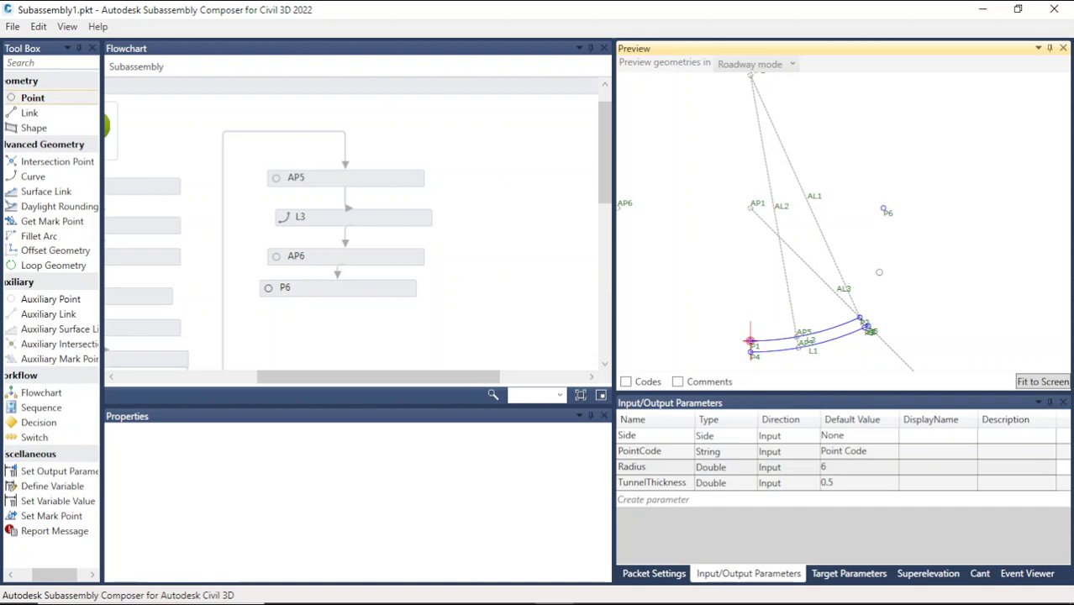
scroll(876, 276, "up", 3)
scroll(918, 254, "down", 4)
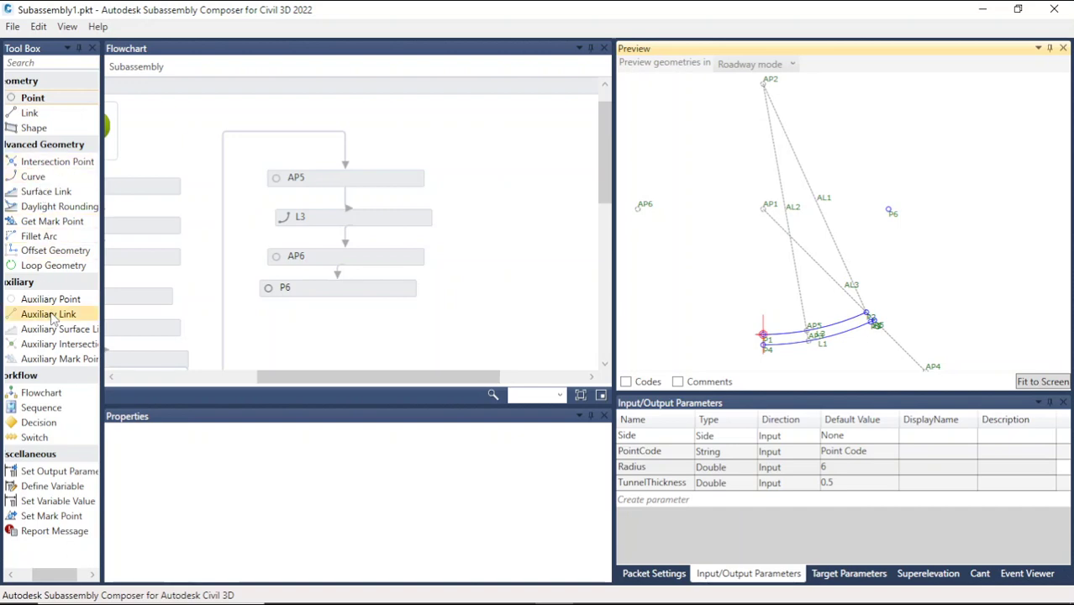
left_click_drag(57, 309, 436, 323)
scroll(496, 284, "down", 2)
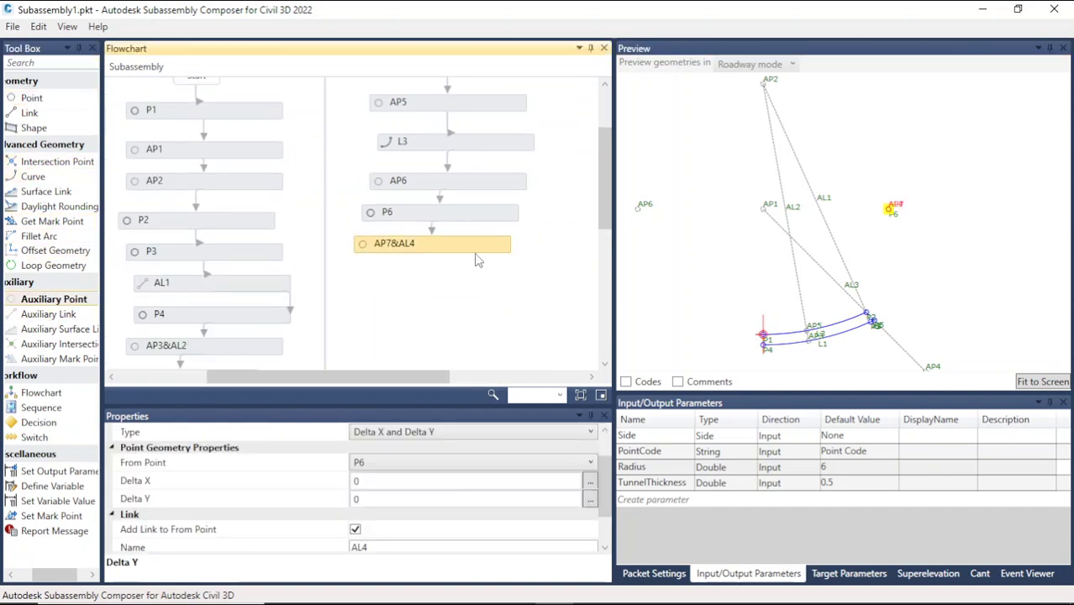
left_click_drag(476, 244, 490, 249)
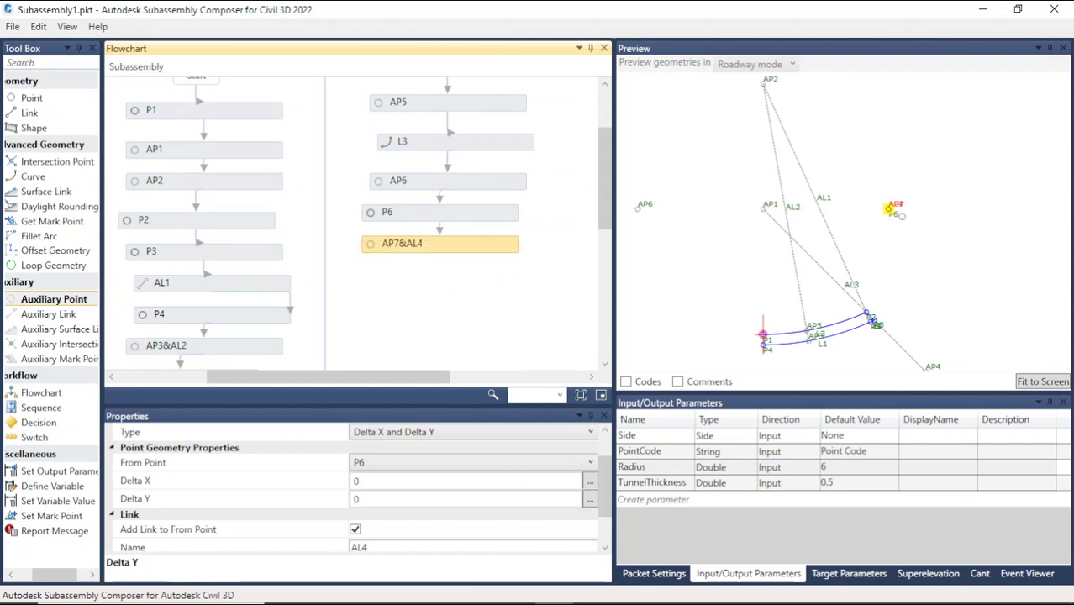
Set the new auxiliary point's geometry type to Angle and Distance, with AP6 as the reference point.
left_click(515, 434)
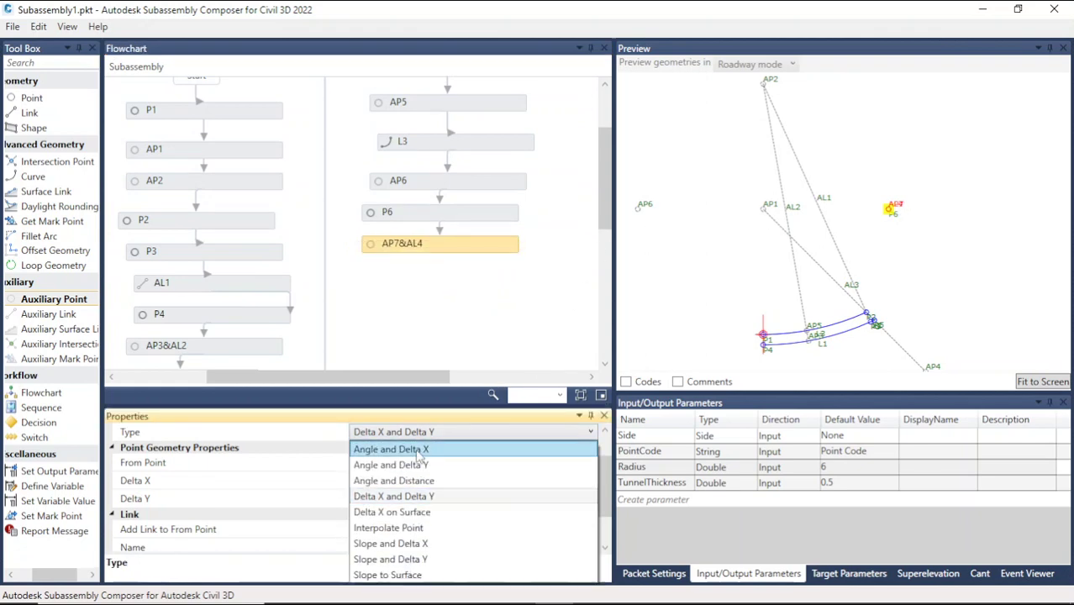
left_click(393, 481)
scroll(604, 480, "down", 1)
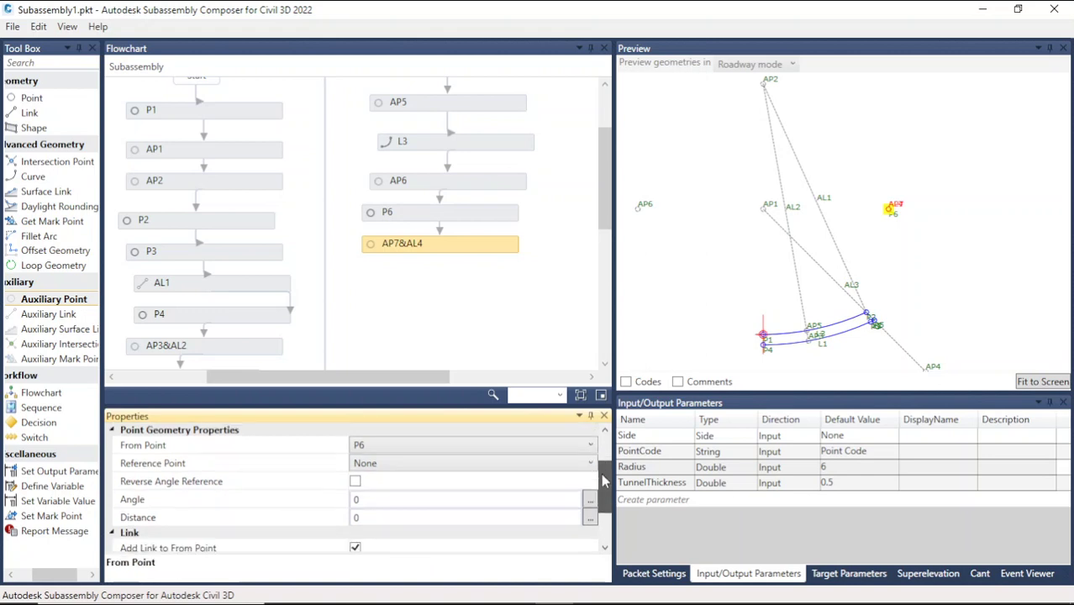
left_click(407, 473)
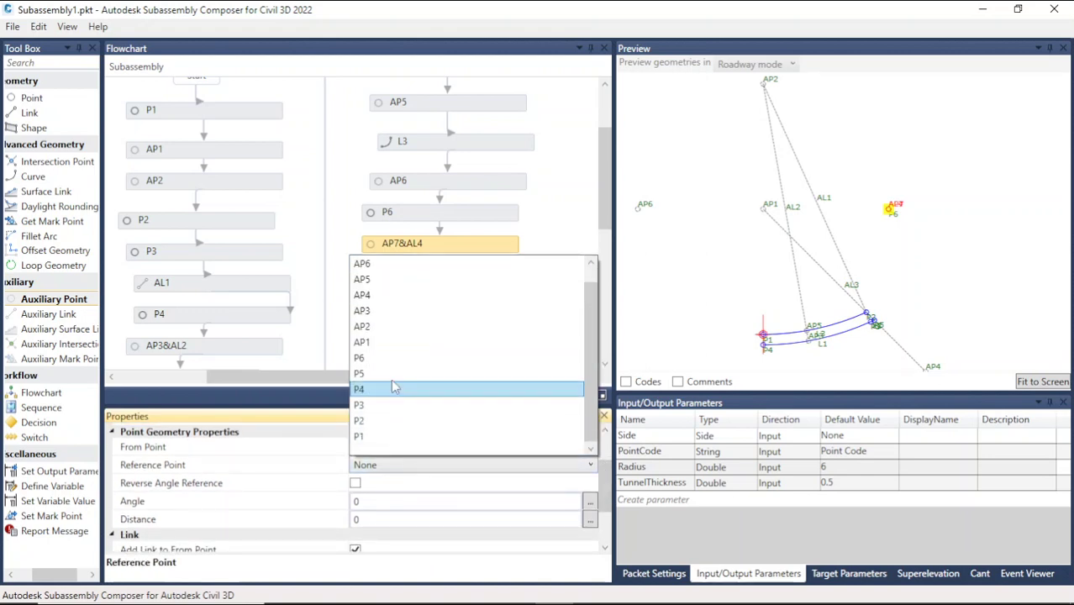
left_click(378, 265)
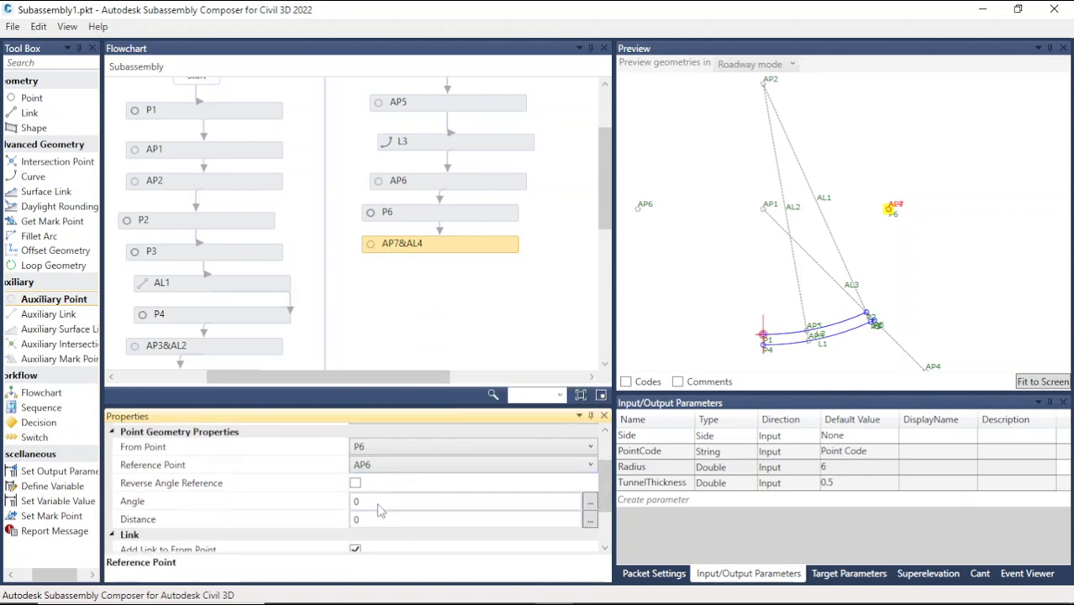
Give auxiliary point AP7 an angle of 10 and a distance of Radius*2 from P6.
left_click(380, 504)
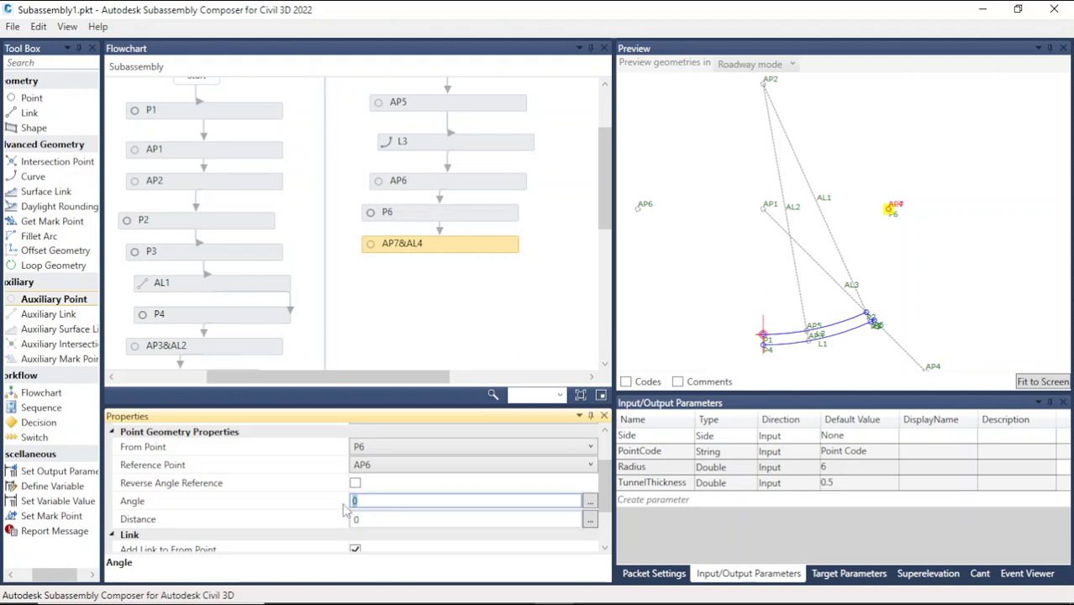
type("10")
left_click(379, 523)
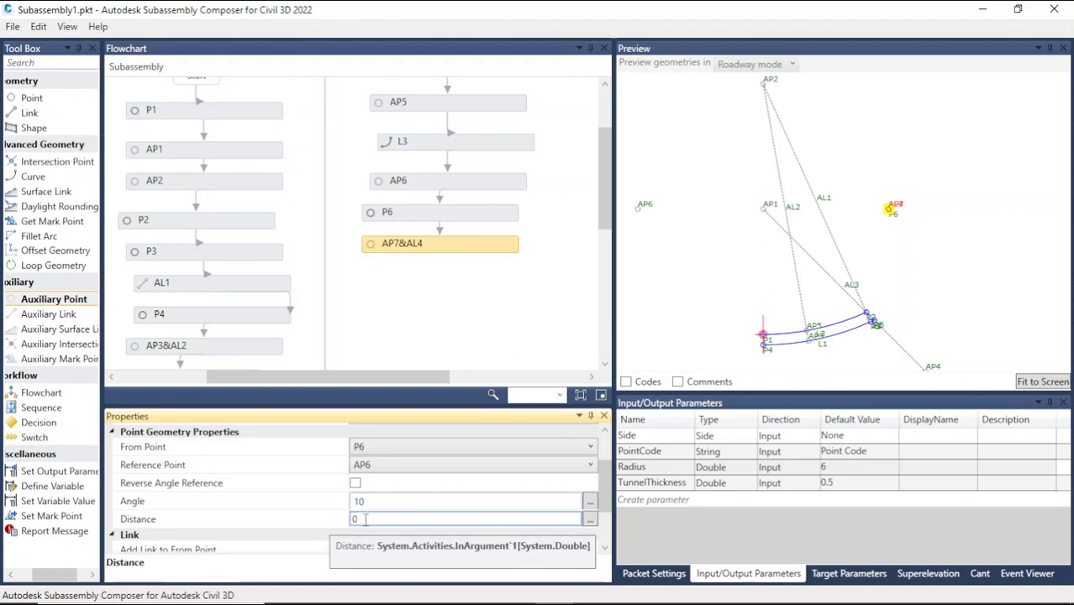
left_click_drag(364, 520, 339, 519)
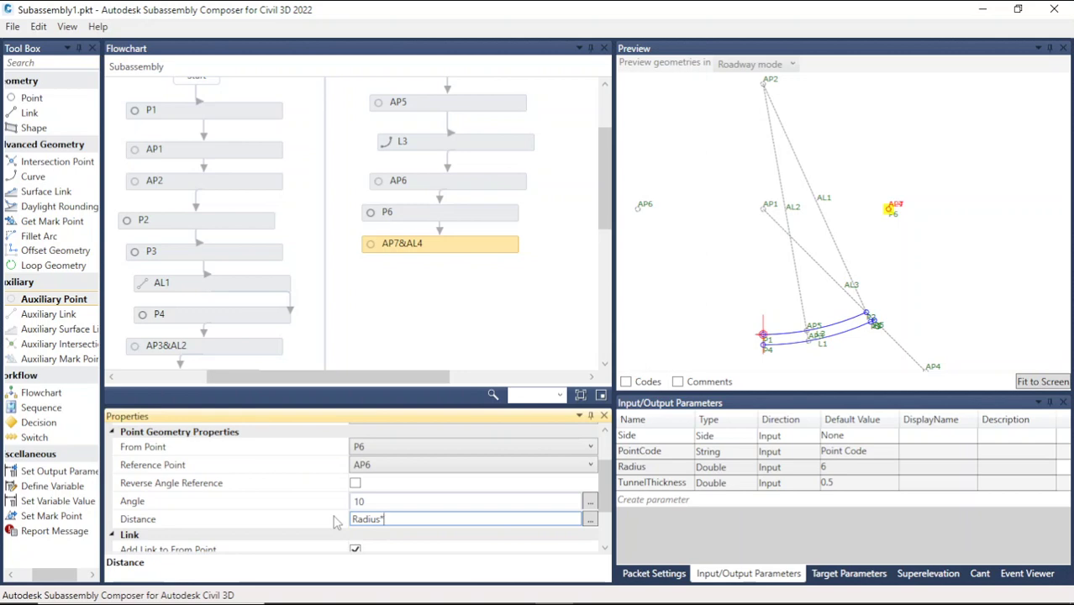
type("2")
left_click(549, 287)
left_click(653, 245)
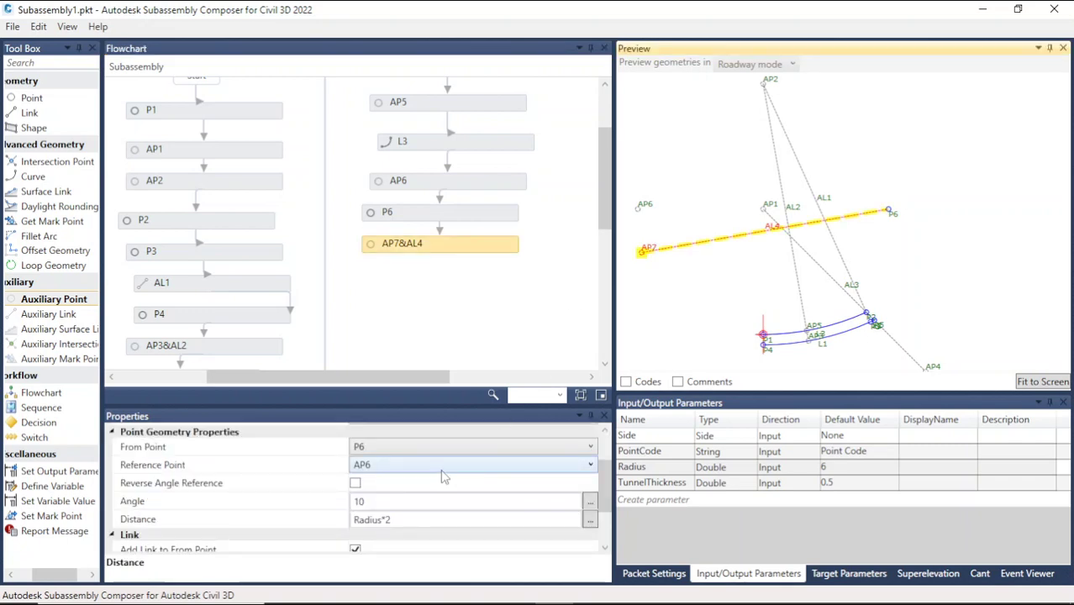
Change auxiliary point AP7 to start from AP6 and use P6 as its reference point.
left_click(423, 452)
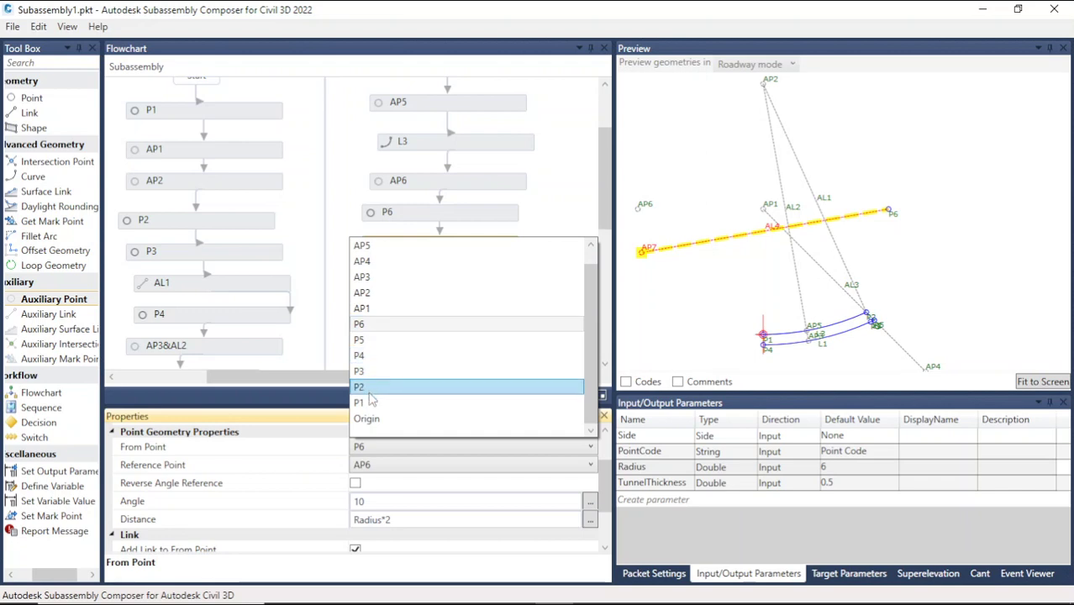
scroll(375, 253, "up", 1)
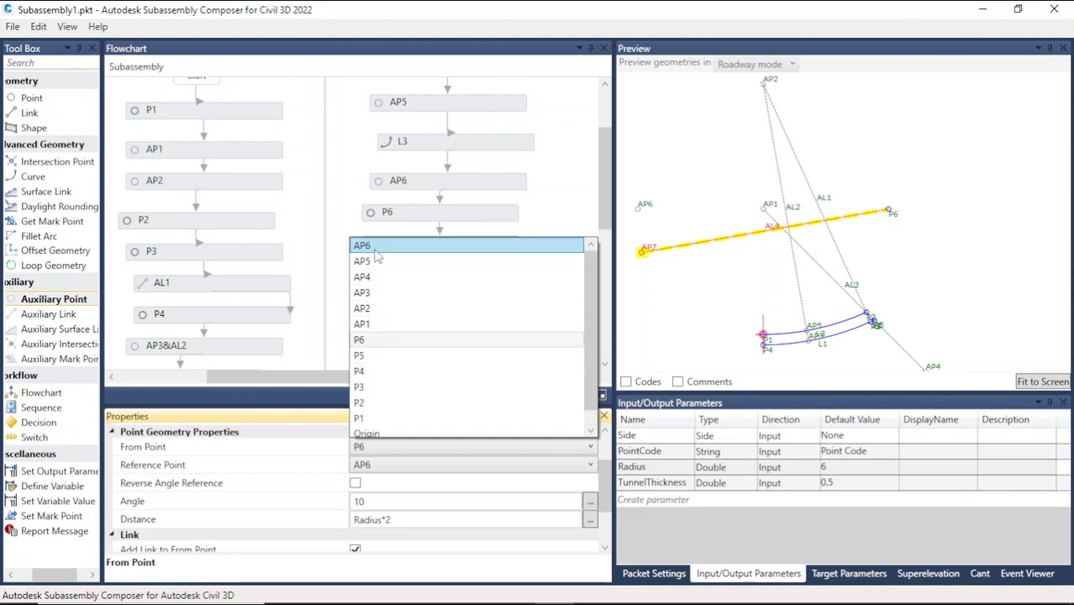
left_click(375, 246)
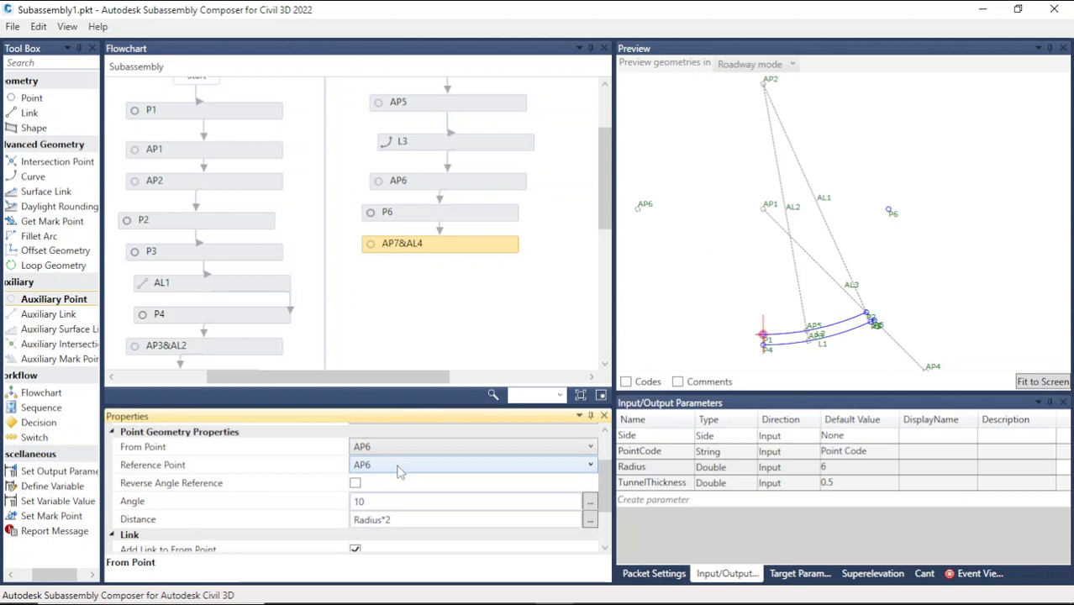
left_click(399, 472)
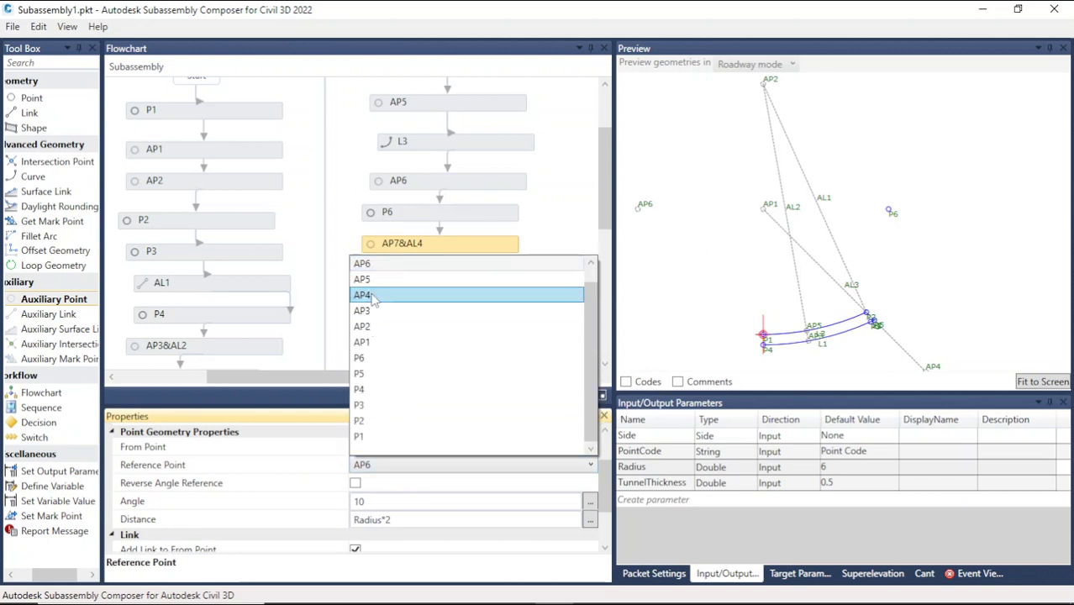
left_click(368, 358)
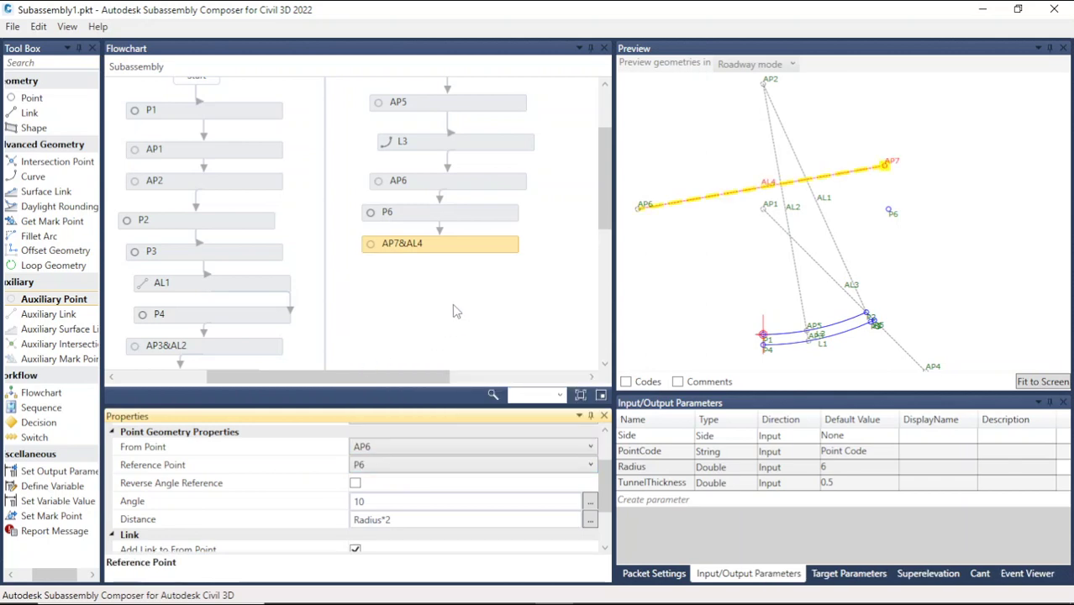
Set AP7's angle to -10.
left_click(401, 502)
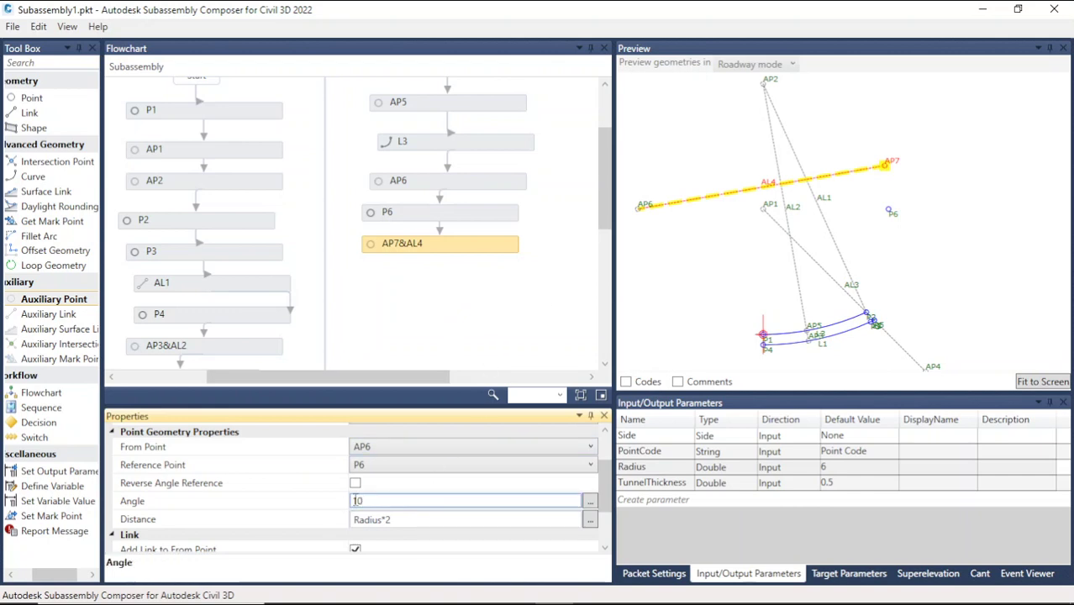
type("-")
left_click(915, 310)
scroll(912, 277, "up", 4)
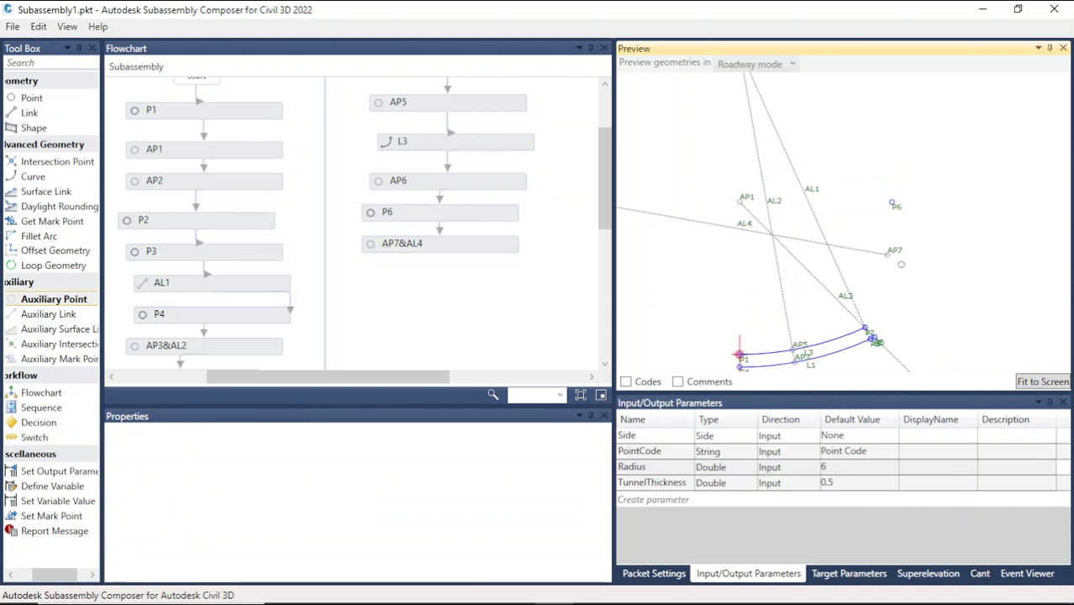
scroll(910, 262, "down", 2)
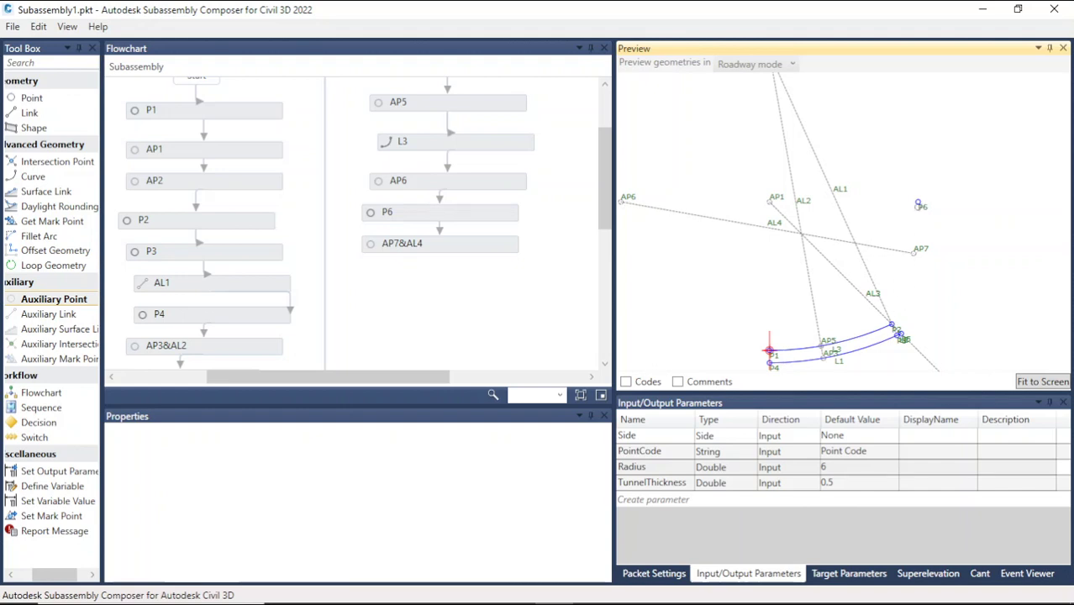
scroll(890, 326, "up", 1)
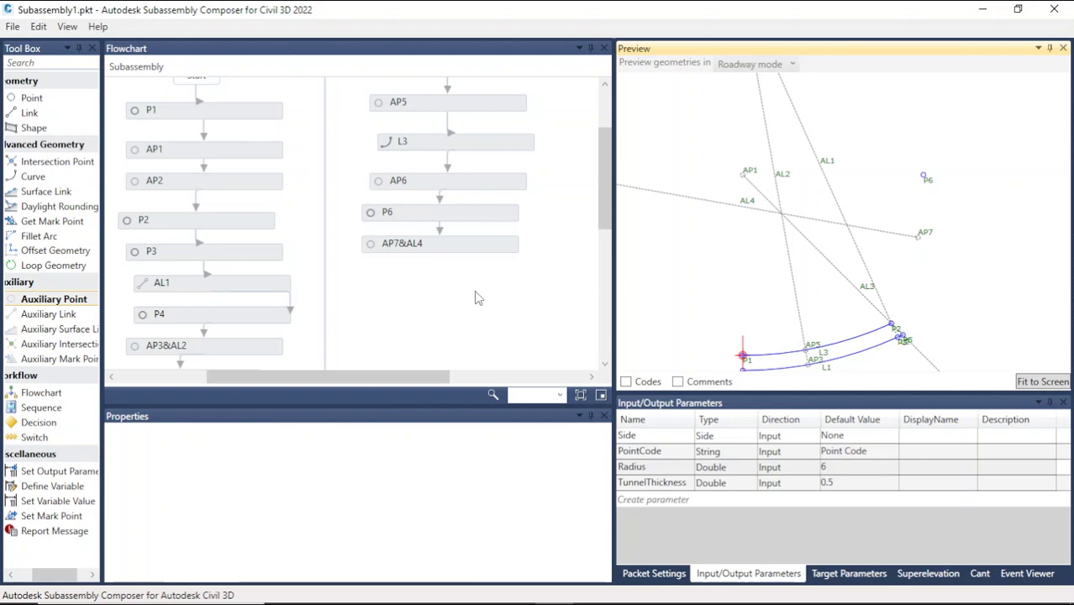
Add a three-point arc curve after AP7 in the flowchart, starting at P2, passing through AP7 and ending at P6.
left_click_drag(34, 177, 454, 290)
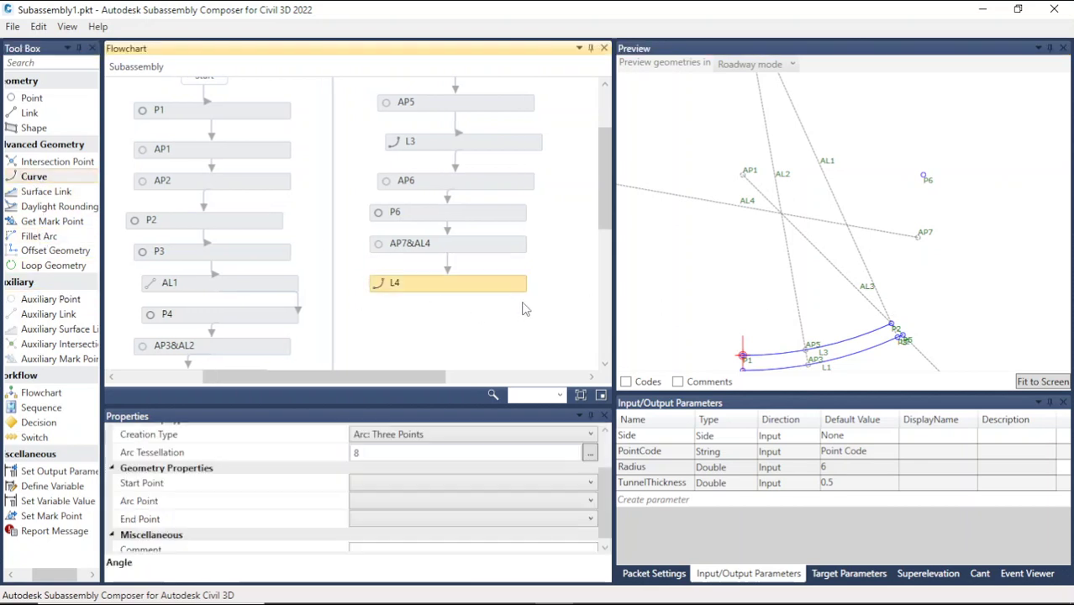
left_click(381, 483)
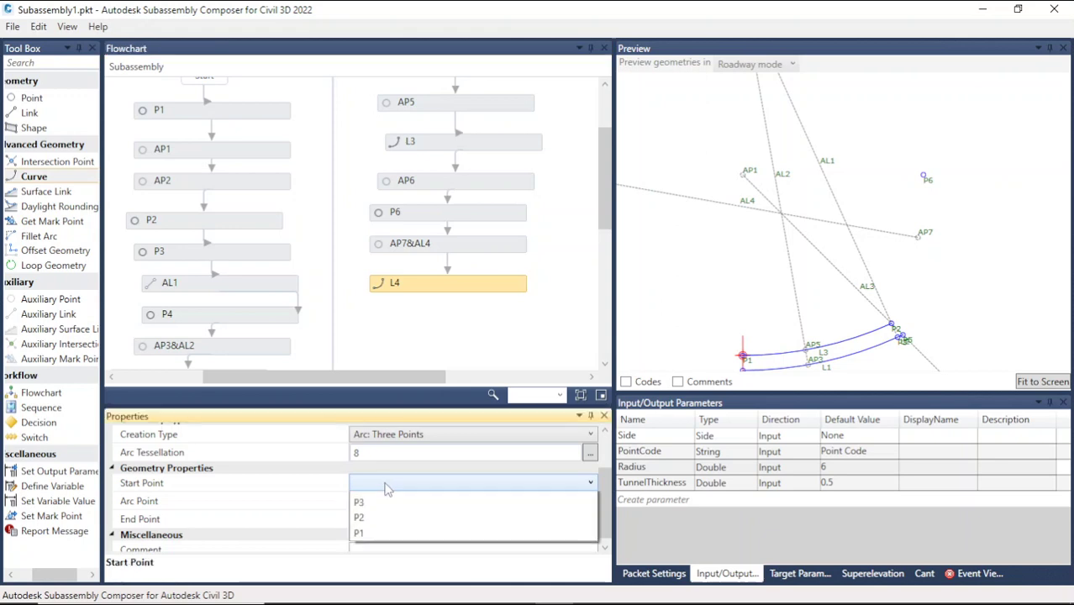
left_click(362, 560)
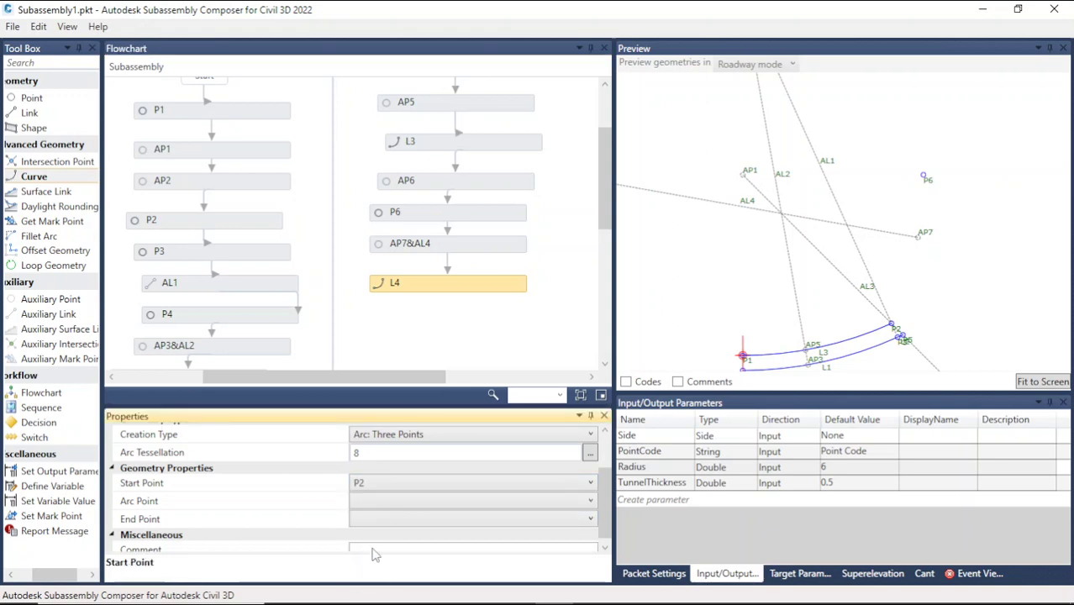
left_click(389, 503)
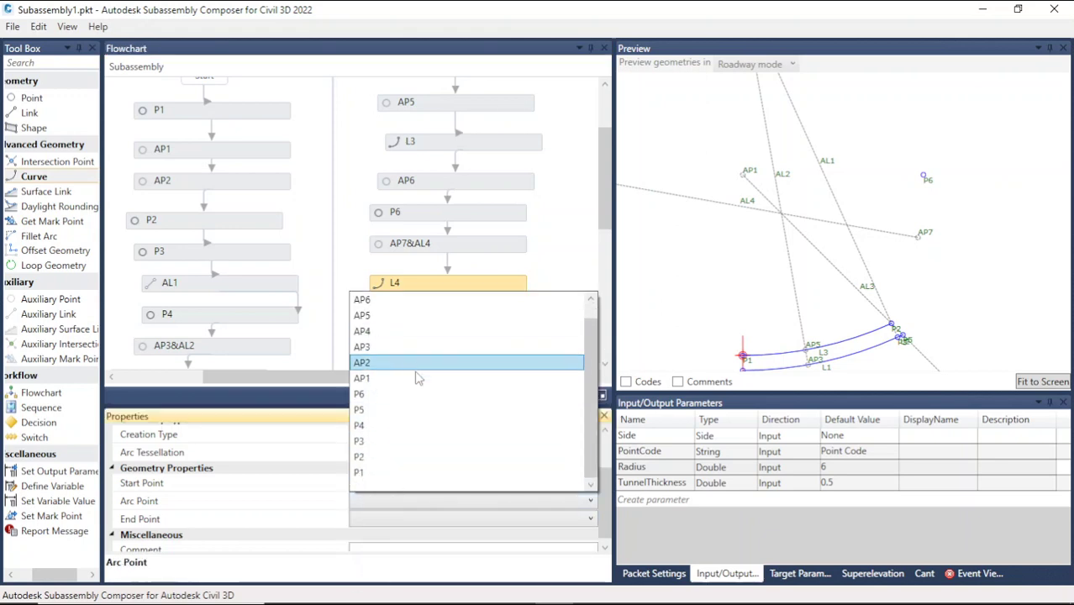
left_click(388, 301)
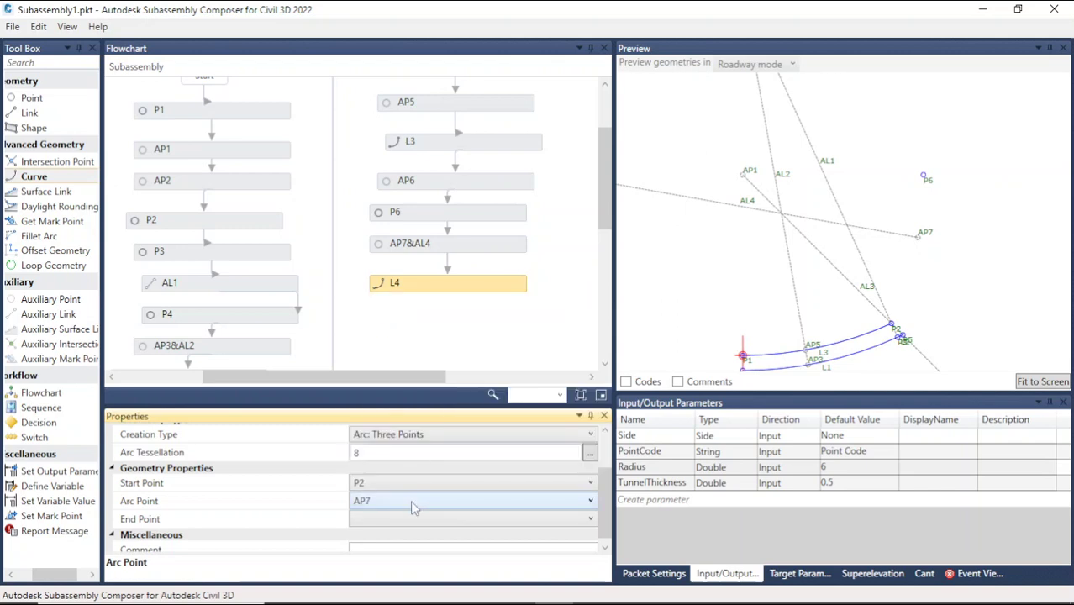
left_click(413, 521)
left_click(404, 424)
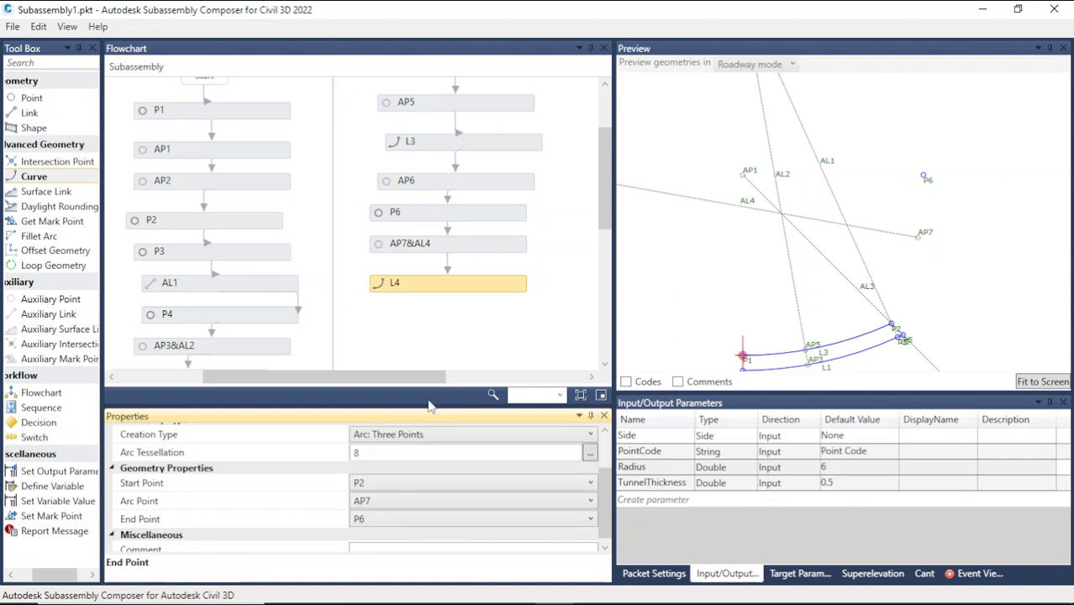
left_click(988, 229)
Examine the inner wall curve between P2 and P6 and the area around its ends in the preview.
scroll(987, 231, "up", 3)
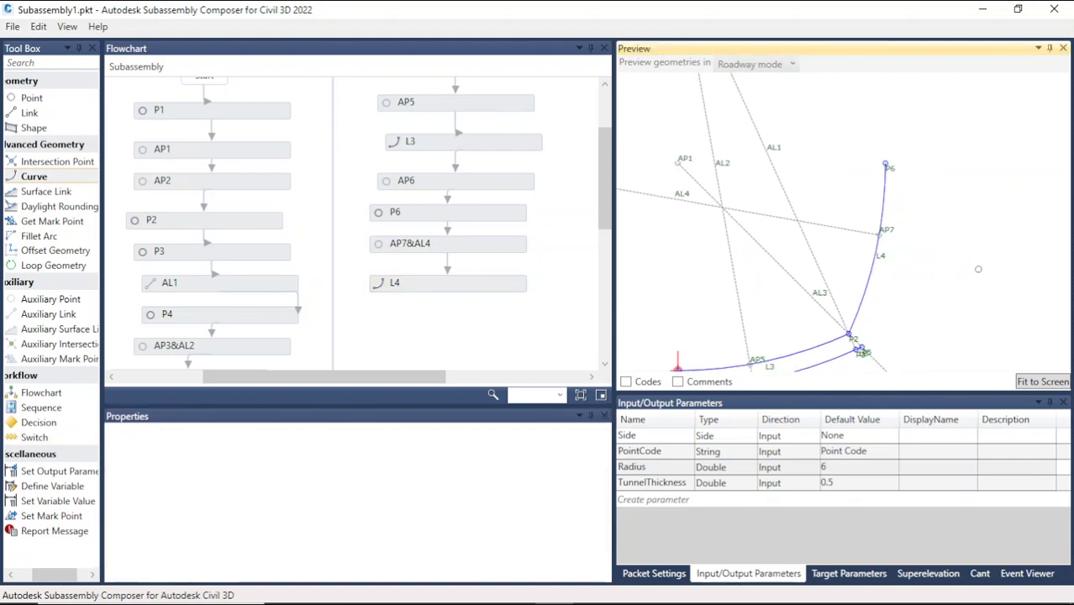
scroll(840, 196, "down", 1)
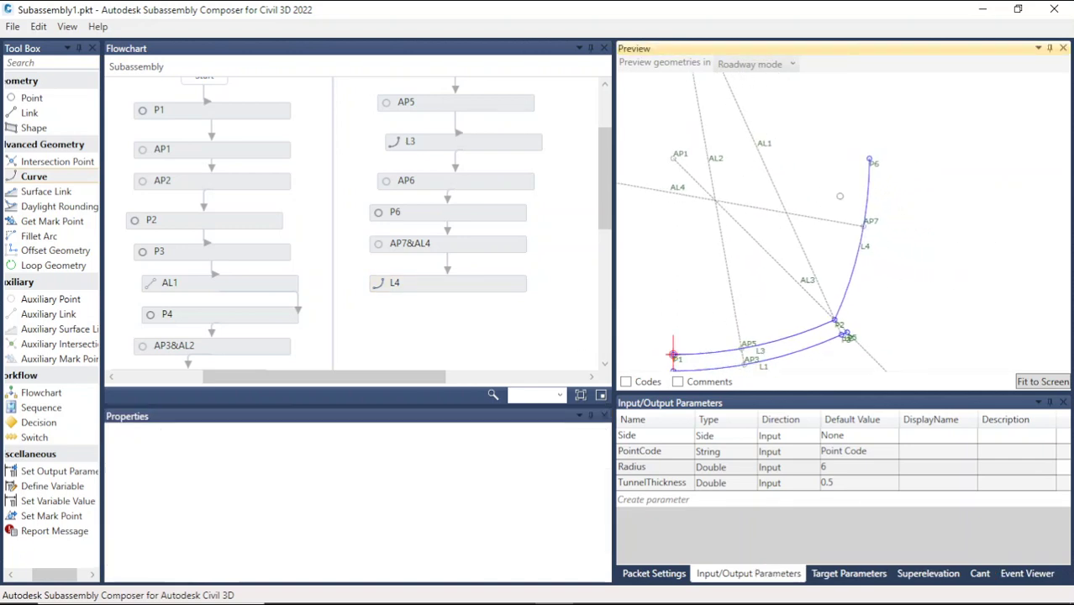
scroll(851, 334, "up", 1)
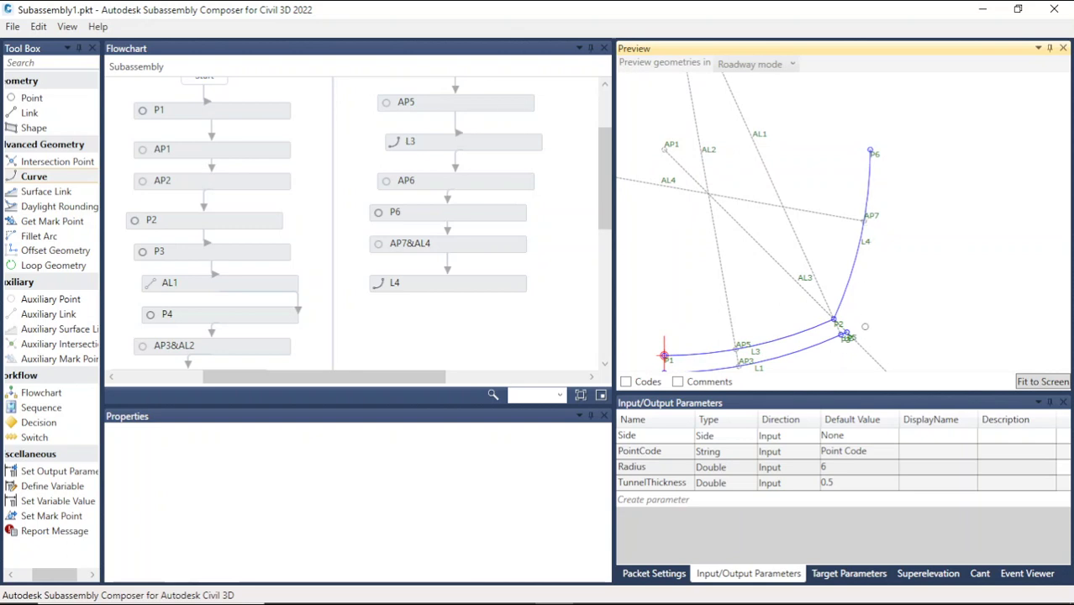
scroll(865, 331, "up", 4)
scroll(857, 319, "down", 3)
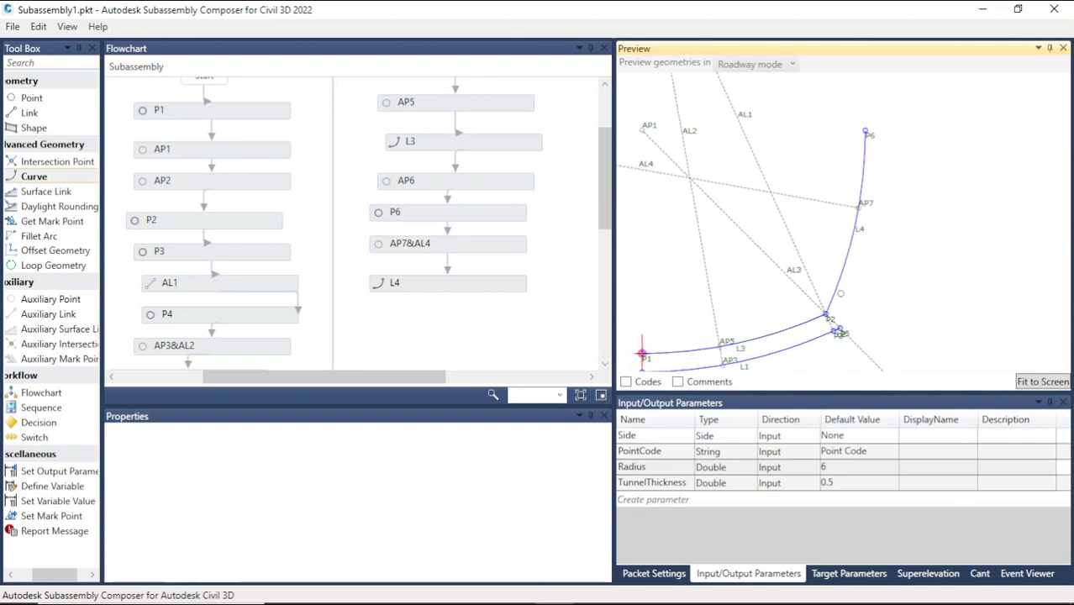
scroll(874, 139, "up", 2)
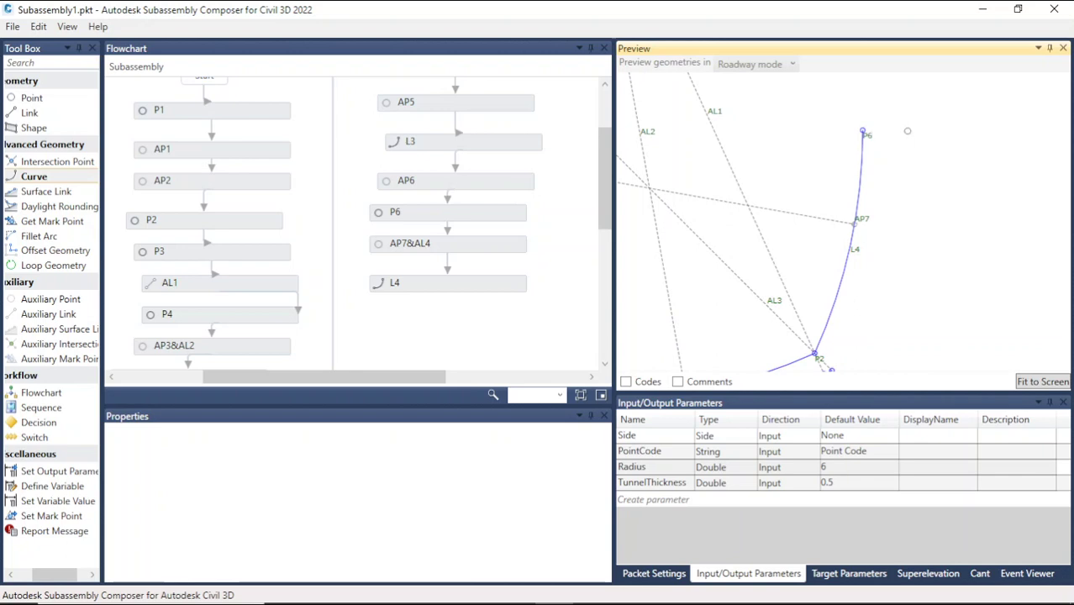
scroll(915, 136, "down", 2)
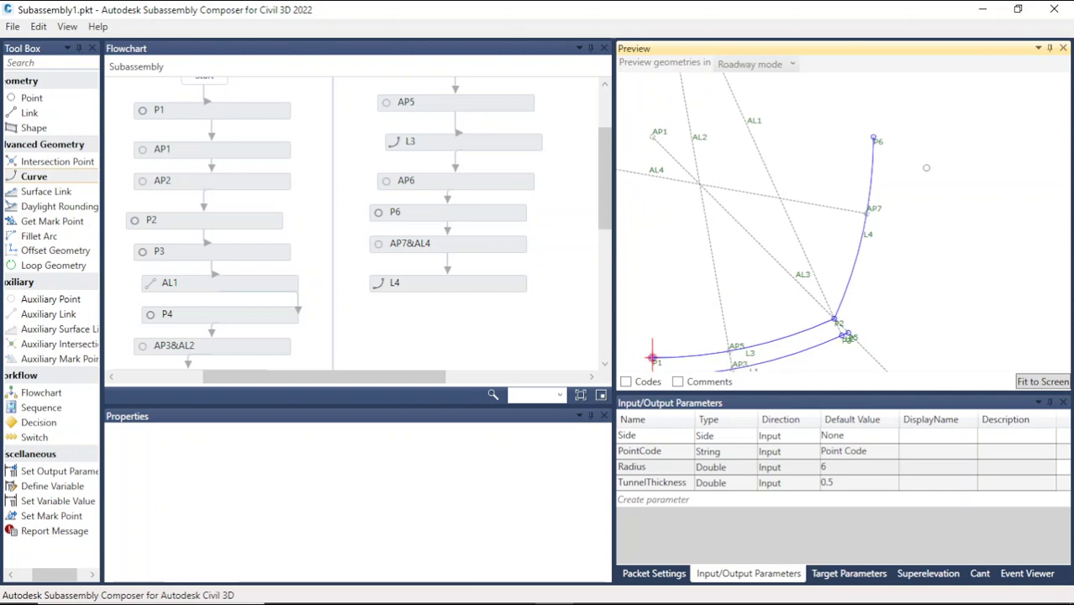
scroll(940, 192, "down", 1)
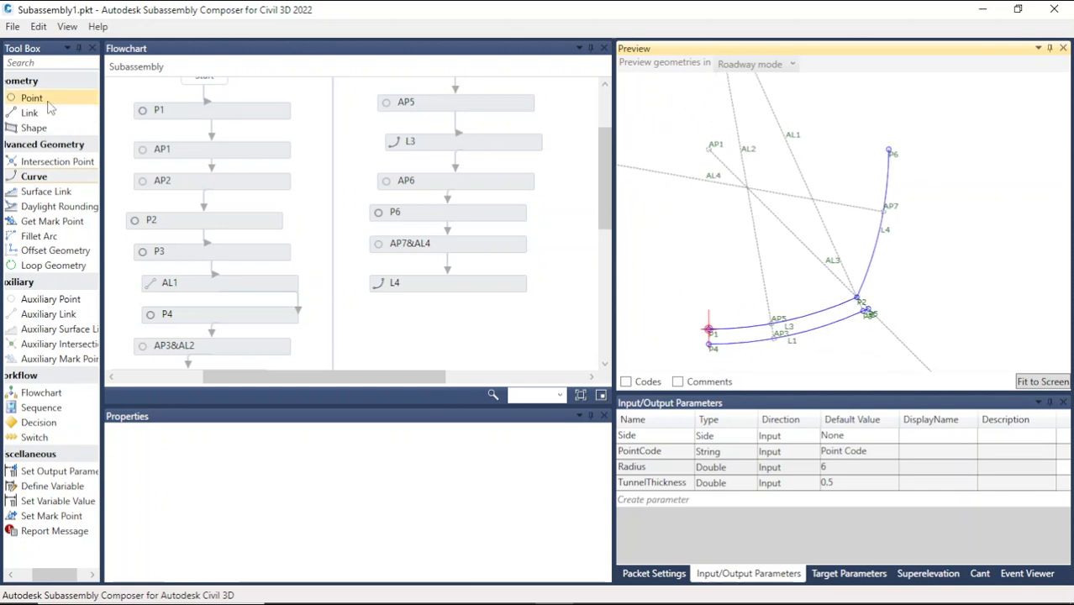
Add a point below L4 in the flowchart, measured from P6 with a Delta X of TunnelThickness.
left_click_drag(46, 101, 478, 290)
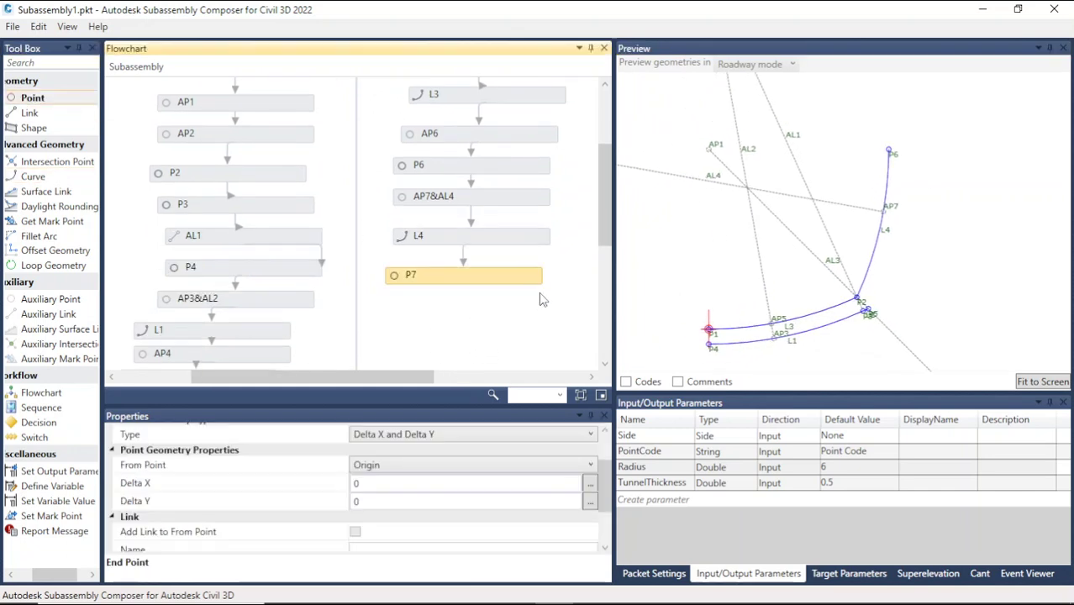
left_click(565, 466)
left_click(389, 359)
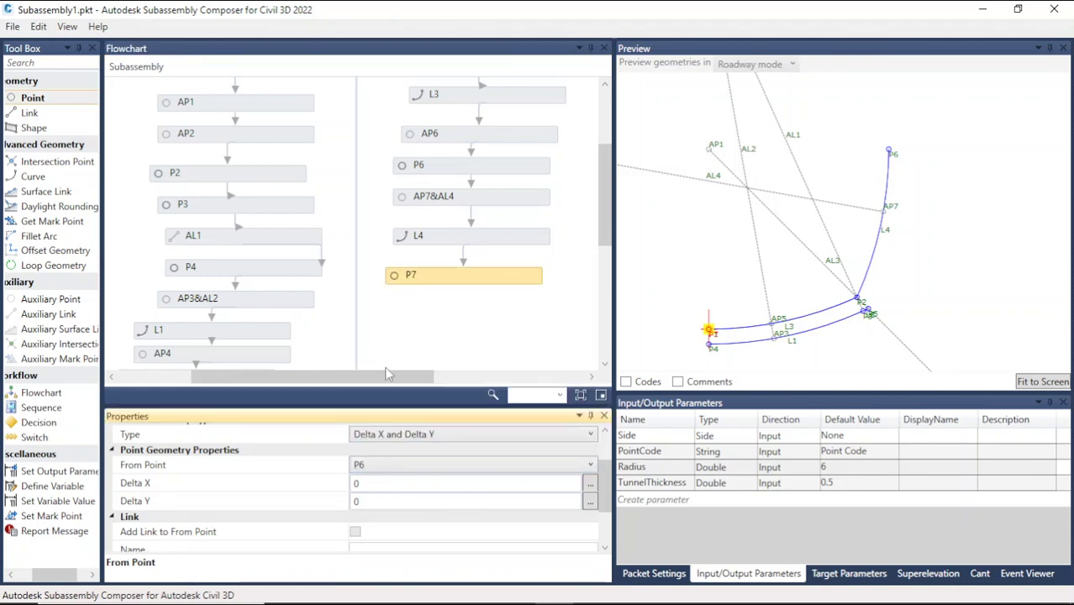
left_click(395, 483)
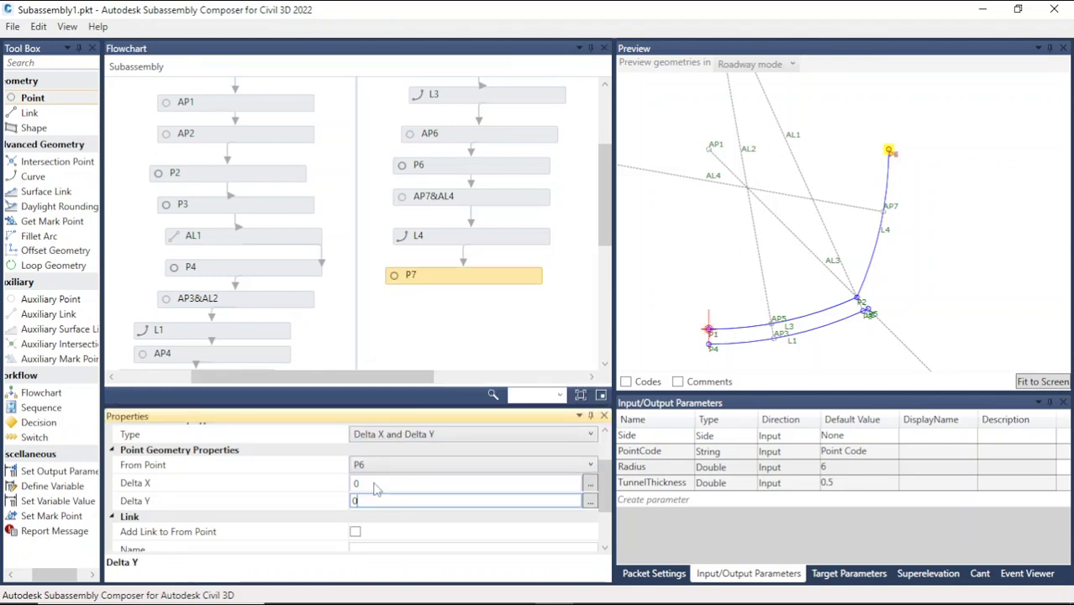
left_click(672, 485)
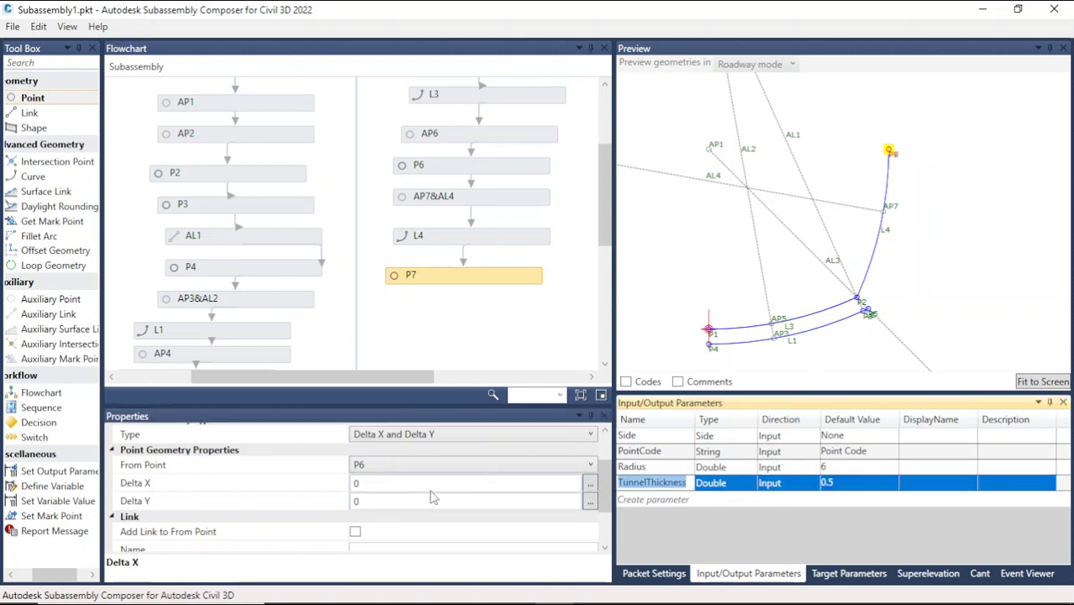
left_click(308, 488)
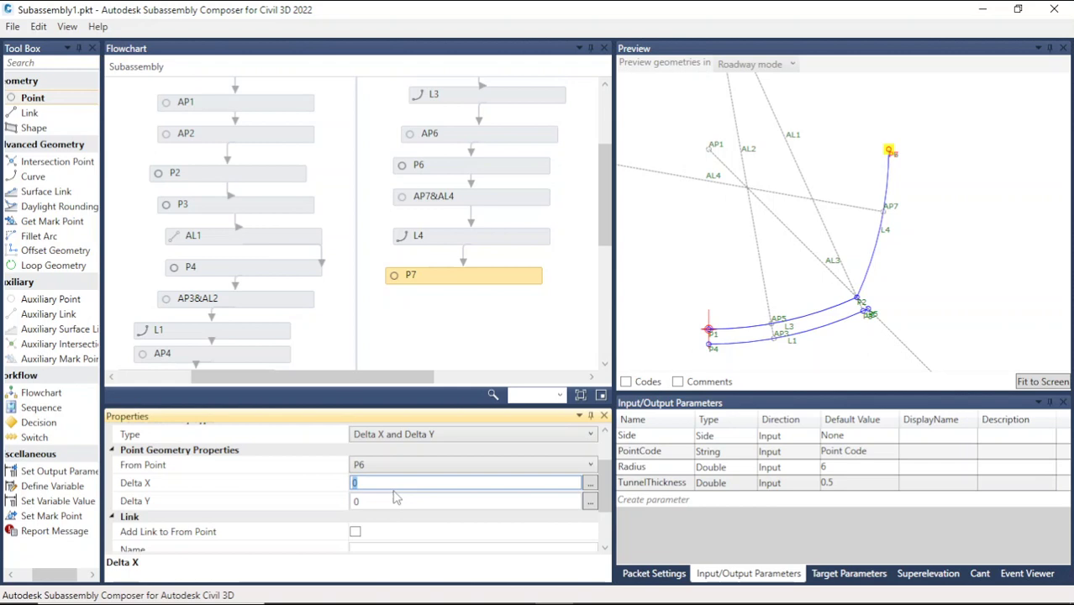
type("TunnelThickness")
left_click(945, 278)
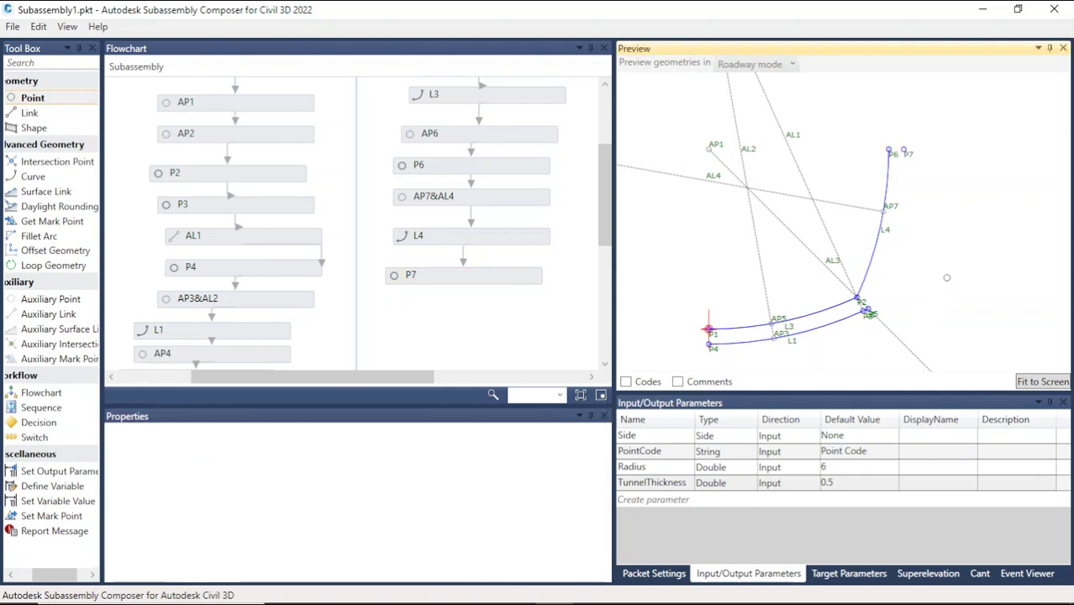
Add an auxiliary point linked from P7, align it beneath P7 in the flowchart and keep its link to the from point enabled.
scroll(918, 157, "up", 4)
scroll(882, 173, "down", 3)
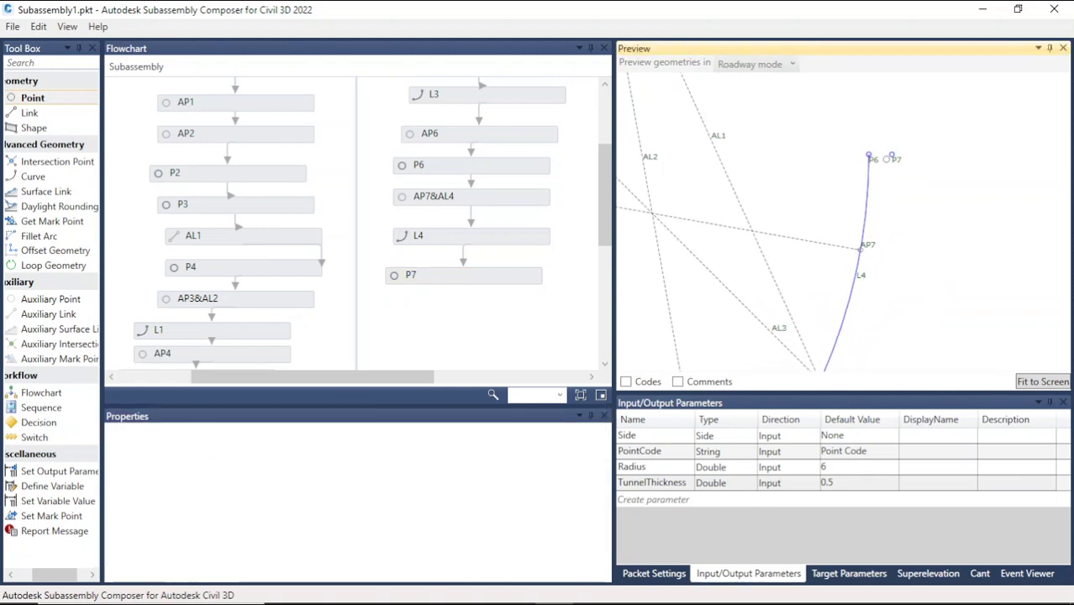
scroll(874, 229, "down", 2)
scroll(858, 317, "up", 4)
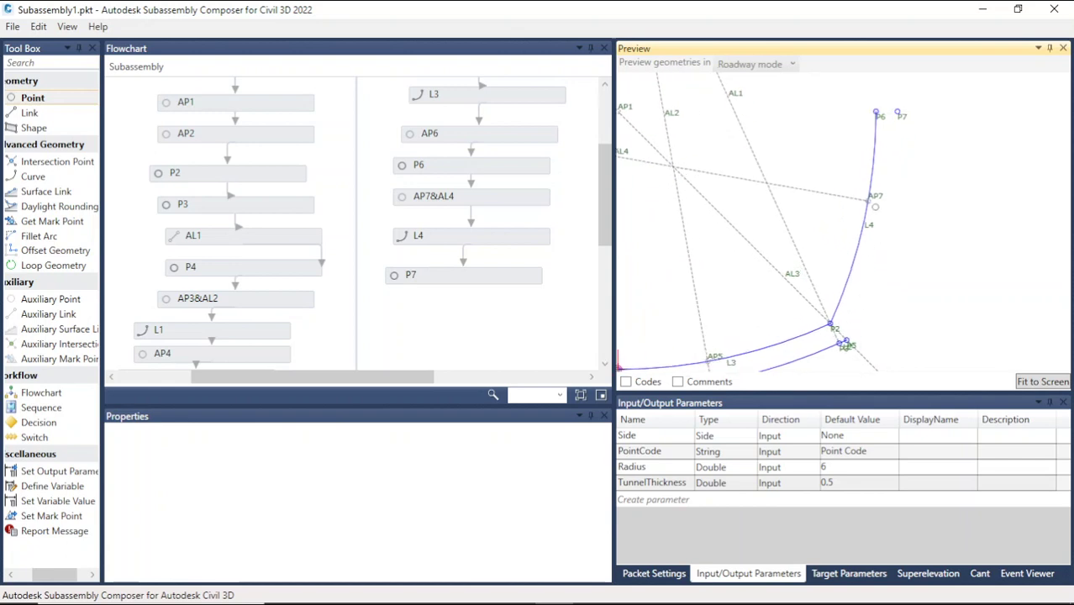
scroll(900, 214, "up", 4)
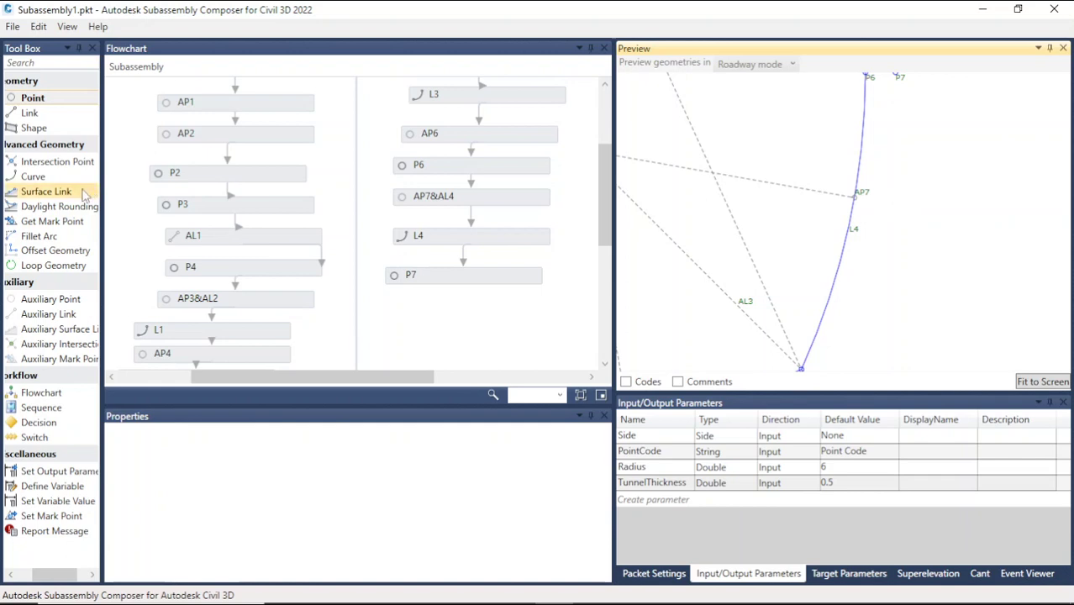
left_click_drag(55, 303, 475, 315)
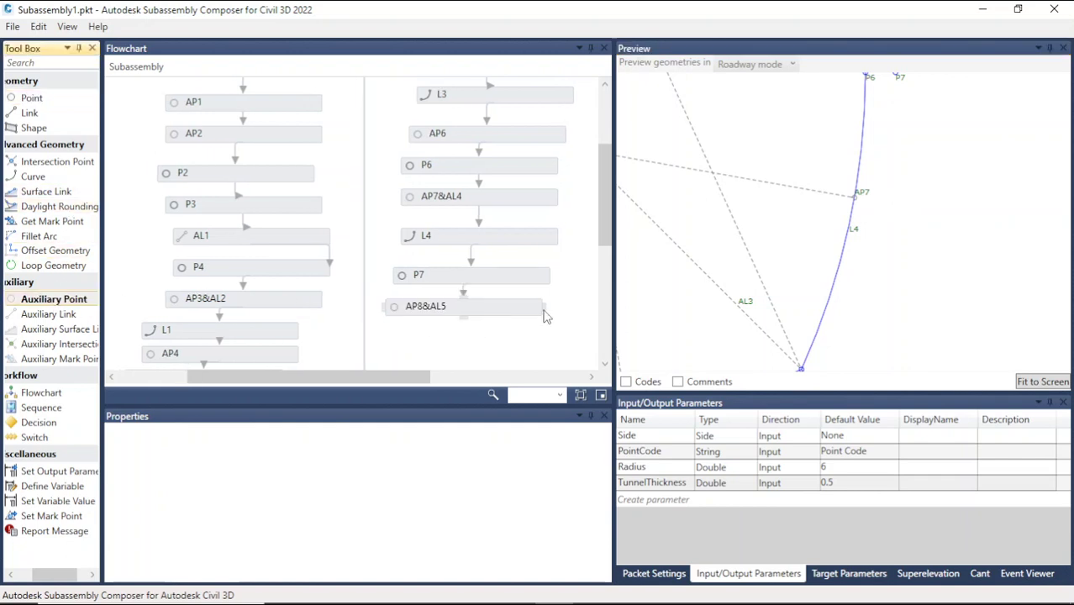
left_click_drag(373, 377, 427, 381)
left_click_drag(392, 309, 400, 316)
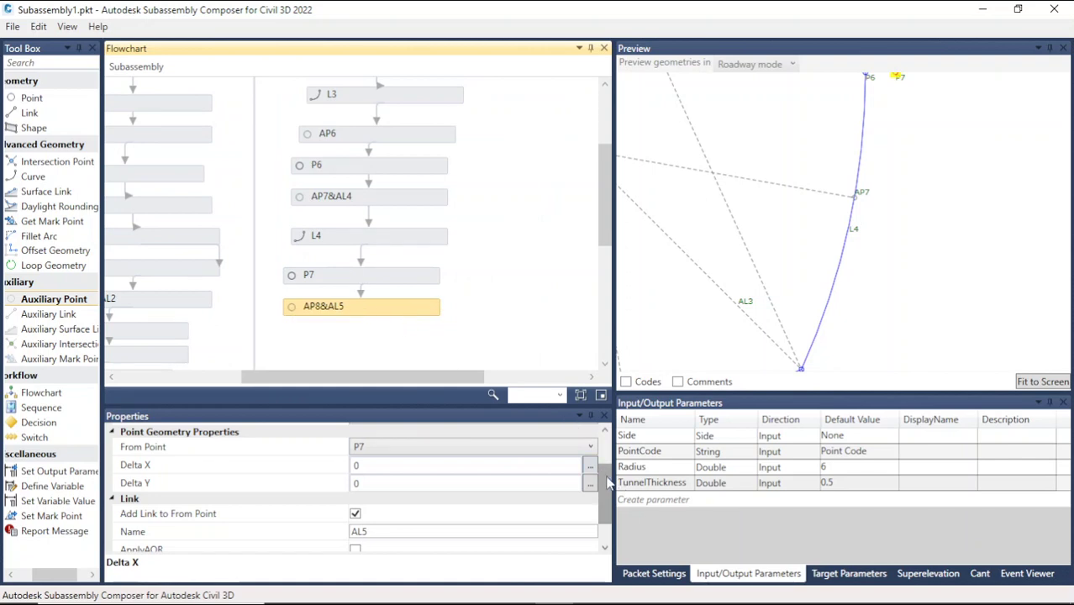
scroll(608, 481, "down", 1)
left_click(355, 497)
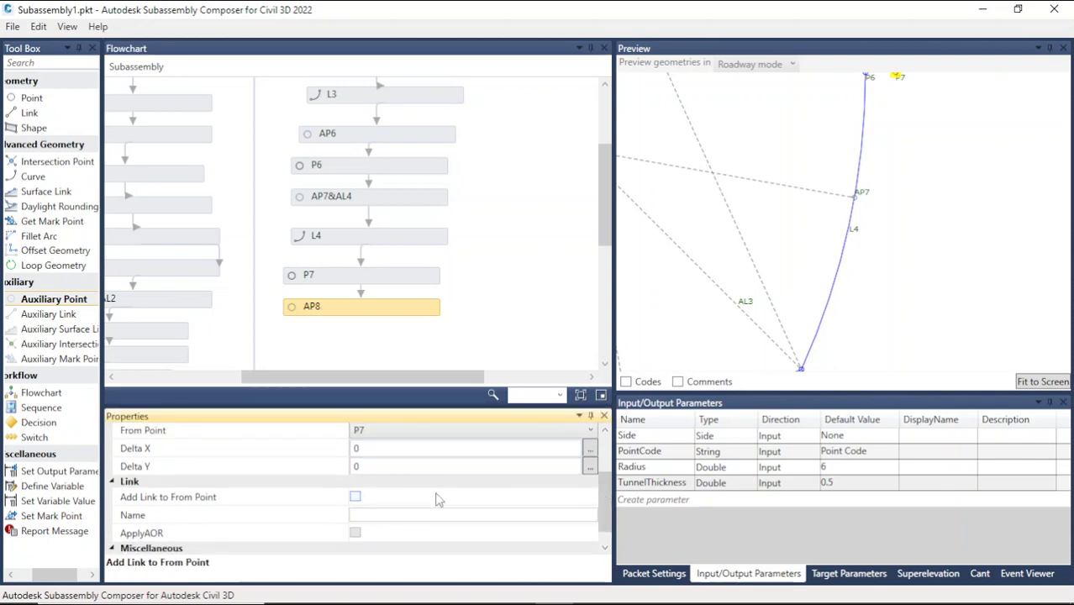
left_click(355, 497)
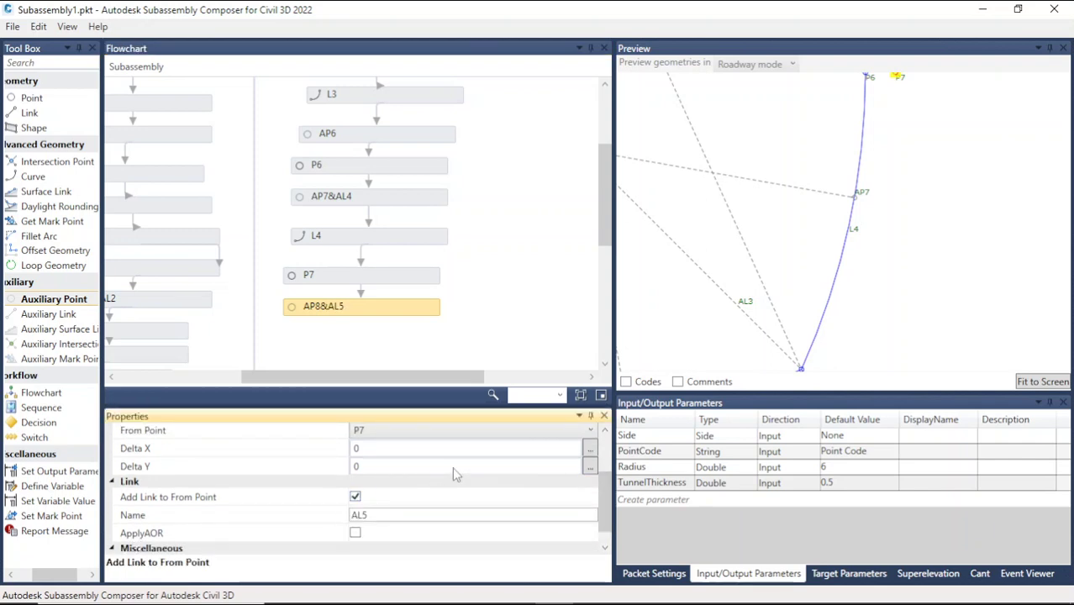
Define AP8 from AP6 with the Angle and Distance geometry type, using P6 as the reference point.
scroll(453, 474, "up", 1)
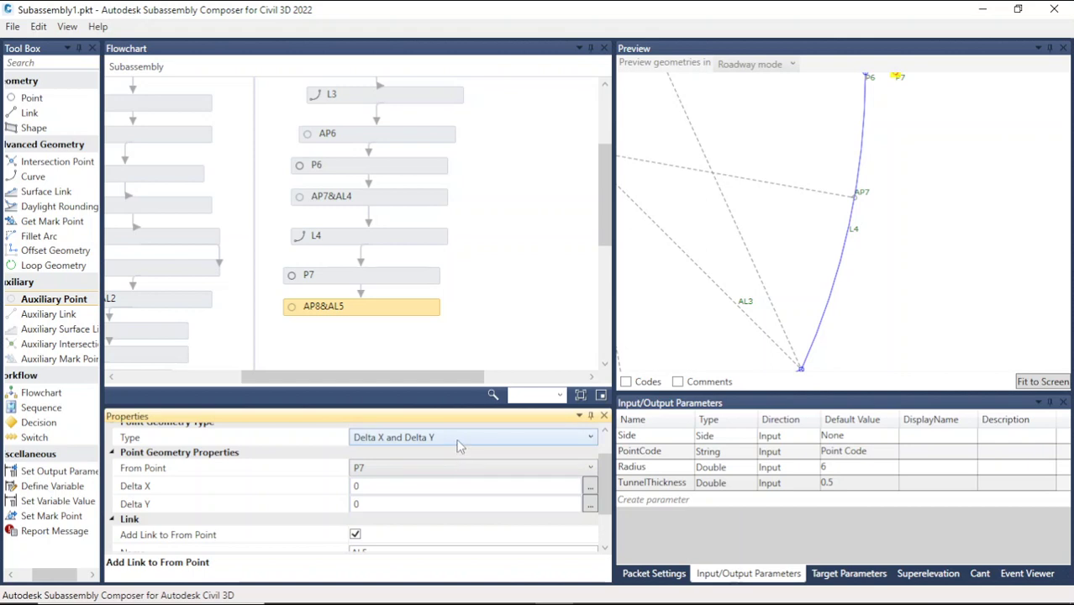
left_click(608, 484)
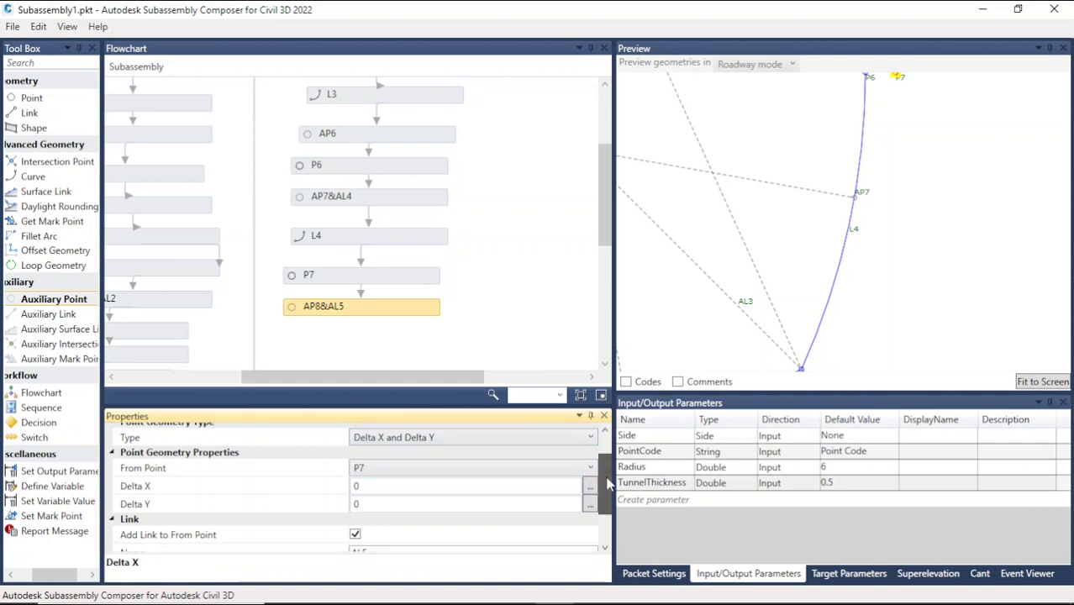
scroll(925, 270, "down", 6)
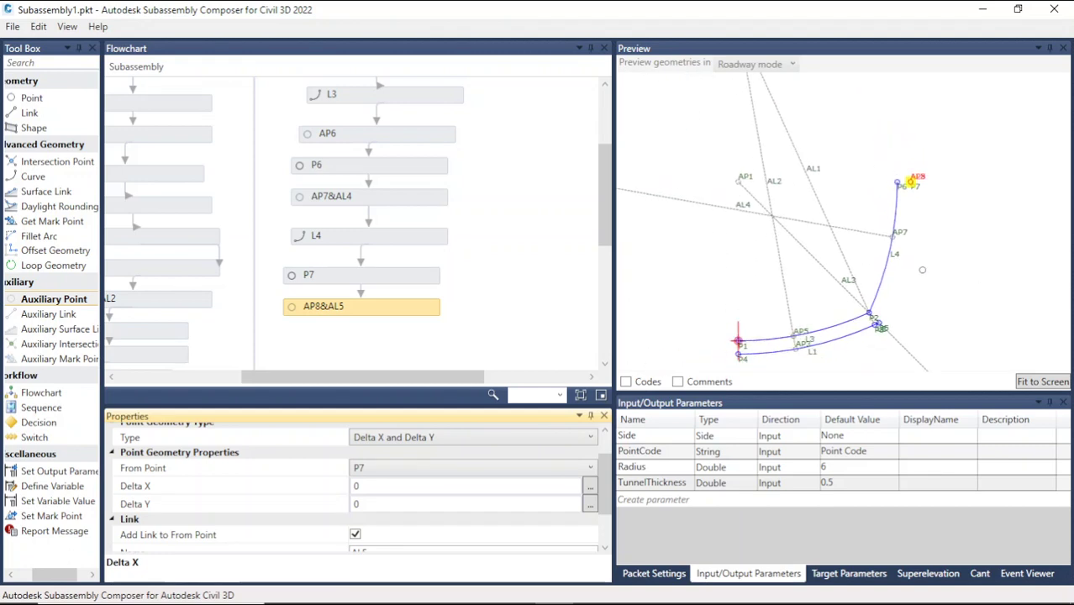
left_click(443, 471)
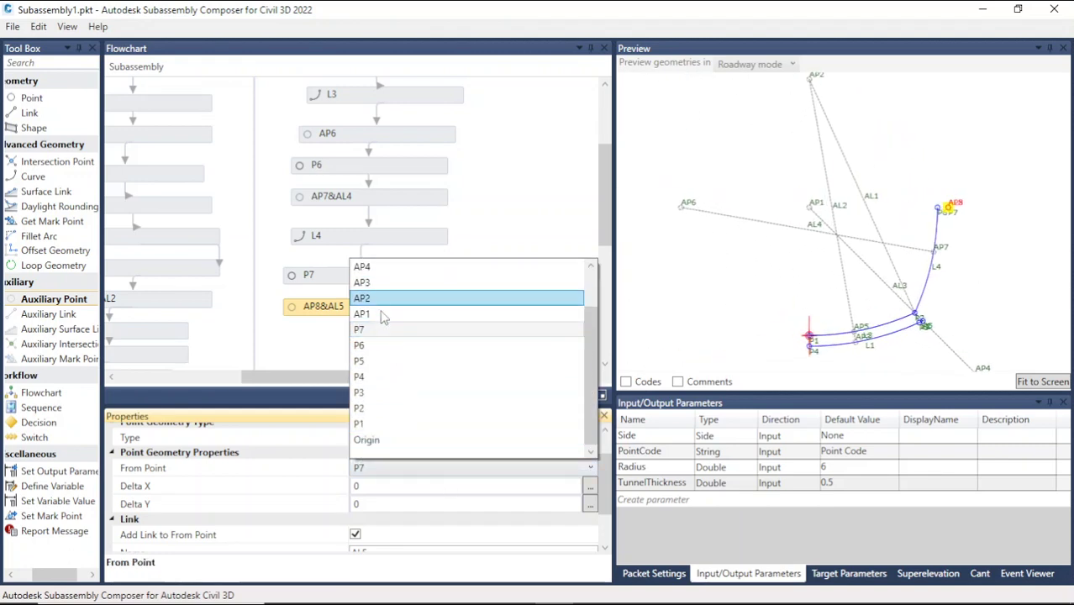
scroll(380, 303, "up", 1)
left_click(374, 283)
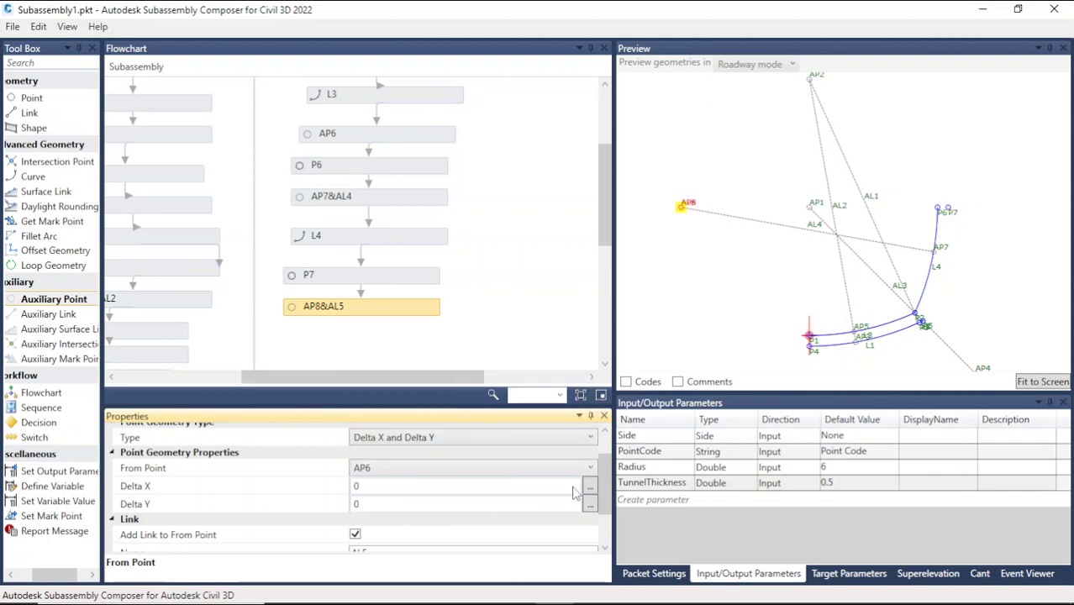
left_click(450, 437)
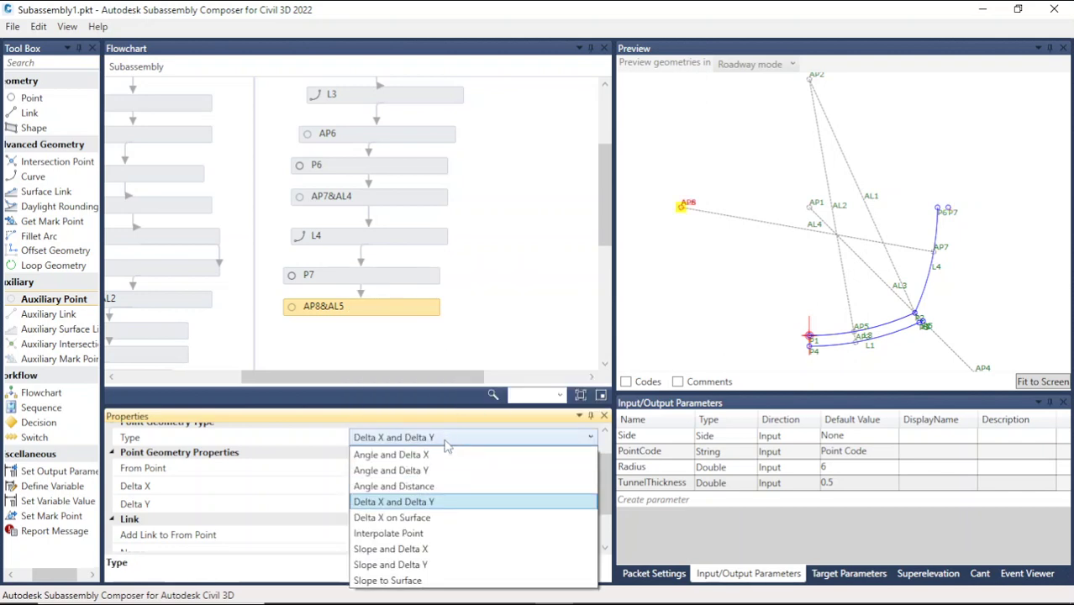
left_click(428, 488)
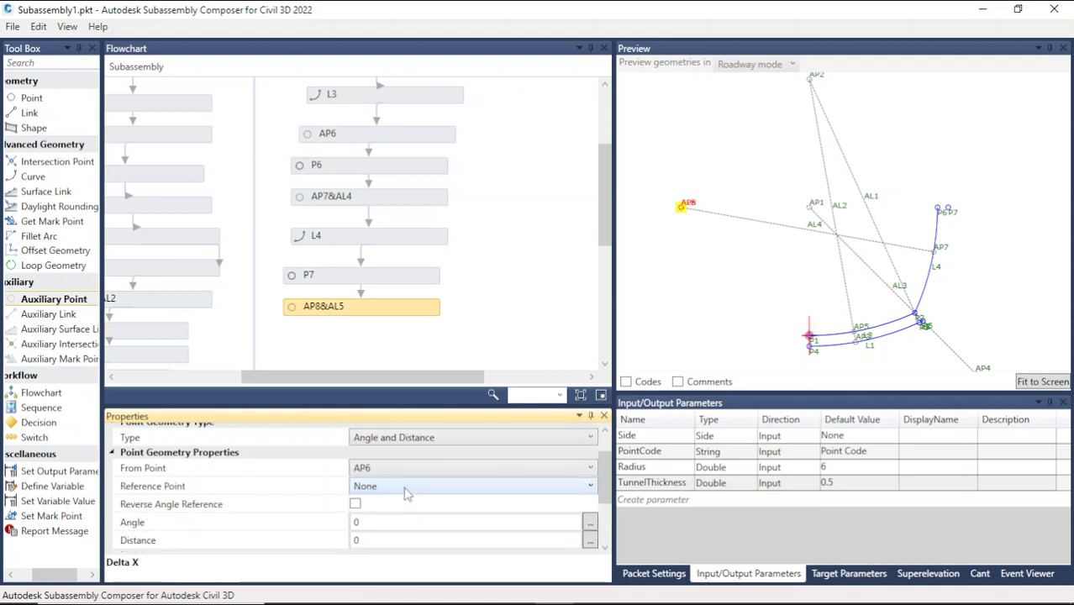
left_click(405, 488)
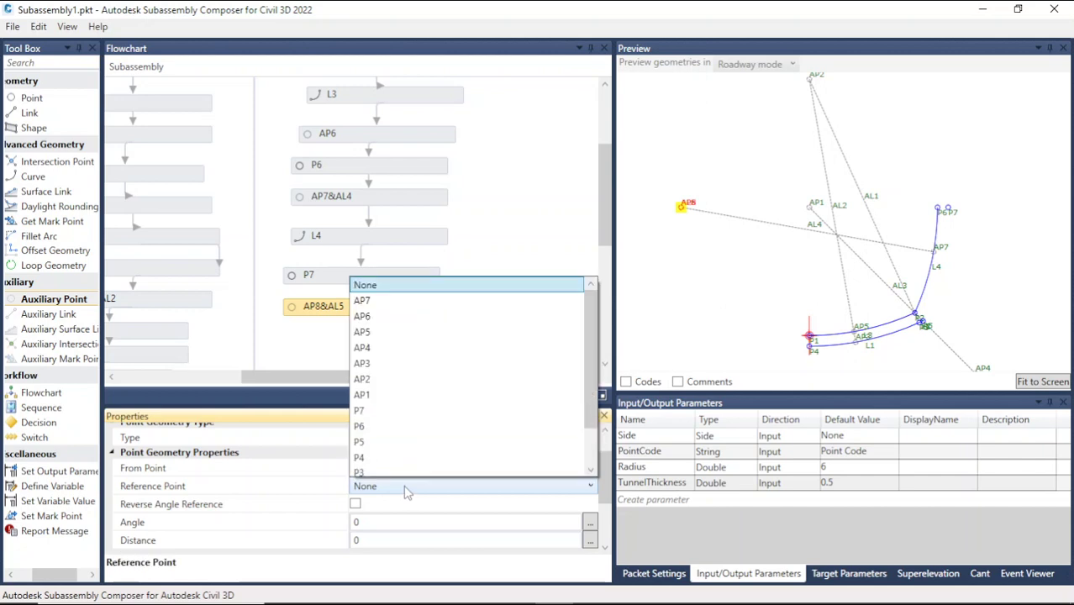
left_click(360, 426)
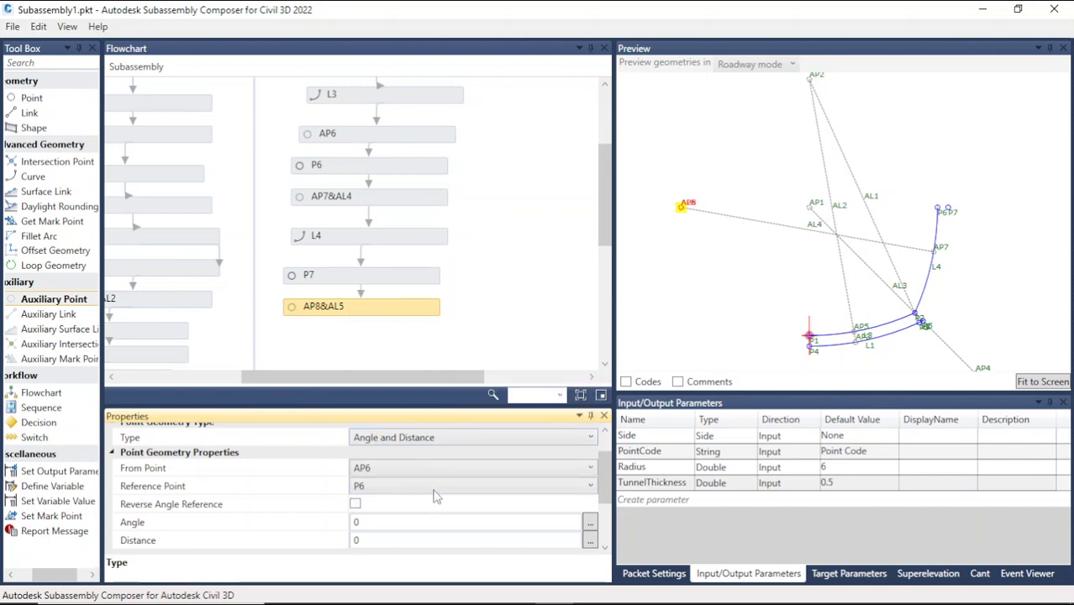
Set AP8's angle to -10 and its distance to Radius*2+TunnelThickness.
left_click(378, 523)
type("-")
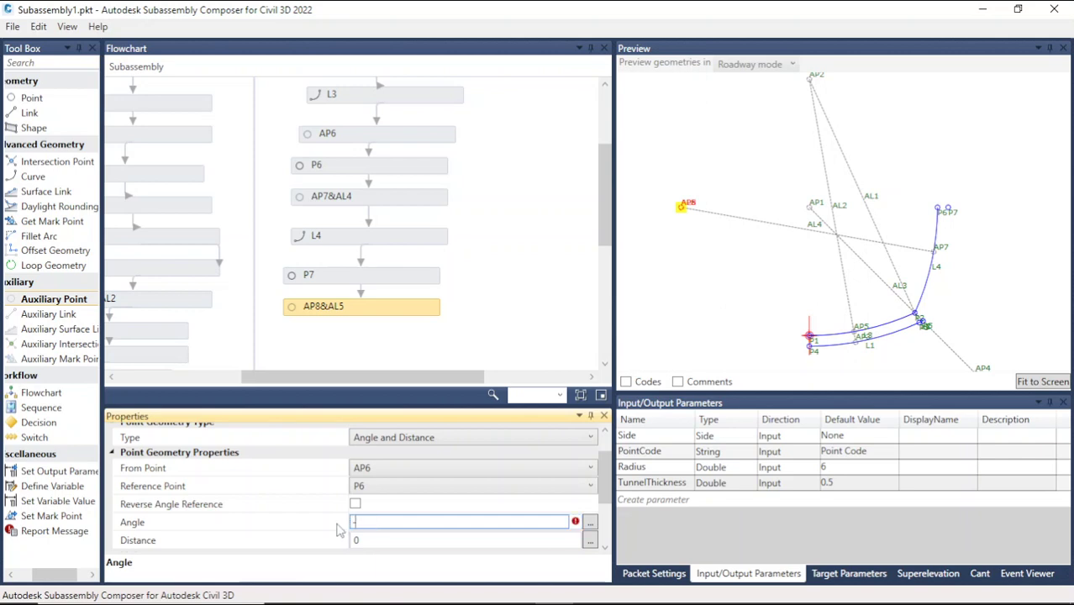
type("10")
key("Tab")
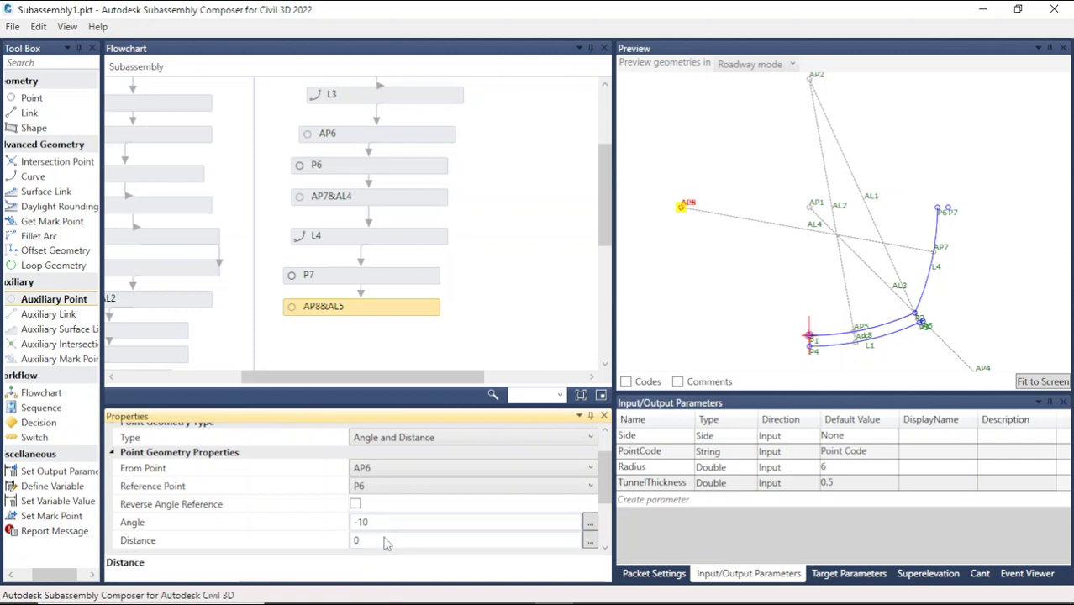
type("R")
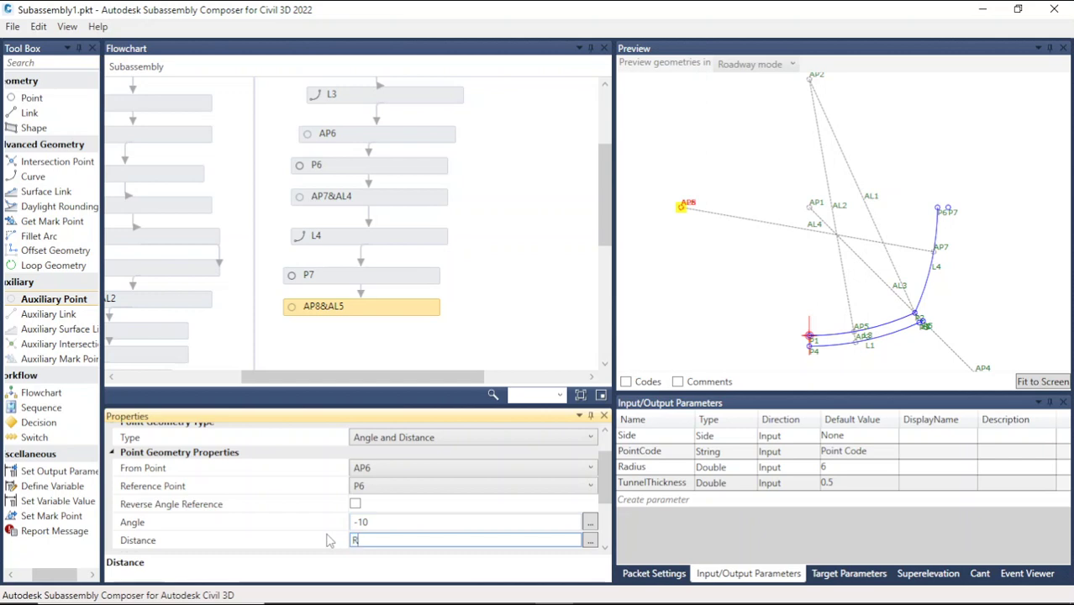
type("adius")
type("*2=")
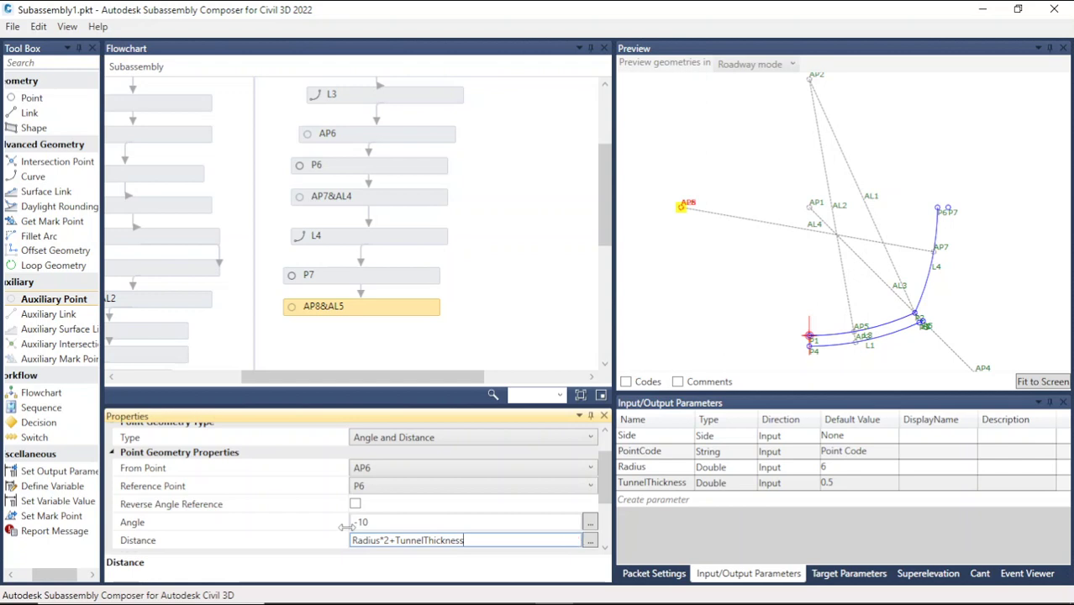
left_click(705, 296)
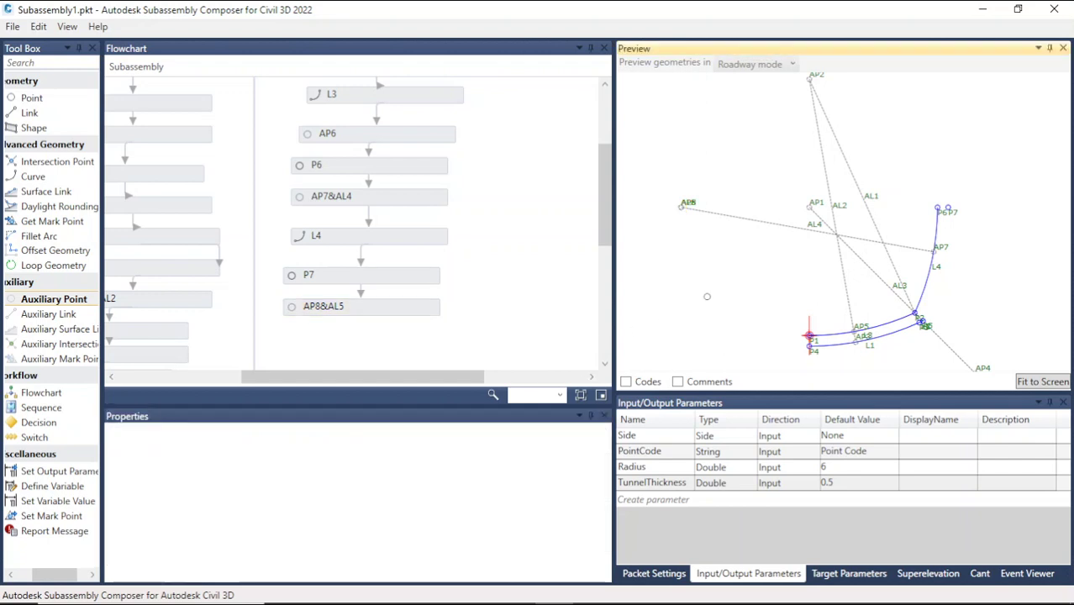
scroll(955, 253, "up", 3)
scroll(941, 251, "up", 3)
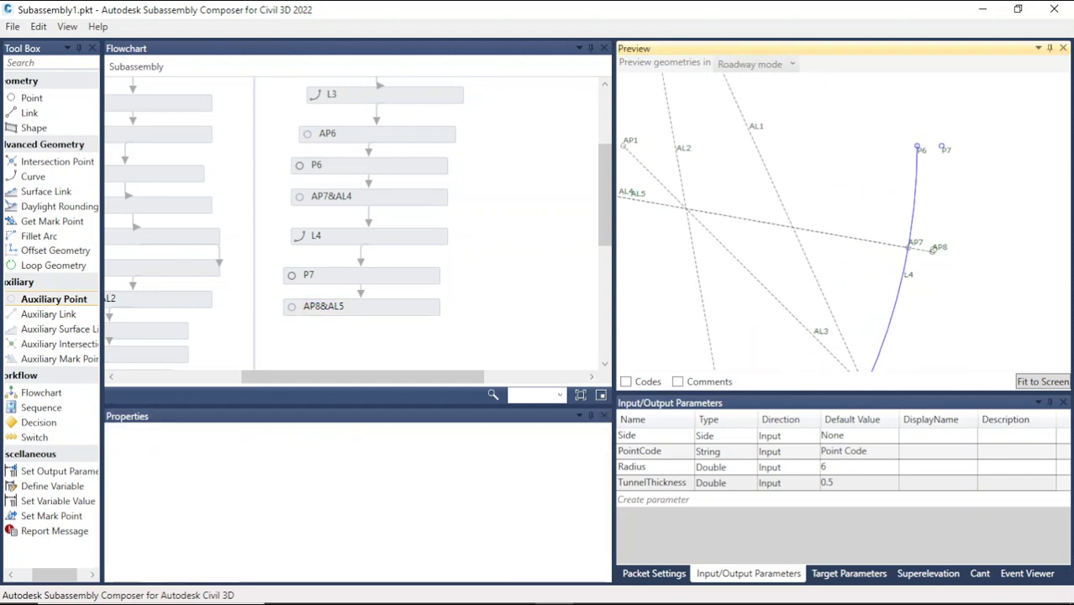
Remove the auxiliary link between AP8 and its from point.
left_click(933, 251)
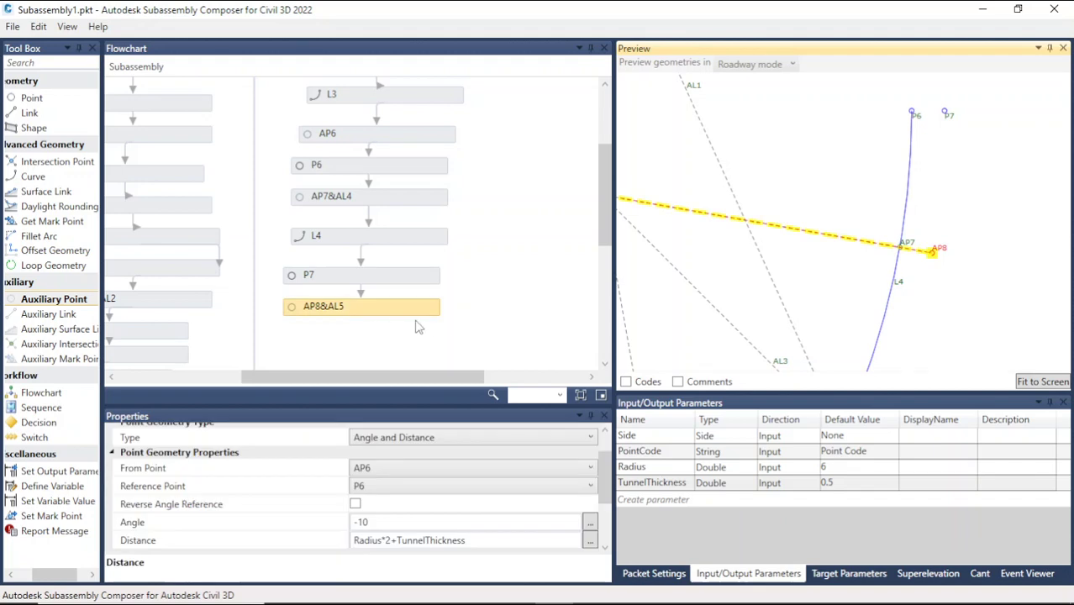
left_click_drag(605, 479, 604, 511)
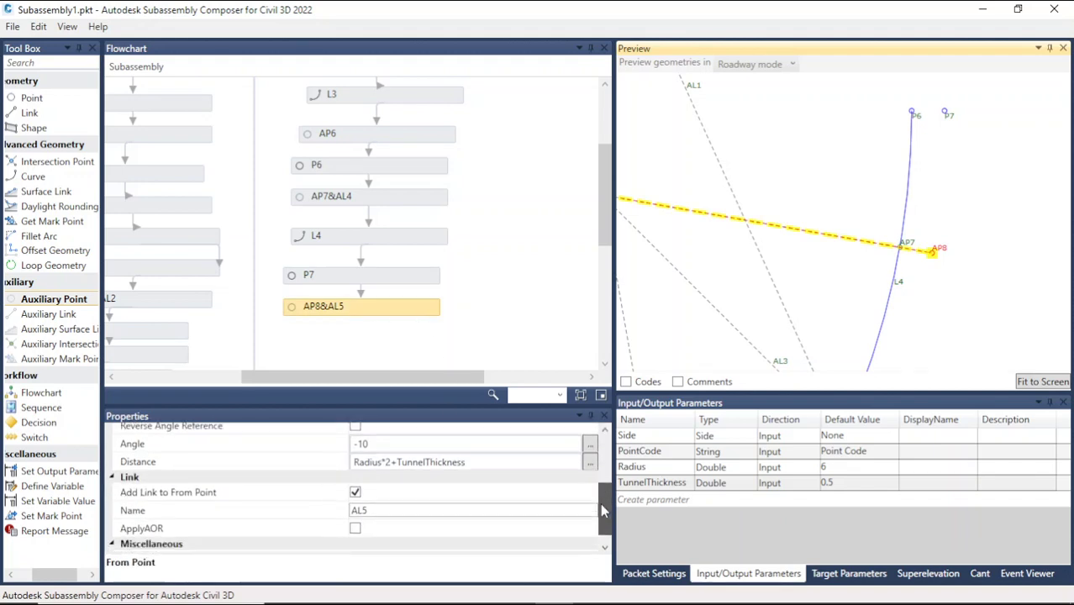
scroll(920, 273, "down", 2)
scroll(941, 277, "up", 4)
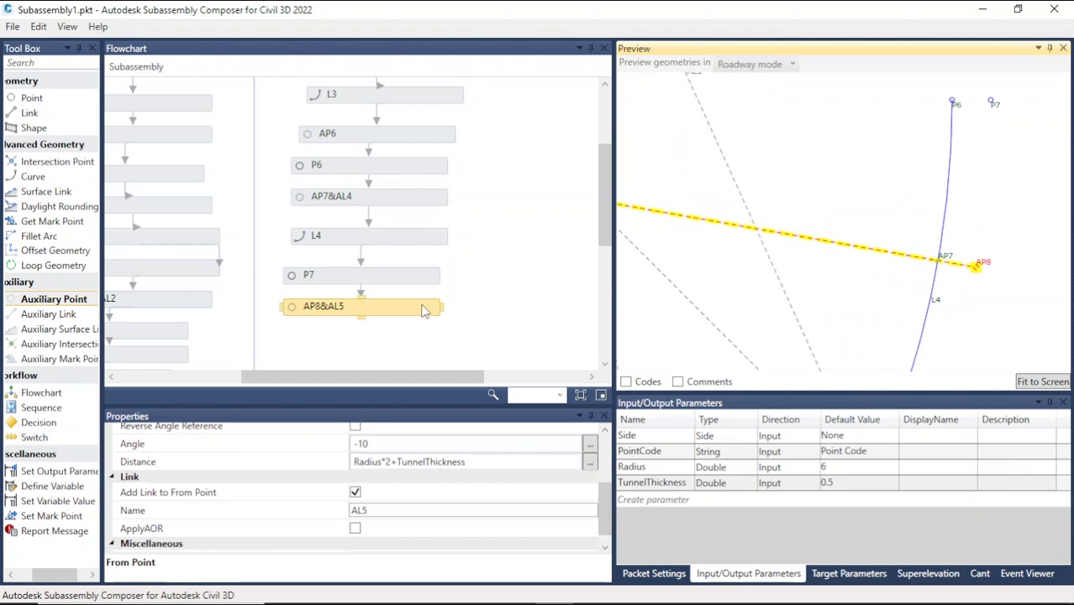
left_click(355, 493)
Add an auxiliary link beneath AP8 in the flowchart, starting at AP7 and ending at AP8.
scroll(484, 300, "down", 2)
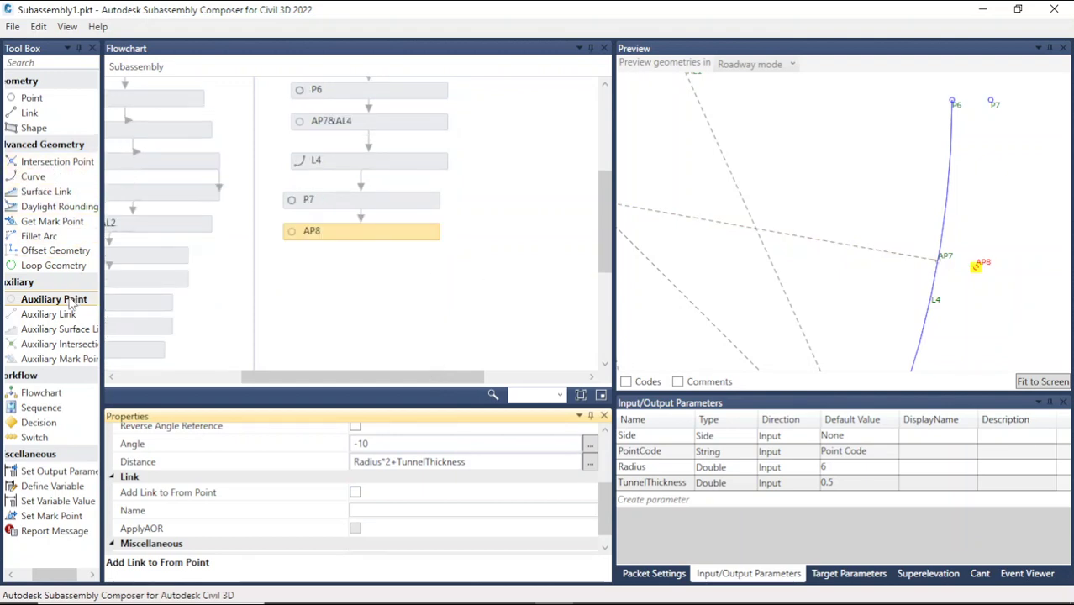
left_click_drag(66, 313, 378, 281)
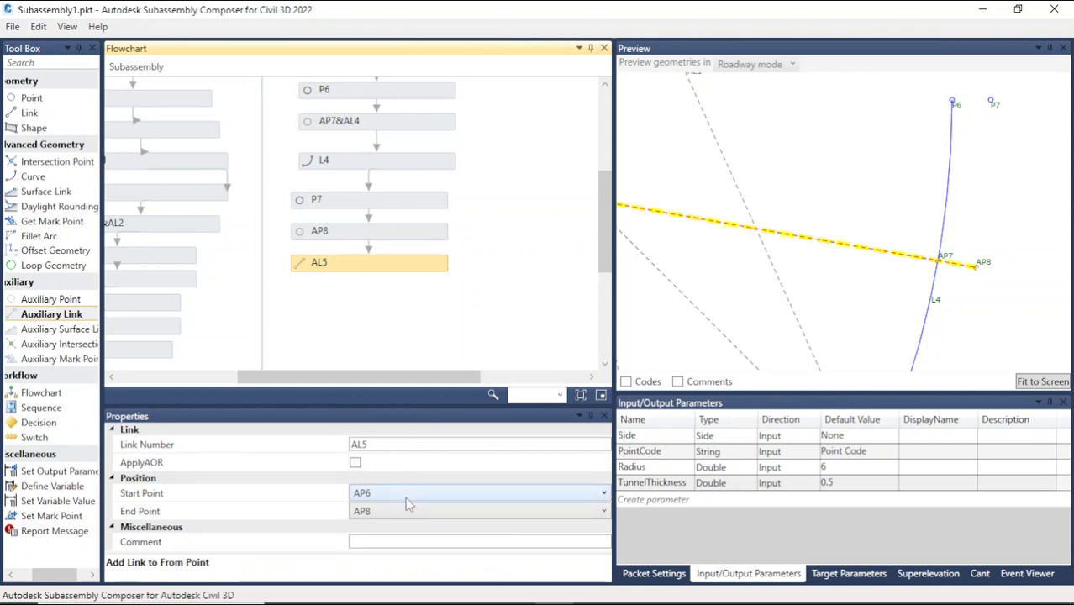
left_click(405, 497)
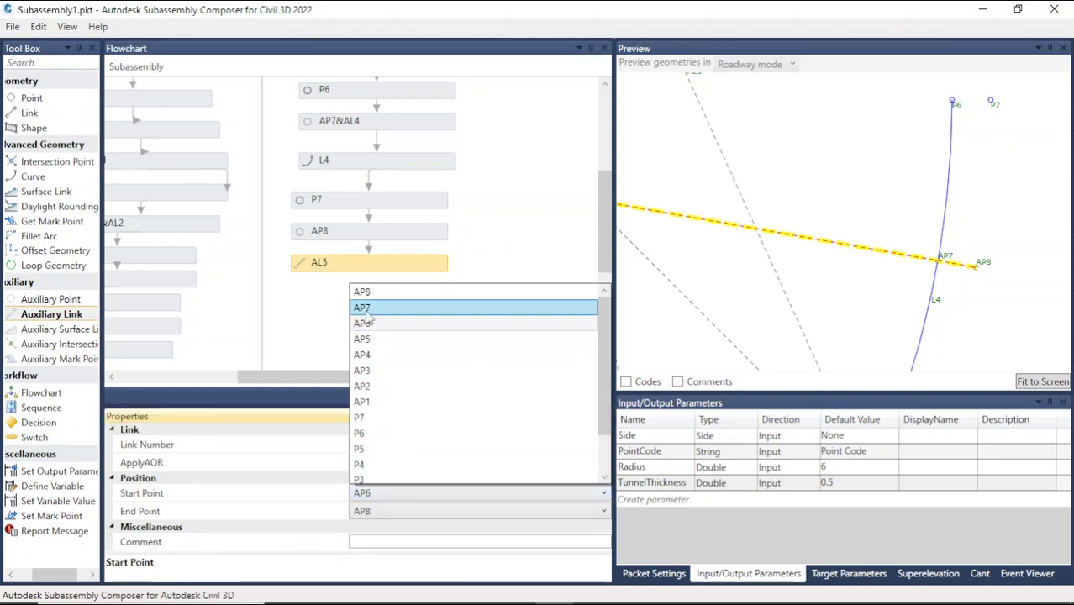
left_click(365, 311)
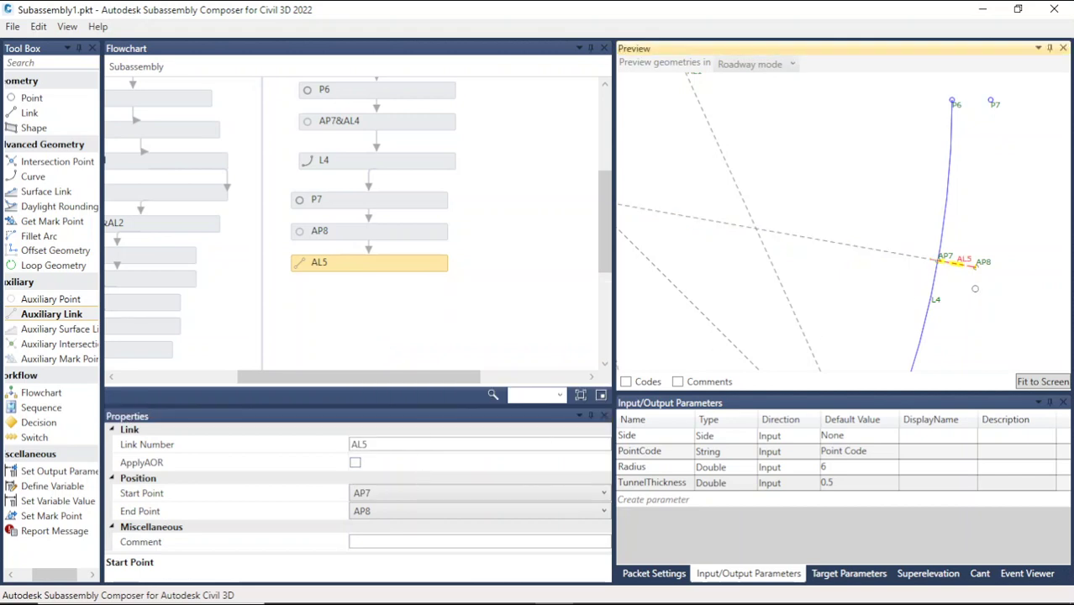
left_click_drag(946, 323, 871, 323)
scroll(924, 223, "down", 5)
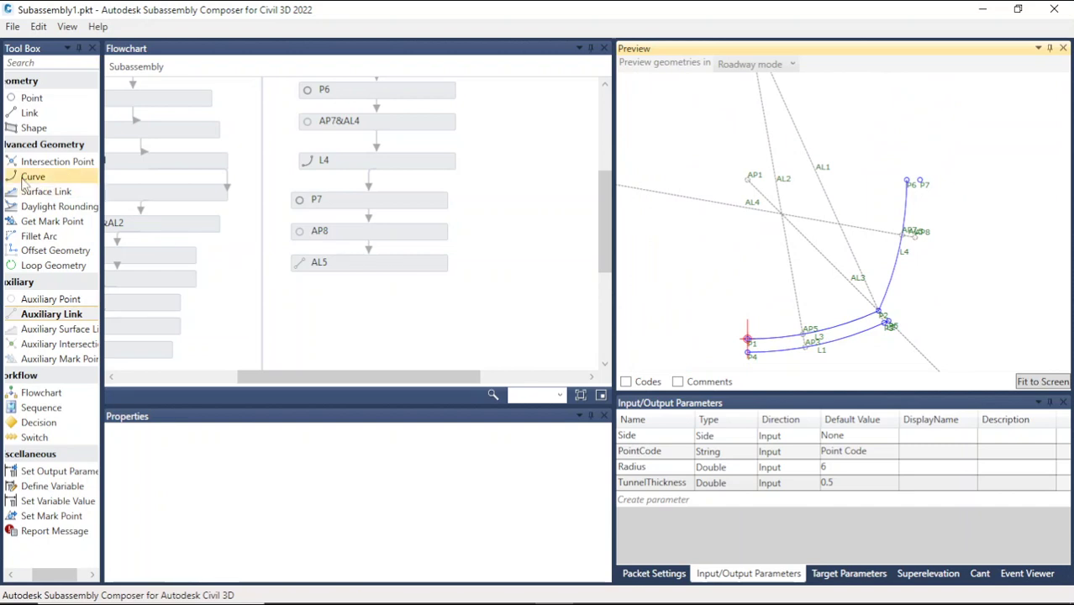
Add a three-point arc curve below AL5 in the flowchart, starting at P6, passing through AP8 and ending at P7.
left_click_drag(33, 179, 410, 304)
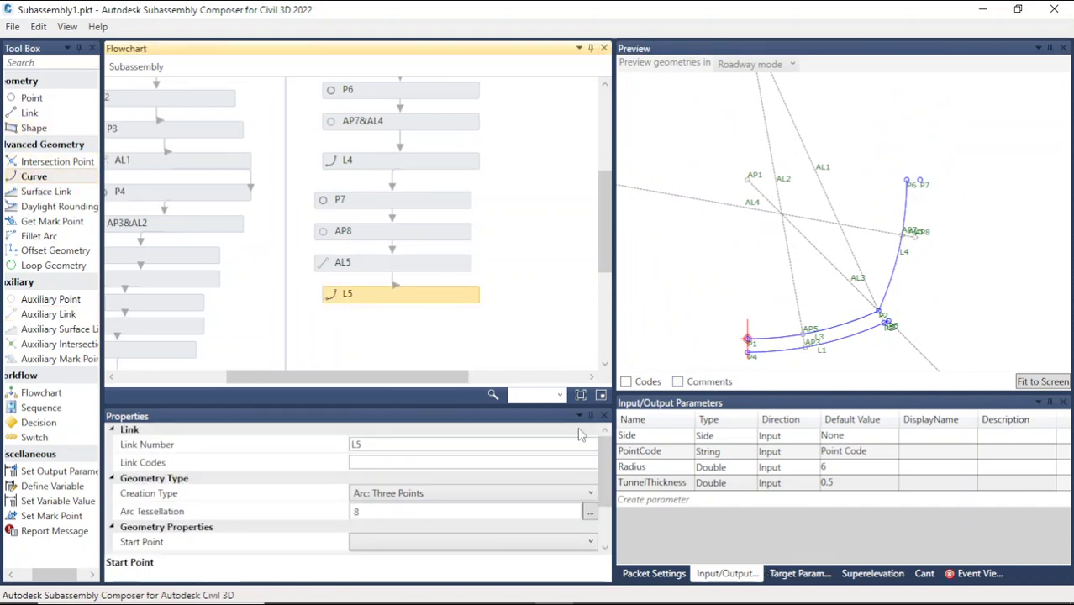
scroll(546, 498, "down", 2)
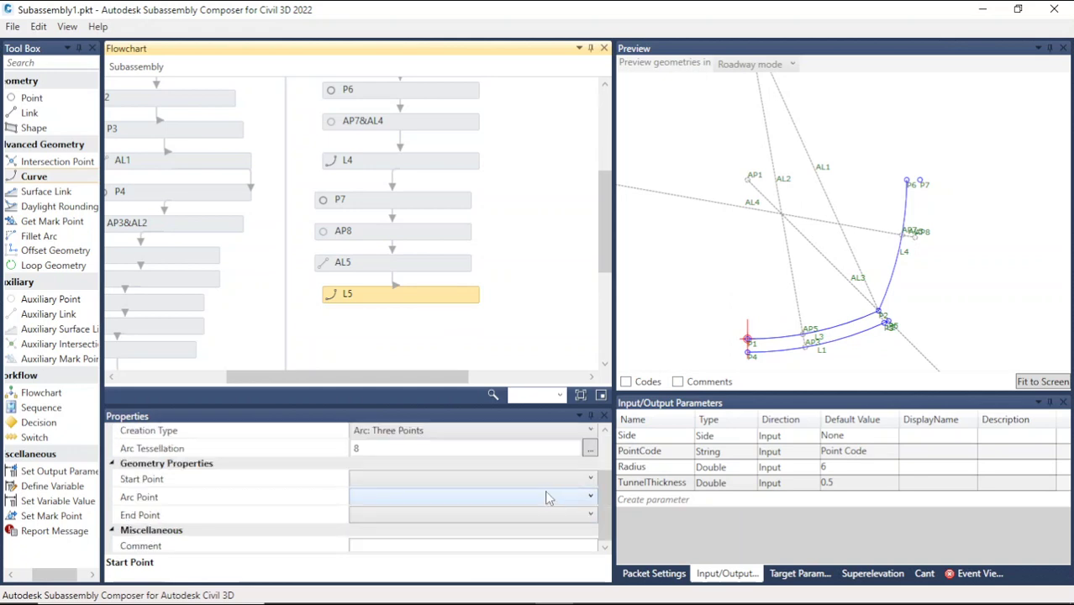
left_click(501, 486)
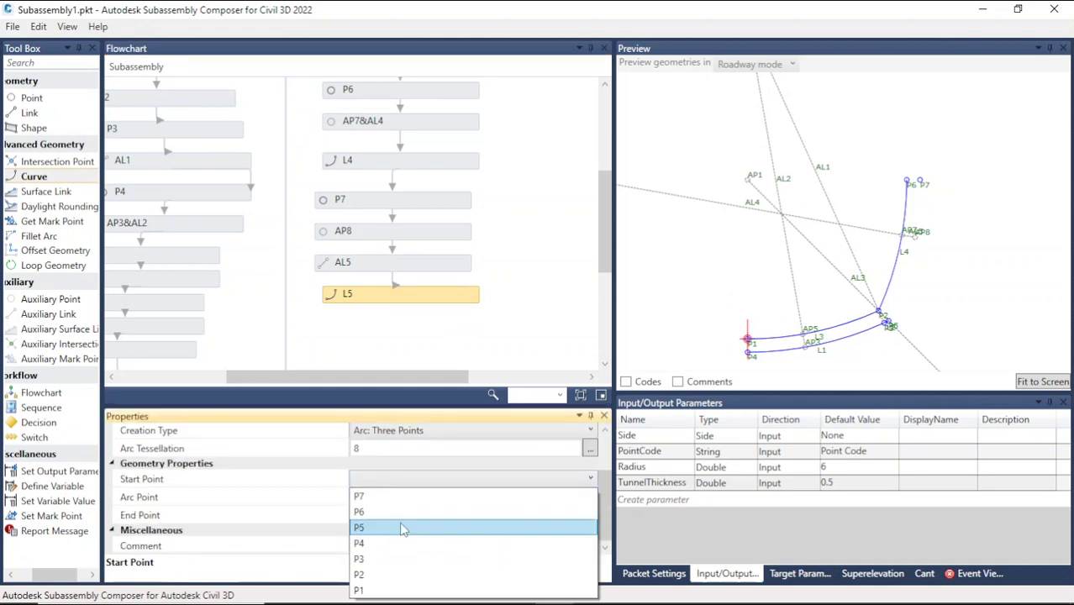
left_click(377, 512)
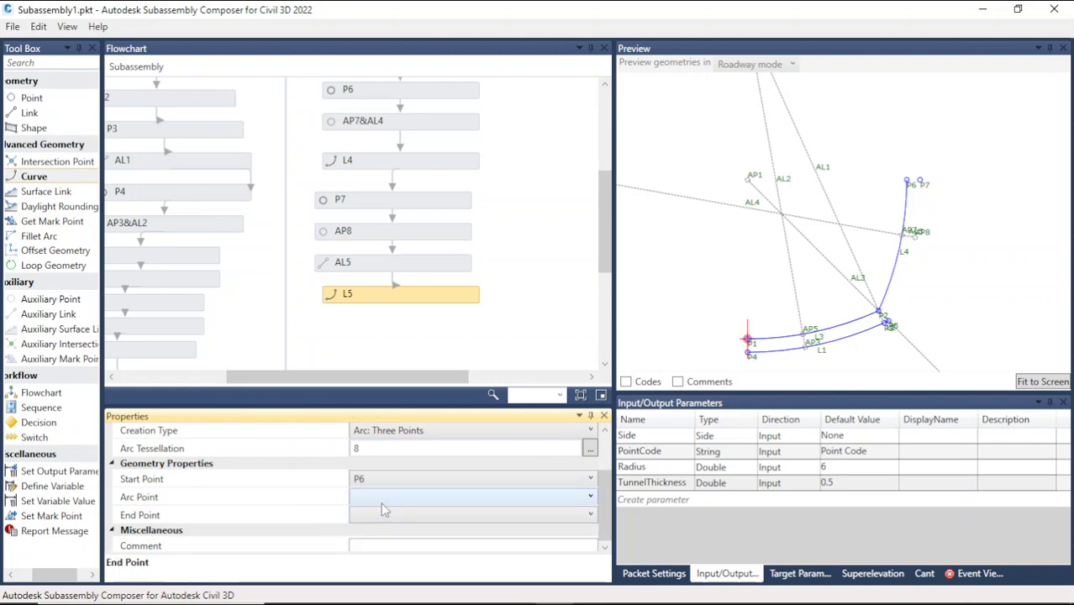
left_click(383, 501)
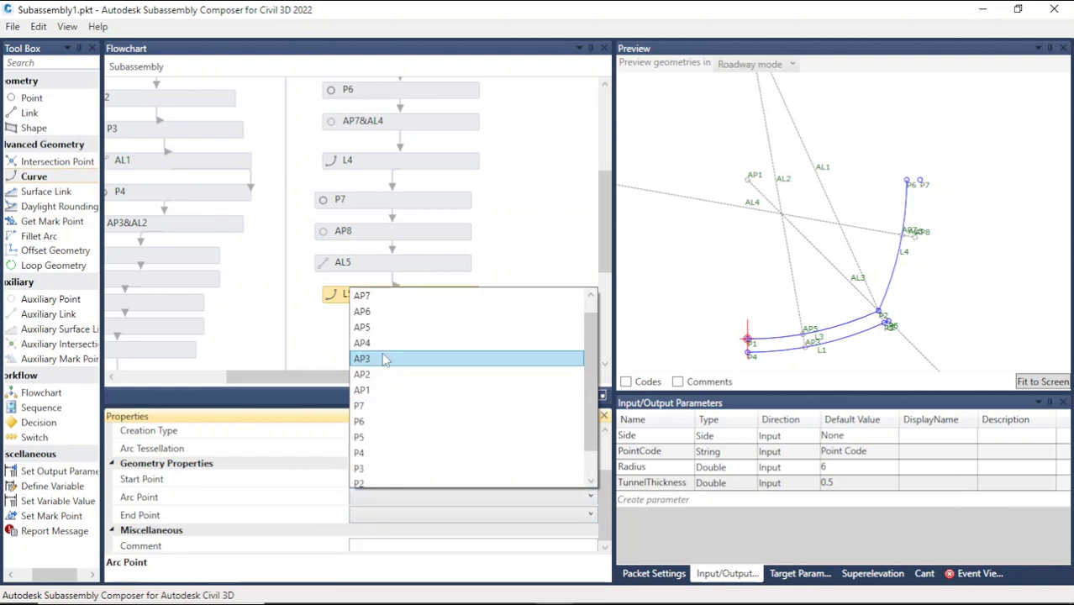
left_click(378, 301)
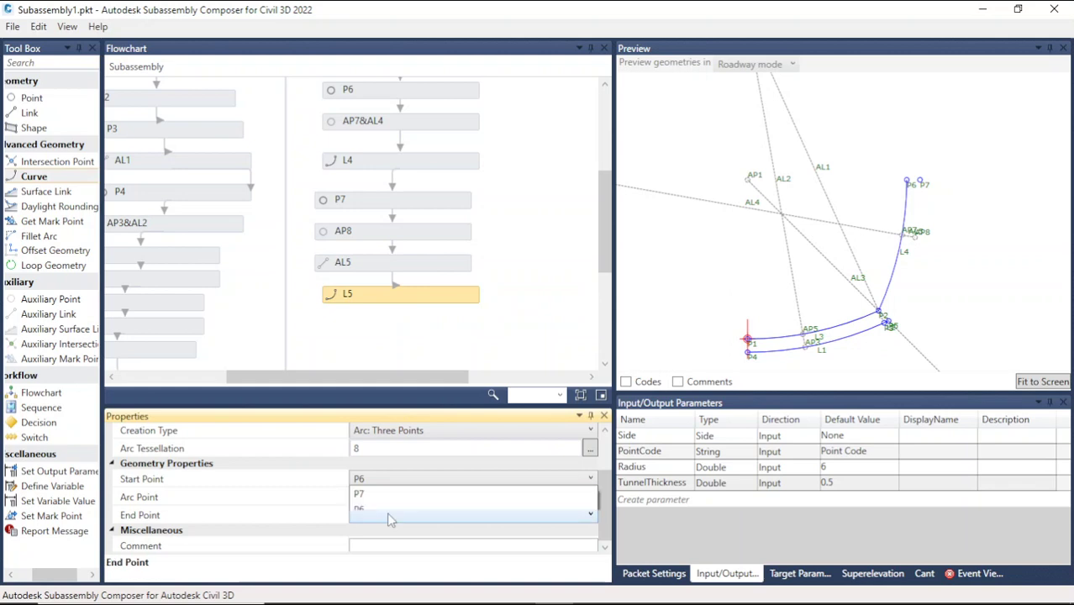
left_click(387, 512)
left_click(370, 405)
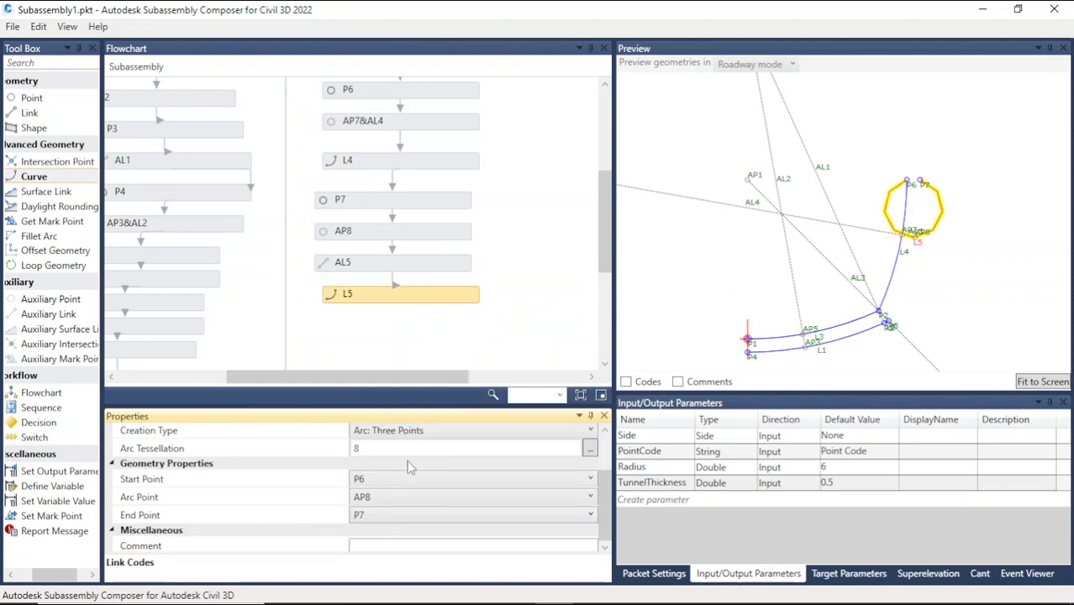
Change the start point of curve L5 to P5 and check both side wall curves in the preview.
scroll(923, 340, "up", 5)
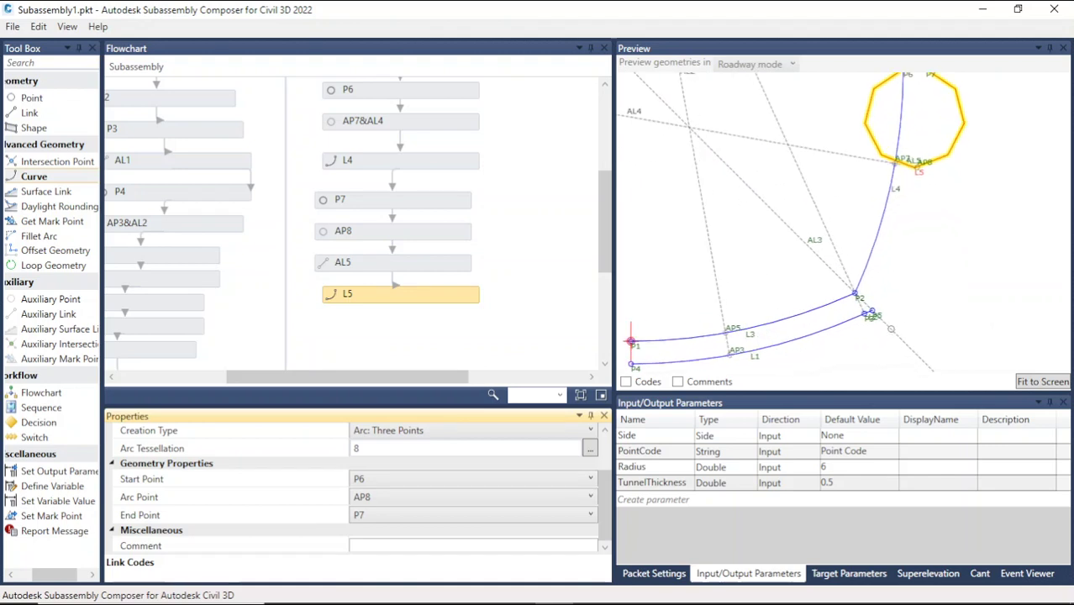
left_click(414, 485)
left_click(370, 510)
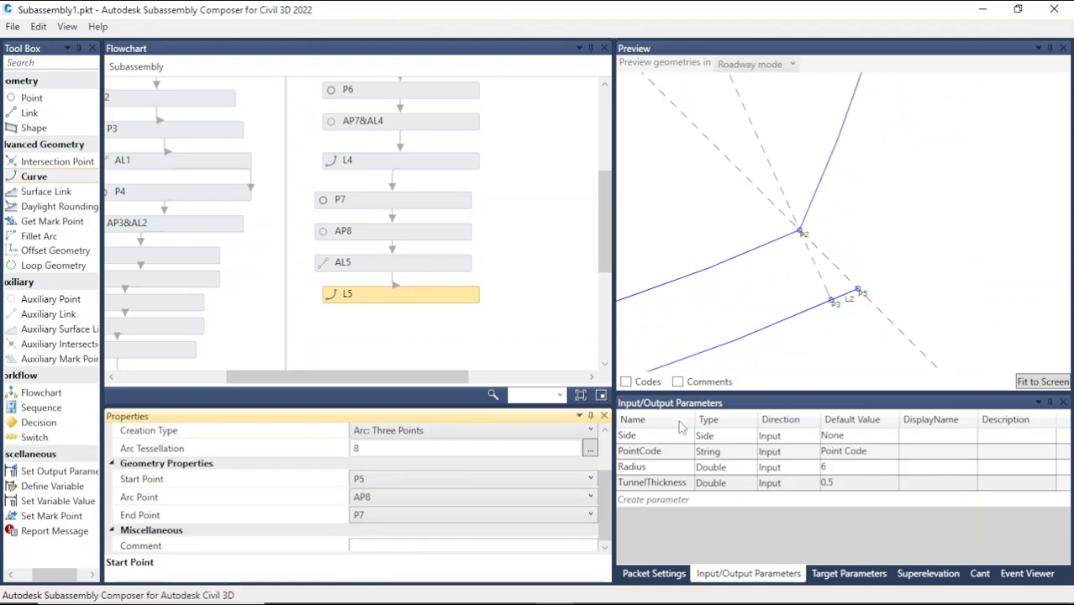
left_click(915, 300)
scroll(909, 290, "down", 8)
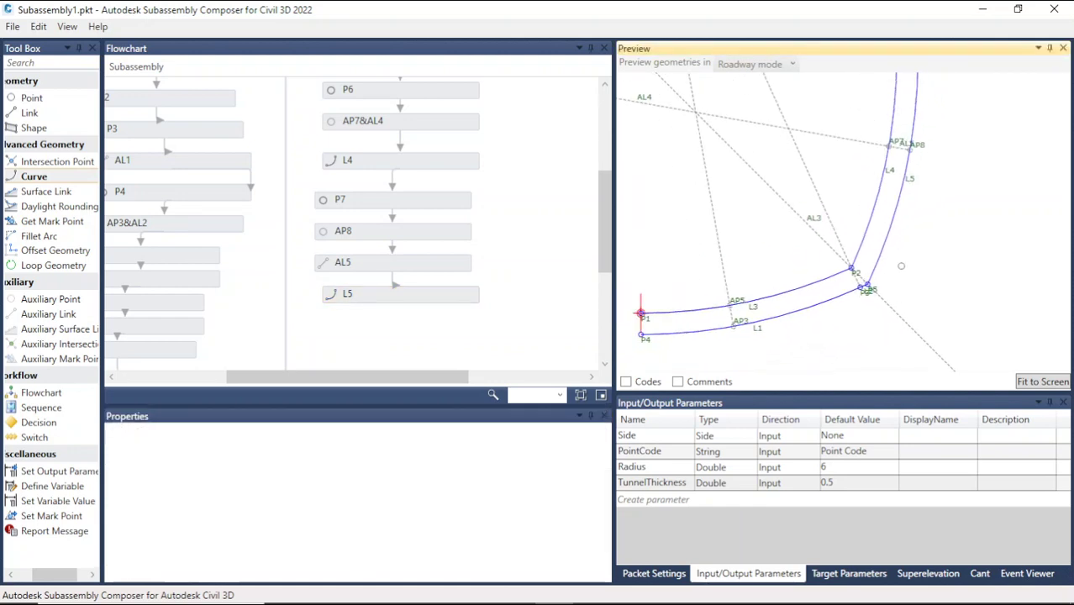
scroll(917, 204, "up", 6)
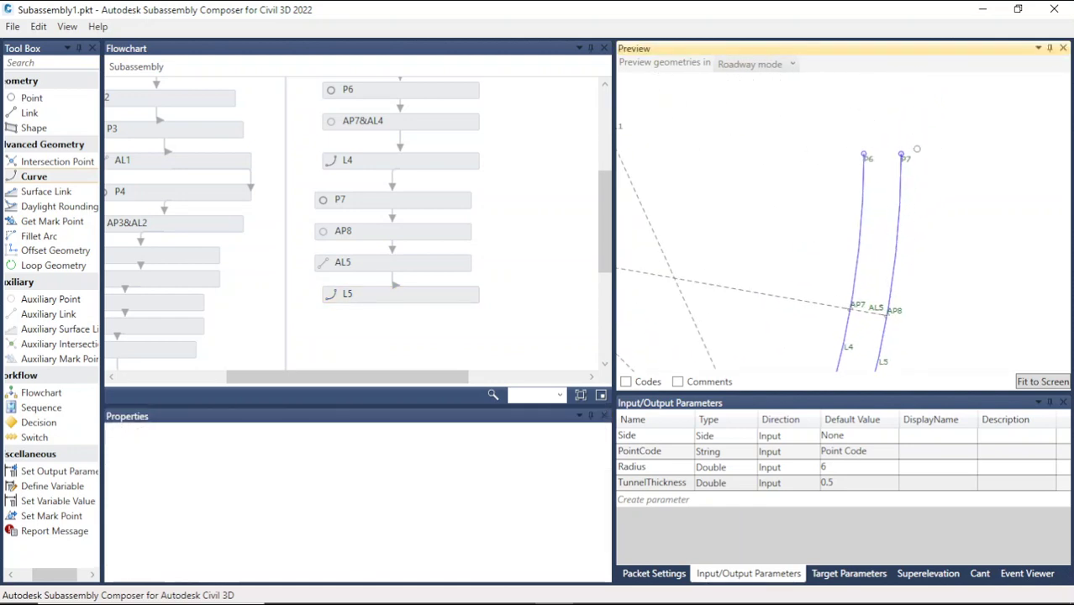
scroll(887, 217, "down", 8)
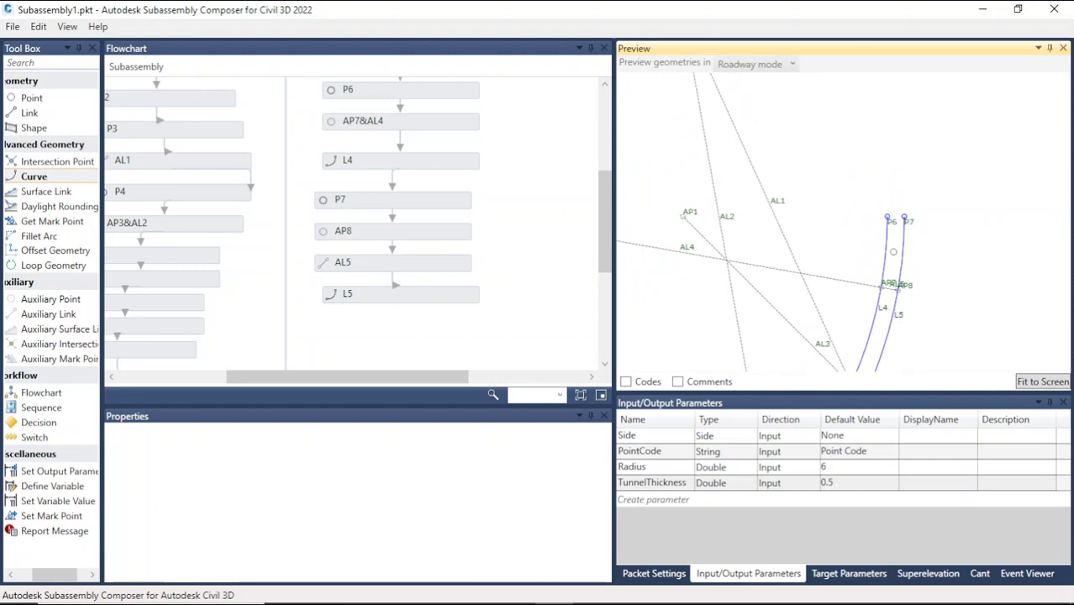
Add a point below L5 in the flowchart, using AP2 as its from point with no offset.
scroll(960, 298, "down", 4)
scroll(901, 231, "up", 3)
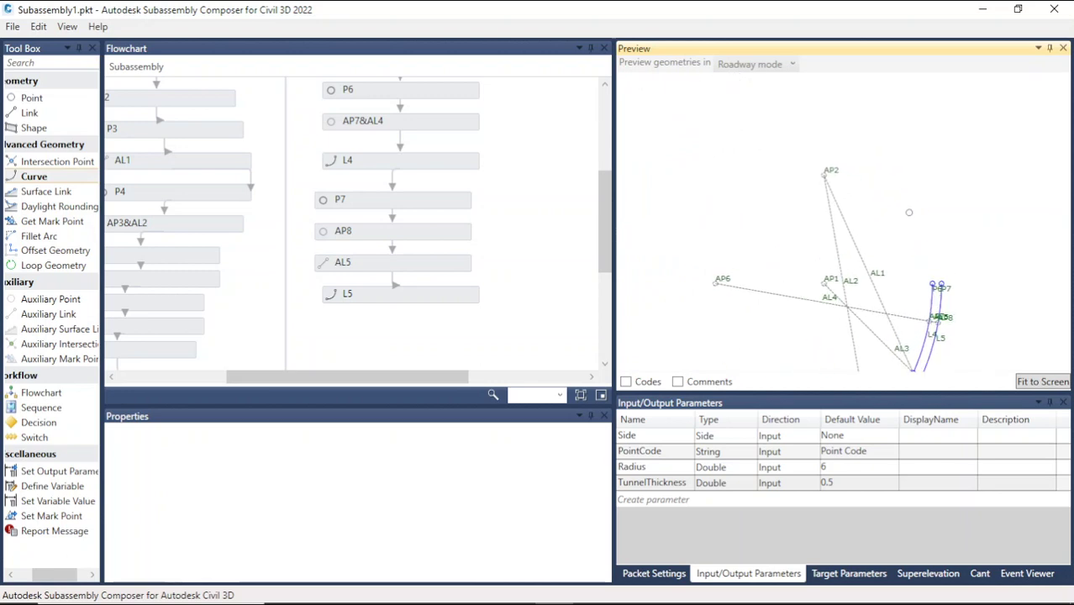
scroll(940, 287, "up", 2)
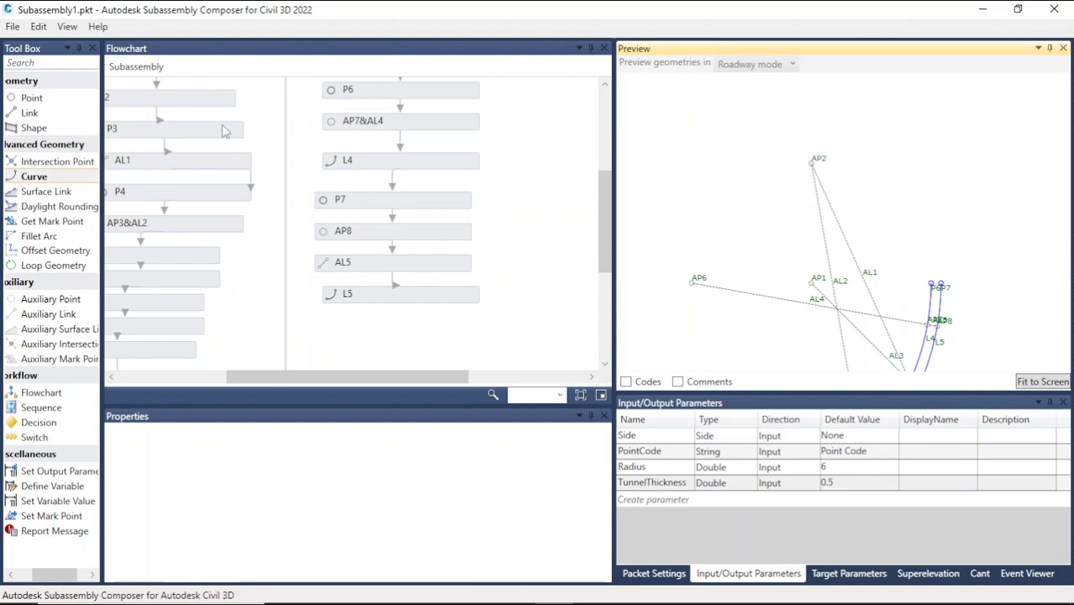
left_click_drag(32, 97, 387, 232)
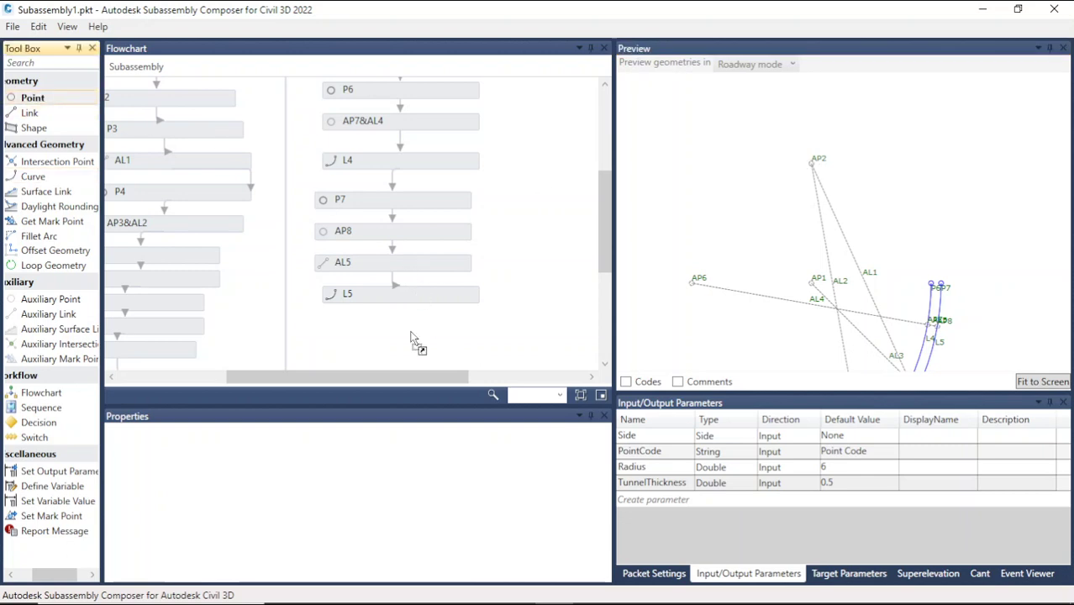
left_click_drag(411, 333, 412, 335)
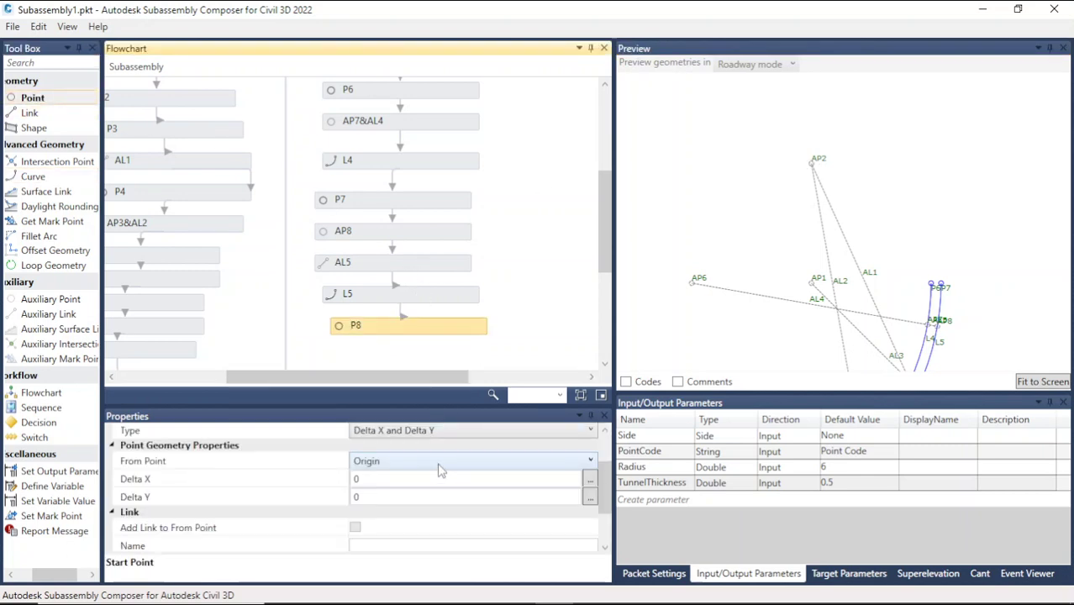
left_click(438, 469)
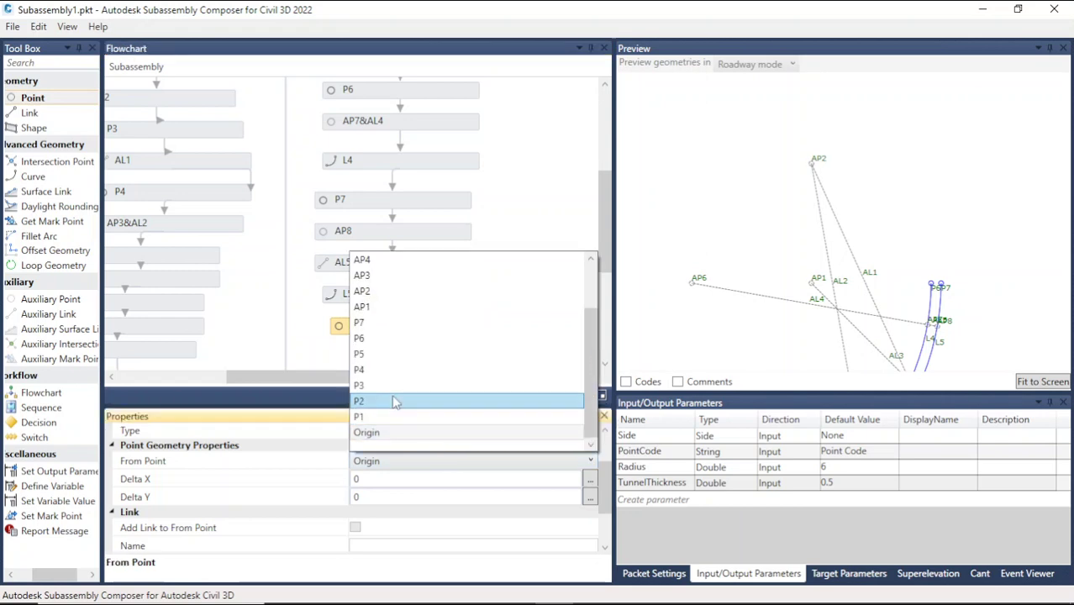
left_click(378, 292)
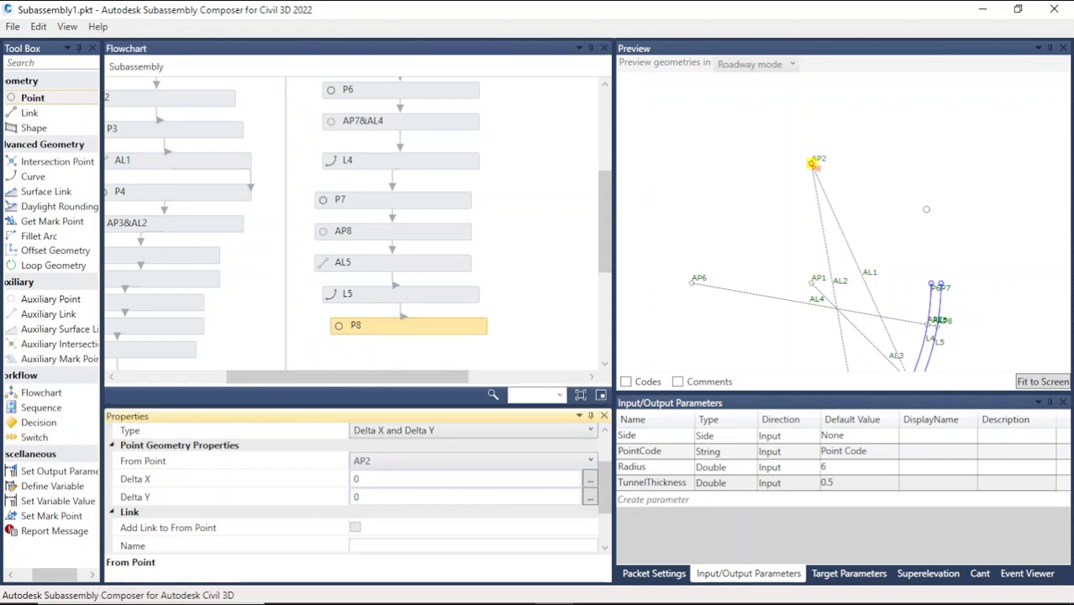
left_click(925, 231)
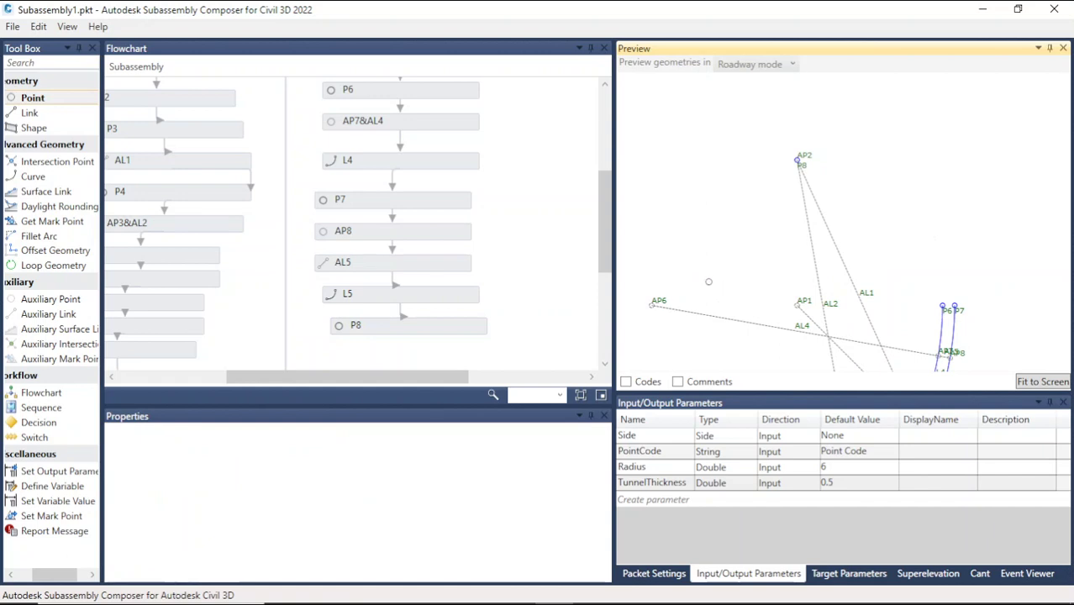
Add an Arc: General curve below P8 in the flowchart, starting at P6, centred on AP6 and ending at P8.
left_click_drag(605, 249, 605, 321)
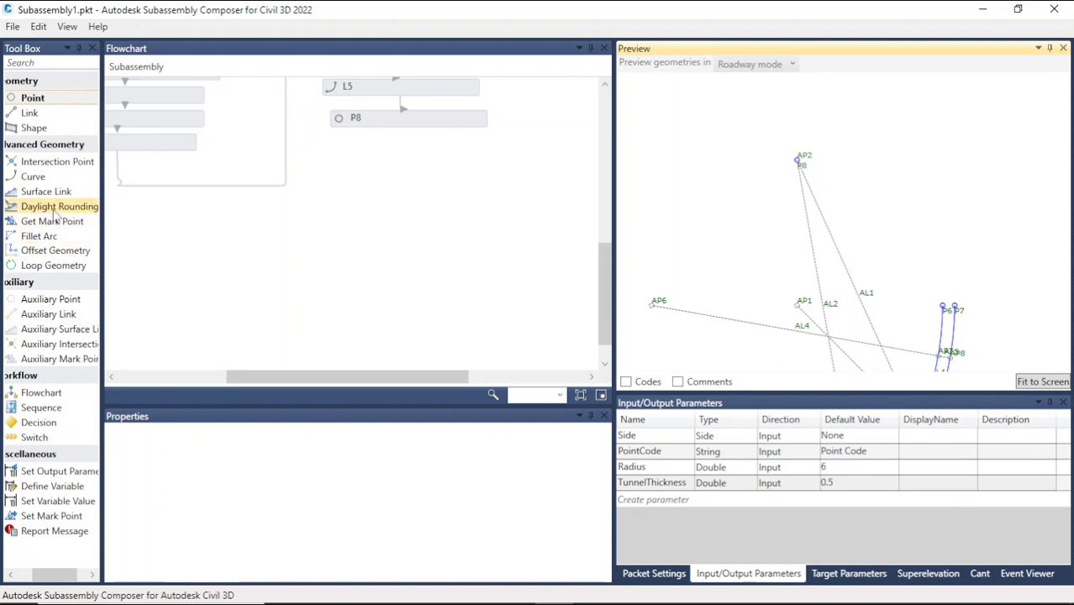
left_click_drag(38, 176, 429, 190)
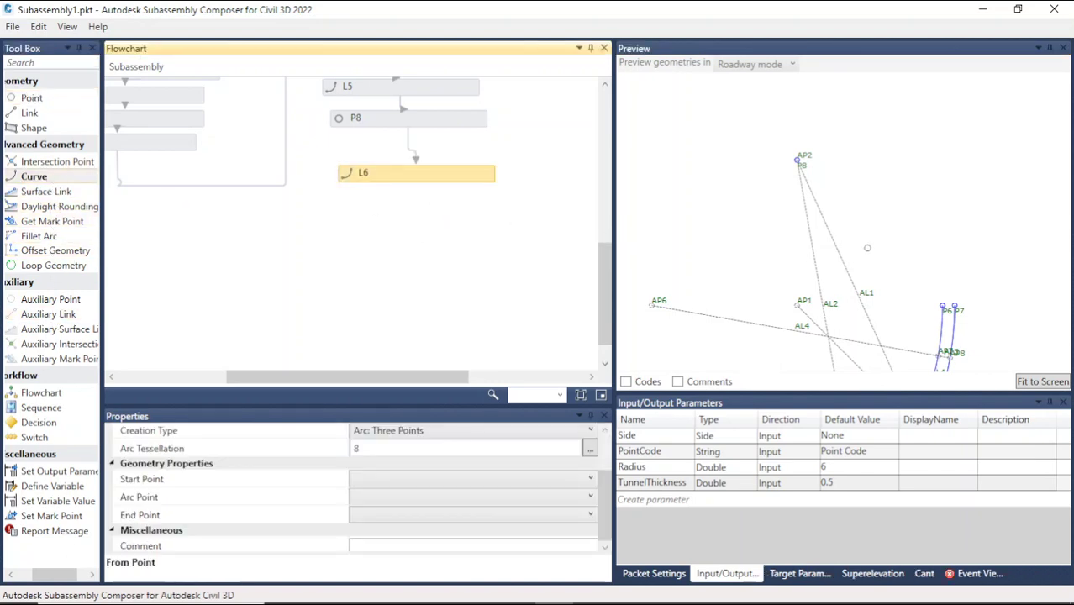
left_click(448, 432)
left_click(426, 448)
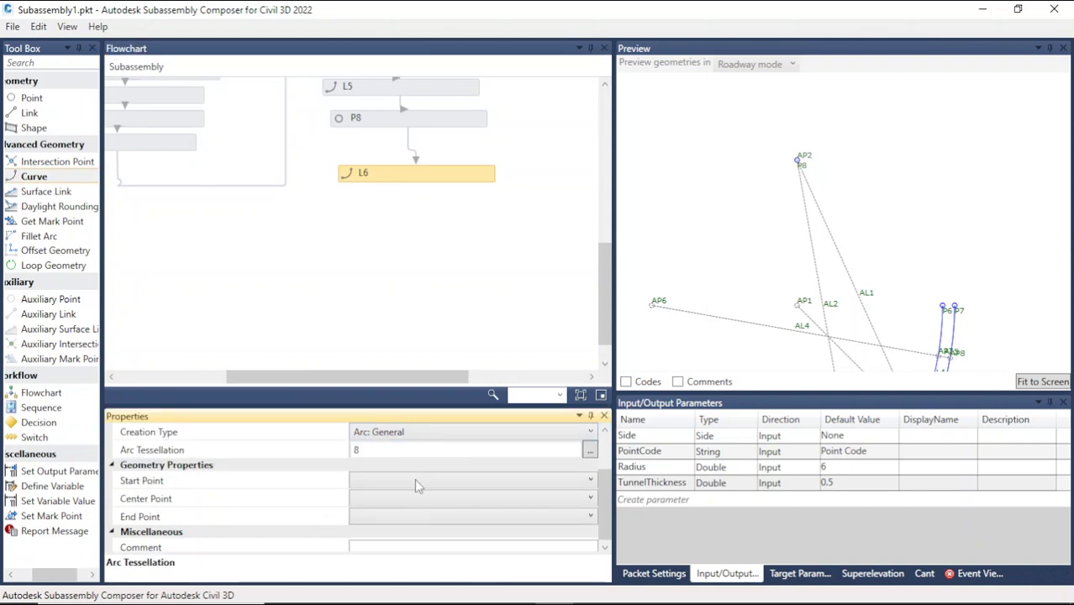
left_click(393, 504)
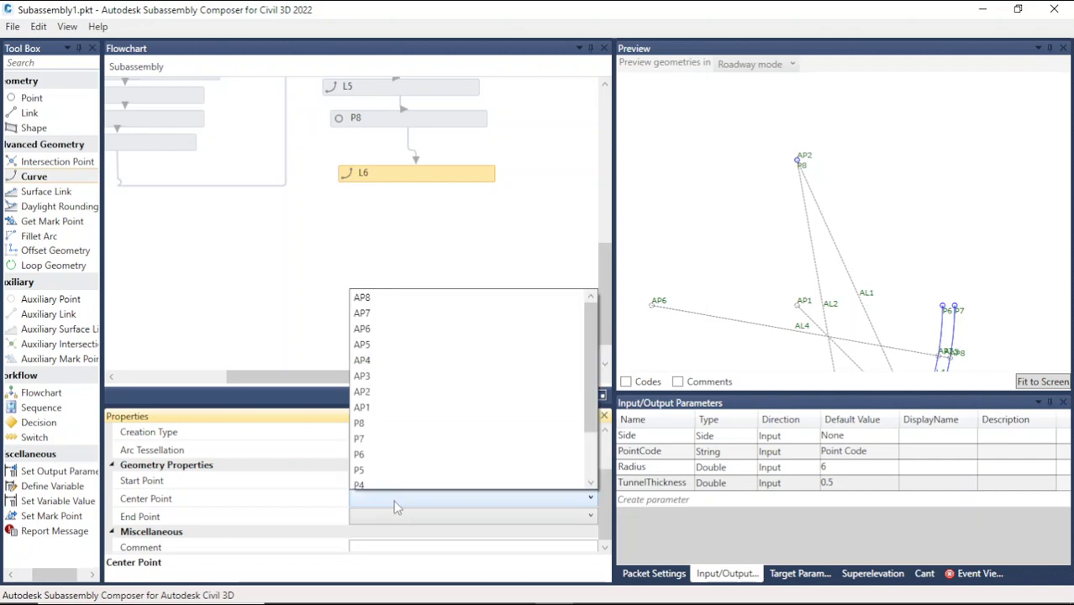
left_click(365, 329)
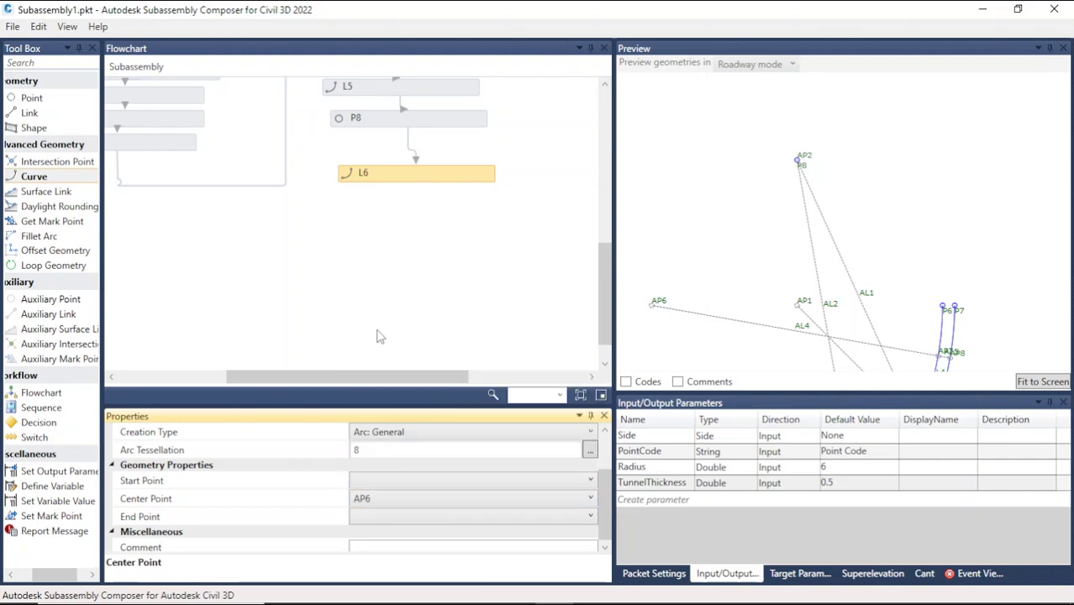
left_click(435, 494)
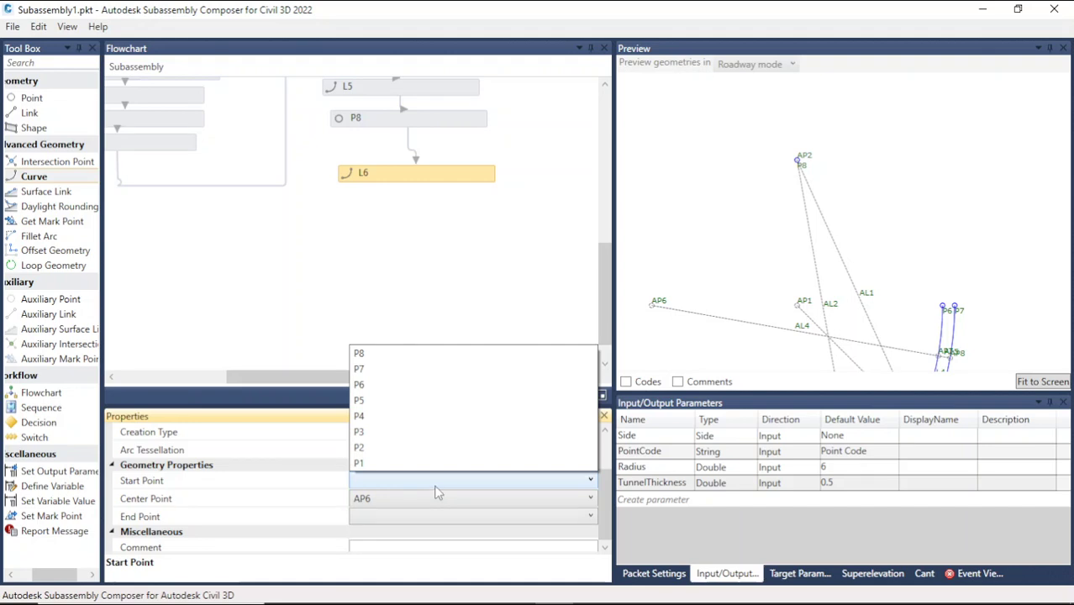
left_click(378, 385)
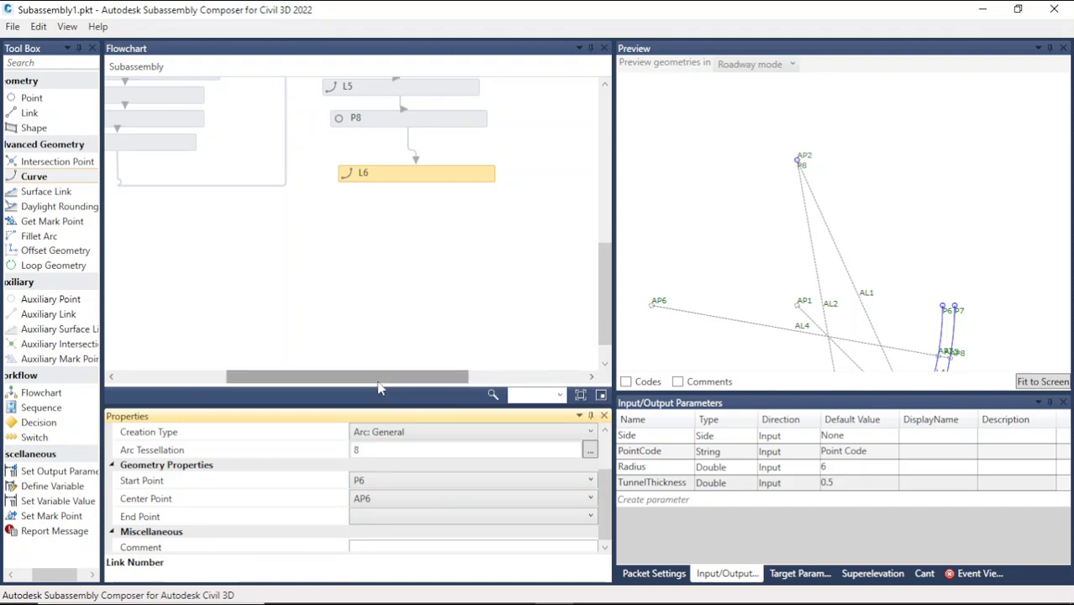
left_click(377, 520)
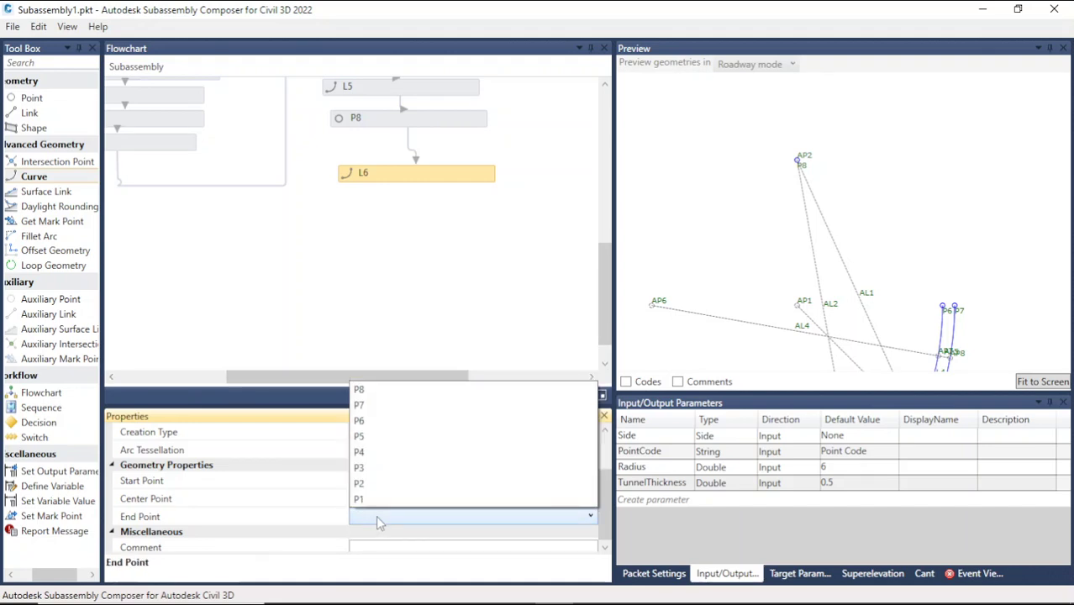
left_click(396, 389)
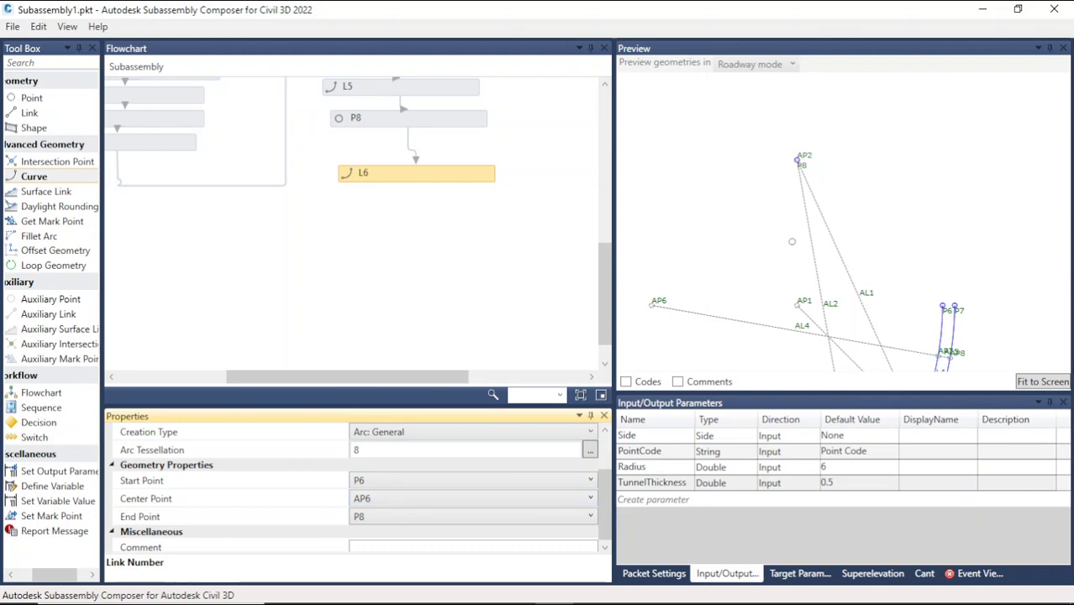
Change the center point of curve L6 to AP1.
scroll(831, 185, "down", 1)
left_click(406, 504)
scroll(408, 509, "down", 1)
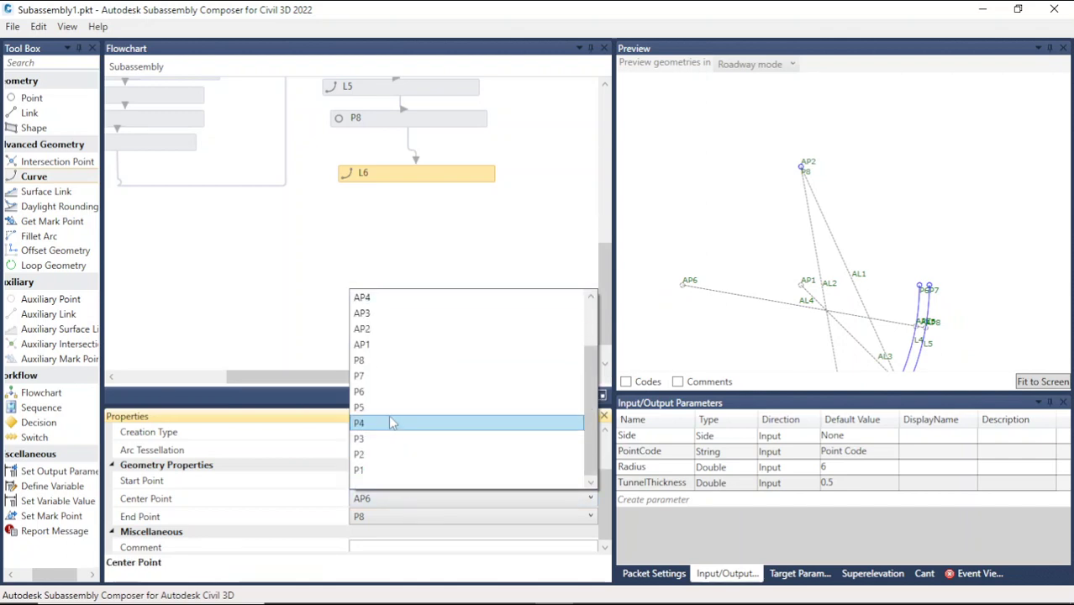
left_click(385, 344)
left_click(892, 244)
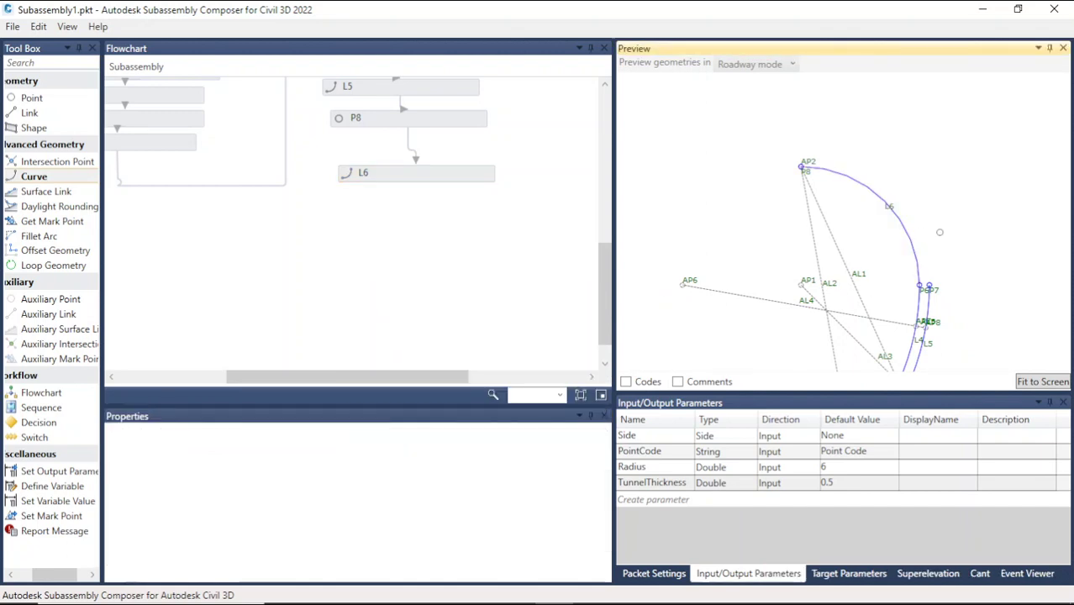
Check the crown arc in the preview and move L6 closer beneath P8 in the flowchart.
scroll(940, 233, "up", 3)
scroll(888, 212, "down", 2)
scroll(741, 298, "up", 1)
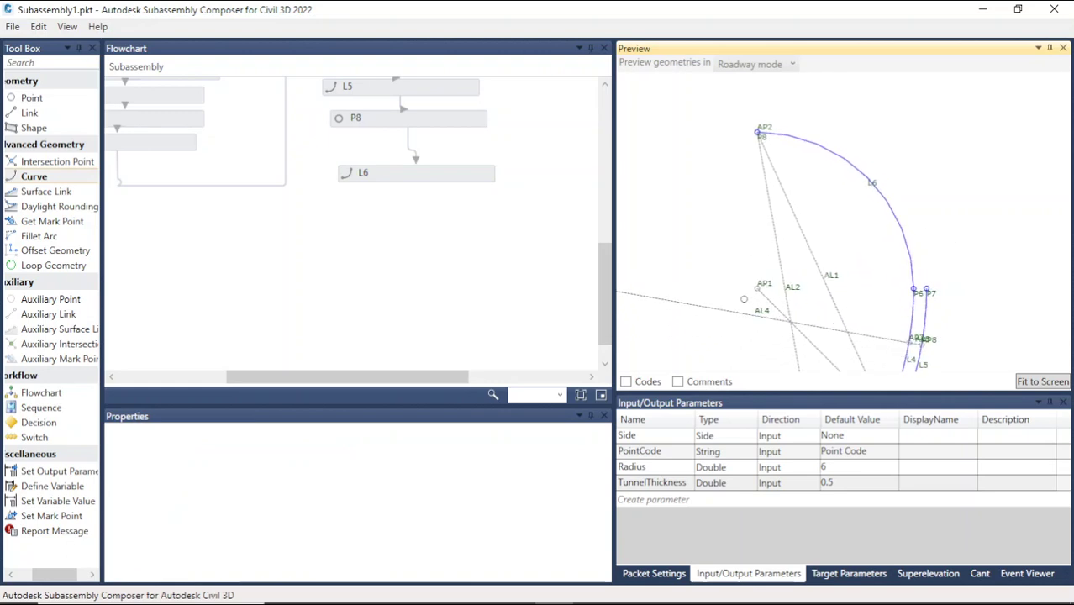
scroll(844, 258, "down", 2)
scroll(757, 281, "up", 2)
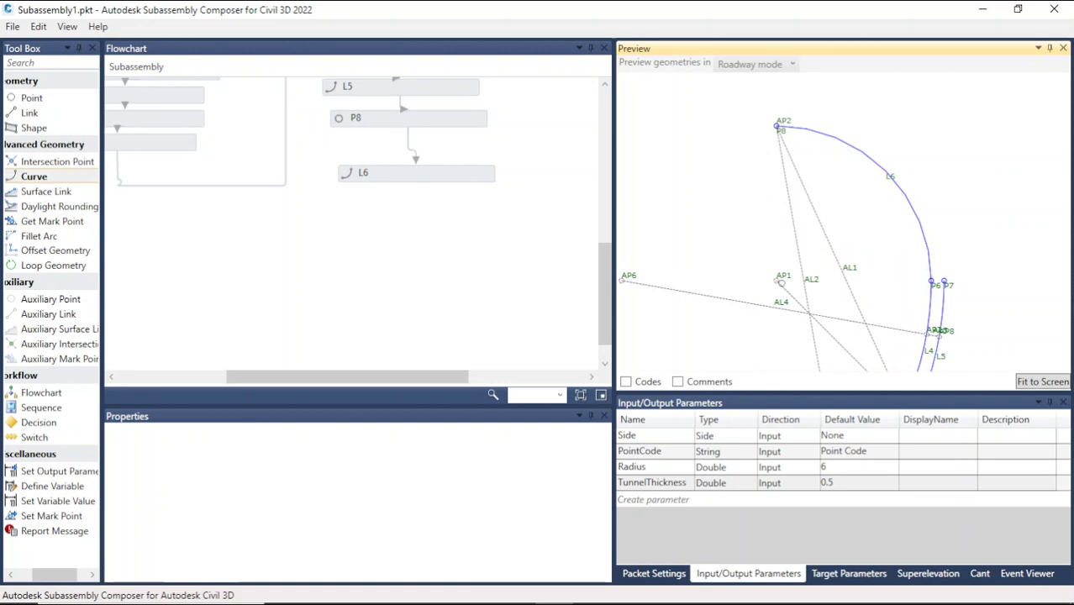
left_click_drag(424, 178, 412, 160)
left_click(483, 220)
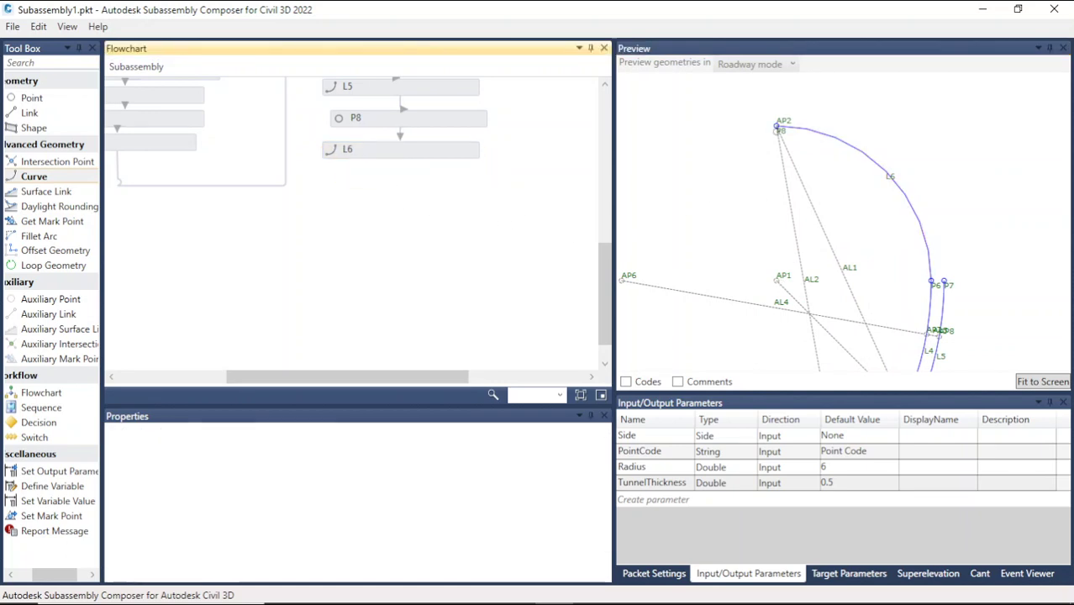
Add a point below L6 in the flowchart, using AP1 as its from point.
scroll(773, 122, "up", 3)
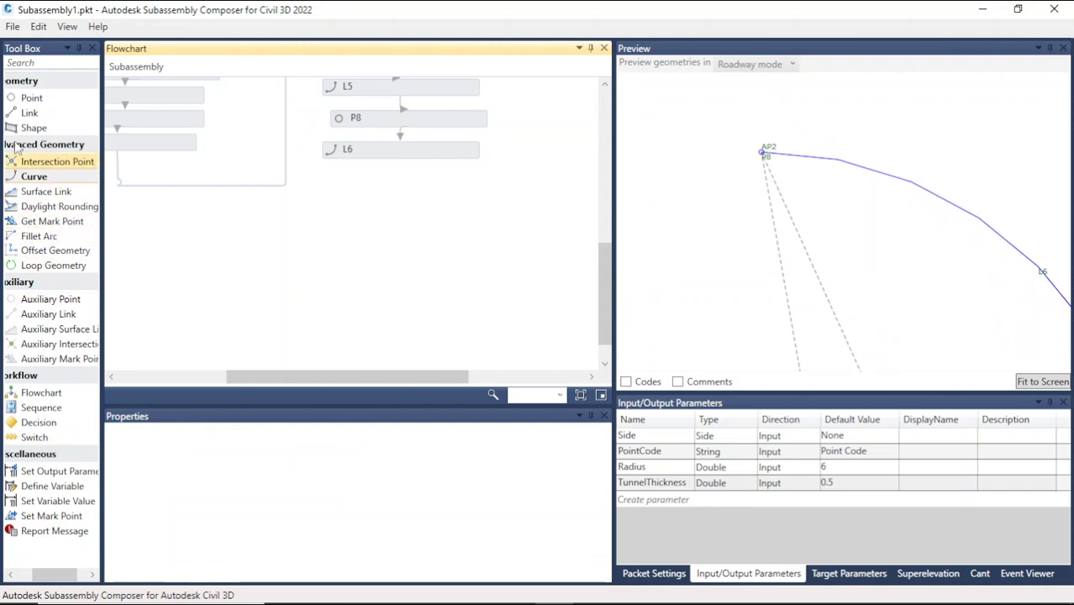
left_click_drag(32, 97, 416, 202)
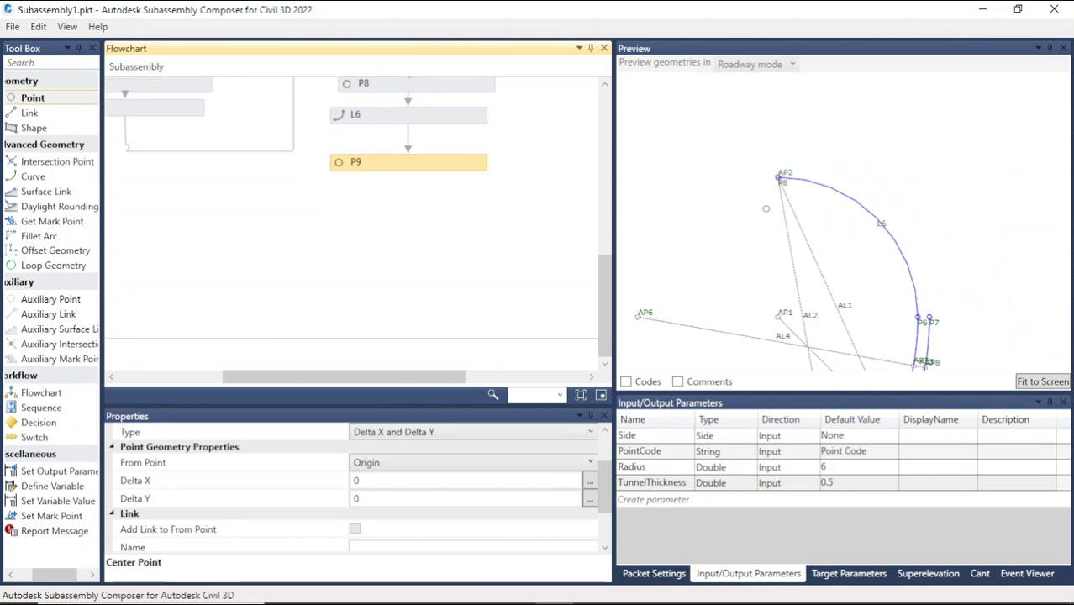
left_click(375, 464)
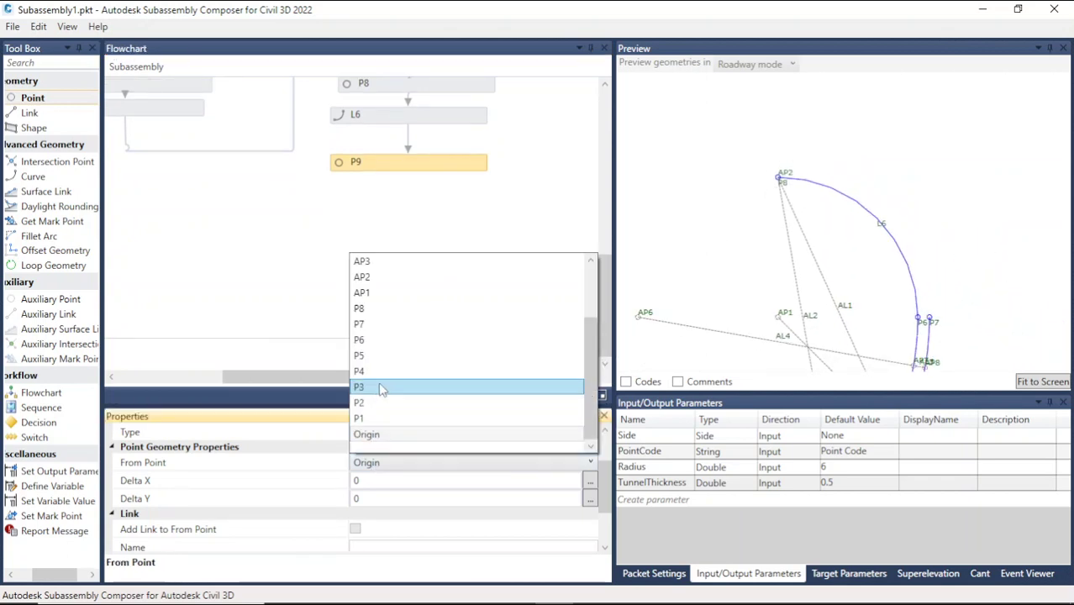
left_click(369, 293)
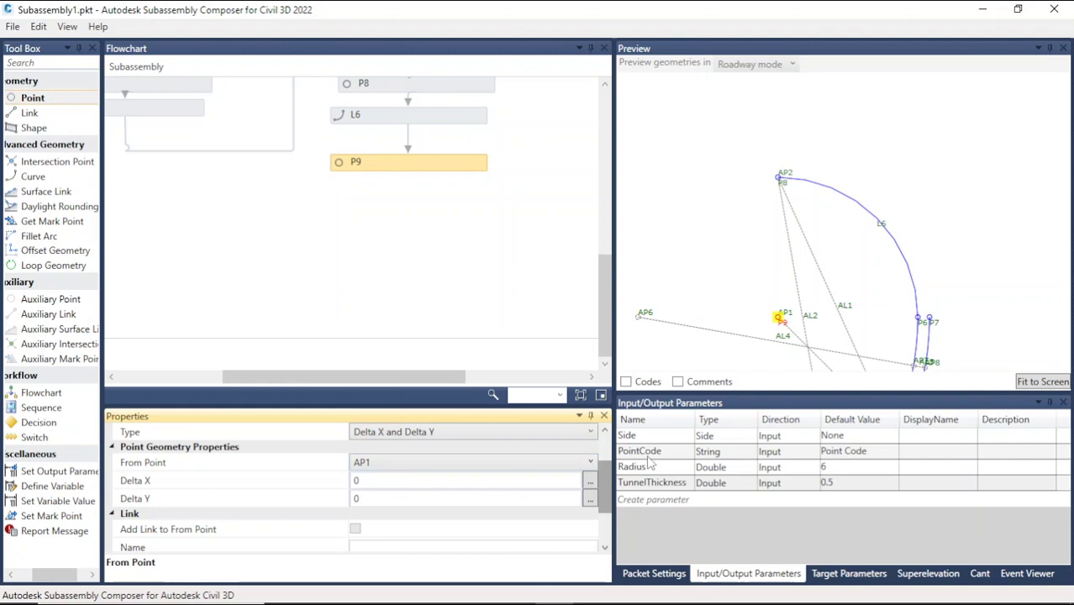
Set the Delta Y of P9 to Radius+TunnelThickness and check its position above the crown in the preview.
scroll(610, 483, "down", 1)
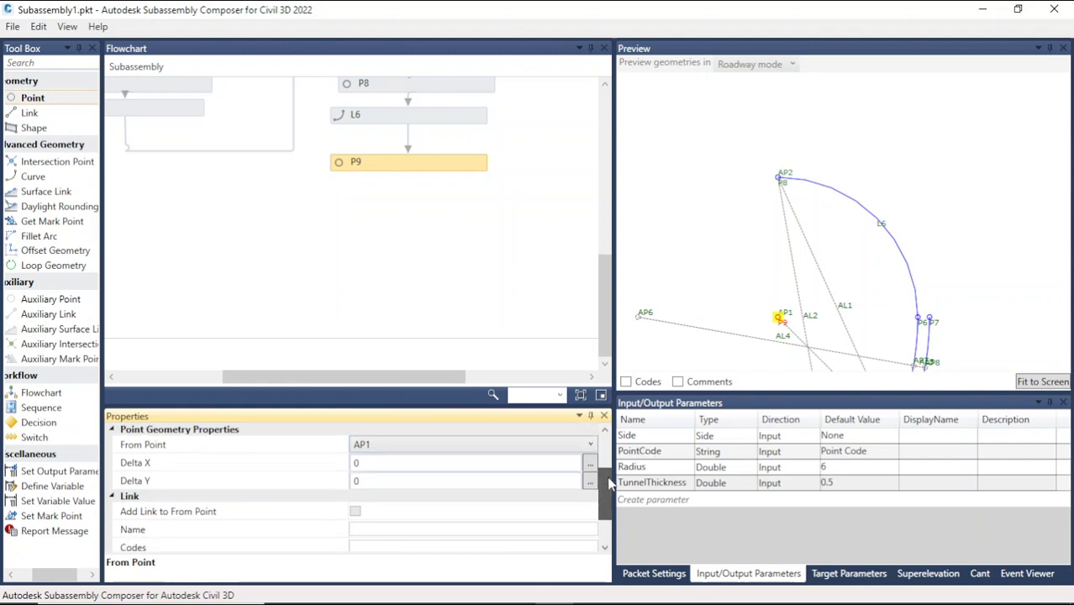
left_click(370, 480)
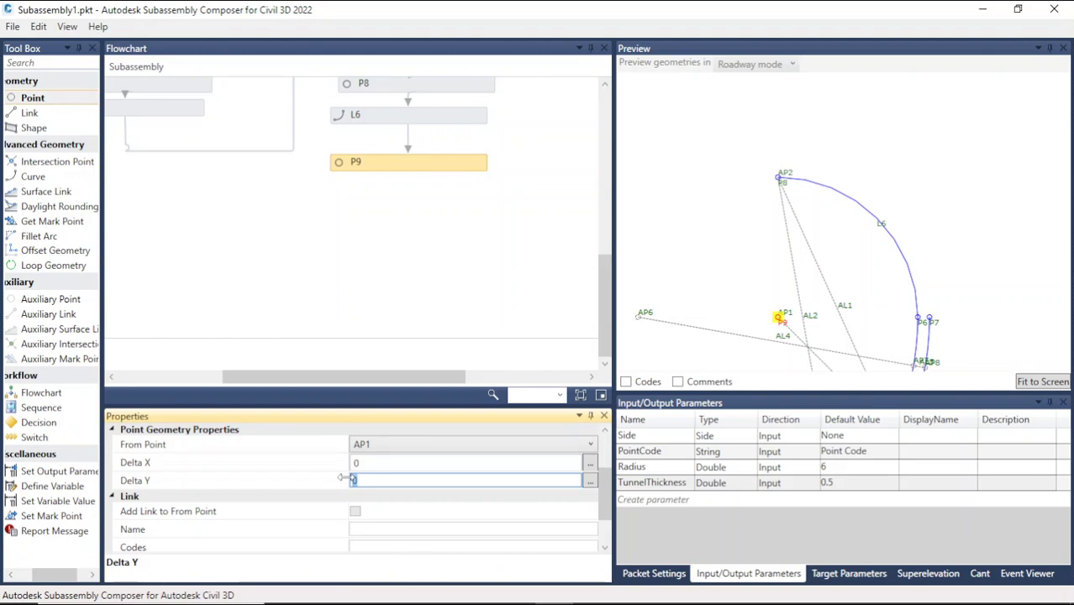
type("Radius")
key("Return")
type("TunnelThickness")
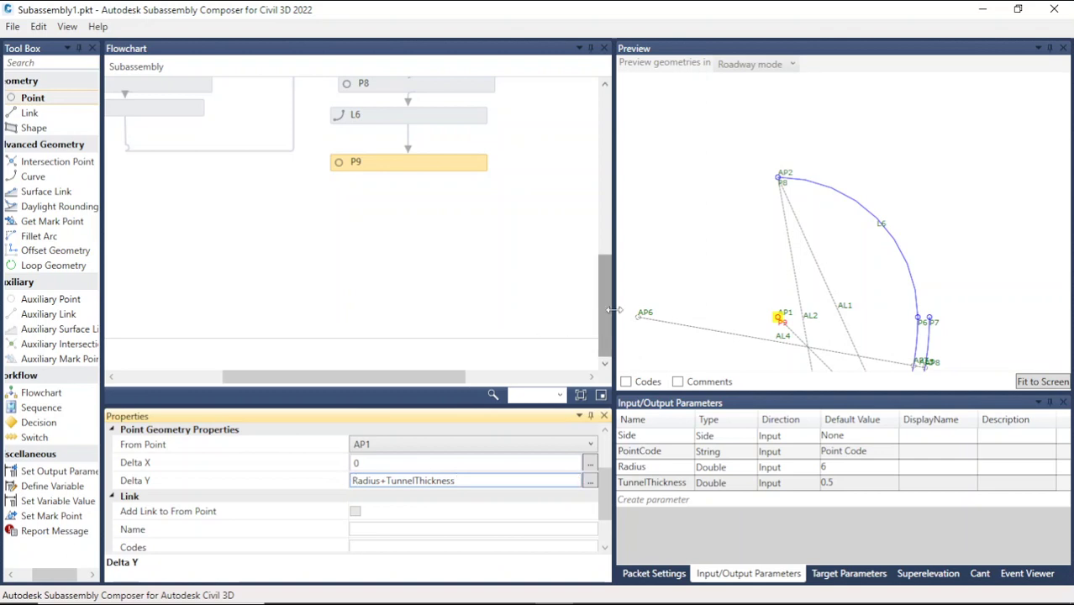
left_click(710, 257)
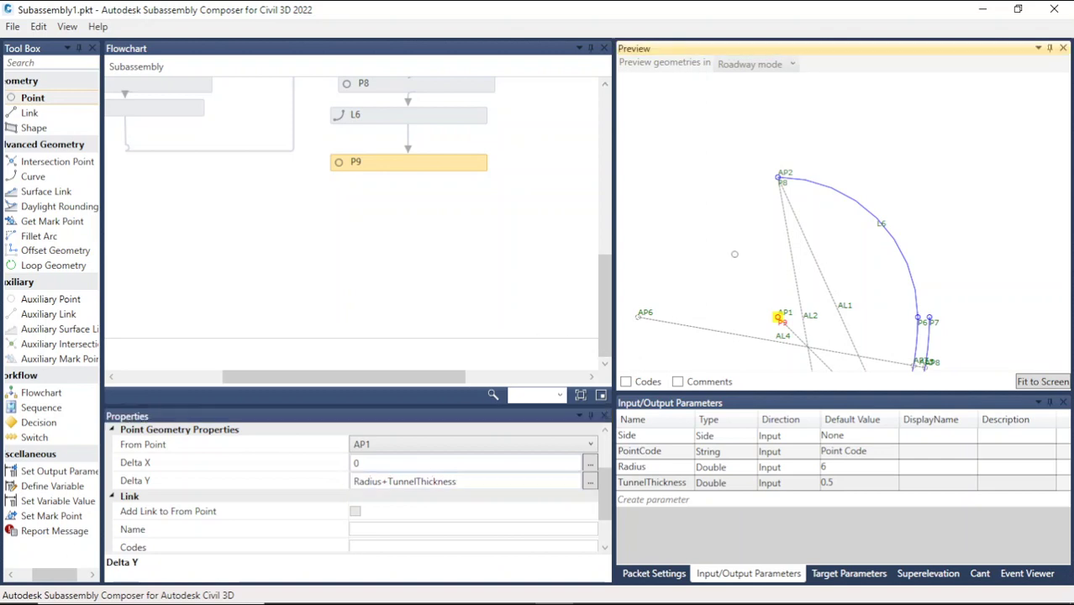
scroll(803, 177, "up", 5)
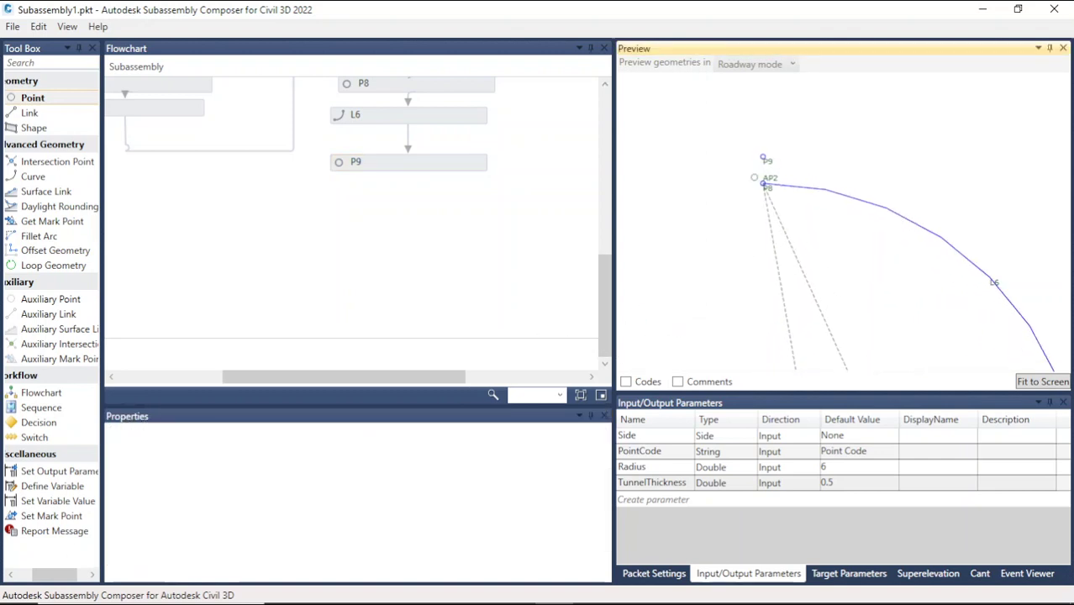
scroll(748, 156, "down", 3)
scroll(771, 159, "down", 2)
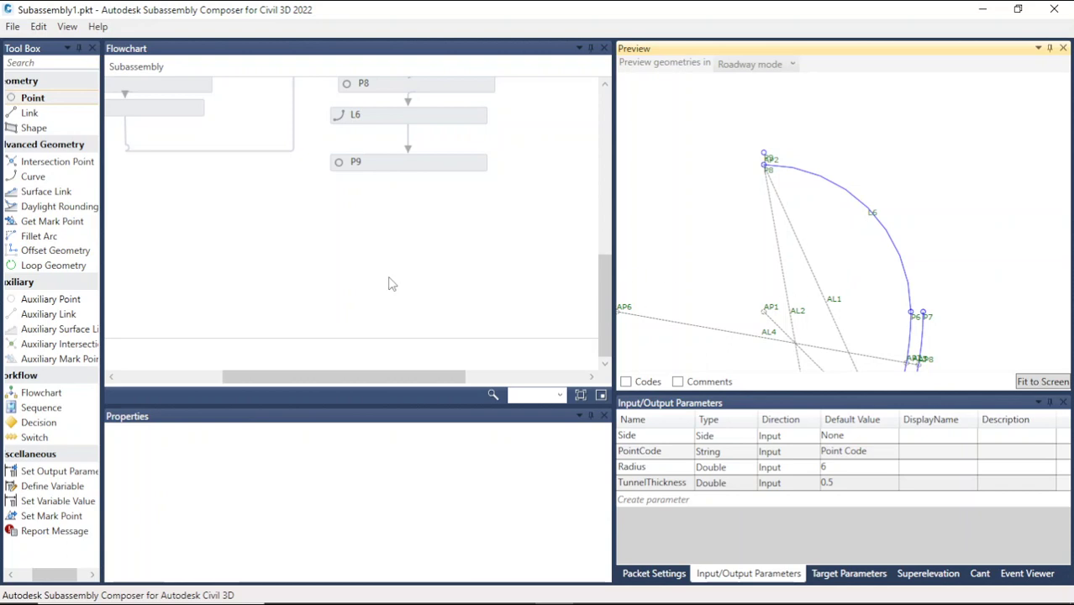
Add a curve below P9 in the flowchart and set its creation type to Arc: General.
left_click_drag(32, 176, 433, 195)
scroll(932, 268, "up", 1)
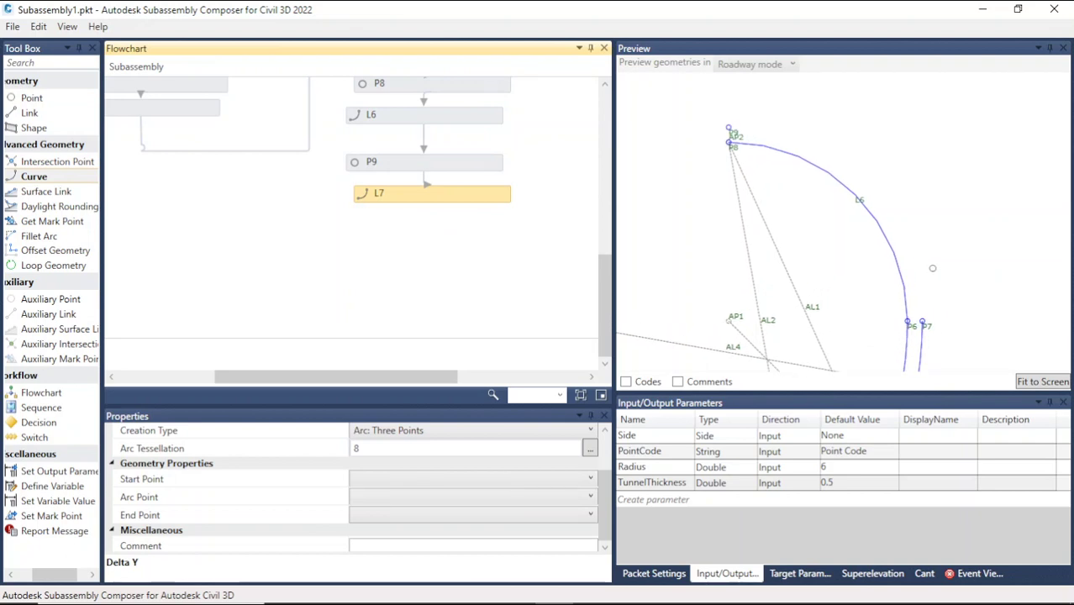
left_click(415, 505)
left_click(415, 504)
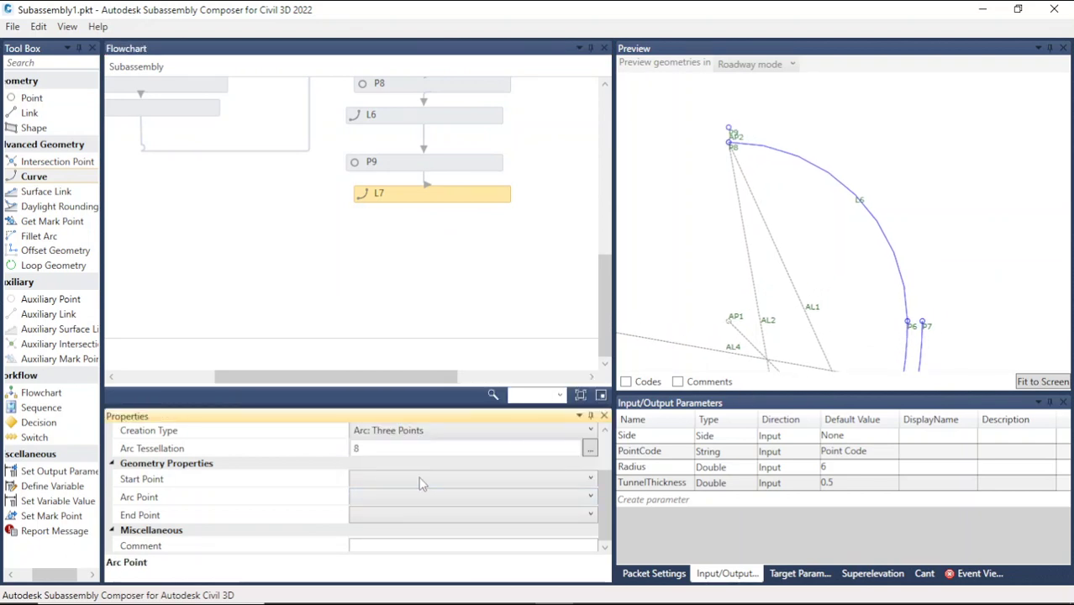
left_click(438, 432)
left_click(418, 462)
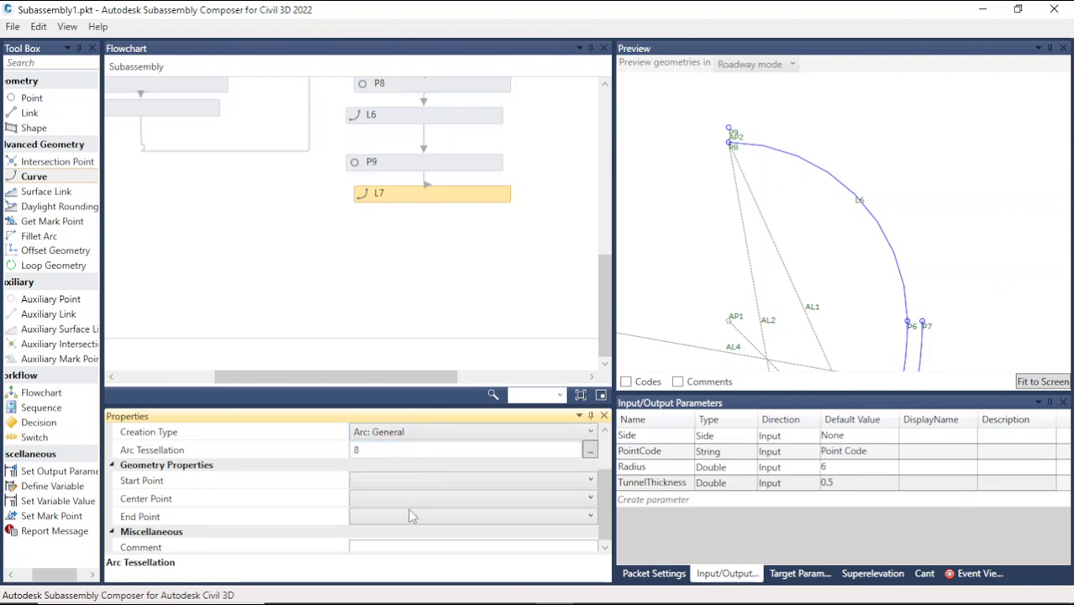
Define curve L7 with center point AP1, start point P9 and end point P7.
left_click(410, 500)
scroll(378, 362, "down", 2)
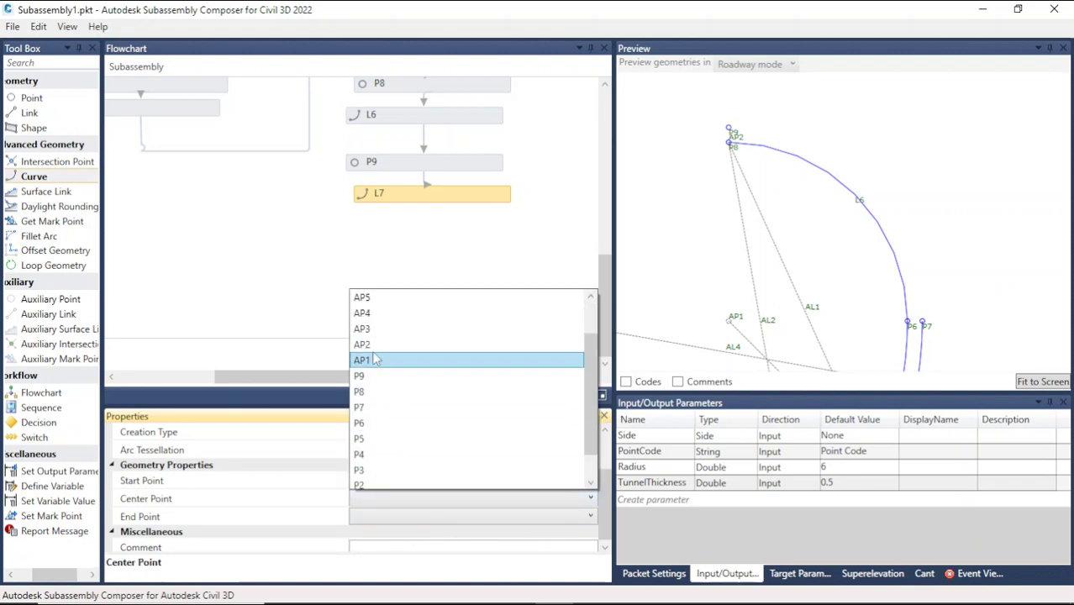
left_click(380, 362)
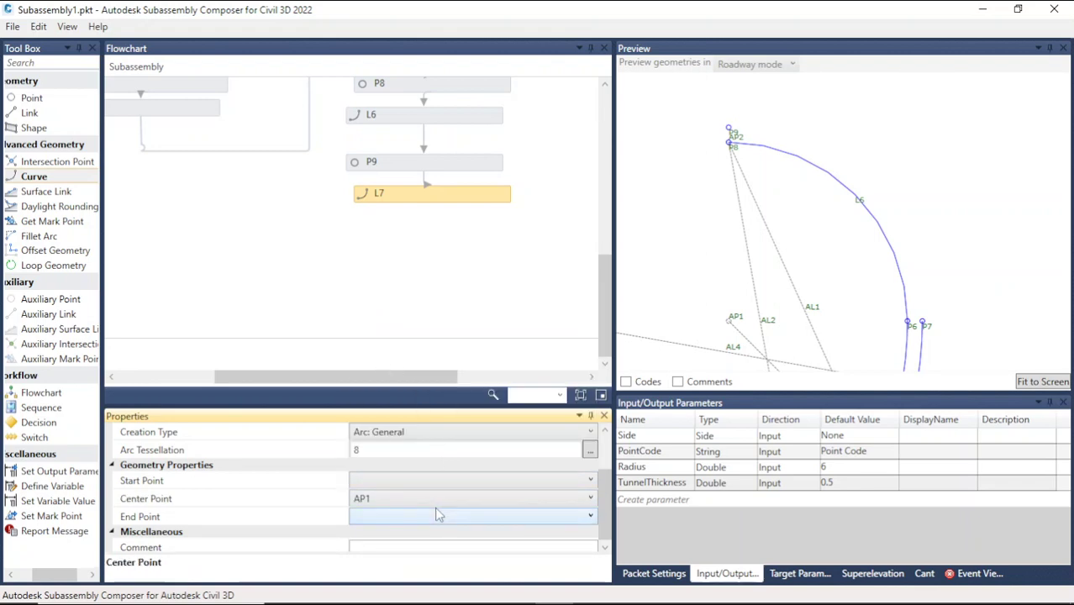
left_click(439, 481)
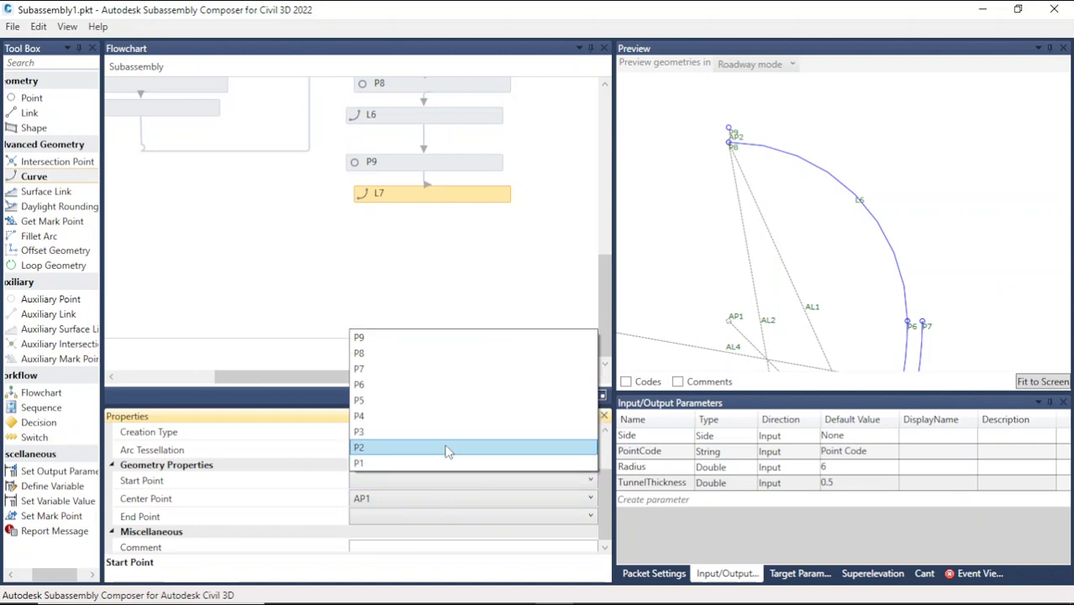
left_click(415, 350)
left_click(379, 517)
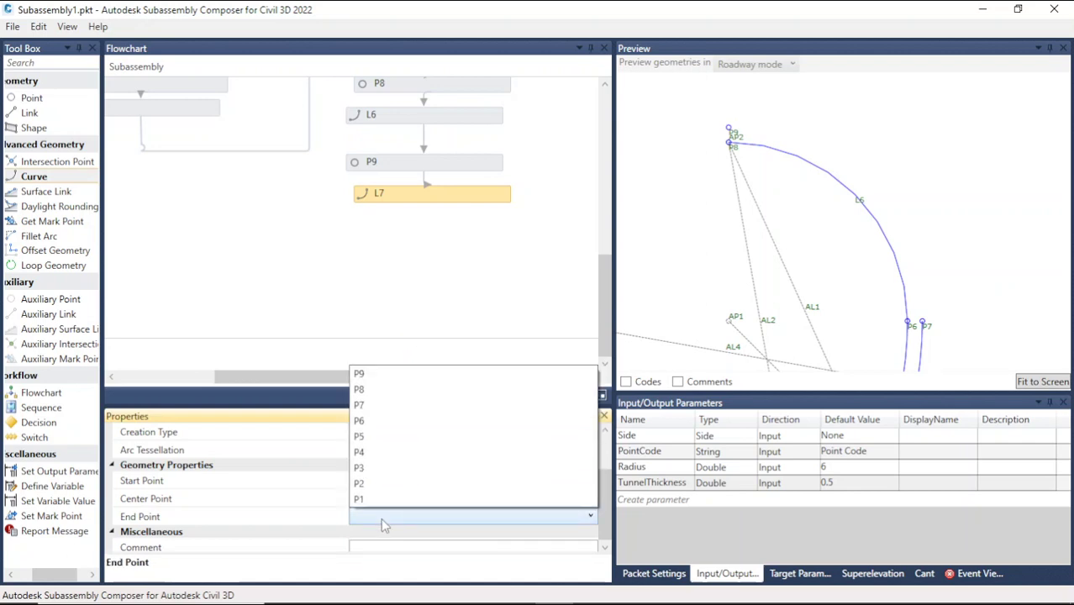
left_click(384, 405)
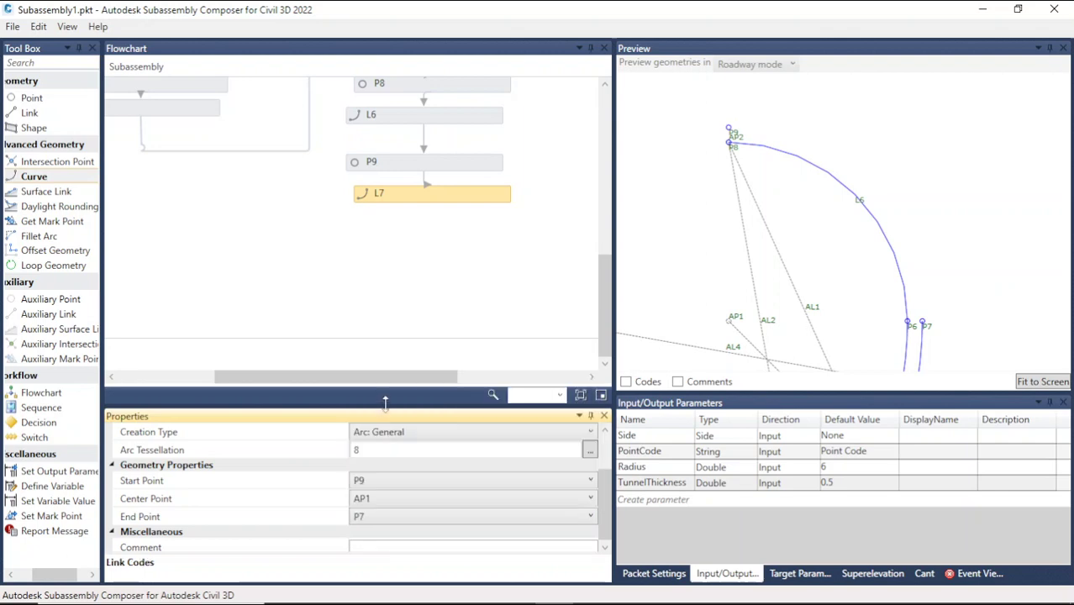
Reverse the direction of curve L7 by setting its start point to P7 and its end point to P9.
left_click(450, 481)
left_click(379, 371)
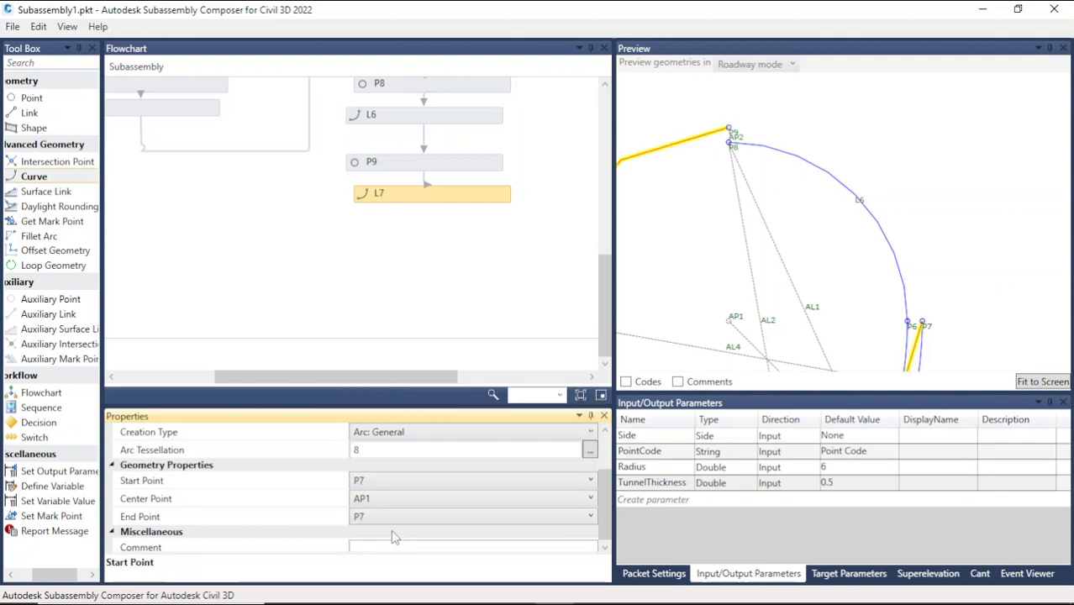
left_click(389, 516)
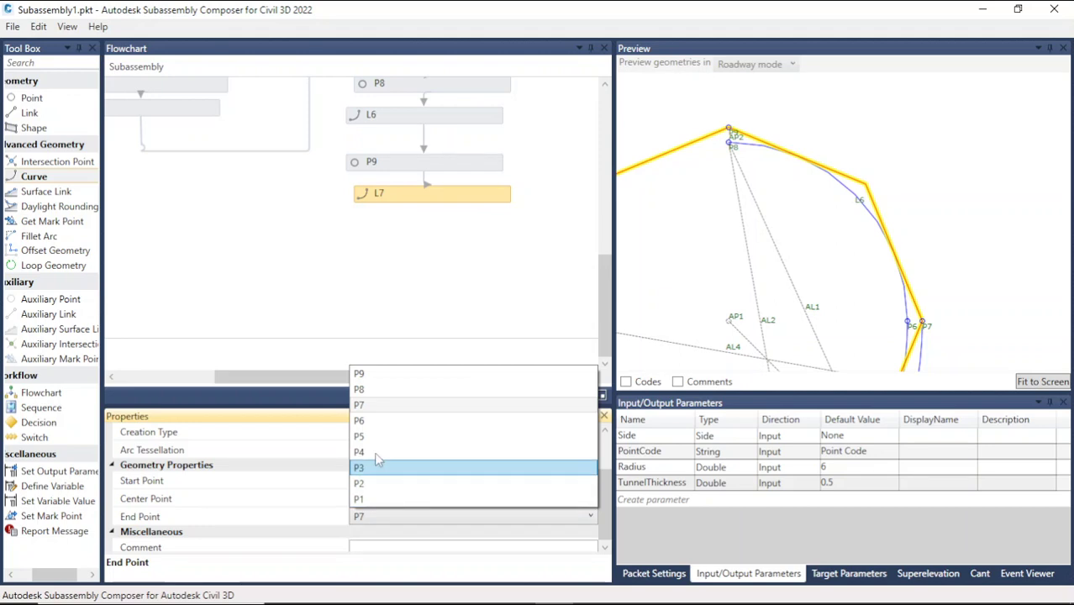
left_click(379, 373)
Examine the outer crown arc, its junction with the side wall at P6 and P7, and centers AP1 and AP6 in the preview.
left_click(921, 159)
scroll(839, 170, "down", 8)
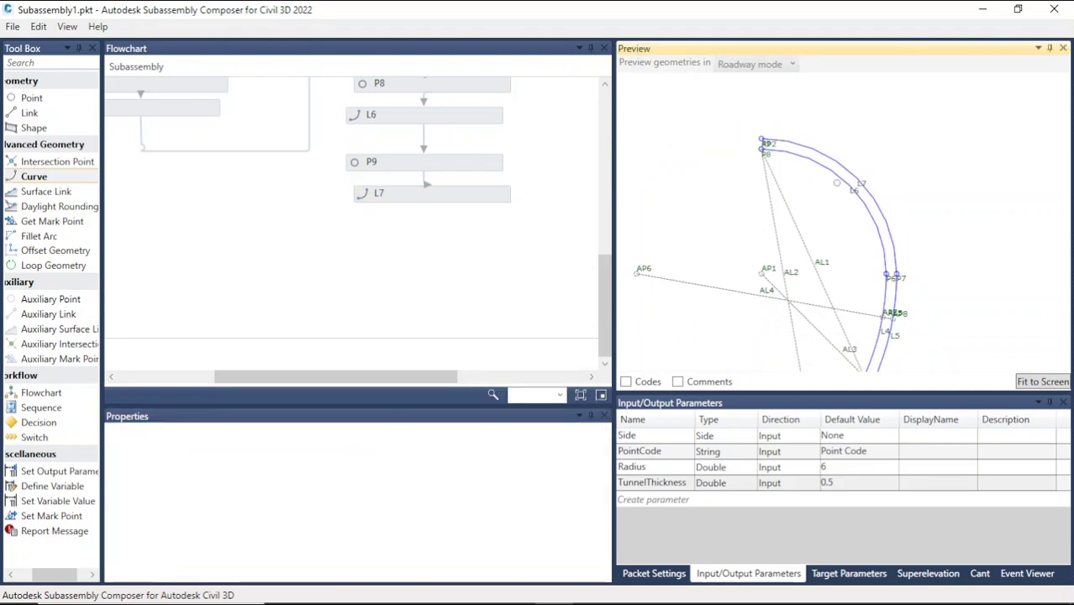
scroll(935, 246, "up", 4)
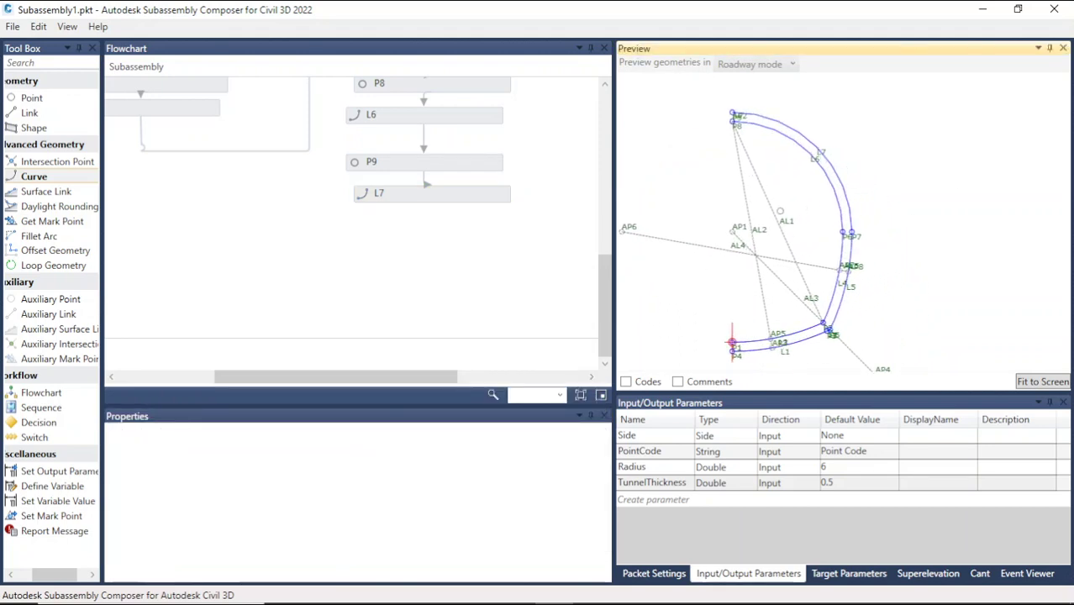
scroll(765, 112, "up", 5)
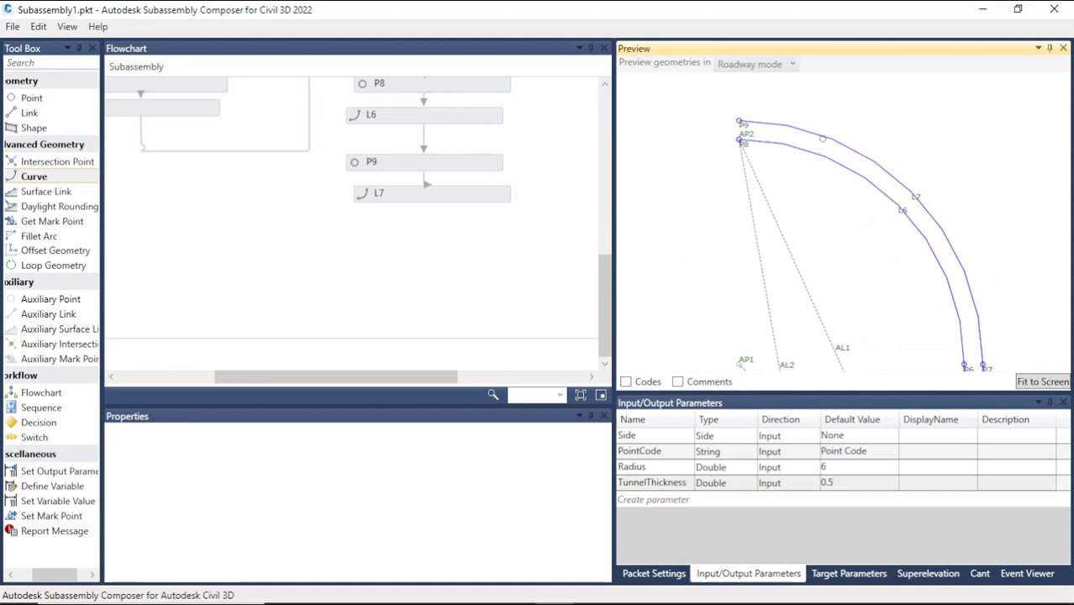
scroll(853, 116, "down", 5)
scroll(823, 223, "up", 3)
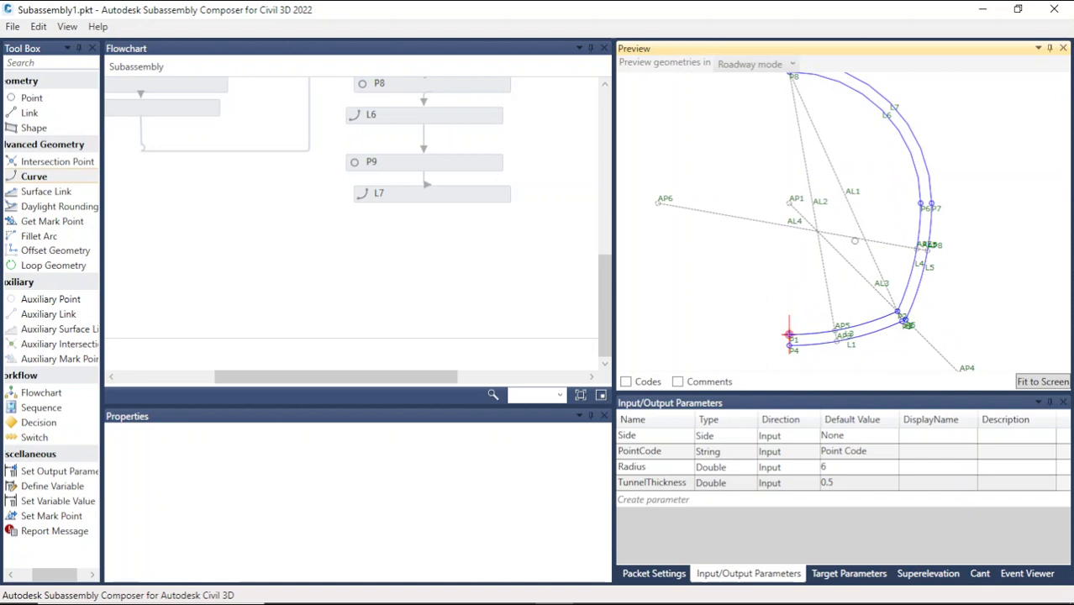
scroll(737, 200, "up", 1)
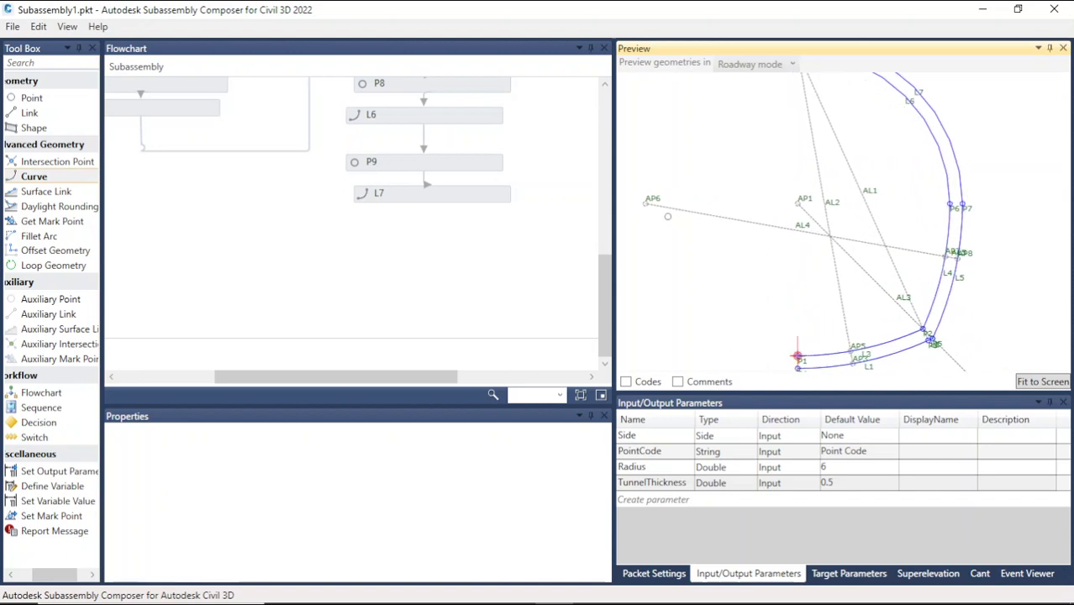
scroll(729, 233, "down", 1)
scroll(924, 213, "up", 3)
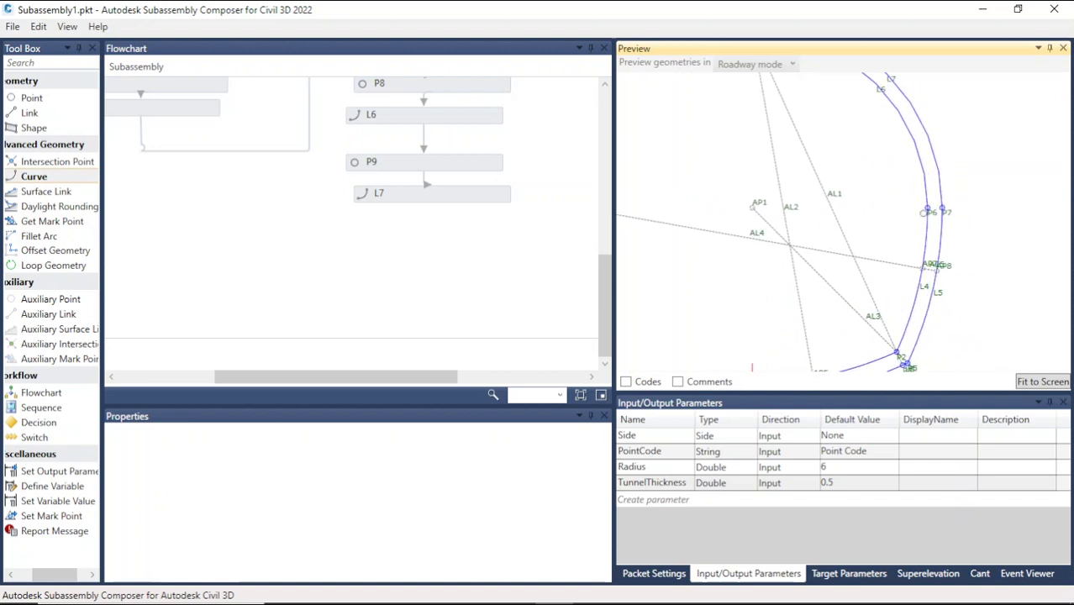
scroll(956, 230, "down", 1)
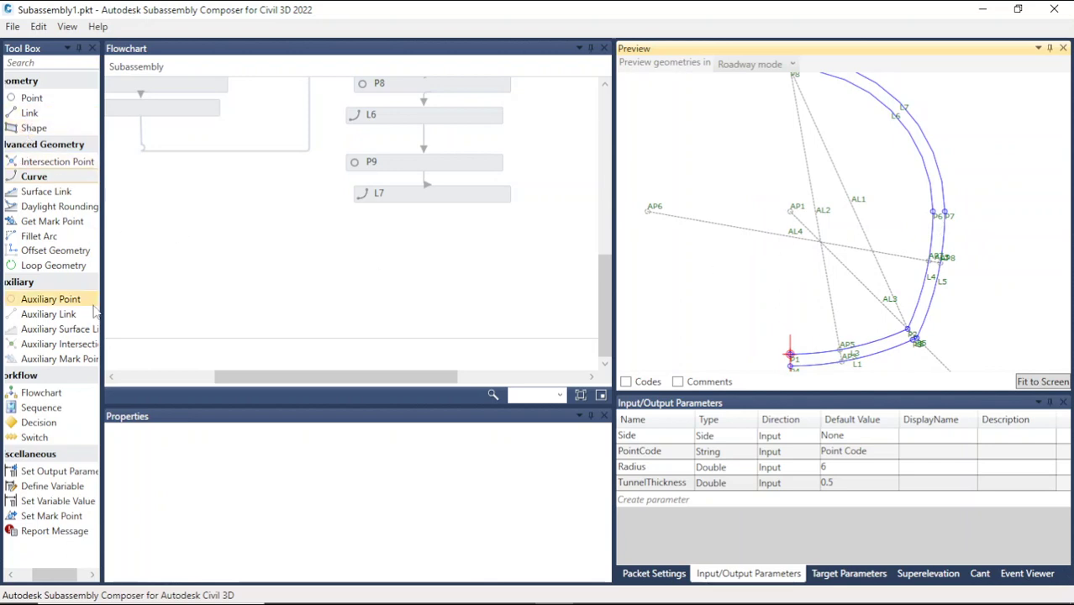
Add an auxiliary link below L7 from AP6 to P7 and check its alignment through AP1 and P6 in the preview.
left_click_drag(67, 312, 452, 241)
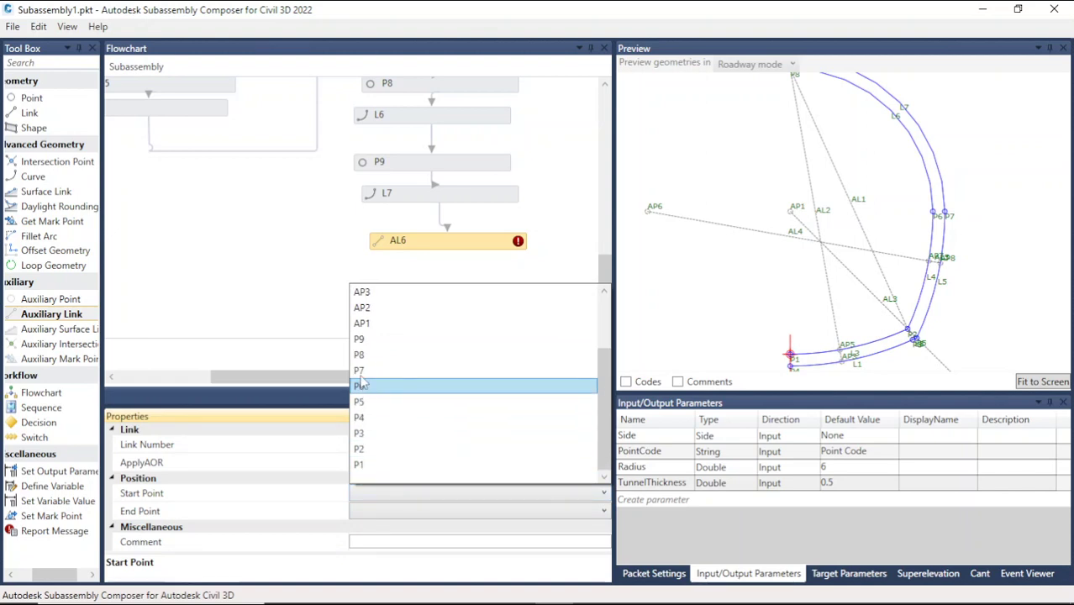
left_click(377, 324)
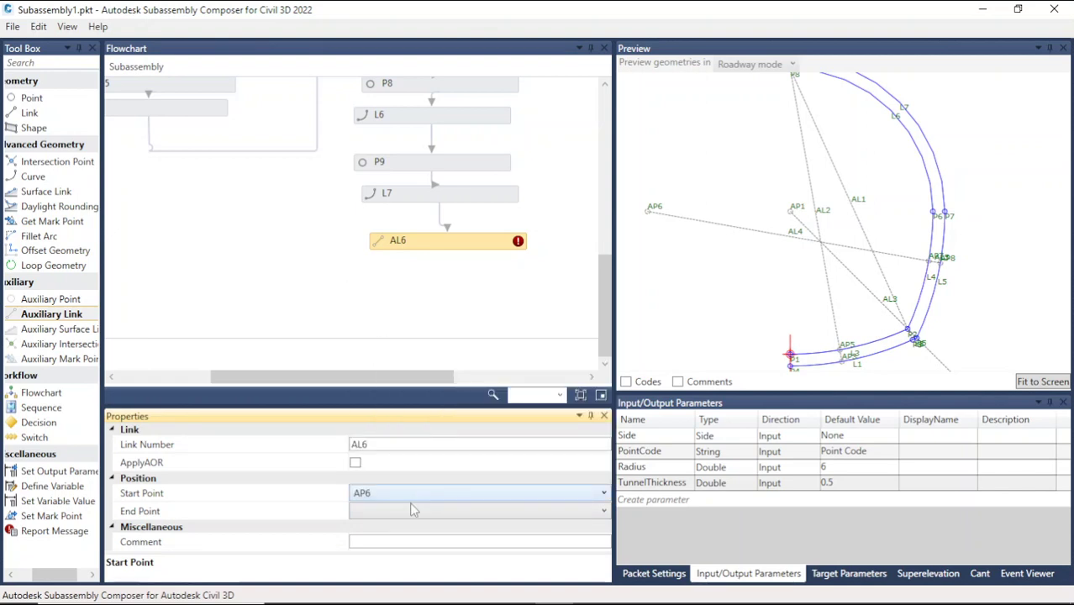
left_click(412, 514)
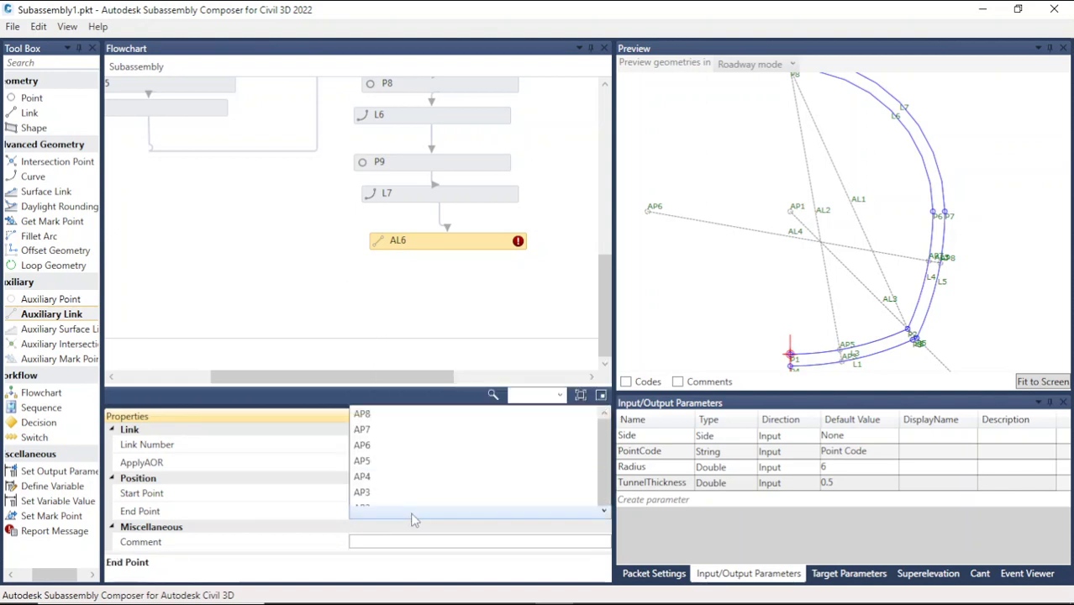
scroll(395, 461, "down", 2)
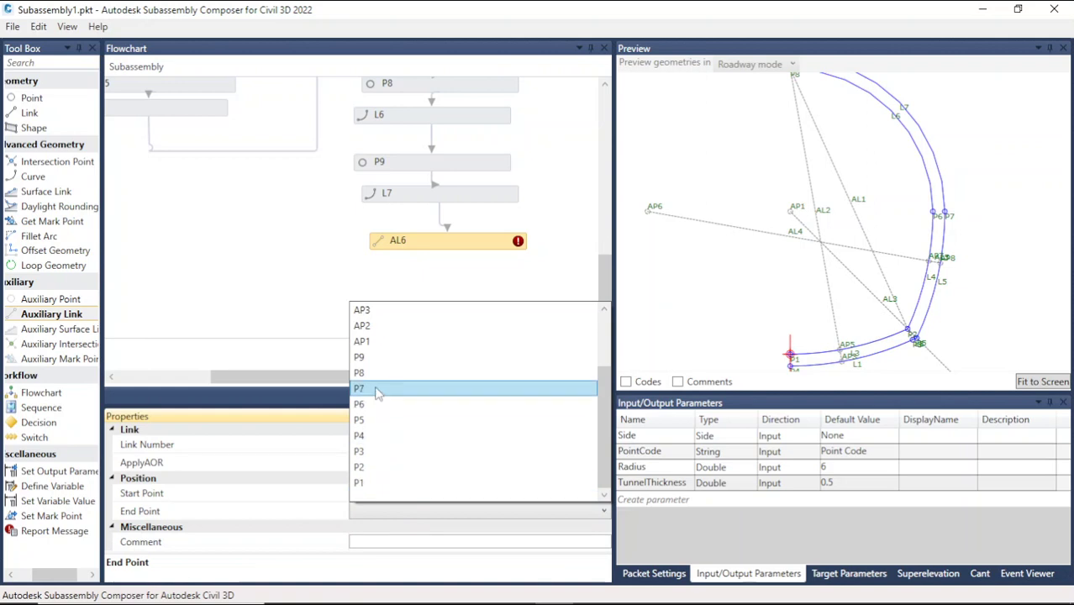
left_click(377, 391)
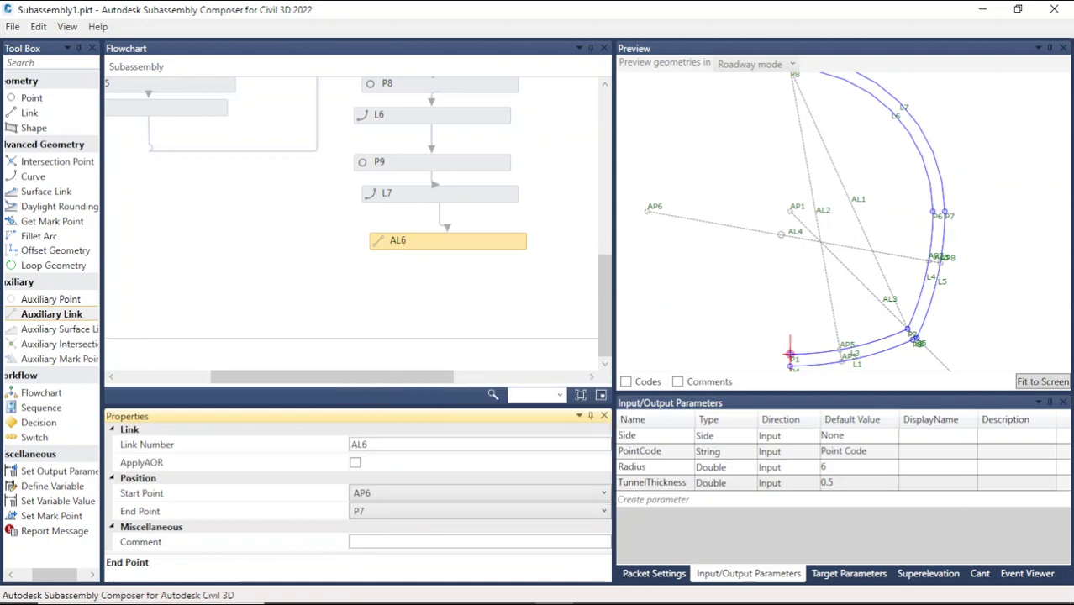
left_click(906, 208)
scroll(906, 208, "up", 3)
scroll(919, 250, "down", 5)
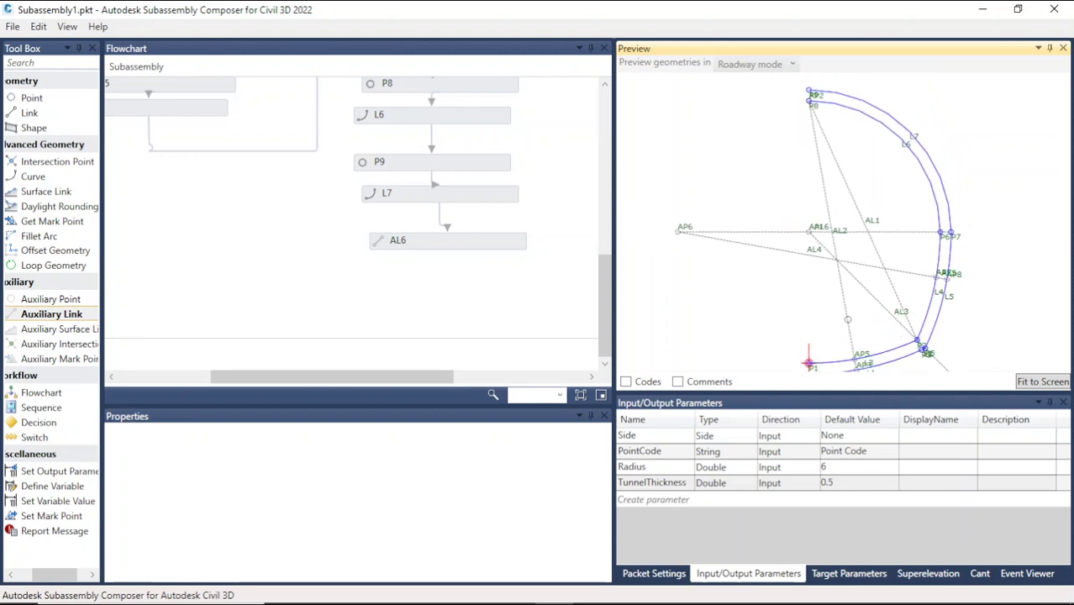
scroll(971, 272, "up", 1)
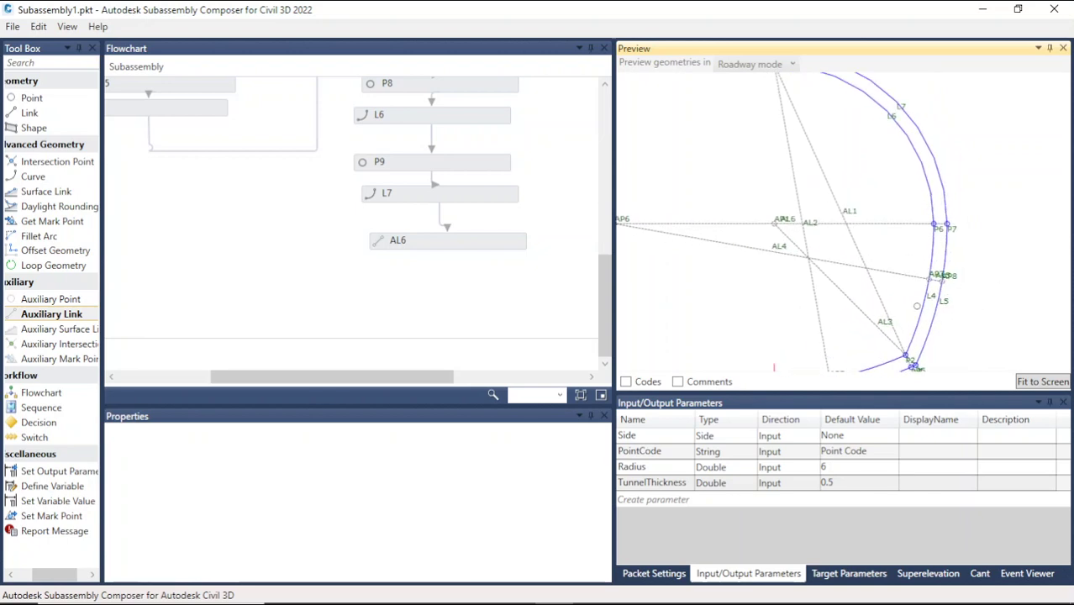
scroll(915, 264, "down", 1)
scroll(883, 115, "up", 1)
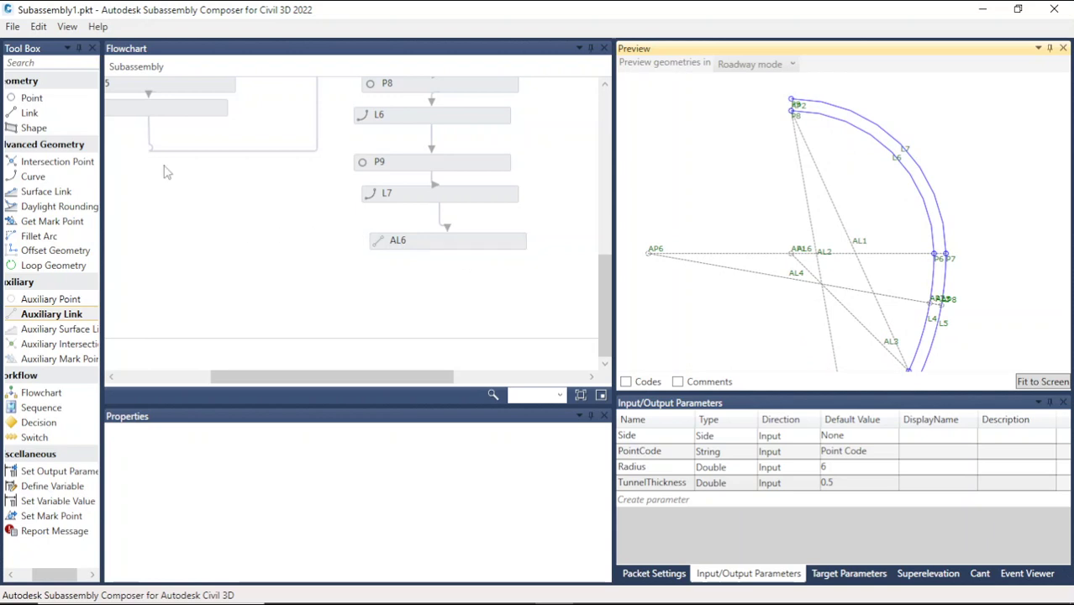
Add a link below AL6 in the flowchart and move AL6 and the new link closer beneath L7.
left_click(34, 114)
left_click_drag(35, 117, 438, 279)
left_click_drag(486, 244, 464, 236)
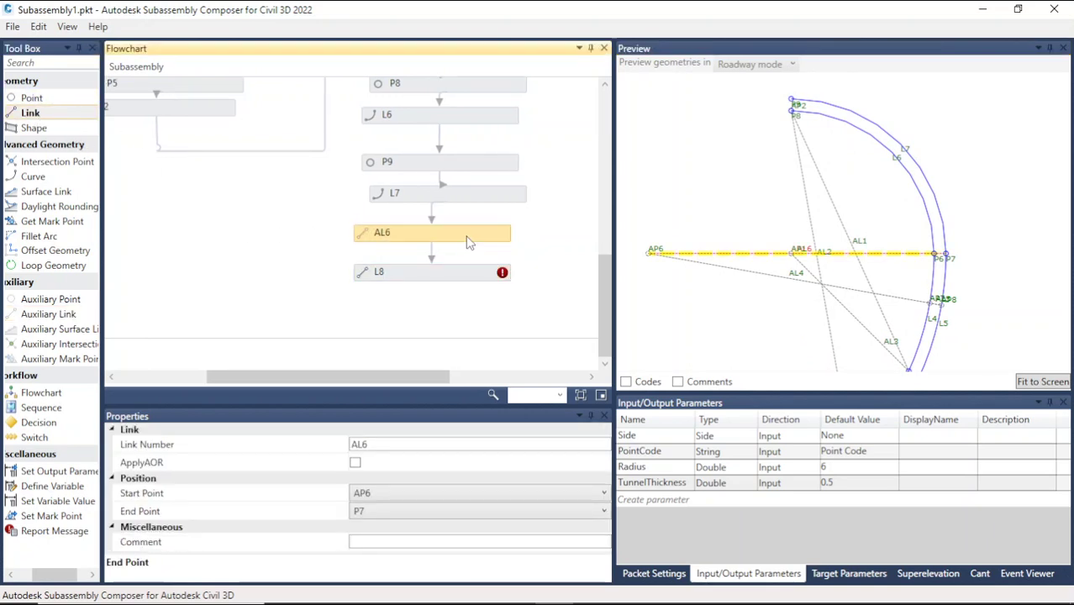
left_click_drag(460, 274, 453, 264)
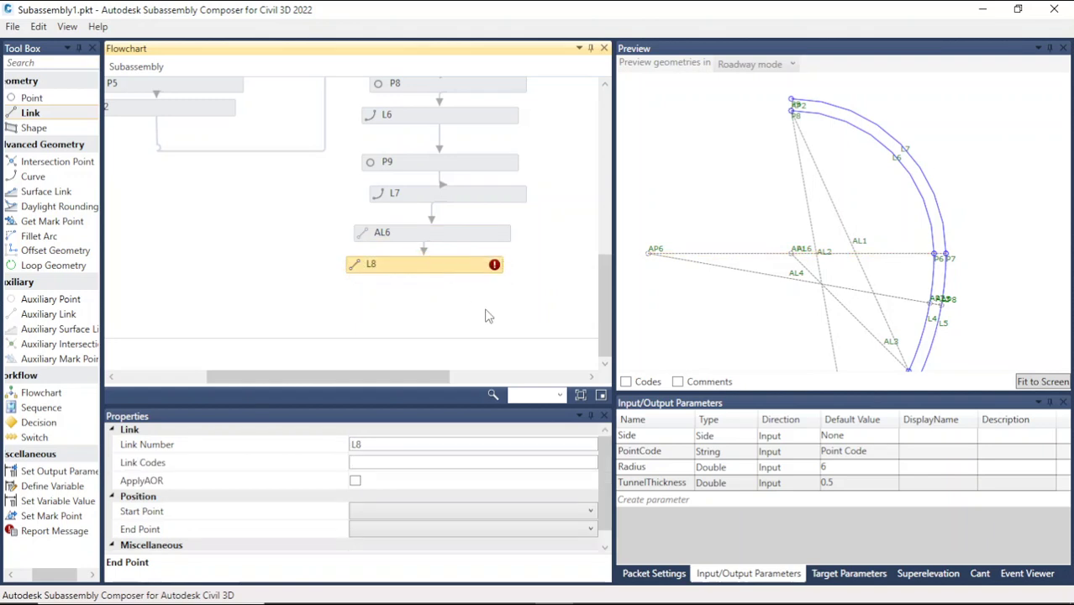
Close the lining thickness at the crown by setting link L8's start point to P8 and end point to P9.
scroll(813, 92, "up", 5)
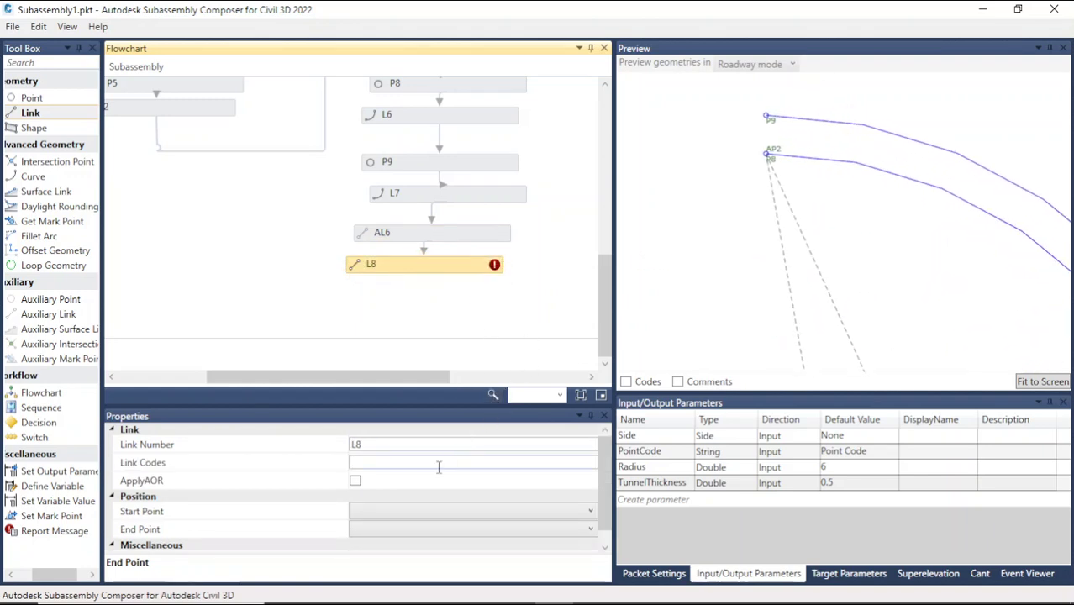
left_click(426, 514)
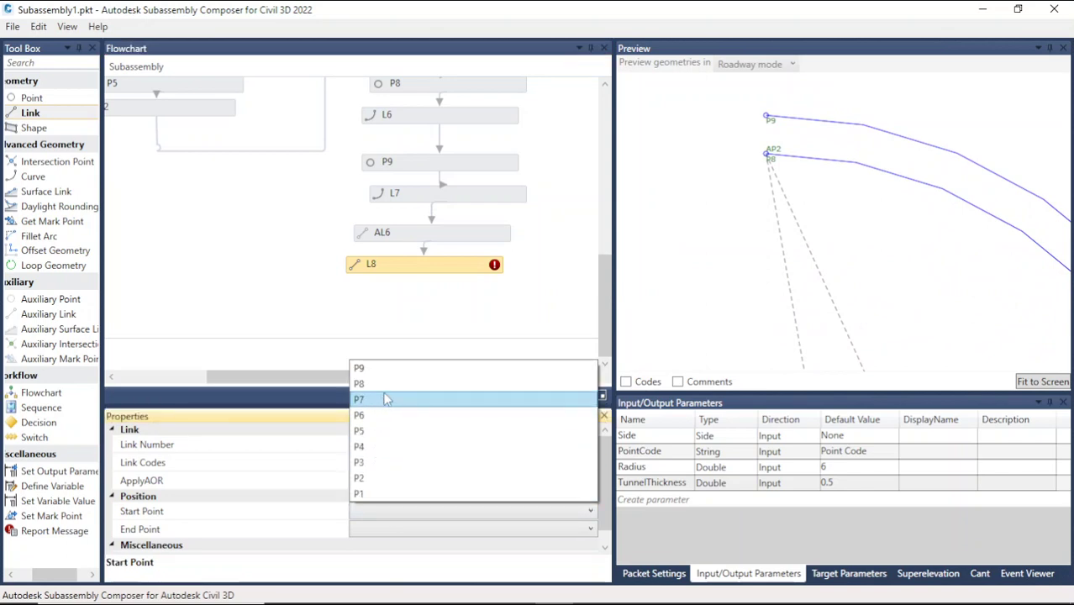
left_click(385, 384)
left_click(386, 529)
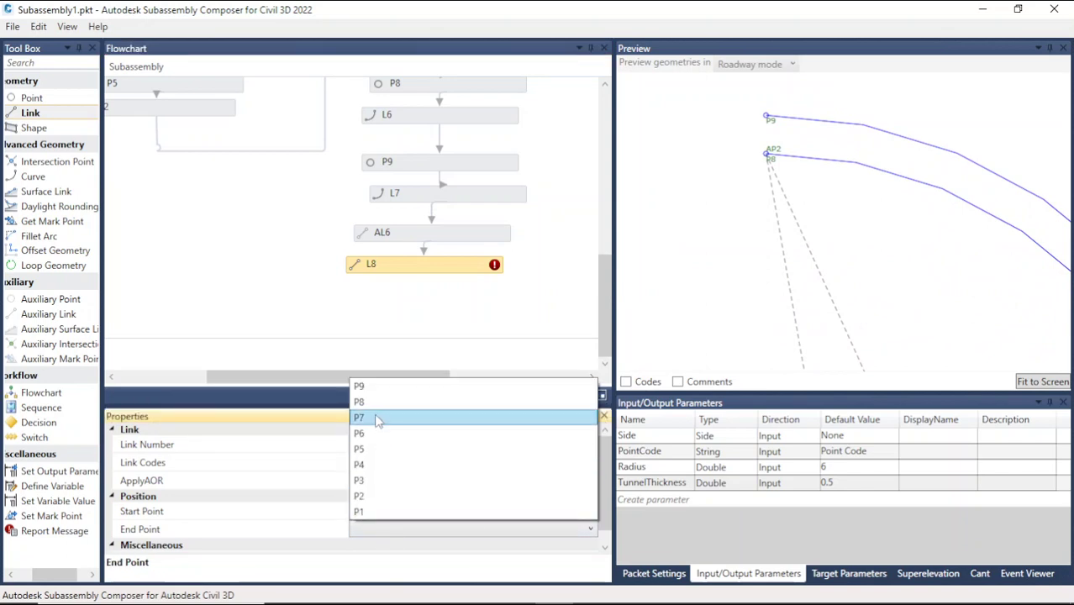
left_click(379, 388)
left_click(814, 152)
scroll(813, 151, "down", 5)
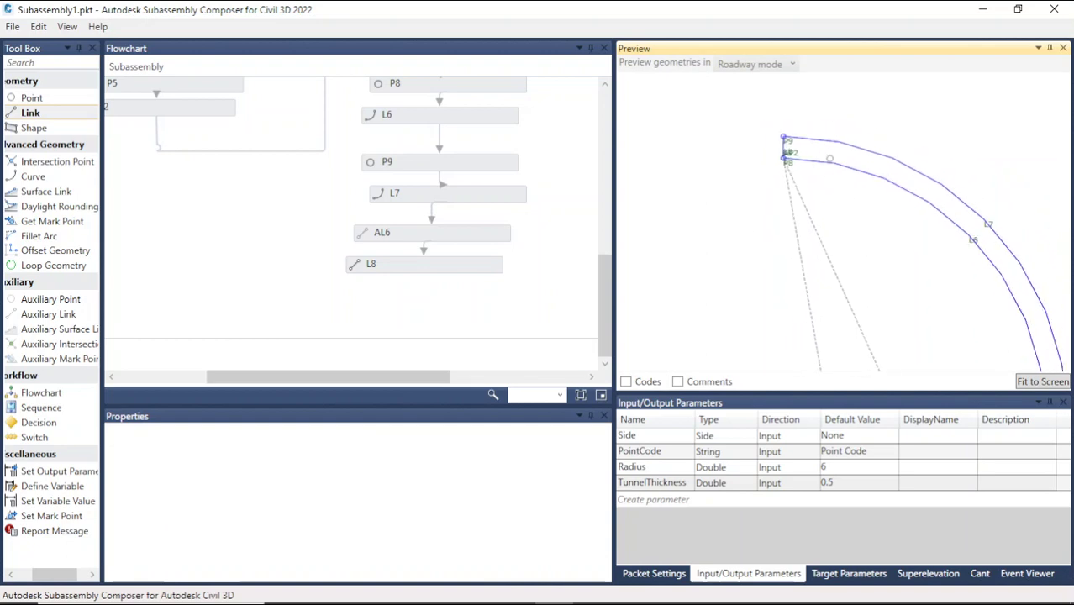
Close the lining thickness at the invert by adding link L9 from P1 to P4 below L8, and move it closer to L8.
scroll(850, 148, "down", 5)
scroll(847, 316, "up", 9)
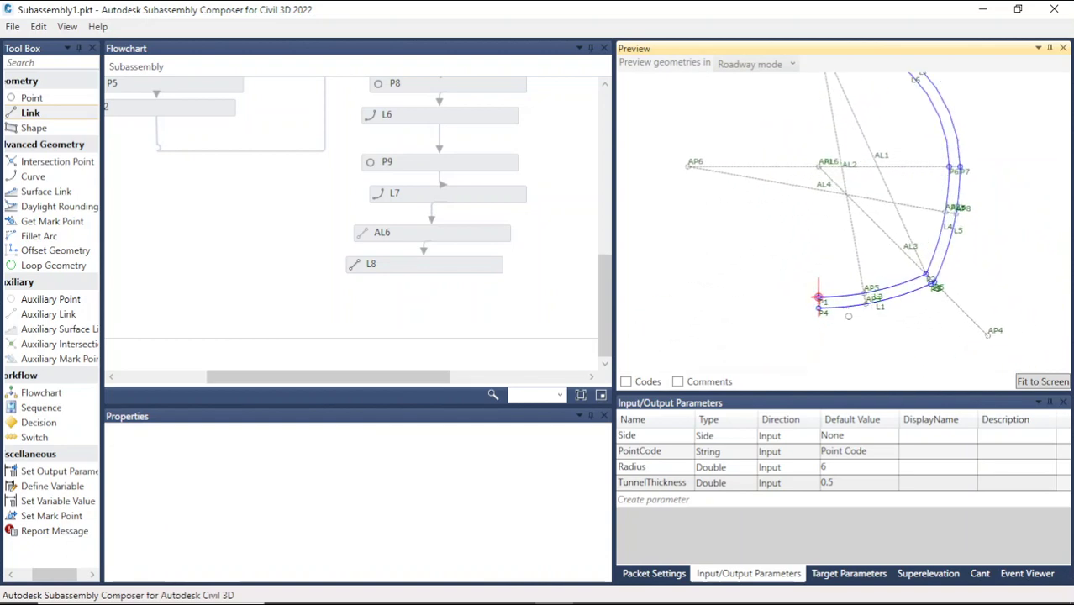
scroll(828, 300, "up", 4)
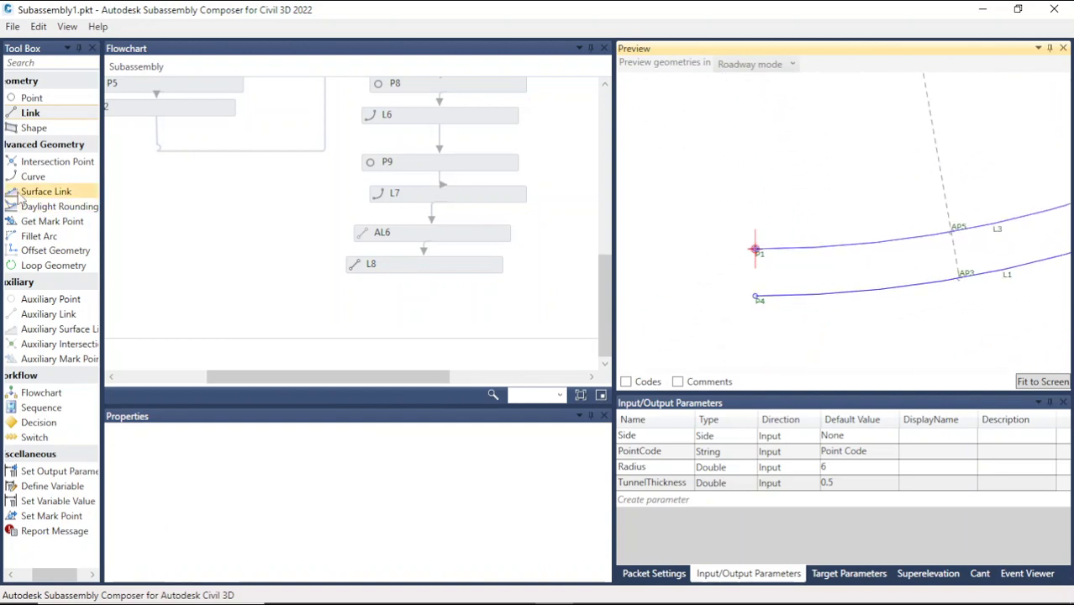
left_click_drag(30, 114, 430, 307)
left_click(378, 511)
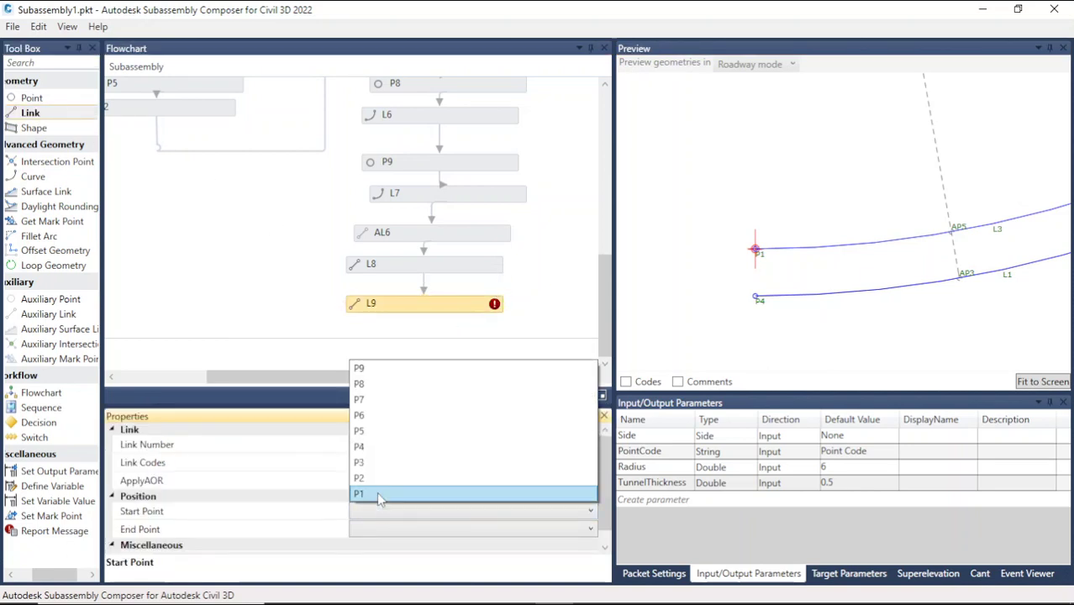
left_click(374, 494)
left_click(377, 528)
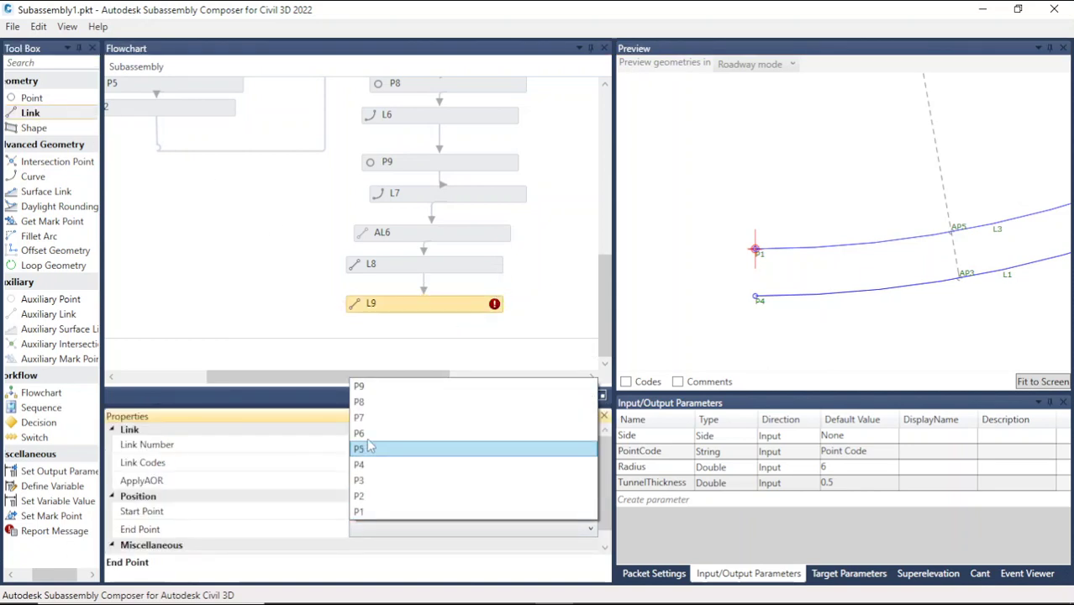
left_click(372, 464)
left_click(761, 199)
scroll(763, 252, "down", 10)
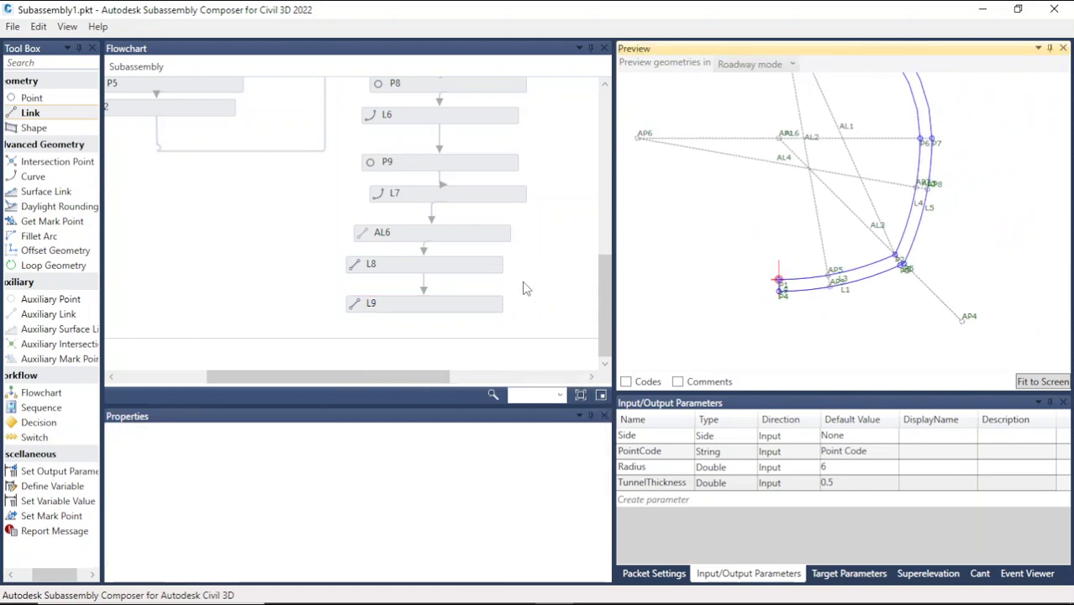
left_click_drag(492, 307, 498, 303)
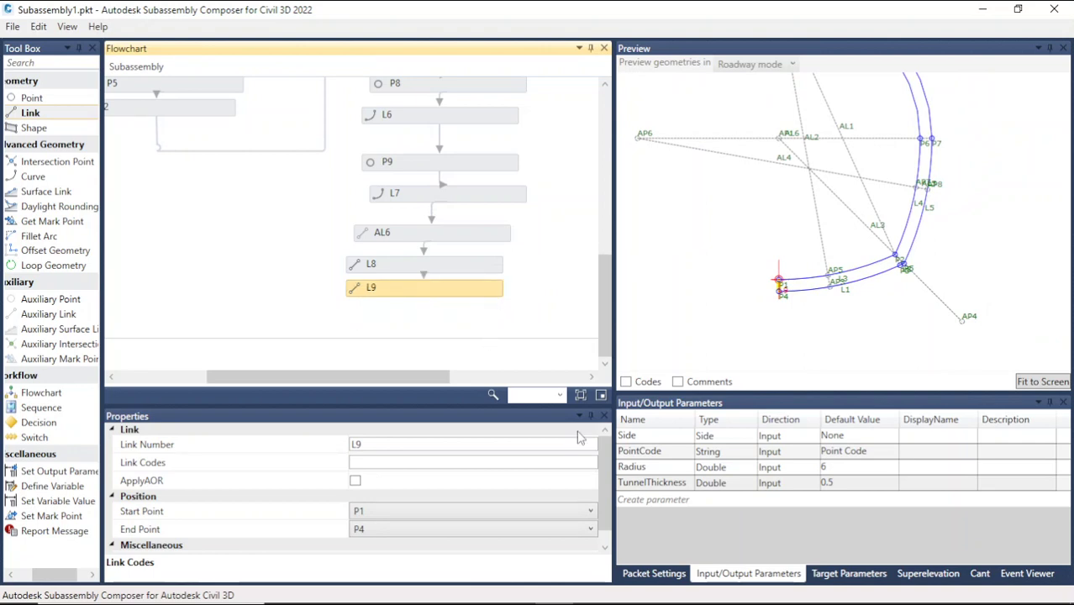
Add an input parameter named Concrete with type String and default value Concrete.
left_click(659, 500)
double_click(674, 499)
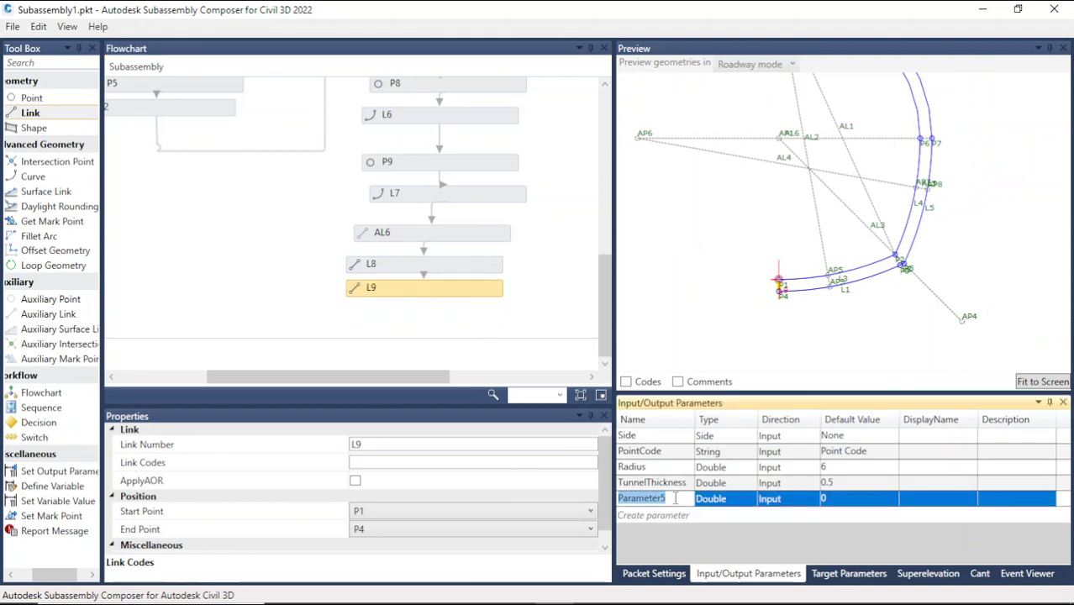
type("Concrete")
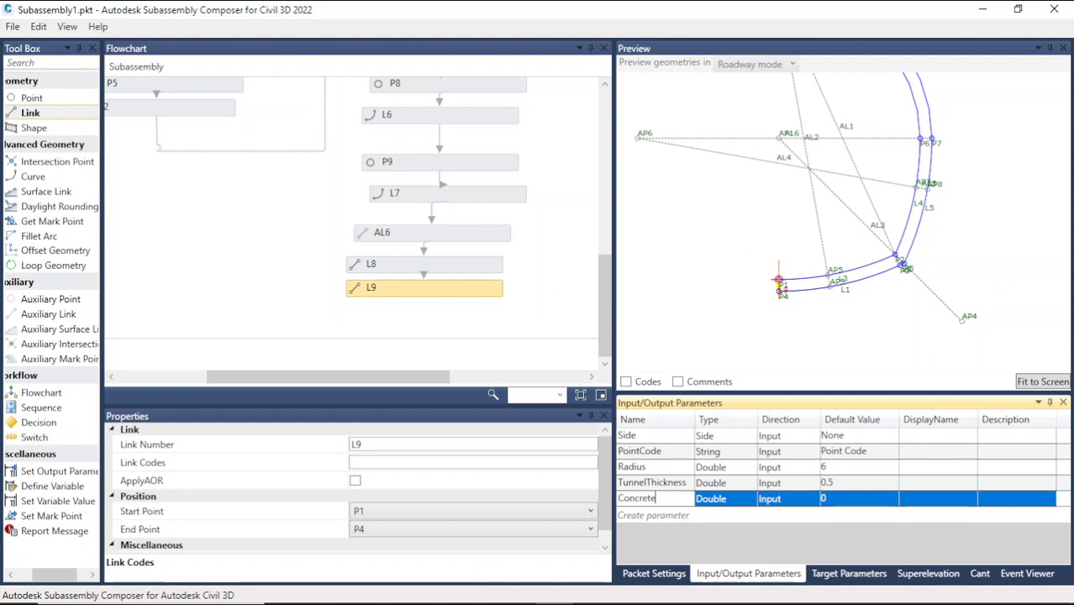
left_click(740, 501)
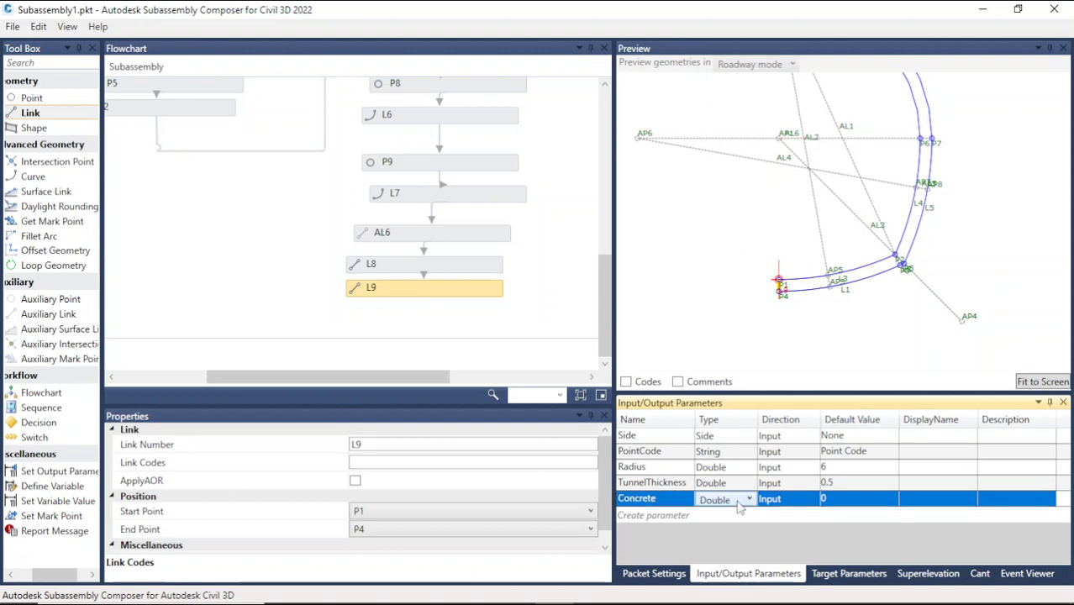
left_click(748, 499)
left_click(715, 357)
left_click(840, 499)
left_click_drag(841, 500, 801, 502)
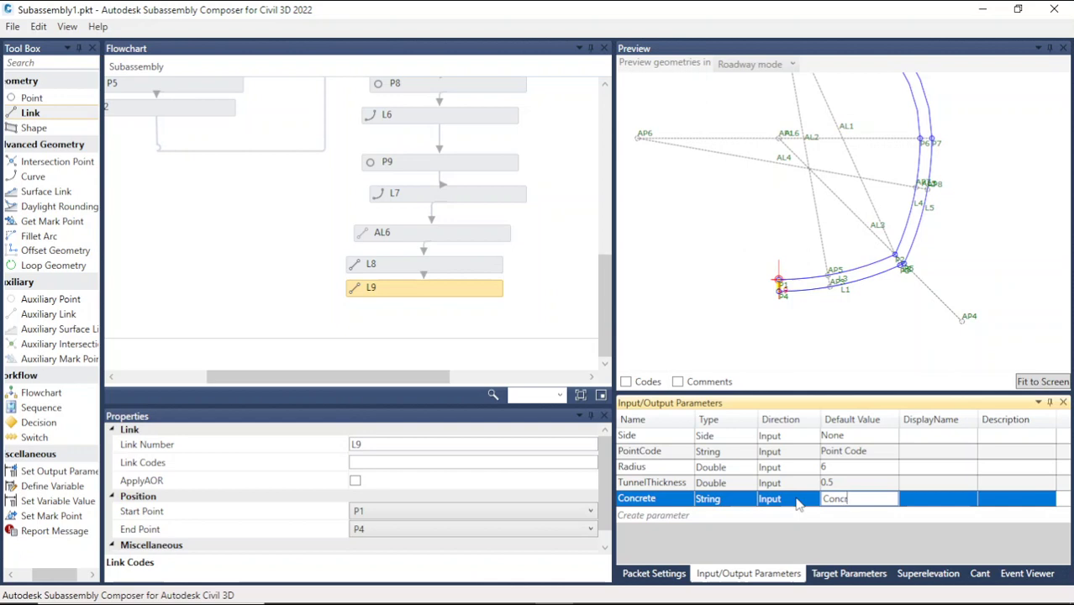
left_click(845, 468)
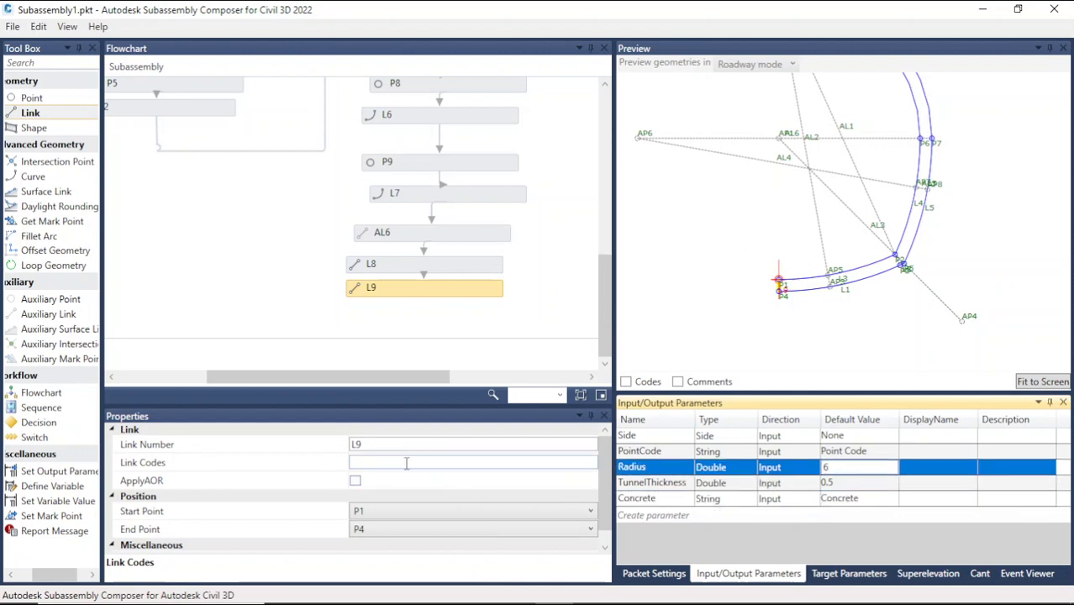
Add a shape below L9 with shape code Concrete, using the closed lining area in the preview as its boundary.
left_click(460, 309)
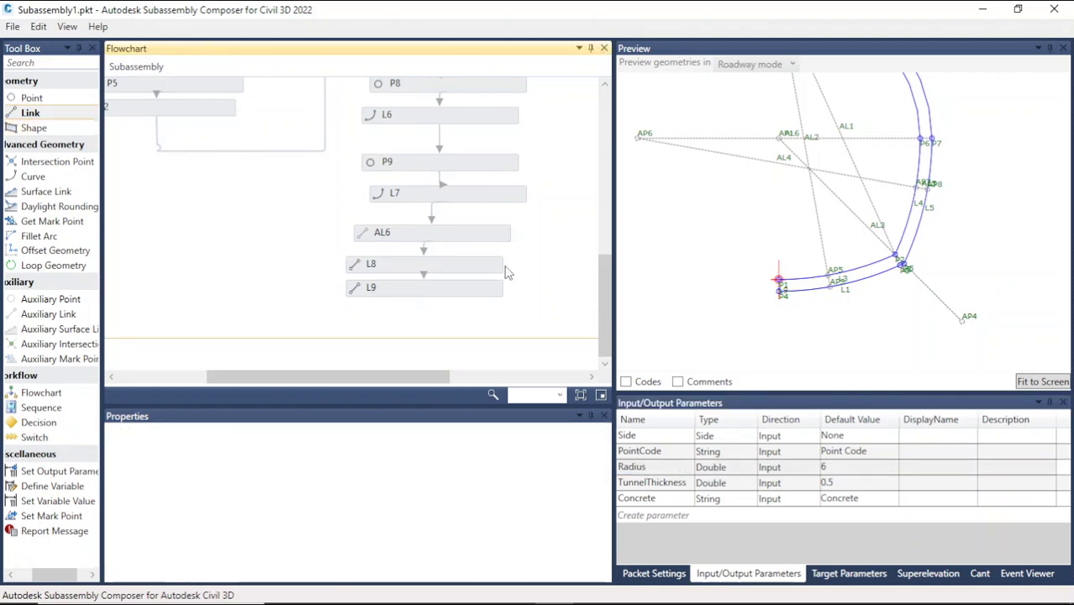
scroll(575, 290, "up", 8)
scroll(575, 290, "down", 8)
left_click_drag(33, 128, 441, 328)
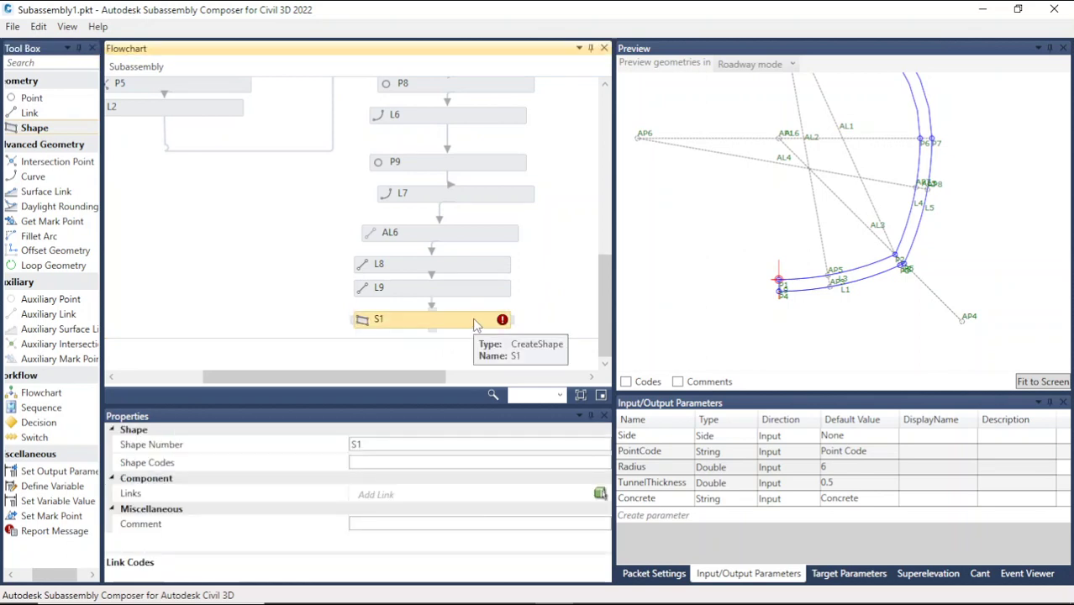
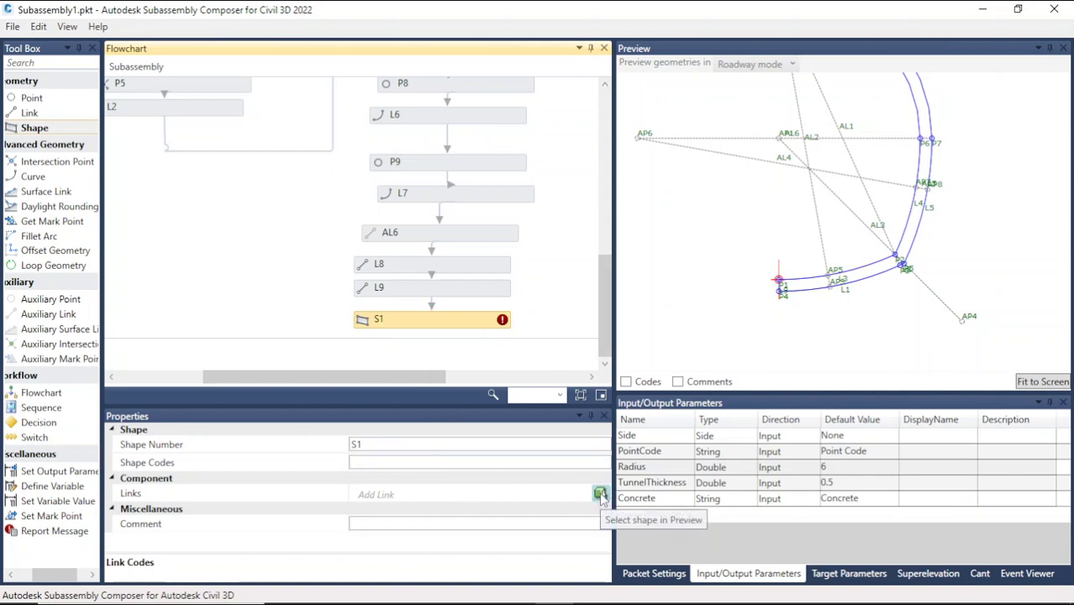
left_click(489, 462)
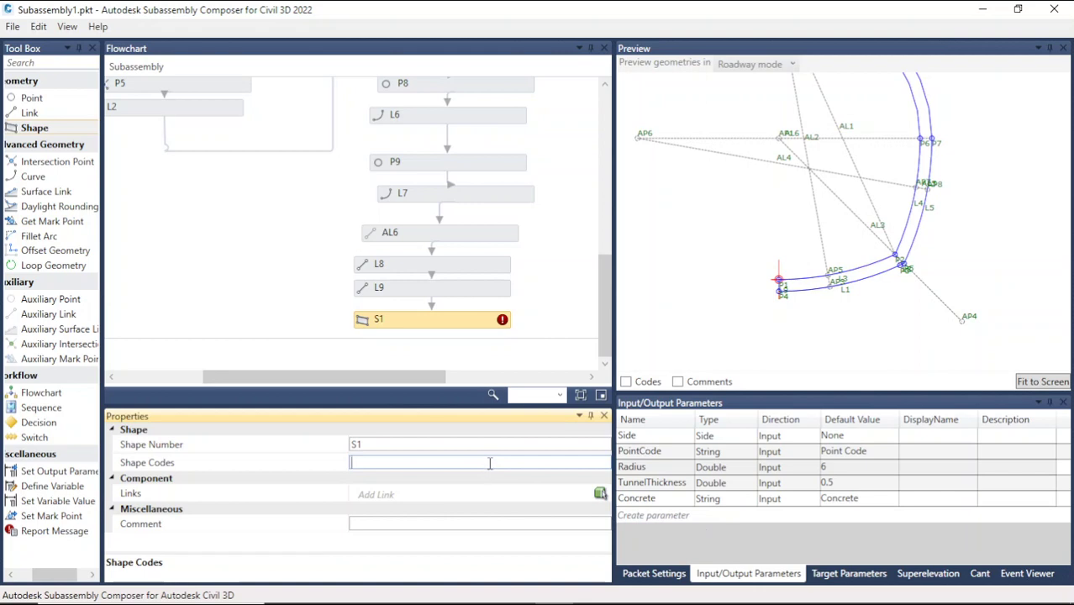
type("Concrete")
left_click(600, 494)
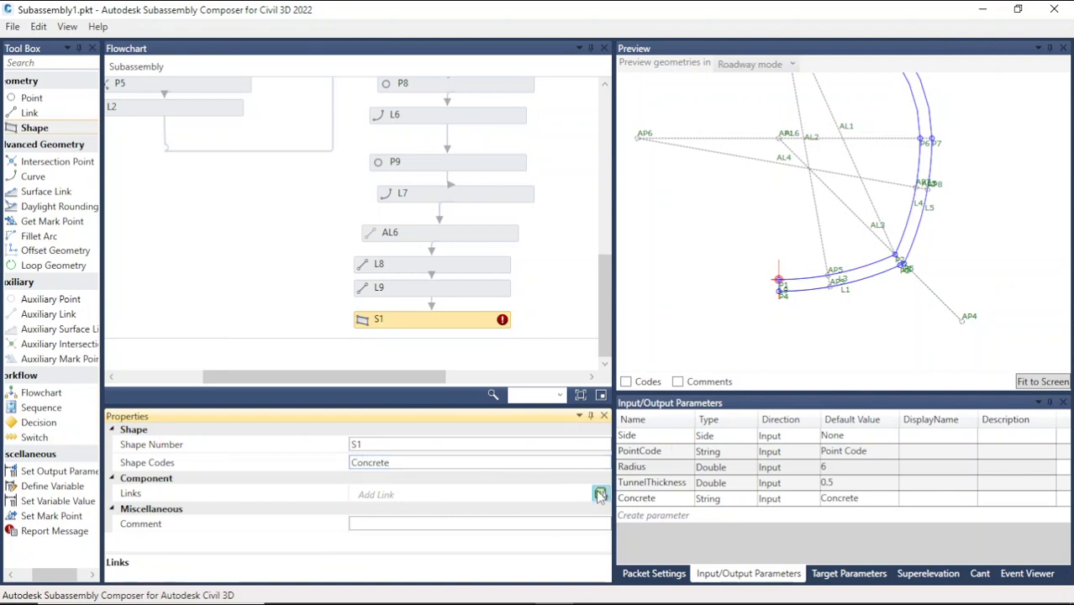
left_click(883, 278)
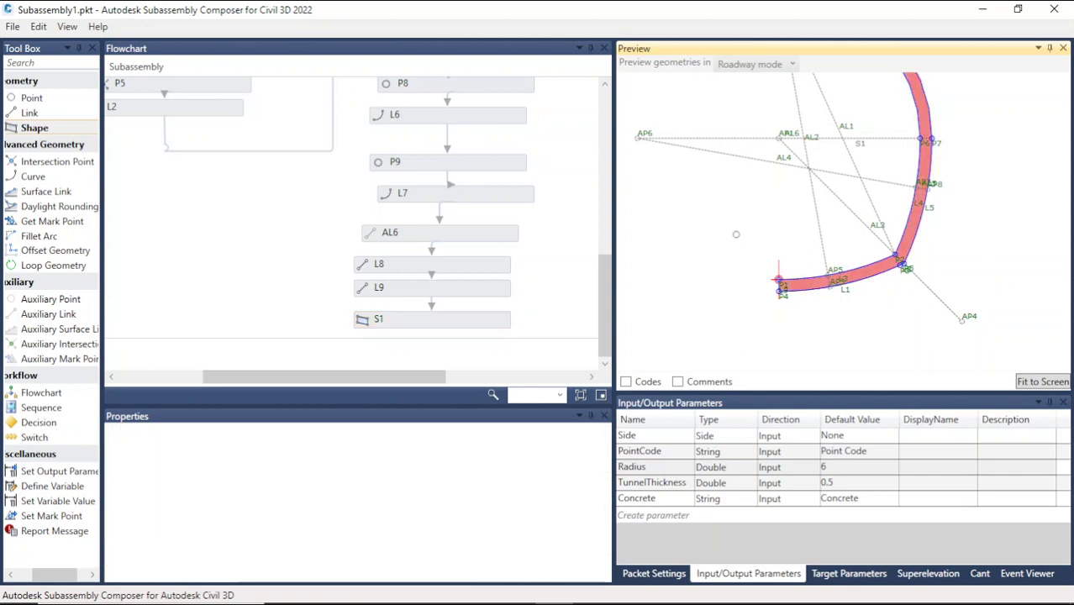
Examine the lining shape S1 in the preview from the crown to the invert.
scroll(872, 286, "down", 3)
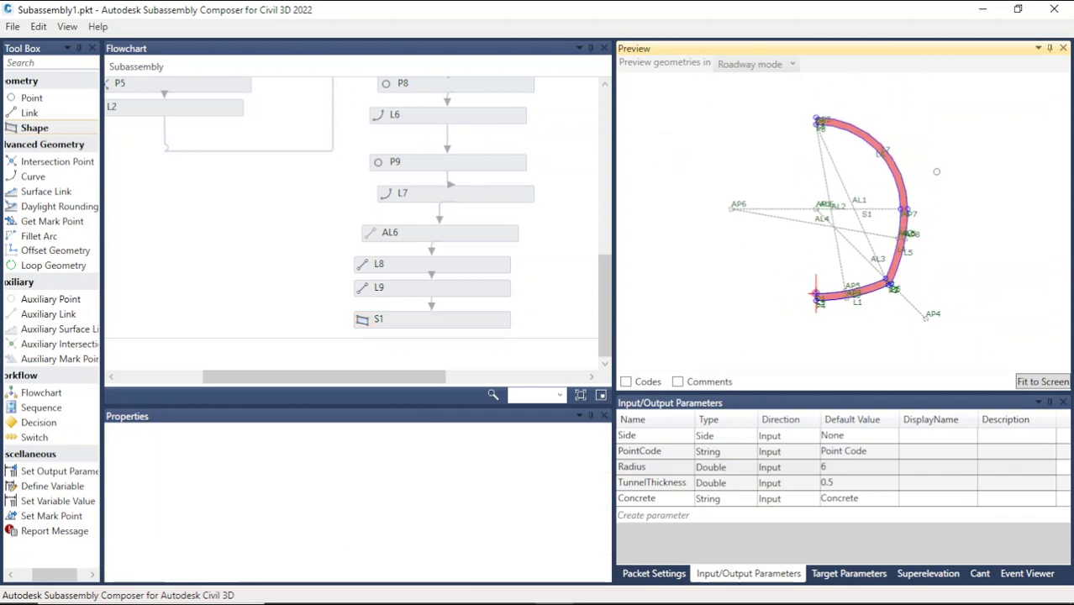
left_click(446, 324)
left_click(769, 333)
scroll(881, 143, "up", 1)
scroll(769, 252, "down", 8)
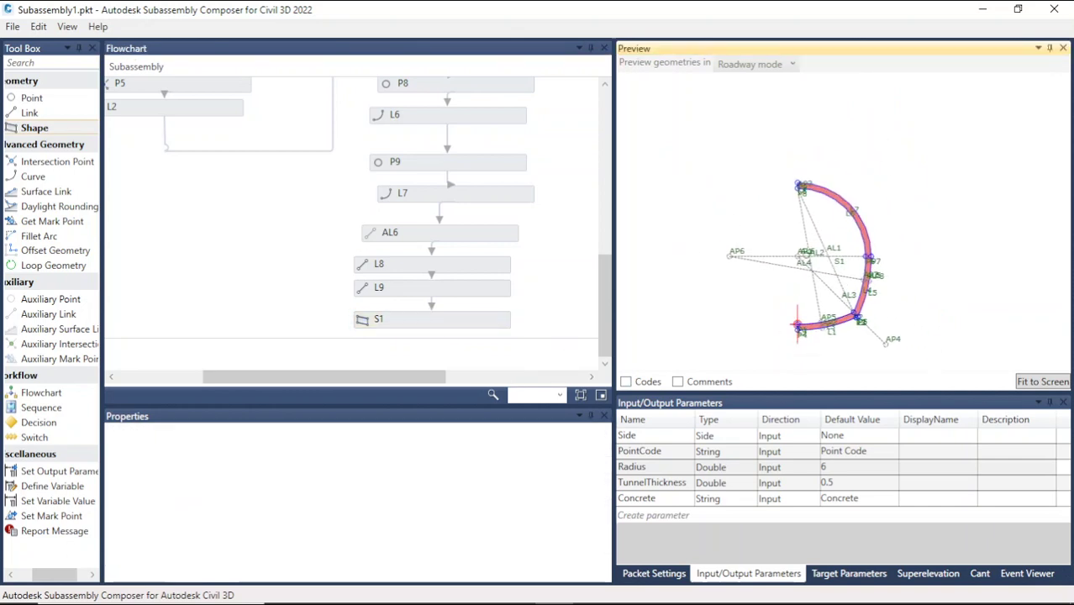
scroll(863, 232, "up", 7)
scroll(780, 357, "up", 8)
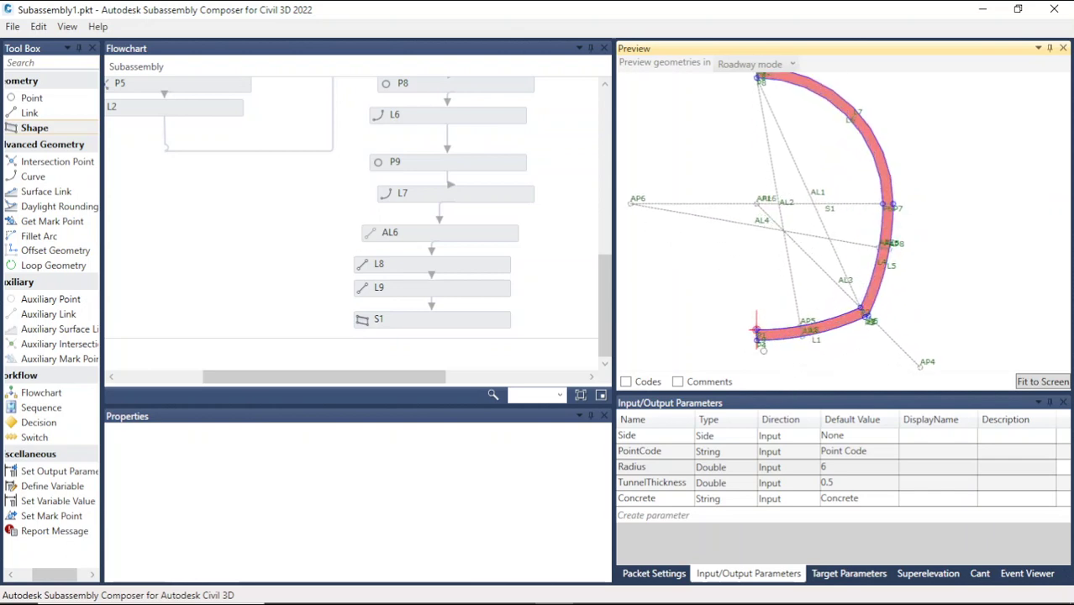
scroll(773, 319, "down", 2)
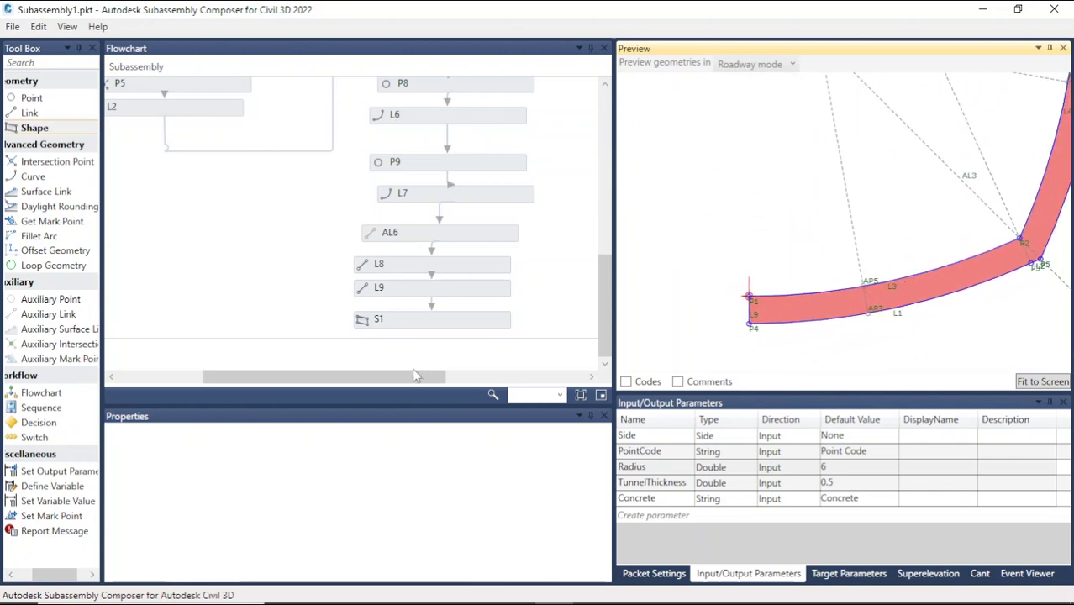
Return to the start of the flowchart and inspect the properties and point code of P1.
left_click_drag(414, 376, 285, 379)
scroll(451, 240, "up", 3)
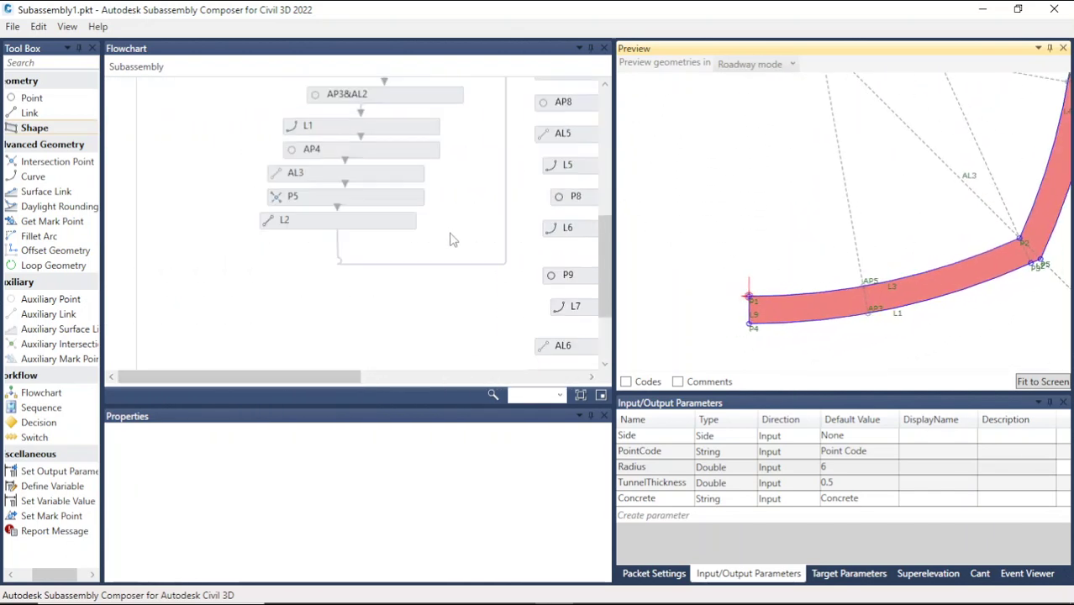
scroll(451, 240, "up", 5)
scroll(738, 307, "up", 3)
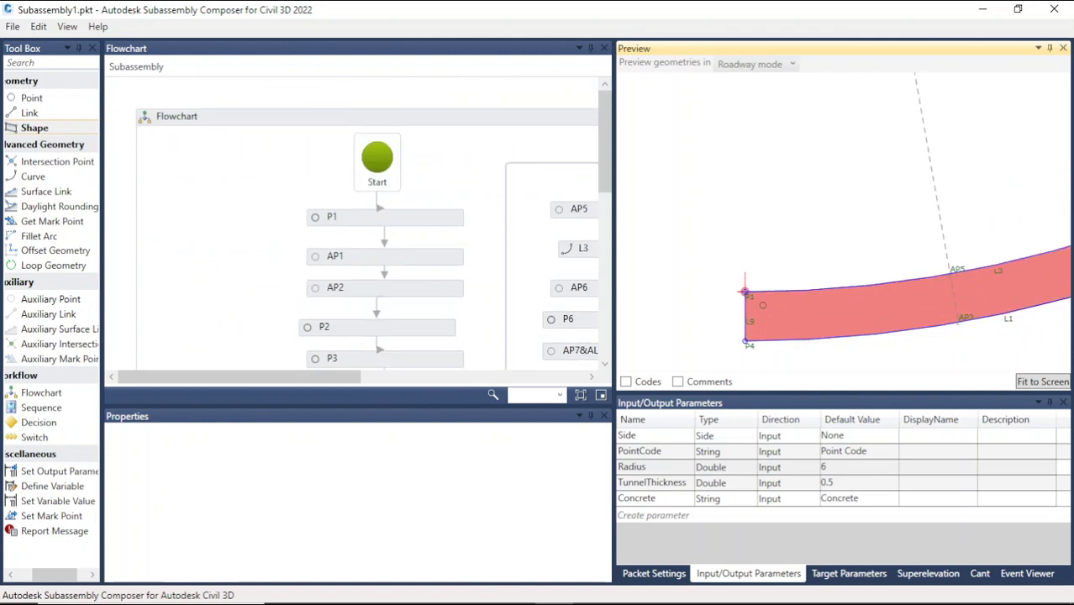
scroll(756, 307, "up", 2)
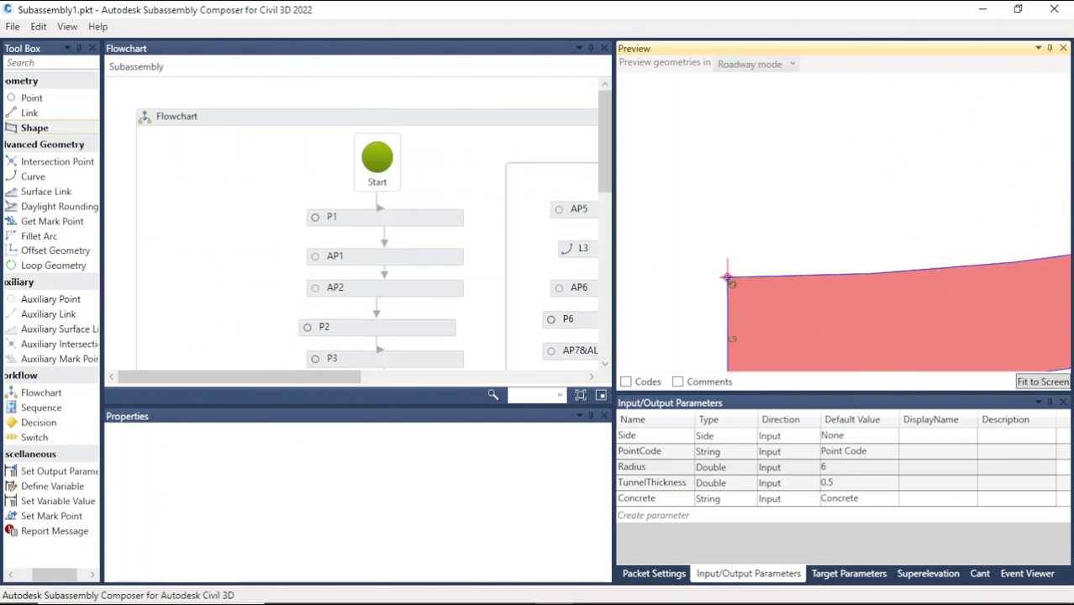
left_click(728, 279)
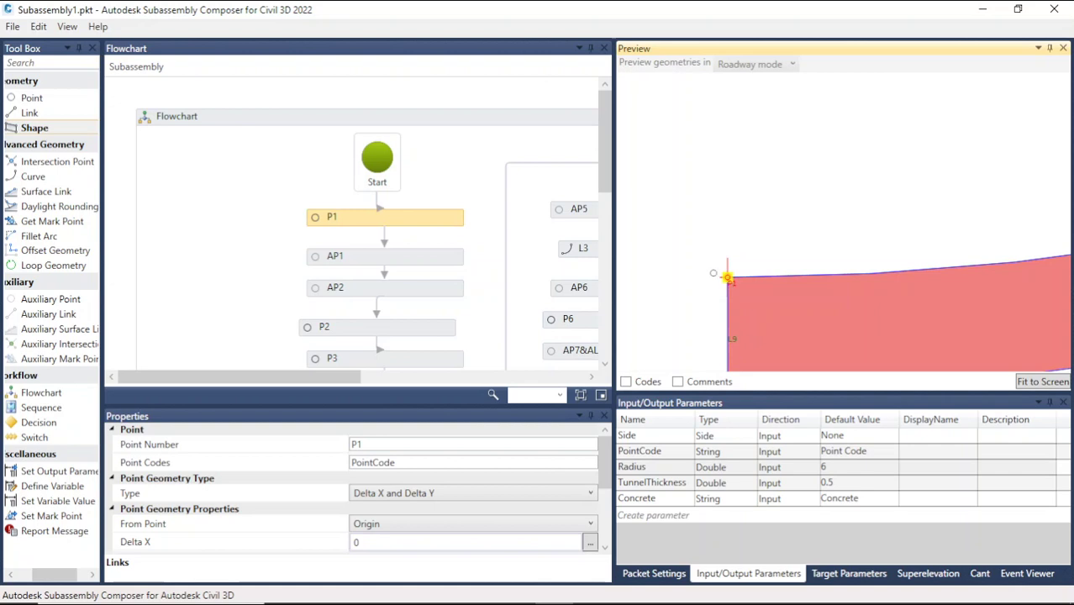
scroll(728, 278, "down", 1)
left_click(790, 208)
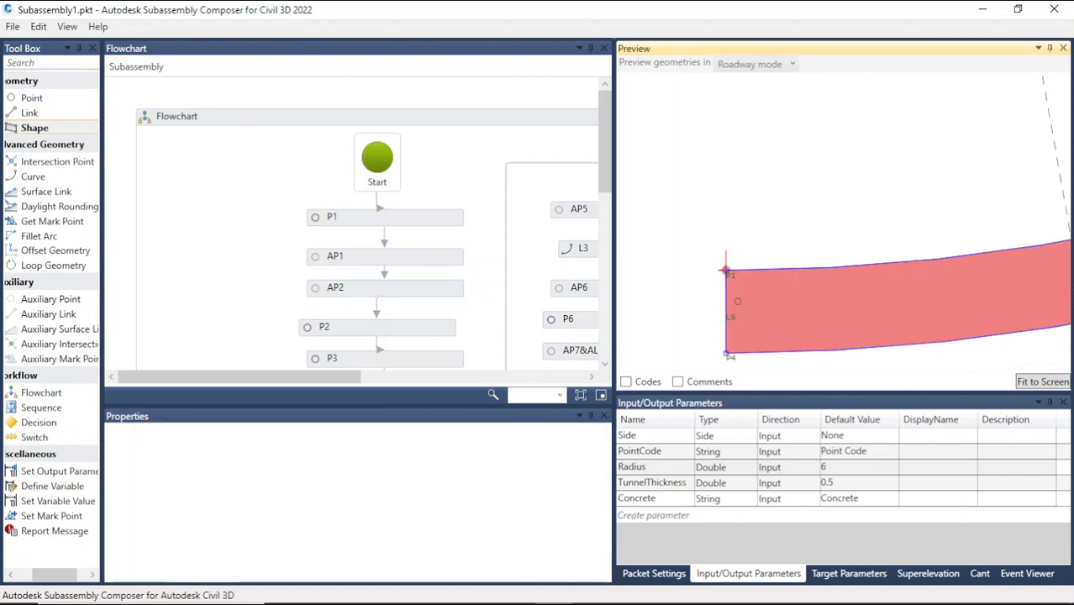
Inspect link L9 between P1 and P4 in the preview and its link code property.
scroll(730, 332, "up", 4)
scroll(708, 191, "down", 3)
scroll(706, 263, "up", 2)
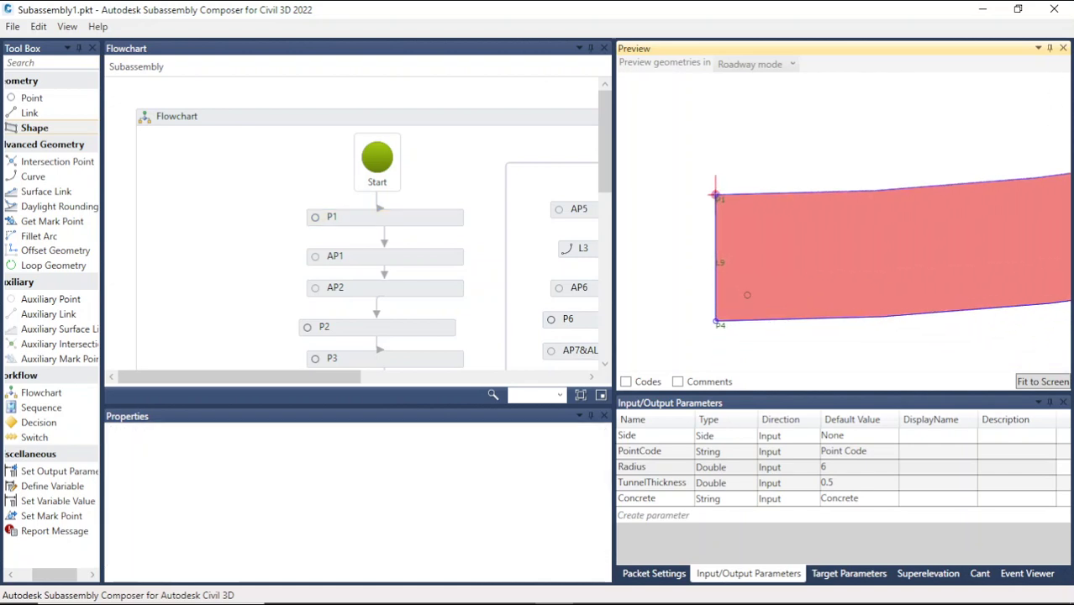
left_click(714, 260)
left_click(651, 220)
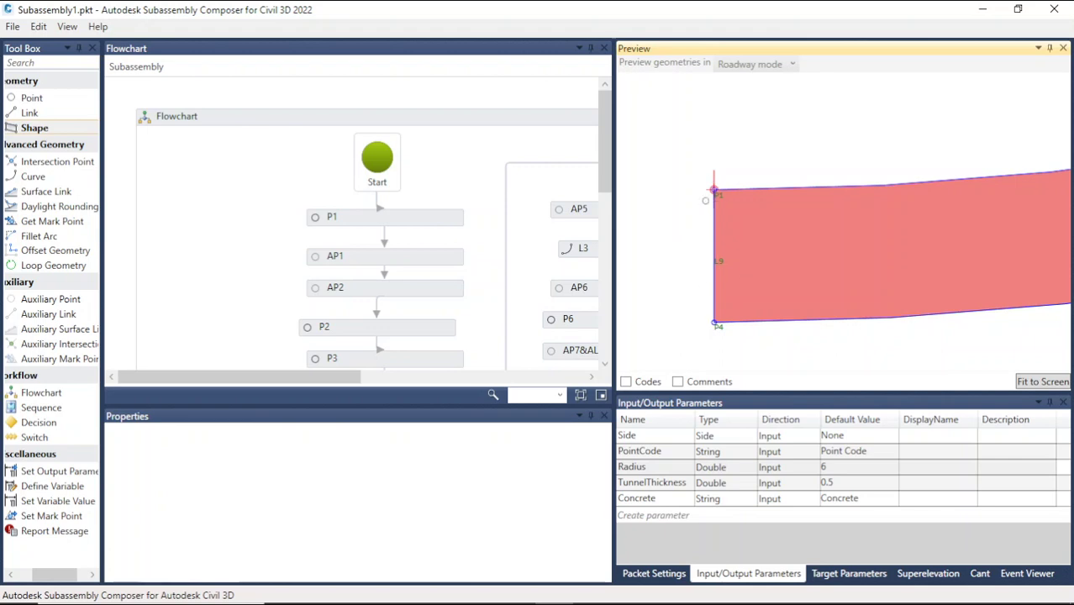
scroll(677, 253, "down", 2)
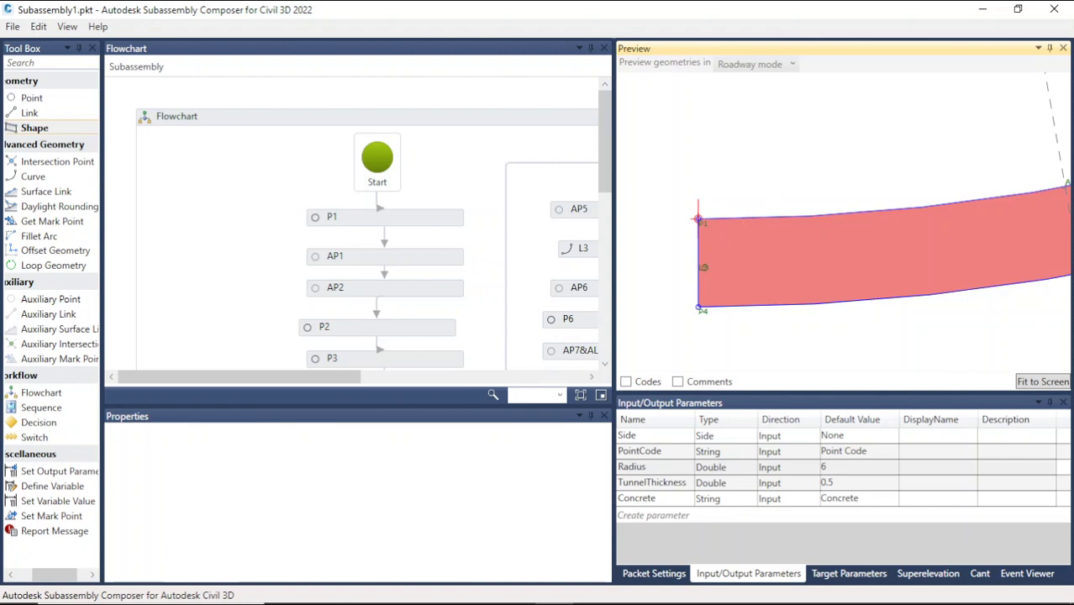
left_click(698, 262)
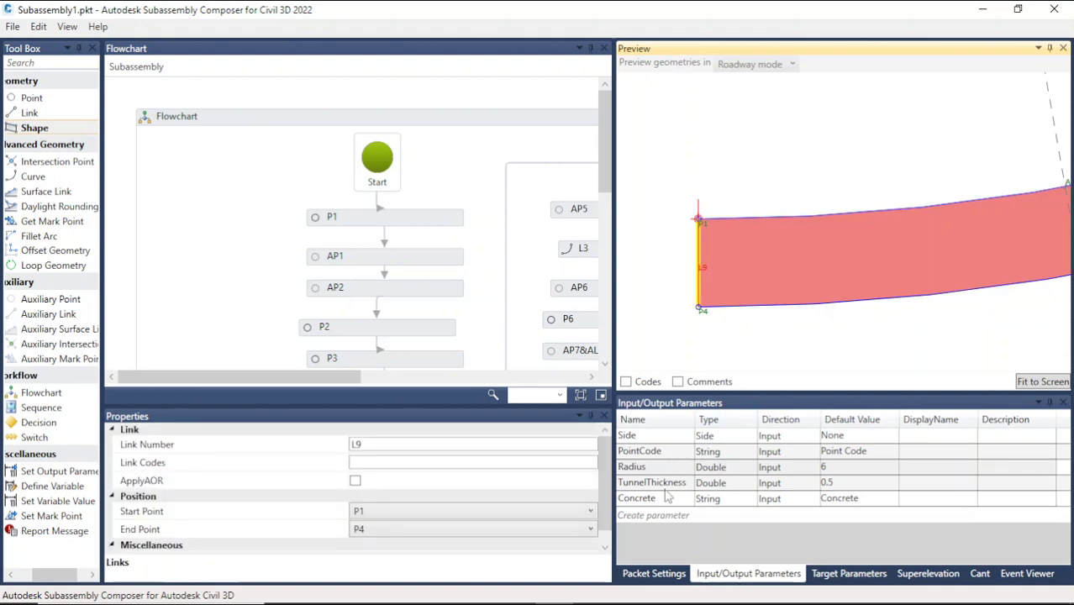
Add another input parameter named LinkCode.
left_click(683, 516)
double_click(675, 484)
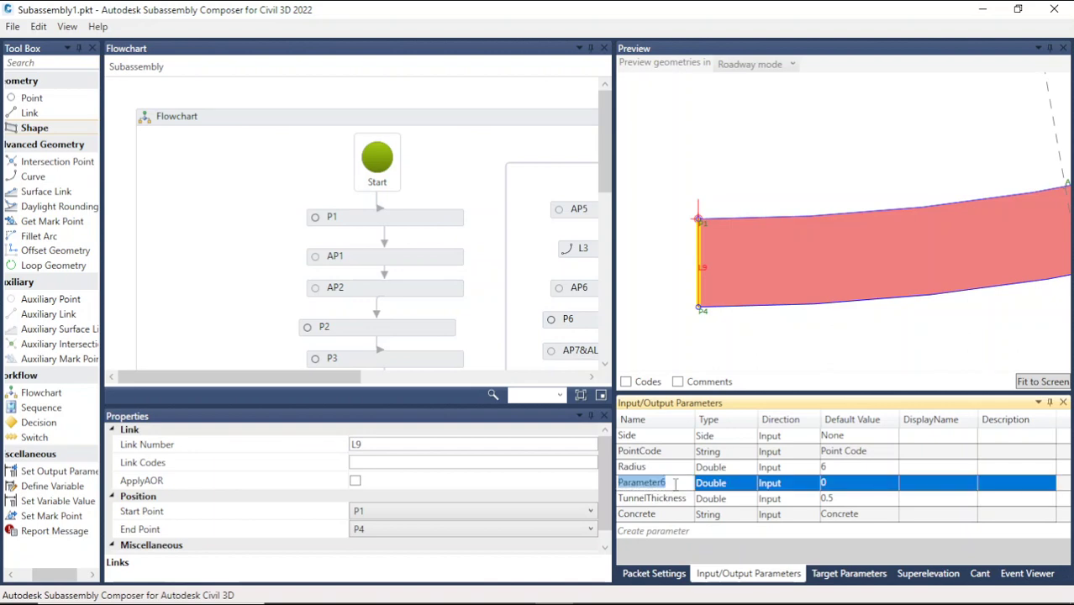
type("LinkCode")
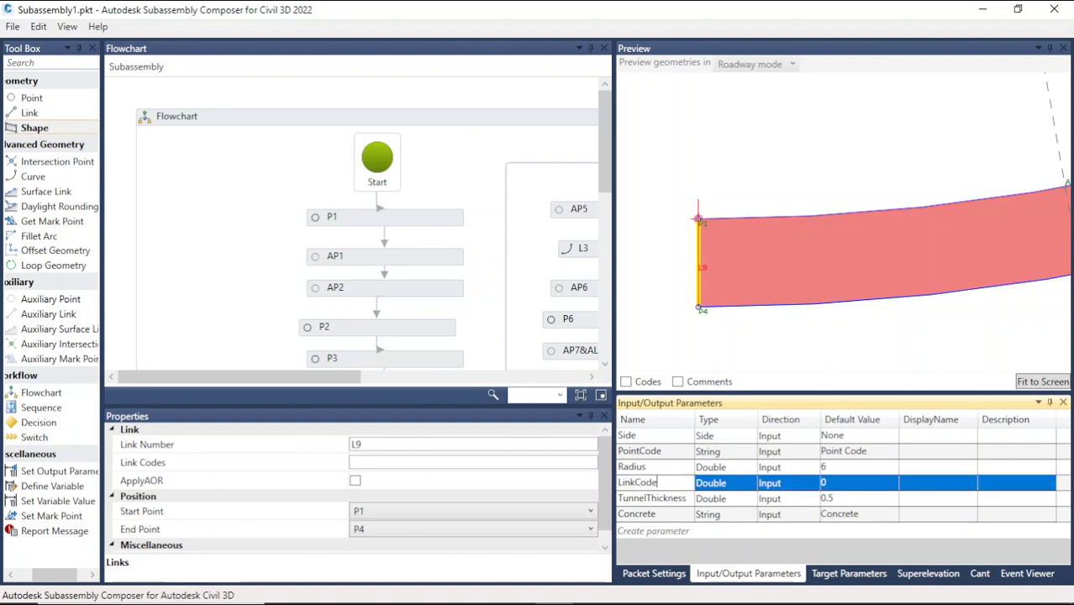
Try to set the LinkCode parameter's default value to Link Code.
left_click(832, 483)
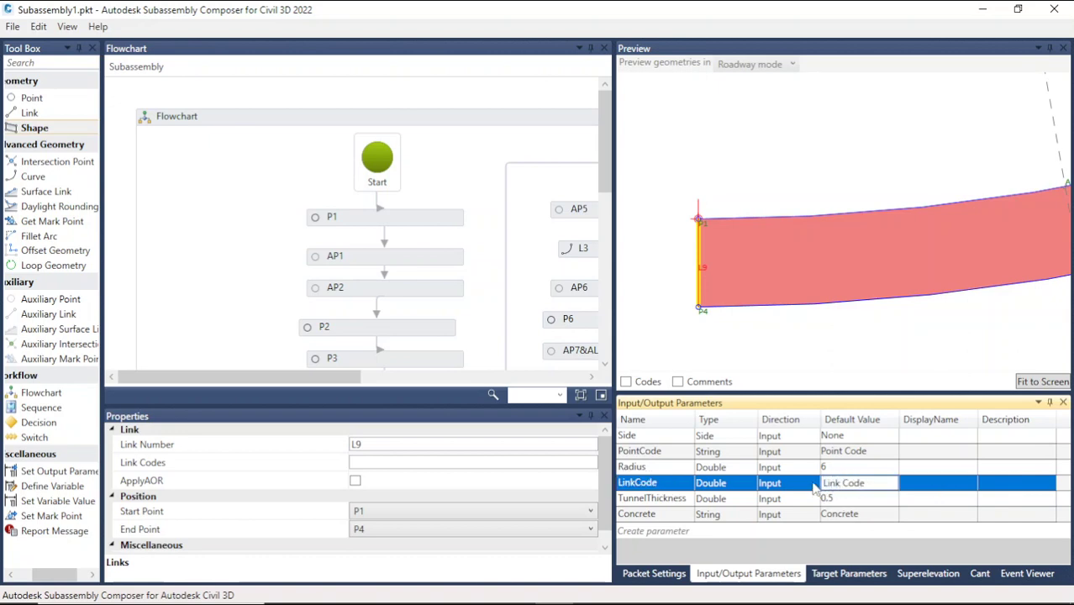
key("Return")
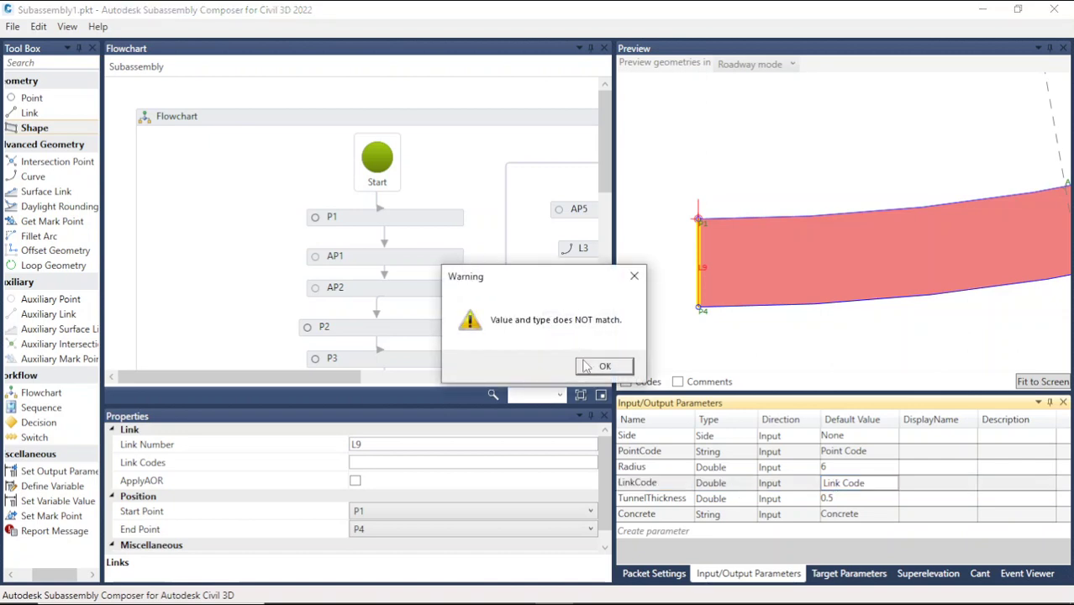
left_click(604, 366)
Change the LinkCode parameter's type to String and set its default value to Link Code.
left_click(748, 484)
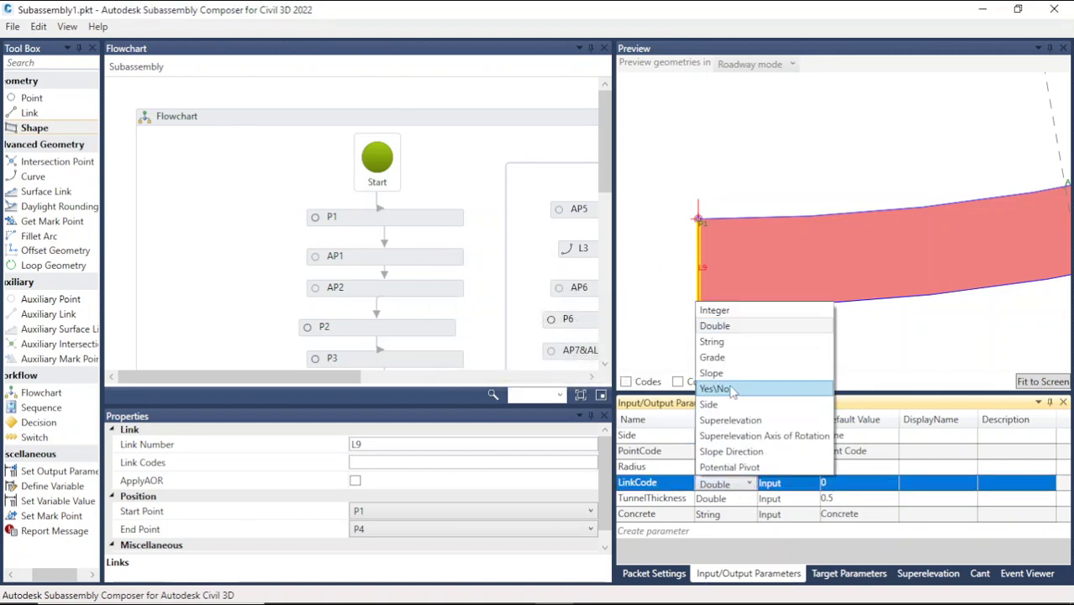
left_click(713, 342)
left_click(843, 483)
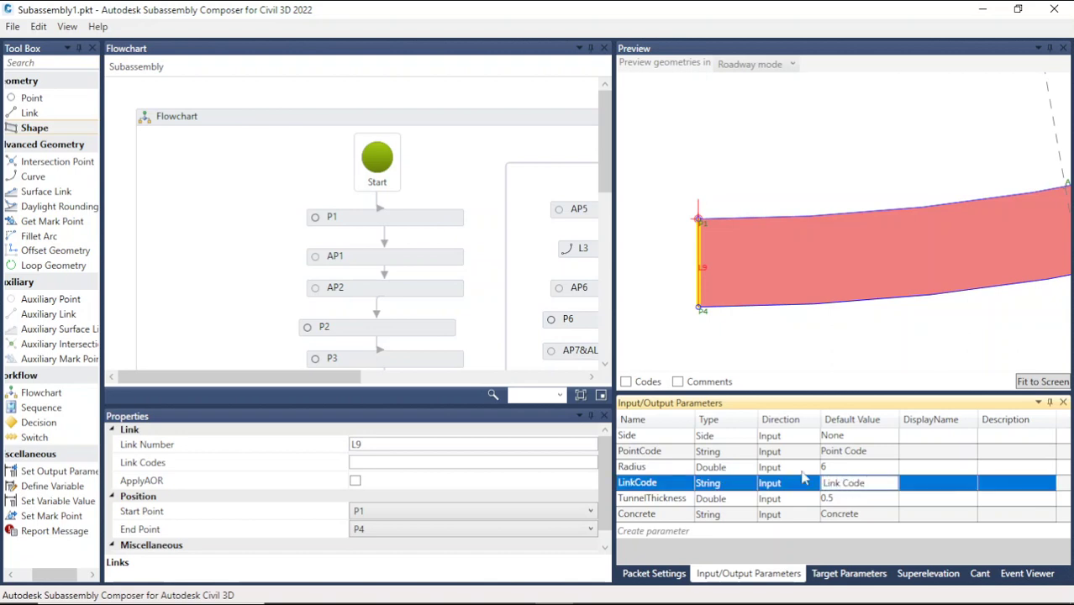
left_click(662, 486)
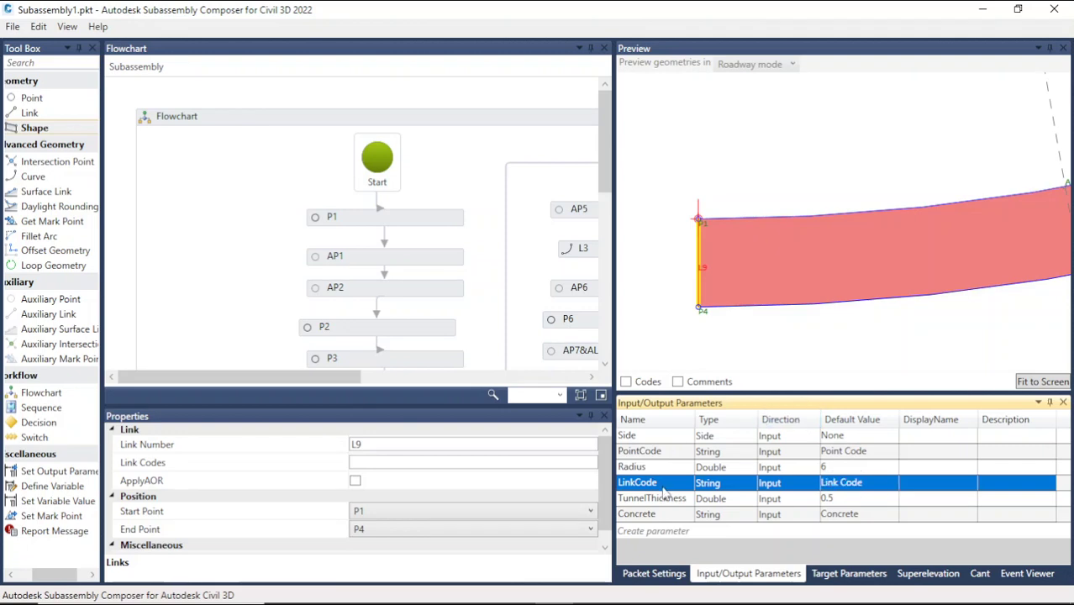
left_click(663, 482)
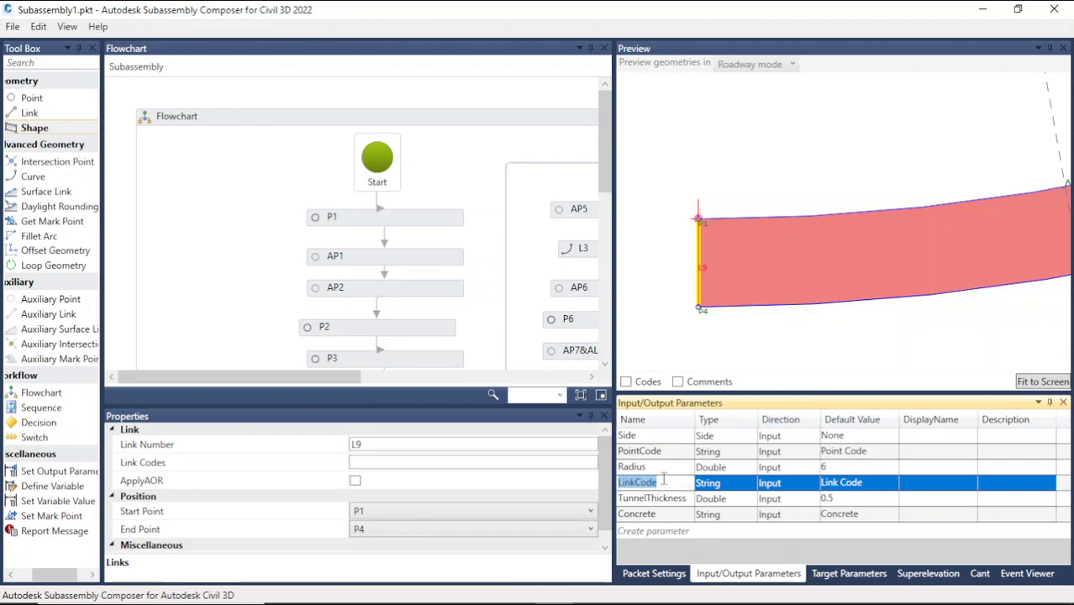
Assign the PointCode parameter as the point code of P2.
left_click(409, 221)
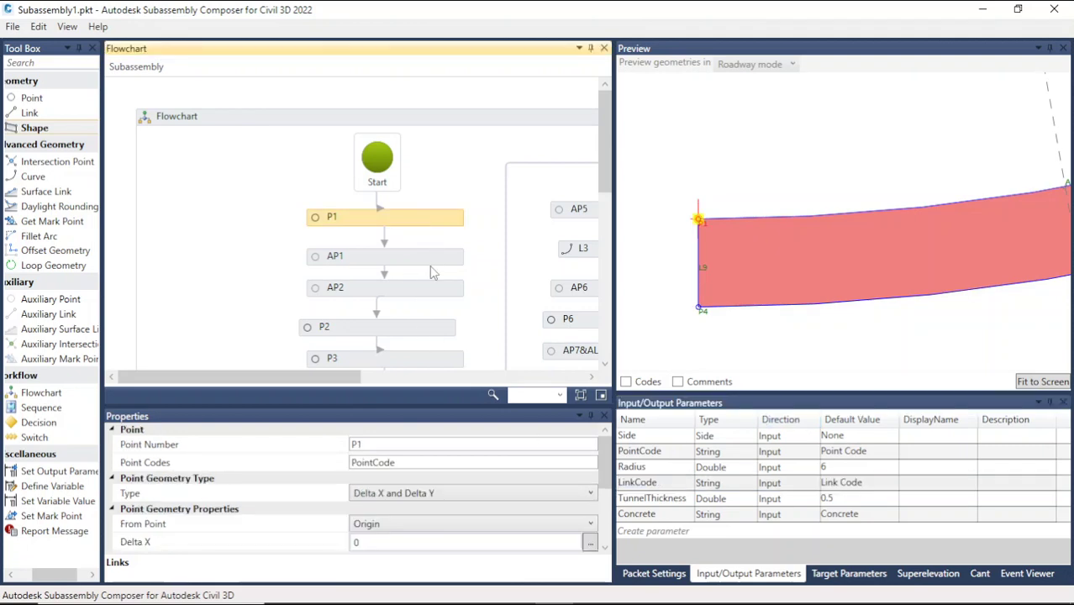
left_click(429, 262)
left_click(427, 291)
scroll(427, 294, "down", 2)
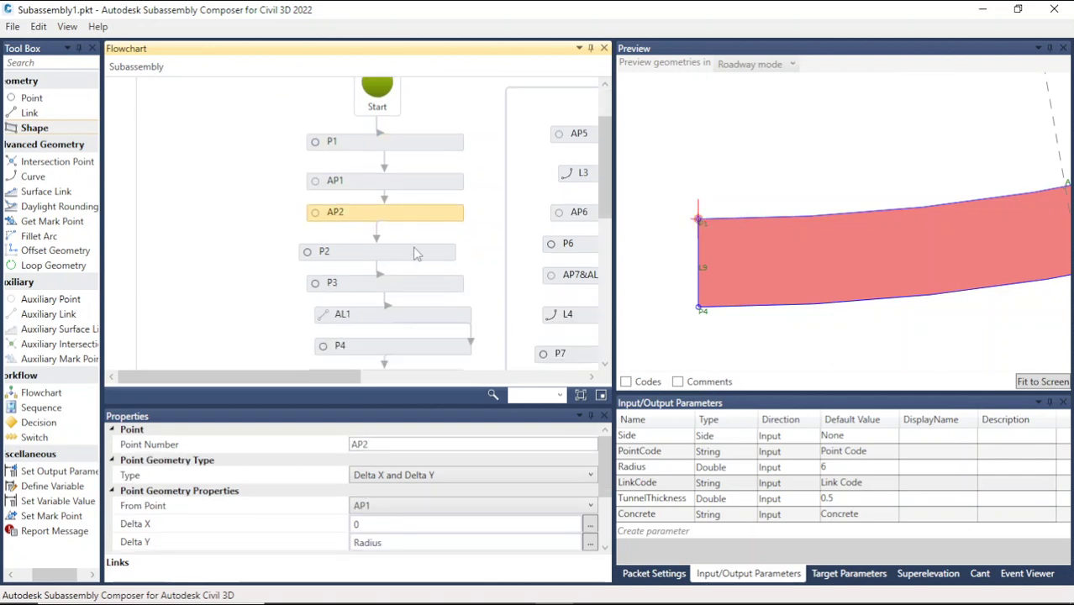
left_click(414, 256)
double_click(674, 451)
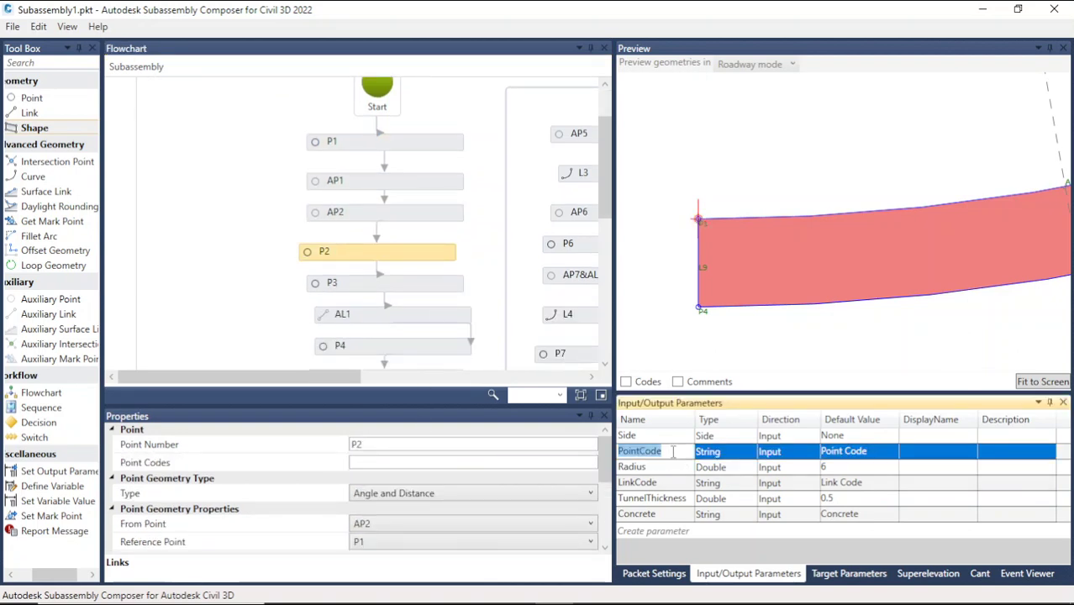
key("ctrl+c")
left_click(395, 461)
key("ctrl+v")
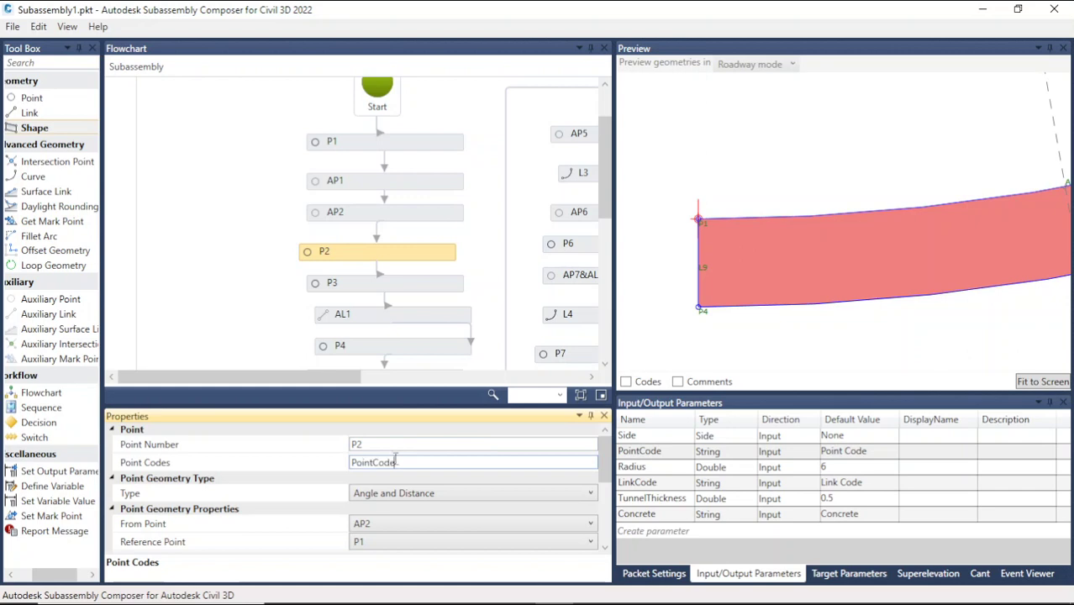
scroll(421, 458, "down", 1)
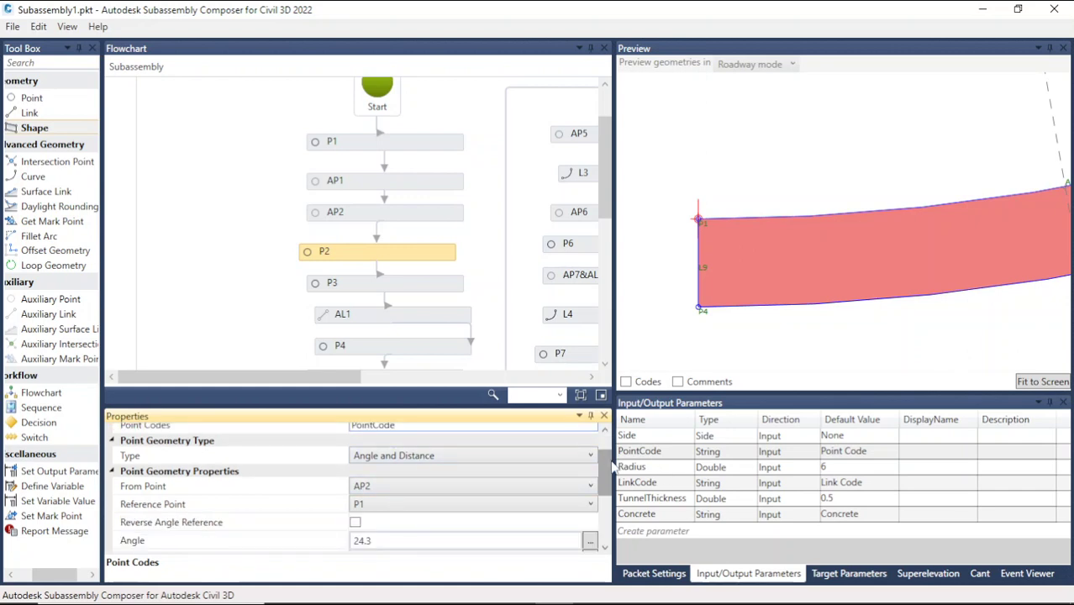
scroll(611, 479, "down", 1)
scroll(611, 479, "down", 1)
scroll(611, 479, "up", 3)
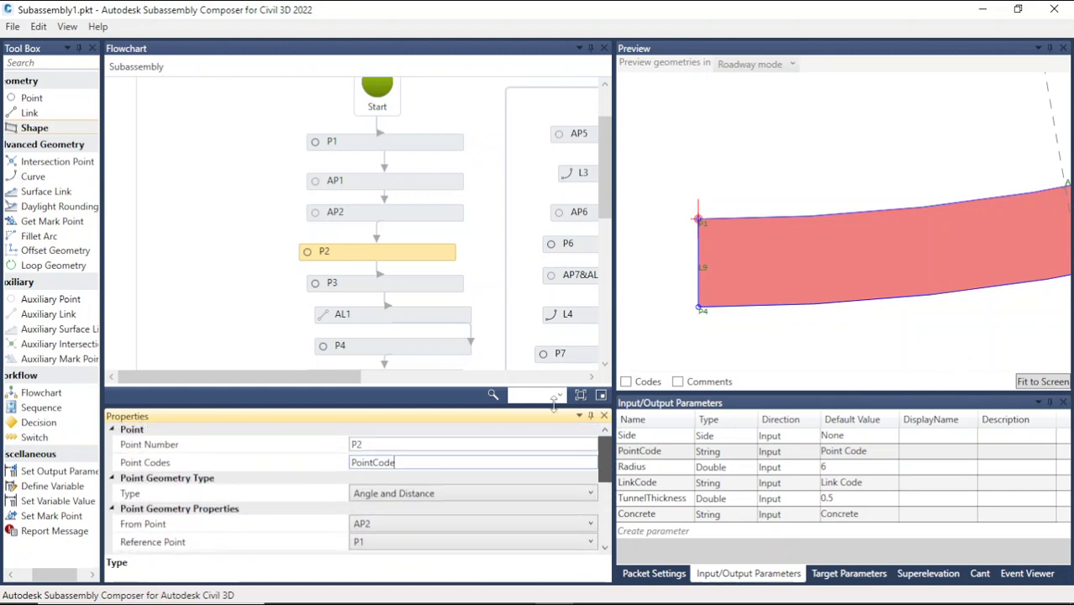
Assign the PointCode parameter as the point code of P3.
left_click(409, 285)
scroll(426, 267, "down", 3)
left_click(387, 462)
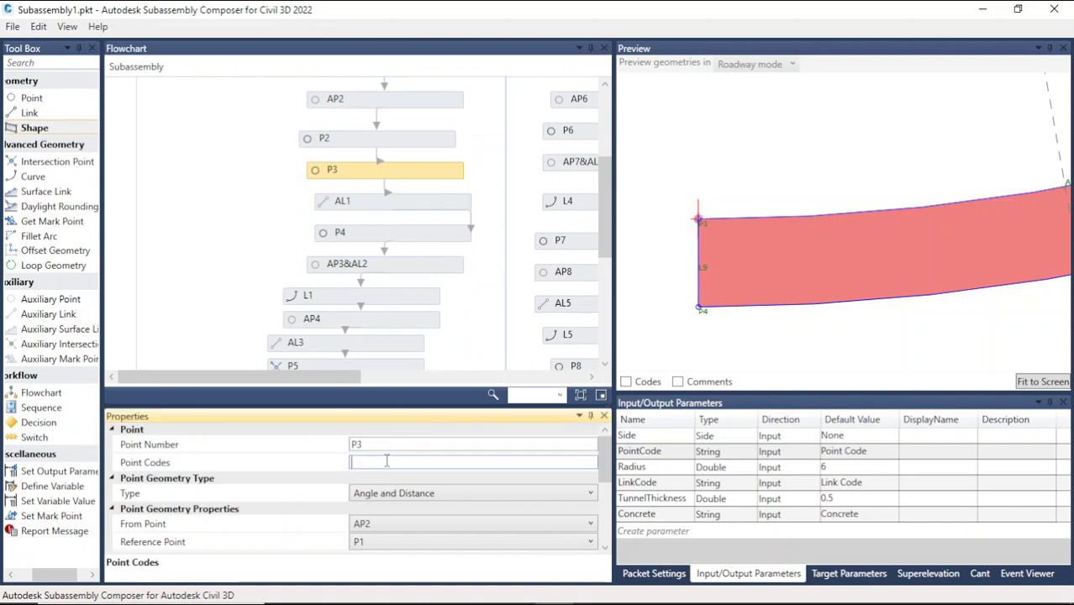
key("ctrl+v")
Set the point code of P4 to PointCode.
left_click(383, 204)
left_click(389, 239)
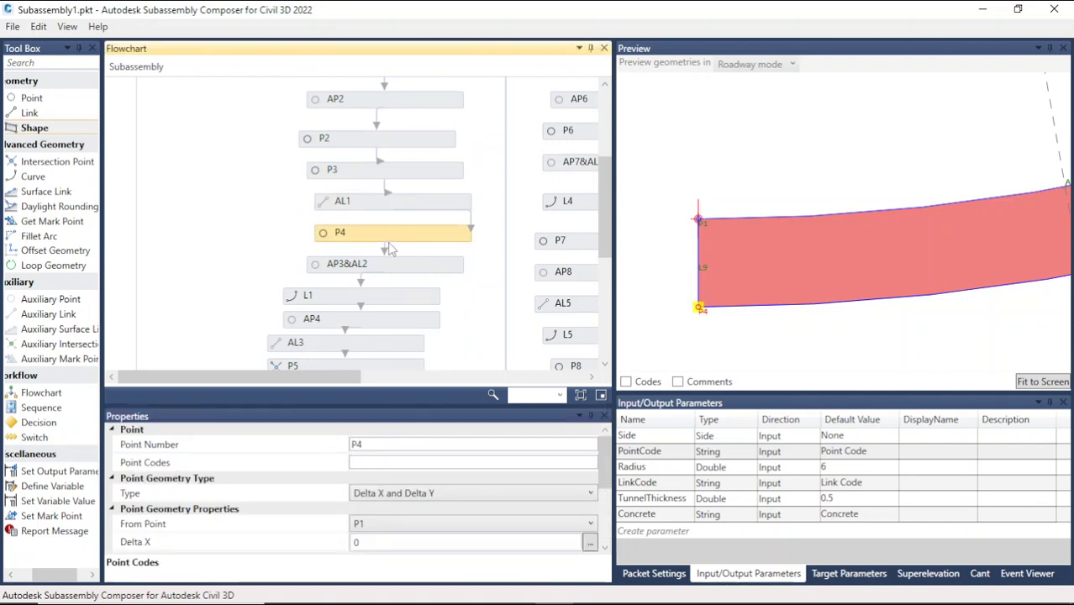
left_click(391, 462)
type("PointCode")
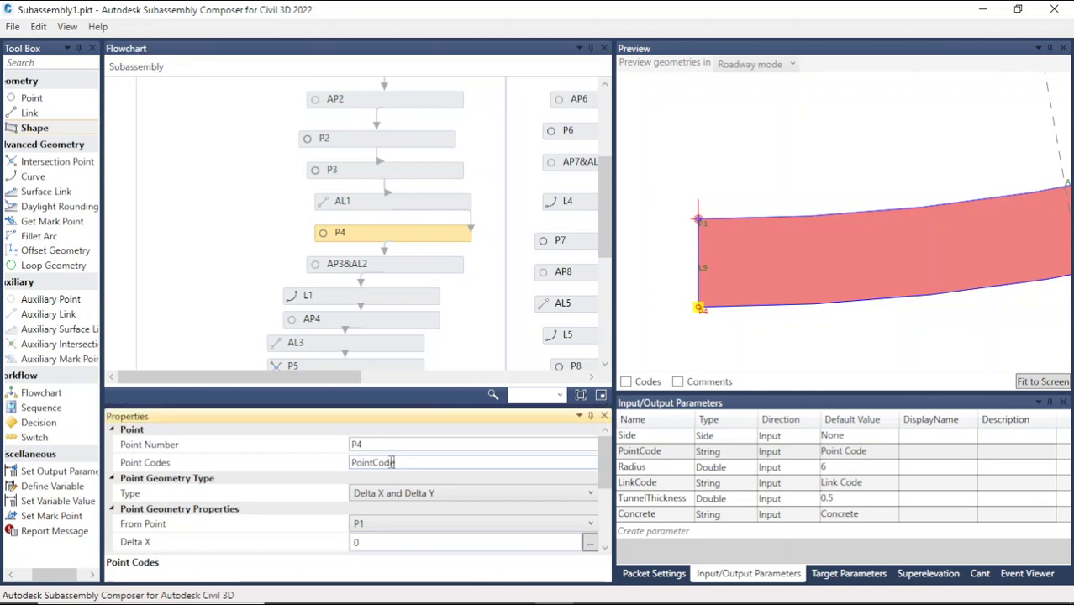
left_click(446, 449)
left_click(475, 345)
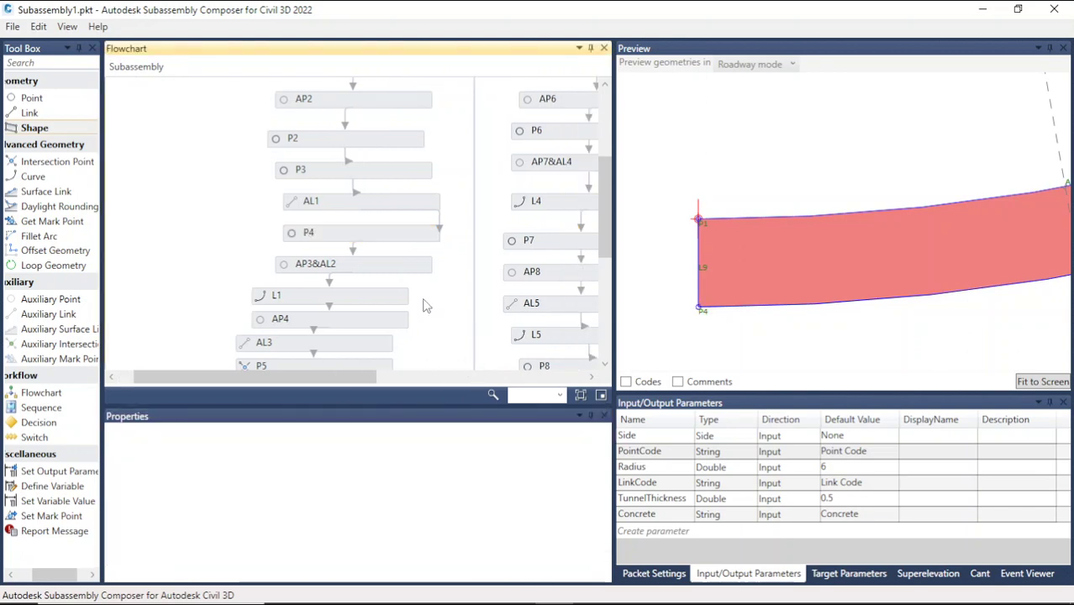
Assign the LinkCode parameter as the link code of the arc link L1.
left_click(400, 267)
left_click(366, 296)
scroll(365, 300, "down", 1)
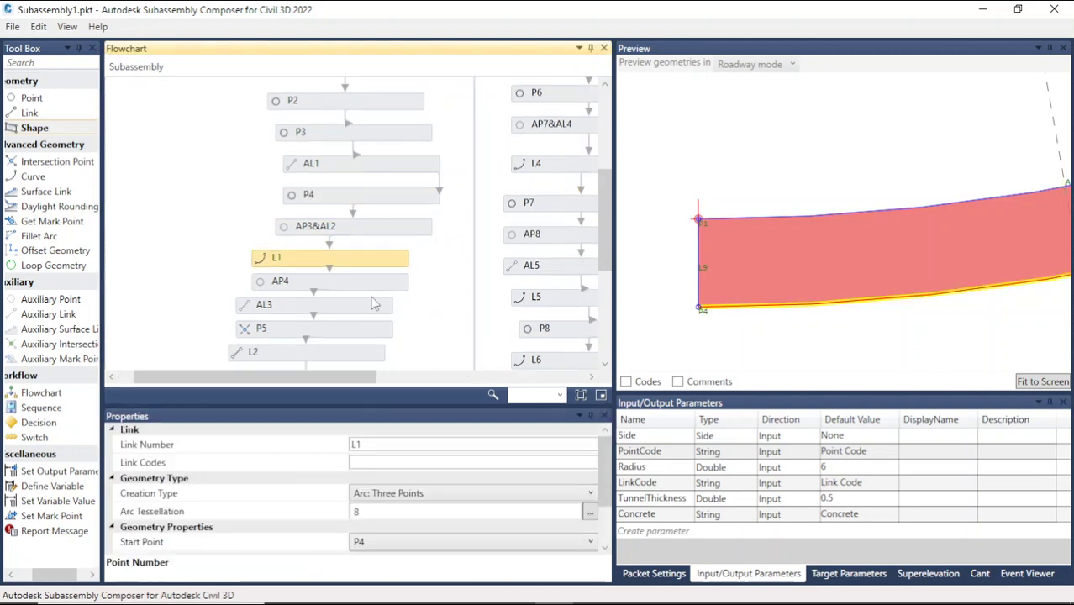
left_click(377, 462)
left_click(664, 483)
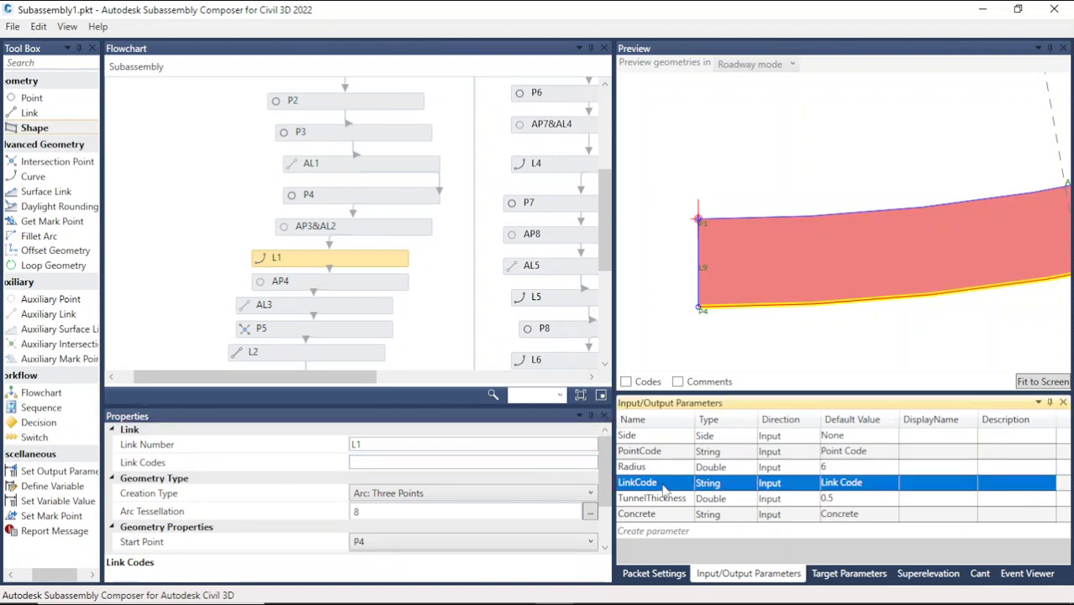
left_click(663, 484)
left_click(398, 463)
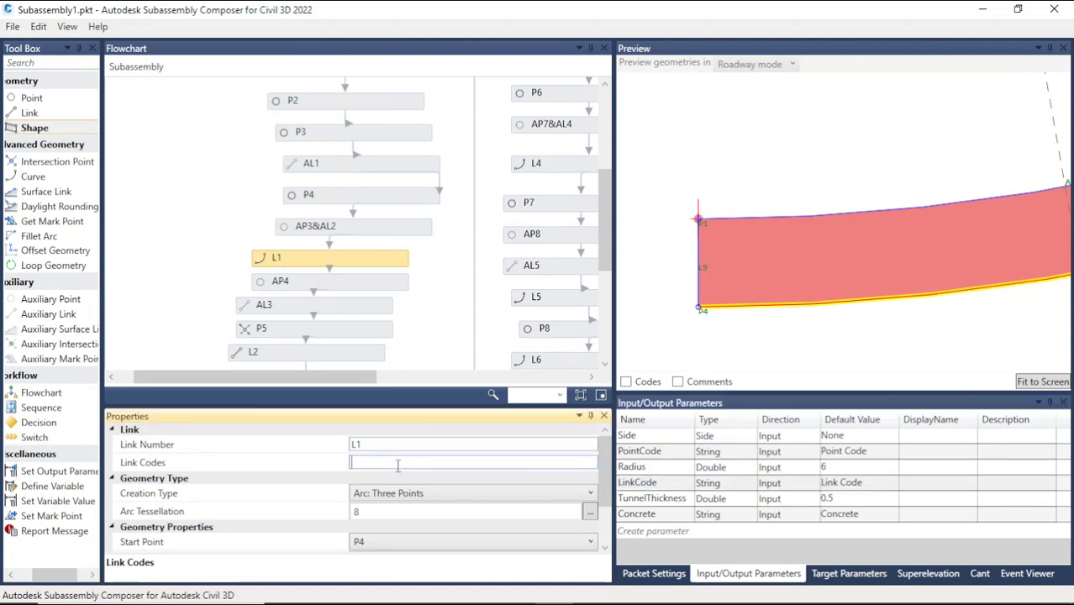
key("ctrl+v")
left_click(420, 351)
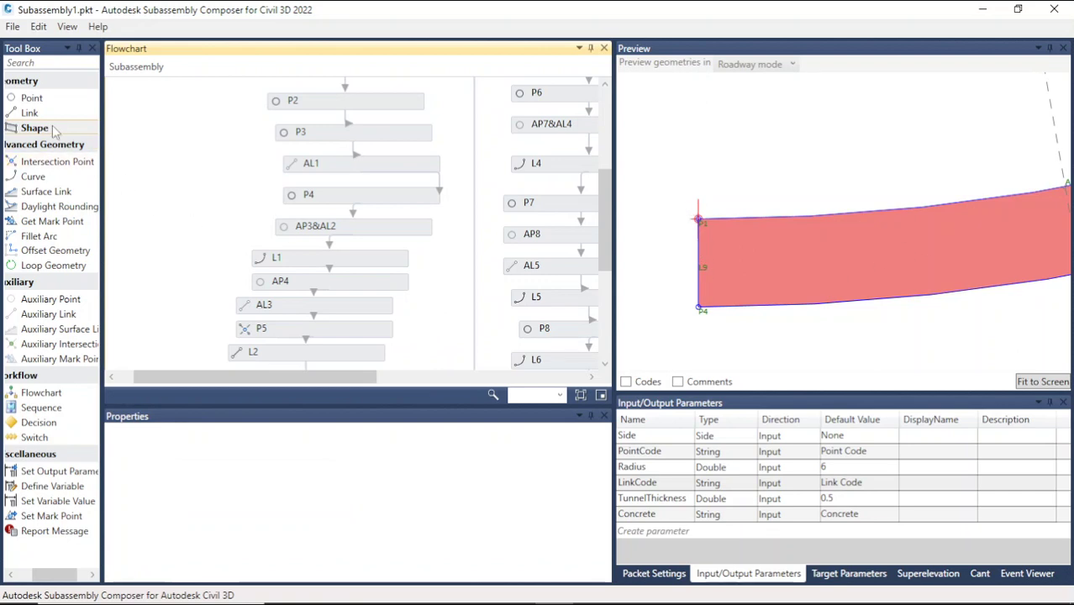
Assign the PointCode parameter as the point code of the intersection point P5.
left_click(347, 313)
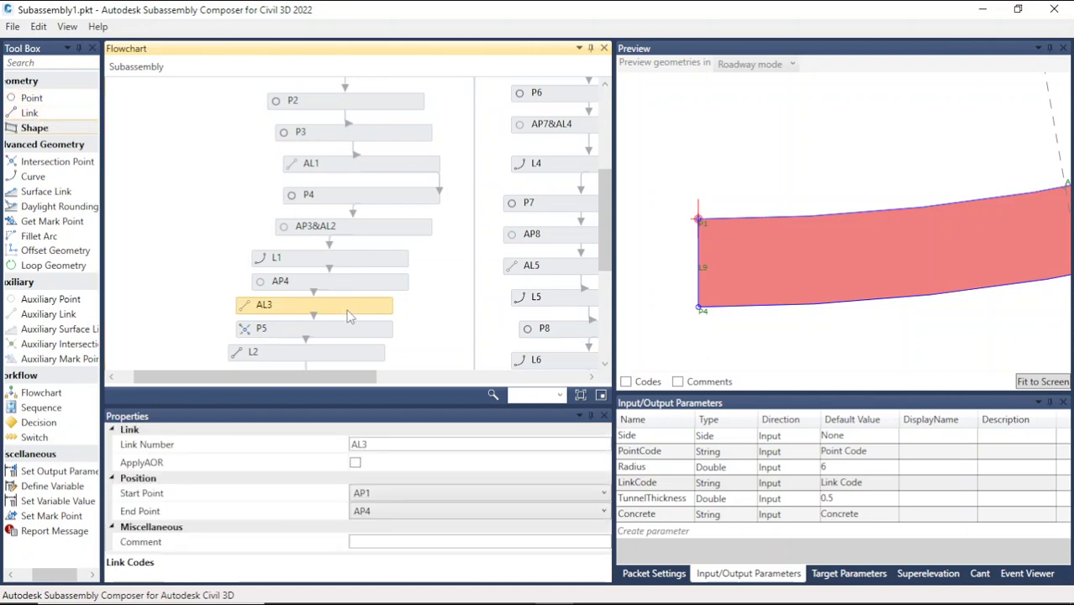
scroll(352, 319, "down", 1)
left_click(347, 301)
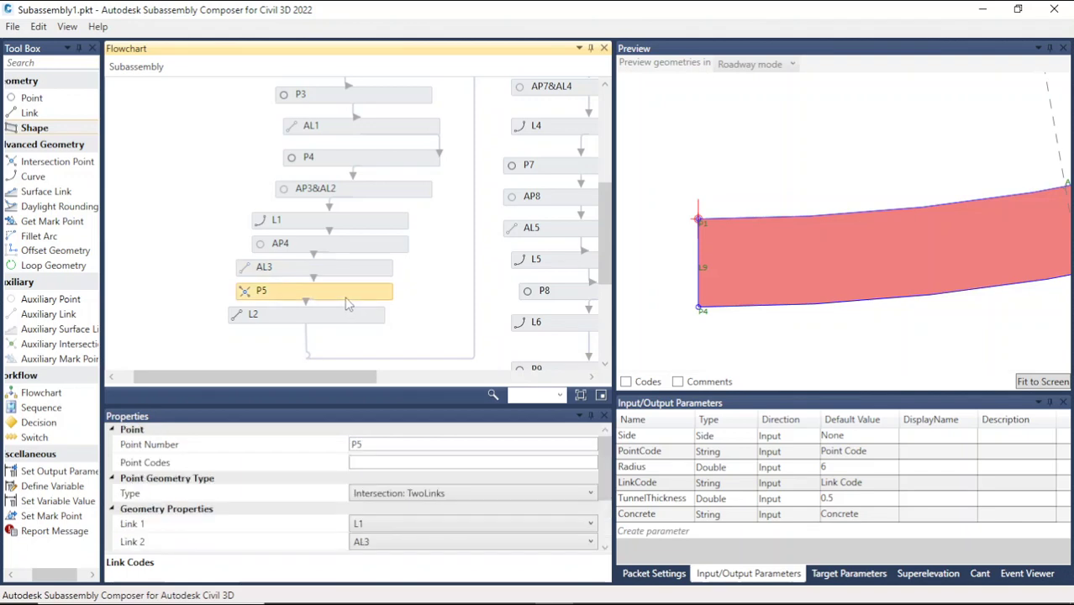
left_click(384, 463)
left_click(663, 453)
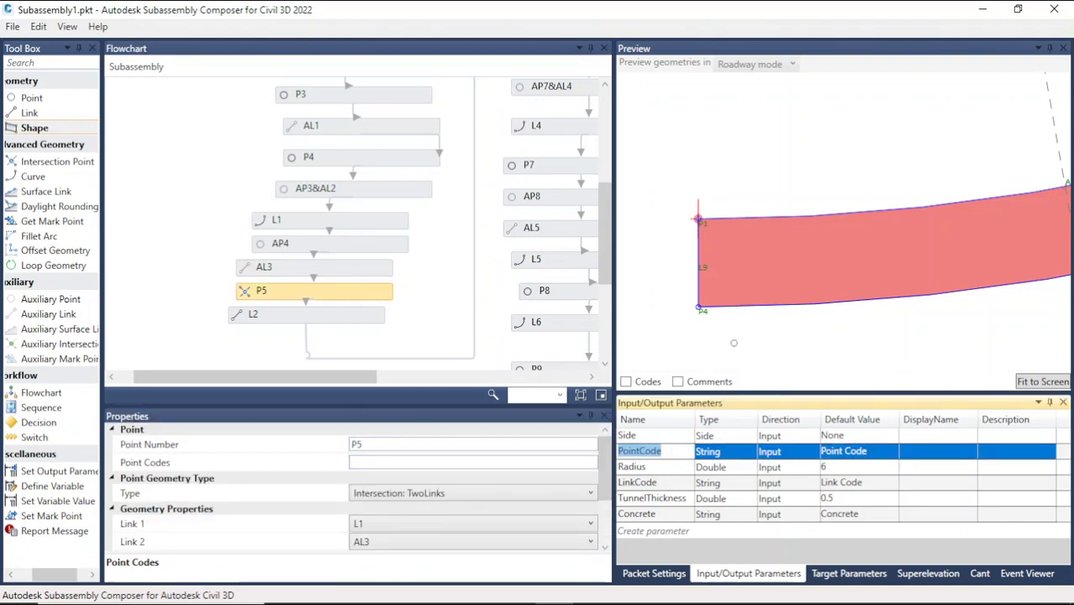
left_click(374, 461)
key("ctrl+v")
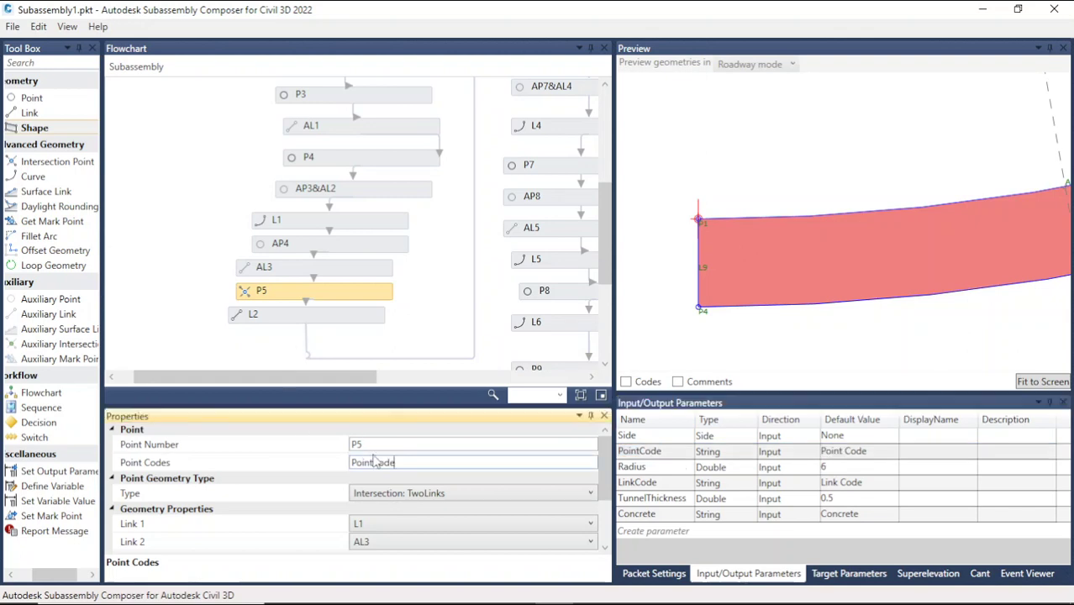
left_click(422, 325)
Assign the LinkCode parameter as the link code of link L2 between P3 and P5.
left_click(328, 322)
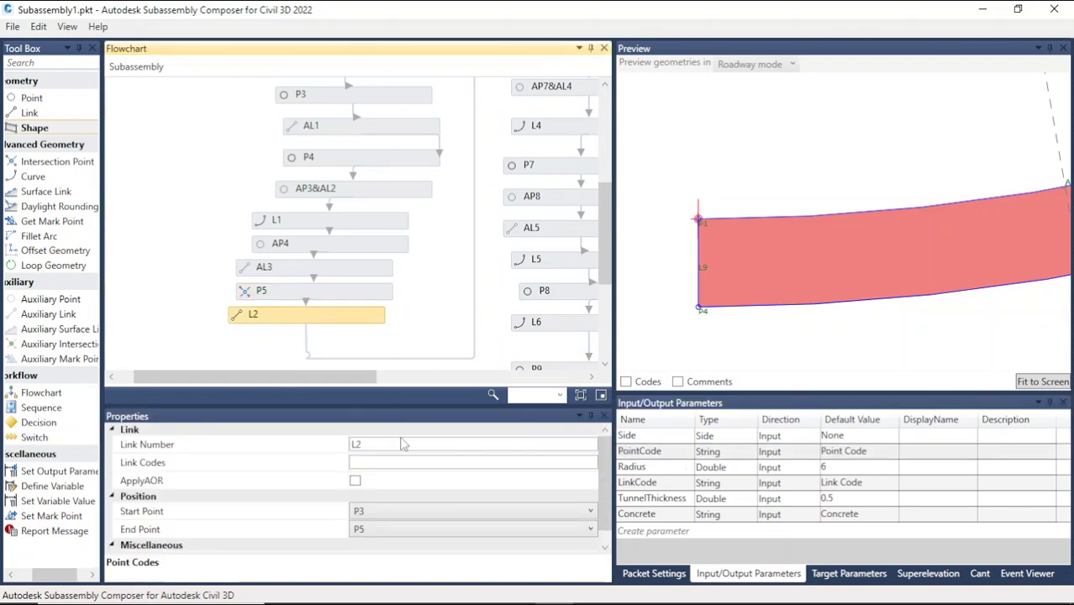
left_click(392, 462)
left_click(663, 483)
key("ctrl+c")
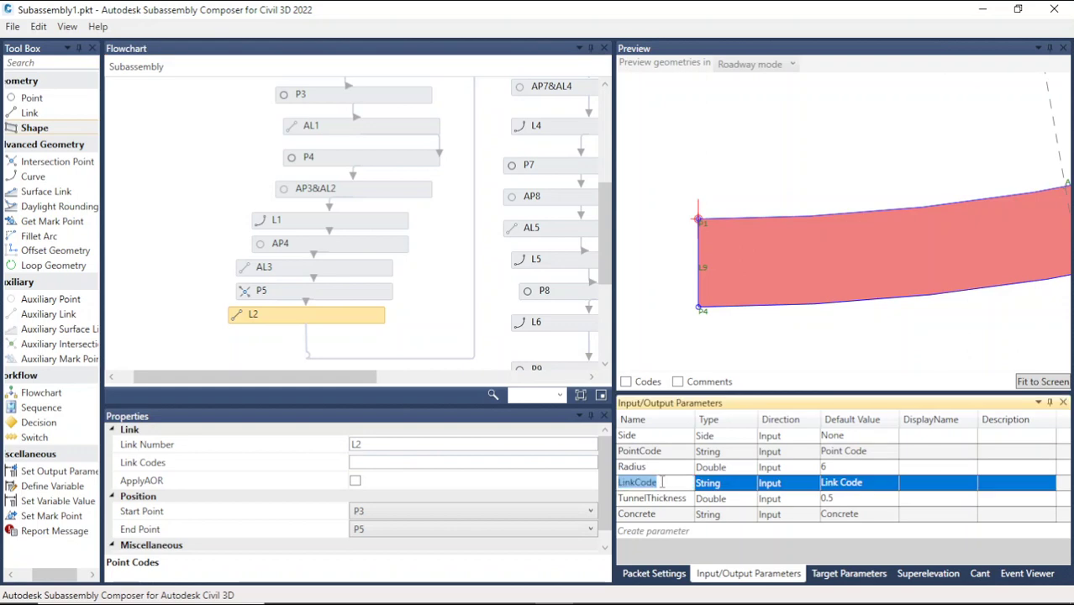
left_click(363, 461)
key("ctrl+v")
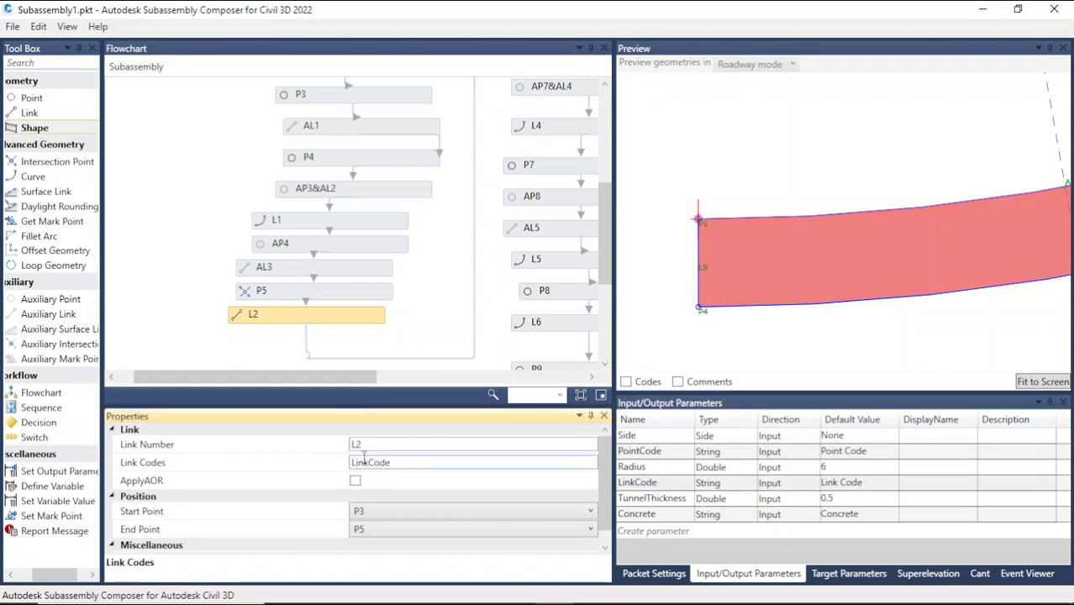
left_click(425, 351)
Set the link code of arc link L3 in the flowchart's second column to LinkCode.
left_click_drag(366, 379, 494, 379)
scroll(397, 277, "up", 5)
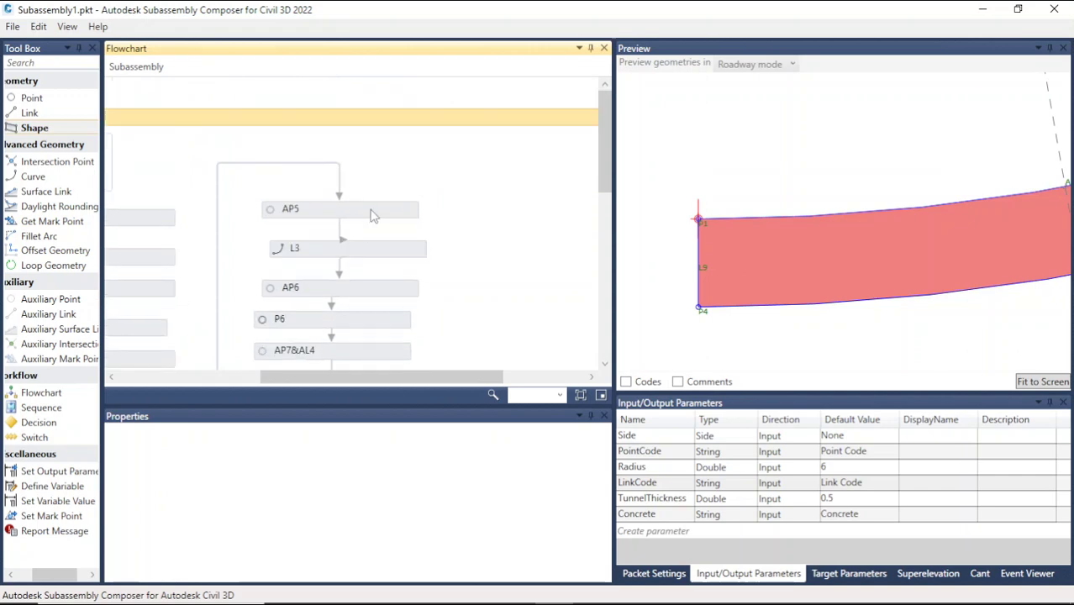
left_click(374, 212)
left_click(393, 252)
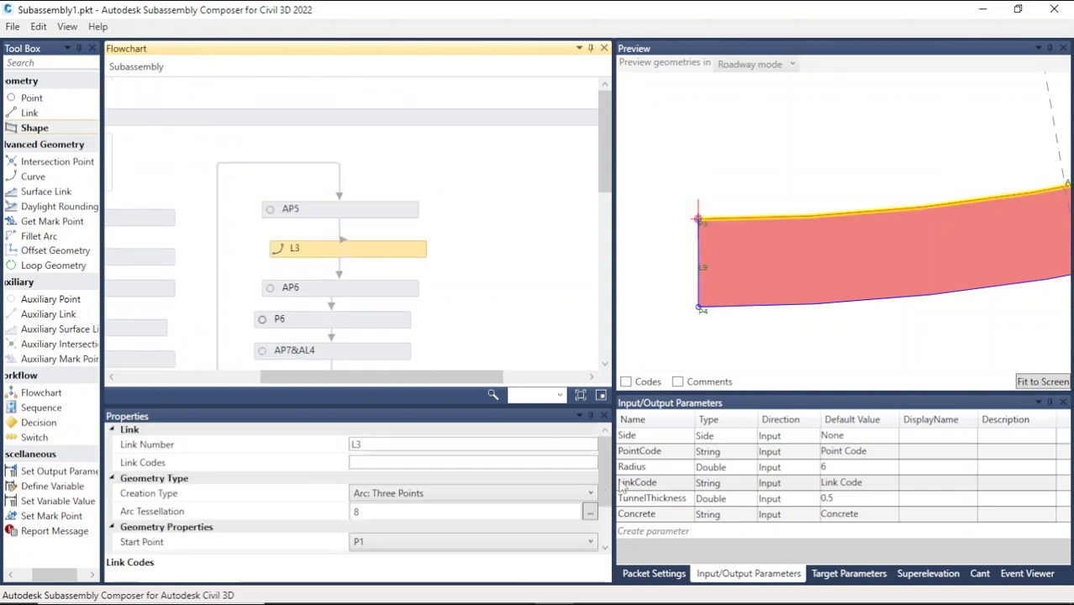
left_click(665, 483)
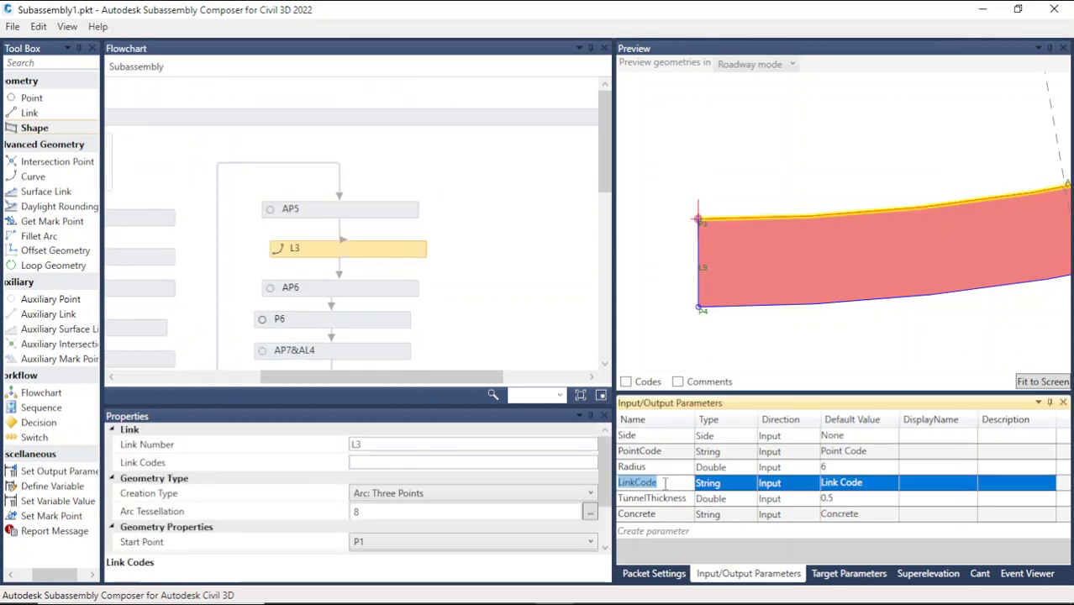
left_click(370, 461)
type("LinkCode")
left_click(472, 335)
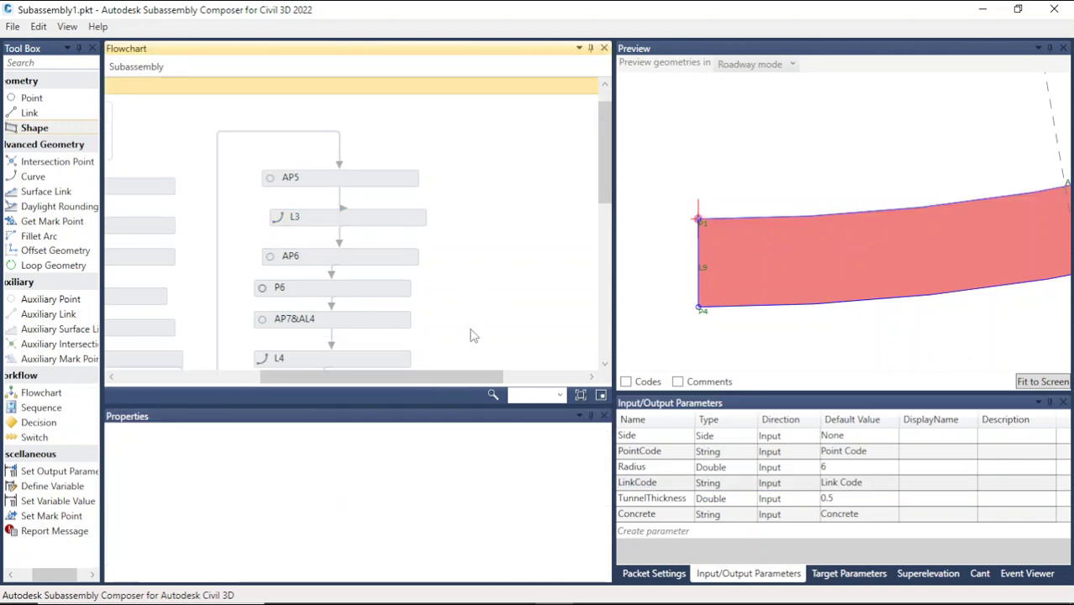
Assign the PointCode parameter as the point code of P6.
left_click(385, 230)
left_click(389, 260)
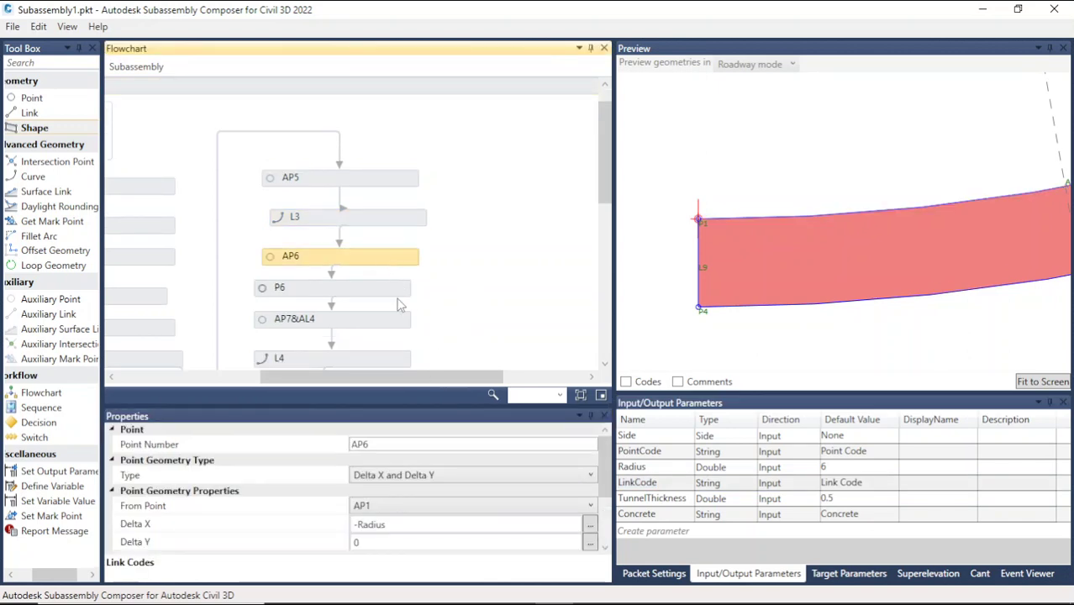
left_click(372, 290)
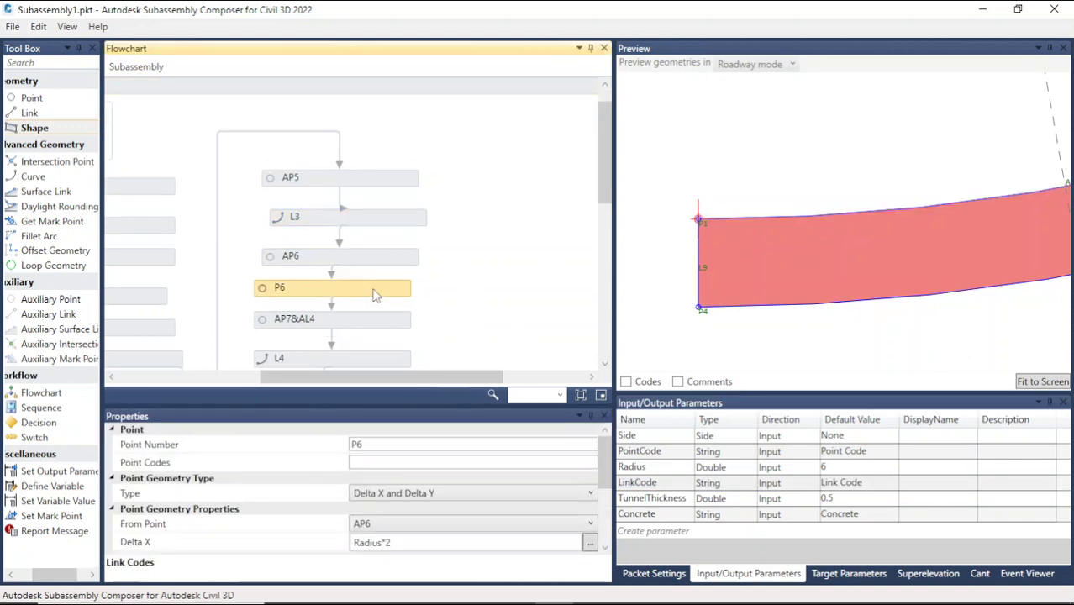
left_click(673, 452)
key("ctrl+c")
left_click(400, 460)
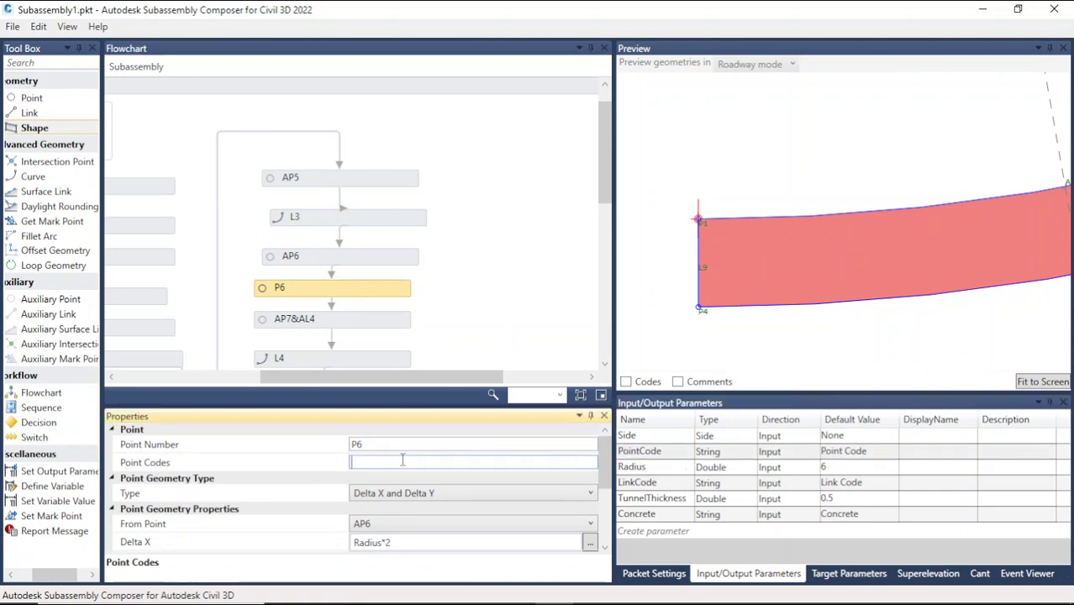
key("ctrl+v")
left_click(456, 309)
Assign the LinkCode parameter as the link code of the three-point arc link L4.
left_click(367, 323)
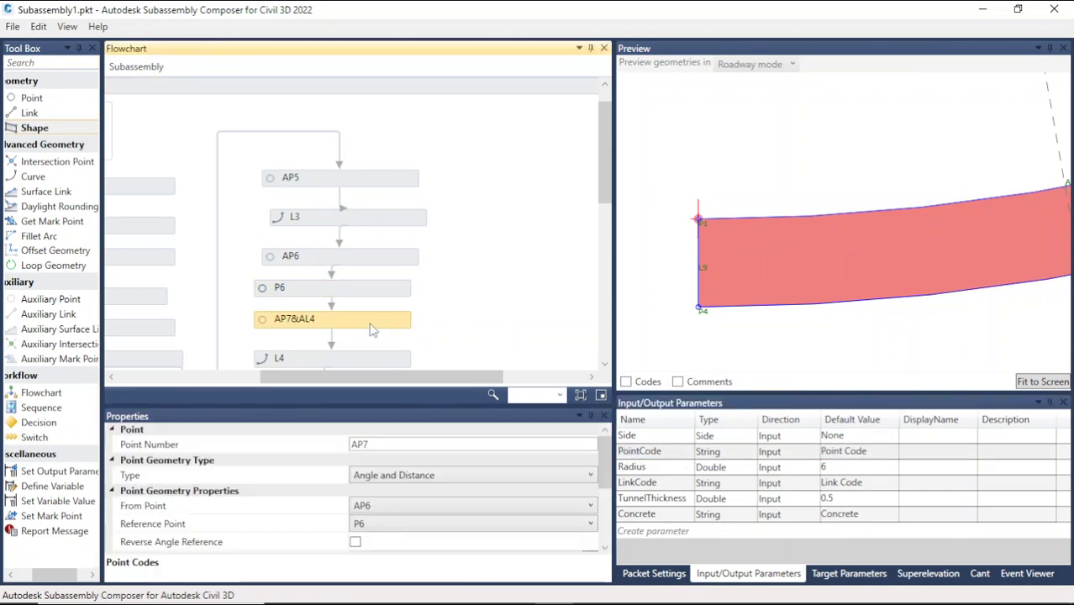
scroll(397, 304, "down", 3)
left_click(363, 288)
left_click(388, 462)
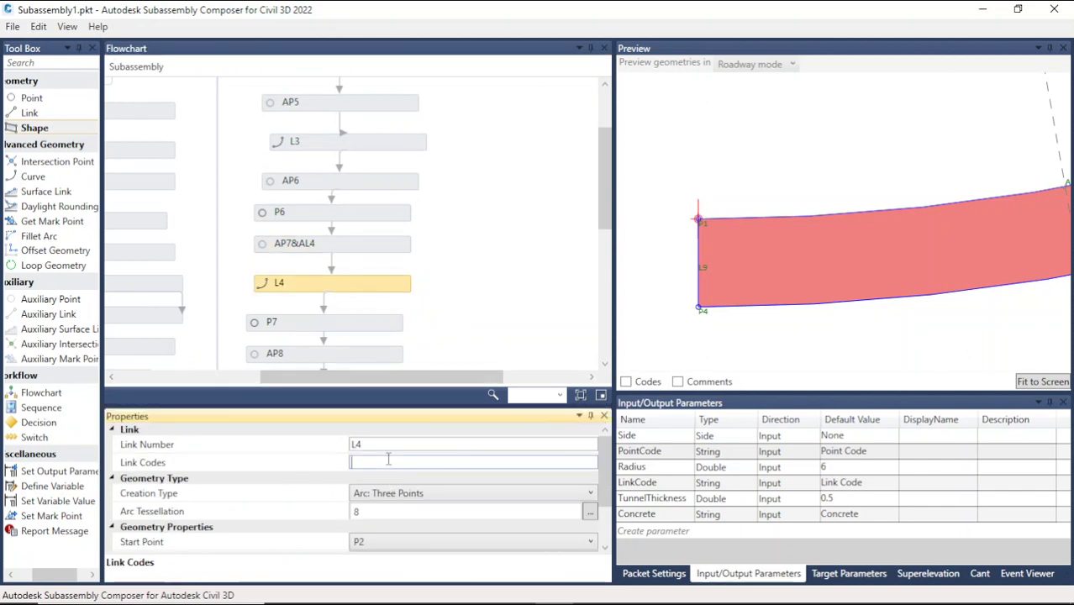
left_click(660, 485)
left_click(654, 483)
key("ctrl+c")
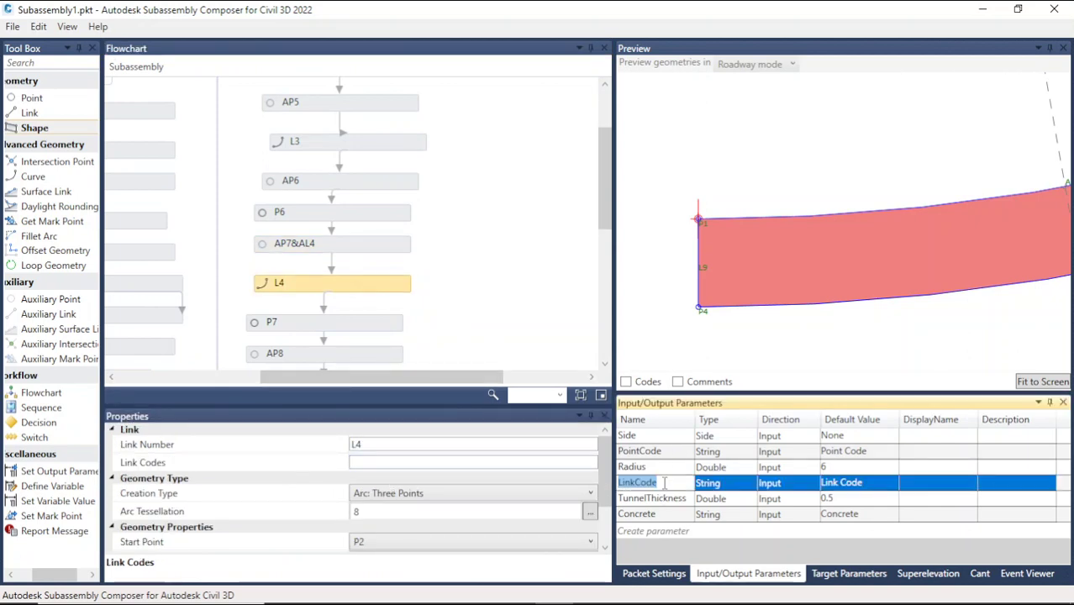
left_click(390, 462)
key("ctrl+v")
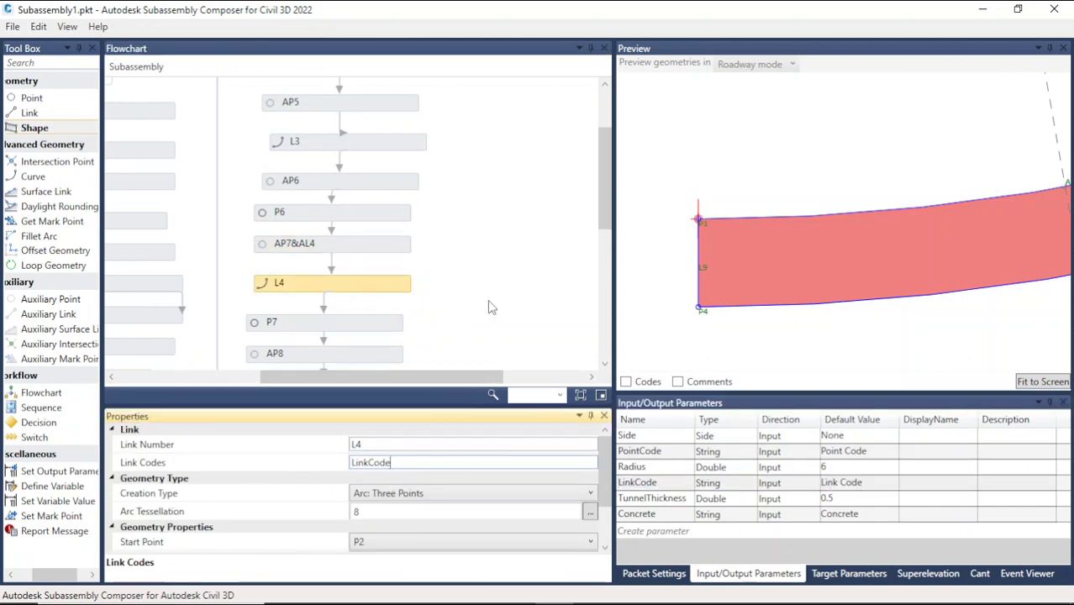
left_click(502, 293)
Assign the PointCode parameter as the point code of P7.
scroll(391, 309, "down", 3)
left_click(346, 246)
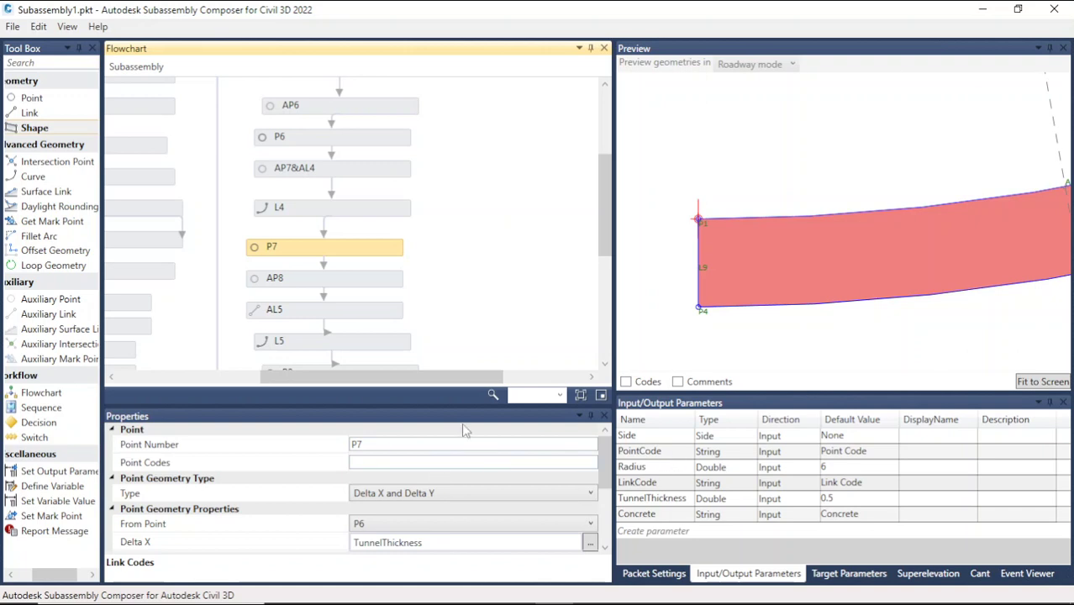
left_click(665, 484)
double_click(670, 452)
key("ctrl+c")
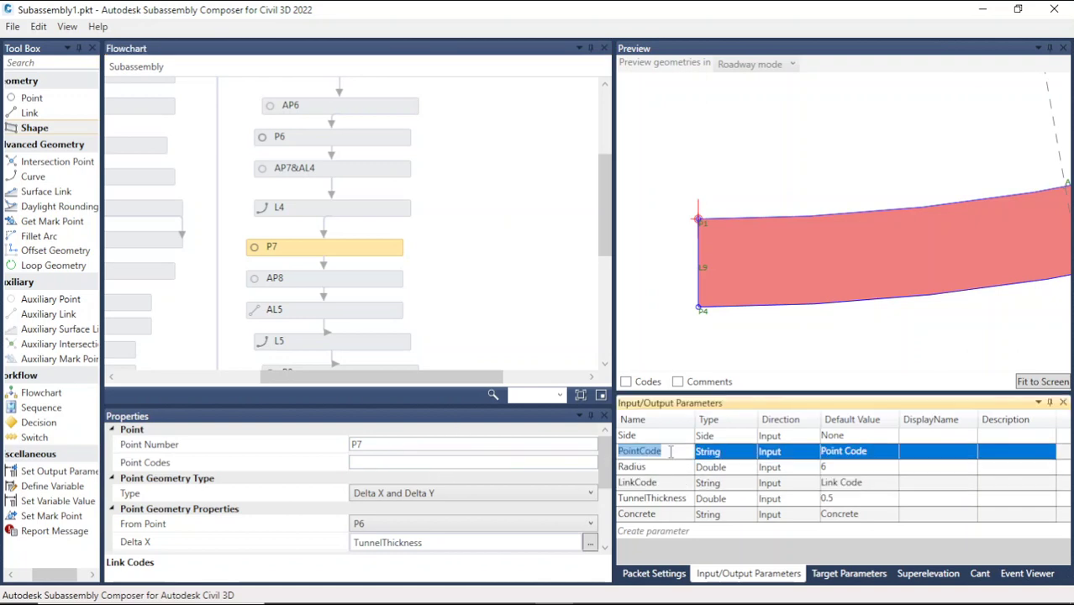
left_click(403, 463)
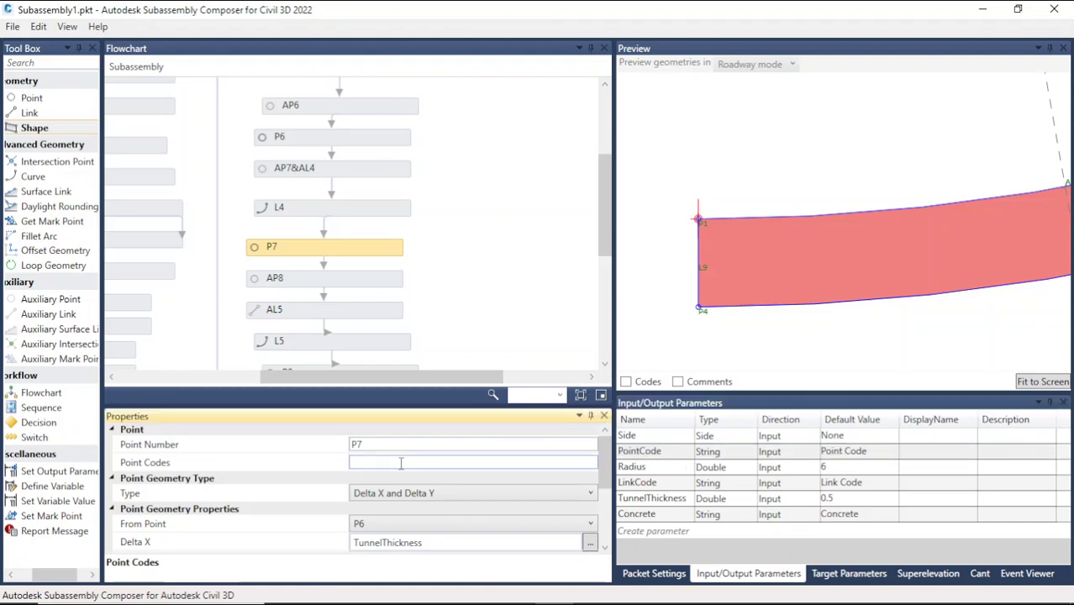
key("ctrl+v")
left_click(446, 363)
Assign the LinkCode parameter as the link code of arc link L5, which starts at P5.
left_click(390, 281)
scroll(370, 260, "down", 3)
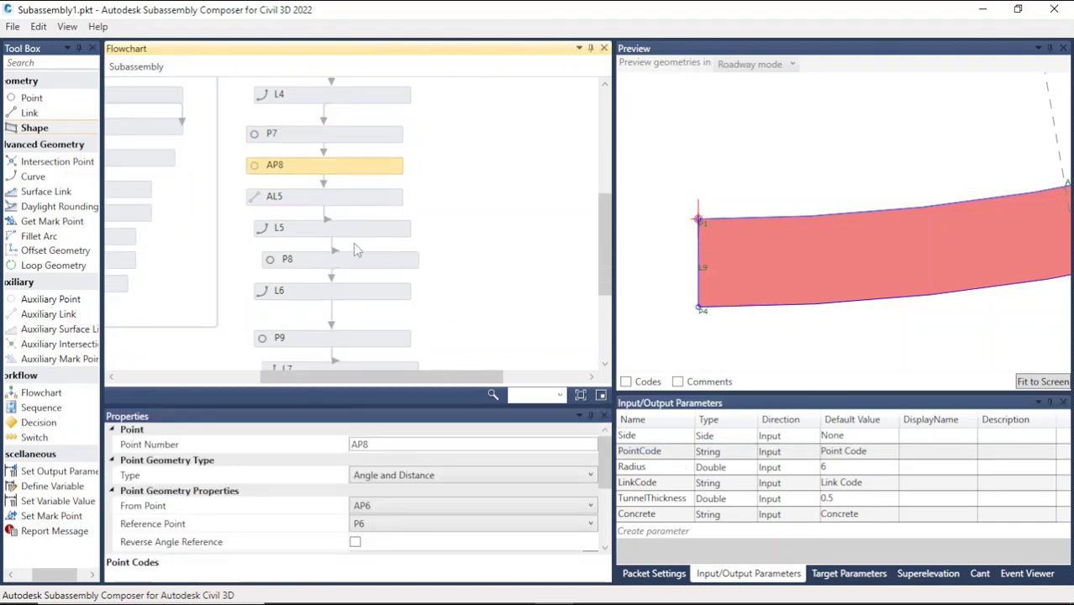
left_click(344, 202)
left_click(342, 233)
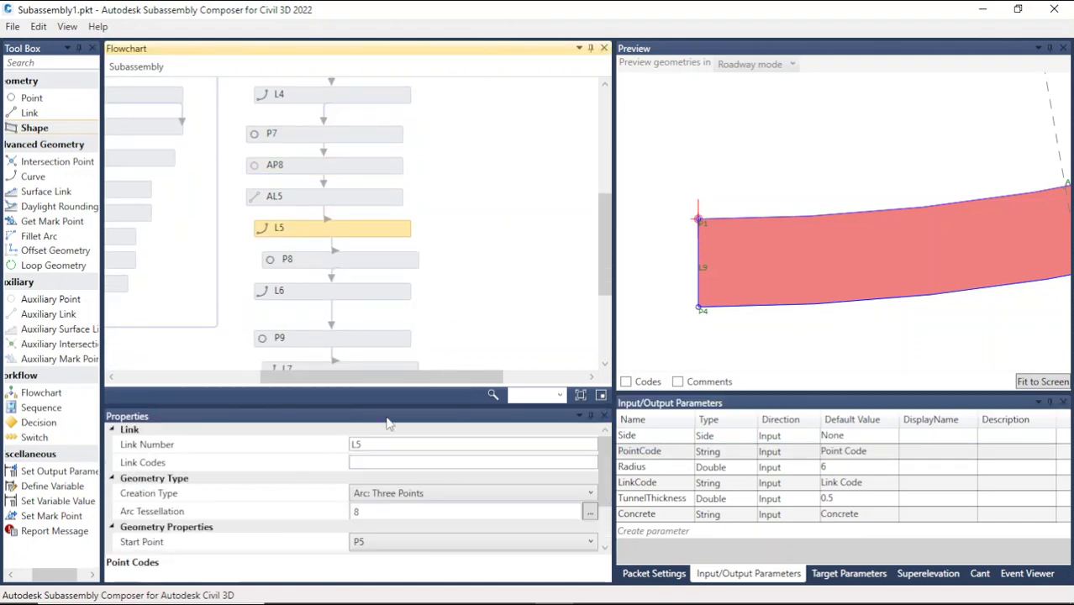
double_click(665, 484)
key("ctrl+c")
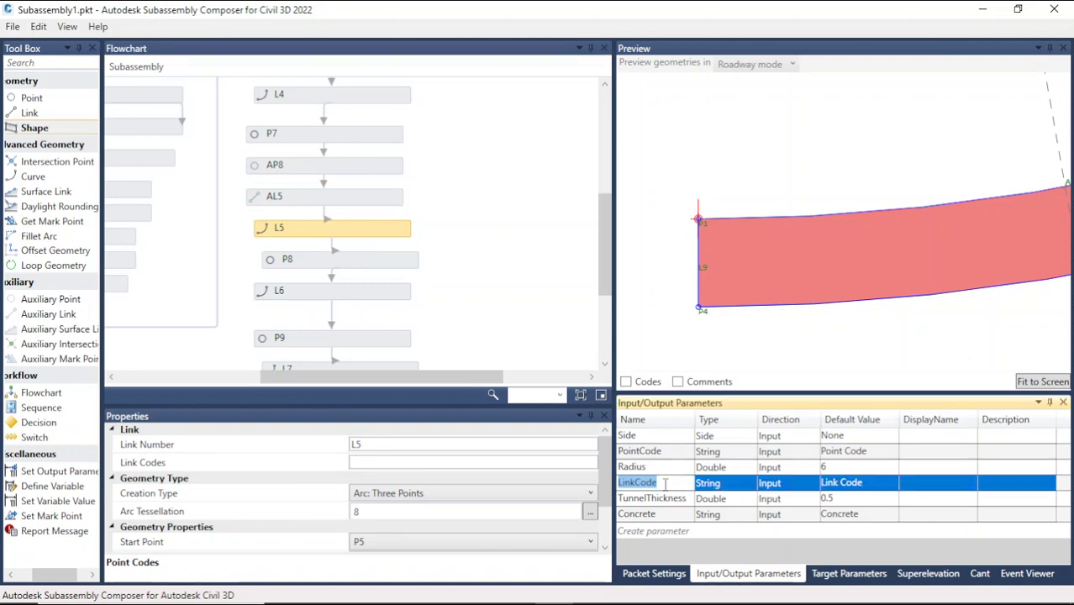
left_click(426, 466)
key("ctrl+v")
left_click(437, 290)
Set the link code of the general arc link L6, starting at P6, to LinkCode.
left_click(358, 292)
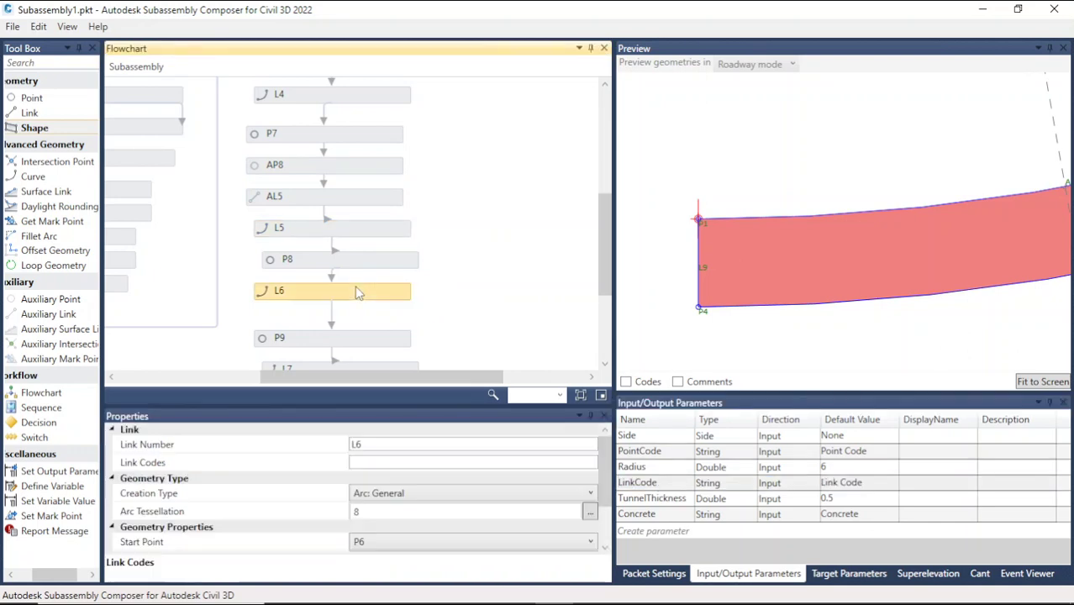
scroll(360, 290, "down", 2)
left_click(368, 265)
scroll(368, 273, "down", 1)
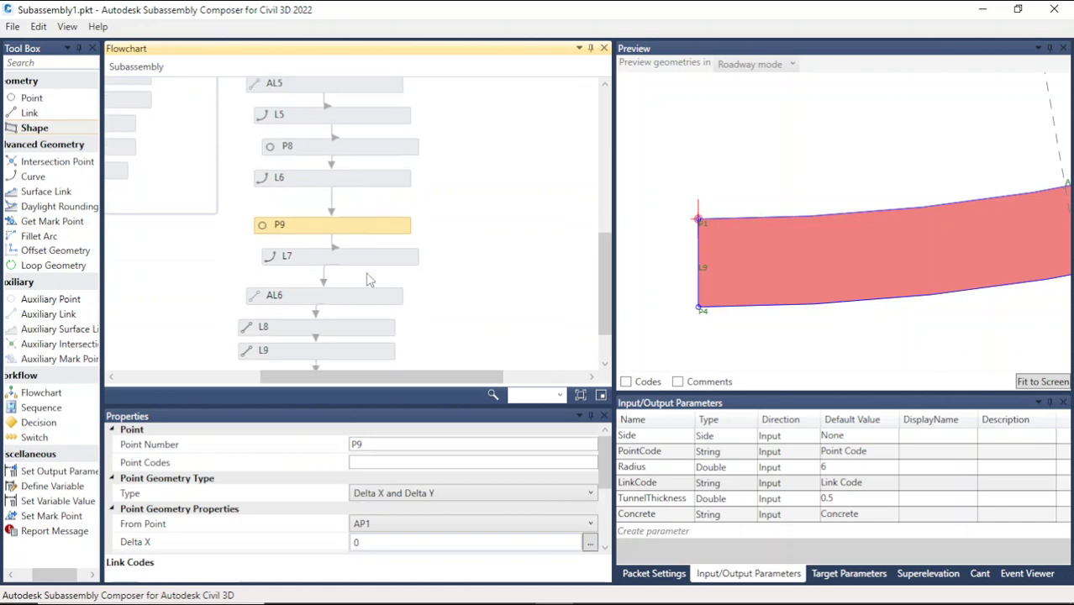
left_click(367, 265)
left_click(367, 234)
left_click(364, 184)
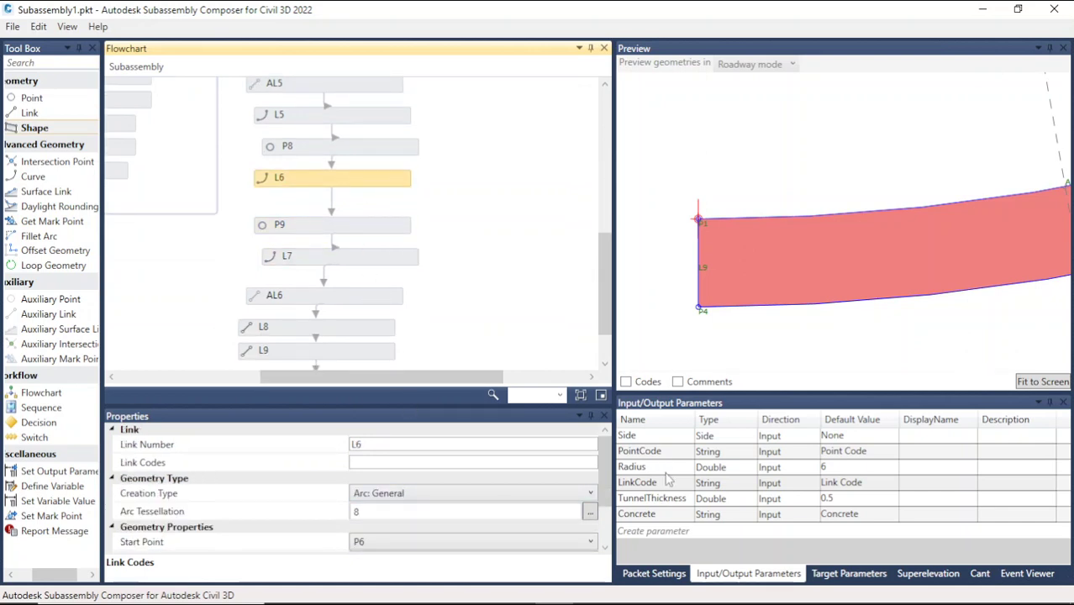
left_click(657, 483)
left_click(675, 484)
key("ctrl+c")
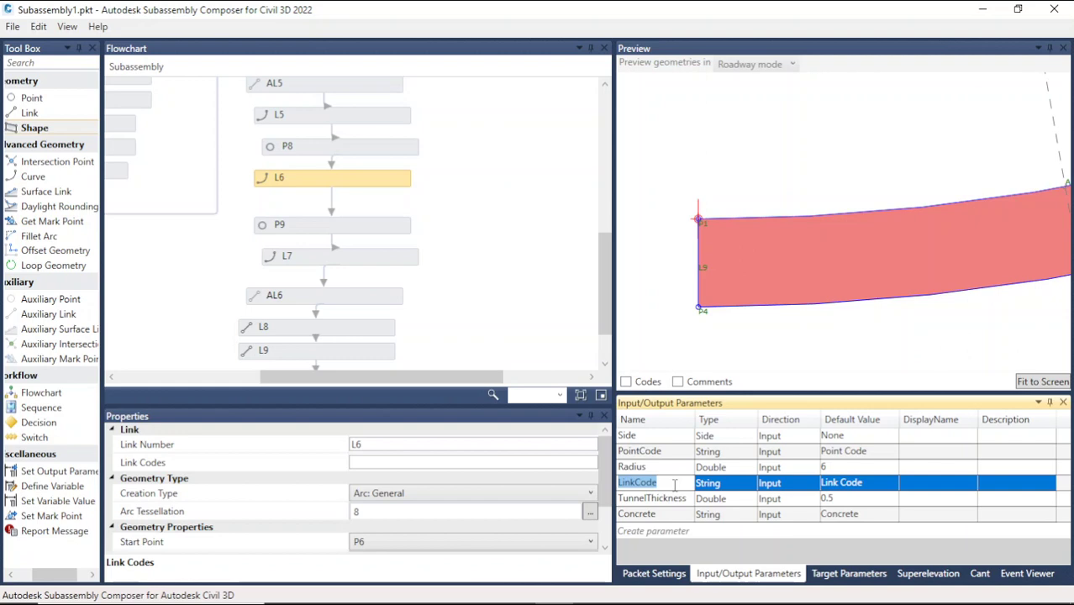
left_click(415, 463)
key("ctrl+v")
left_click(498, 333)
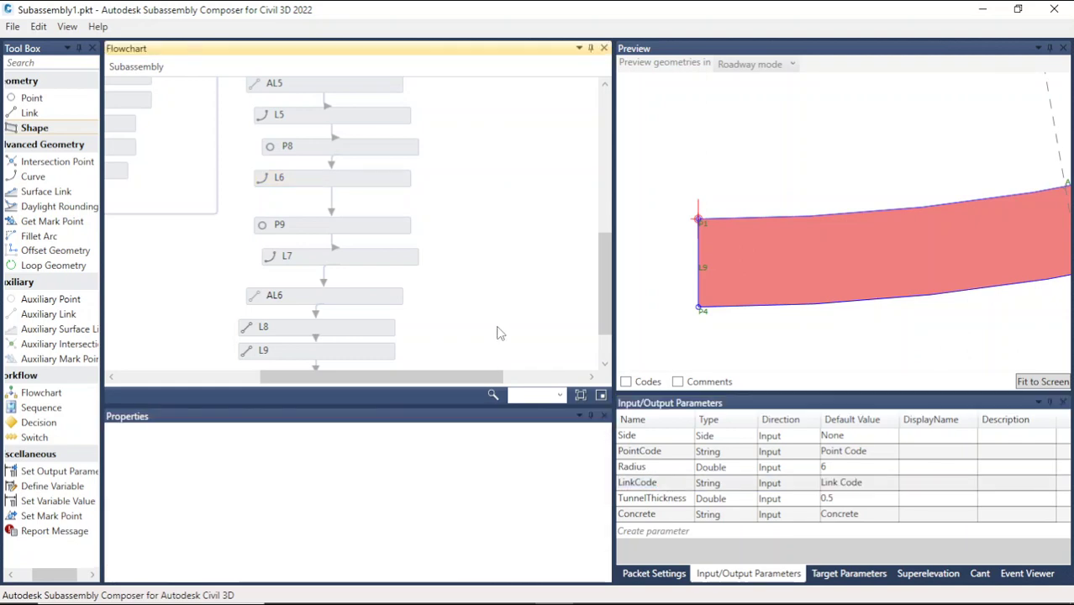
Assign the PointCode parameter as the point code of P9.
left_click(348, 236)
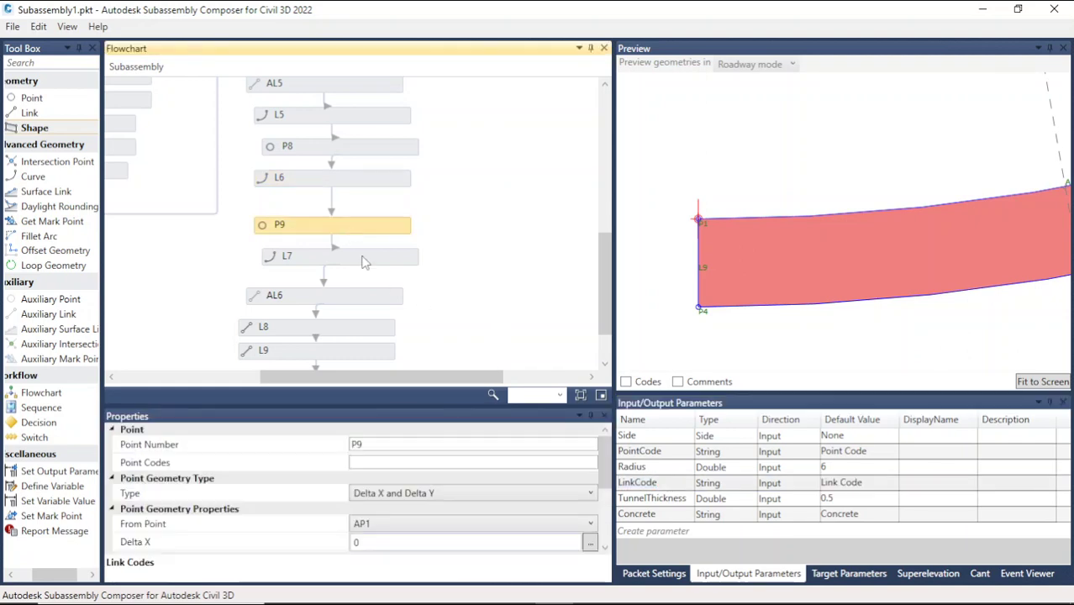
double_click(672, 454)
key("ctrl+c")
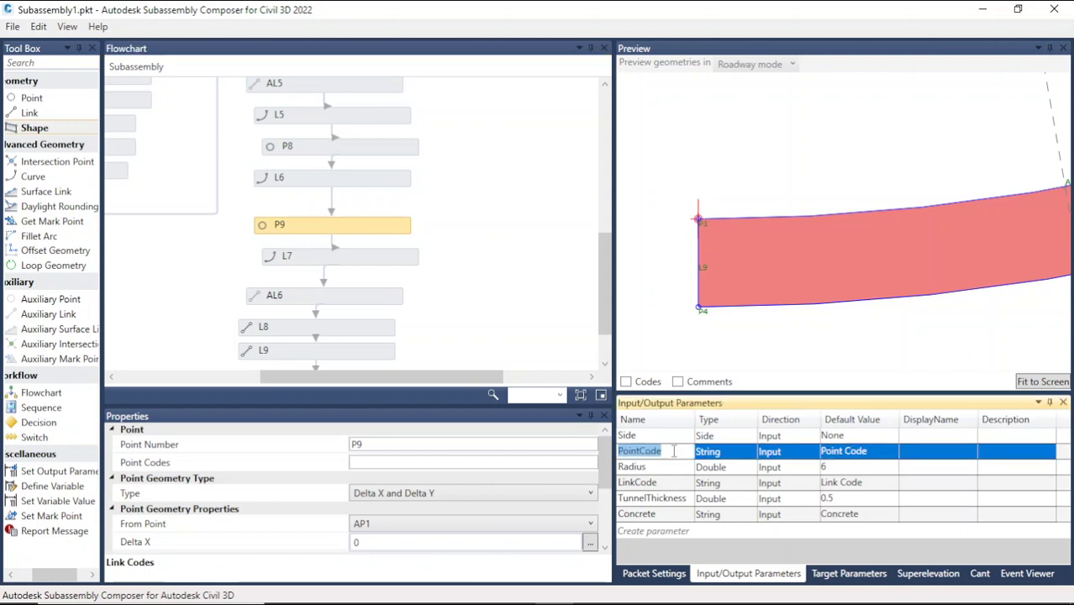
left_click(407, 463)
key("ctrl+v")
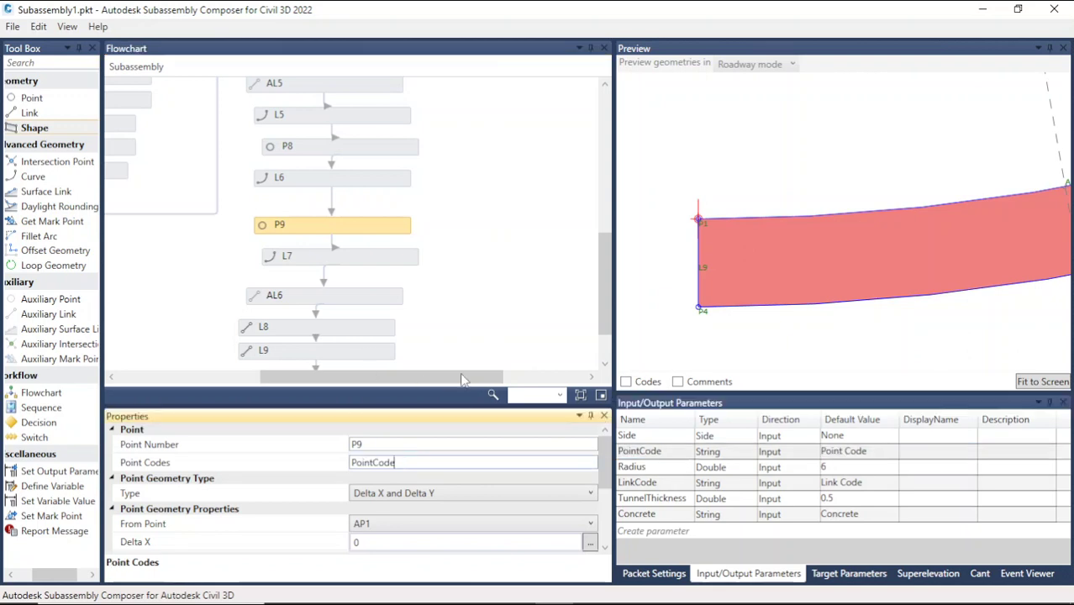
Set the link code of the general arc link L7, starting at P7, to LinkCode.
left_click(341, 257)
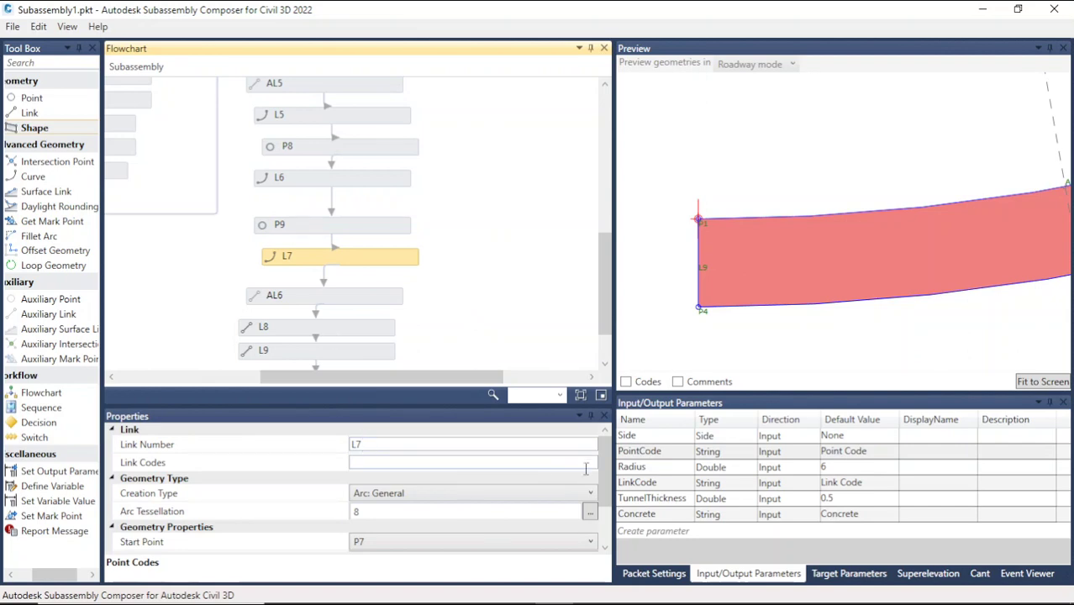
double_click(661, 482)
key("ctrl+c")
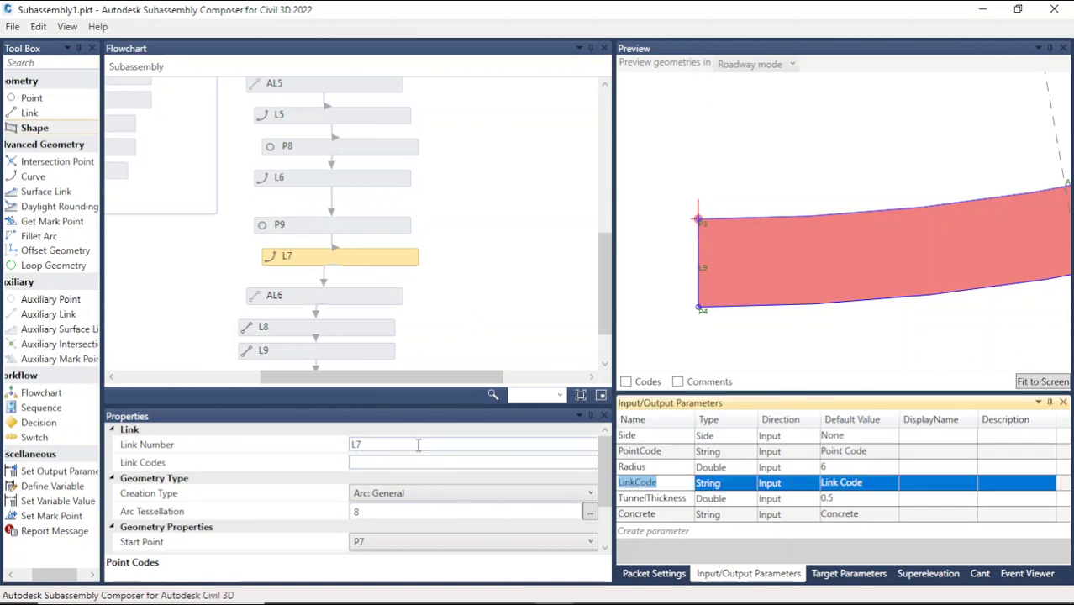
left_click(378, 462)
key("ctrl+v")
left_click(522, 304)
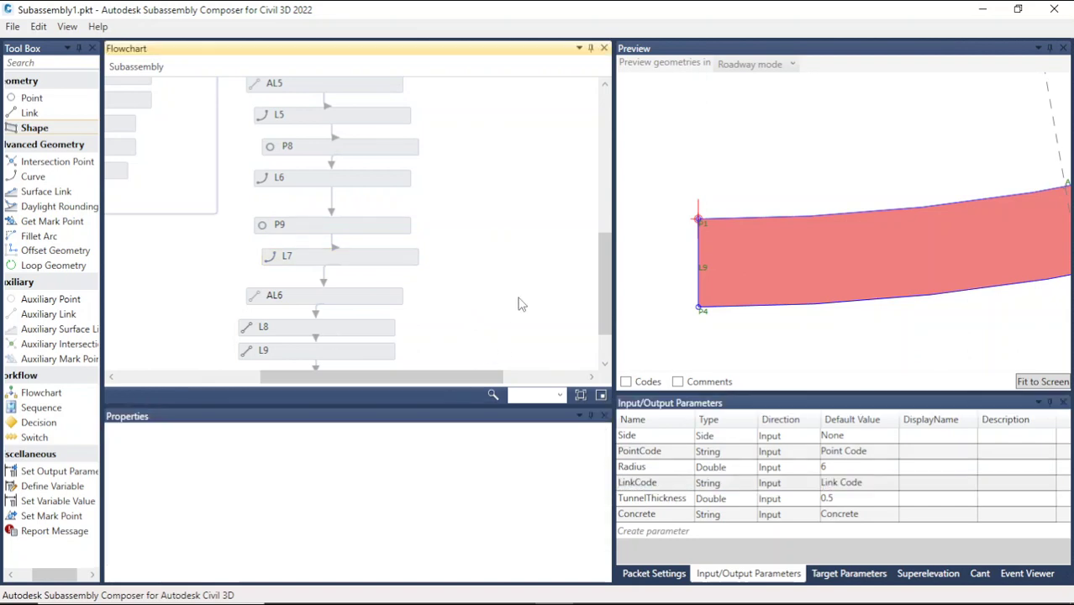
Assign the LinkCode parameter as the link code of link L8 between P8 and P9.
scroll(359, 304, "down", 2)
left_click(342, 273)
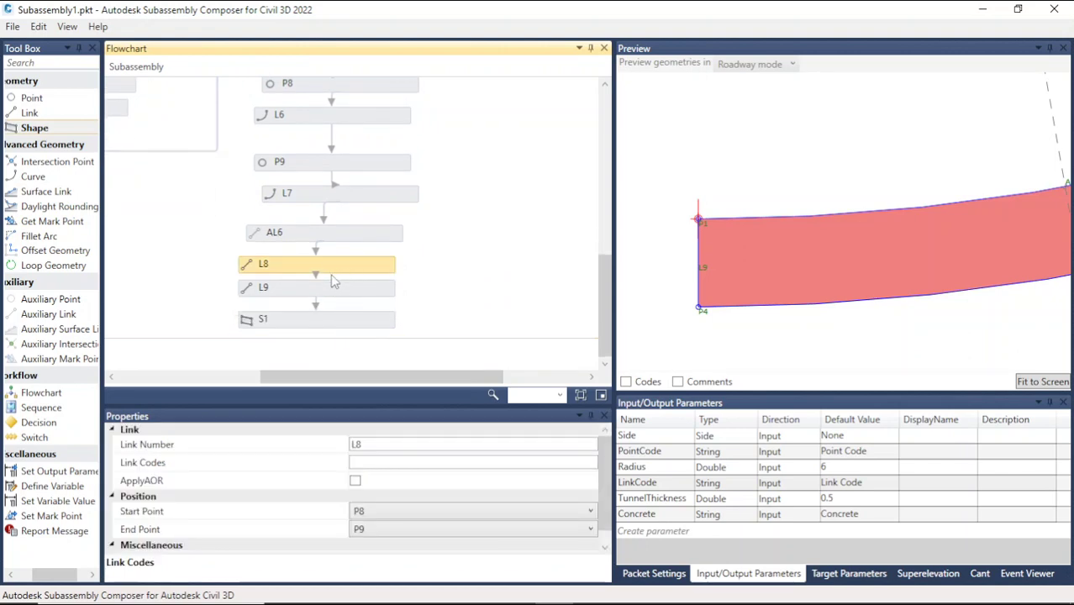
left_click(355, 233)
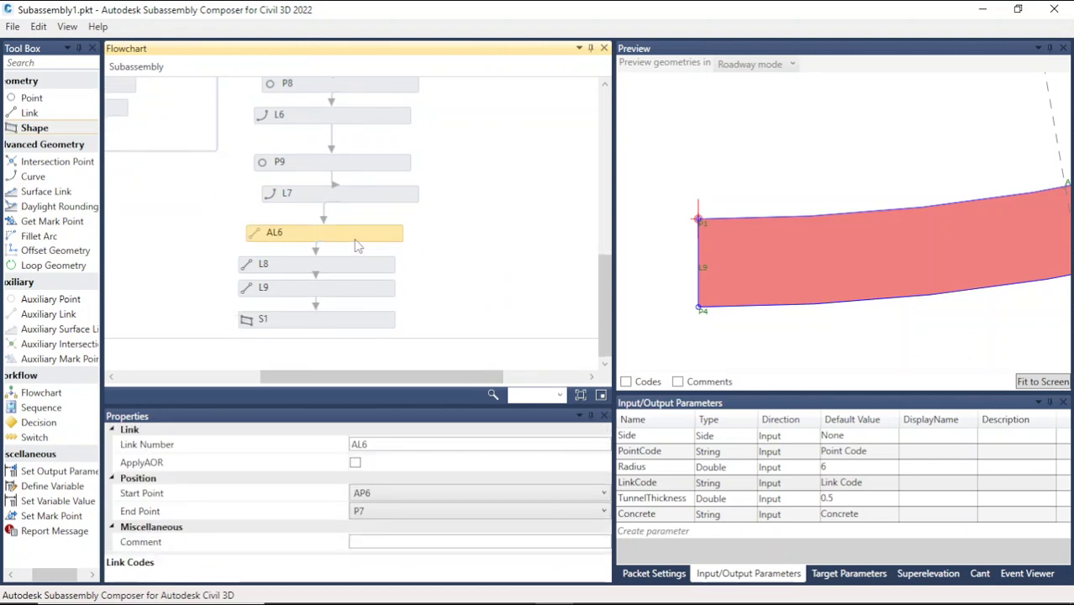
left_click(357, 269)
left_click(667, 486)
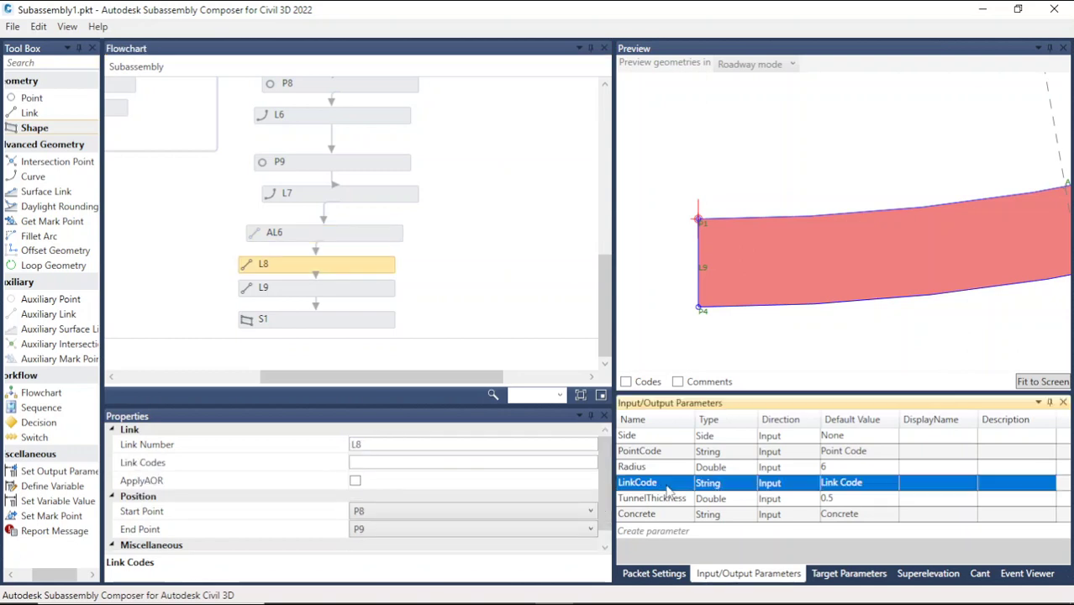
left_click(668, 485)
key("ctrl+c")
left_click(448, 463)
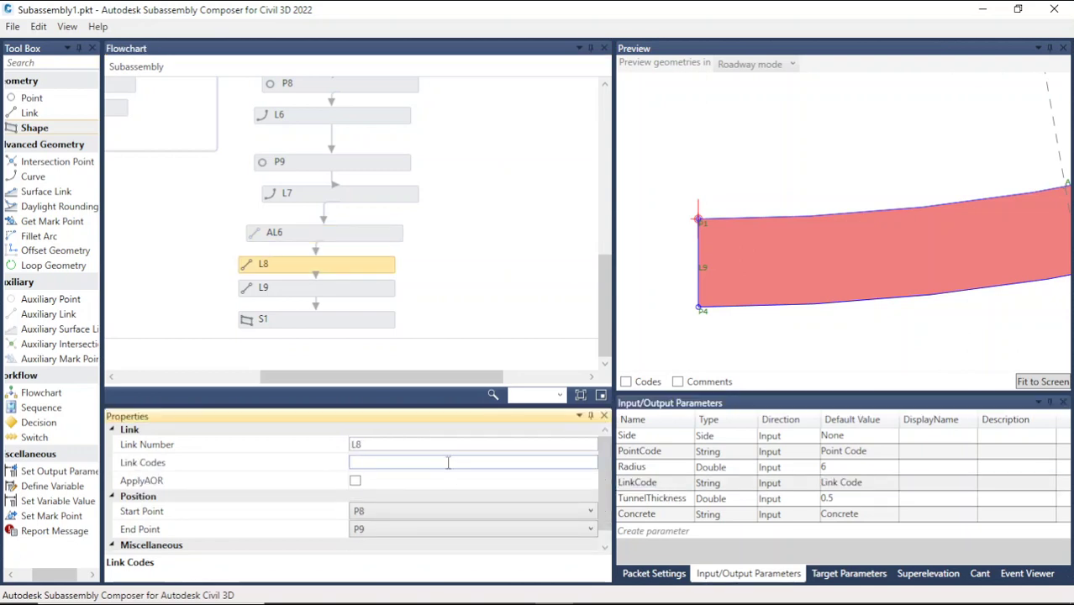
key("ctrl+v")
left_click(508, 319)
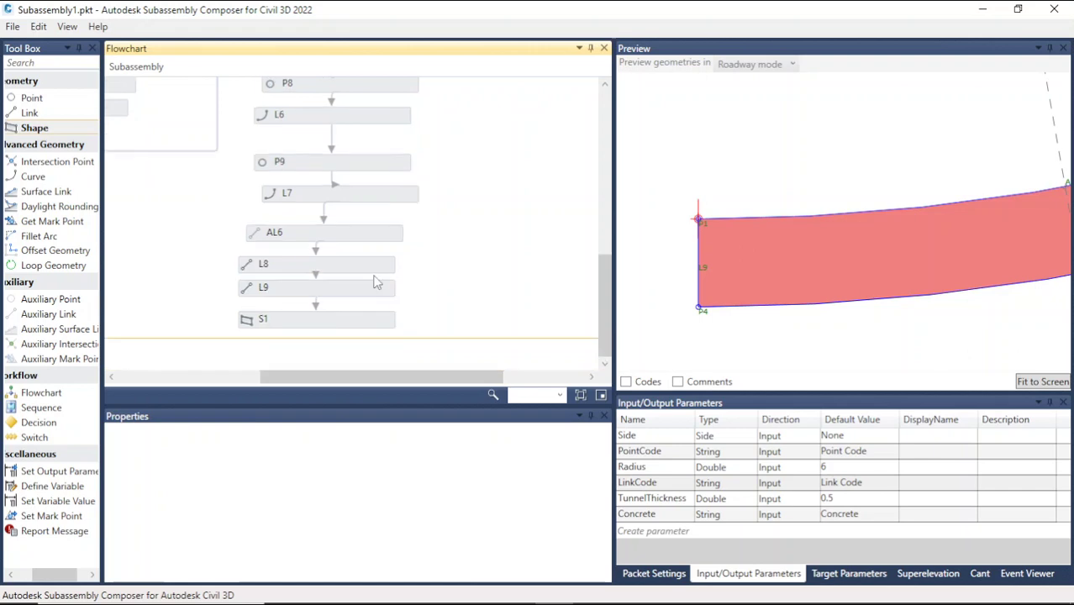
Assign the LinkCode parameter as the link code of link L9 between P1 and P4.
left_click(370, 266)
left_click(366, 290)
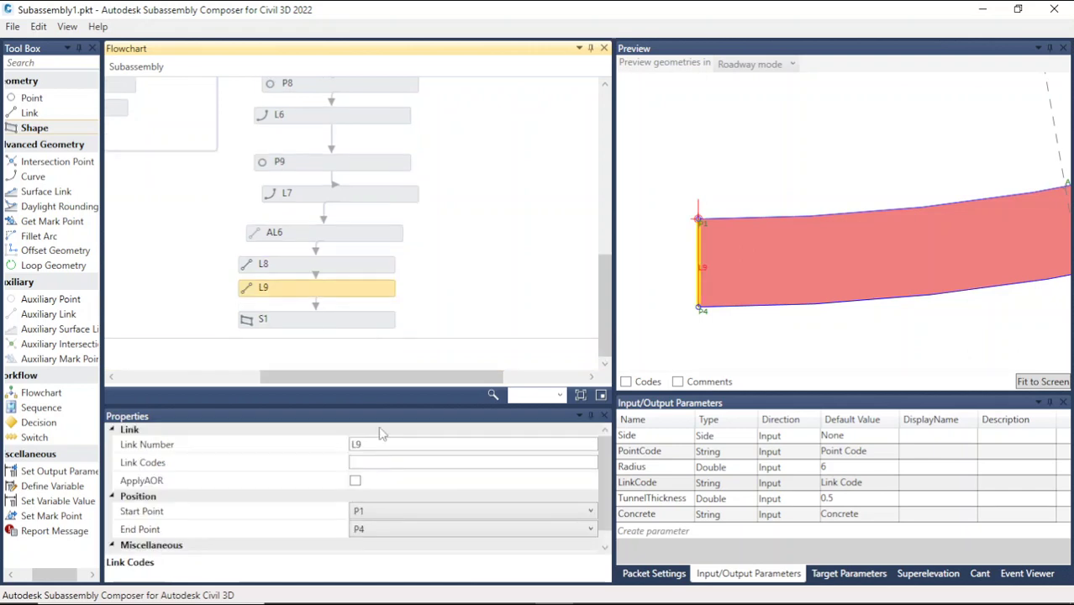
left_click(677, 453)
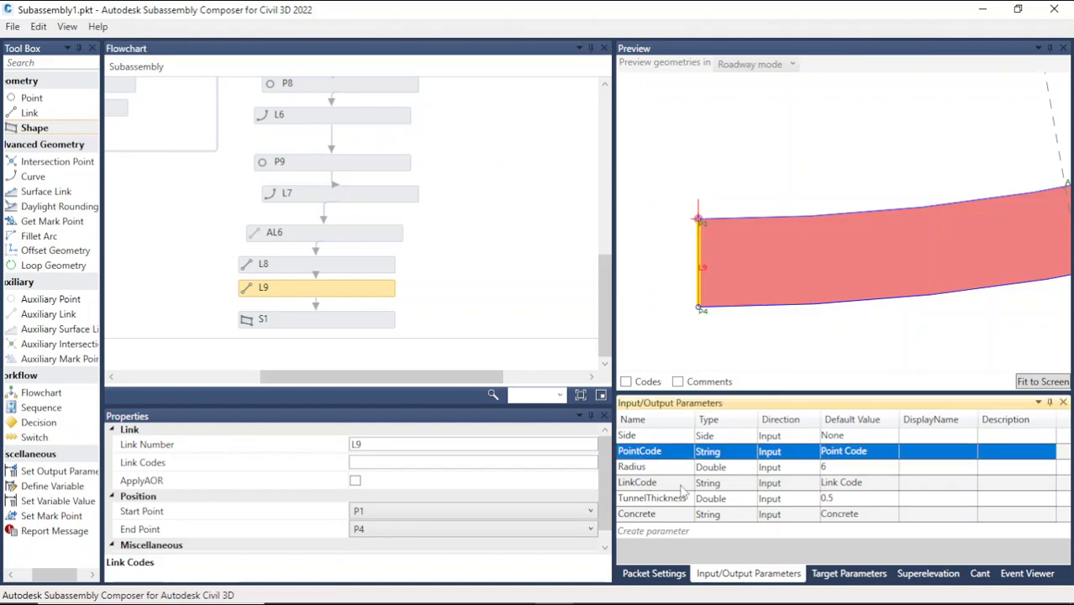
left_click(677, 484)
left_click(449, 461)
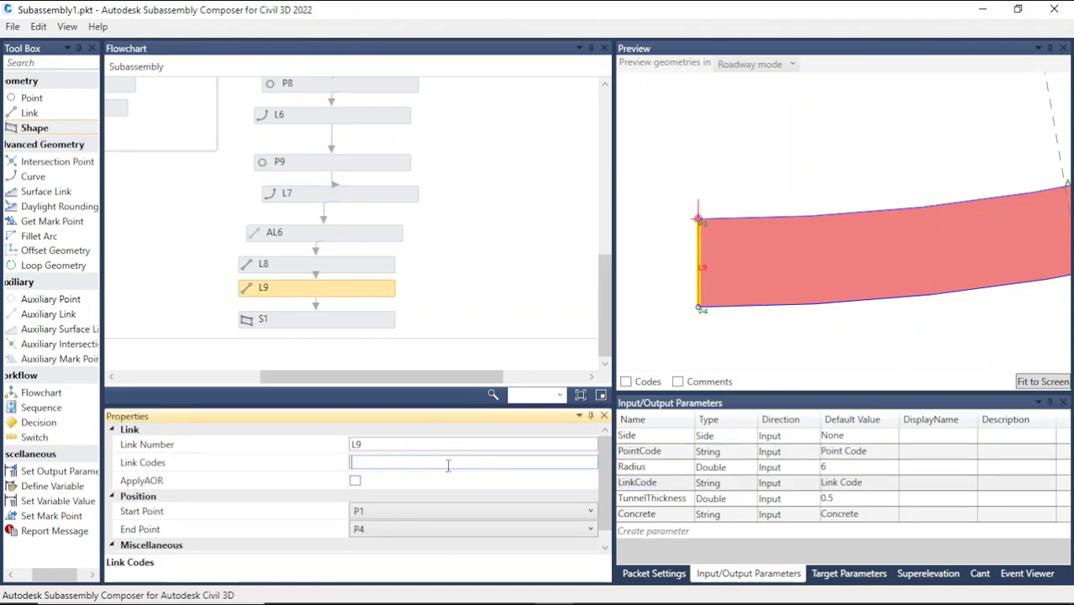
type("LinkCode")
left_click(541, 294)
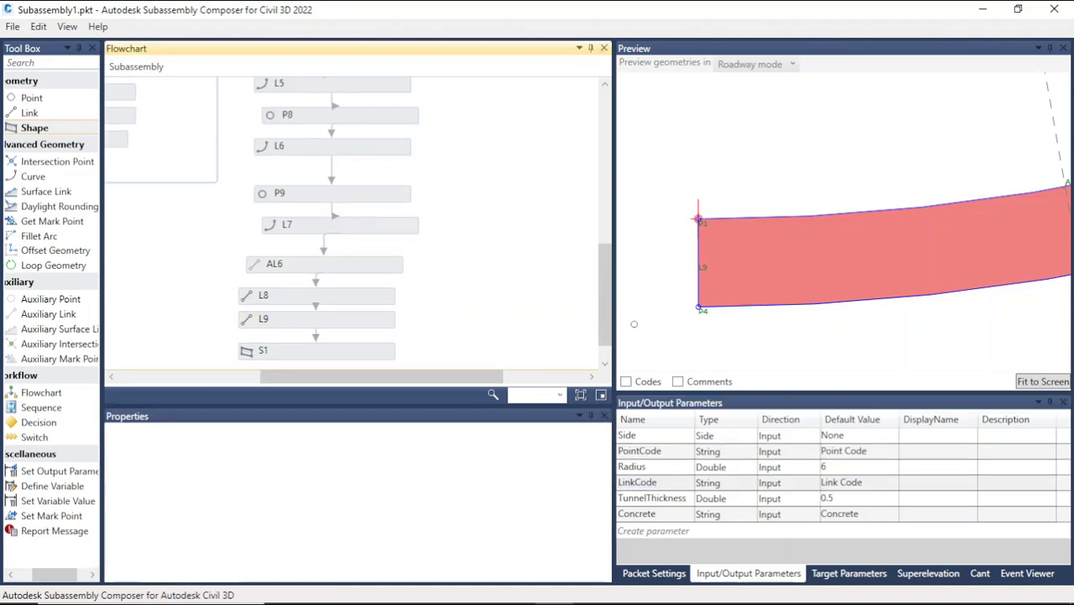
Display the codes in the preview and examine the point and link code labels along the lining from P1 to P5.
left_click(637, 383)
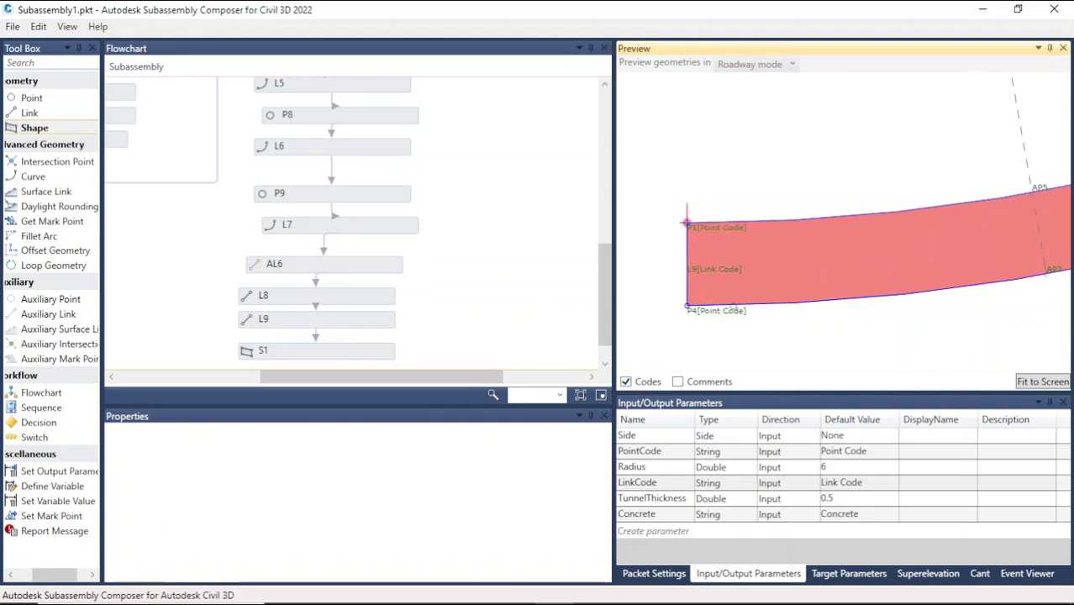
scroll(733, 308, "up", 4)
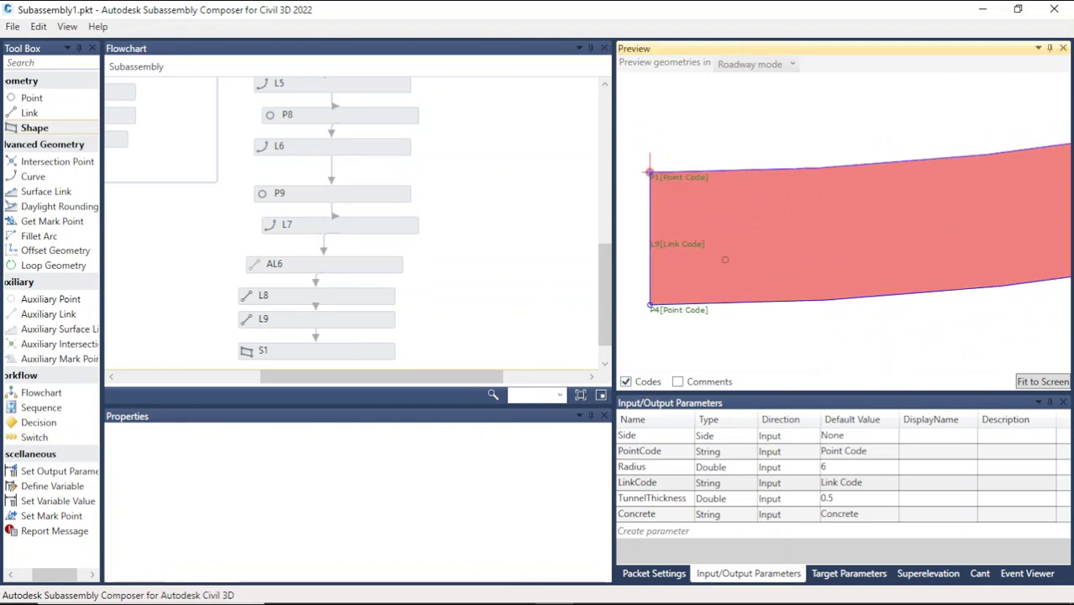
scroll(672, 272, "down", 10)
scroll(889, 224, "up", 4)
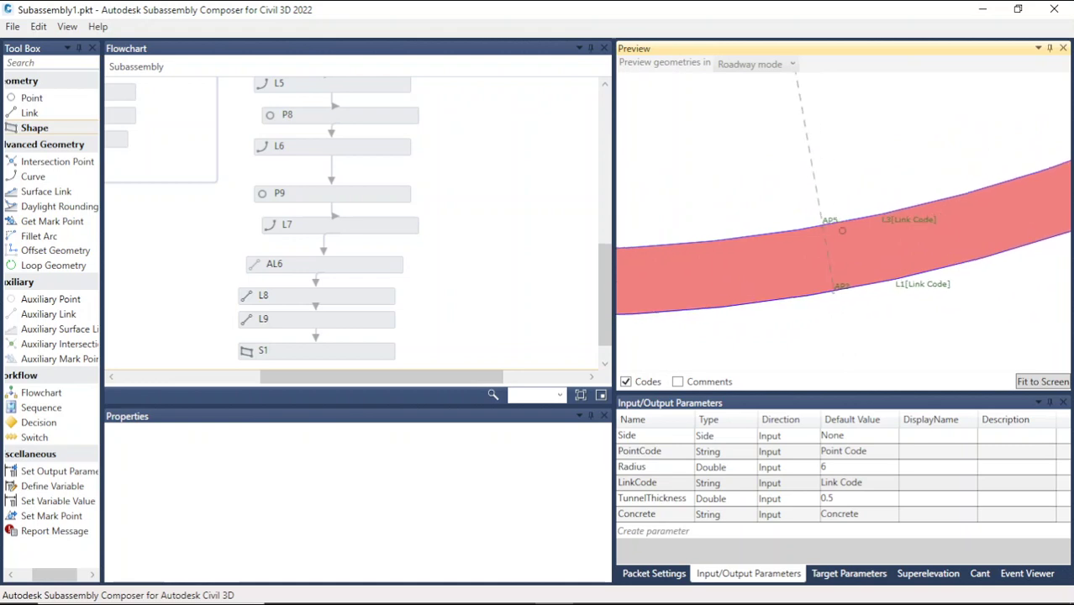
scroll(775, 244, "down", 5)
scroll(1012, 197, "up", 4)
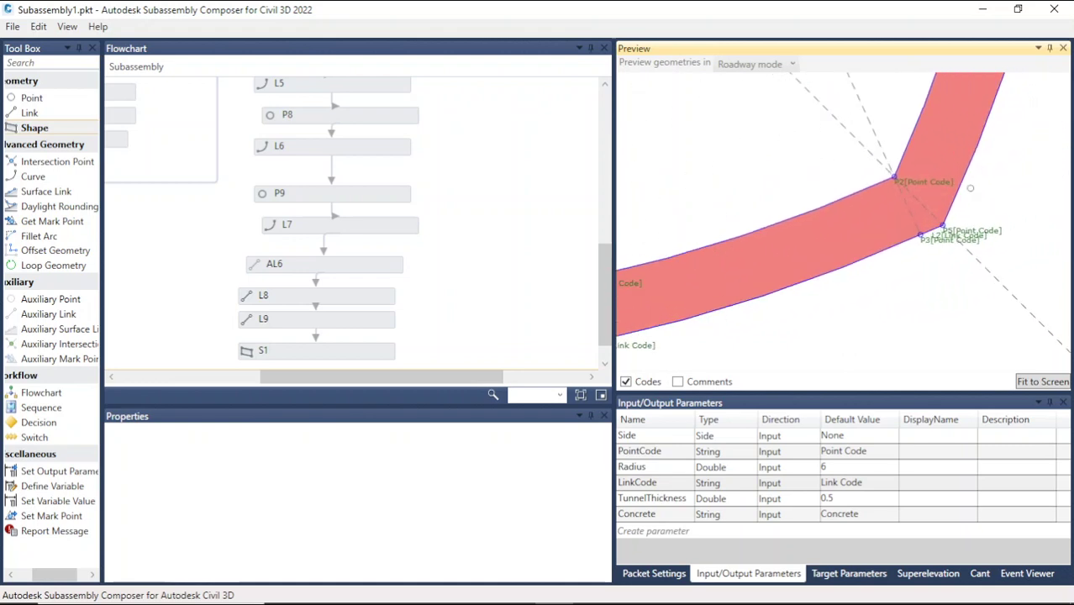
scroll(970, 188, "up", 5)
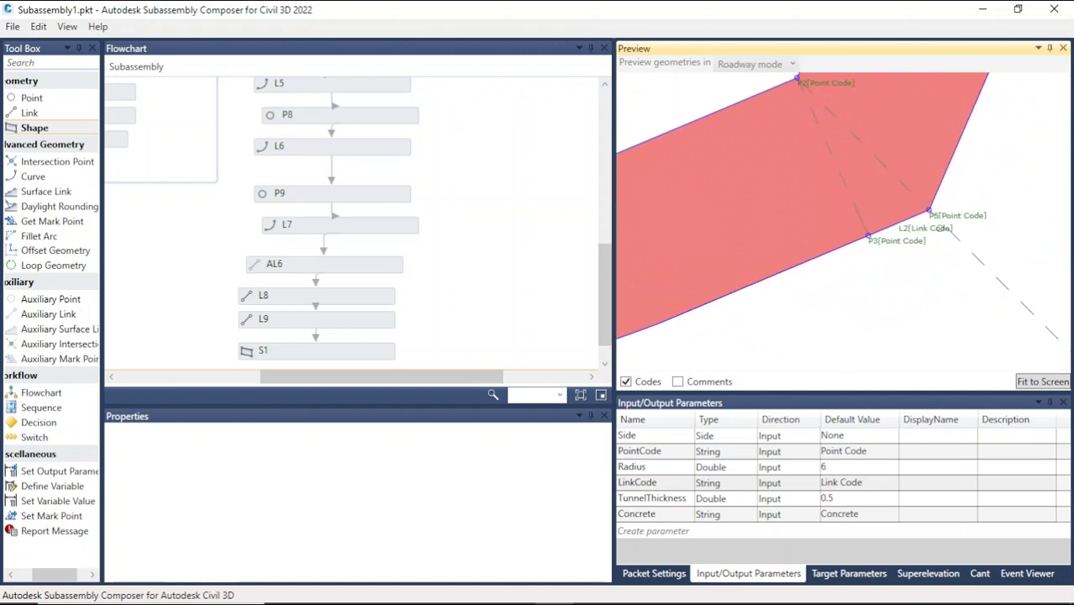
Add an input parameter named P1 below LinkCode and set its type to String.
scroll(950, 224, "up", 4)
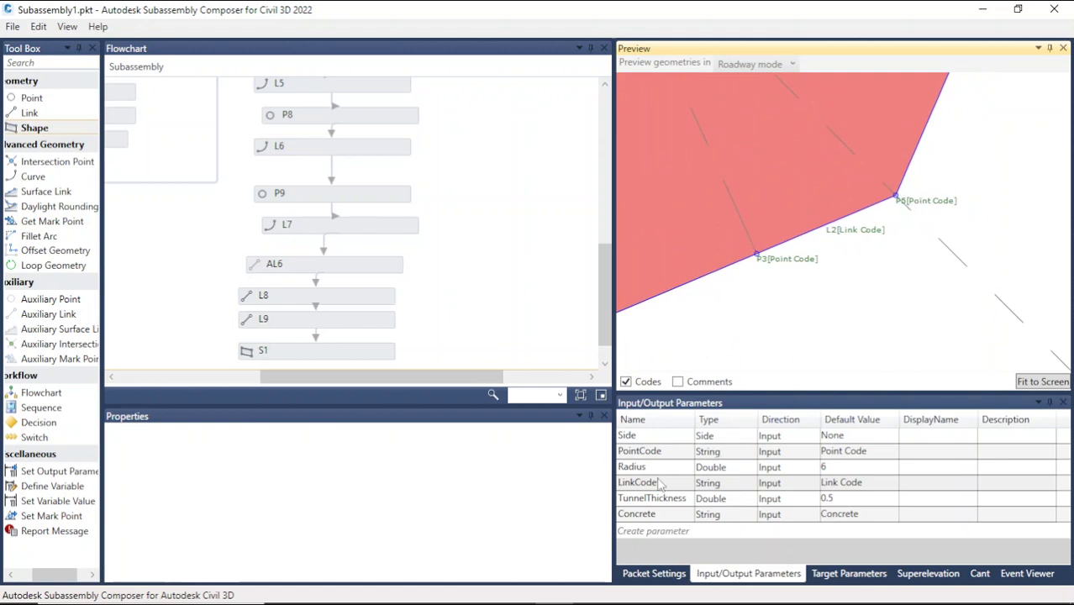
left_click(662, 530)
left_click(682, 501)
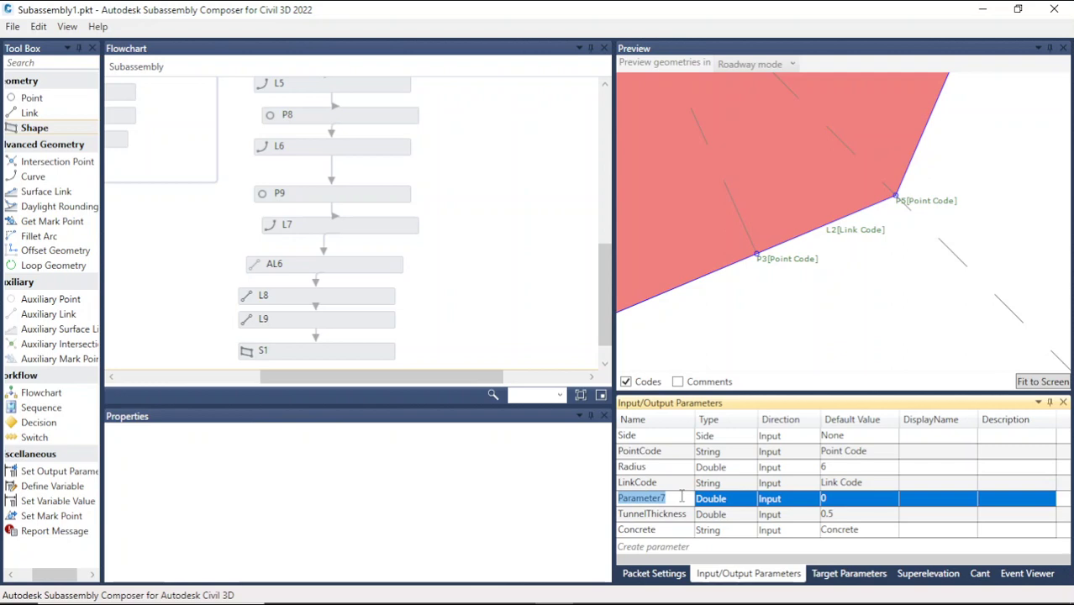
type("P1")
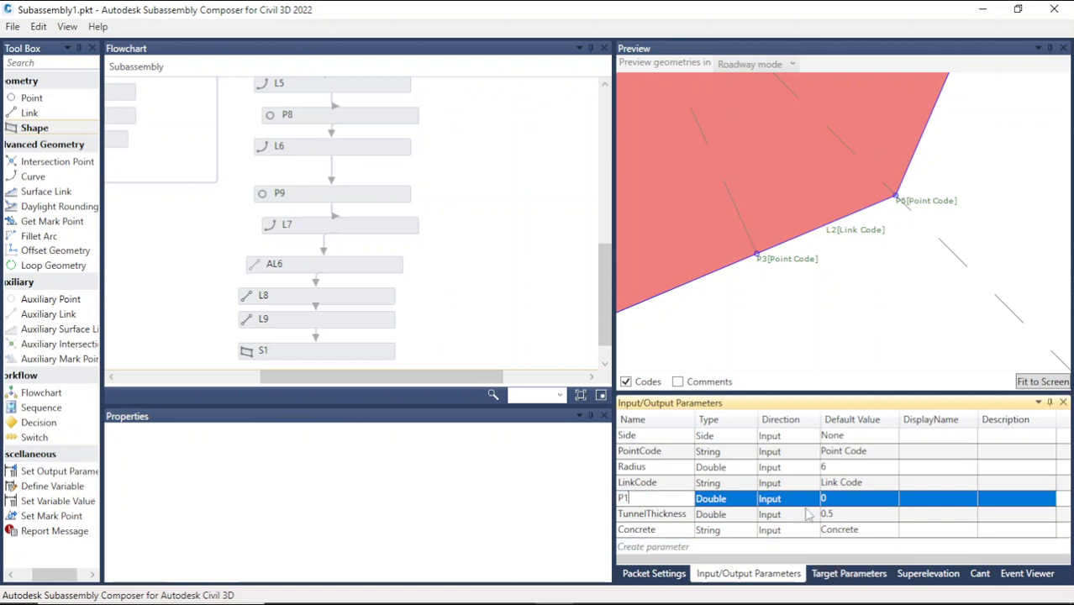
left_click(727, 503)
left_click(727, 503)
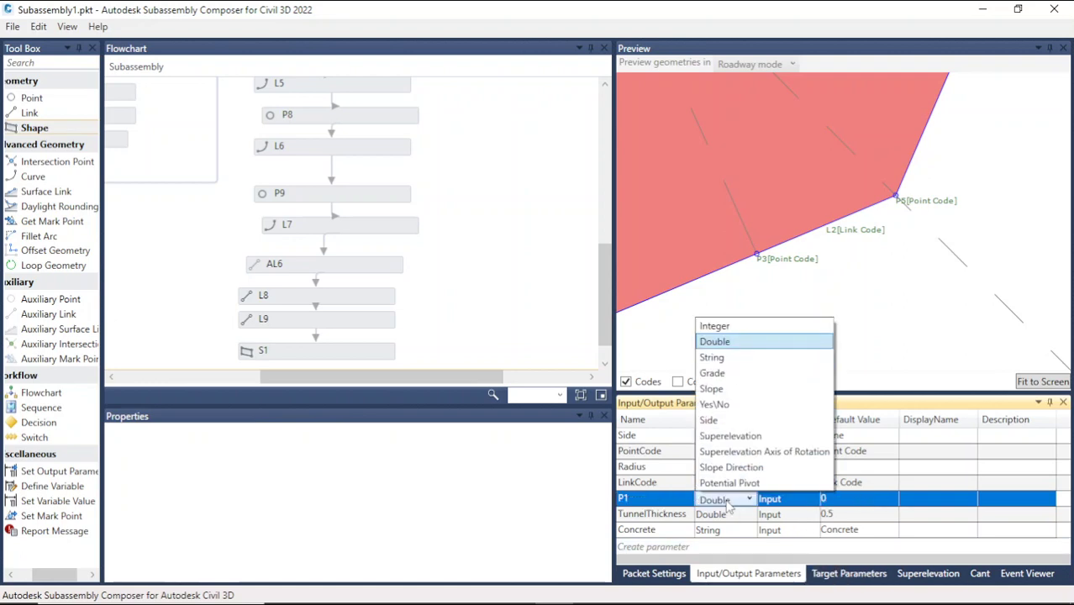
left_click(739, 357)
Set the default value of the P1 parameter to Mark Point.
left_click(866, 484)
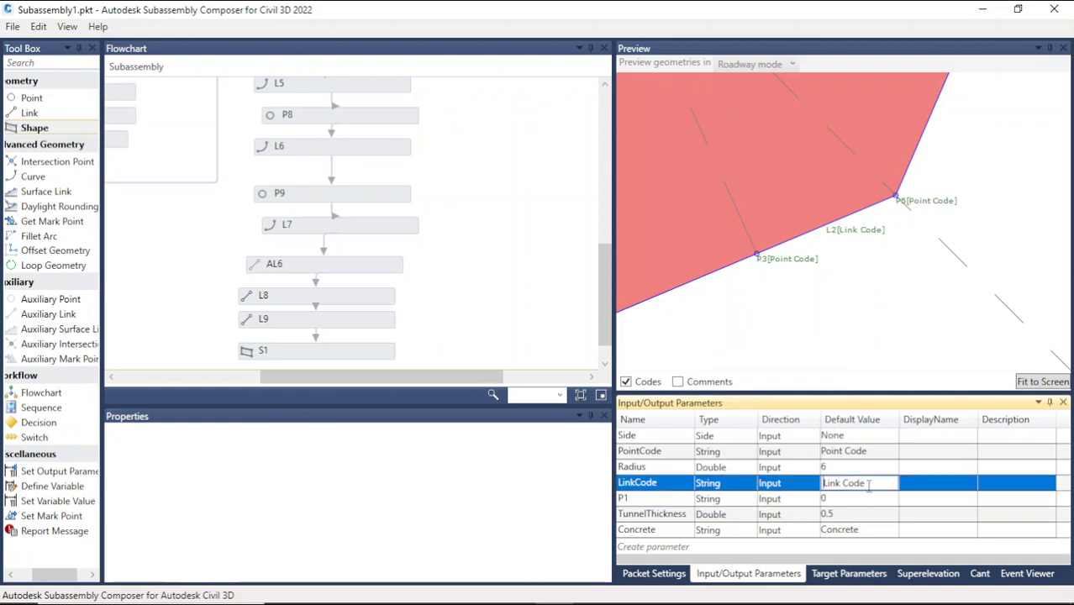
double_click(866, 484)
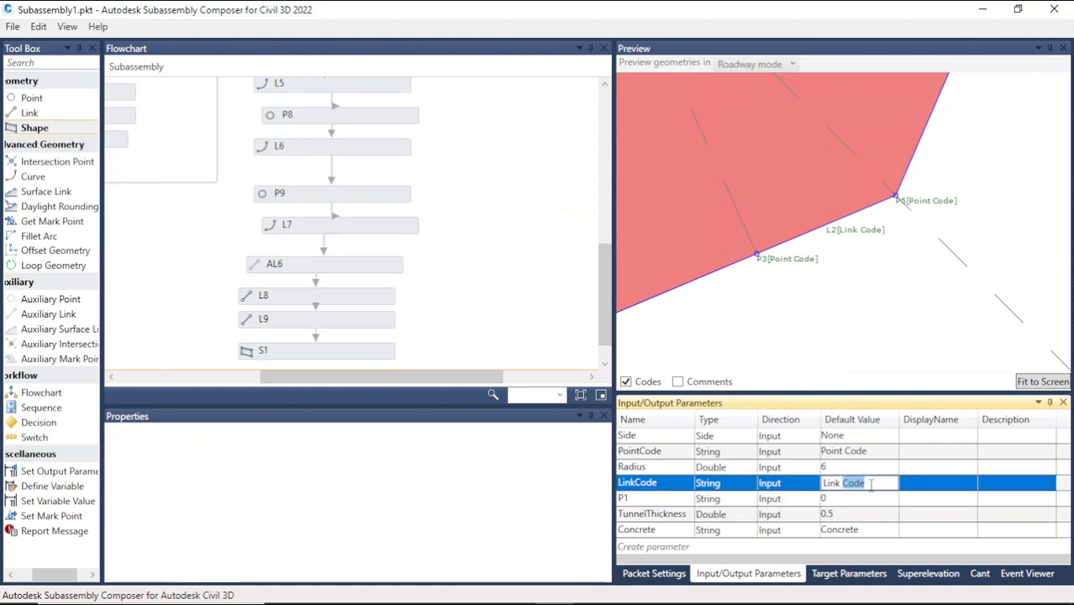
left_click(786, 505)
left_click(843, 500)
double_click(852, 499)
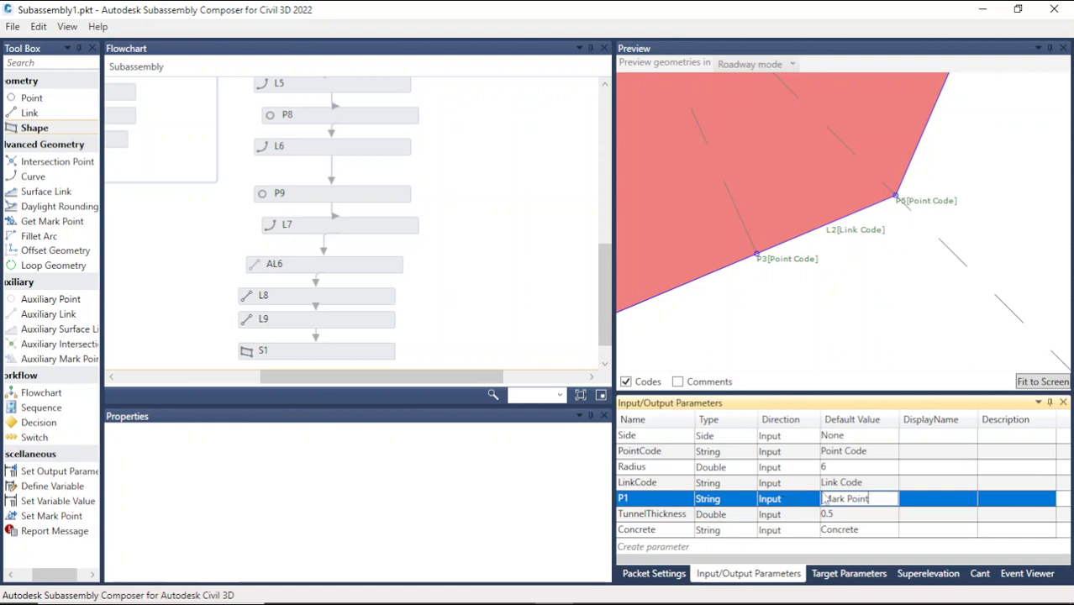
left_click(811, 501)
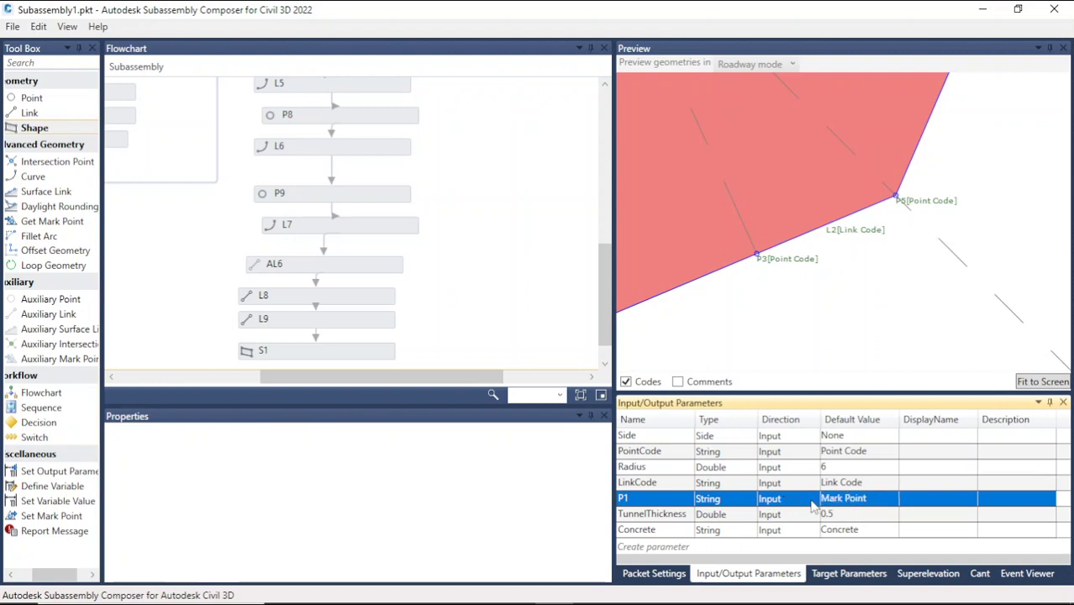
double_click(652, 499)
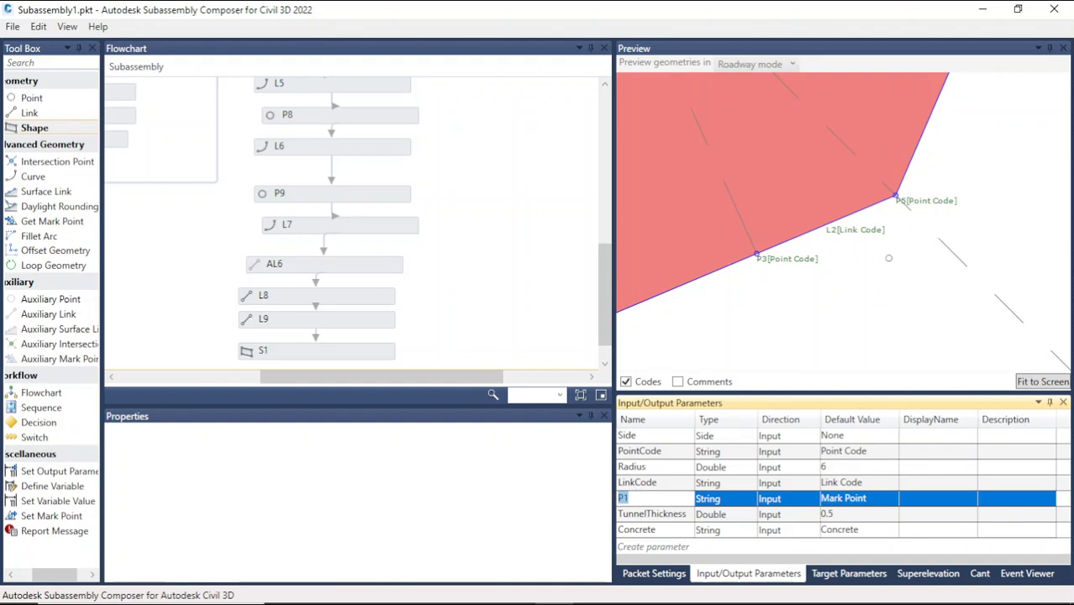
left_click(757, 254)
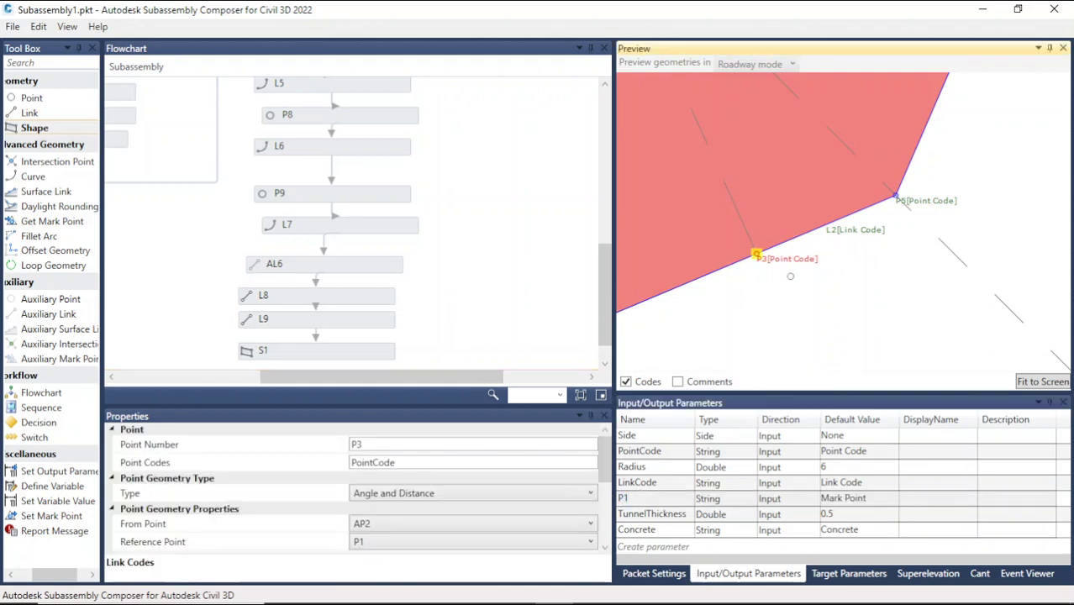
double_click(651, 499)
type("LinkCode")
left_click(421, 465)
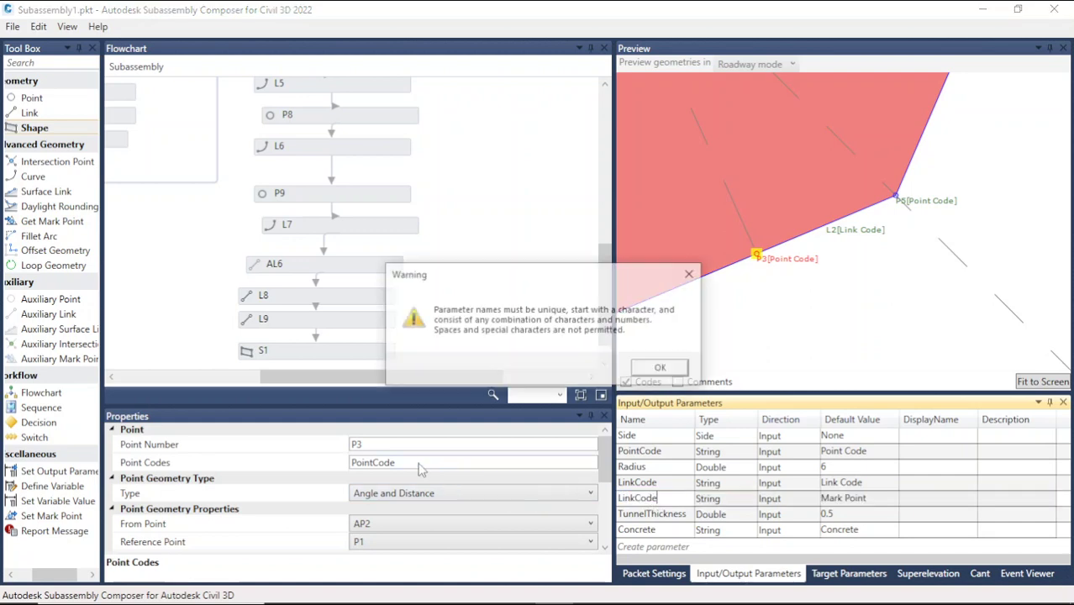
left_click(691, 274)
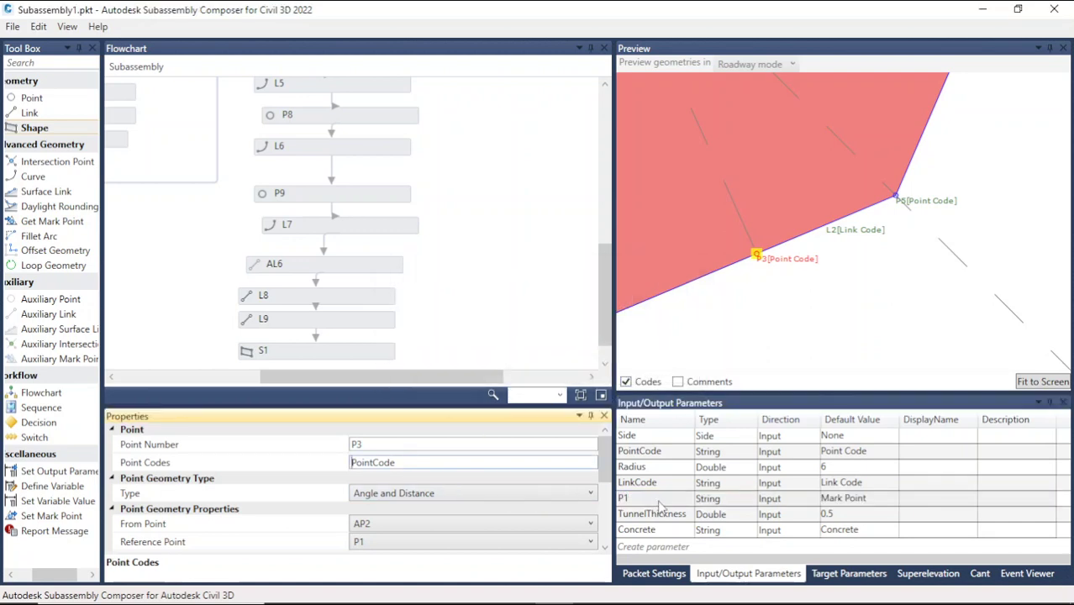
Assign the P1 parameter as the point code of point P3.
left_click(656, 501)
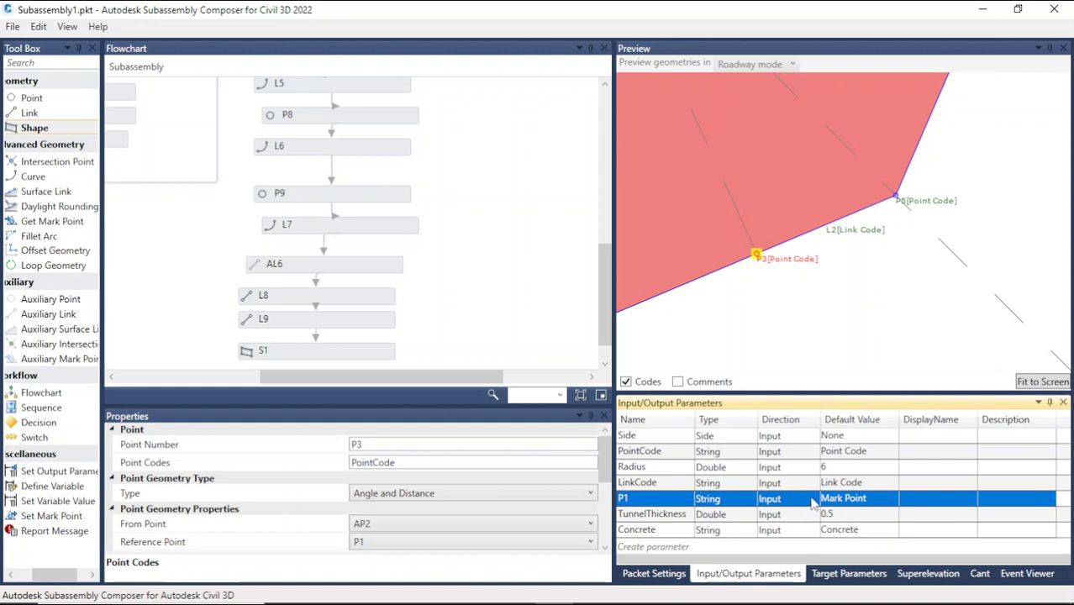
left_click(649, 499)
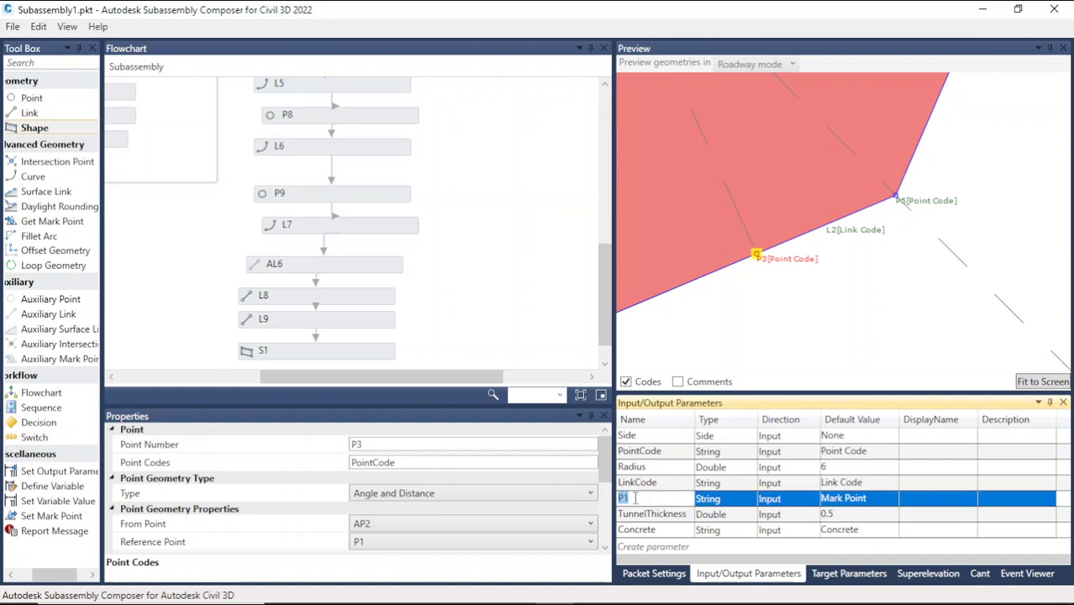
left_click(407, 462)
double_click(406, 461)
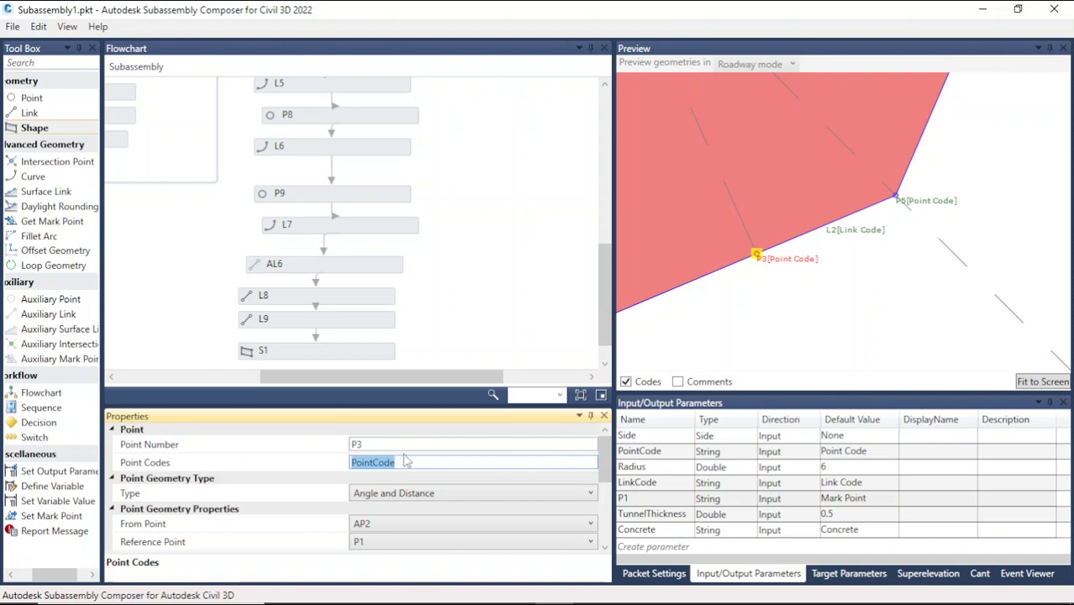
type("P1")
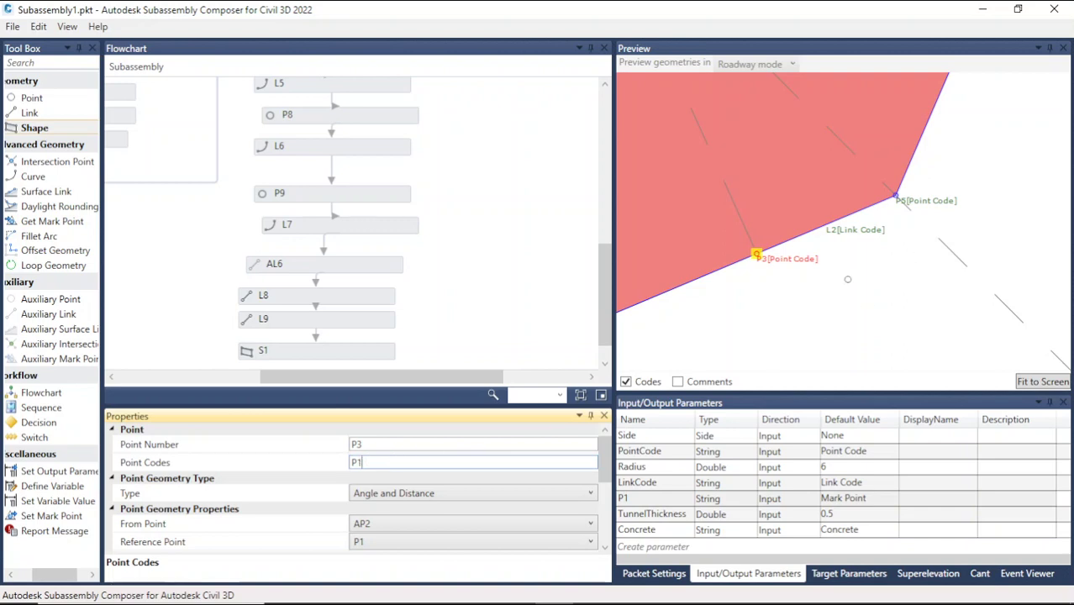
left_click(815, 288)
Set the point code of point P3 back to the PointCode parameter.
scroll(903, 337, "down", 5)
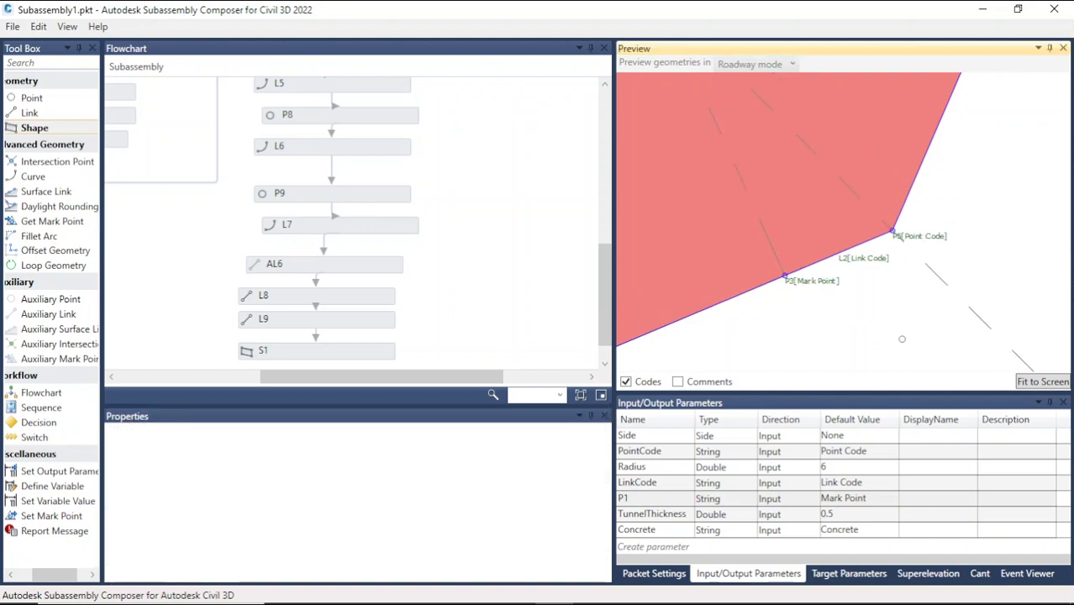
scroll(903, 309, "down", 4)
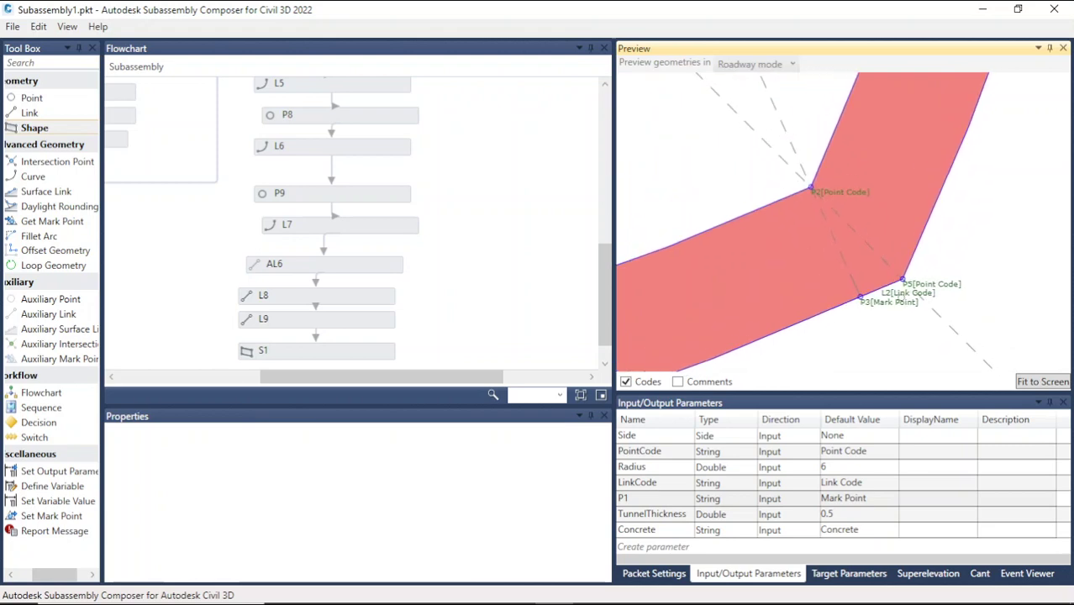
scroll(919, 294, "up", 5)
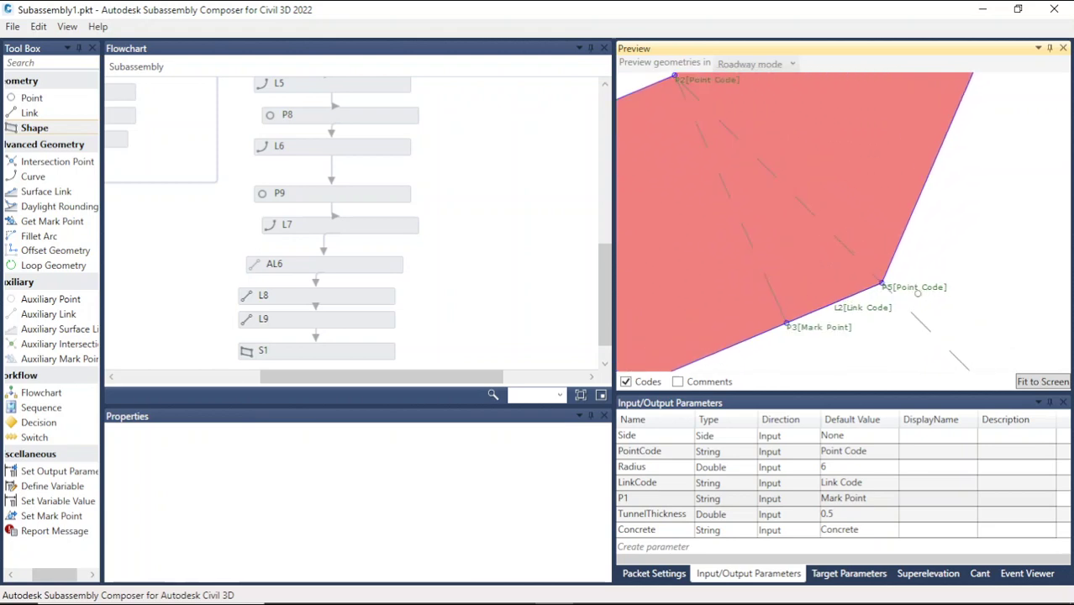
left_click(787, 324)
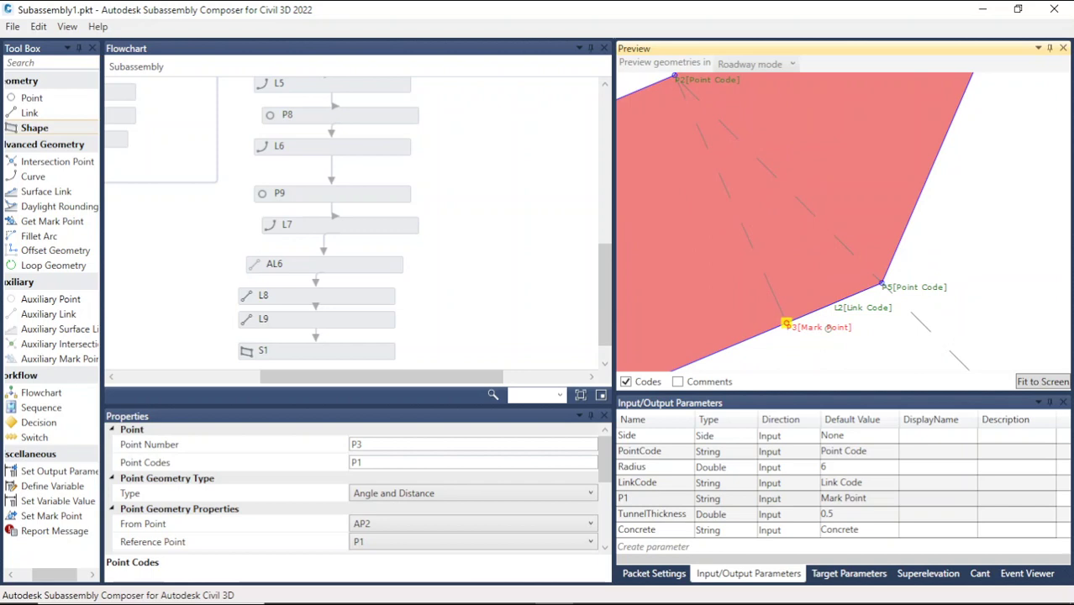
double_click(670, 452)
key("ctrl+c")
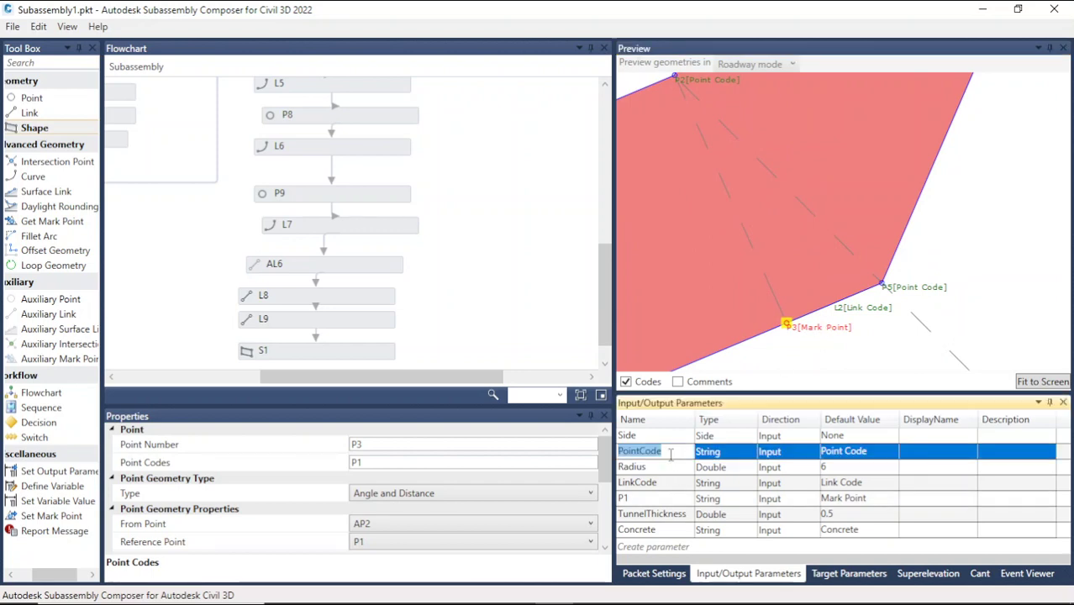
left_click(399, 467)
key("ctrl+v")
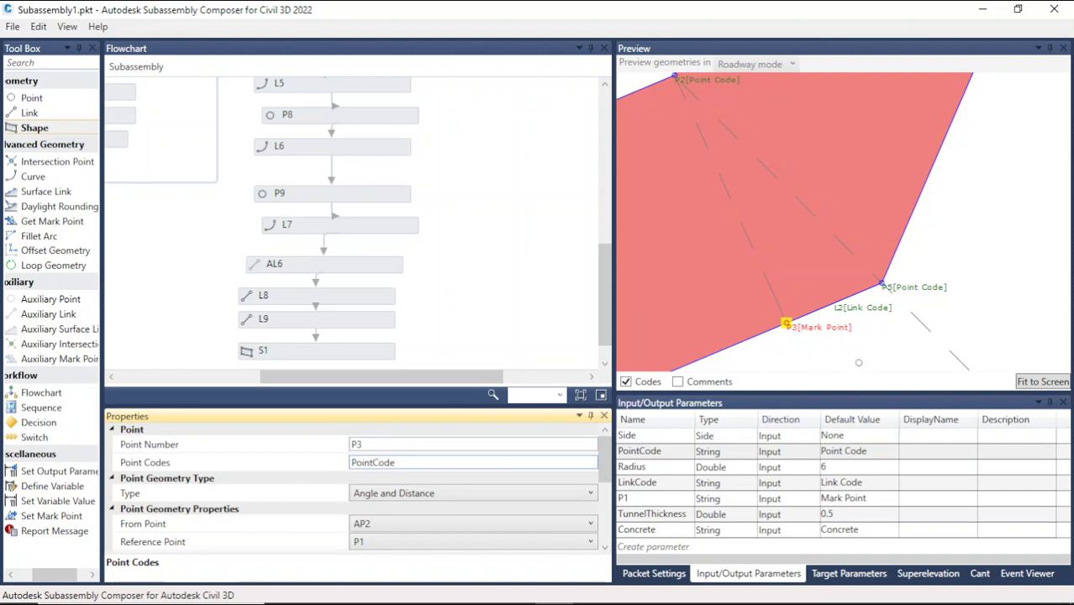
left_click(857, 356)
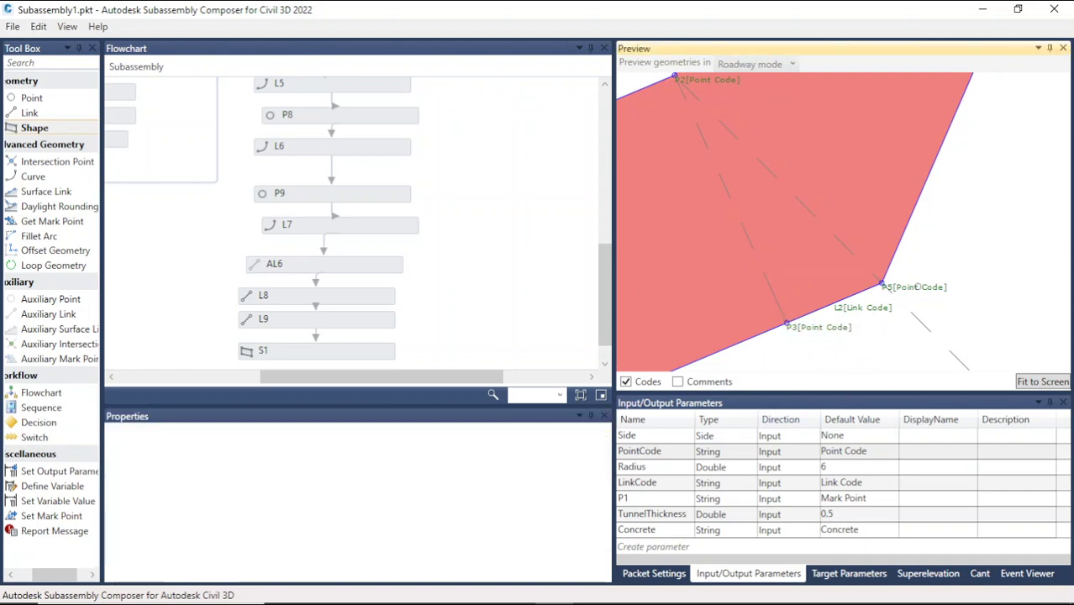
Replace the point code of point P5, at the outer corner of the lining, with the P1 parameter.
left_click(916, 287)
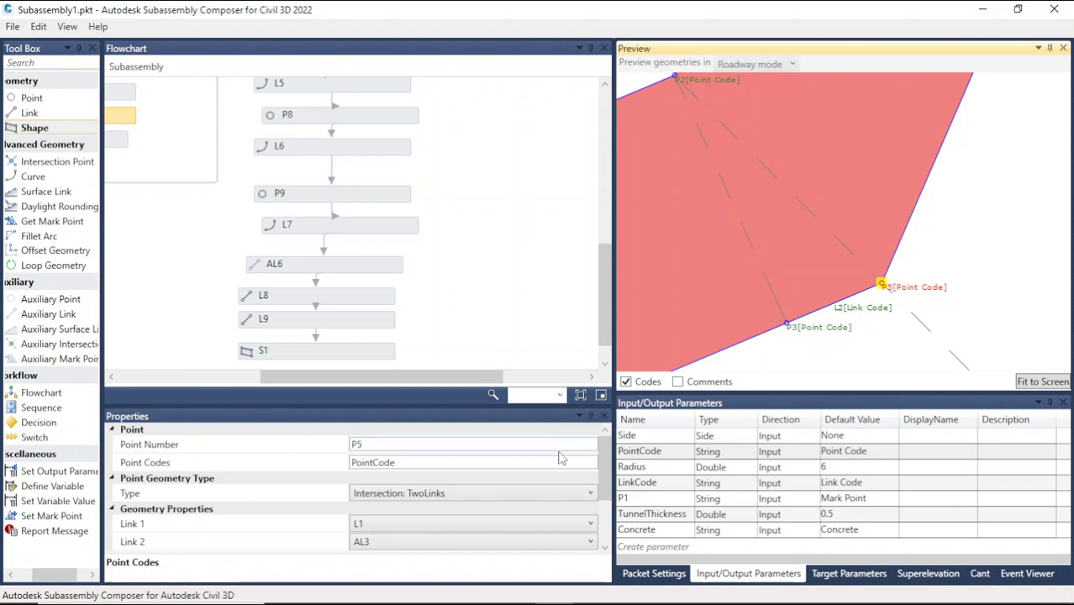
double_click(661, 498)
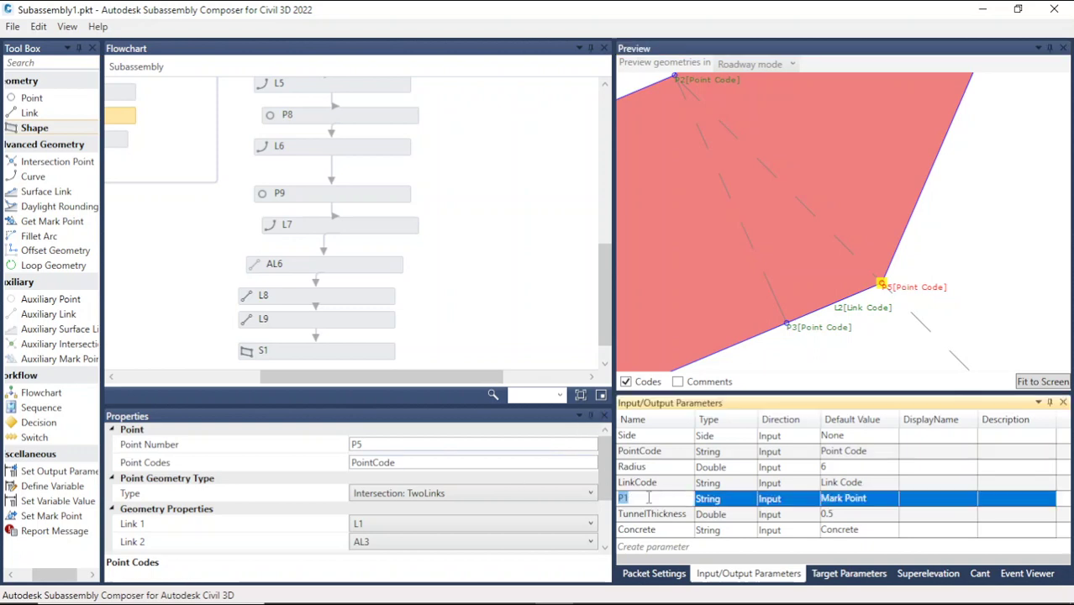
left_click(406, 462)
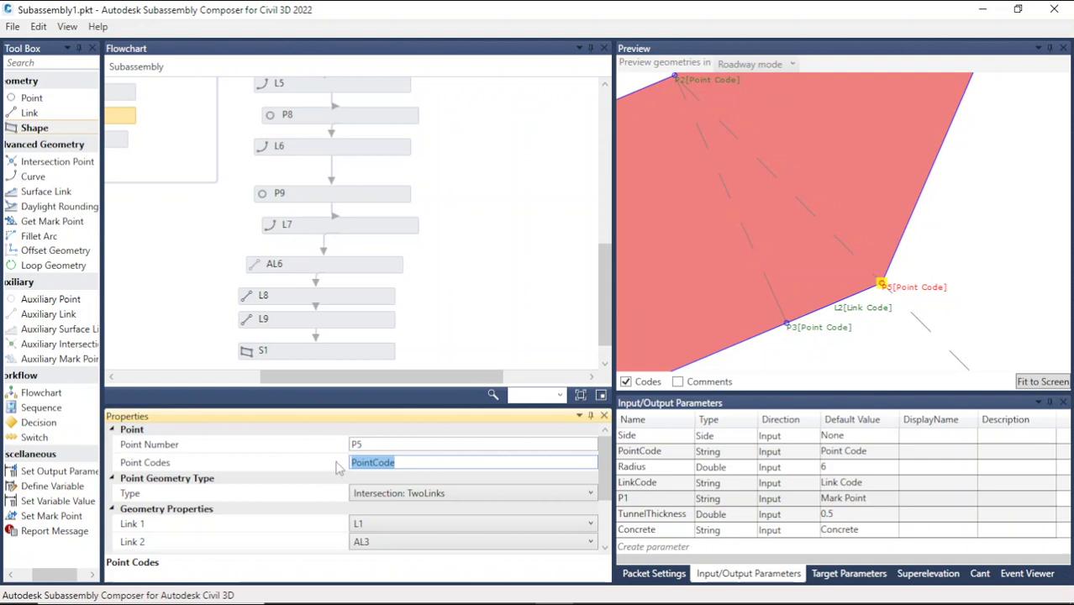
type("P1")
left_click(871, 371)
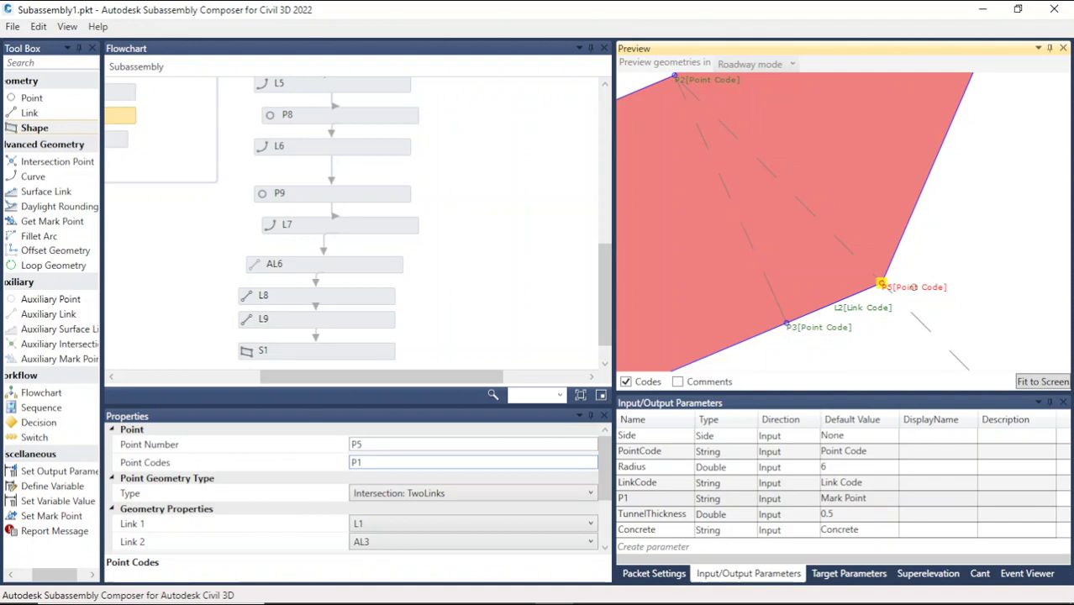
left_click(945, 260)
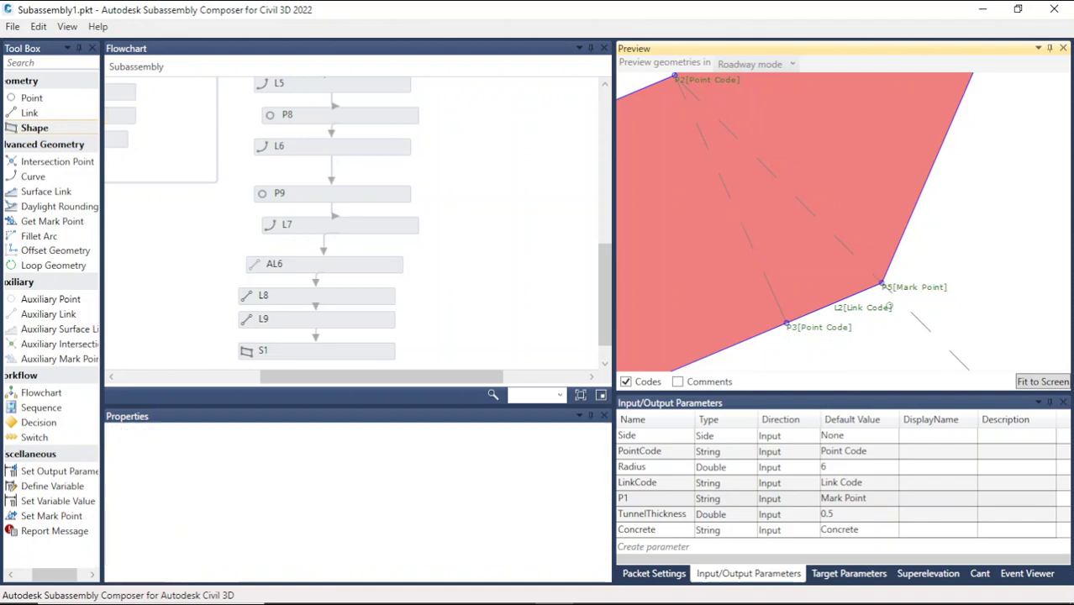
Assign the P1 parameter as the point code of point P4, directly below the origin point.
scroll(942, 252, "down", 10)
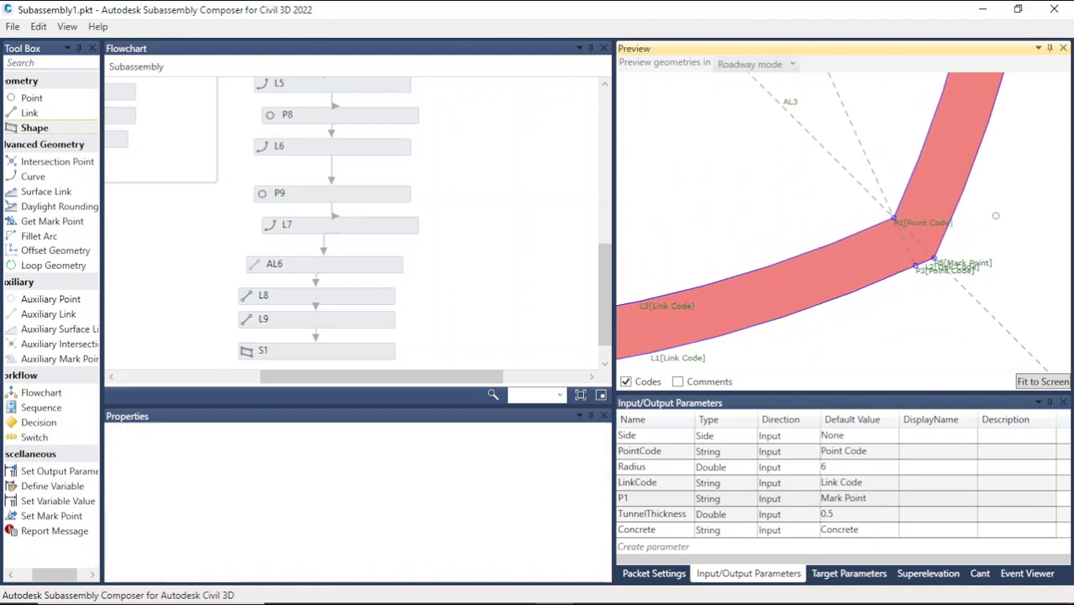
scroll(841, 277, "down", 3)
scroll(705, 309, "up", 5)
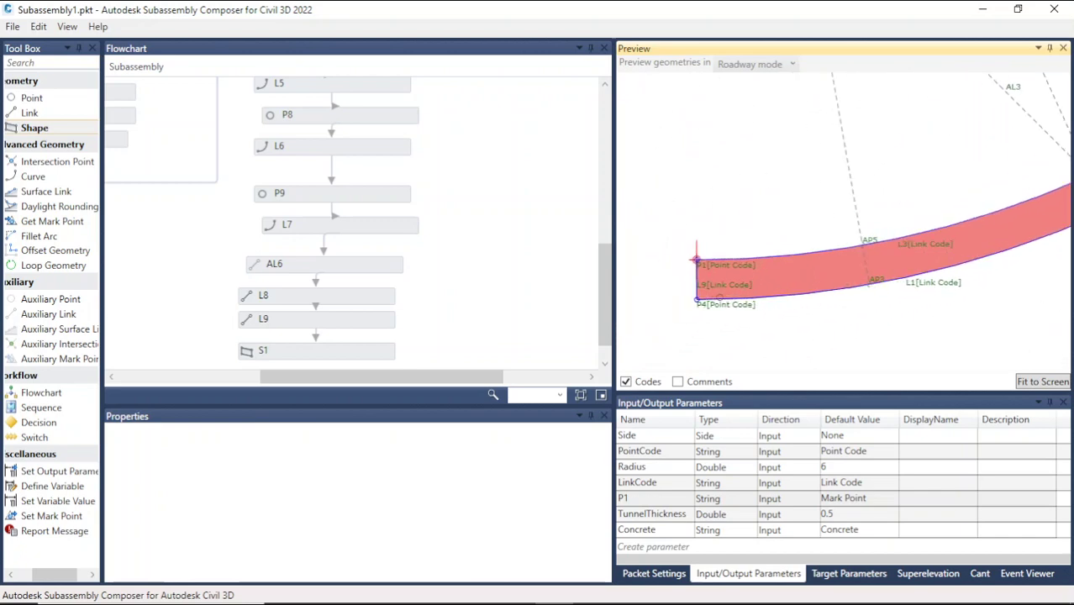
scroll(705, 309, "up", 4)
left_click(710, 309)
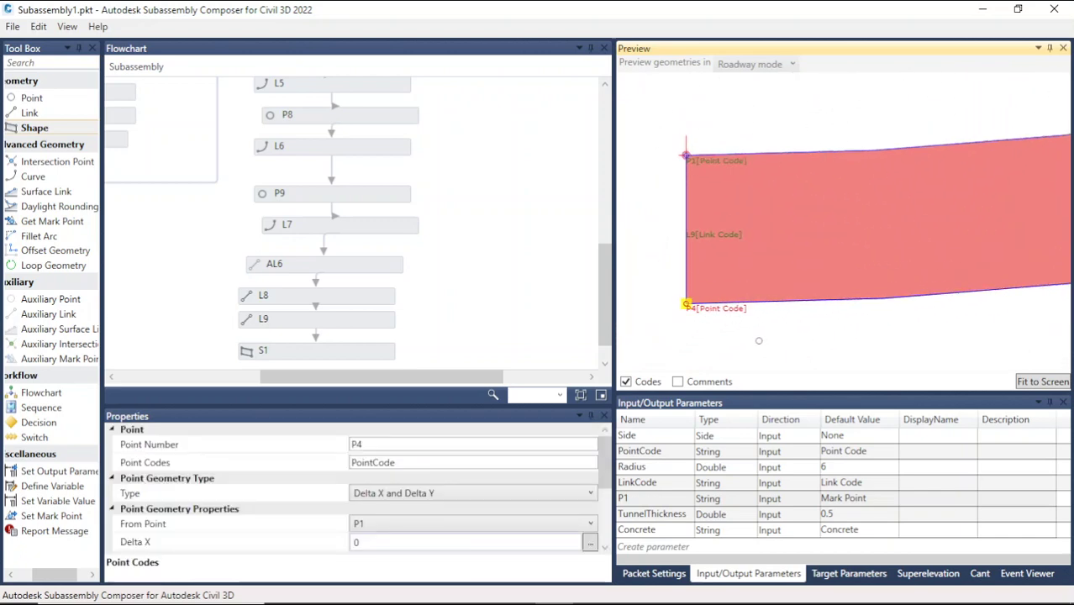
left_click(435, 463)
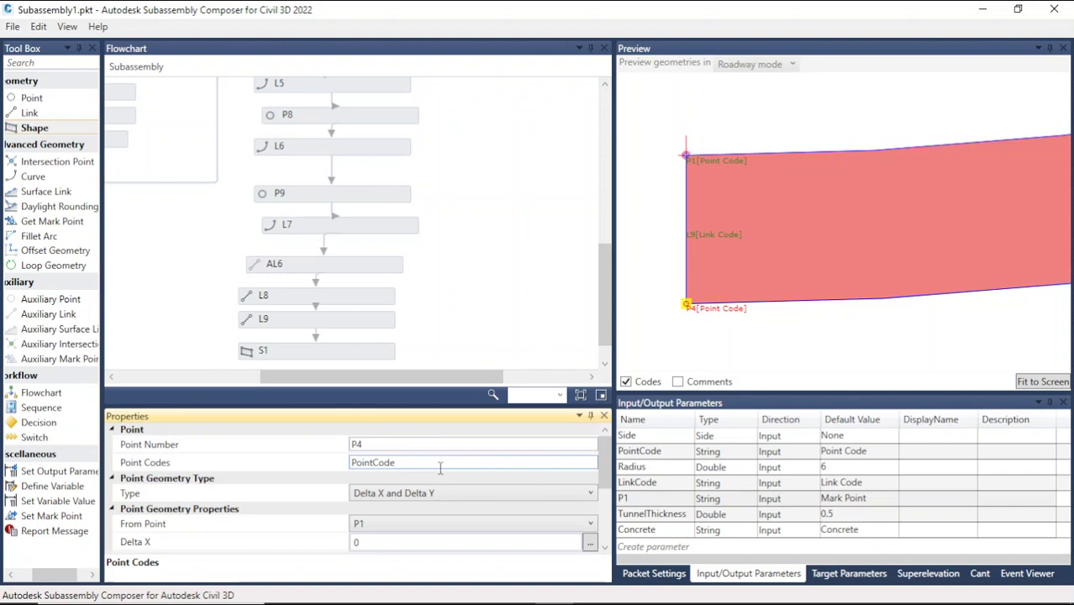
left_click_drag(427, 464, 318, 462)
type("P1")
left_click(790, 350)
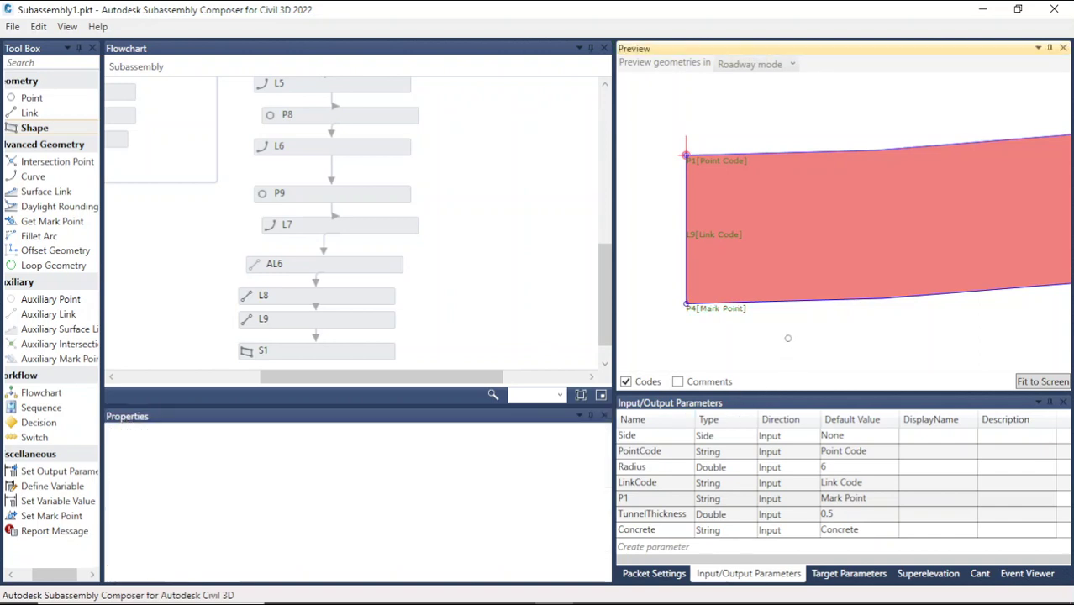
scroll(685, 279, "down", 5)
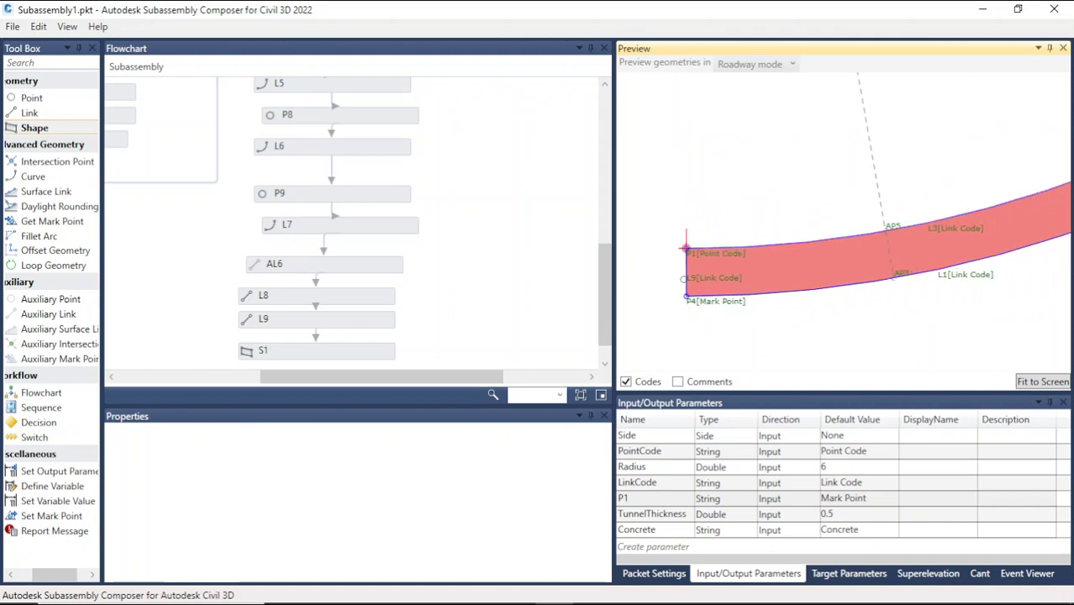
scroll(728, 280, "up", 3)
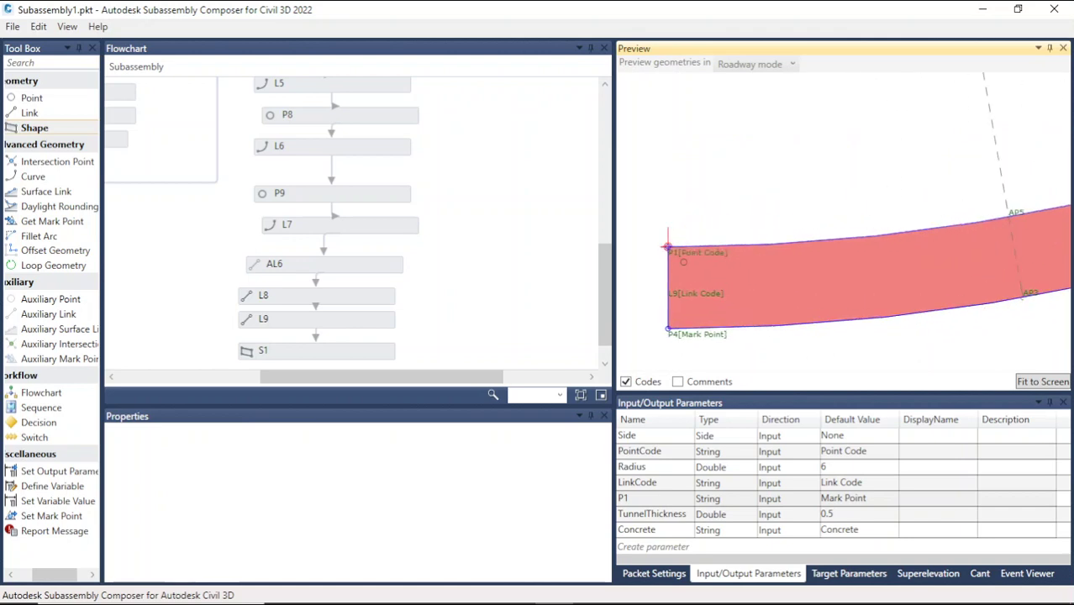
Examine the point codes along the lower lining, from P1 and P4 to the corner points P2, P3 and P5.
scroll(684, 261, "up", 1)
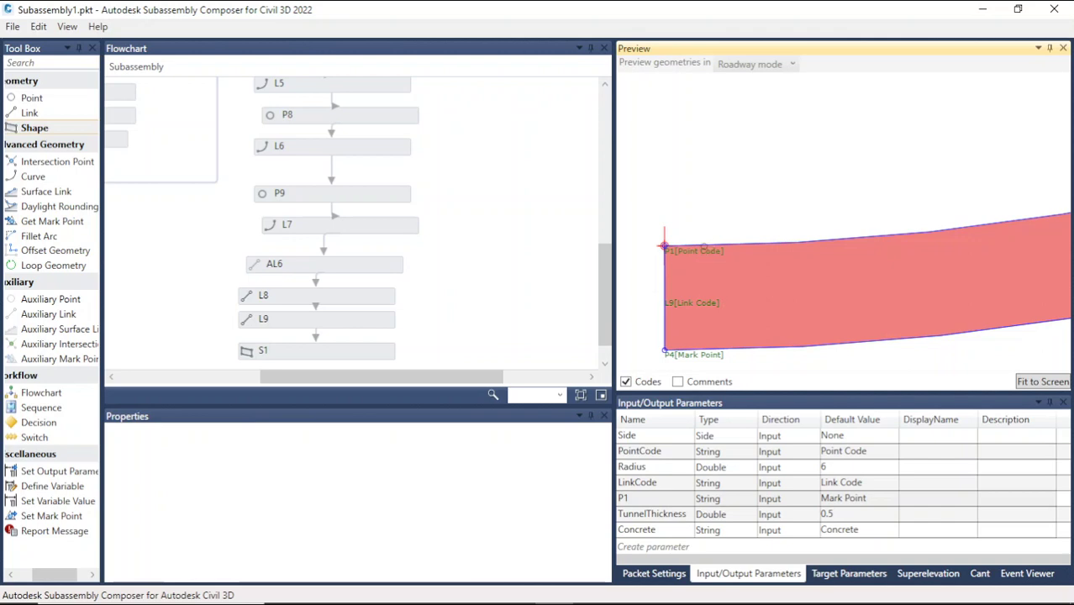
scroll(694, 278, "down", 4)
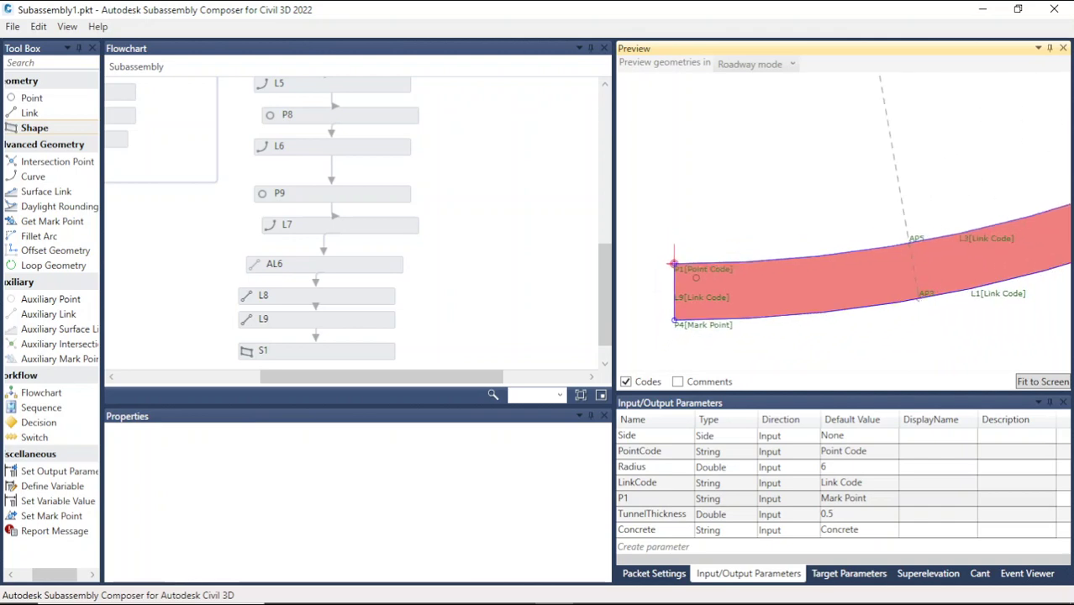
scroll(730, 267, "down", 5)
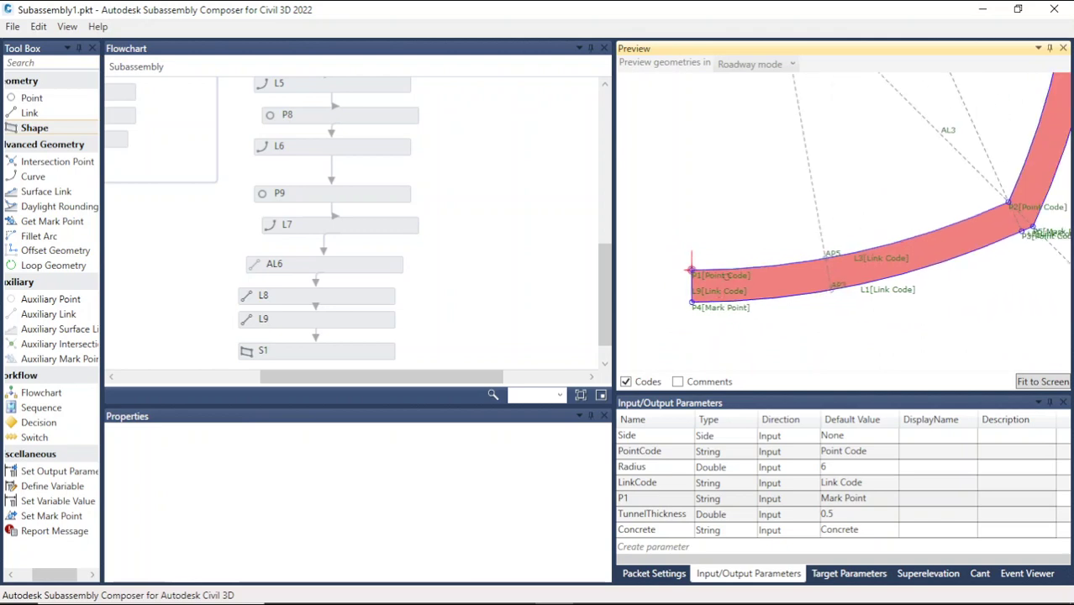
scroll(1009, 219, "up", 4)
scroll(987, 259, "up", 4)
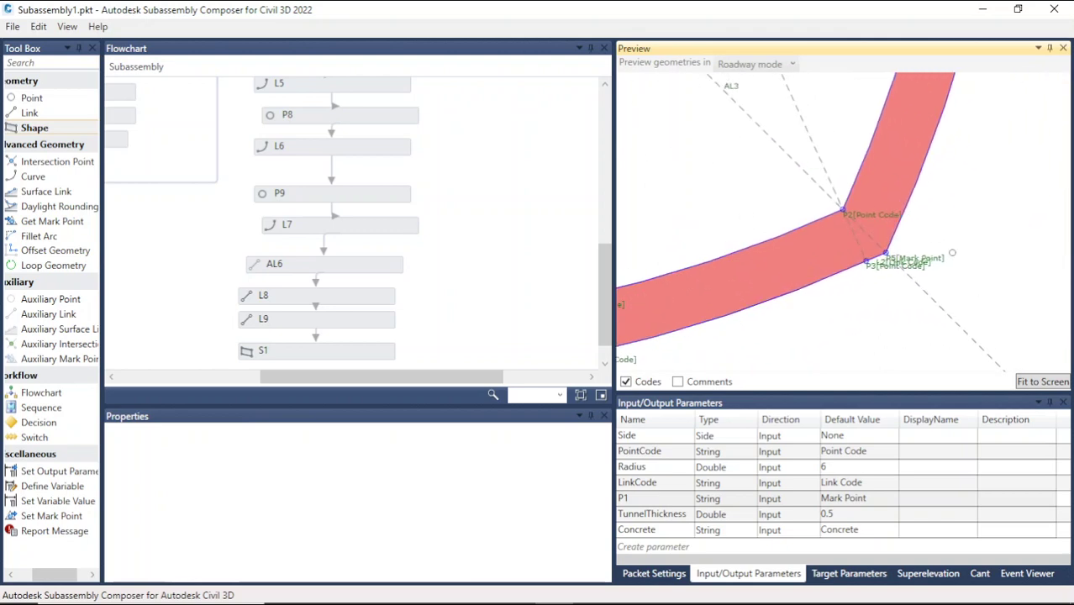
scroll(950, 237, "down", 3)
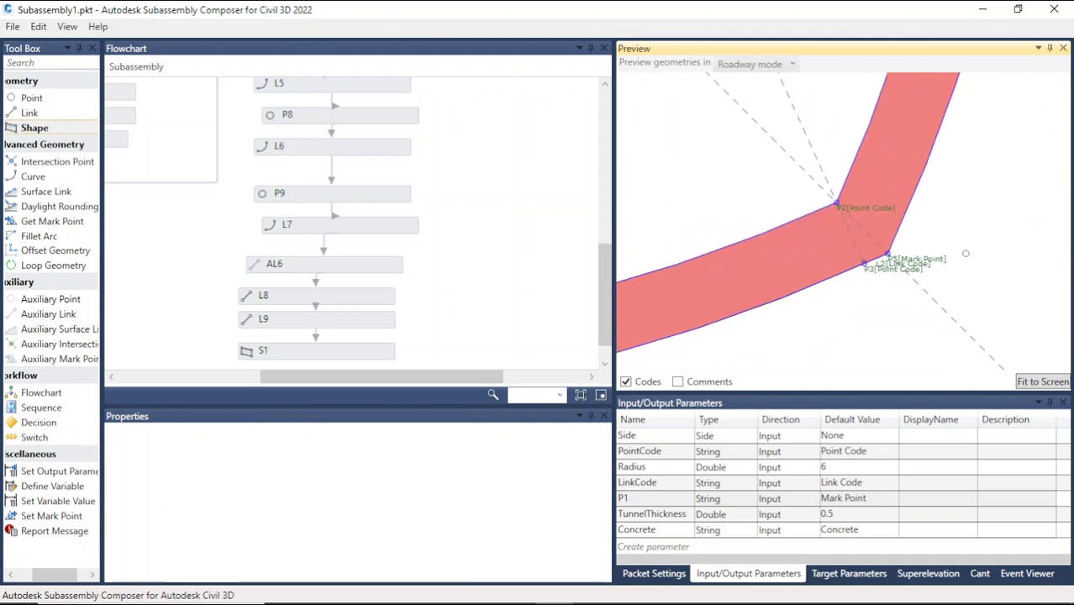
scroll(948, 255, "down", 8)
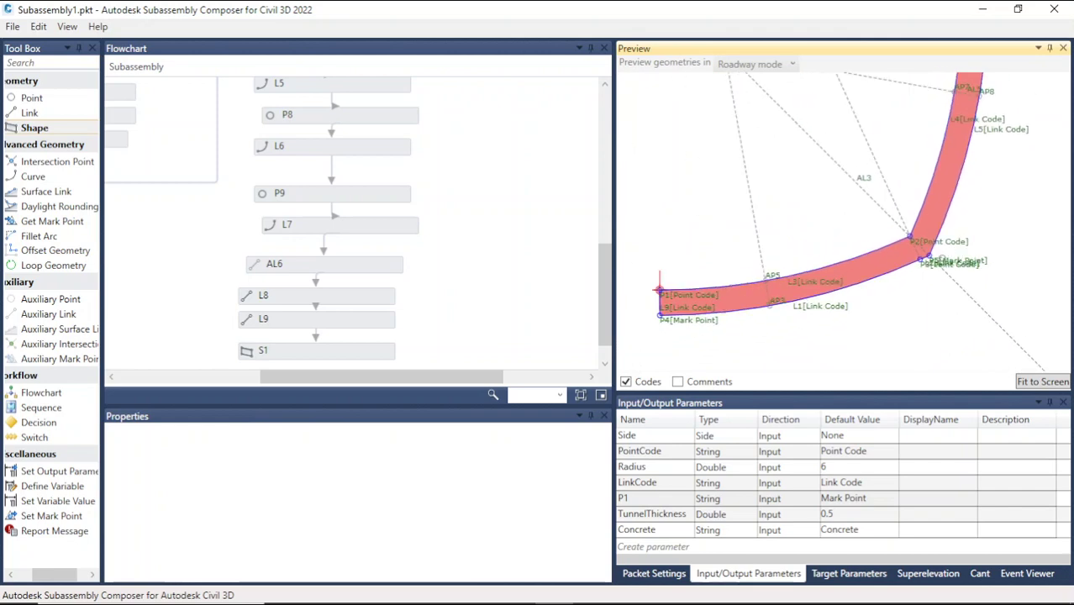
scroll(948, 255, "up", 2)
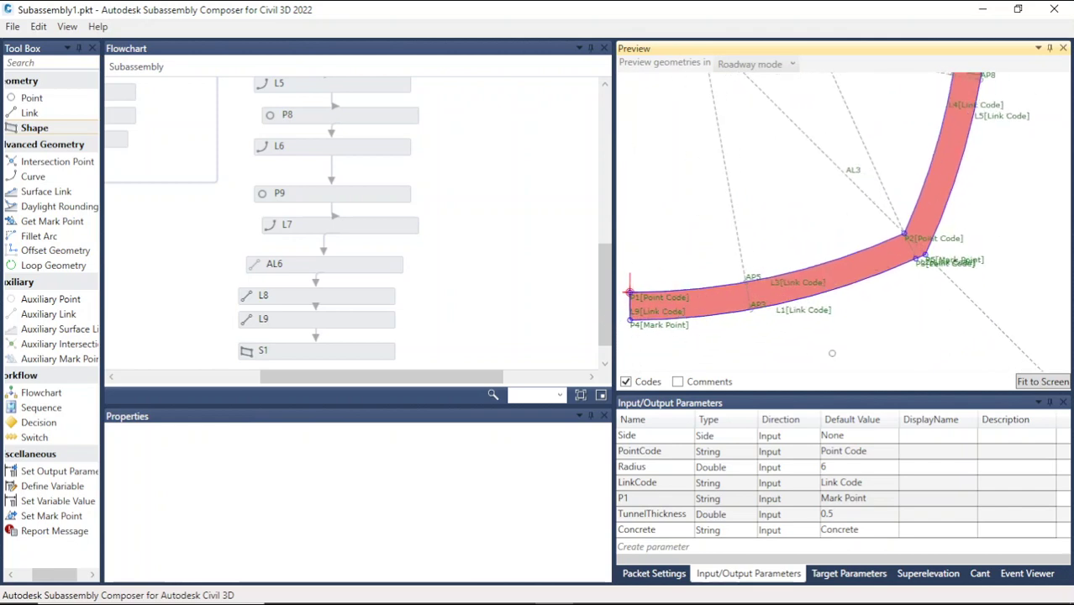
scroll(891, 370, "down", 5)
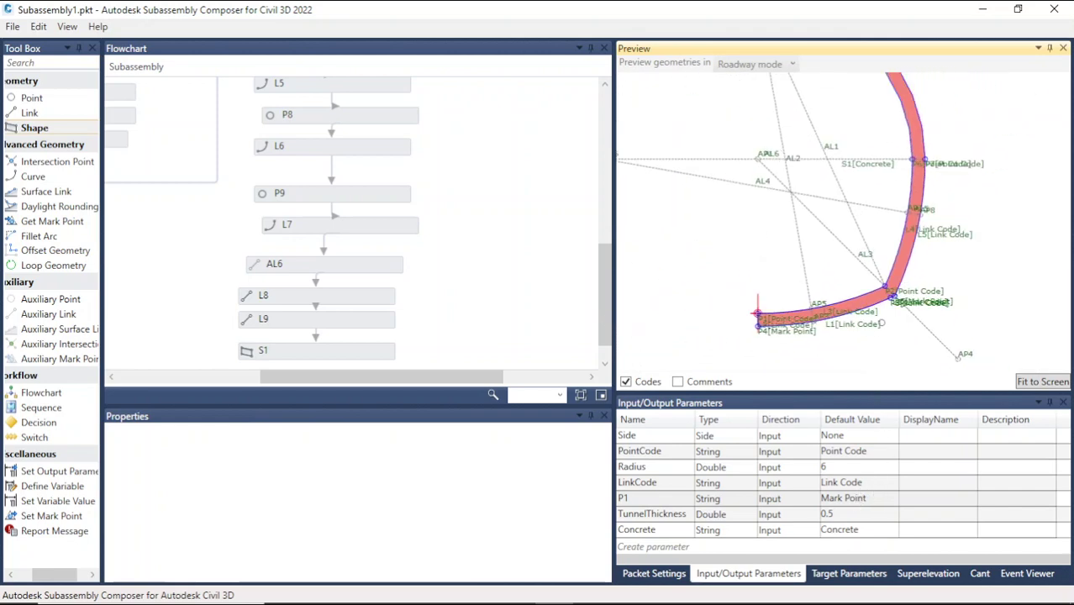
Assign the PointCode parameter as the point code of point P8, on the inner face at the lining's crown.
scroll(829, 151, "up", 8)
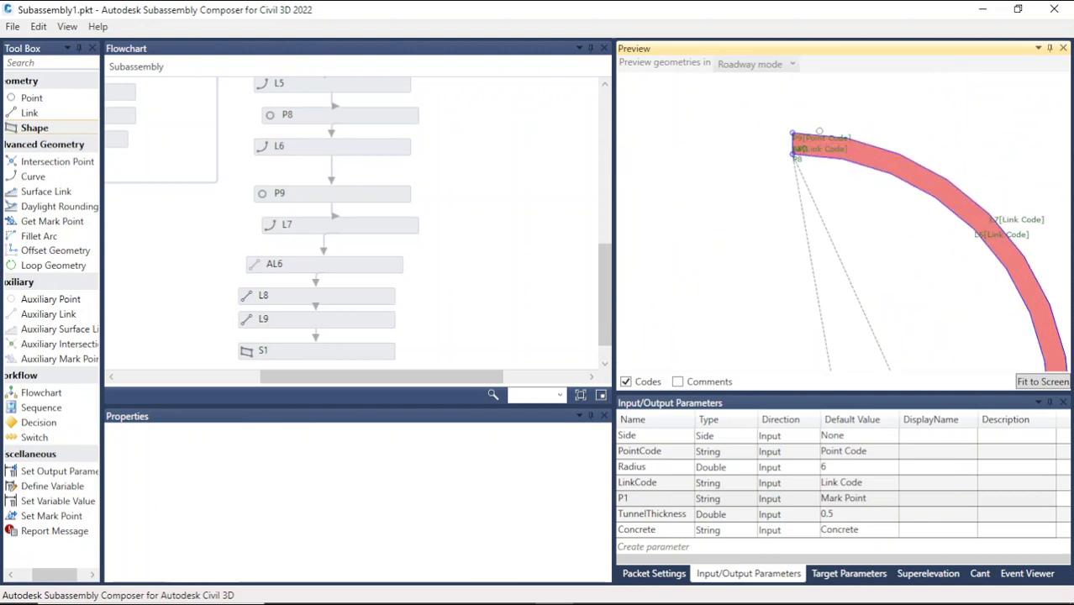
scroll(813, 139, "up", 8)
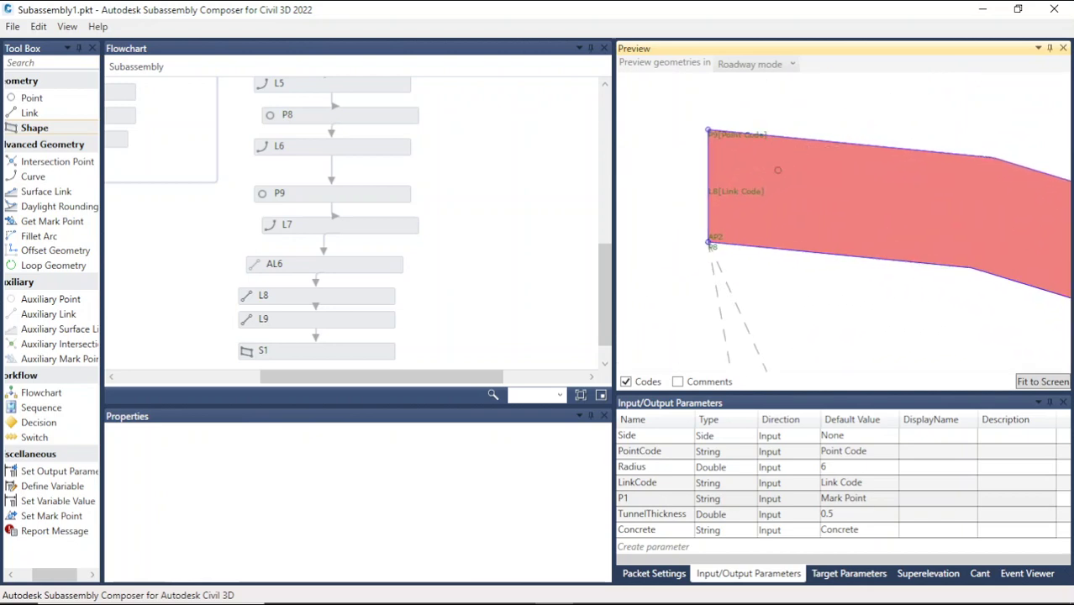
scroll(714, 247, "up", 1)
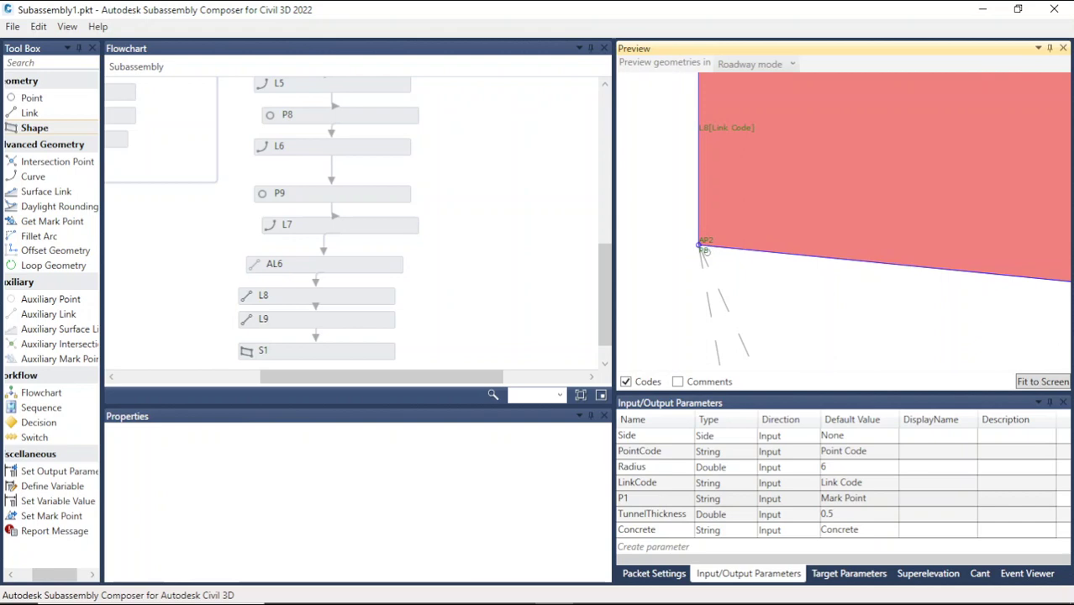
left_click(703, 248)
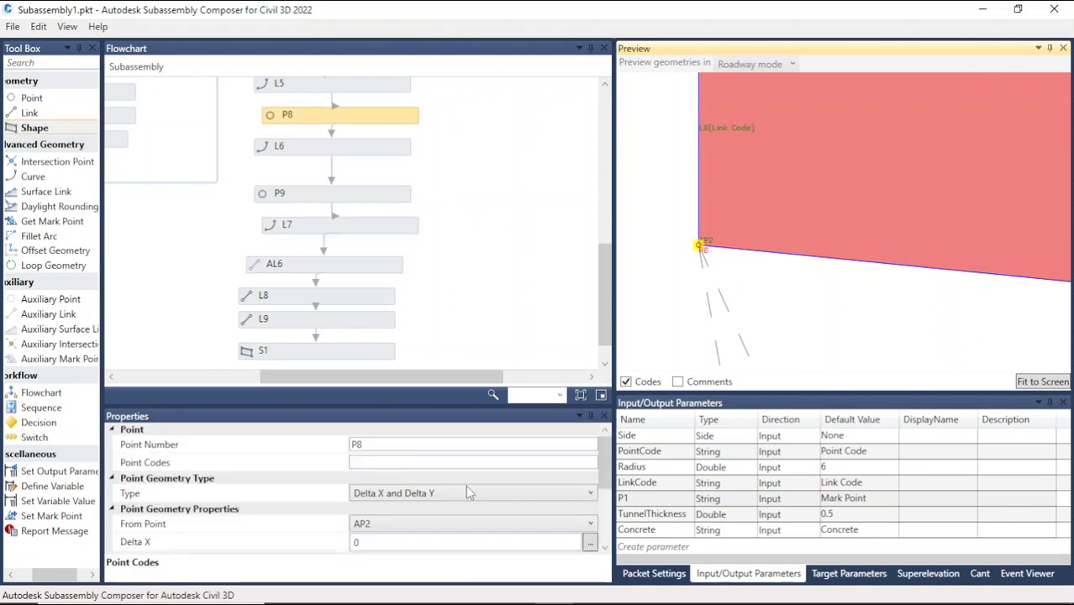
left_click(672, 454)
left_click(673, 452)
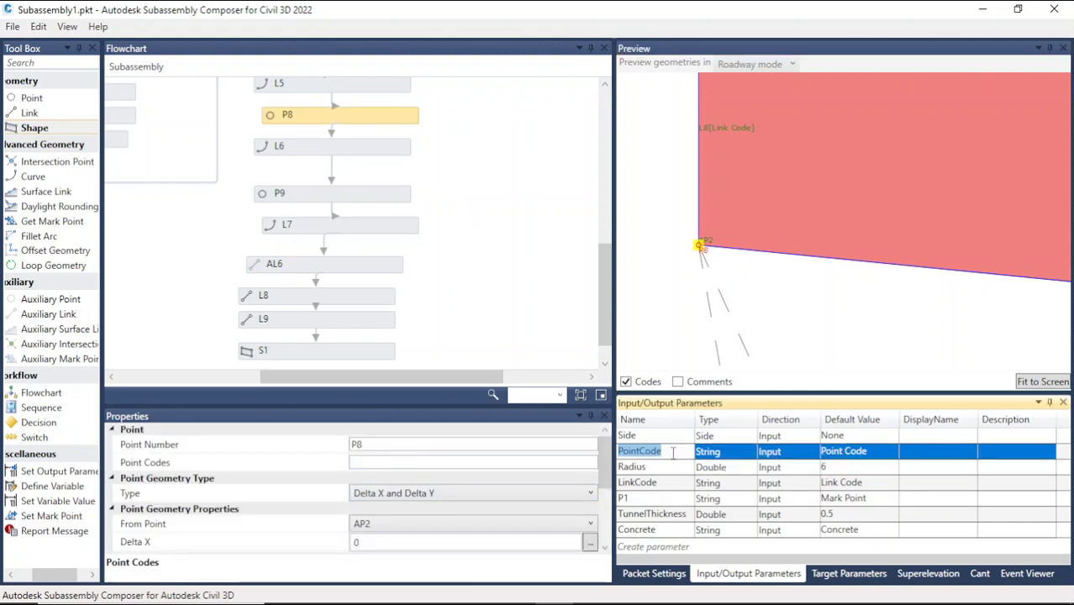
left_click(404, 462)
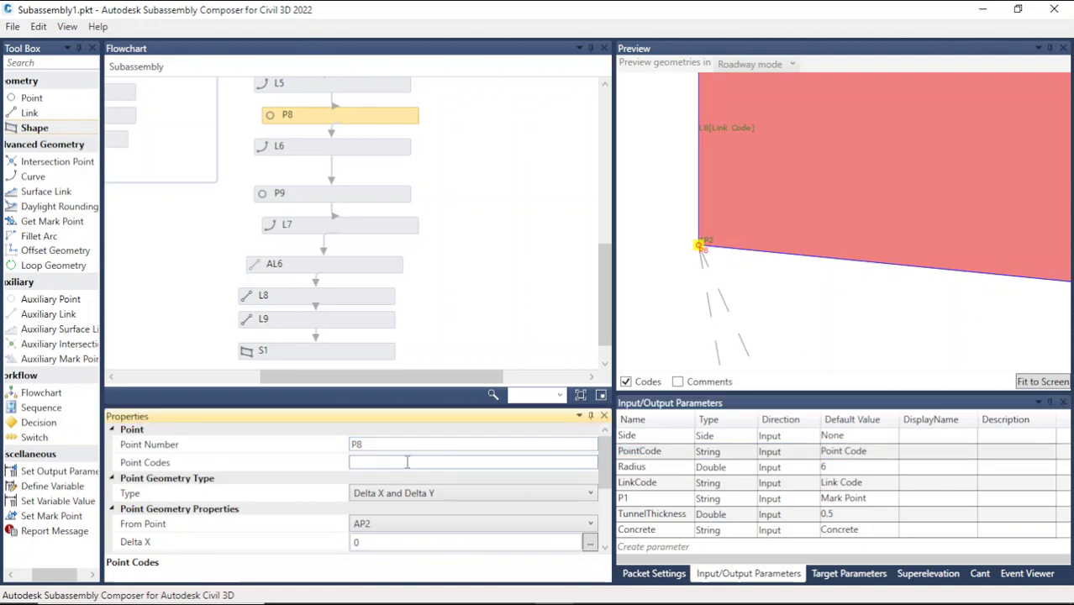
left_click(794, 317)
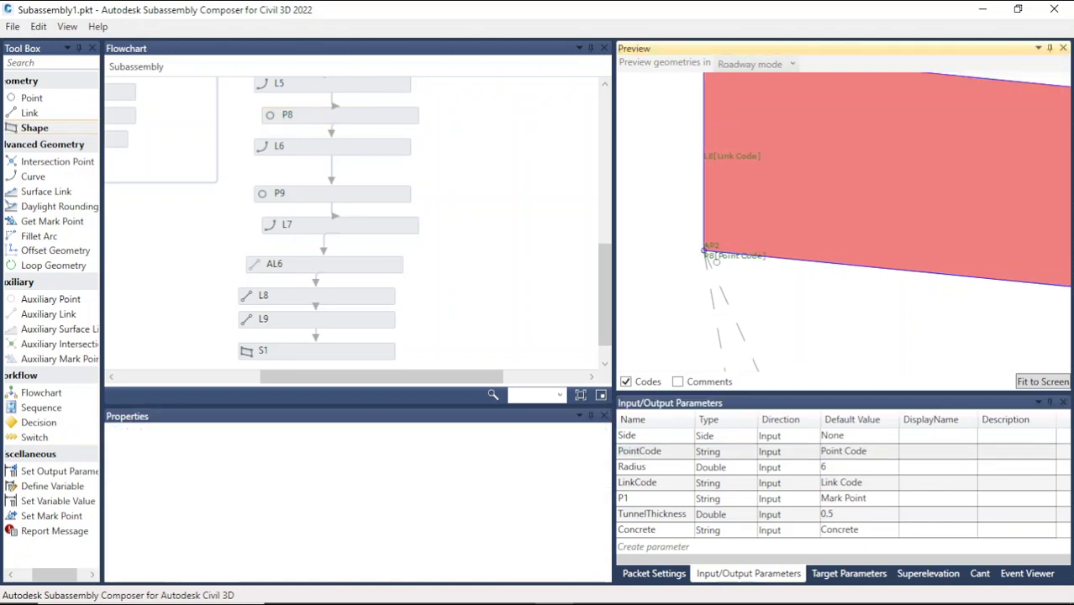
Check the point codes at the lining's crown and at side points P6 and P7.
scroll(710, 176, "down", 5)
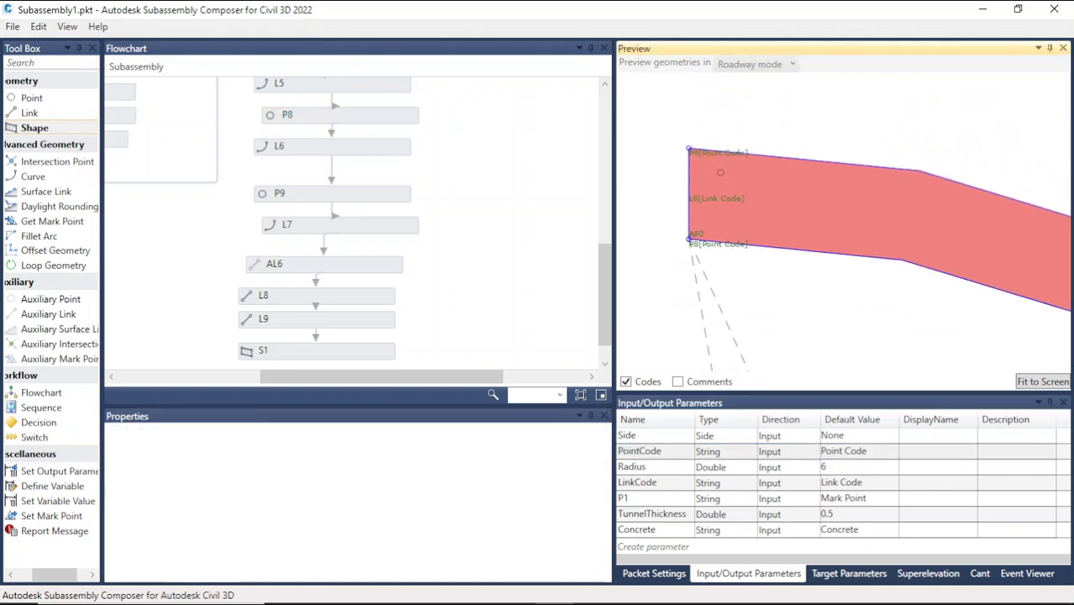
scroll(746, 154, "down", 3)
scroll(826, 210, "up", 4)
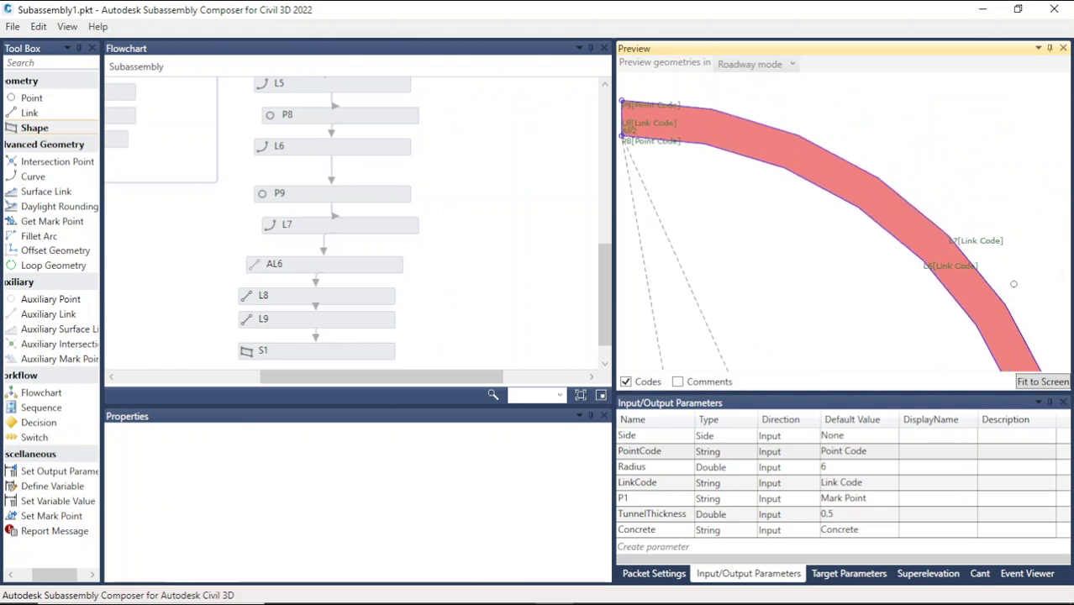
scroll(825, 210, "down", 3)
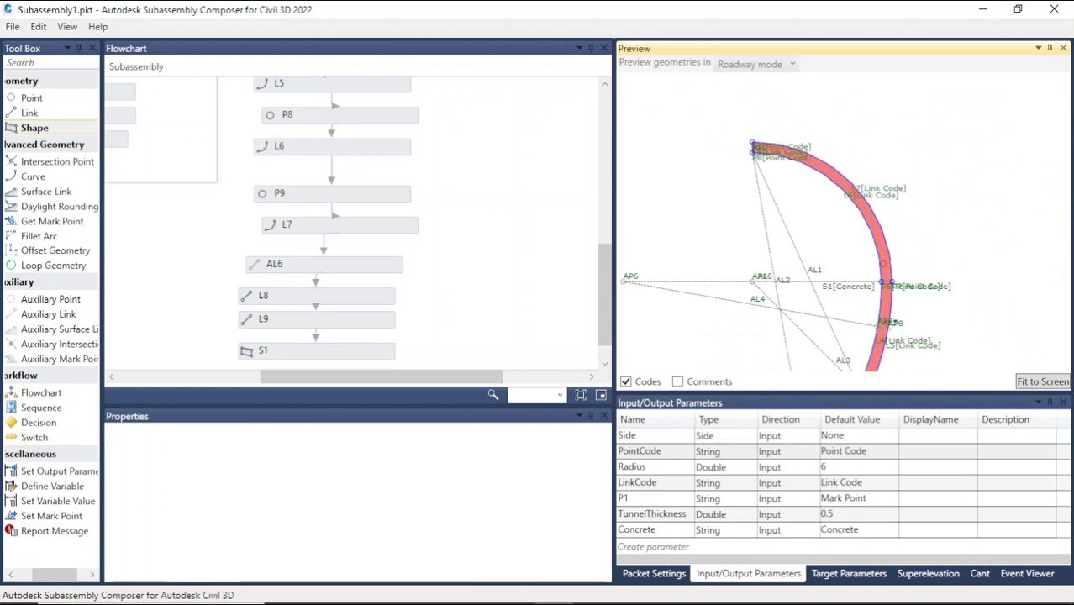
scroll(945, 313, "up", 2)
scroll(945, 313, "up", 5)
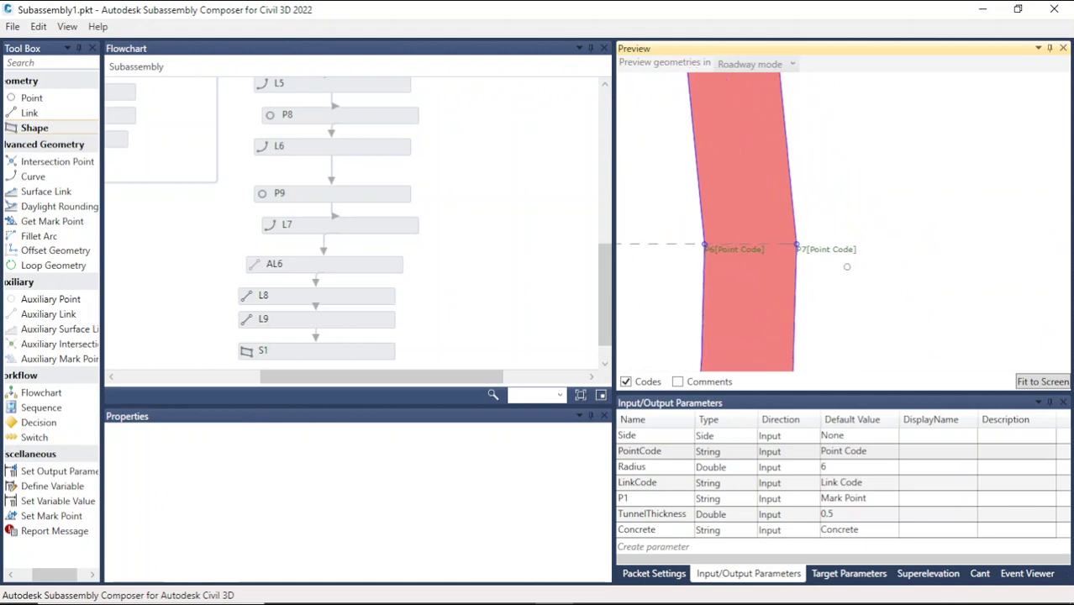
Inspect the concrete tunnel lining shape in the preview around points P6 and P7, AP7 and AP8, and P2, P3 and P5.
scroll(852, 212, "down", 4)
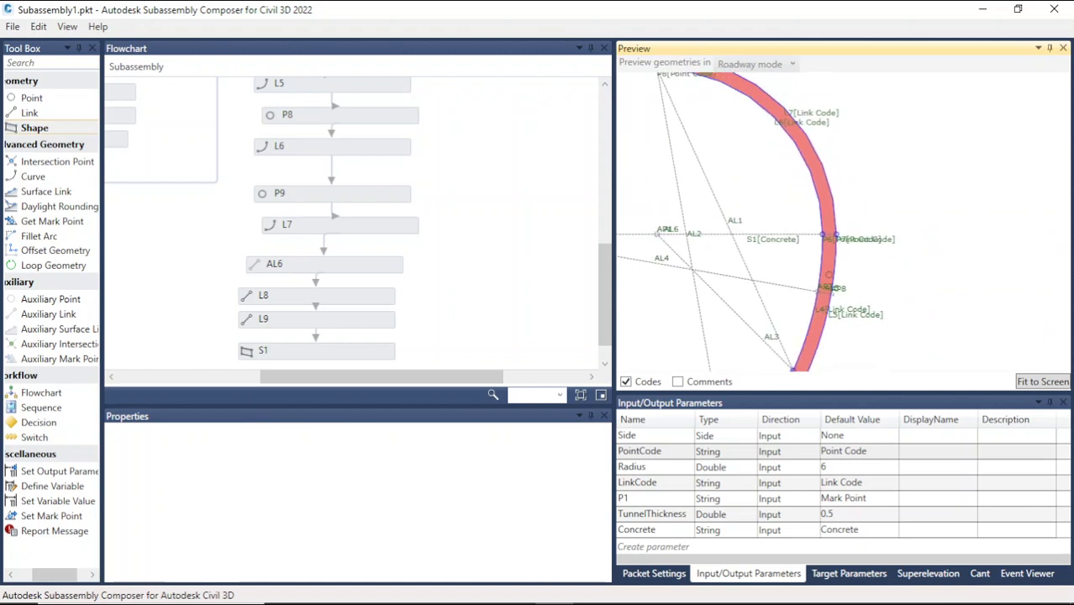
scroll(845, 193, "up", 4)
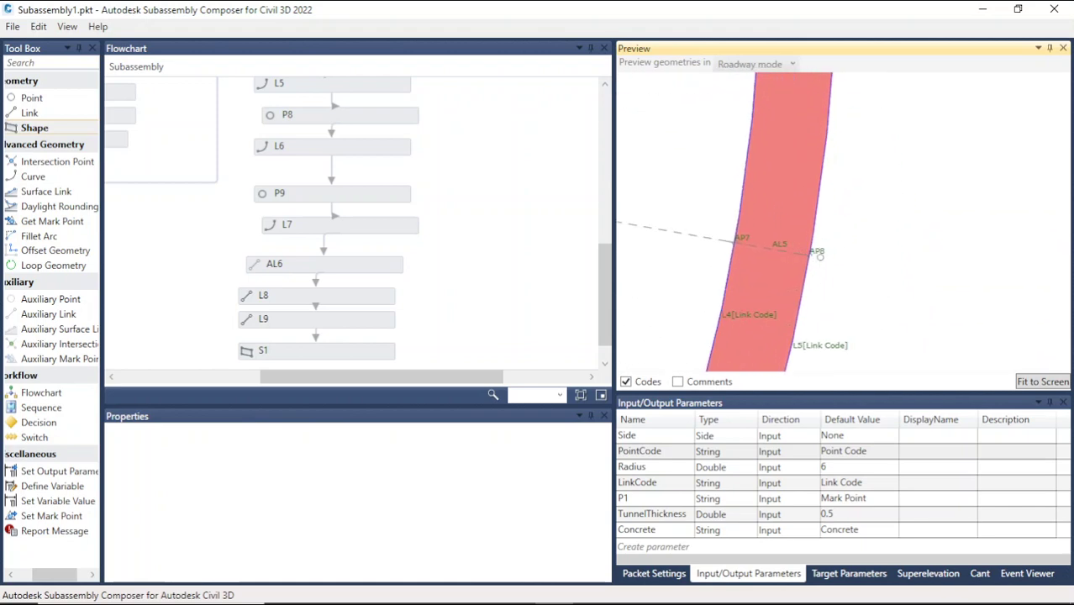
scroll(845, 203, "down", 4)
scroll(810, 319, "up", 5)
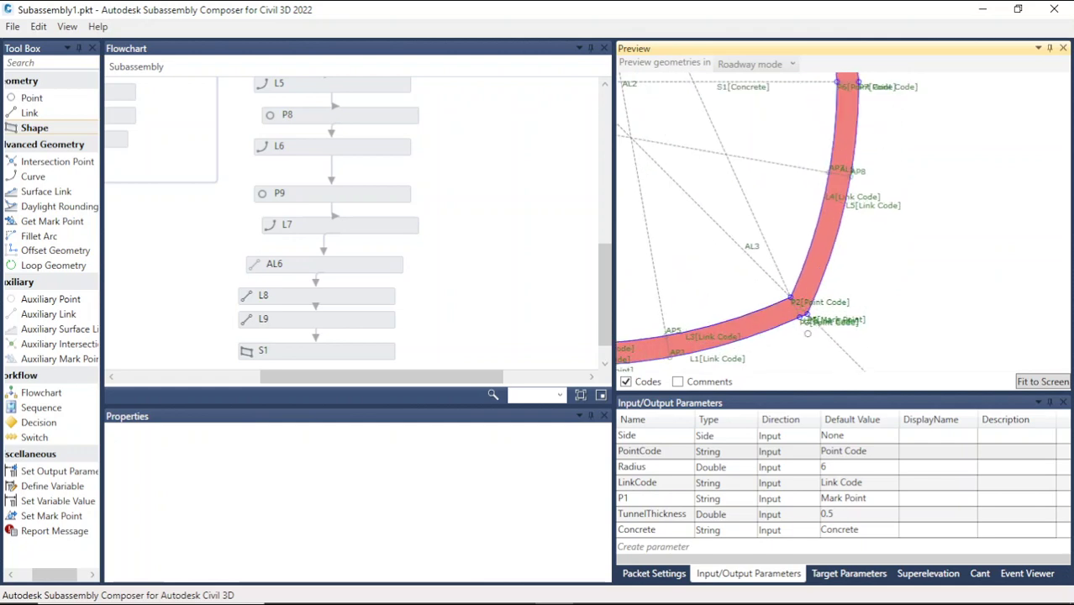
scroll(810, 318, "up", 6)
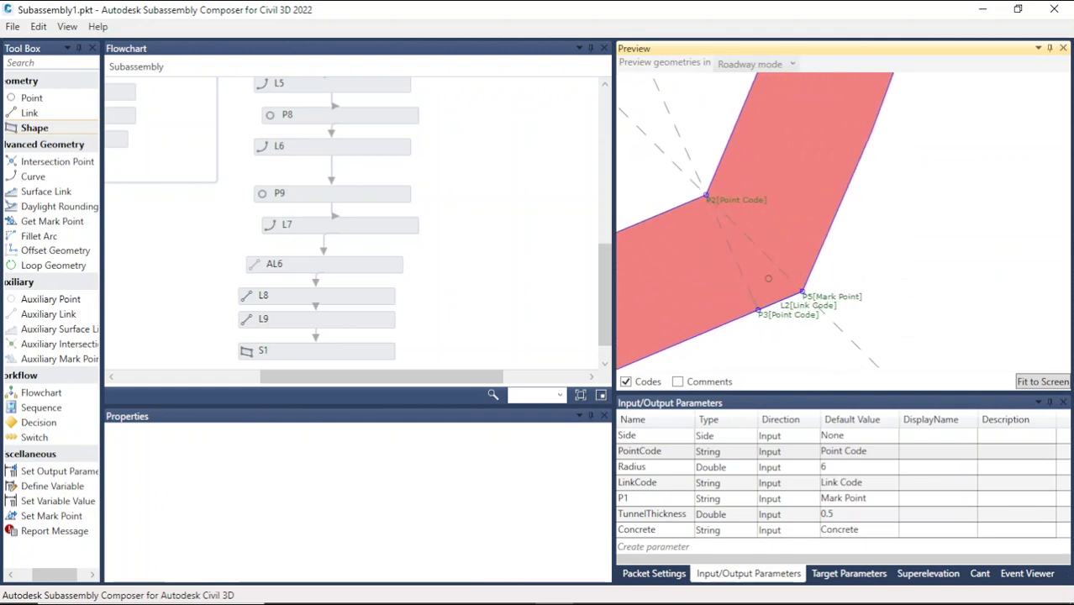
scroll(905, 240, "down", 2)
Set the subassembly name in the packet settings to TutorialTunnel.
left_click(678, 576)
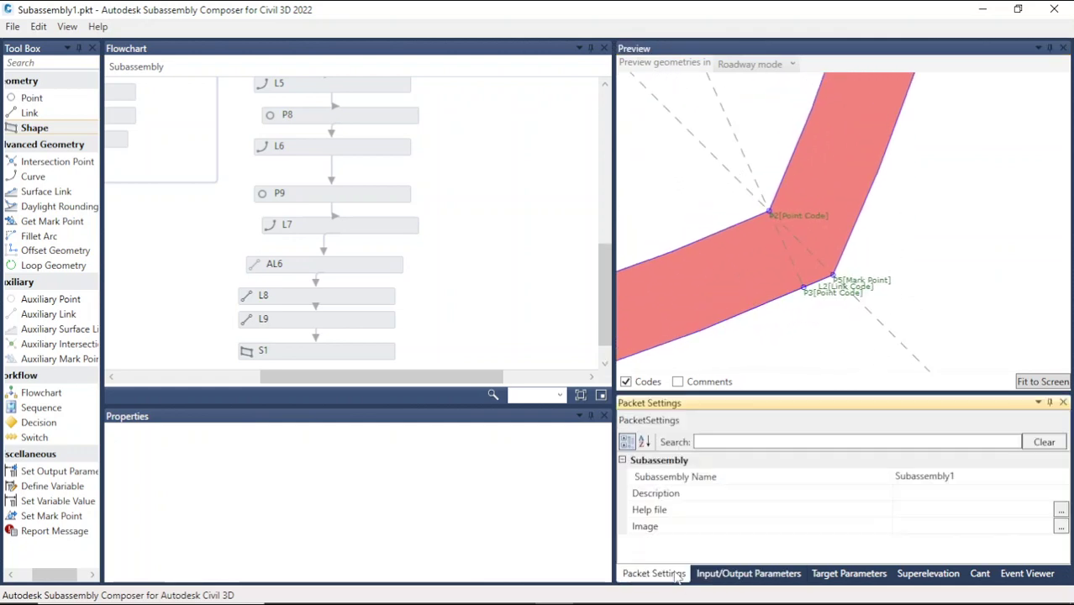
left_click(943, 475)
left_click_drag(965, 476, 900, 476)
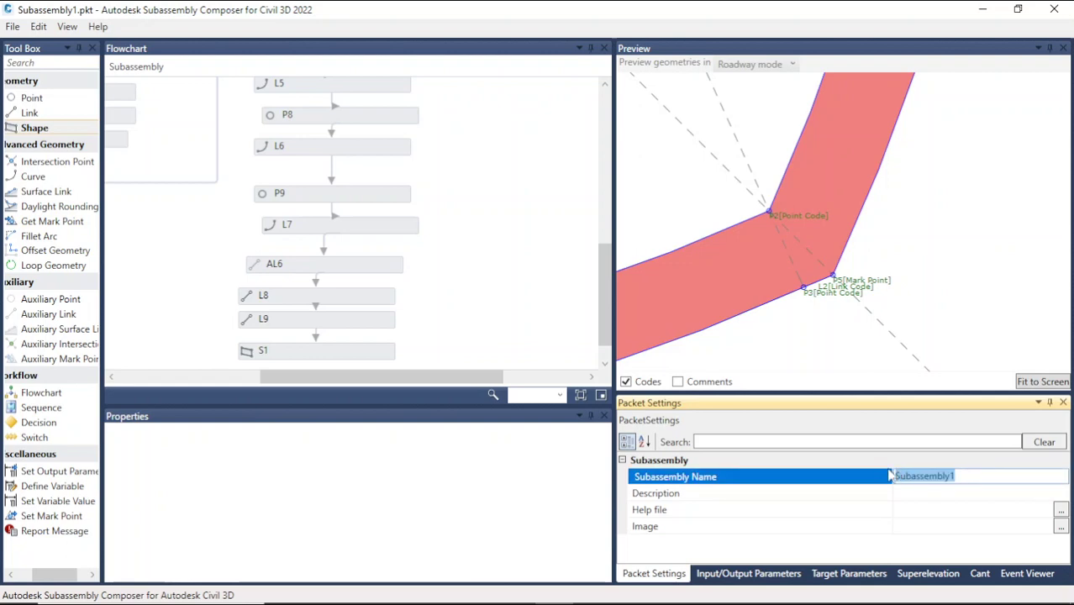
type("TutorialTunnel")
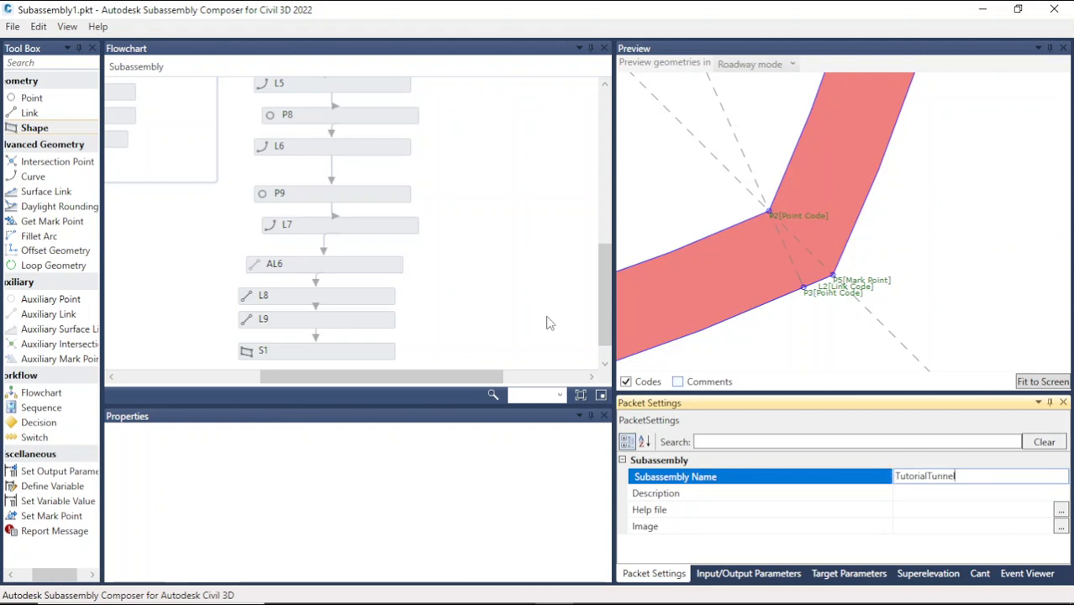
Save the subassembly as the packet file TutorialTunnel in the subaasemblies folder under Documents.
left_click(13, 26)
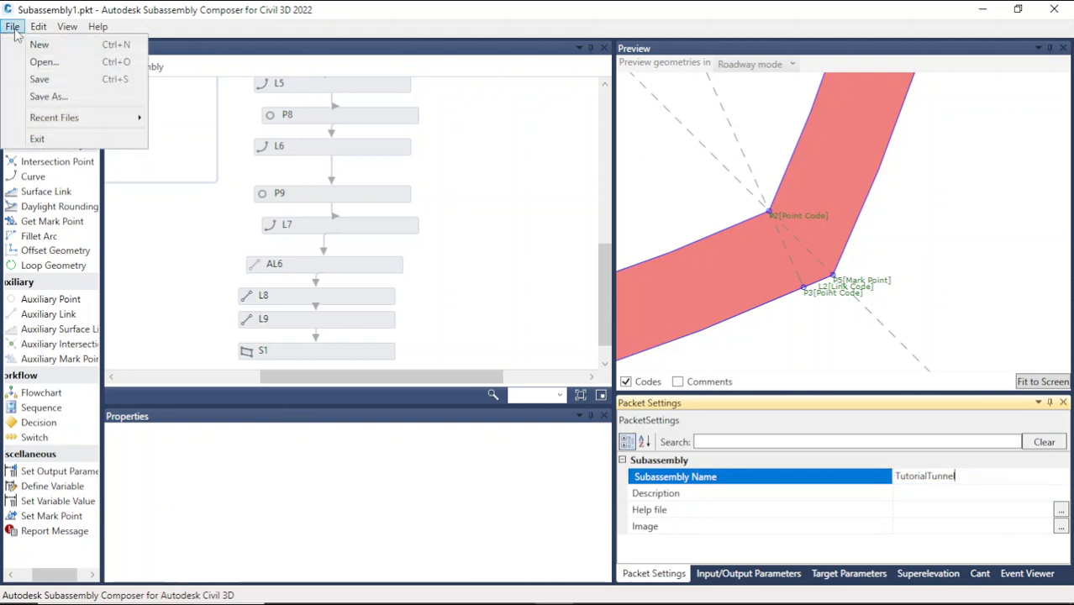
left_click(52, 98)
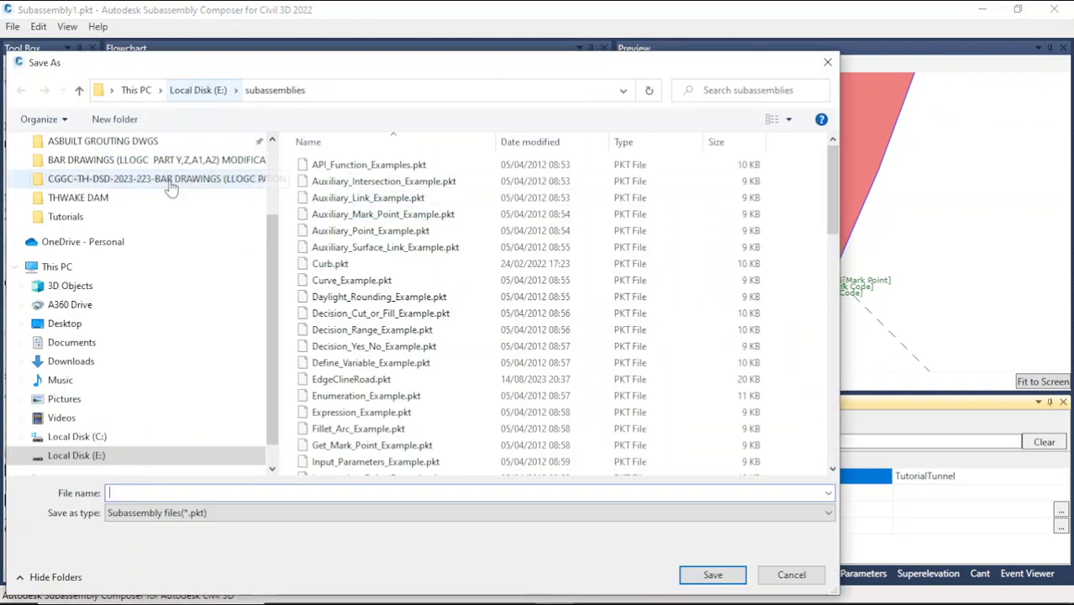
scroll(270, 245, "up", 2)
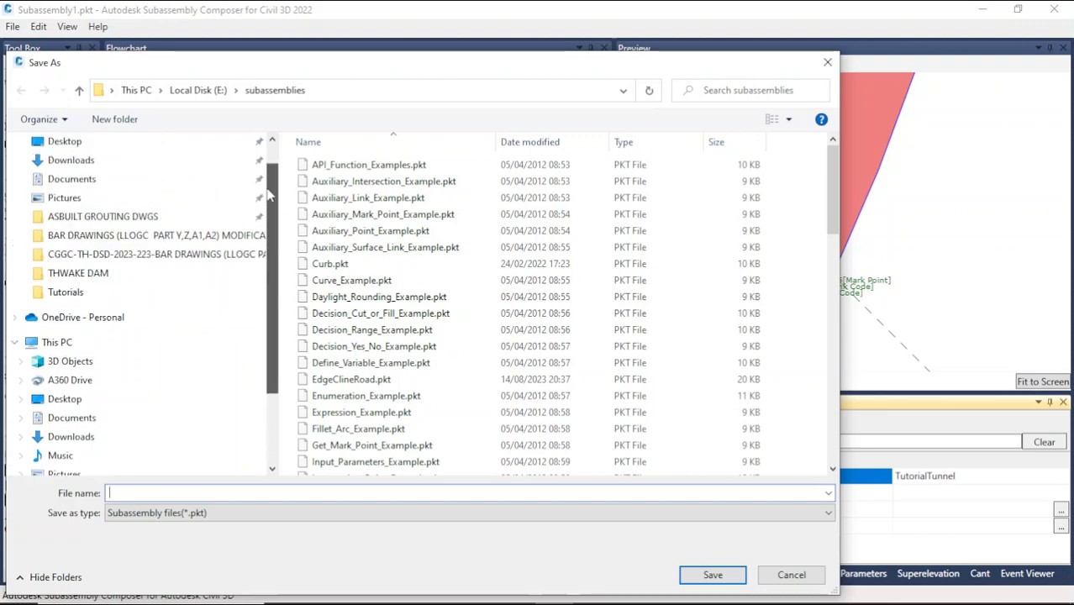
left_click(74, 211)
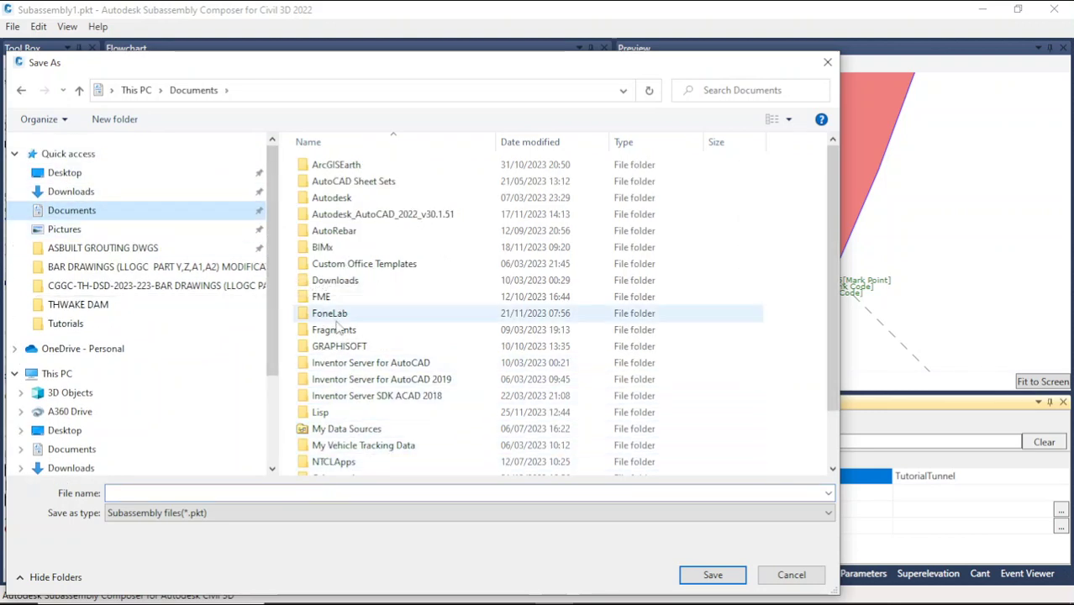
scroll(376, 265, "down", 2)
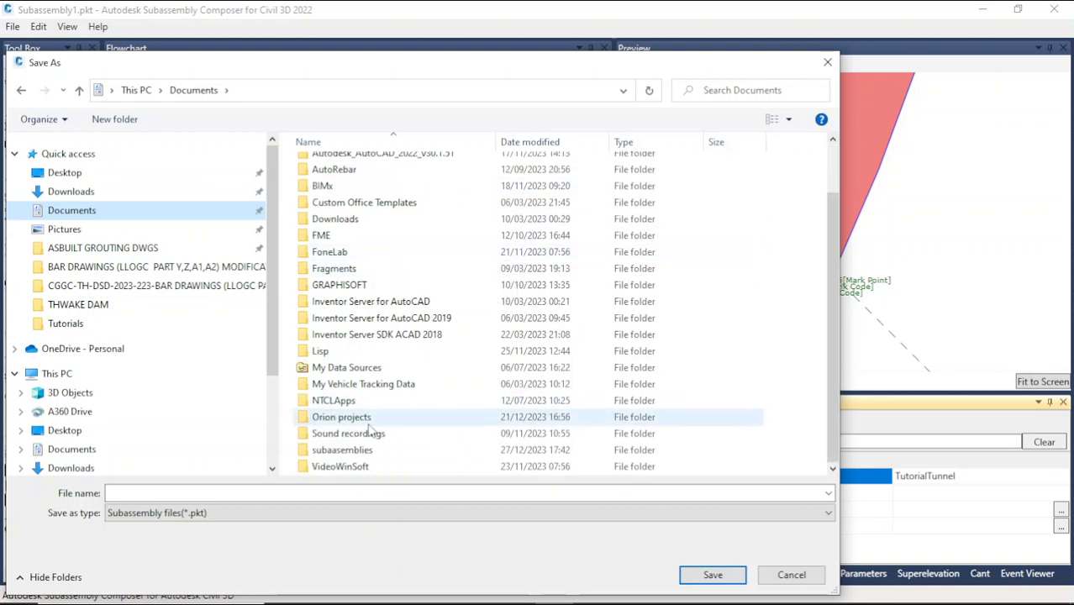
double_click(352, 450)
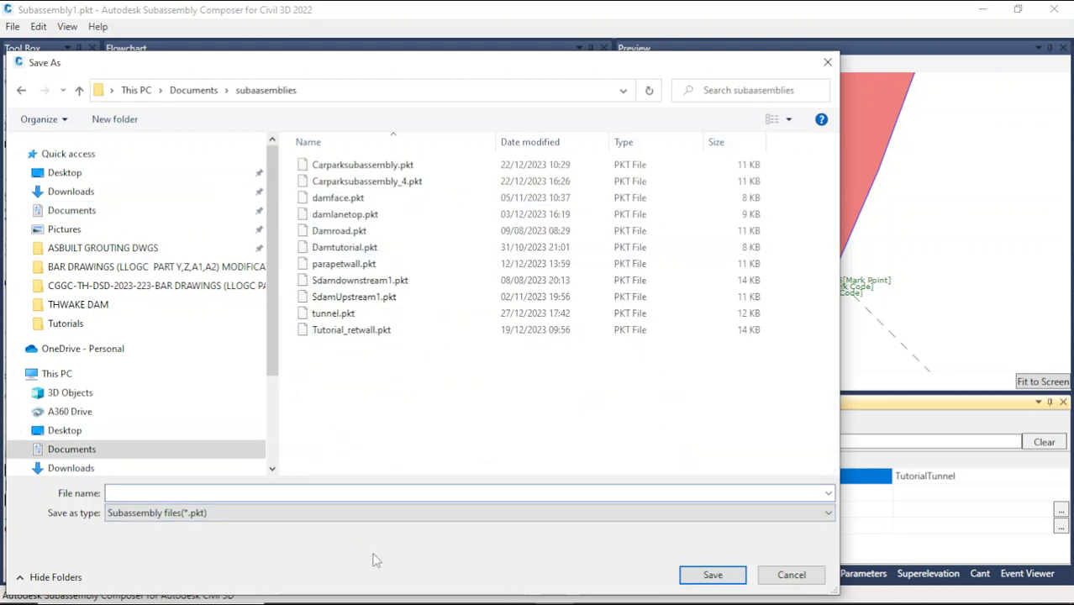
type("Tutor")
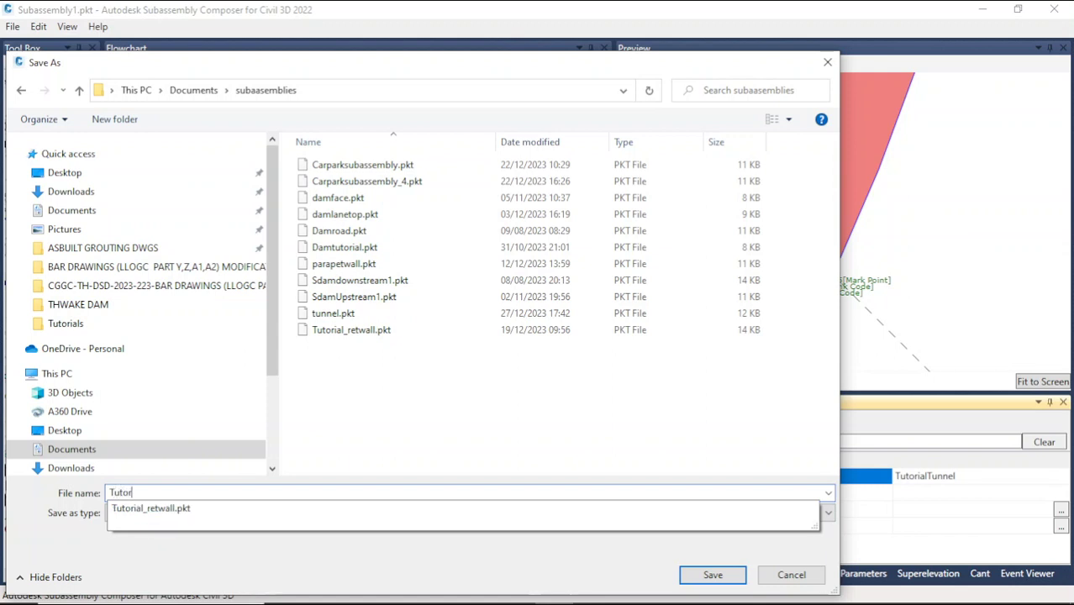
type("ialUt")
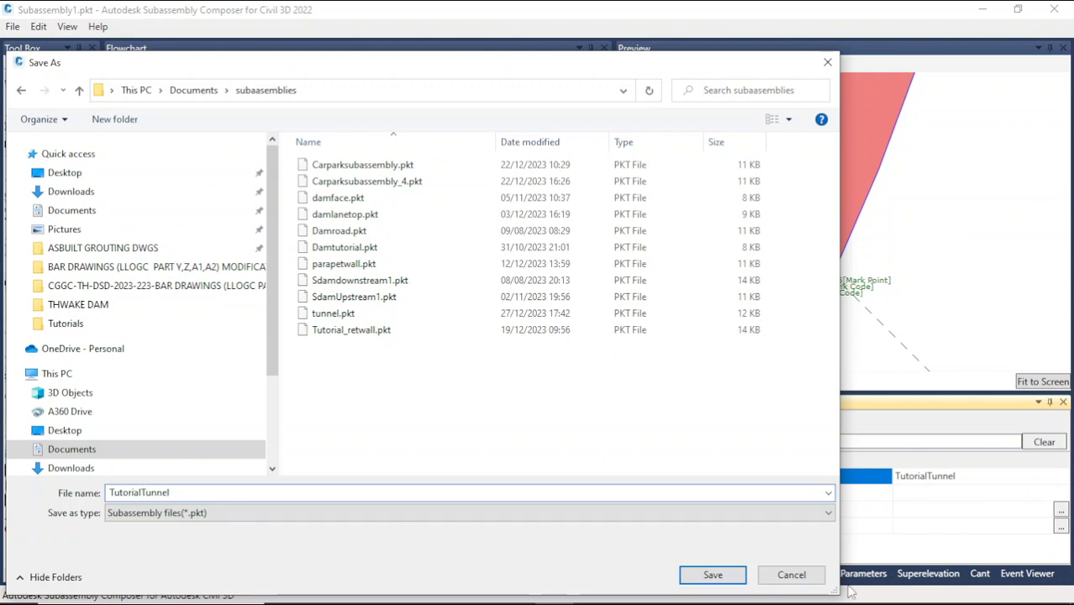
left_click(713, 575)
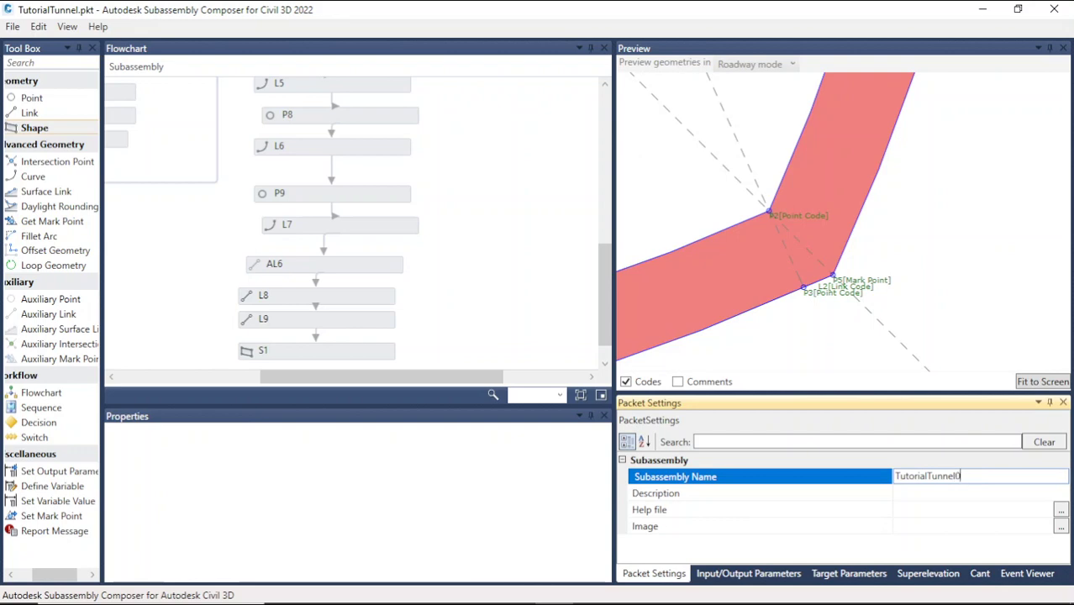
Set the subassembly name in the packet settings to TutorialTunnel0.
left_click(973, 495)
left_click(976, 479)
left_click(983, 492)
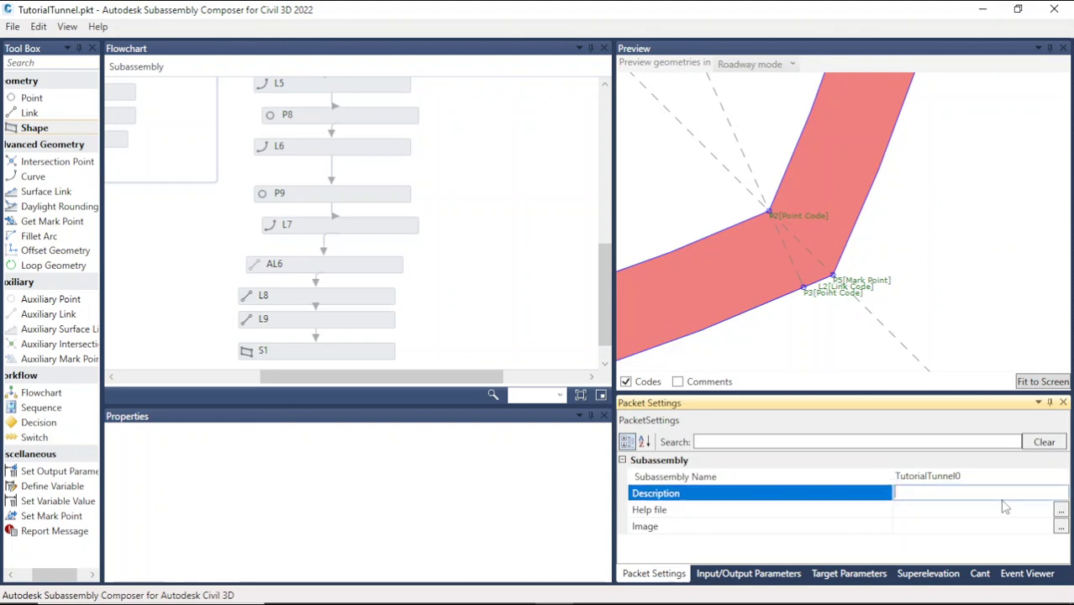
Save the renamed subassembly to its packet file and close Subassembly Composer.
left_click(13, 26)
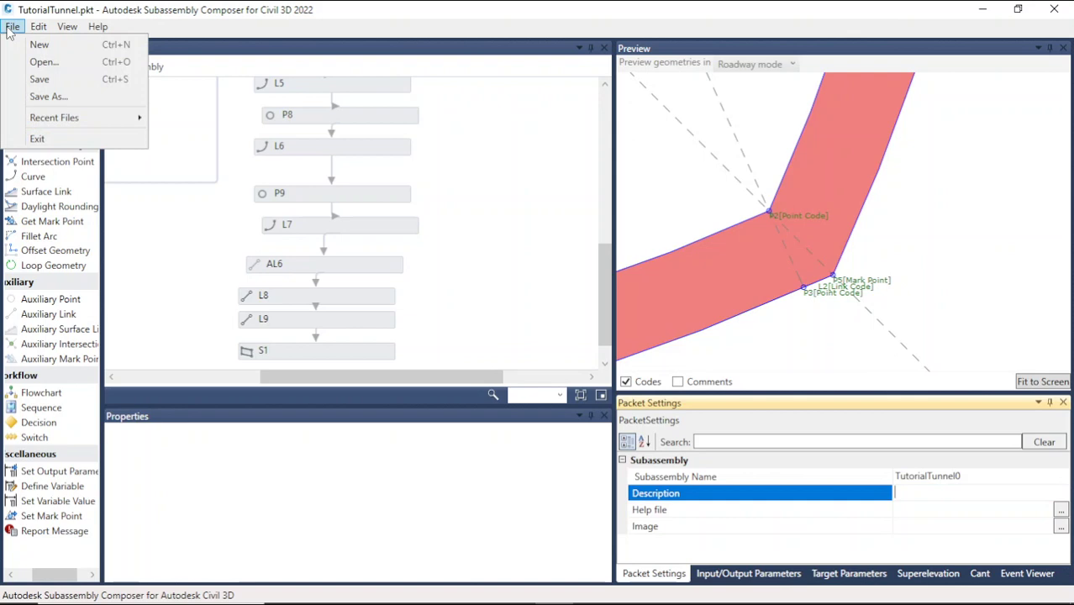
left_click(36, 82)
left_click(1056, 9)
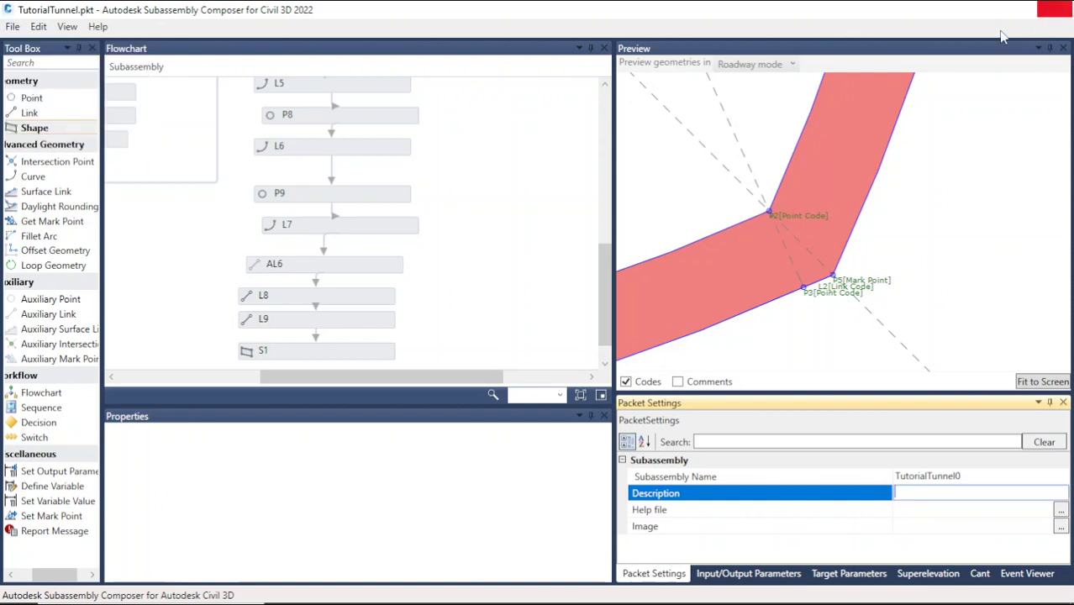
In the Civil 3D drawing PROJ_1, delete the right half of the old tunnel subassembly from the assembly.
scroll(412, 328, "down", 10)
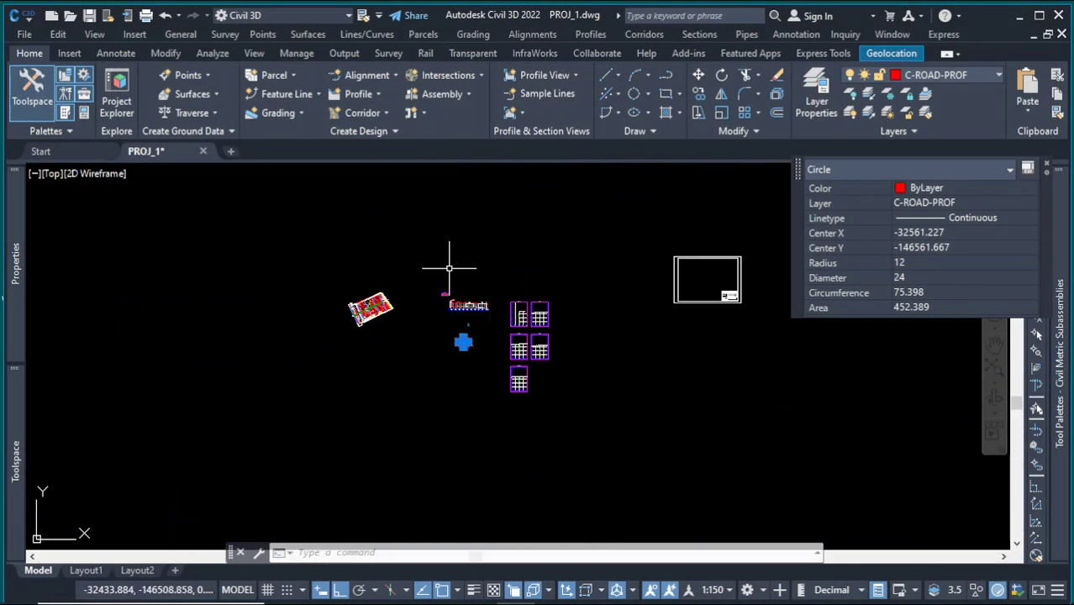
scroll(480, 322, "up", 4)
key("Escape")
scroll(320, 380, "up", 8)
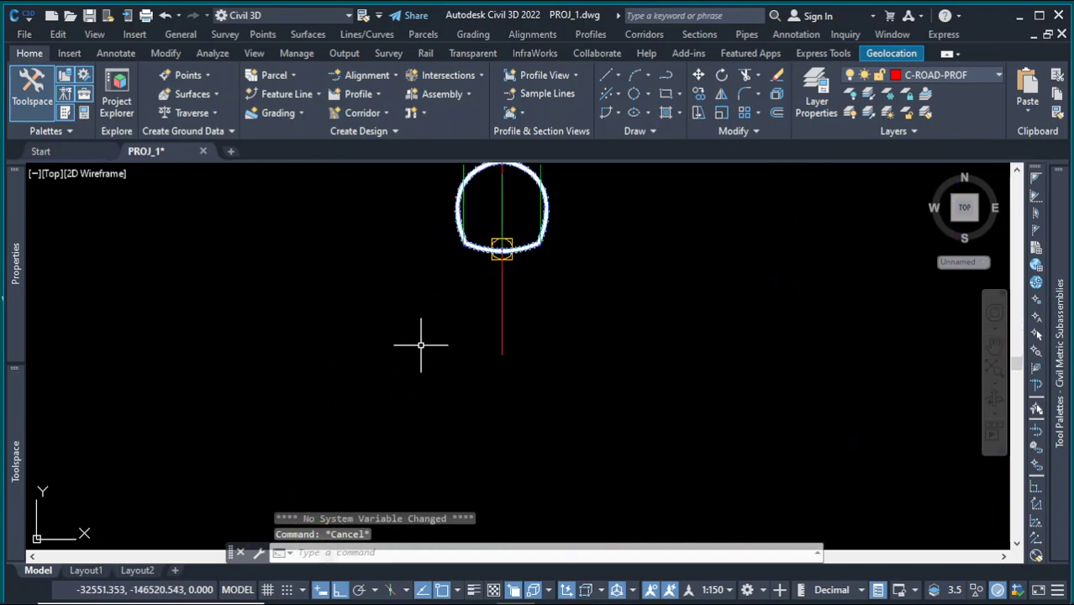
left_click(575, 352)
scroll(563, 337, "up", 5)
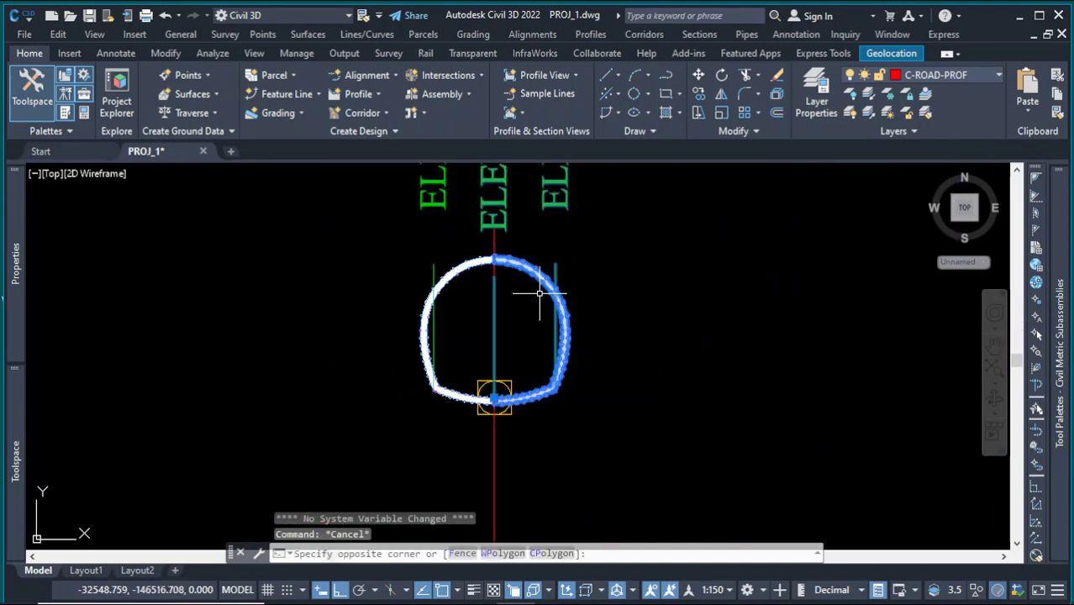
left_click(551, 296)
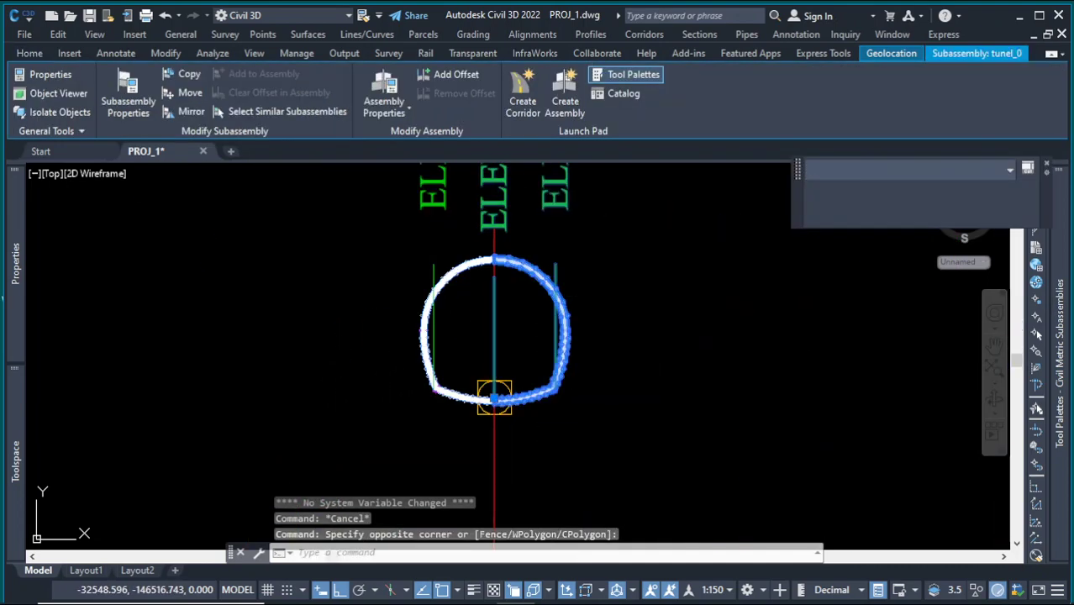
key("Delete")
Delete the remaining left half of the old tunnel subassembly, keeping only the assembly baseline.
left_click(443, 417)
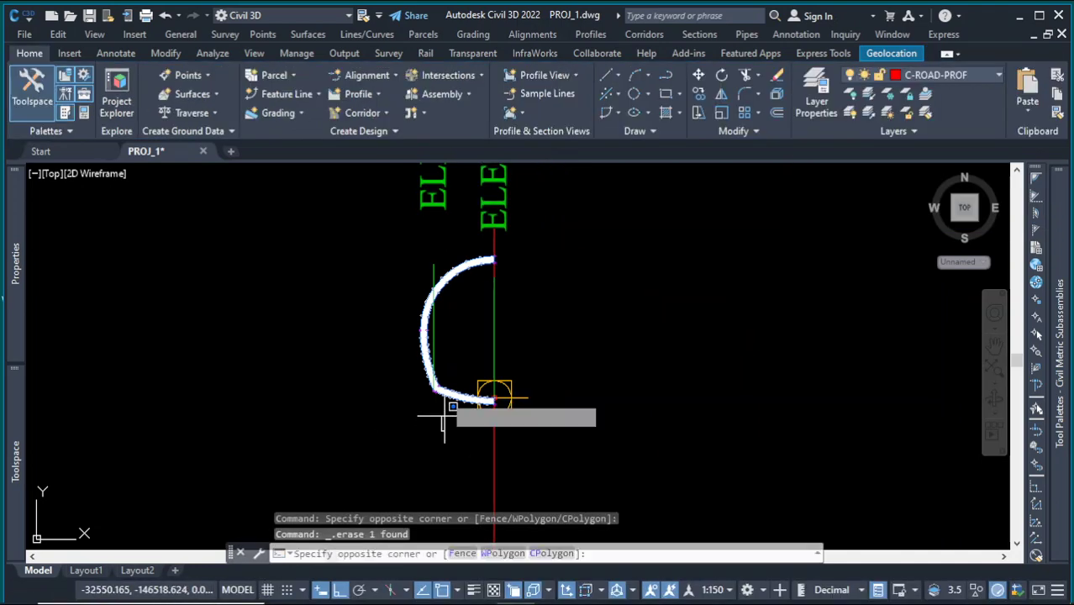
left_click(422, 318)
key("Delete")
Examine the existing ground line and the tunnel design line along the Profile X-X view.
scroll(422, 303, "down", 5)
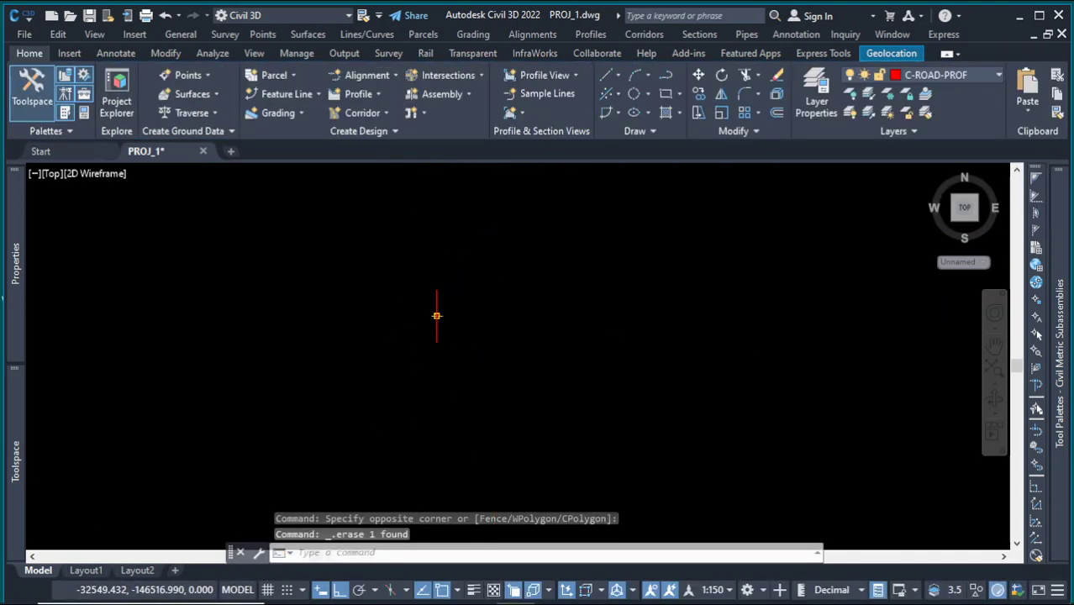
scroll(446, 320, "down", 10)
scroll(471, 254, "up", 5)
scroll(327, 256, "up", 3)
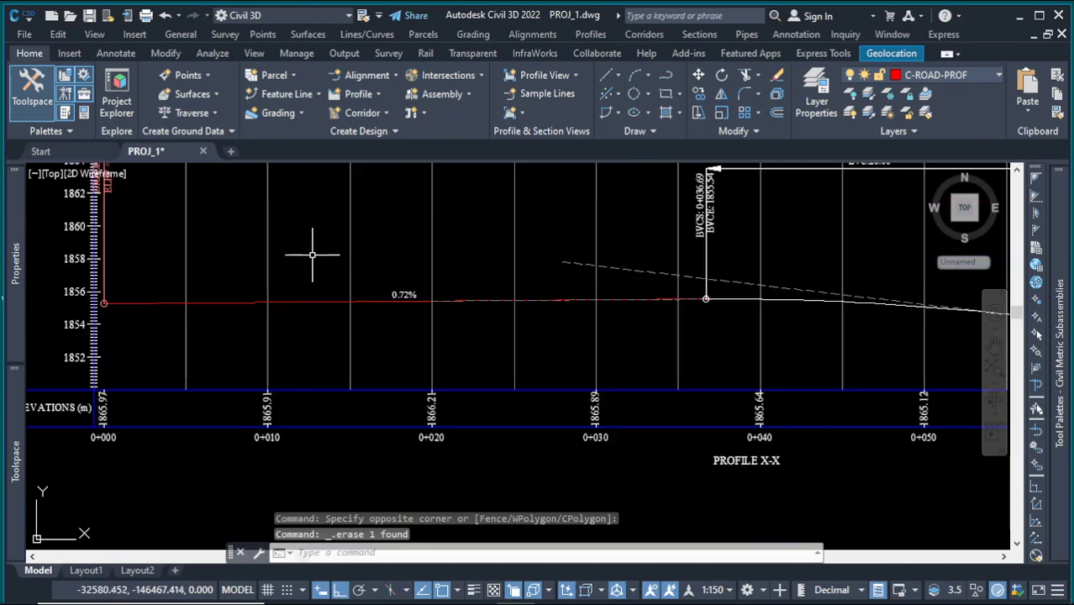
scroll(312, 254, "down", 5)
left_click(498, 239)
scroll(399, 284, "up", 3)
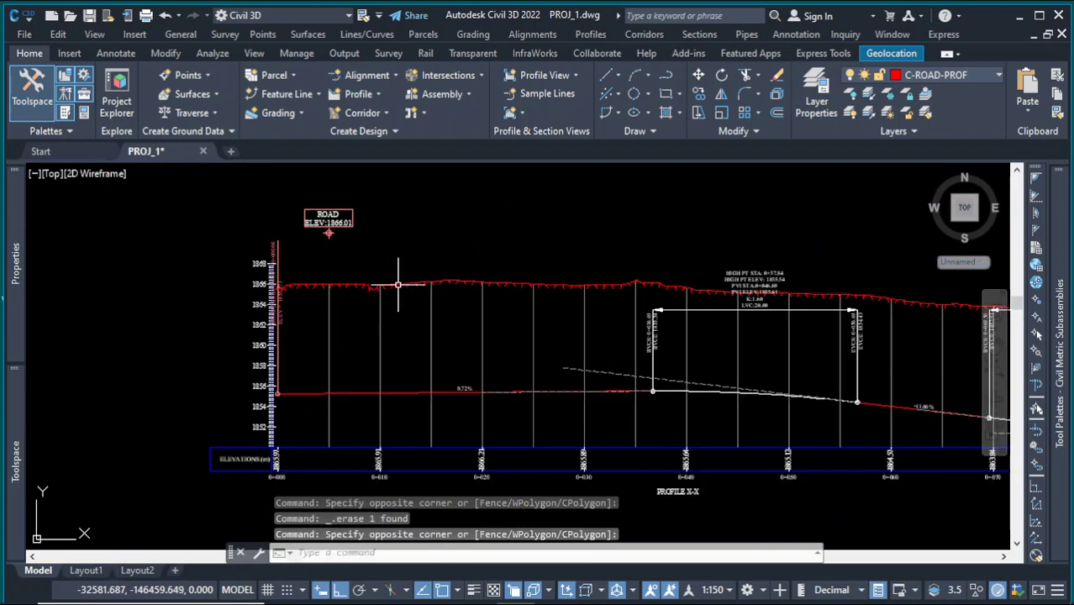
scroll(398, 284, "down", 3)
scroll(479, 349, "up", 3)
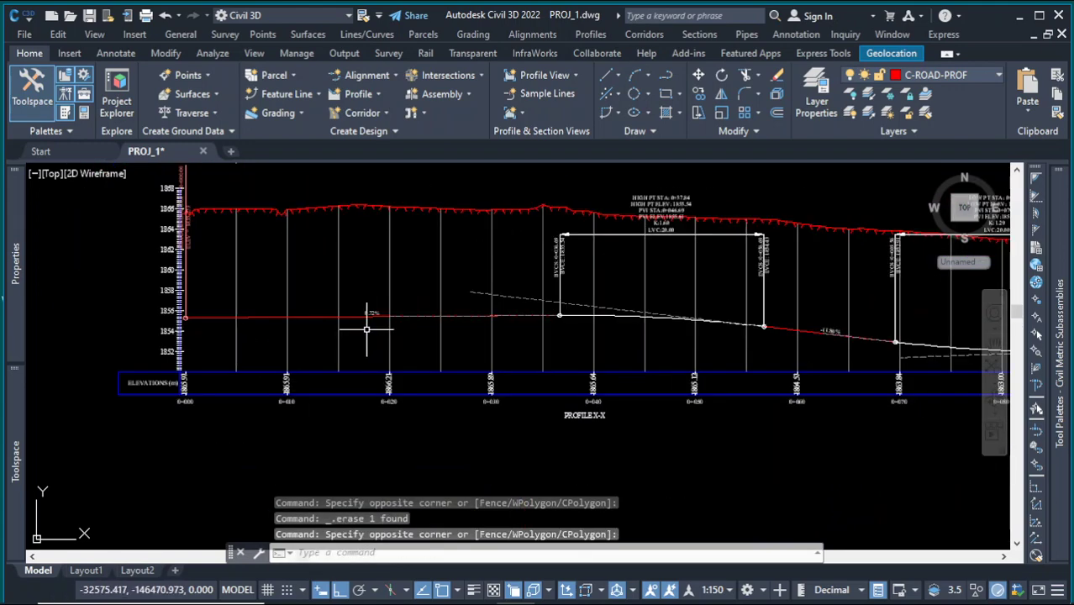
left_click(302, 320)
scroll(303, 316, "down", 3)
scroll(280, 324, "up", 3)
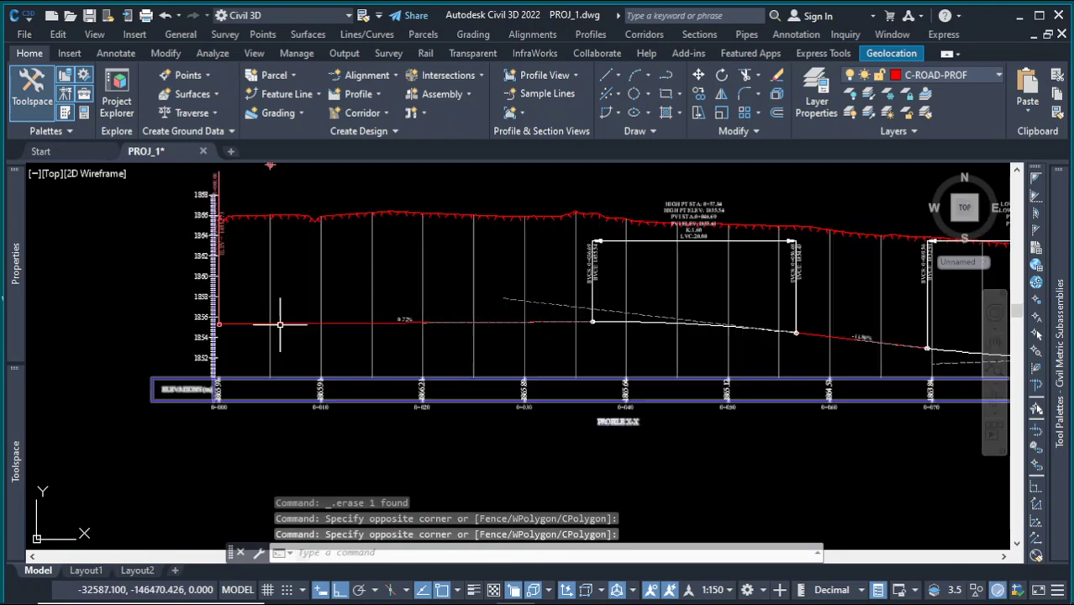
double_click(337, 336)
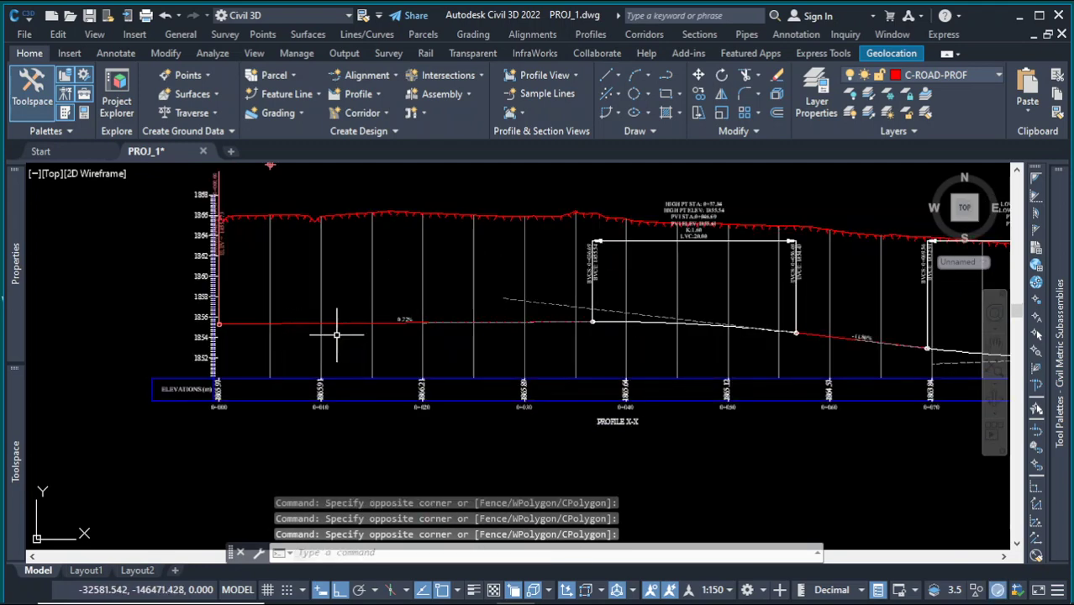
scroll(282, 326, "down", 2)
scroll(283, 328, "up", 4)
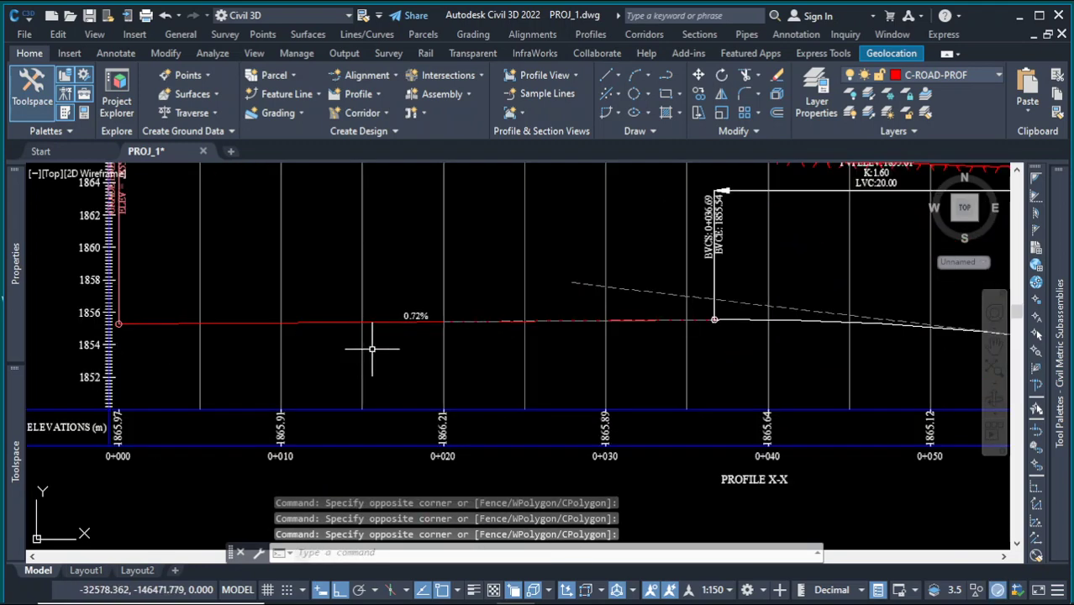
left_click(377, 350)
left_click(377, 350)
scroll(305, 328, "down", 6)
scroll(421, 332, "up", 4)
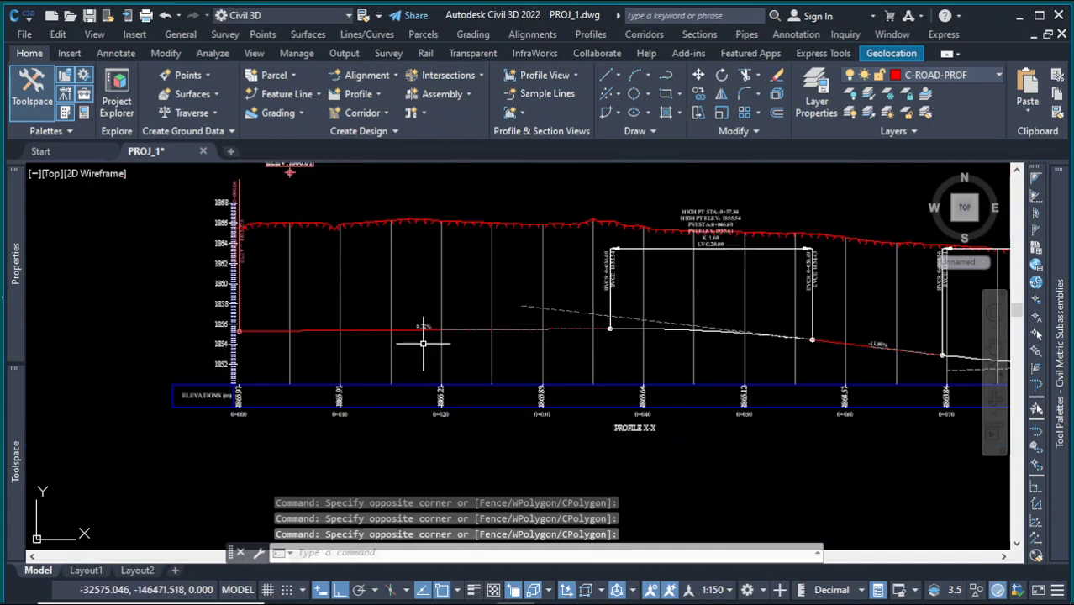
Select the design profile in the Profile X-X view to check its name, then clear the selection.
left_click(357, 332)
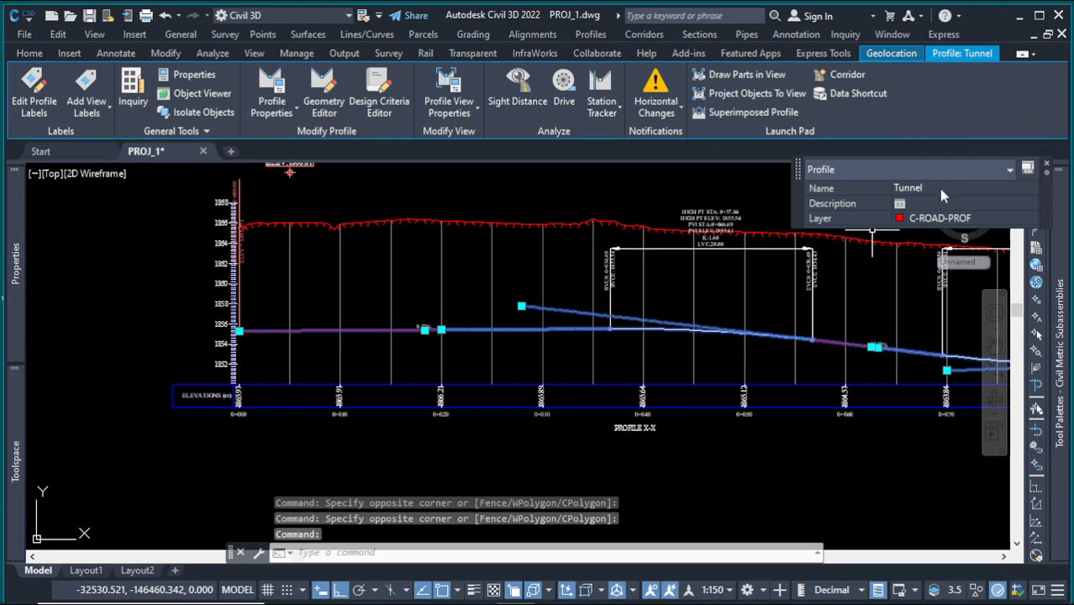
scroll(412, 343, "down", 8)
key("Escape")
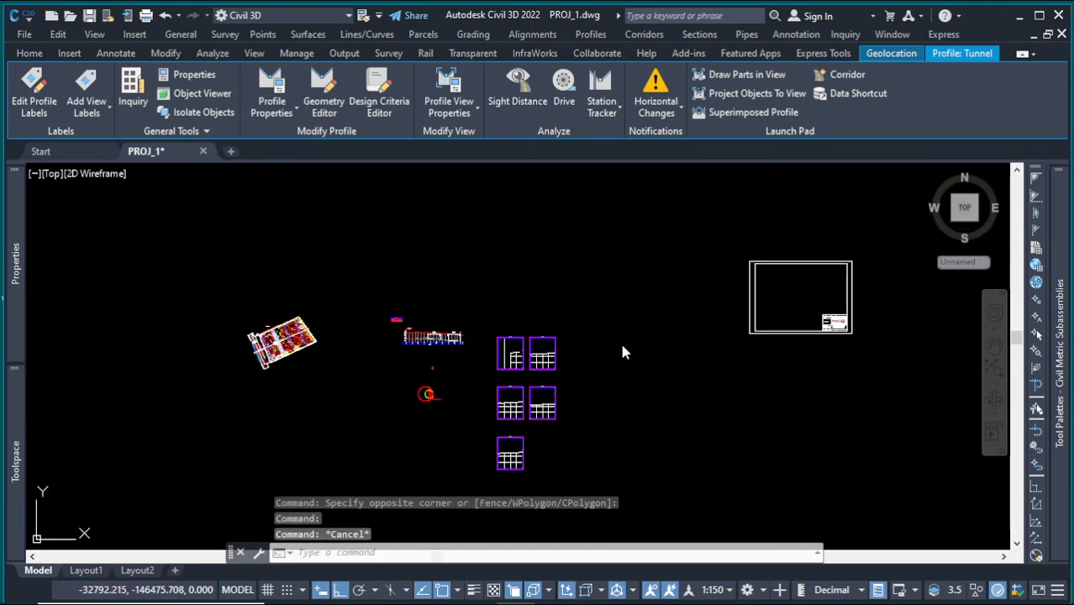
Examine the cross-section views beside the profile view.
left_click_drag(600, 325, 562, 280)
scroll(544, 377, "up", 5)
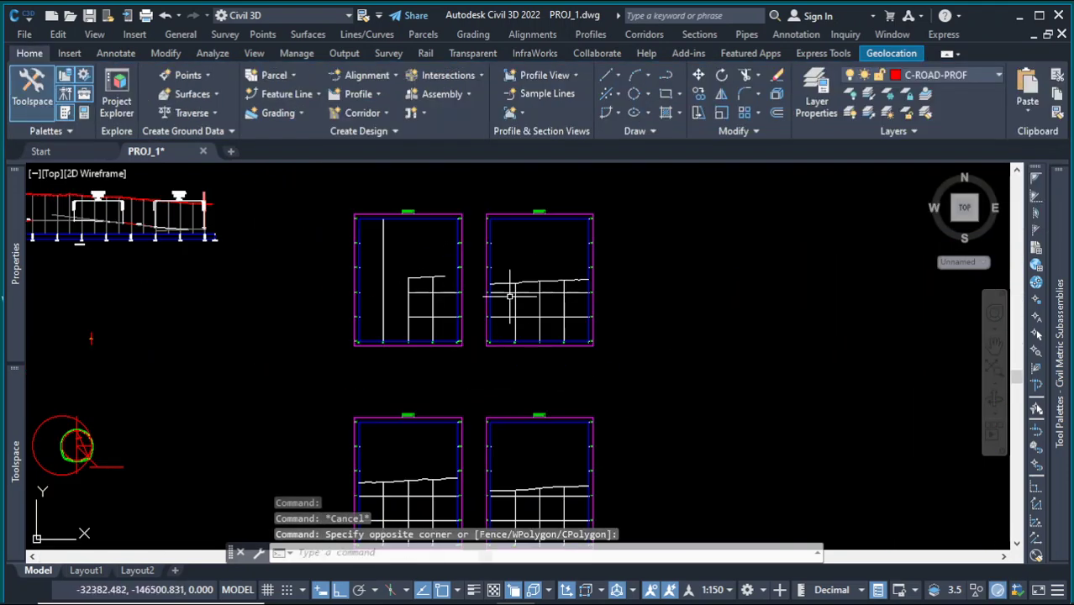
scroll(504, 287, "up", 5)
scroll(496, 288, "down", 7)
scroll(444, 413, "up", 5)
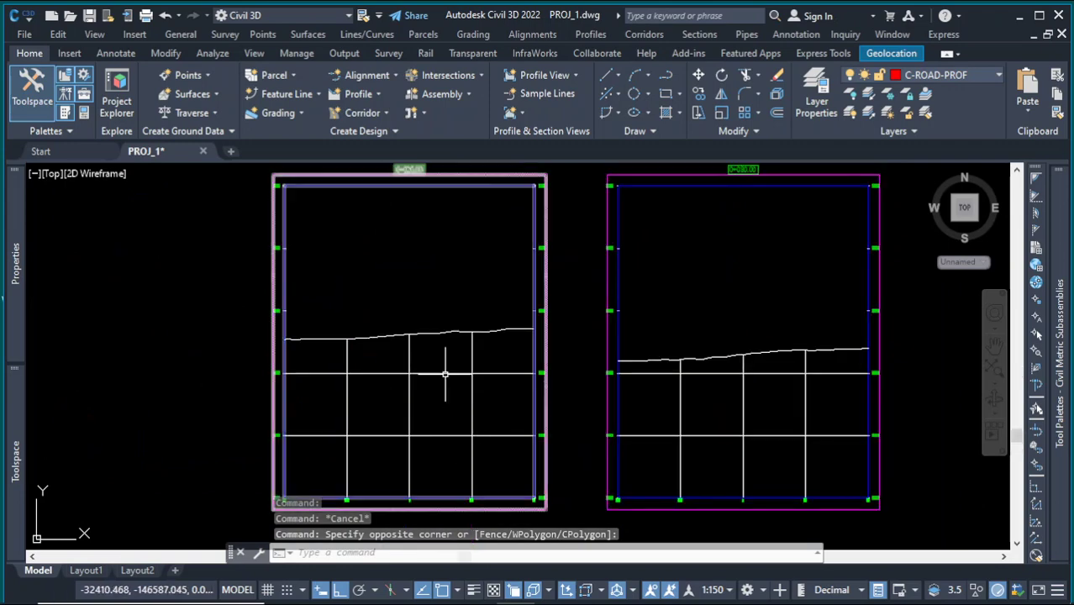
scroll(454, 370, "down", 7)
key("Escape")
scroll(330, 256, "up", 5)
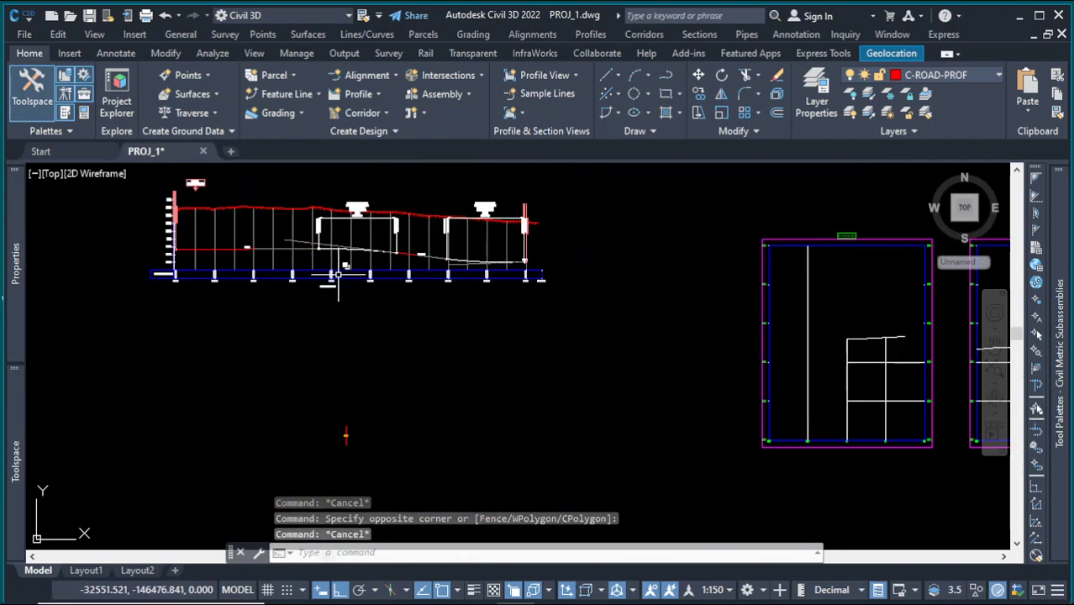
Delete the remaining Tunnel assembly baseline below the profile view.
scroll(452, 306, "down", 5)
scroll(407, 352, "up", 7)
left_click(460, 382)
left_click(395, 314)
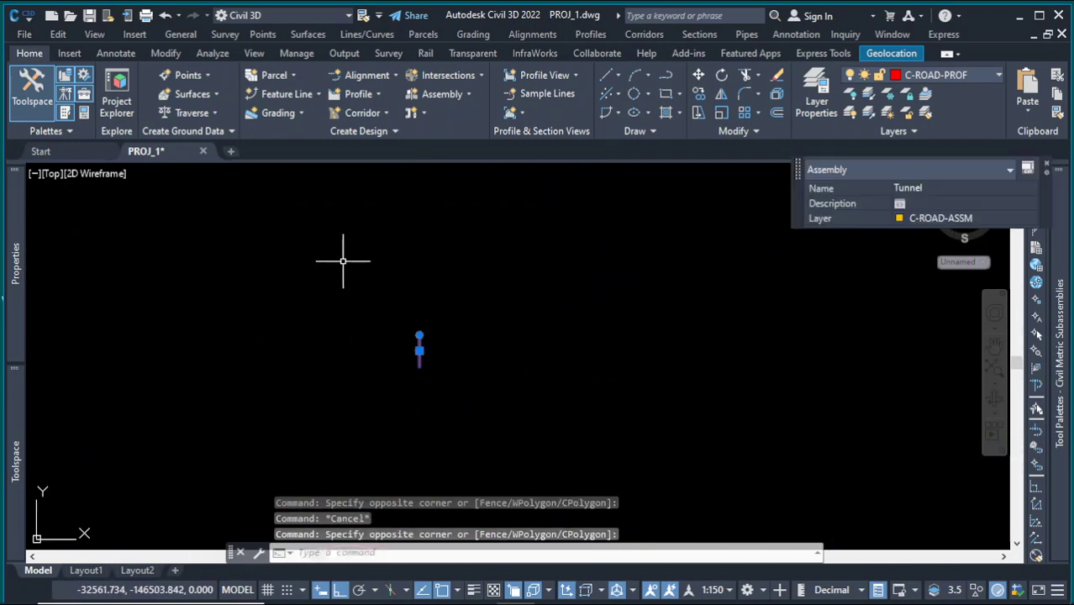
key("Delete")
Create a new assembly and place its baseline between the profile view and the tunnel construction drawing.
scroll(528, 319, "down", 5)
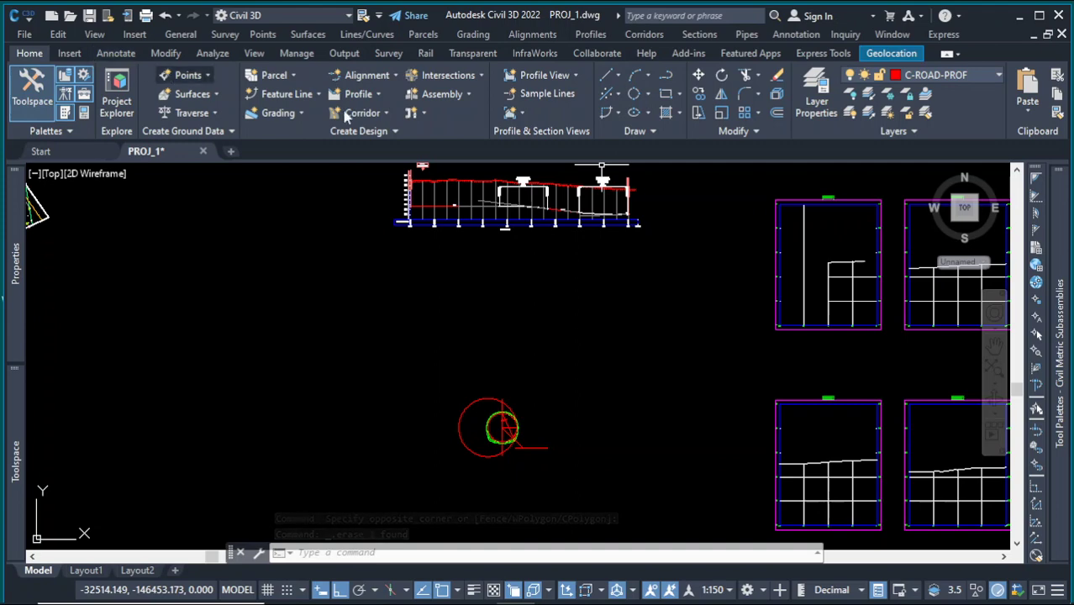
left_click(468, 91)
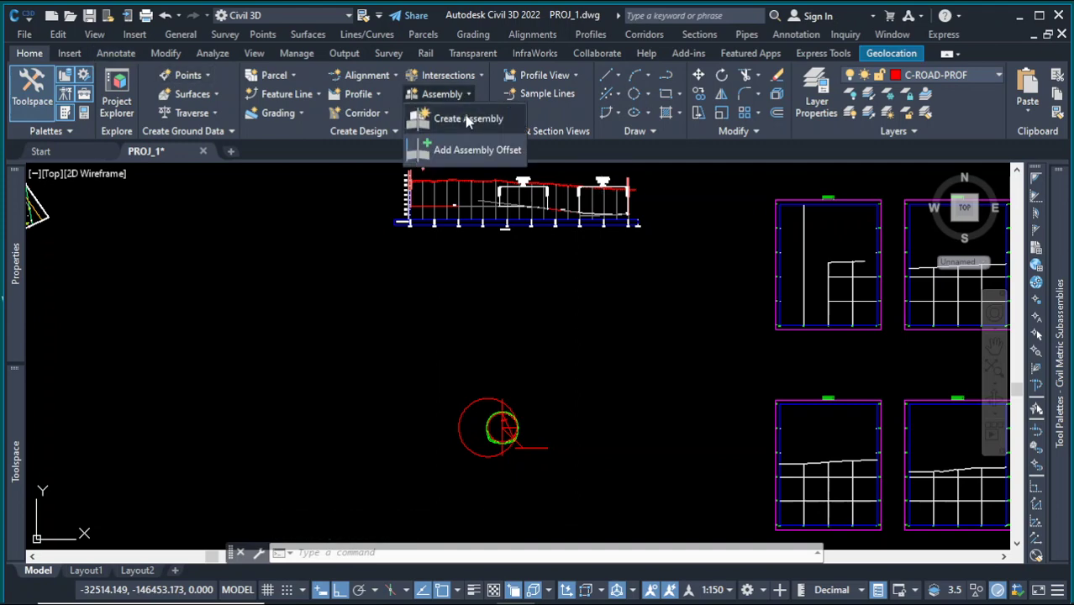
left_click(469, 118)
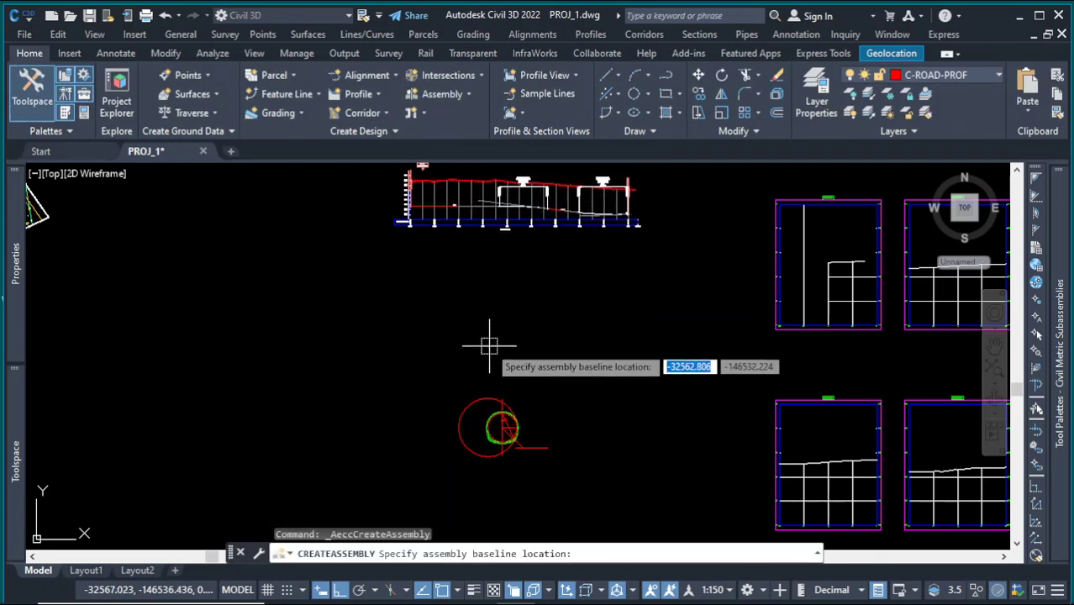
left_click(510, 303)
scroll(515, 354, "down", 1)
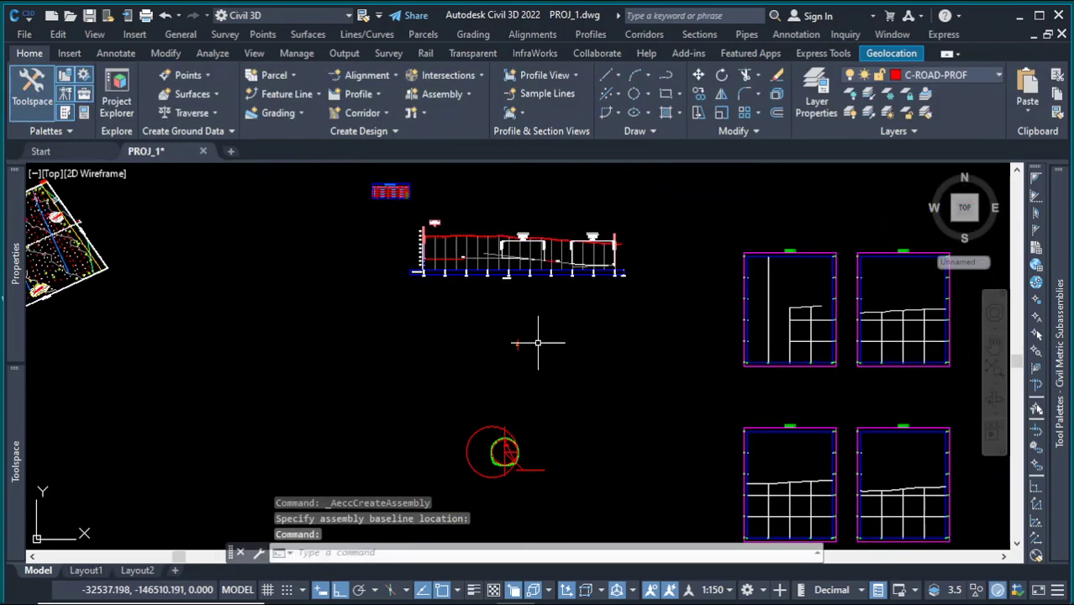
scroll(554, 336, "up", 1)
Remove the old tunel_2 subassembly from the Dam subassemblies tool palette.
mouse_move(1066, 302)
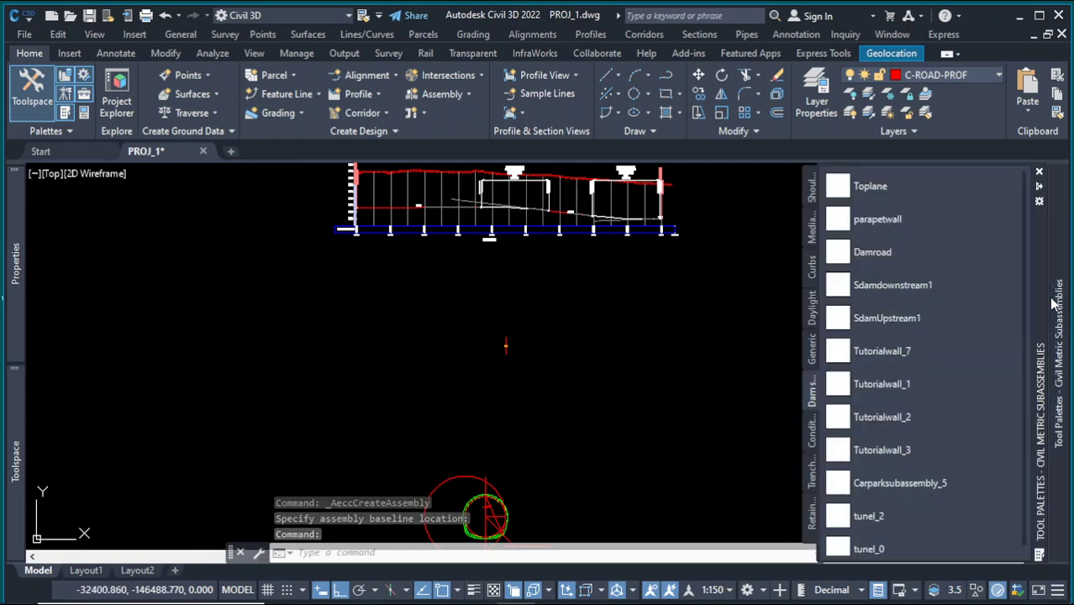
scroll(908, 395, "down", 1)
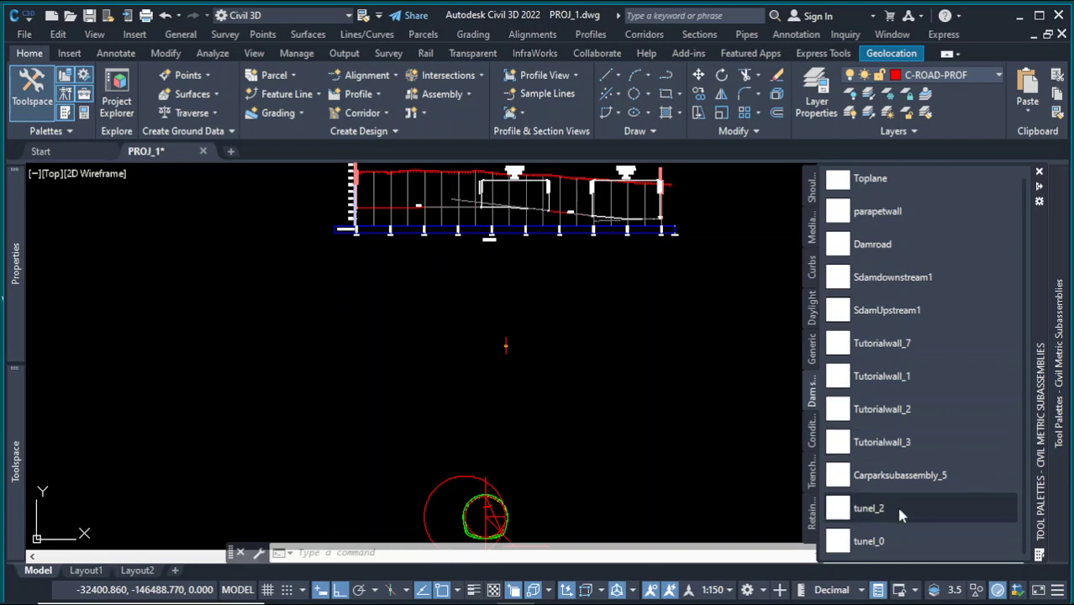
left_click(898, 509)
right_click(898, 510)
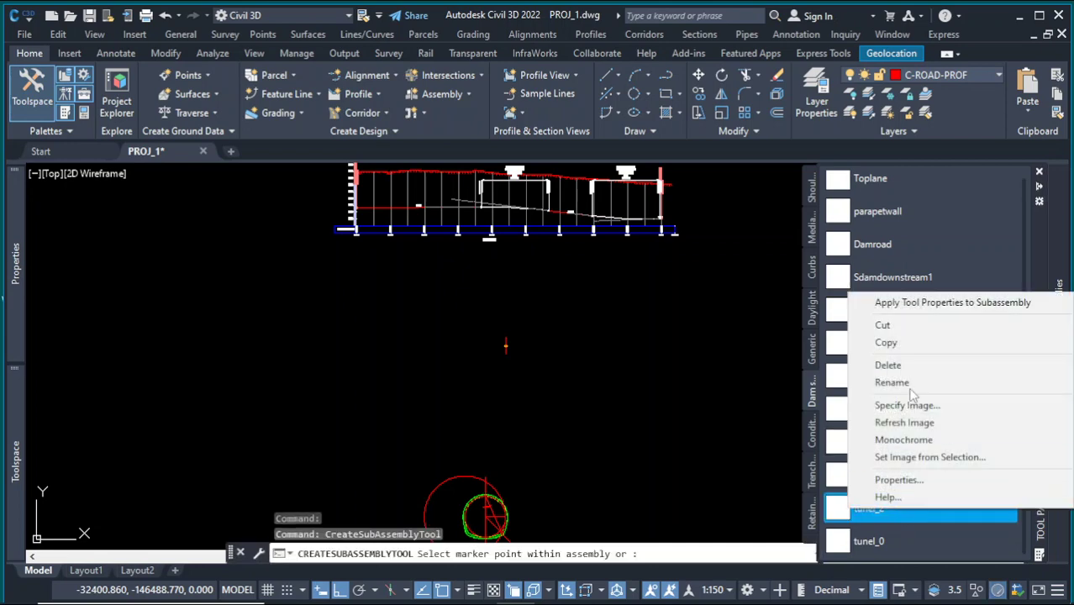
left_click(914, 366)
left_click(566, 342)
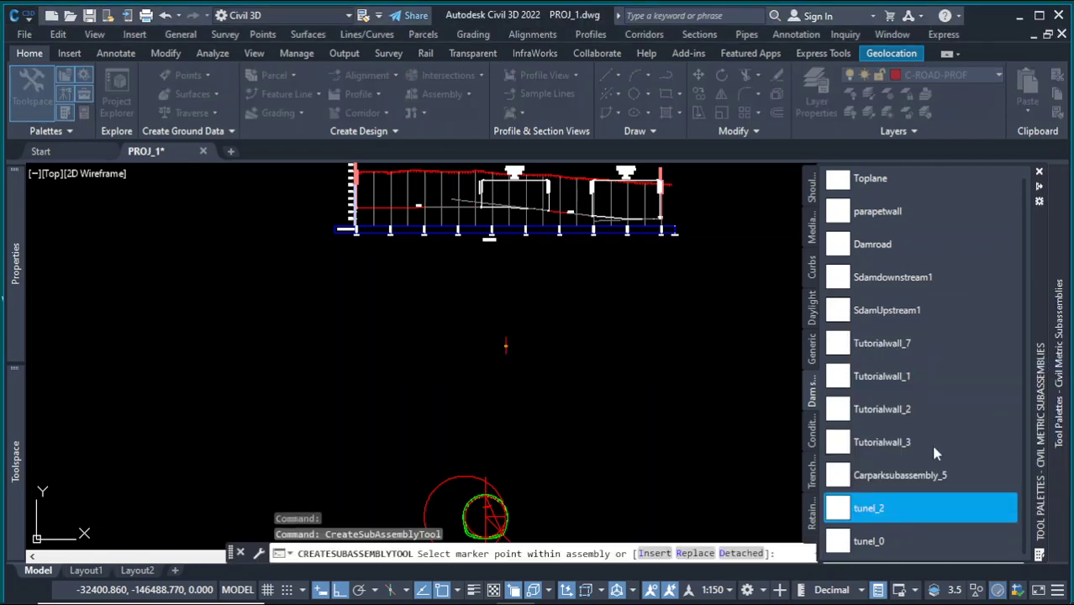
key("Escape")
Remove the old tunel_0 subassembly from the Dam subassemblies tool palette.
left_click(885, 518)
right_click(884, 519)
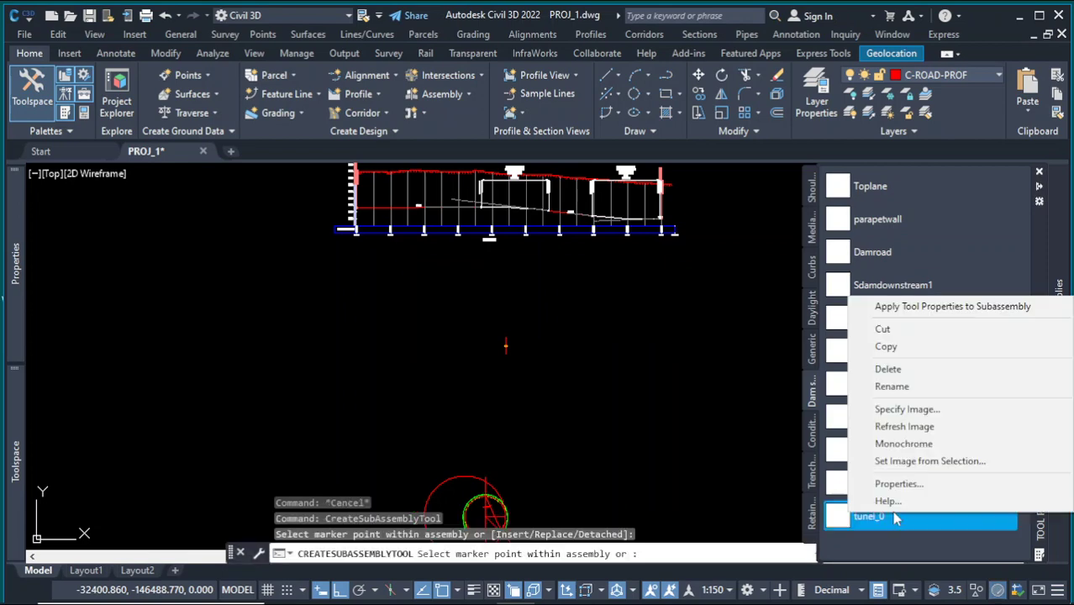
left_click(915, 372)
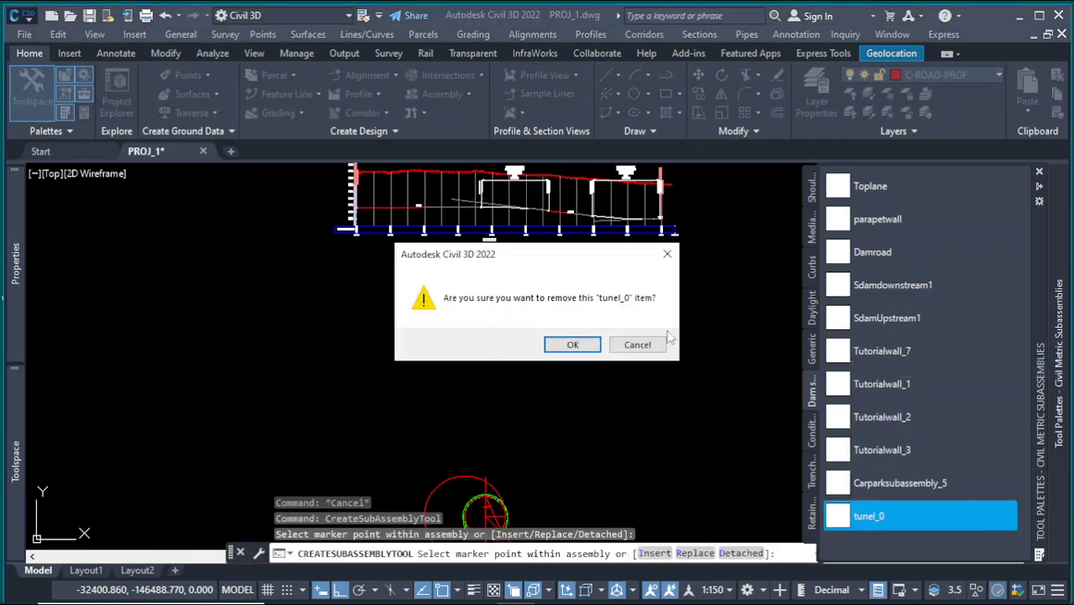
left_click(573, 345)
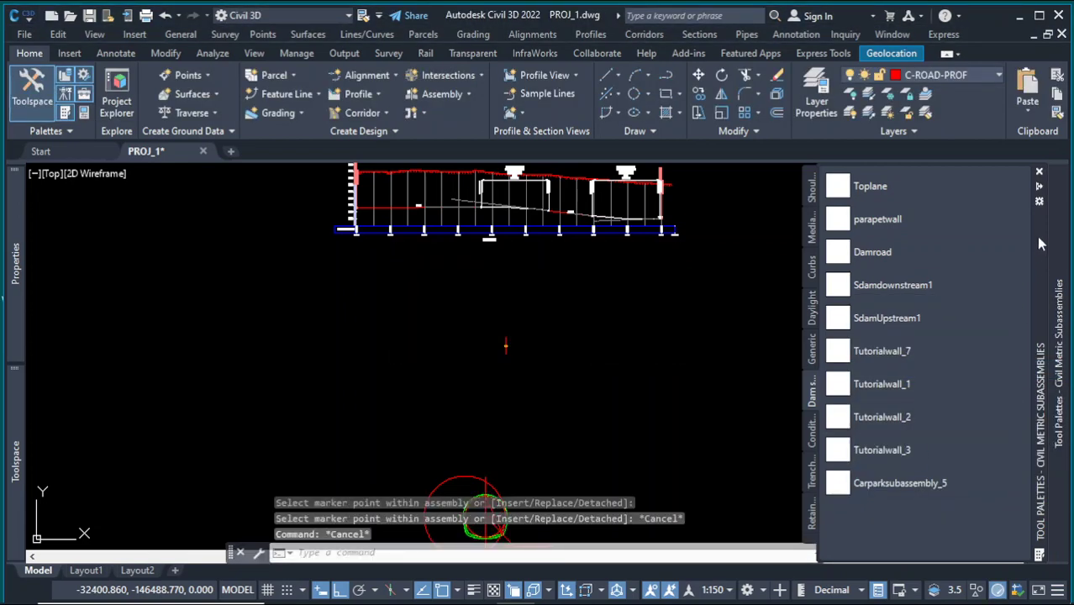
Import TutorialTunnel.pkt from the subaasemblies folder into the Dam subassemblies tool palette.
left_click(1041, 203)
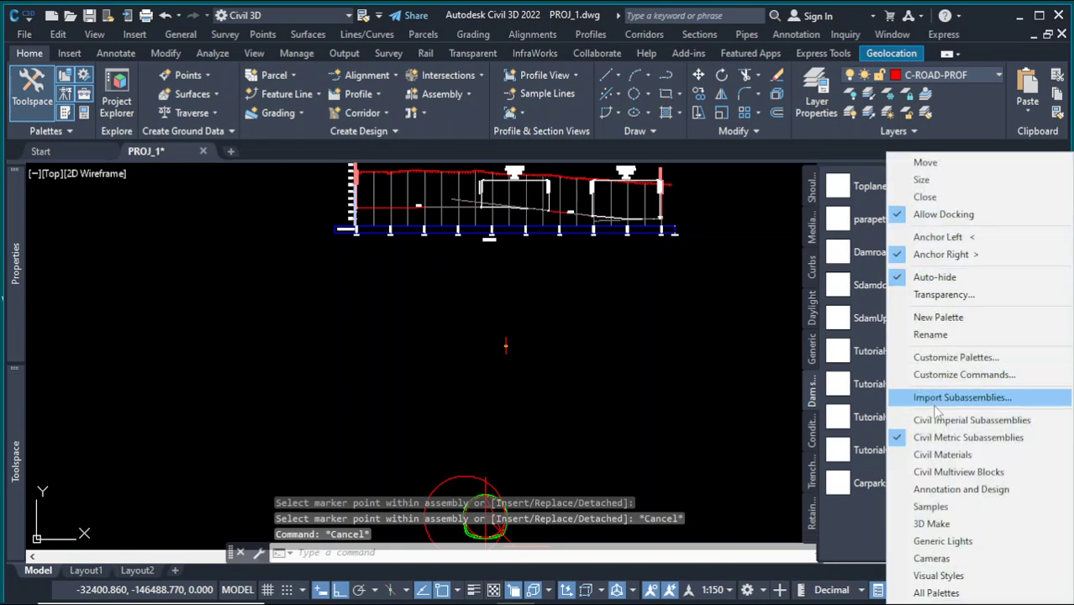
left_click(936, 396)
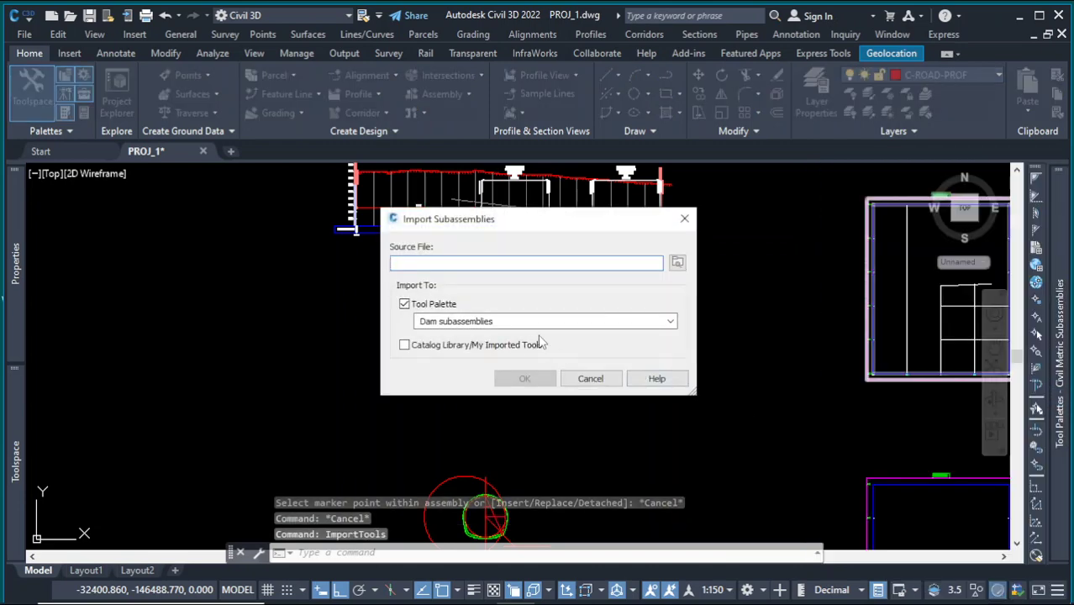
left_click(677, 264)
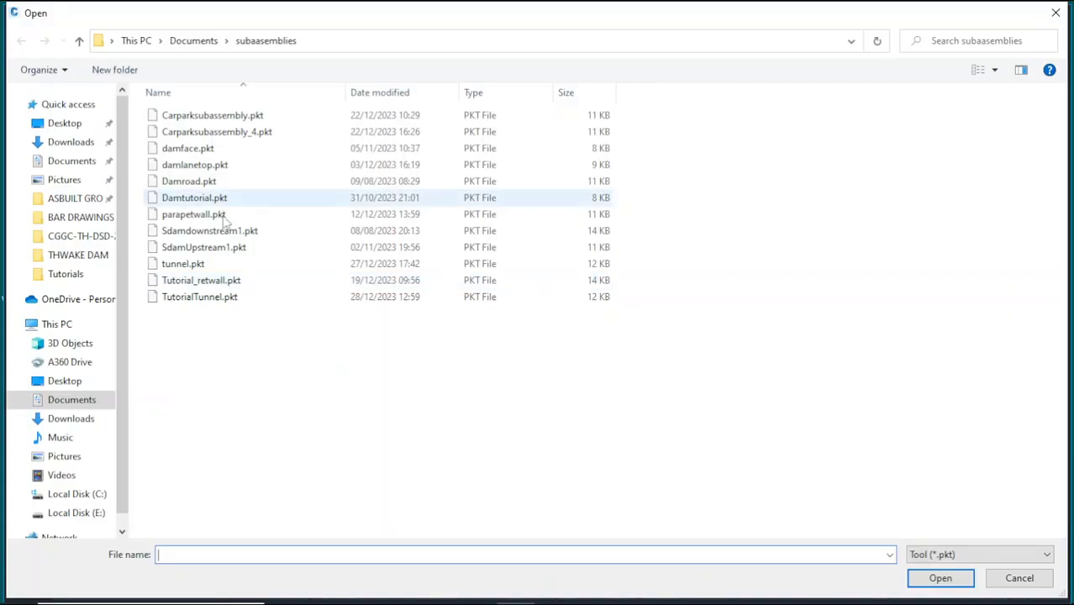
left_click(199, 300)
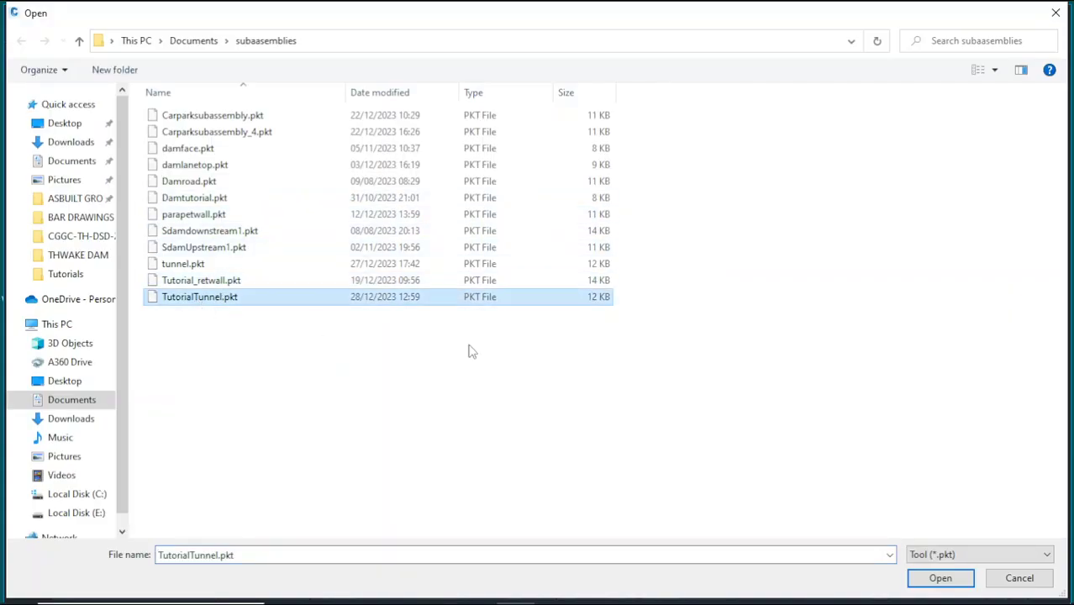
left_click(941, 579)
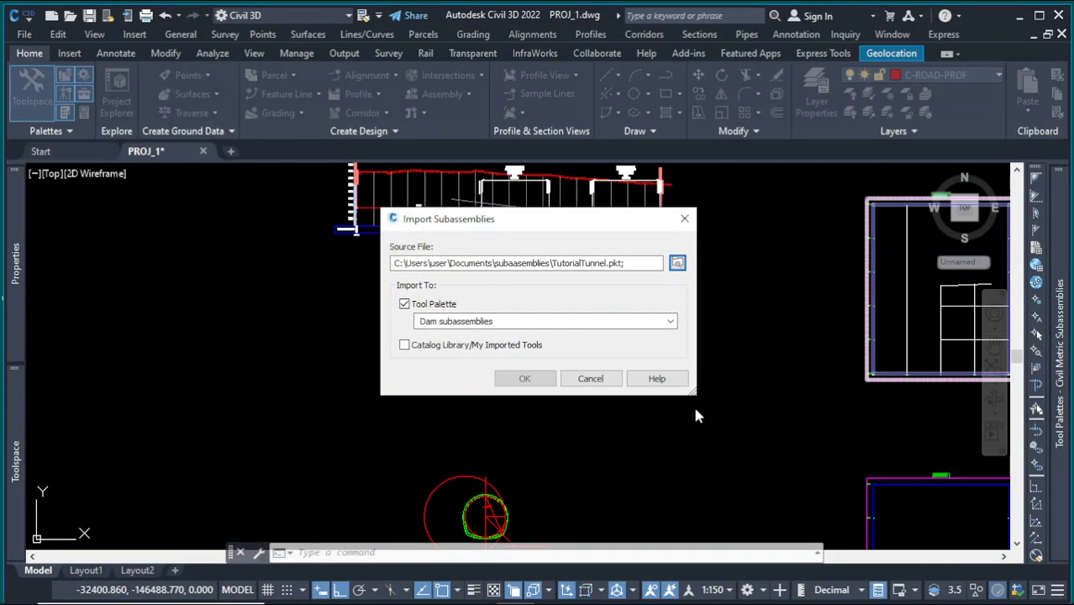
left_click(552, 379)
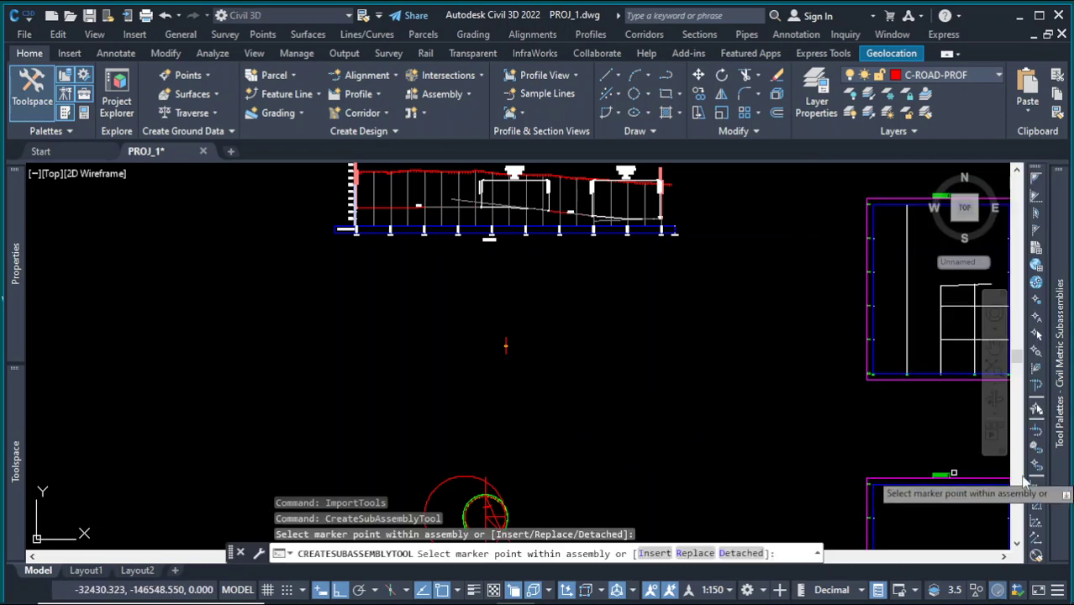
Attach the TutorialTunnel0 subassembly to the marker point of the new assembly baseline.
mouse_move(1059, 479)
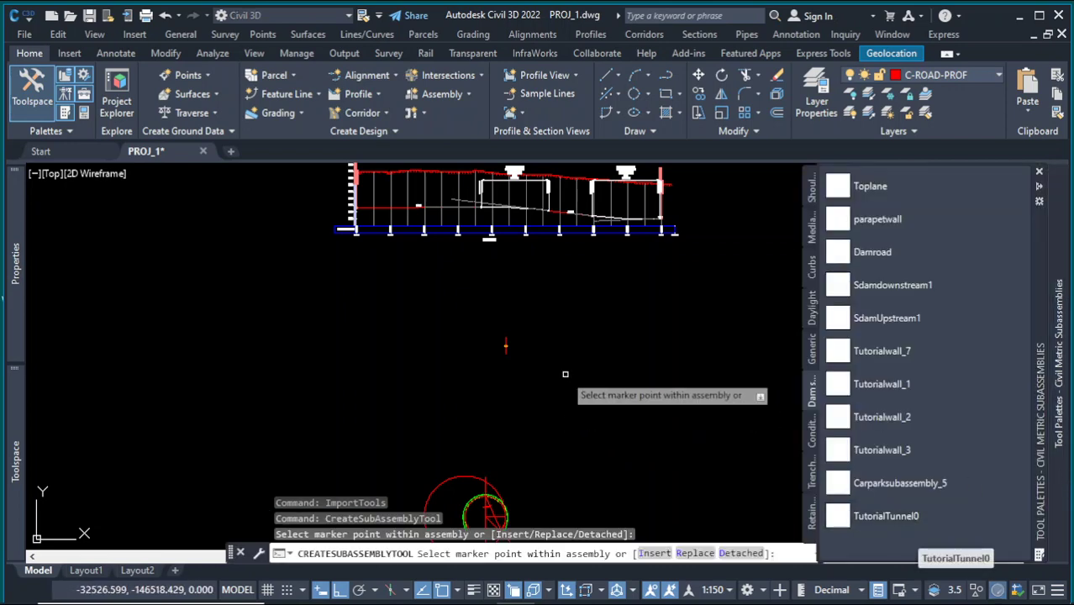
scroll(565, 374, "up", 6)
scroll(476, 272, "up", 5)
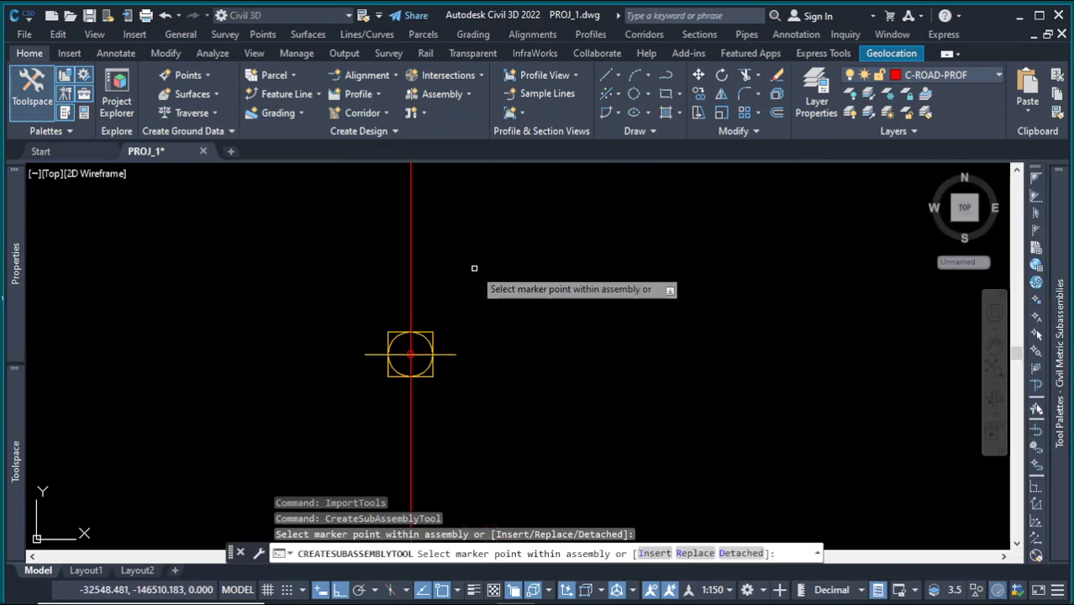
left_click(455, 353)
Try to attach a second TutorialTunnel0 to the left side of the same baseline marker, and end the placement command.
scroll(694, 343, "down", 6)
scroll(656, 354, "up", 6)
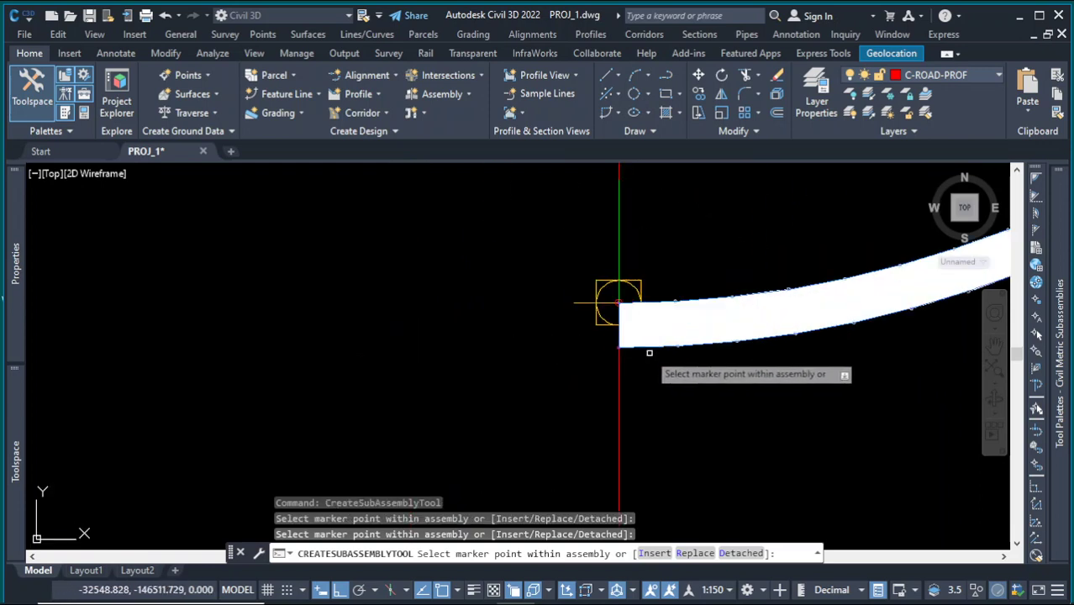
left_click(573, 303)
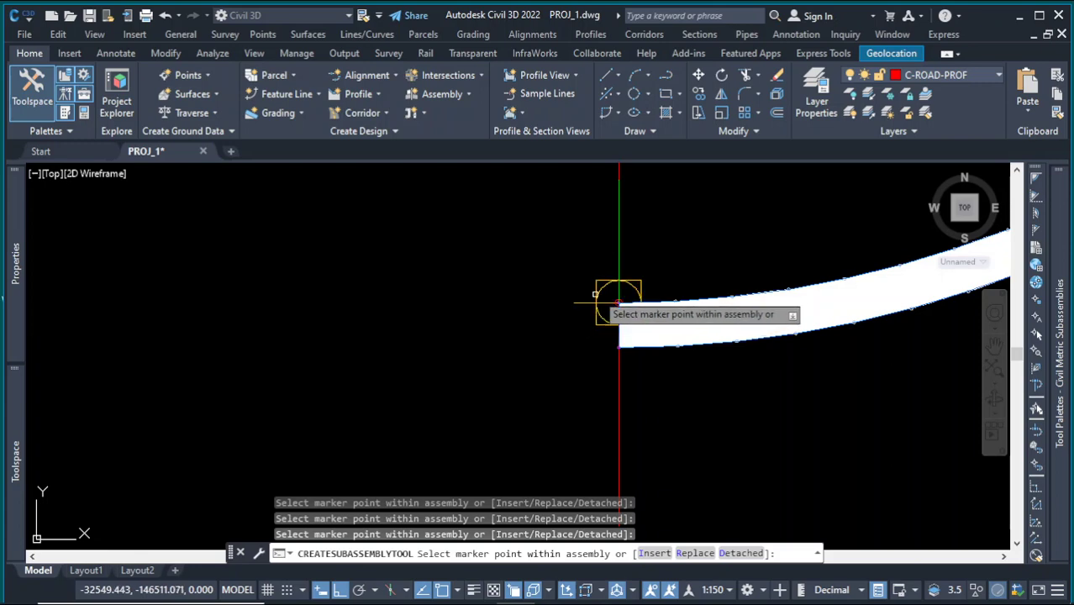
key("Escape")
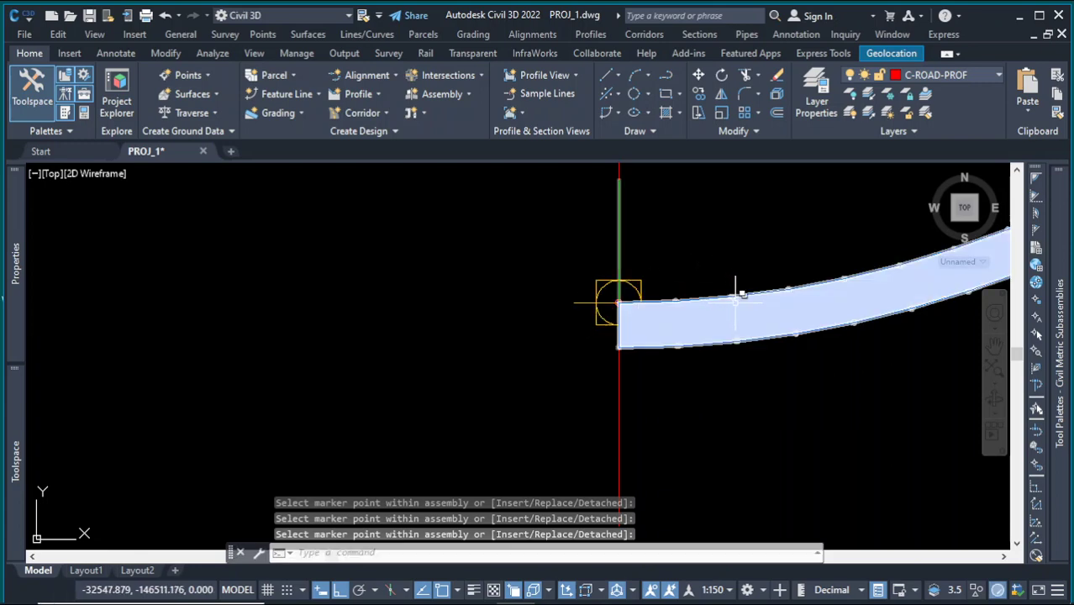
Select the attached half-tunnel subassembly on the assembly to inspect its shape and properties.
scroll(699, 314, "down", 6)
scroll(683, 239, "up", 4)
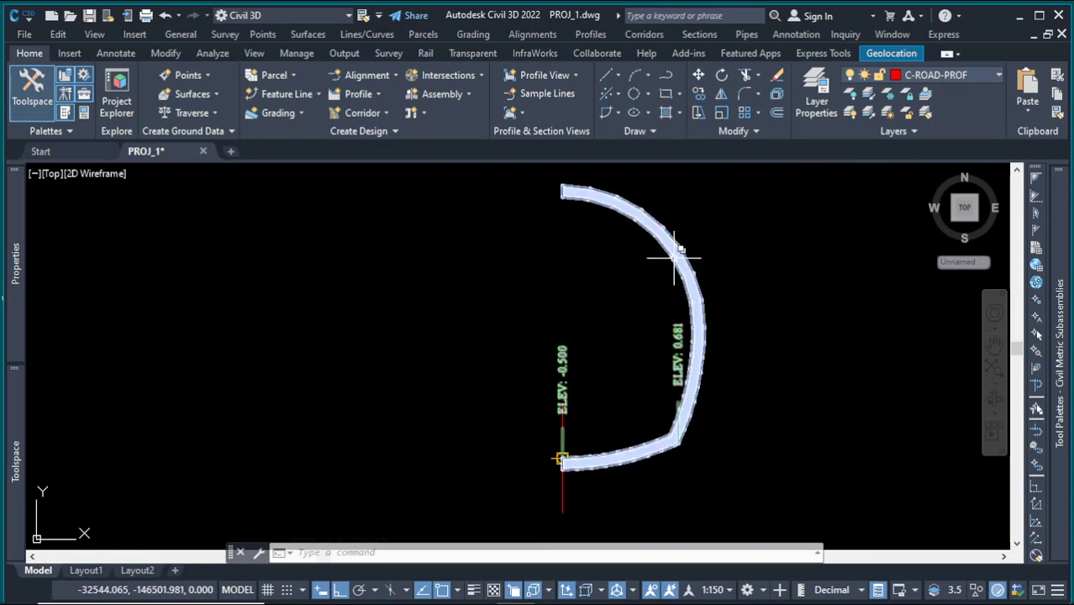
left_click(680, 244)
left_click(710, 197)
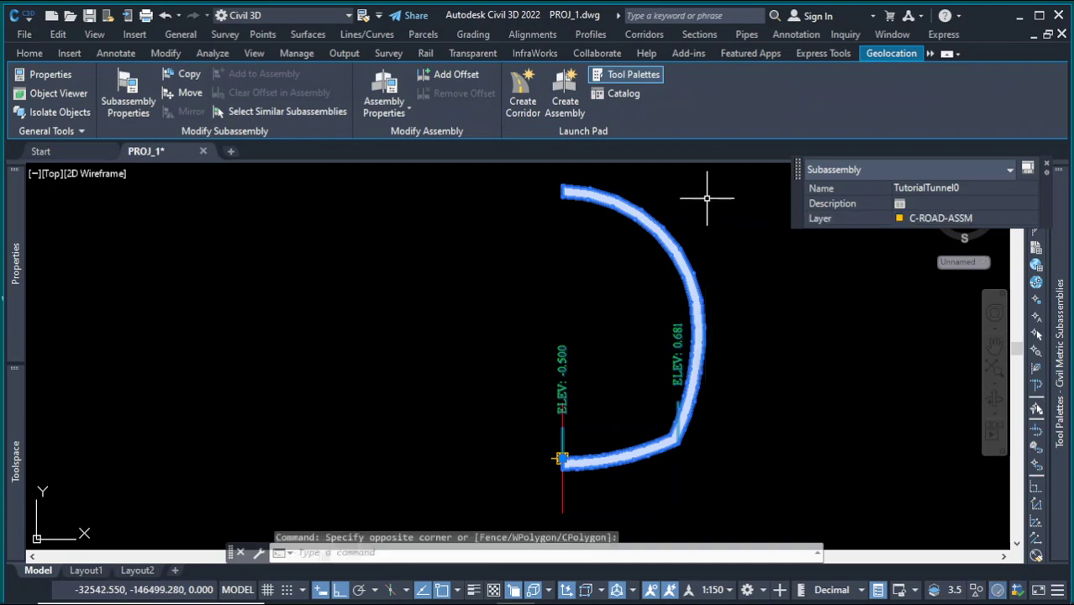
Switch to Autodesk Subassembly Composer 2022 and reopen the recent file TutorialTunnel.pkt.
left_click(223, 586)
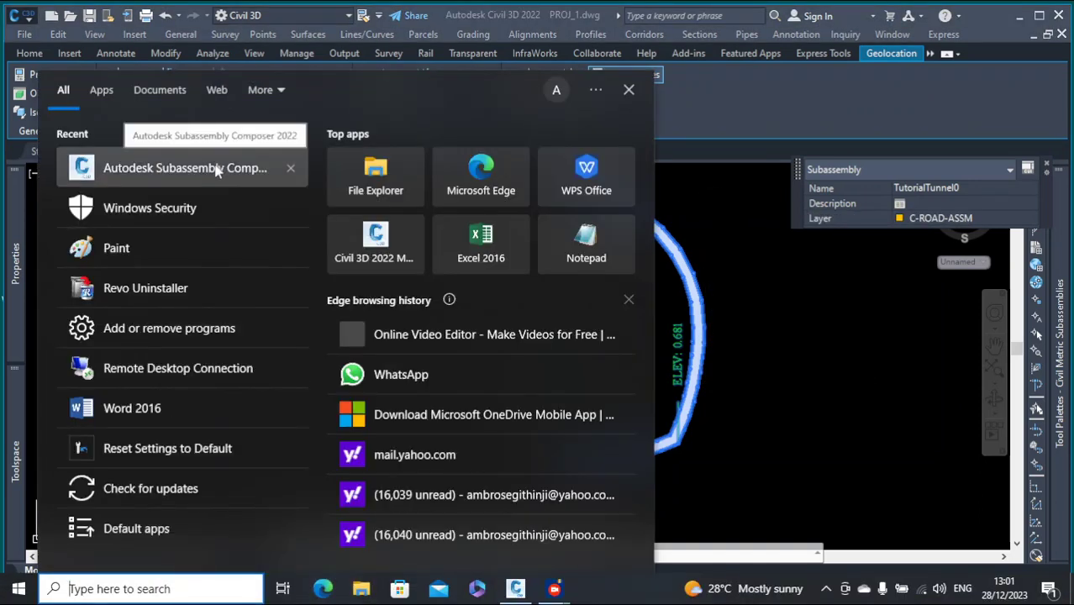
left_click(216, 168)
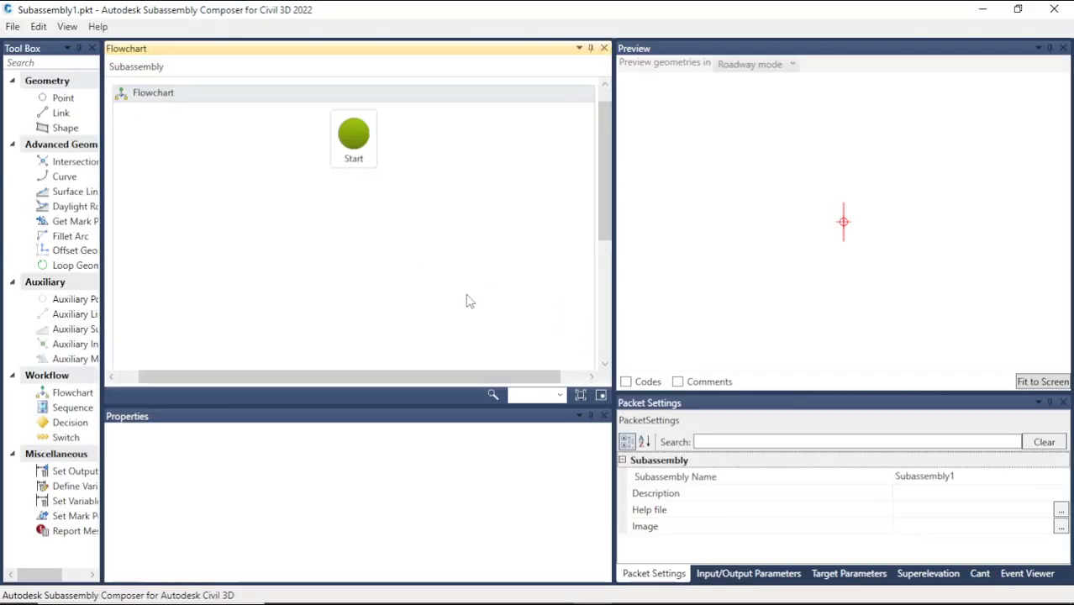
left_click(11, 28)
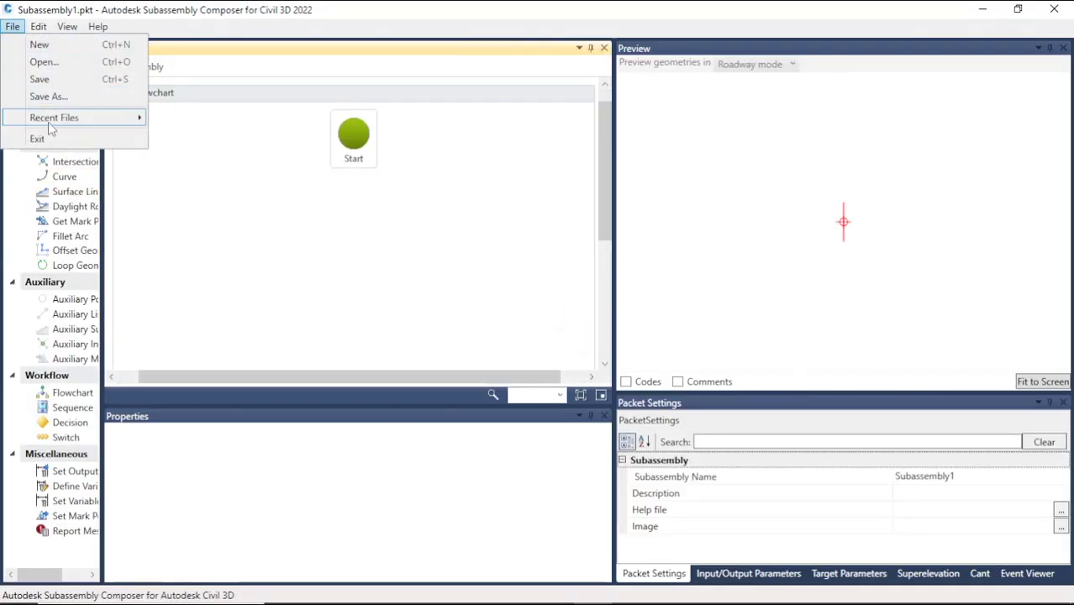
mouse_move(134, 119)
left_click(428, 119)
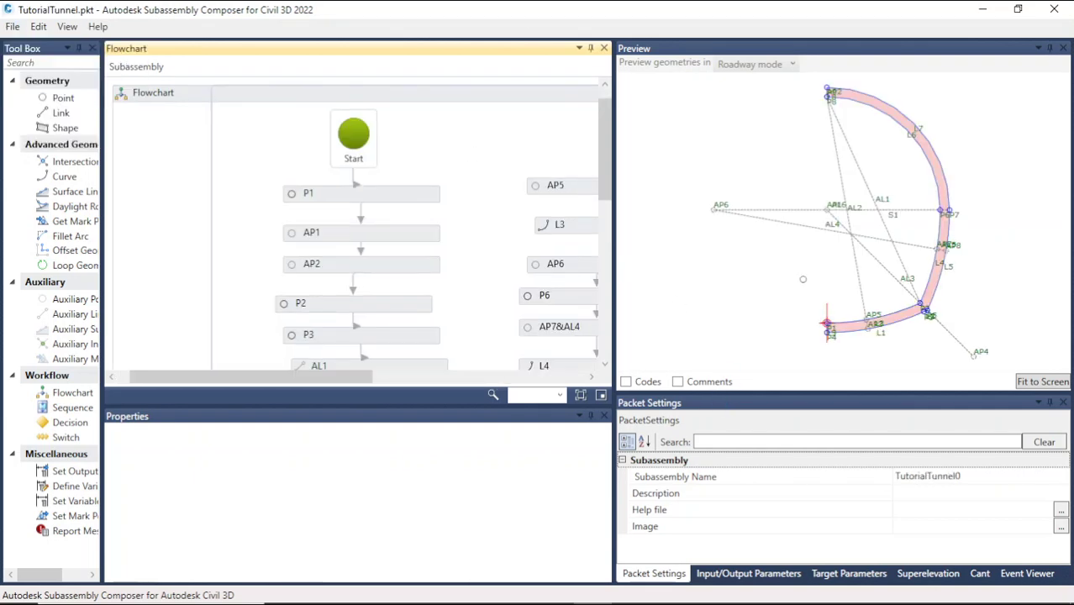
Set the default value of the Side input parameter to Right and save the TutorialTunnel packet.
left_click(748, 575)
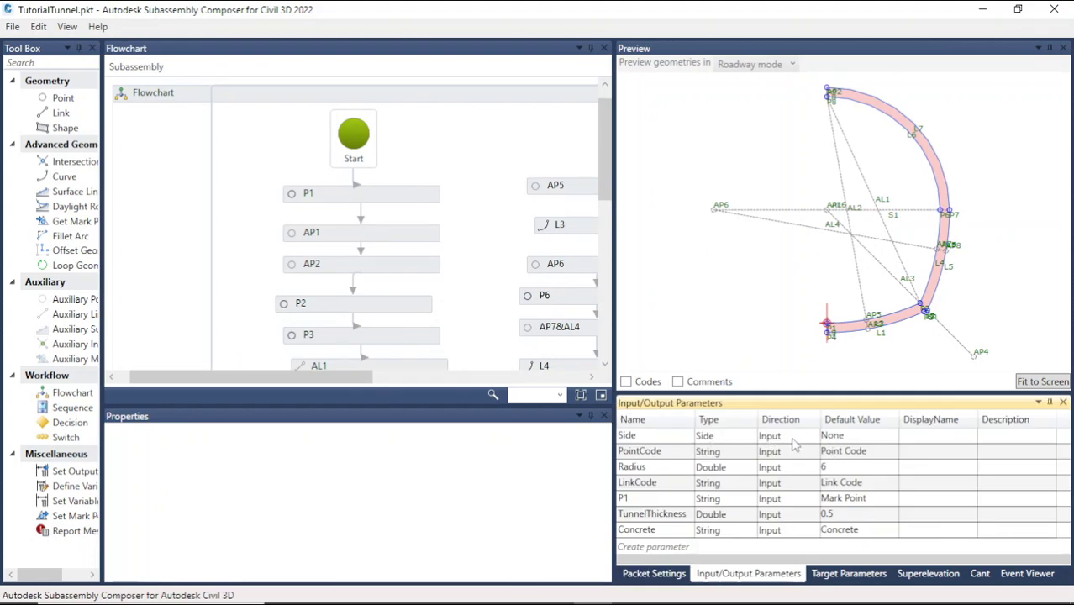
left_click(894, 443)
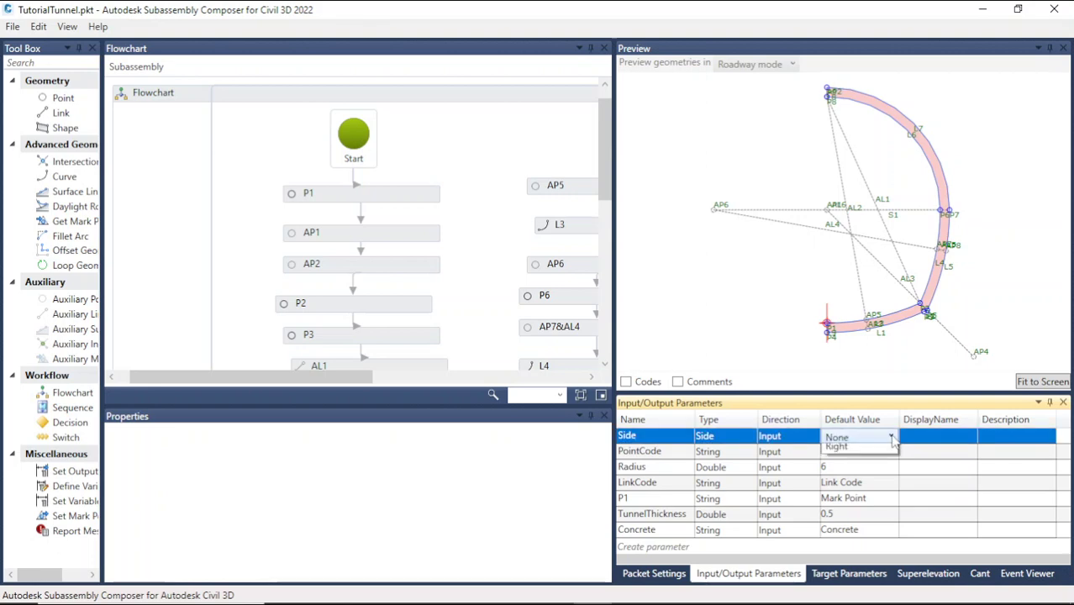
left_click(893, 439)
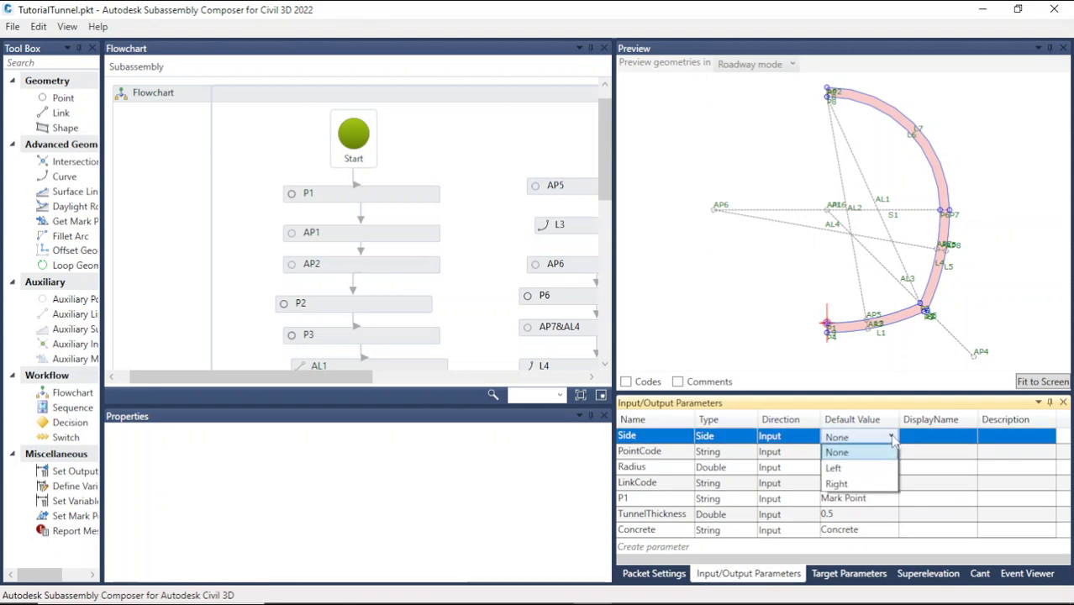
left_click(854, 486)
left_click(913, 352)
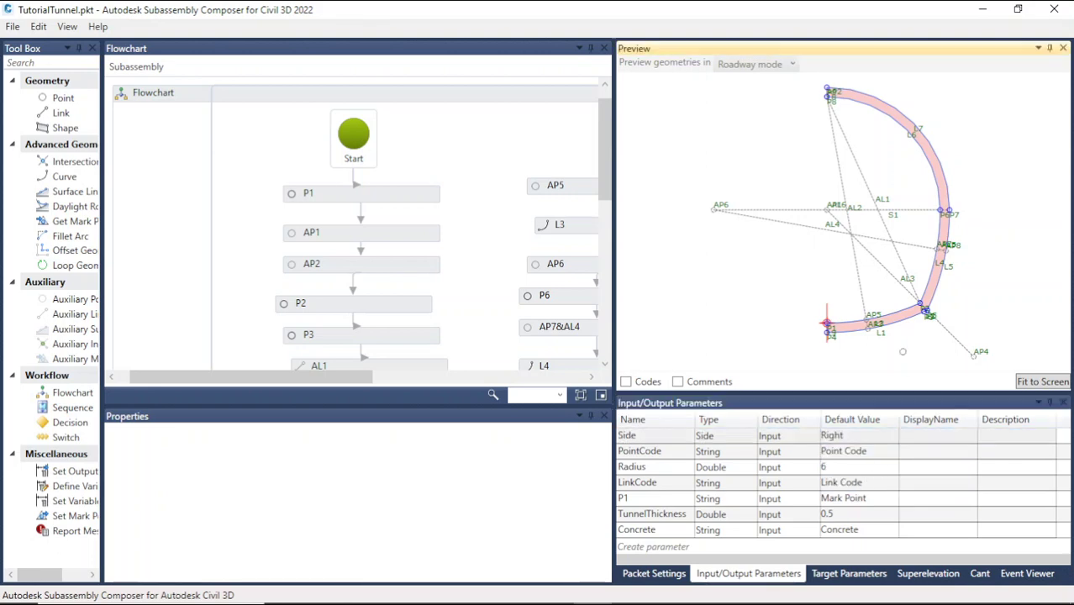
left_click(18, 32)
left_click(51, 85)
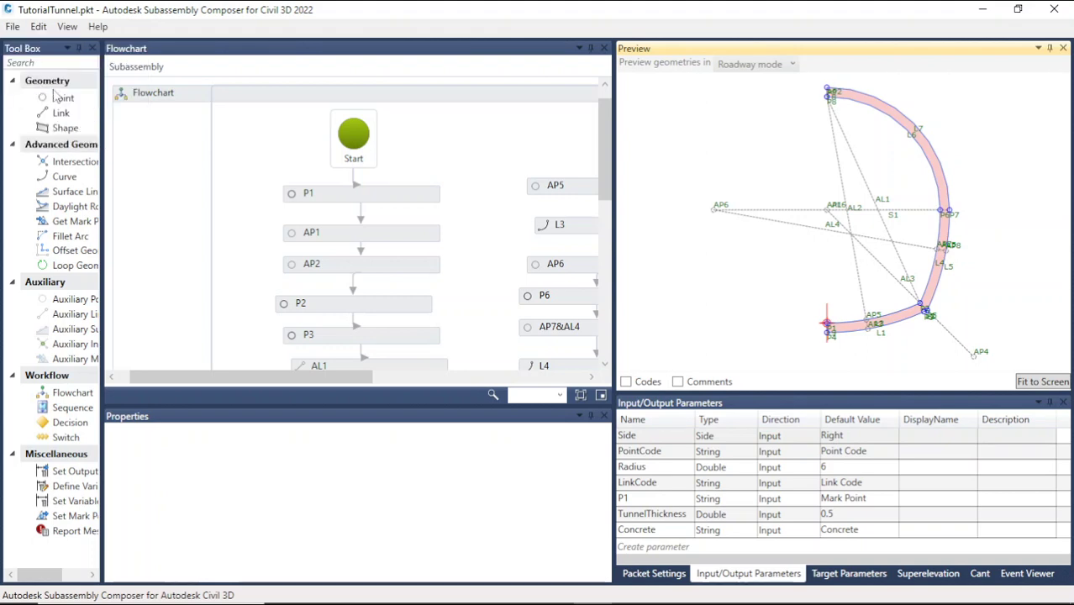
Rename the subassembly as TutorialTunnel_1 in the packet settings, save the file and close Subassembly Composer.
left_click(655, 574)
left_click(959, 475)
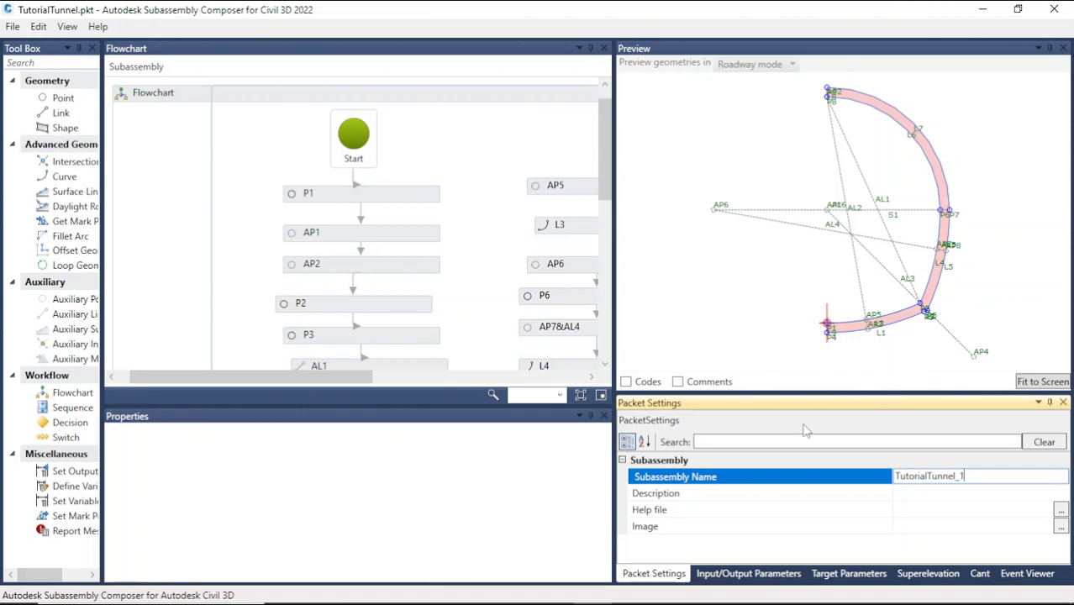
left_click(751, 314)
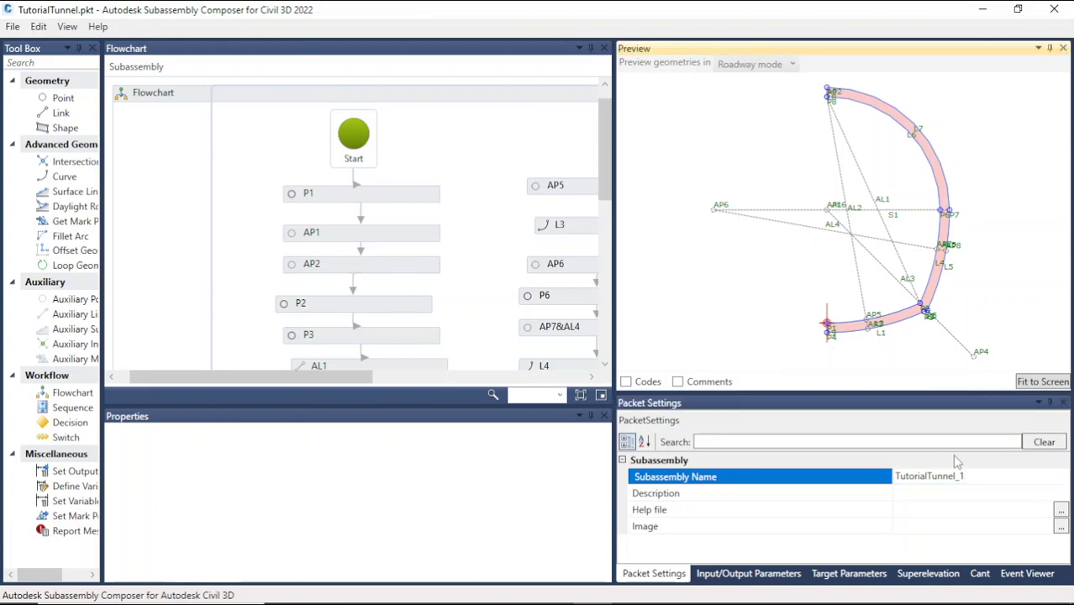
left_click(12, 27)
left_click(44, 81)
left_click(1054, 9)
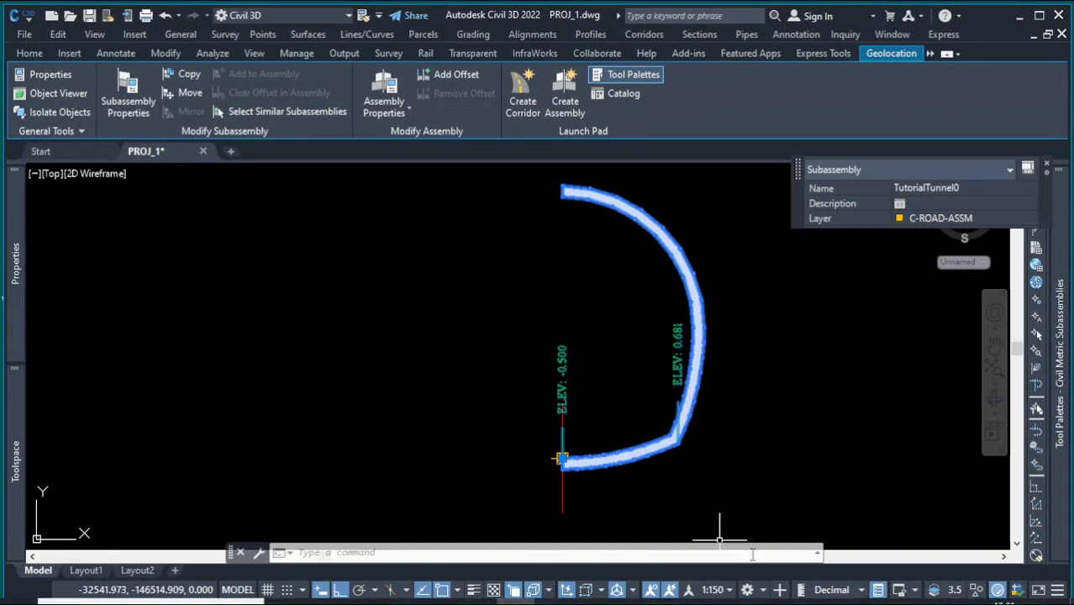
Clear the selection in Civil 3D and import the updated TutorialTunnel.pkt into the Dam subassemblies tool palette.
left_click(868, 411)
key("Escape")
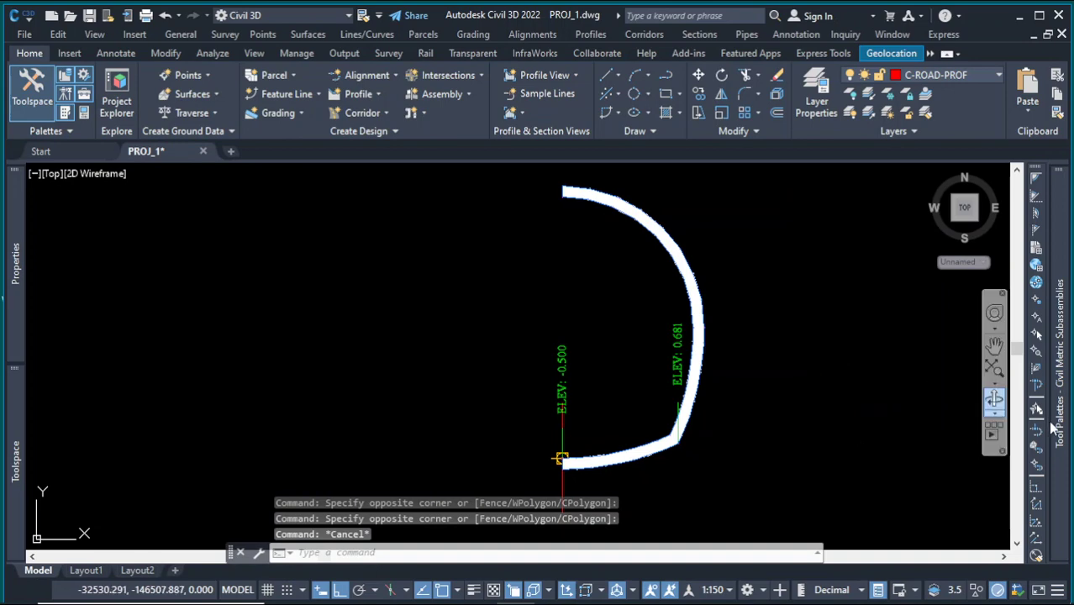
mouse_move(1070, 450)
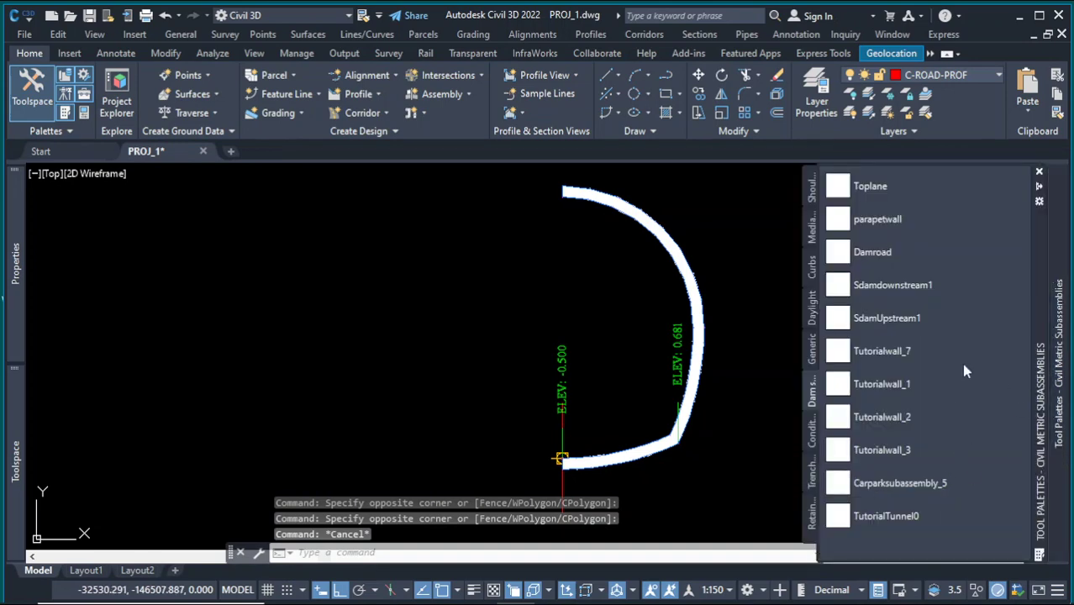
left_click(1040, 188)
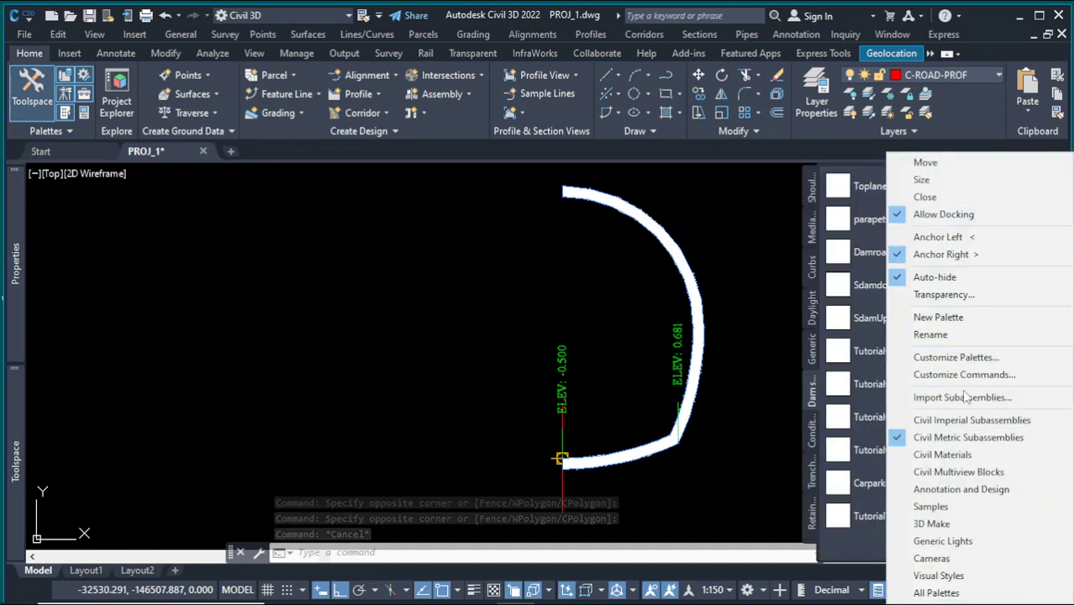
left_click(963, 399)
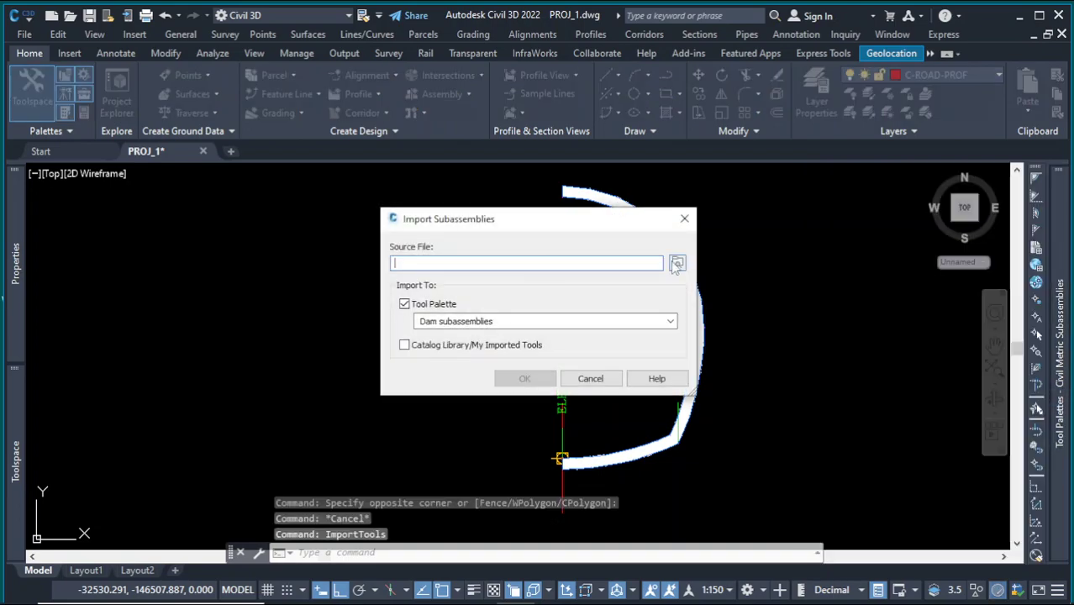
left_click(677, 264)
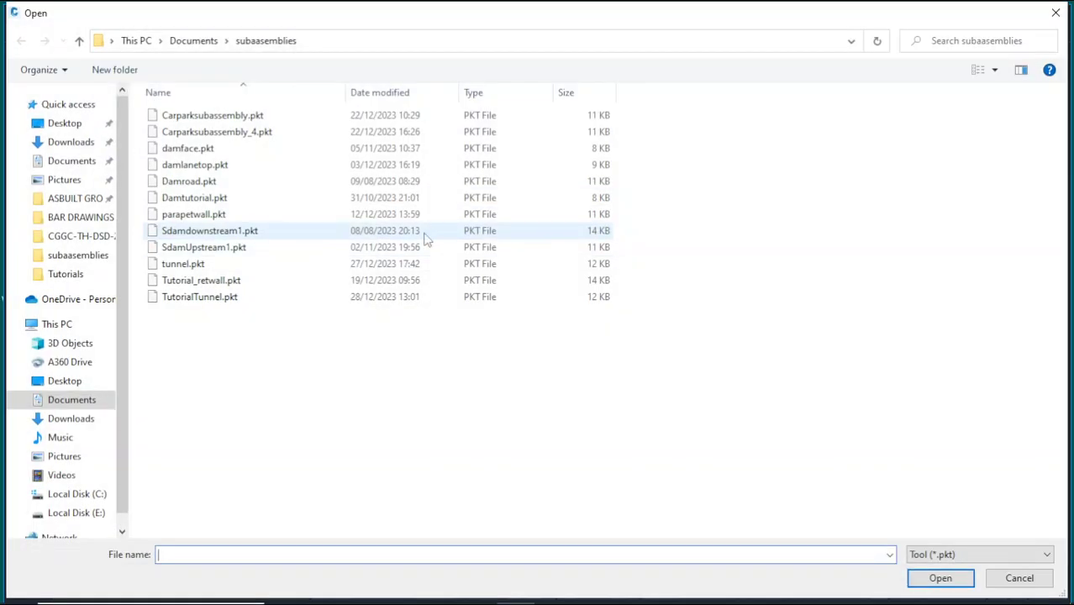
left_click(224, 301)
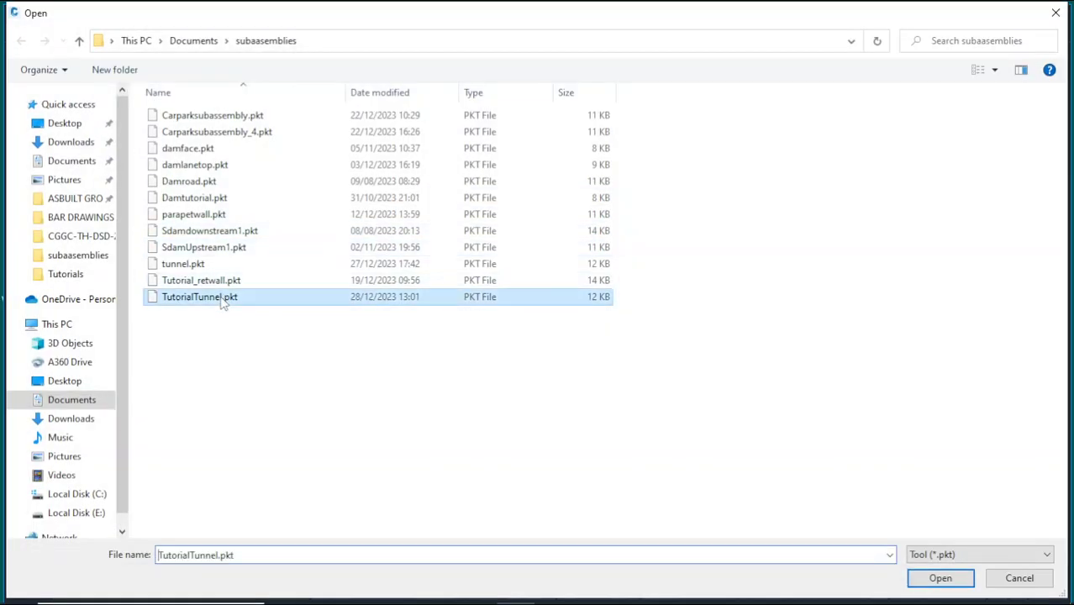
left_click(940, 579)
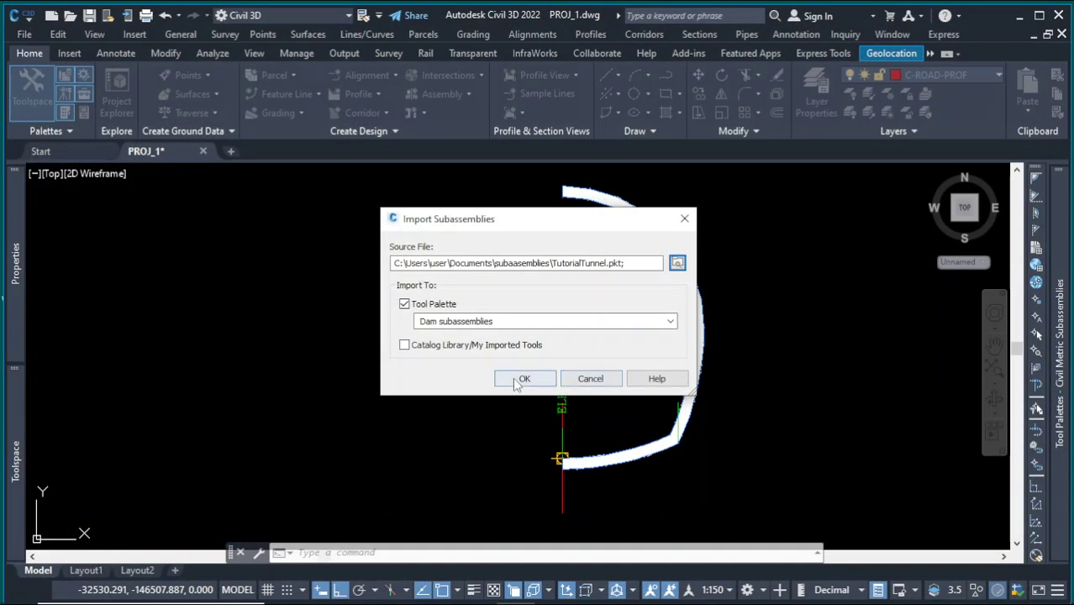
Place TutorialTunnel_1 with the Replace option on the existing half-tunnel subassembly, and end the placement command.
mouse_move(1062, 386)
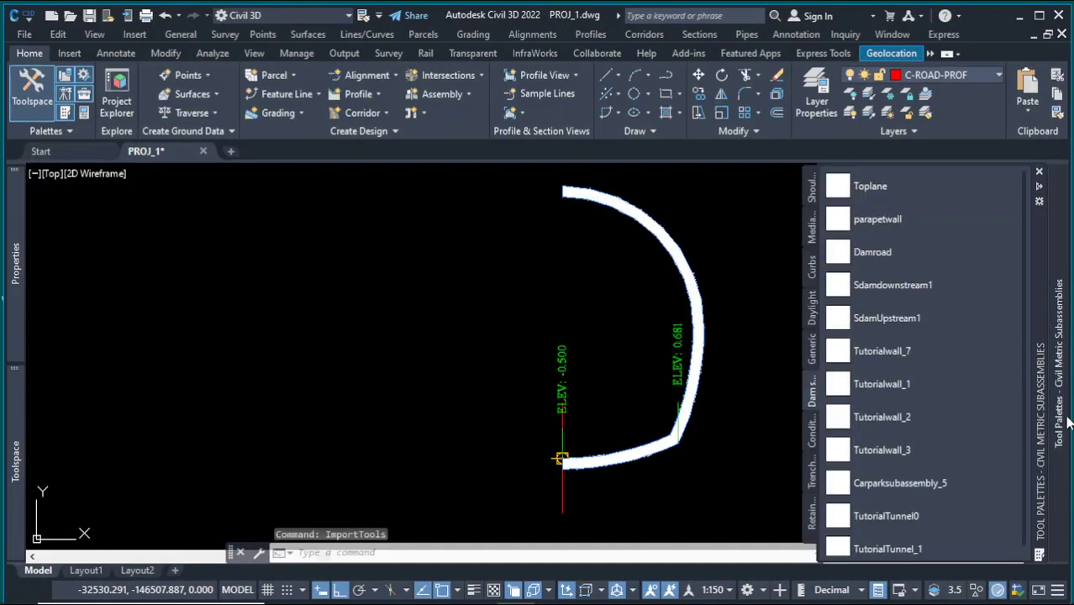
scroll(907, 534, "down", 1)
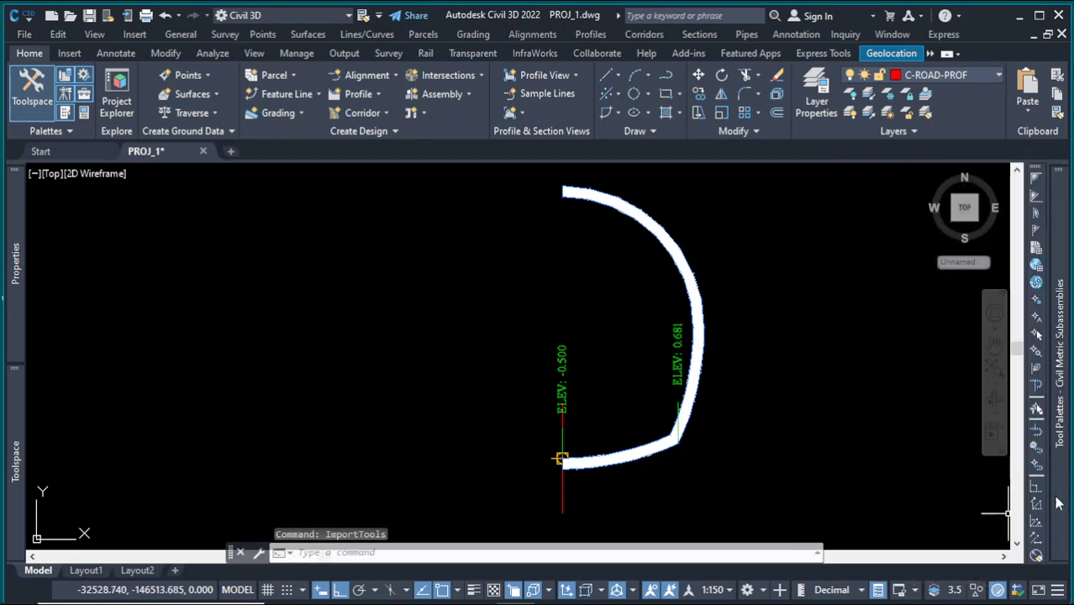
mouse_move(1057, 502)
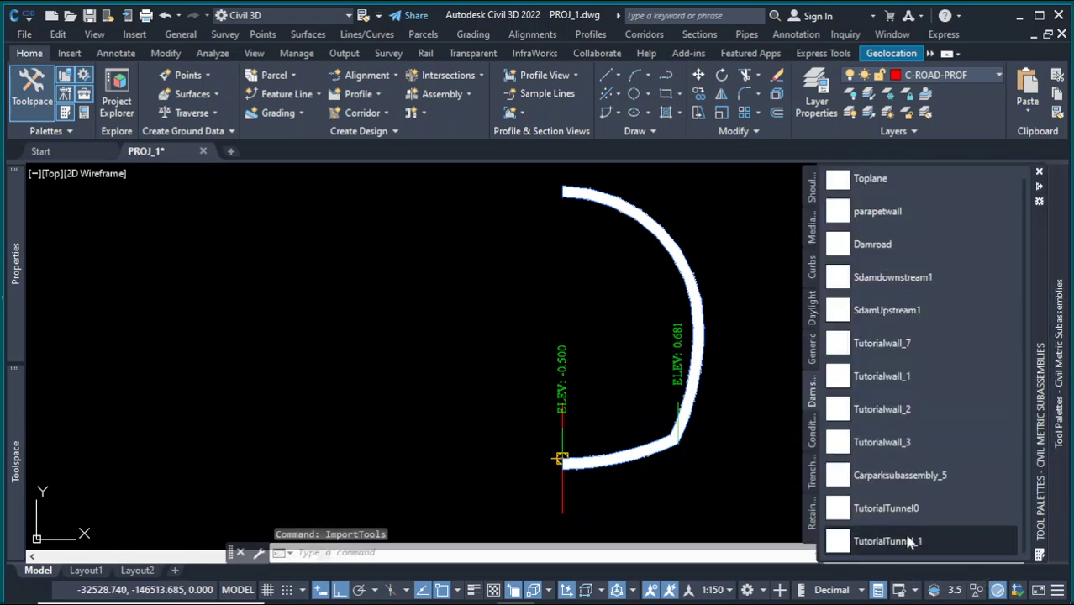
left_click(829, 507)
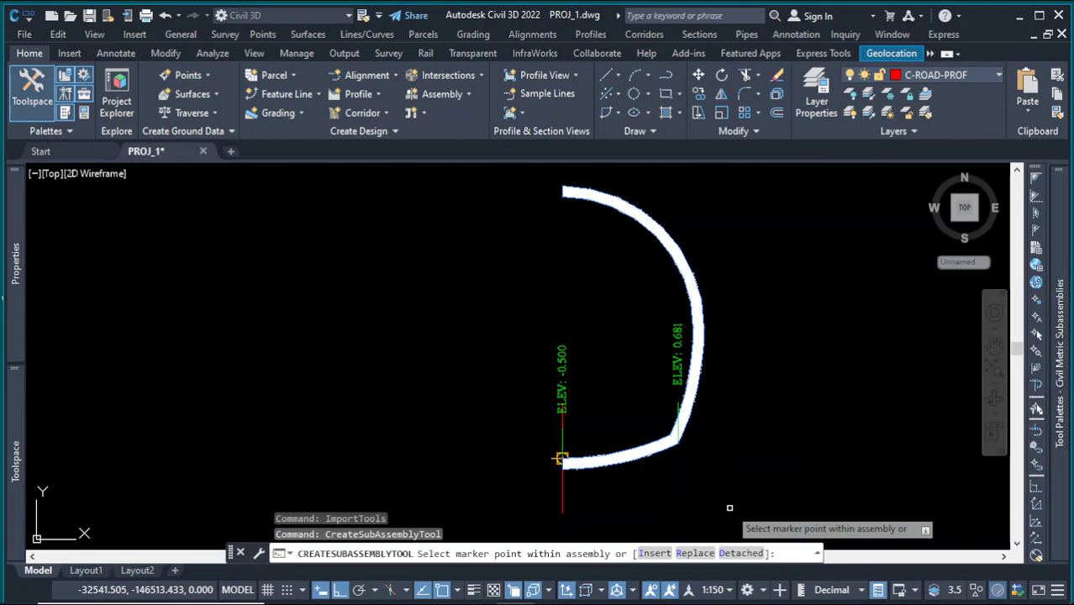
left_click(696, 553)
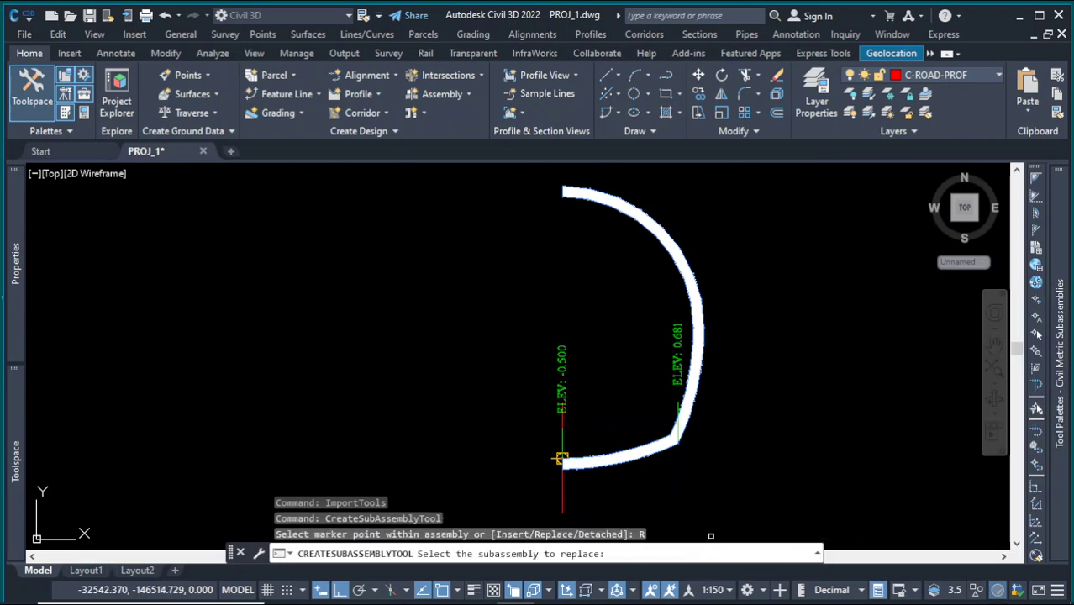
left_click(654, 448)
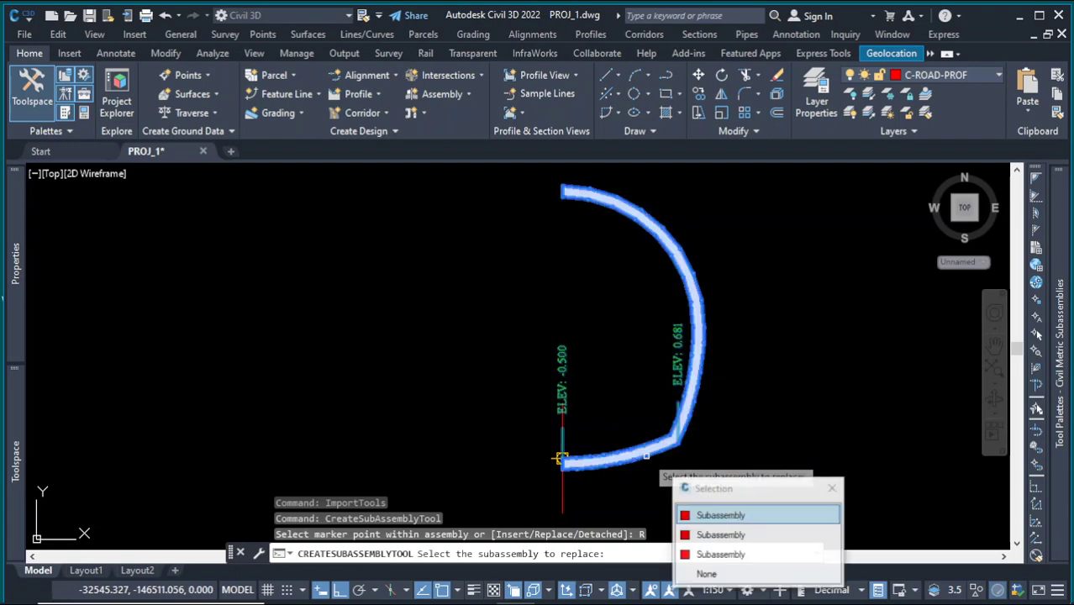
left_click(743, 518)
key("Escape")
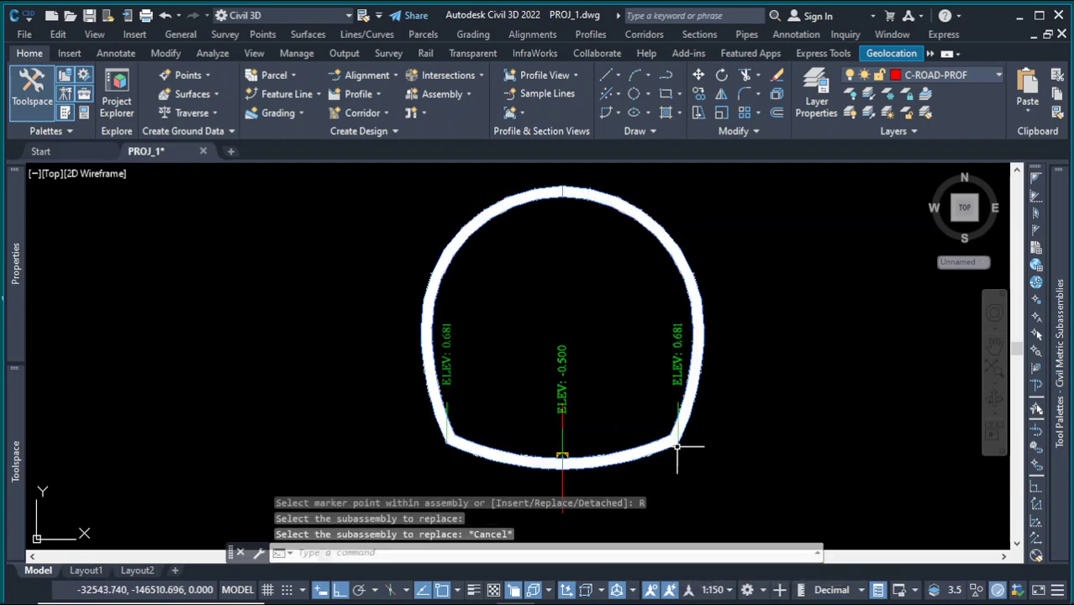
Delete the old TutorialTunnel0 subassemblies on the right side of the assembly baseline.
left_click(670, 441)
left_click(771, 432)
left_click(770, 431)
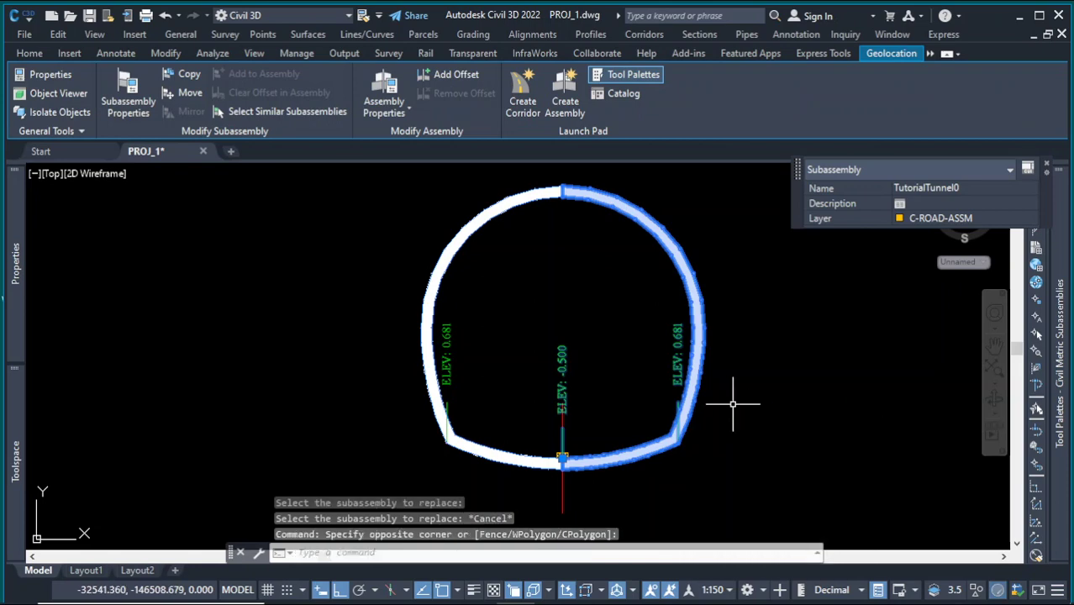
key("Delete")
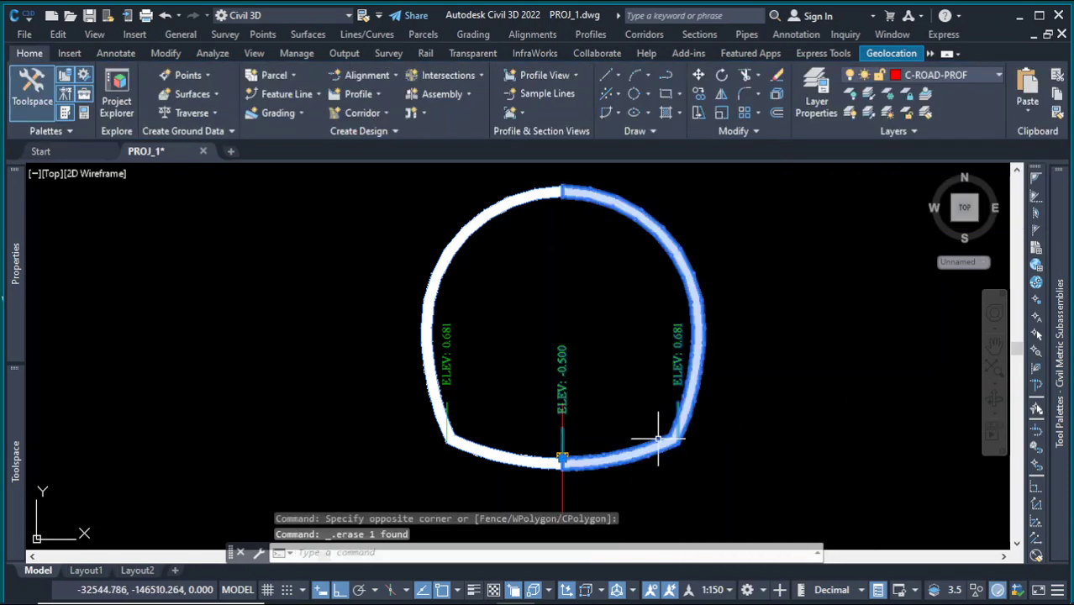
left_click(706, 433)
key("Delete")
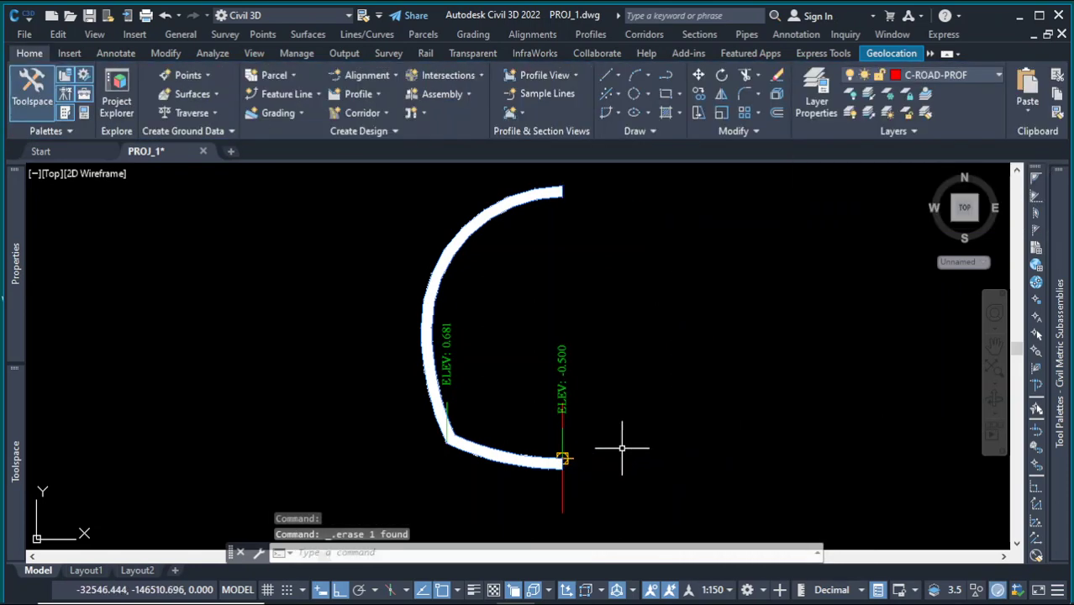
Mirror the TutorialTunnel_1 half-tunnel about the baseline marker point to complete the tunnel section, and clear the selection.
left_click(546, 458)
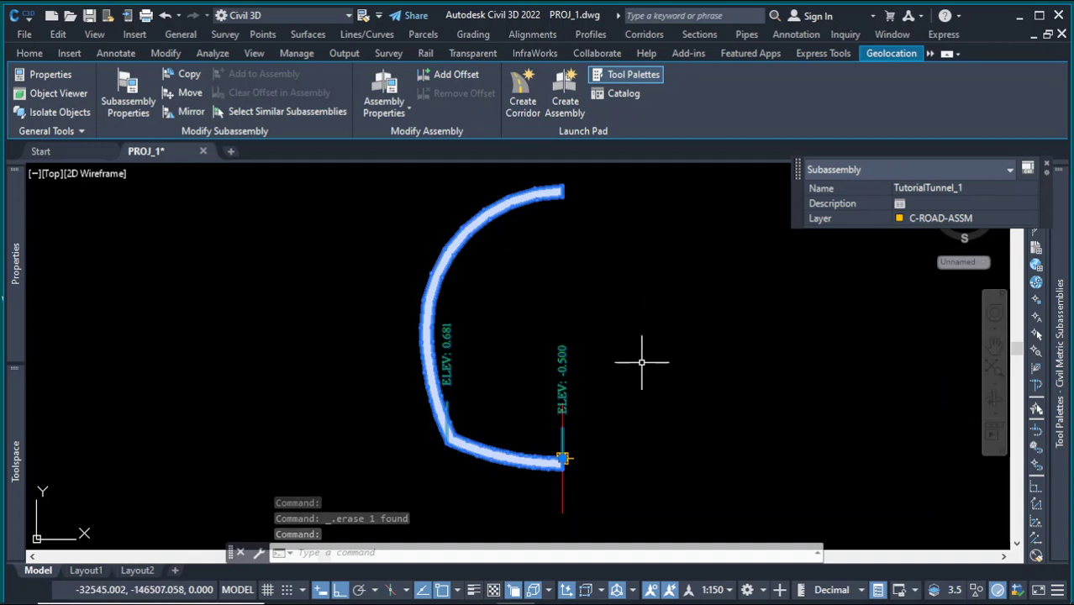
scroll(706, 365, "up", 2)
scroll(620, 425, "up", 2)
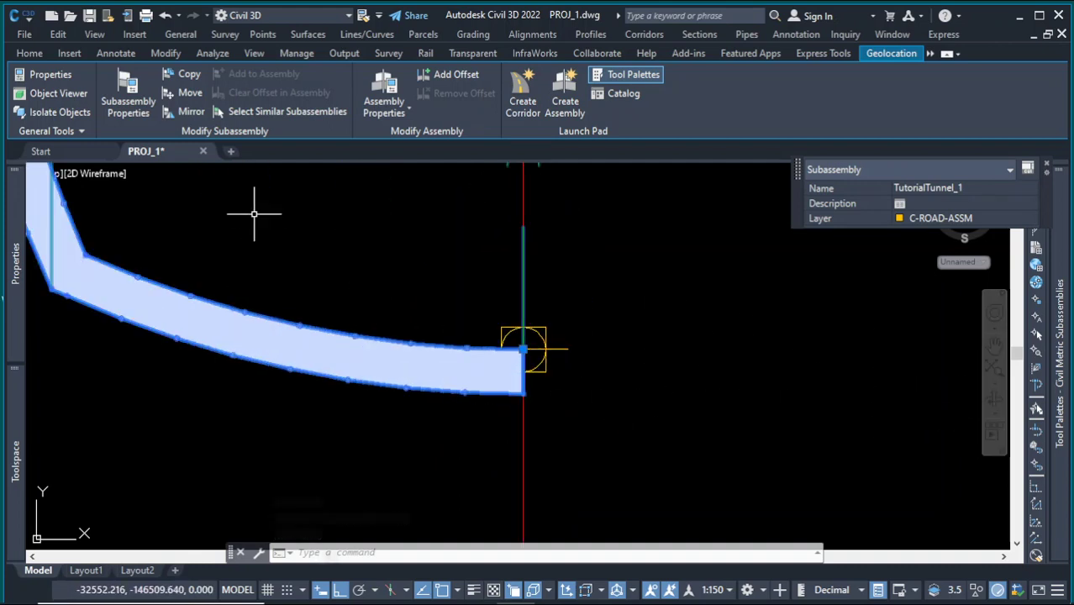
left_click(186, 114)
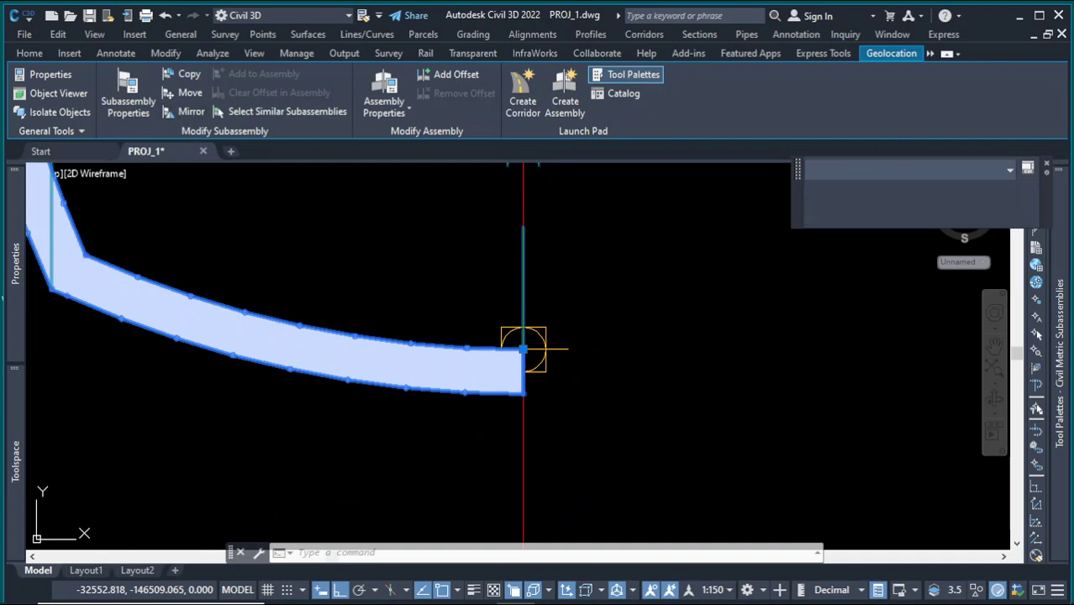
scroll(523, 349, "down", 4)
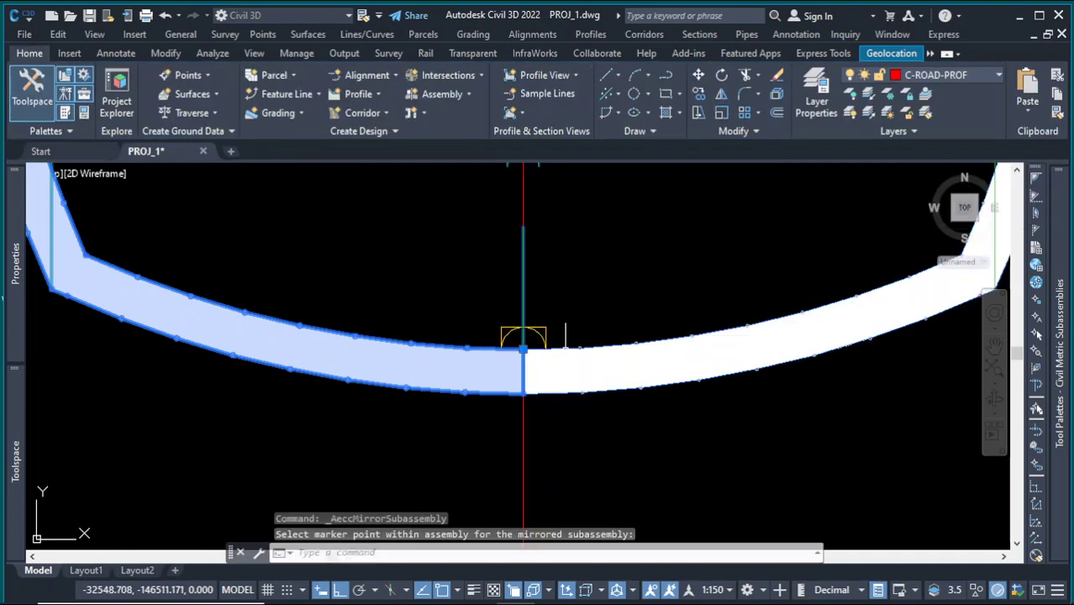
key("Escape")
key("Escape")
left_click(692, 233)
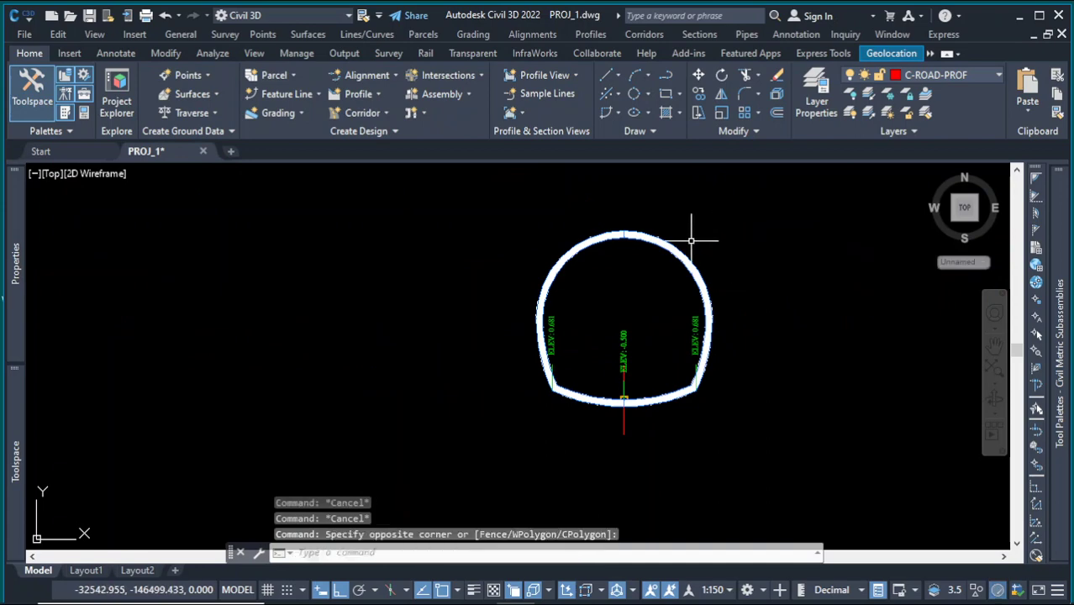
scroll(506, 315, "up", 3)
scroll(619, 250, "down", 5)
scroll(606, 289, "up", 3)
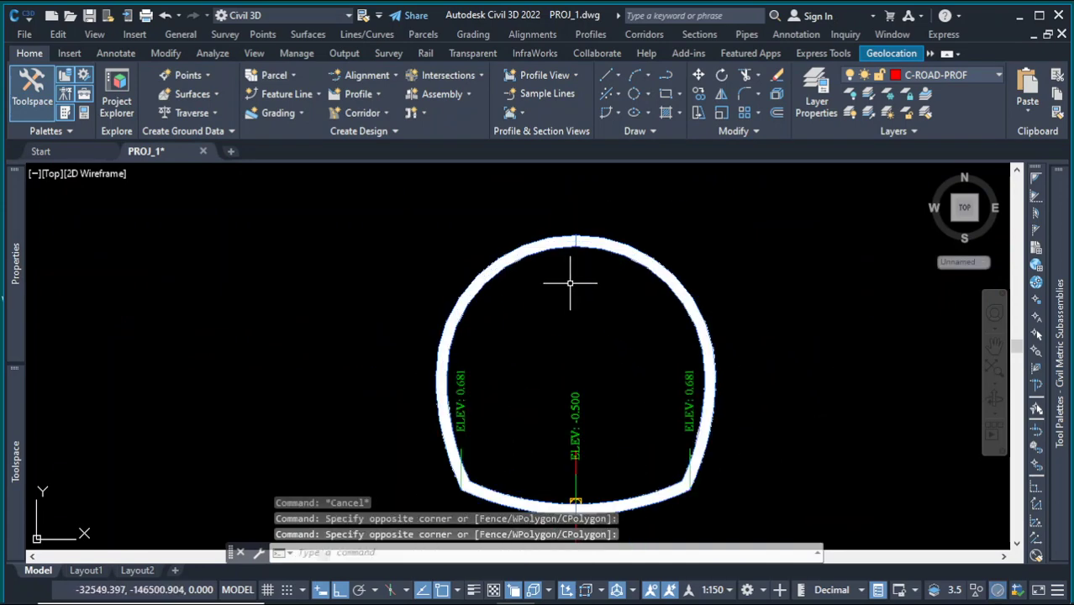
scroll(655, 282, "down", 3)
scroll(669, 290, "up", 2)
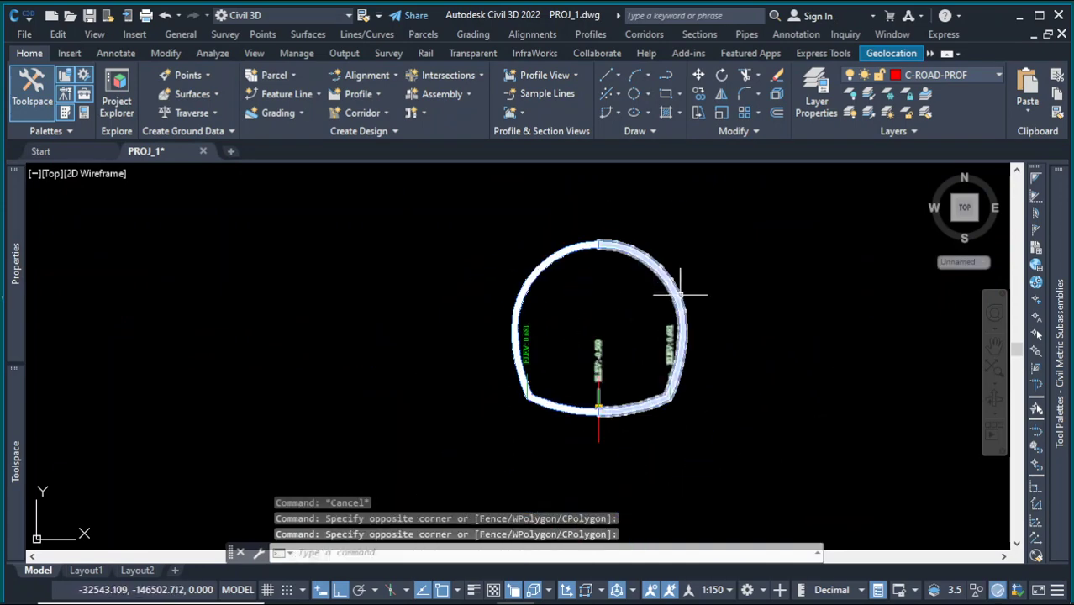
left_click(620, 434)
left_click(569, 448)
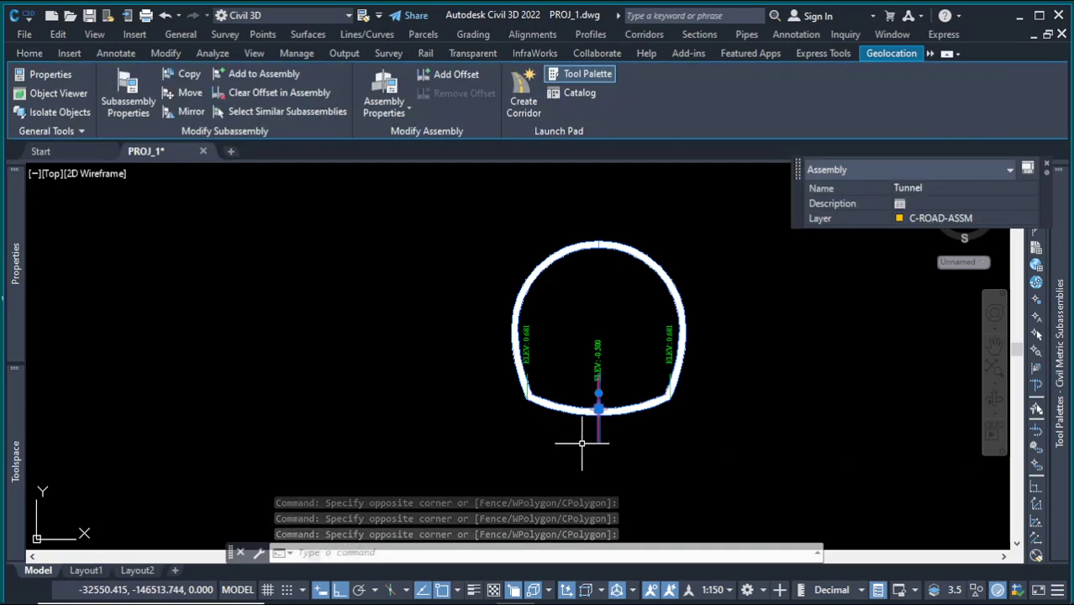
right_click(434, 258)
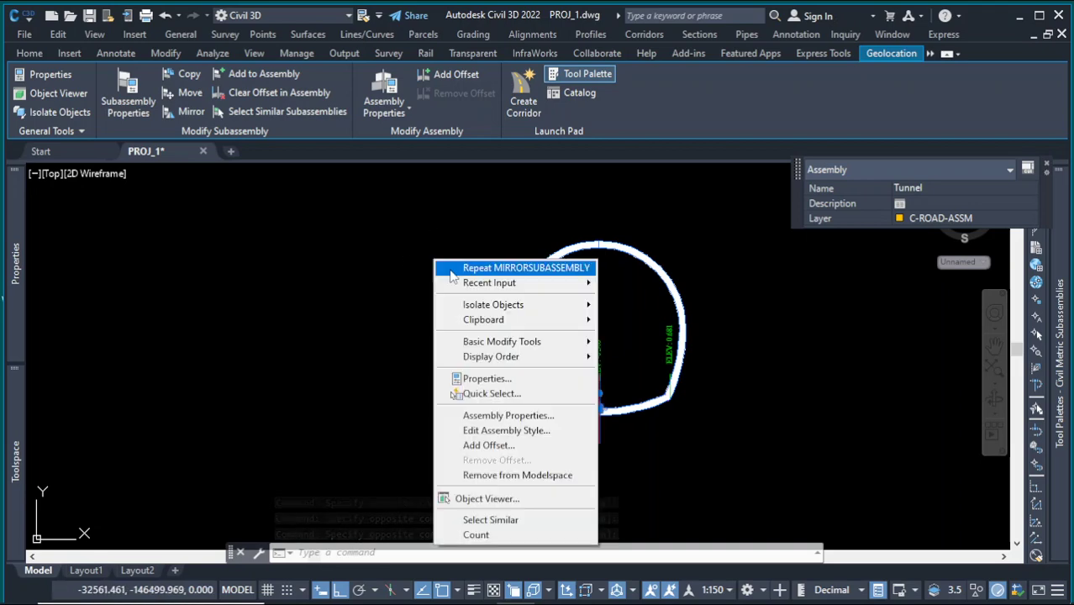
left_click(508, 417)
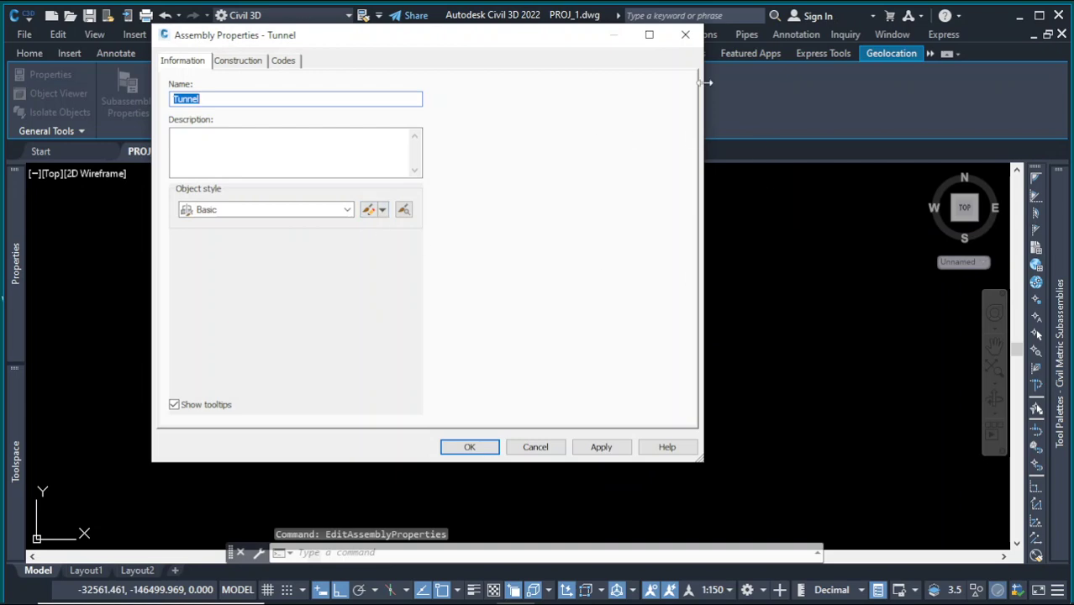
left_click(685, 34)
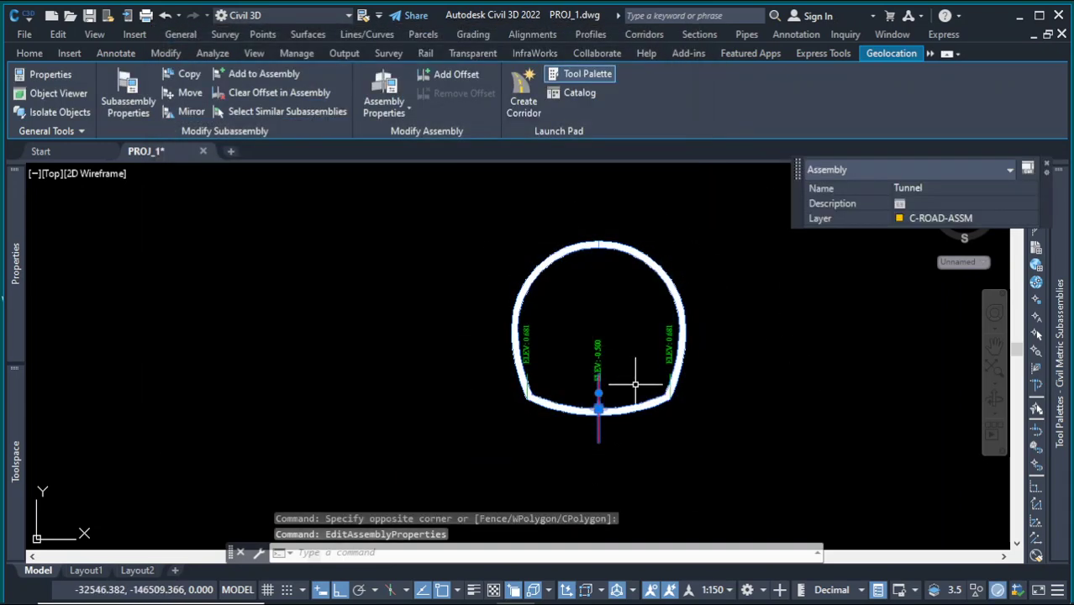
key("Escape")
Open the Tunnel assembly's construction properties and set the Radius of the Left-side TutorialTunnel_1 subassembly to 4 m.
left_click(563, 464)
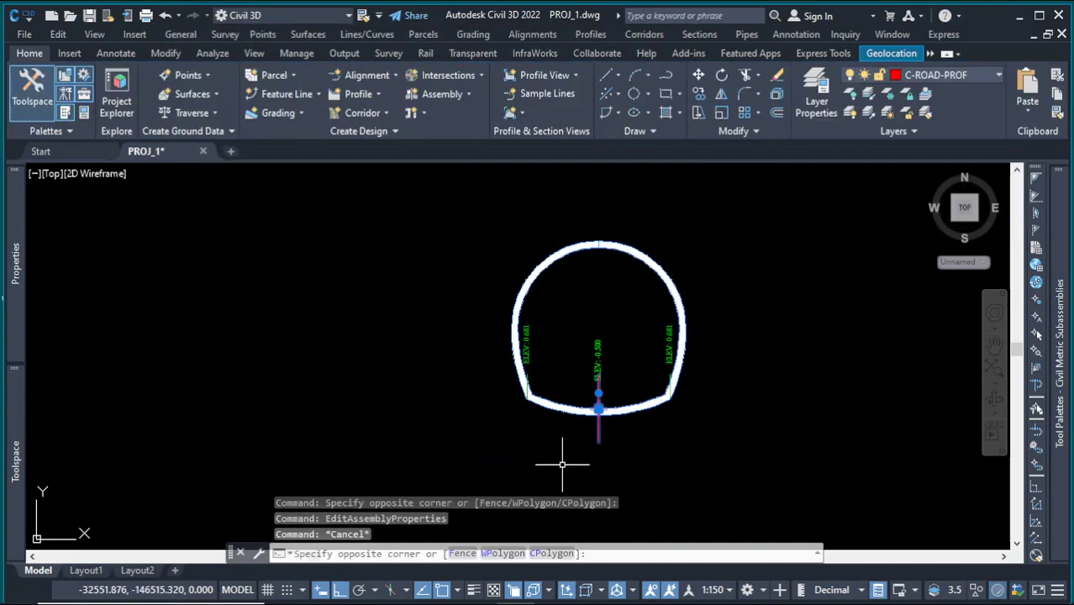
left_click(555, 461)
right_click(555, 462)
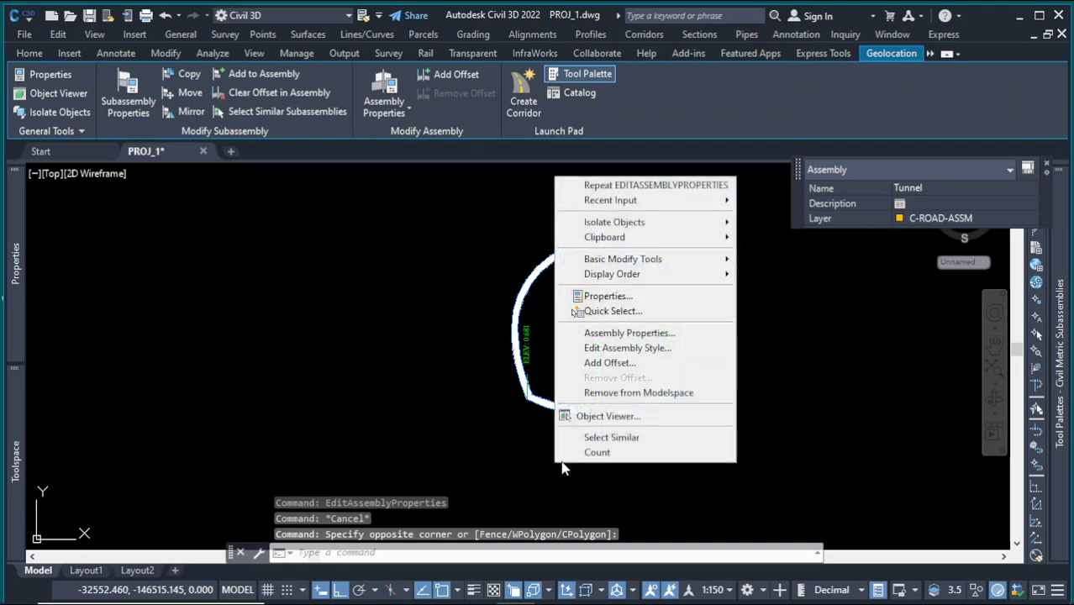
left_click(580, 332)
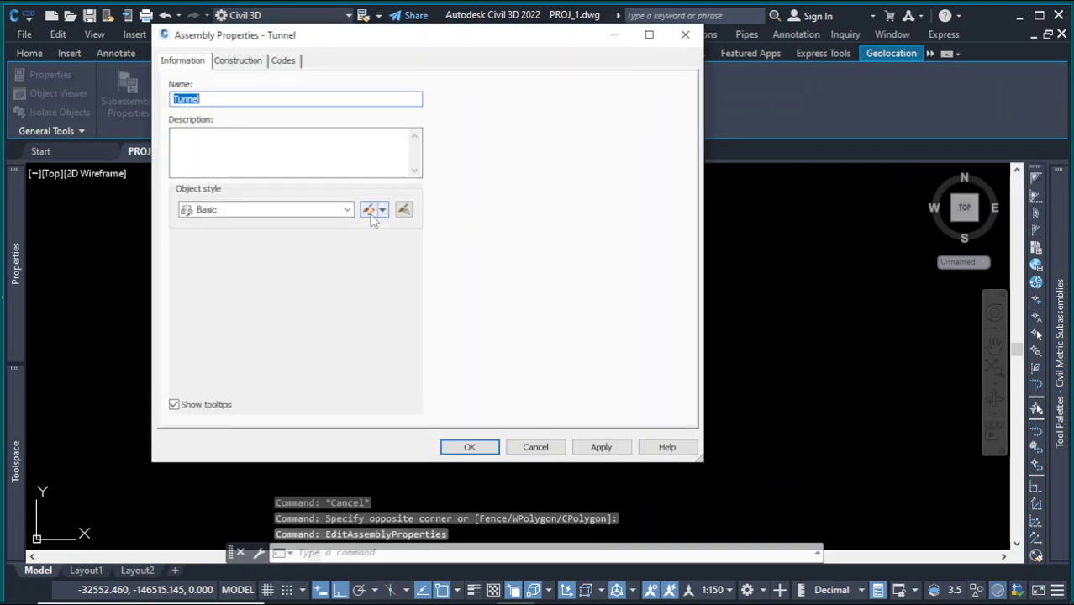
left_click(238, 61)
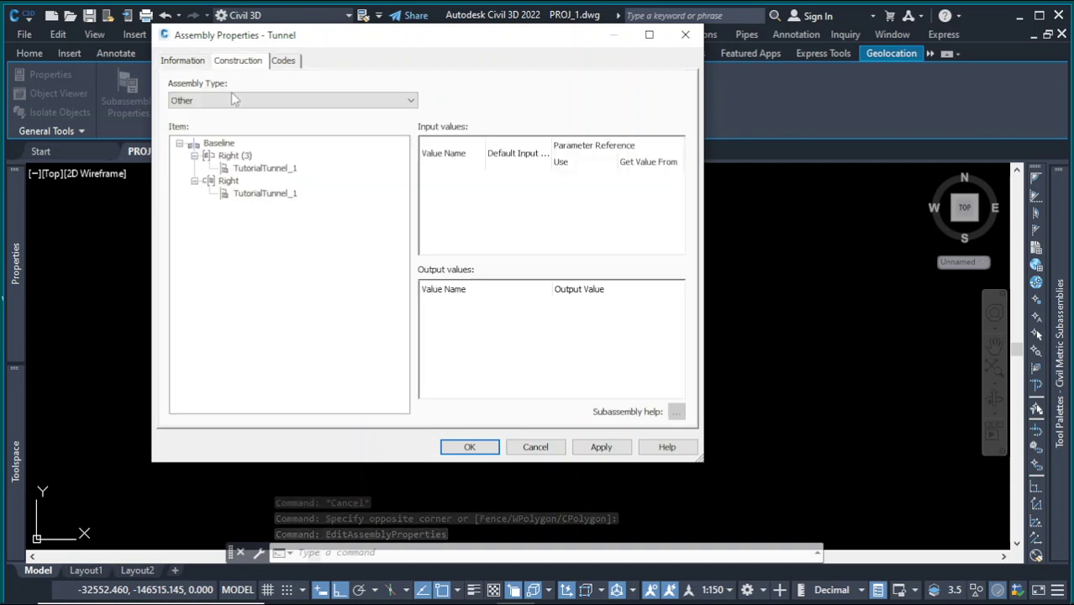
left_click(265, 168)
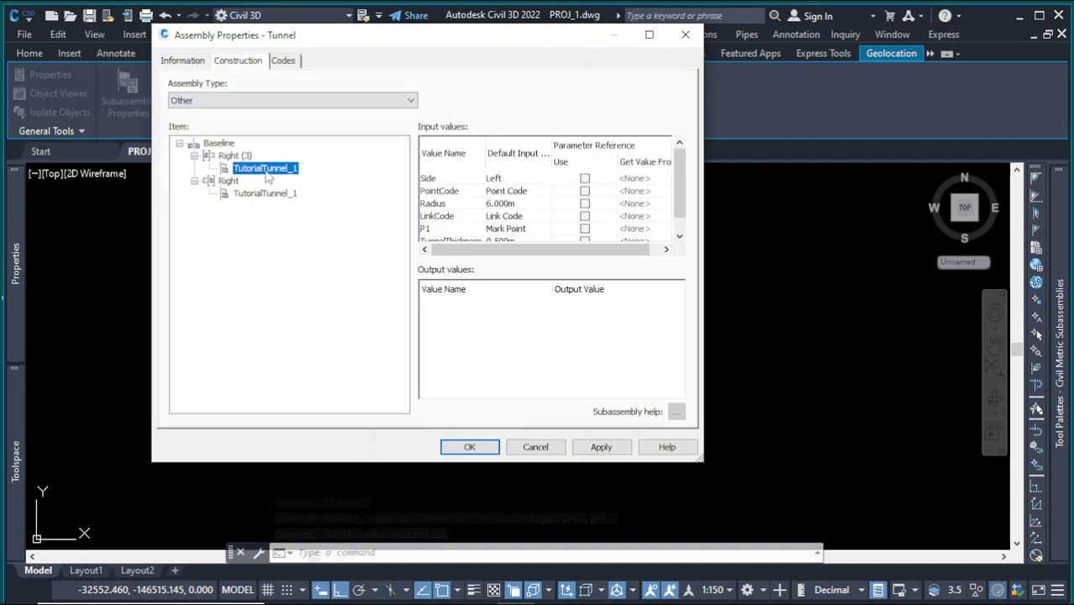
left_click(526, 207)
left_click_drag(526, 202, 487, 201)
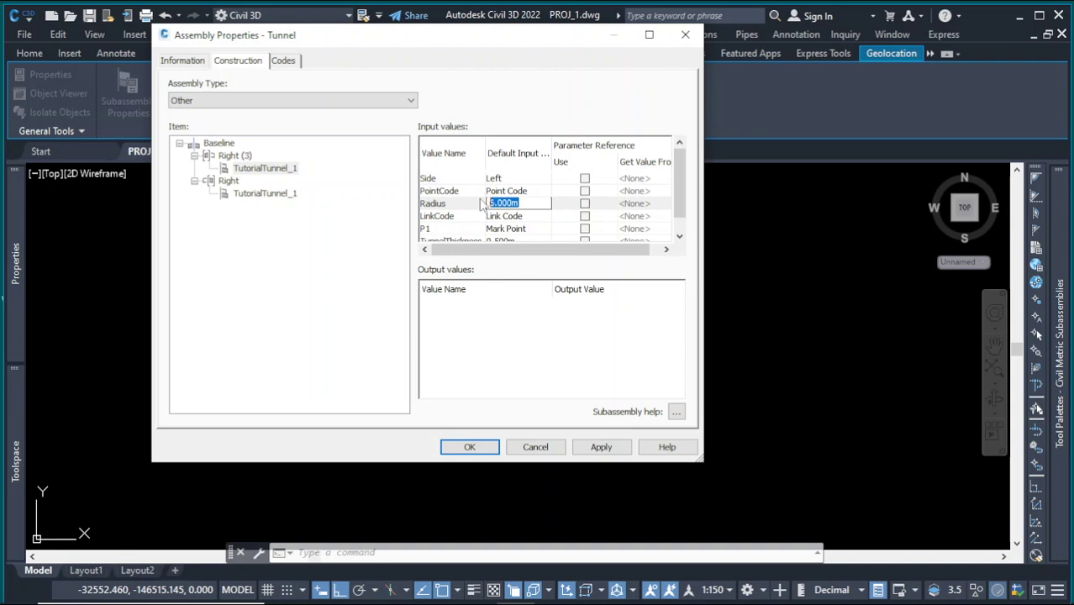
left_click_drag(679, 195, 681, 215)
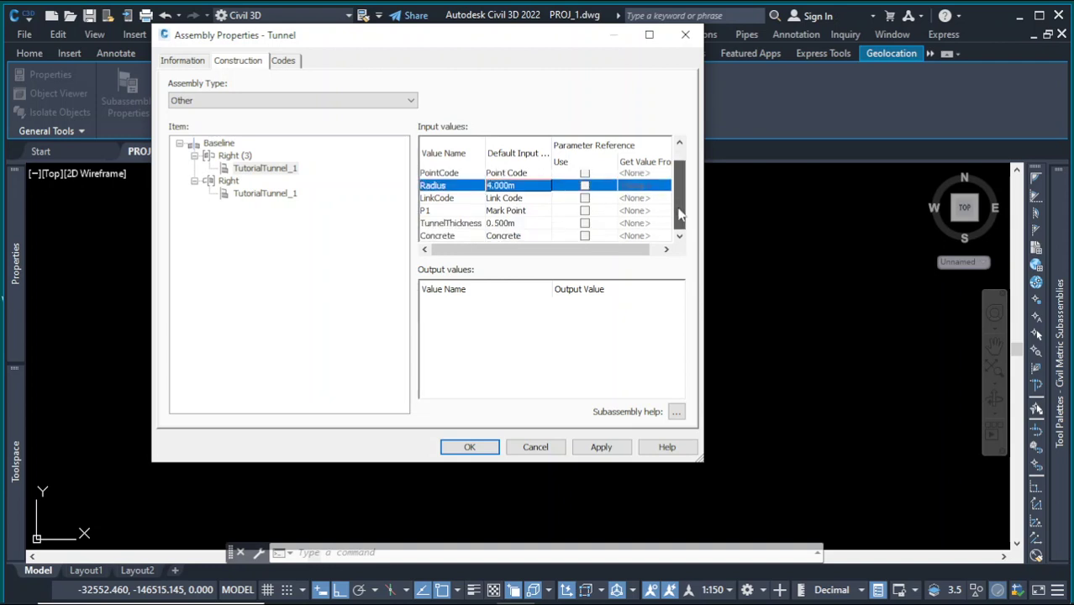
Set the Radius of the Right-side TutorialTunnel_1 subassembly to 4 m.
left_click(247, 195)
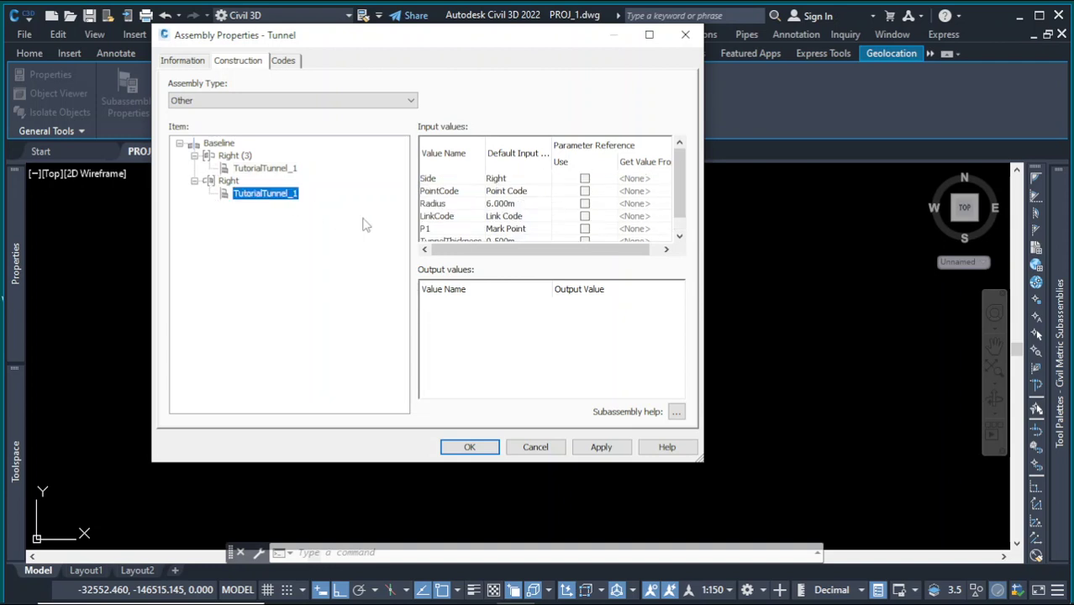
left_click(524, 204)
left_click(525, 204)
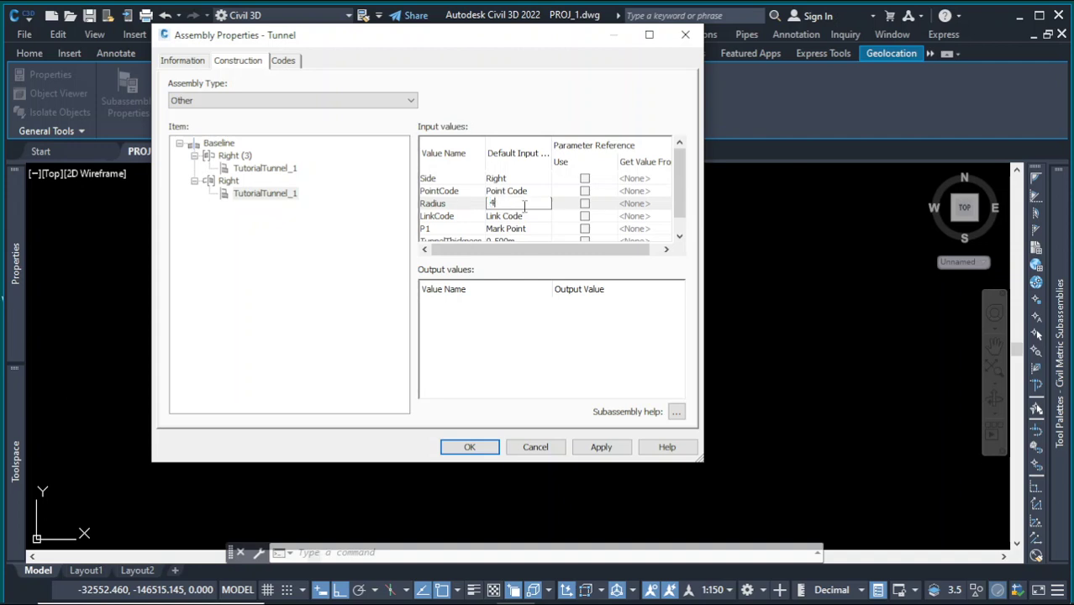
type("4")
Set the TunnelThickness of the Left-side TutorialTunnel_1 subassembly to 0.25 m.
left_click(286, 168)
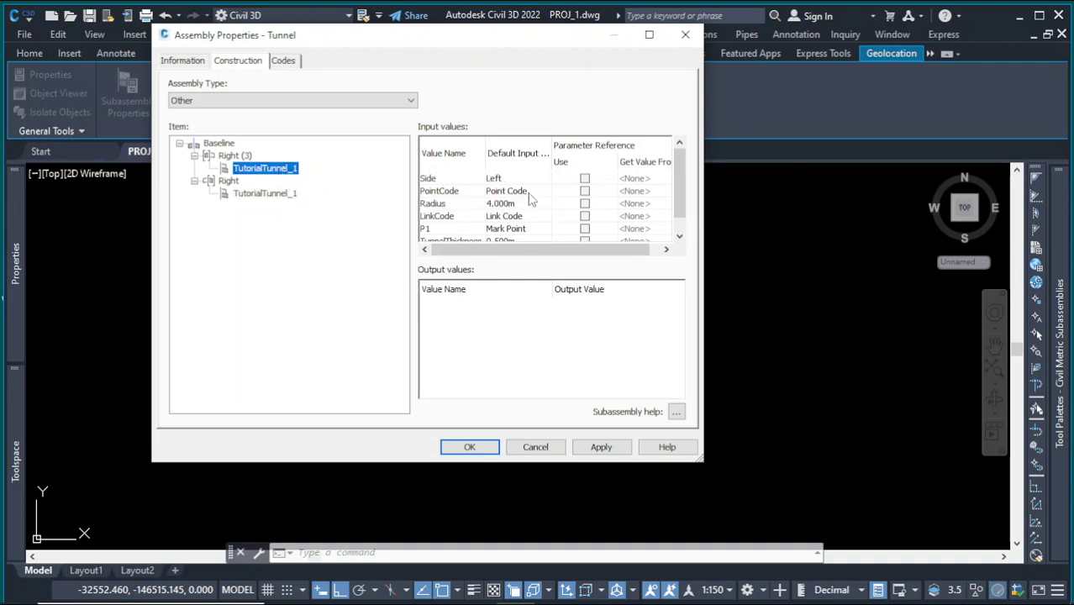
scroll(556, 210, "down", 1)
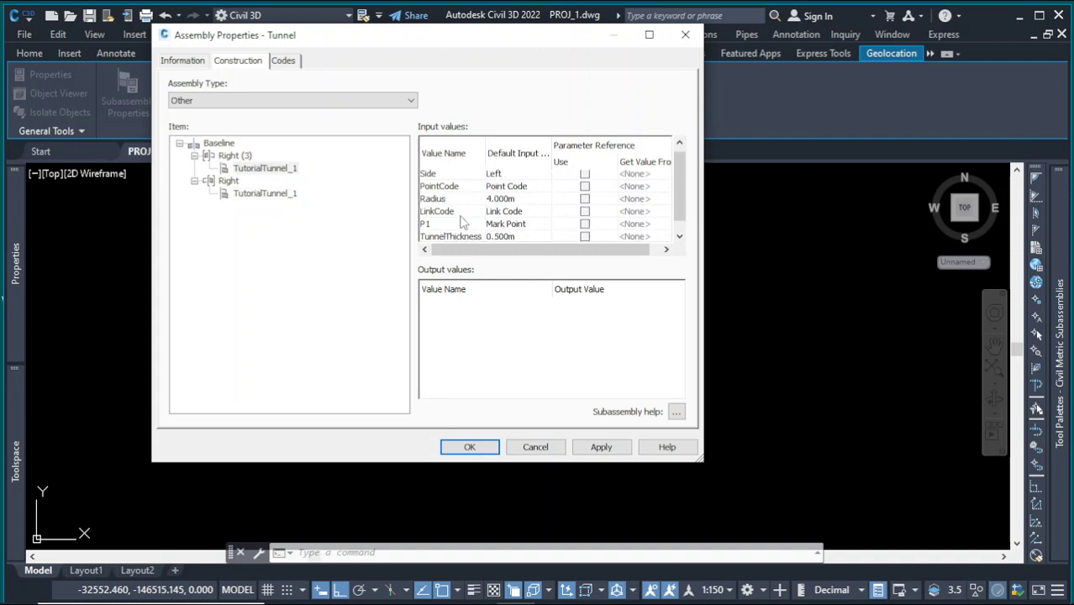
left_click(511, 236)
left_click(514, 236)
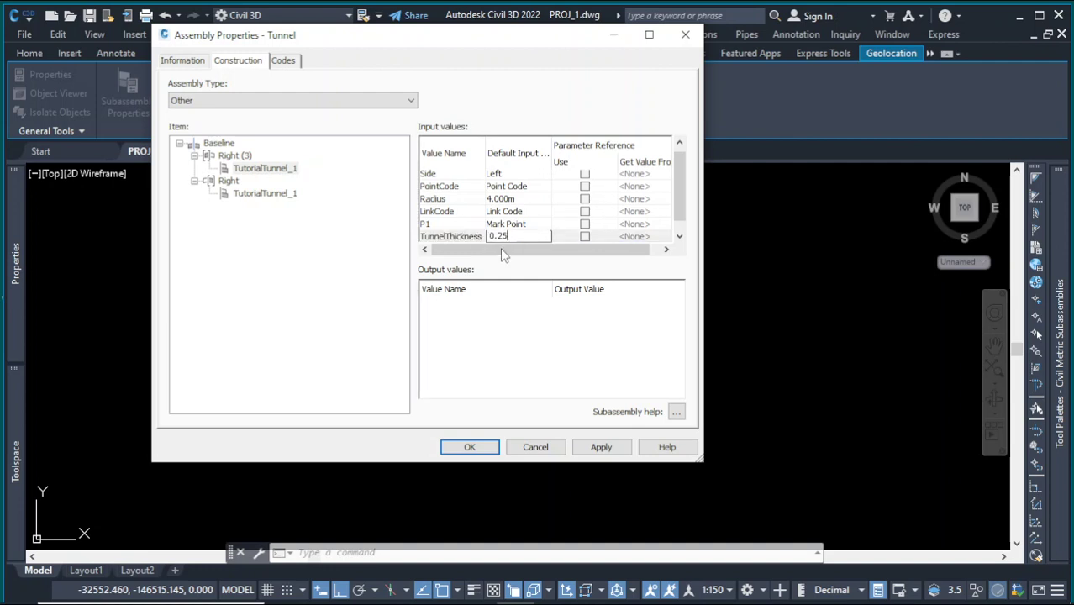
Set the TunnelThickness of the Right-side TutorialTunnel_1 subassembly to 0.25 m and apply the assembly property changes.
scroll(527, 217, "down", 1)
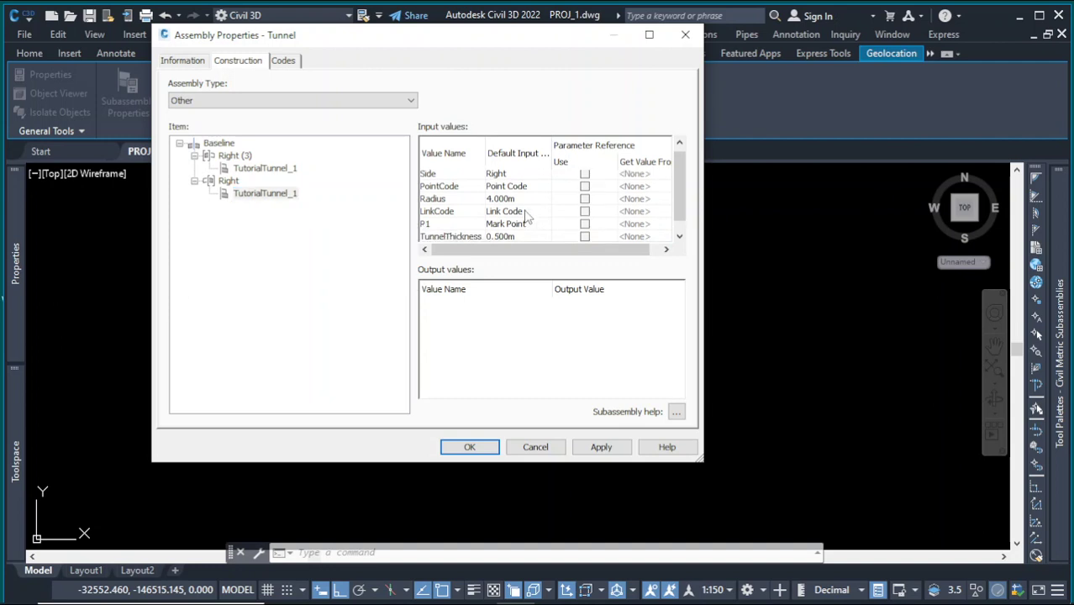
left_click(516, 238)
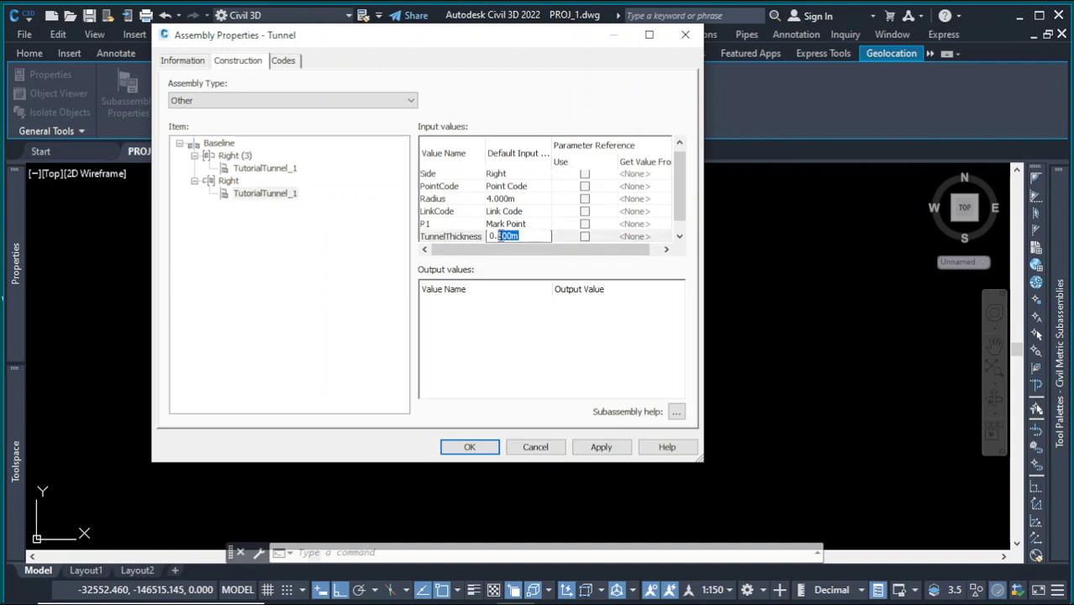
type("0.25")
left_click(601, 447)
left_click(469, 447)
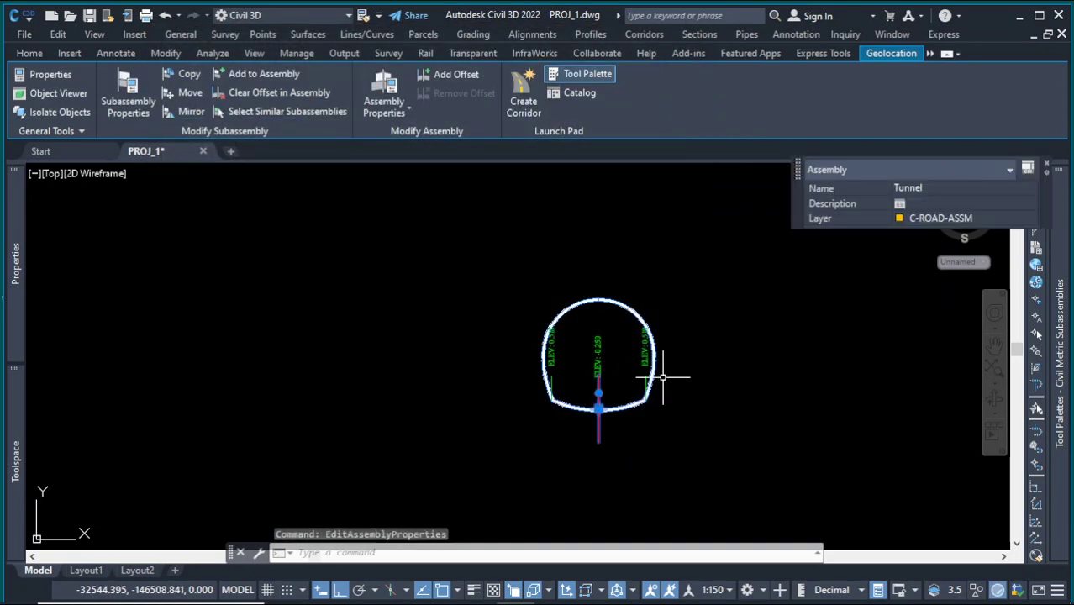
Clear the selection and examine the resized tunnel section and its placement below the profile view.
scroll(652, 372, "up", 3)
scroll(664, 361, "down", 5)
key("Escape")
key("Escape")
scroll(672, 358, "up", 4)
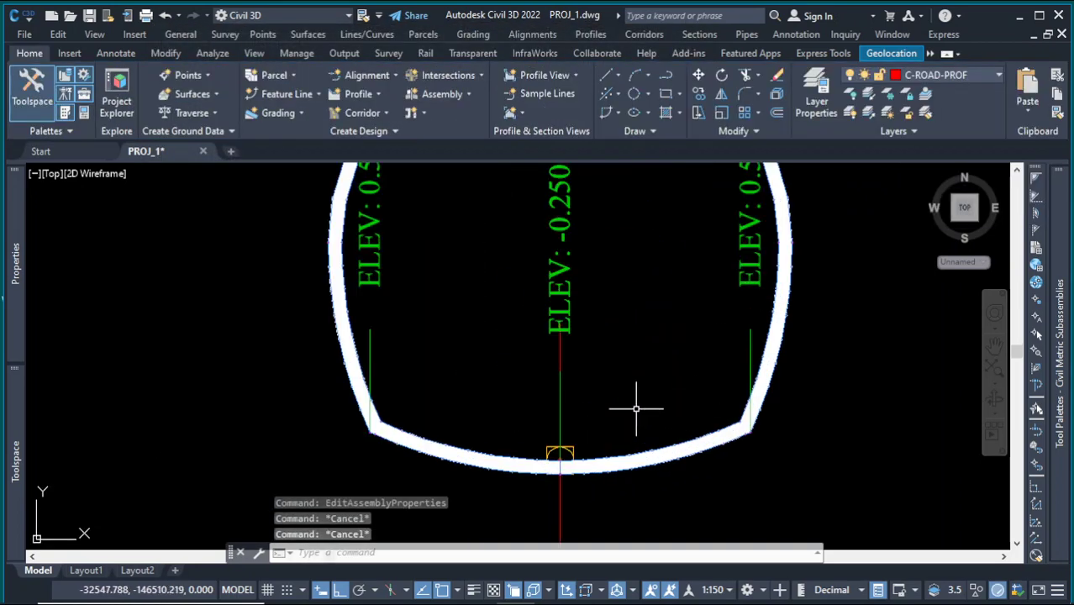
scroll(647, 370, "down", 7)
scroll(725, 371, "down", 2)
scroll(744, 376, "up", 4)
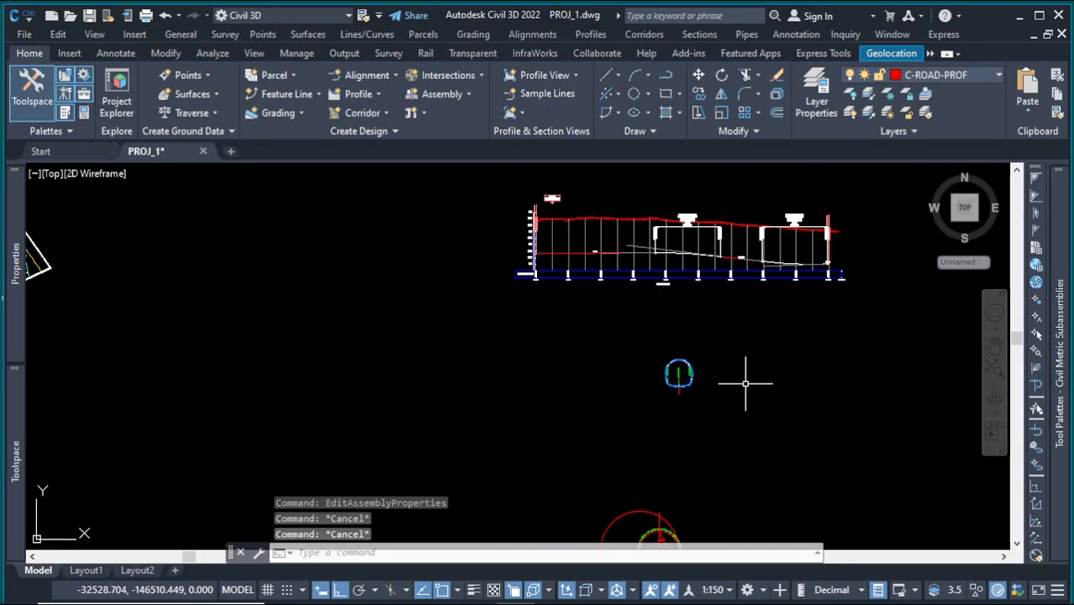
scroll(672, 394, "up", 4)
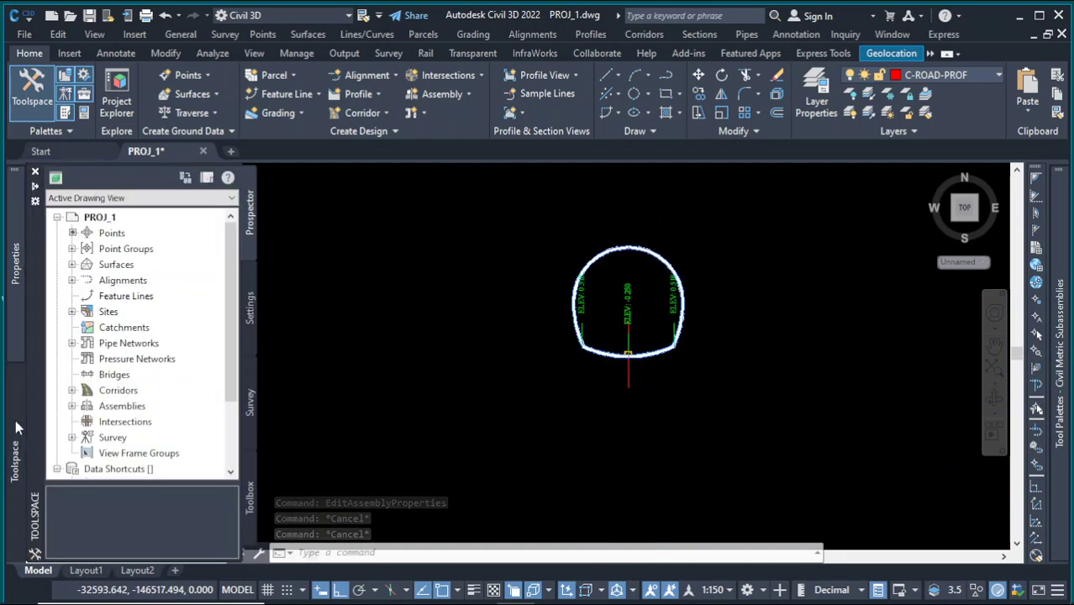
Select the existing Tunnel corridor from the drawing's corridor collection, erase it, and check the collection.
mouse_move(15, 427)
left_click(73, 390)
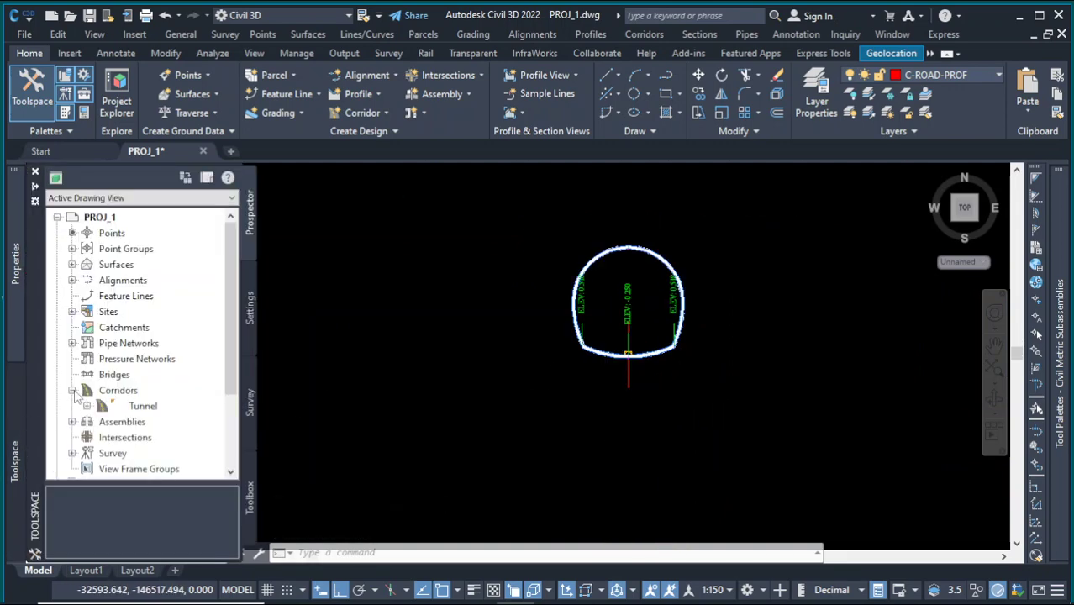
left_click(139, 408)
right_click(142, 407)
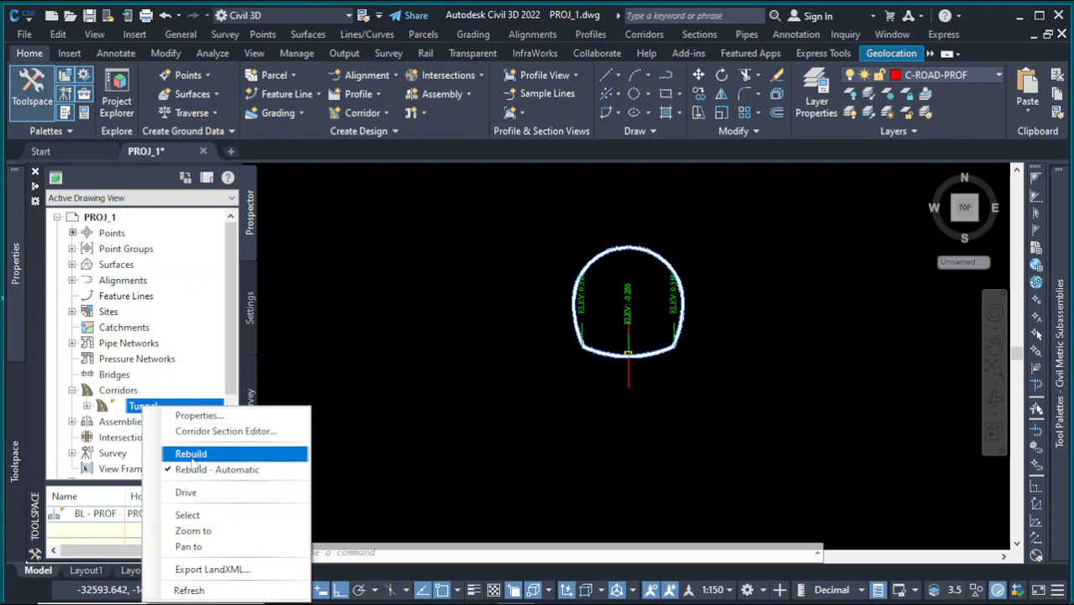
left_click(188, 514)
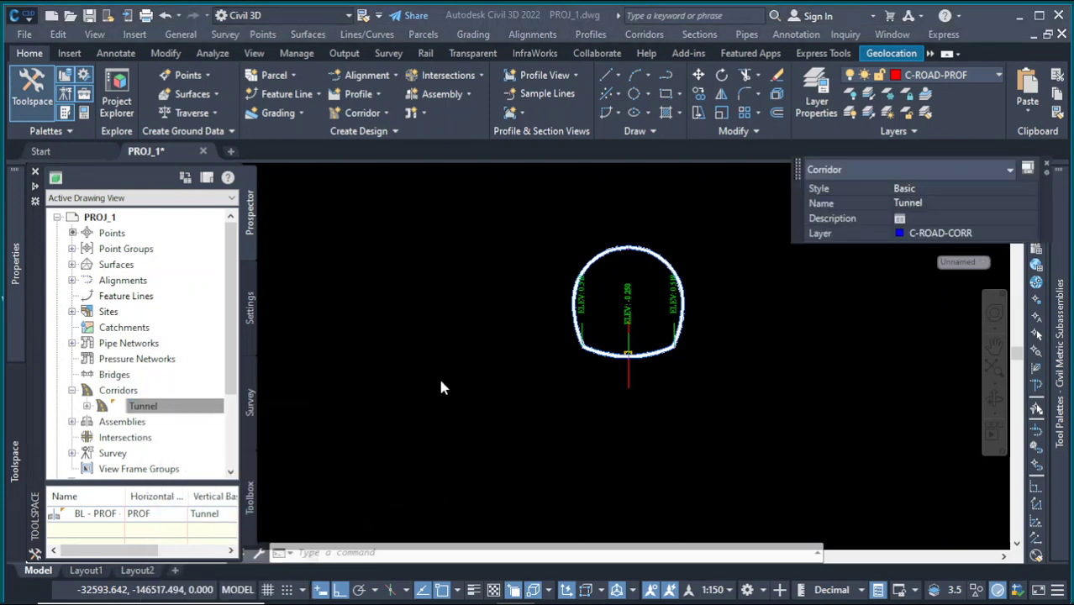
key("Escape")
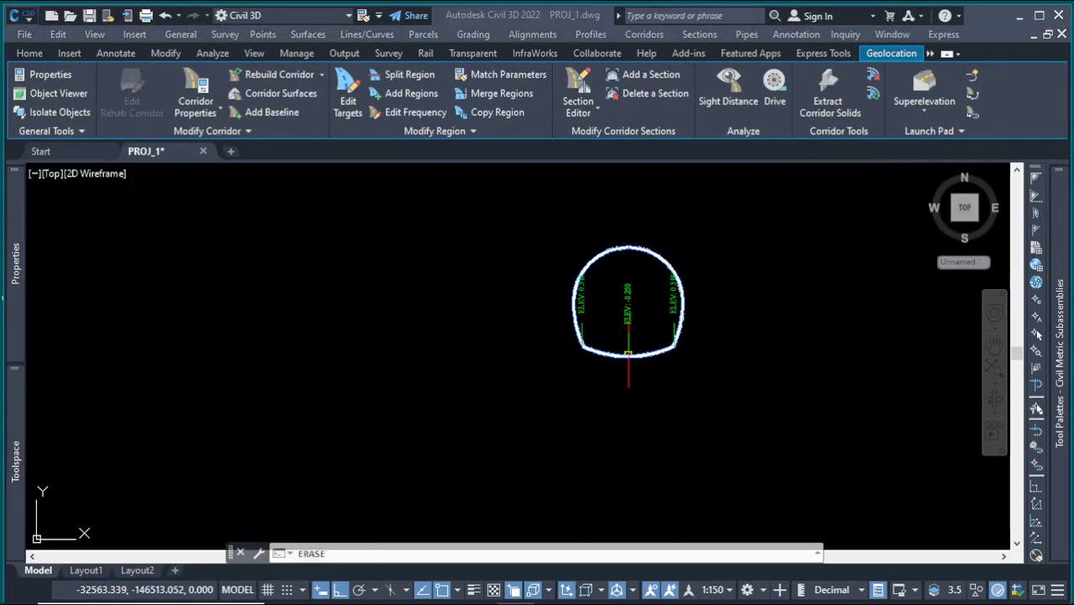
mouse_move(13, 443)
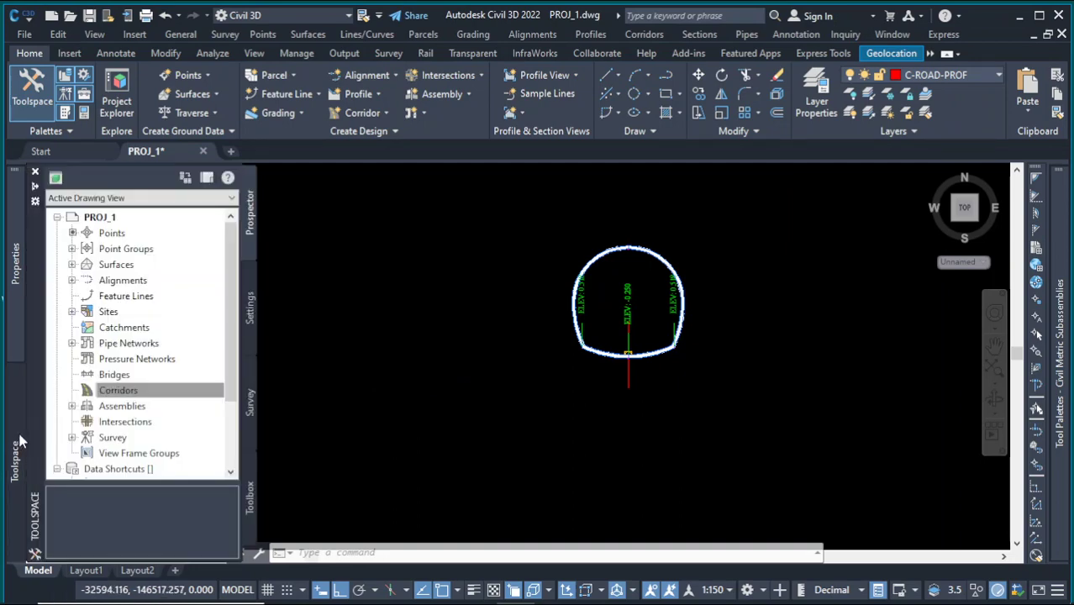
left_click(112, 390)
left_click(437, 300)
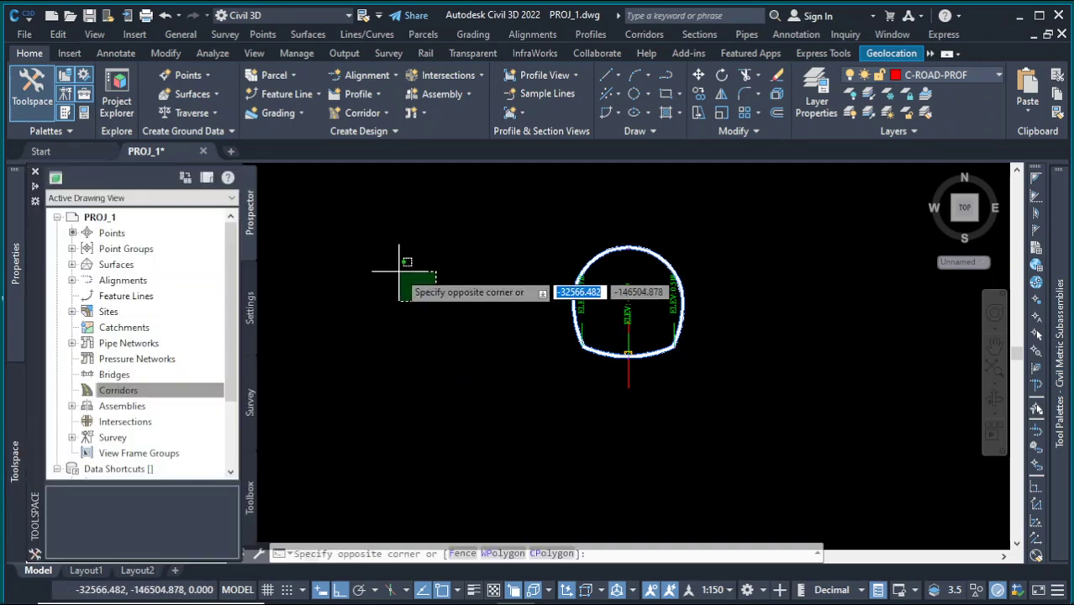
left_click(400, 269)
scroll(689, 384, "down", 8)
scroll(683, 366, "up", 6)
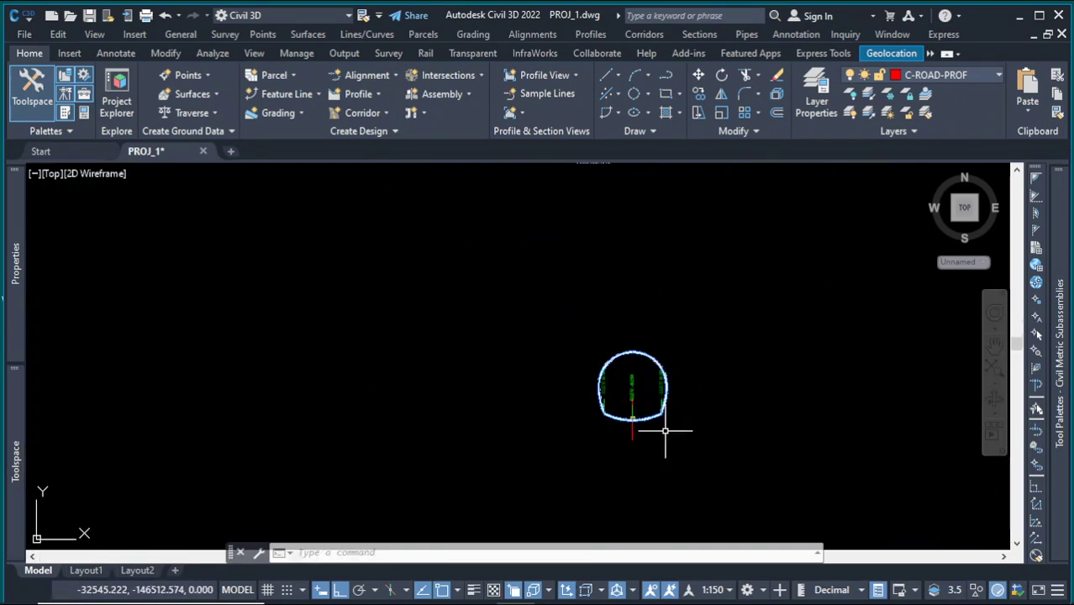
left_click(728, 433)
left_click(488, 468)
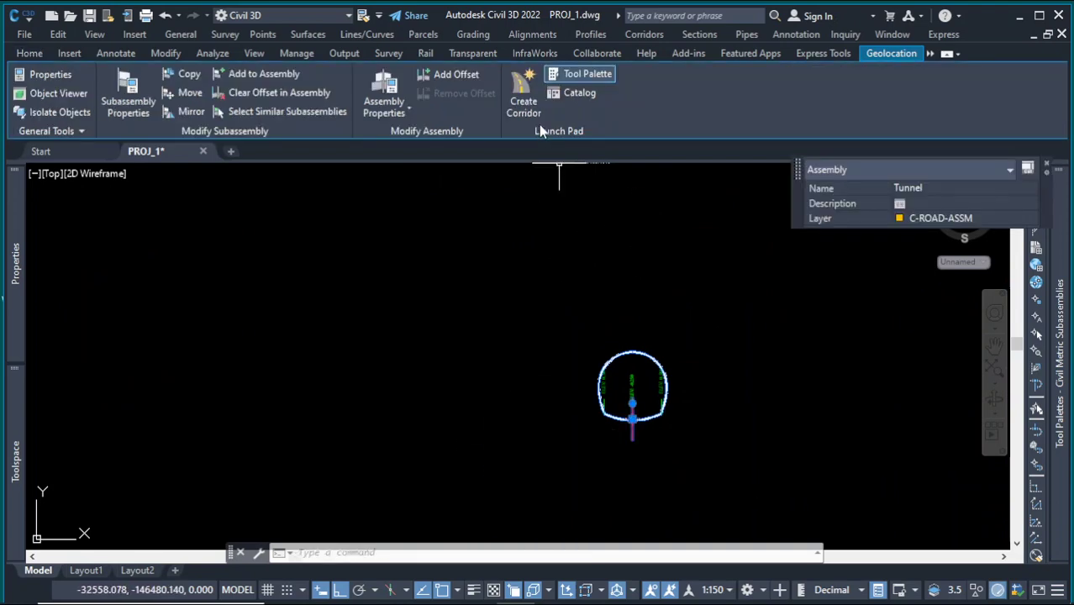
left_click(524, 99)
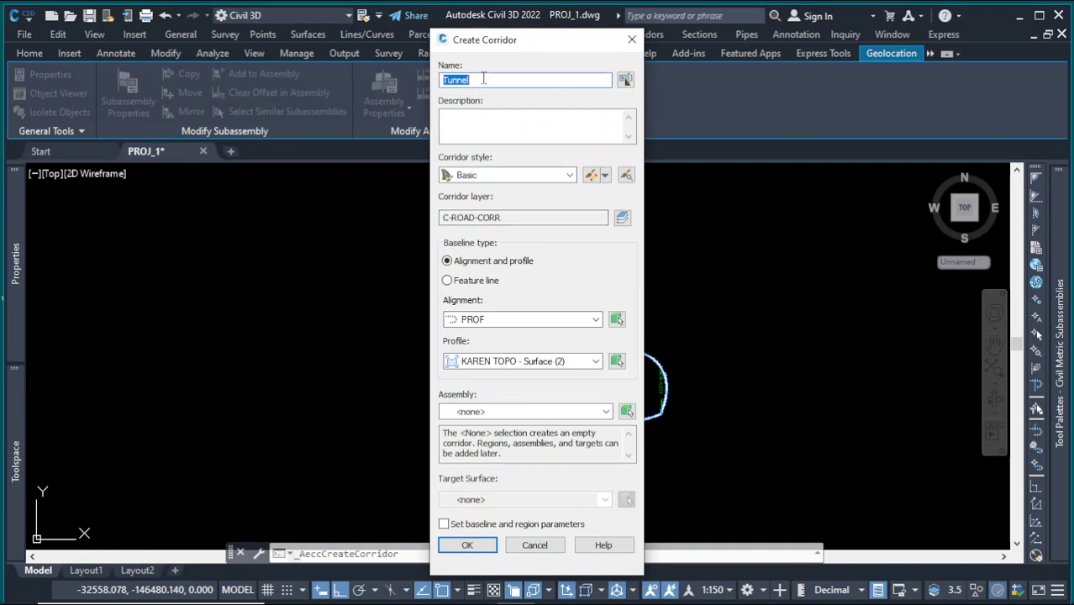
type("Tutorial")
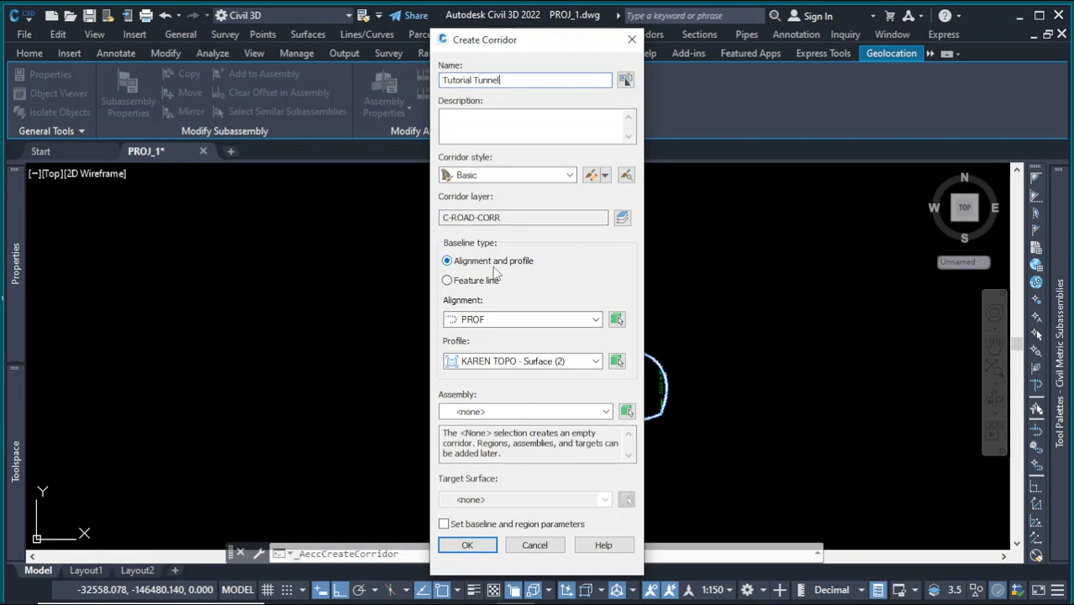
left_click(597, 326)
left_click(596, 332)
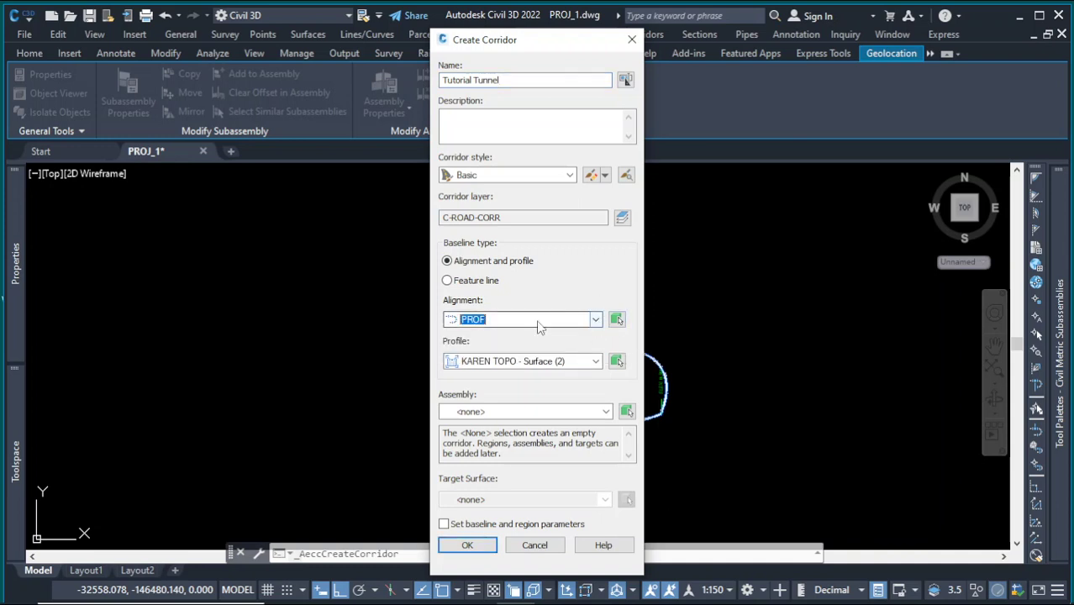
left_click(616, 319)
scroll(580, 323, "down", 10)
scroll(572, 252, "up", 8)
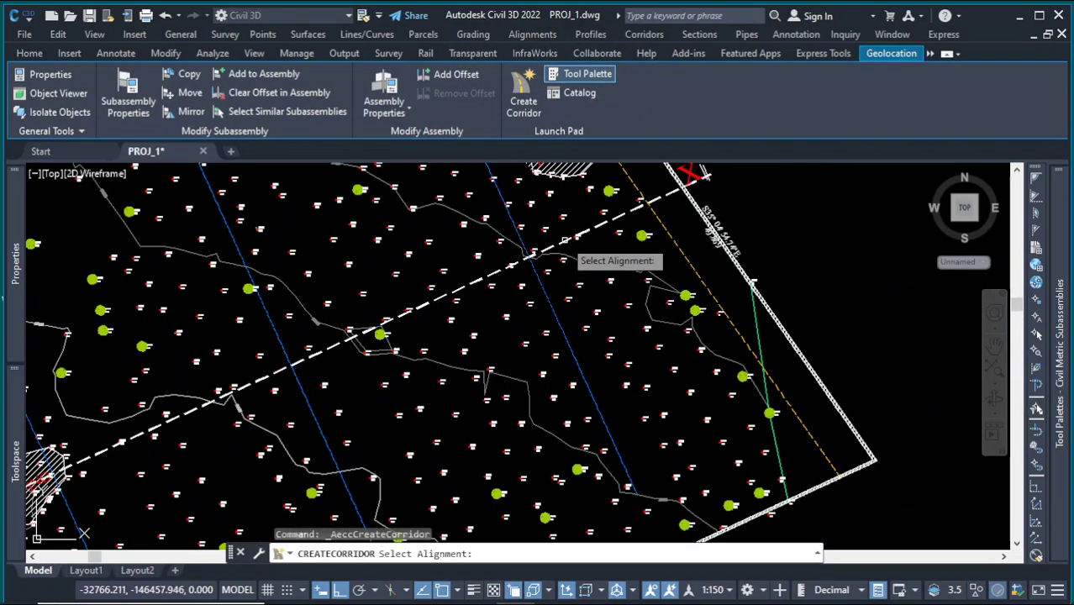
left_click(566, 238)
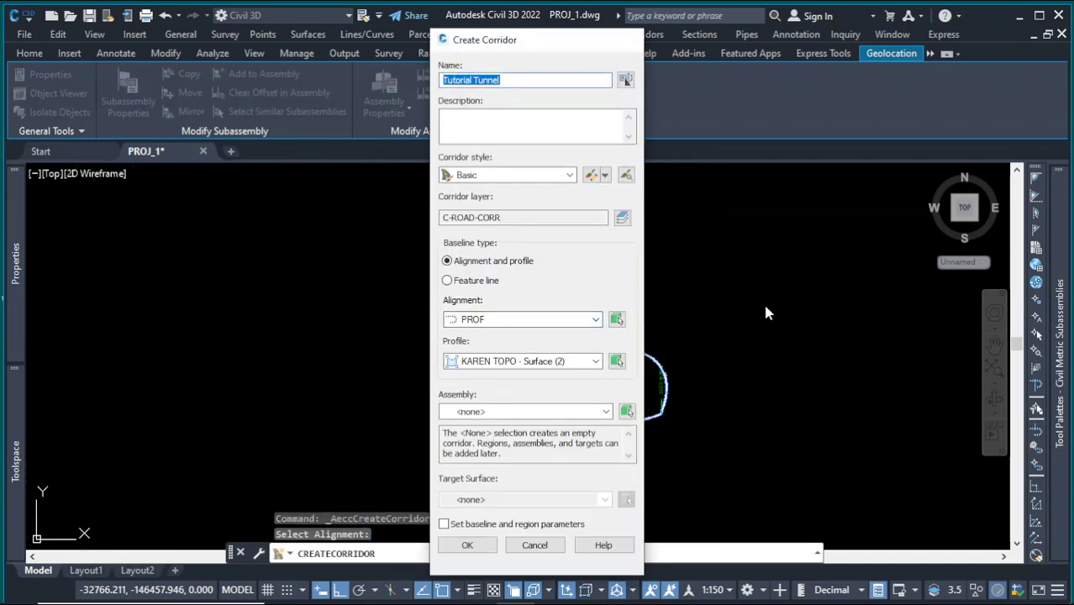
key("Escape")
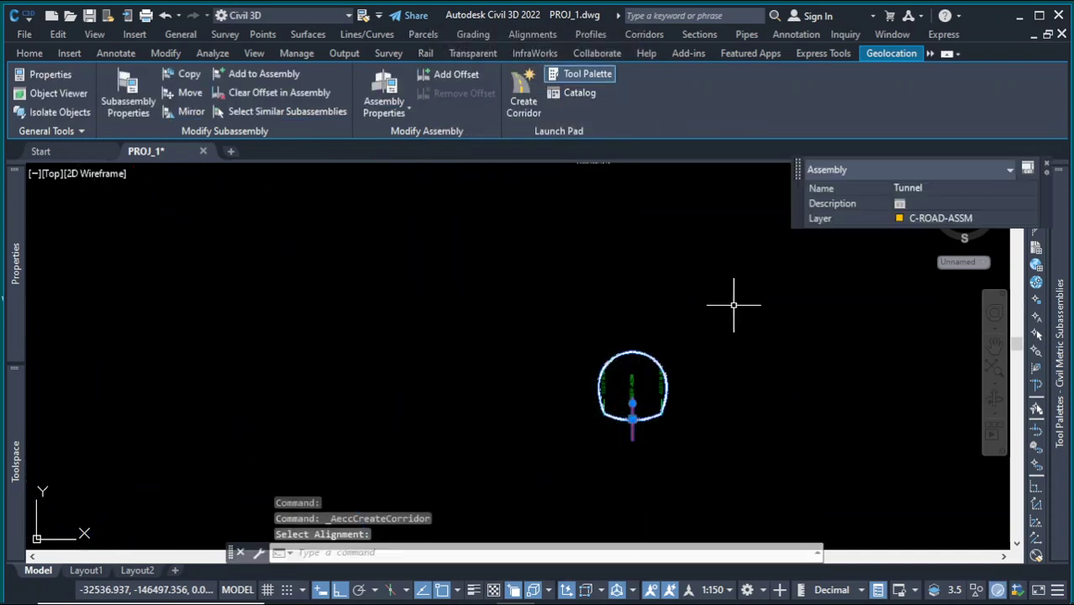
key("Escape")
Thaw the C-ROAD-TEXT layer.
scroll(807, 324, "down", 5)
scroll(627, 341, "up", 8)
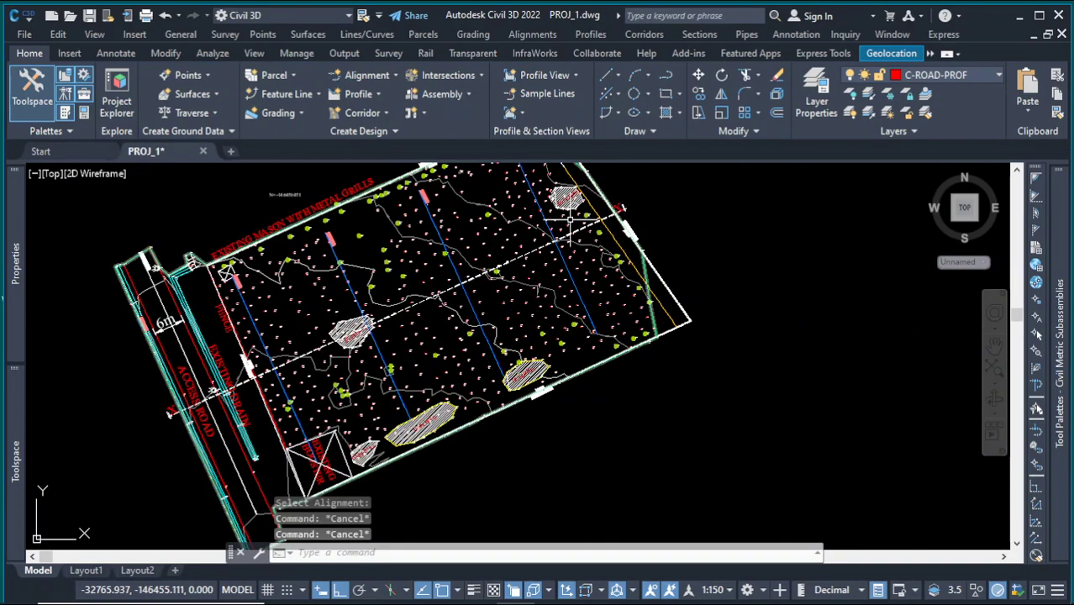
scroll(569, 230, "down", 3)
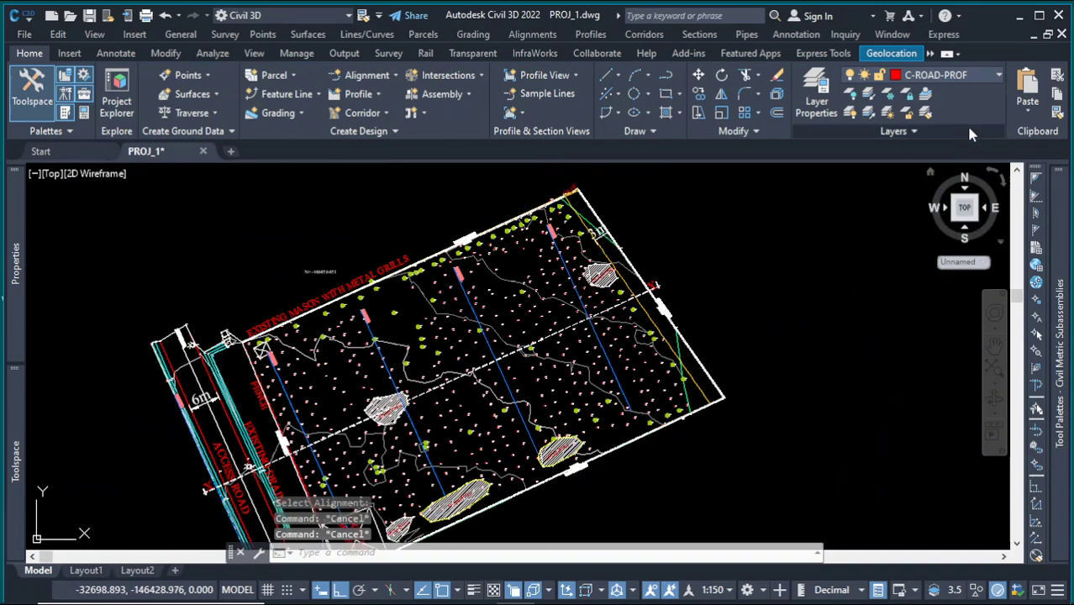
left_click(969, 78)
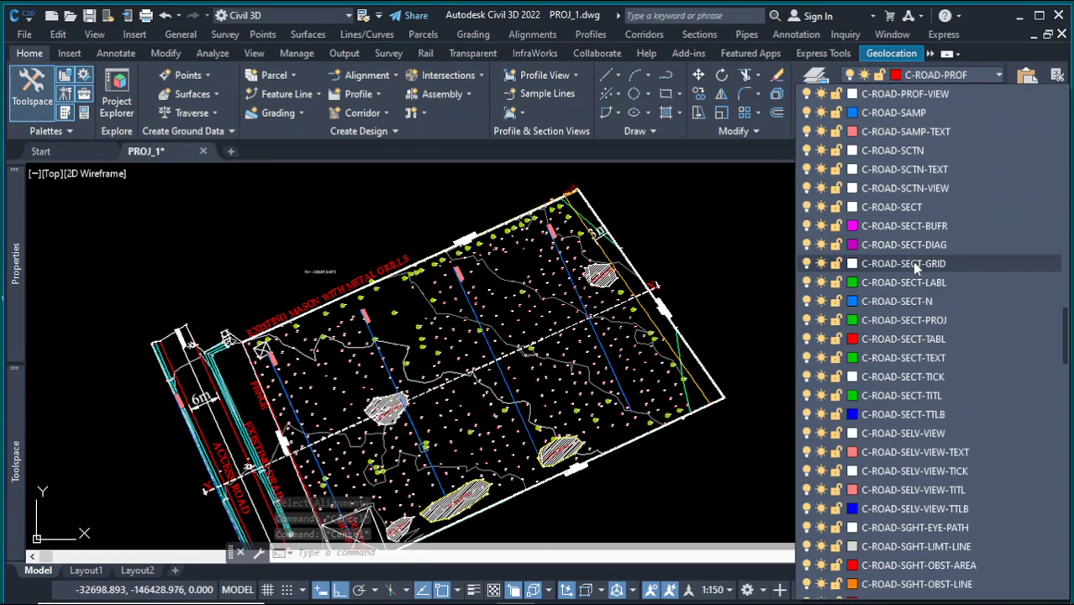
scroll(912, 262, "down", 8)
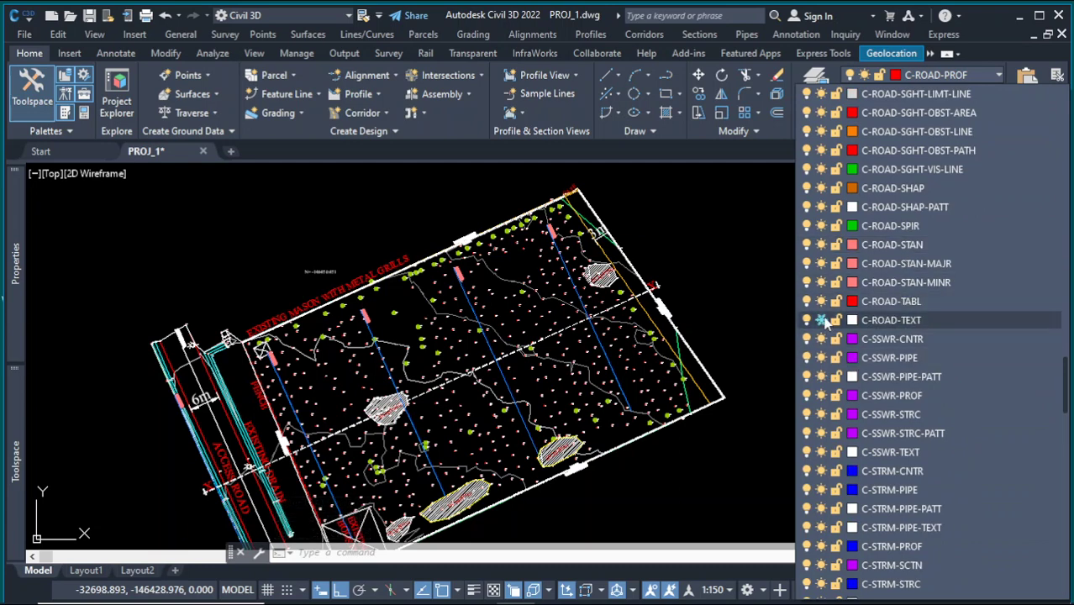
left_click(821, 321)
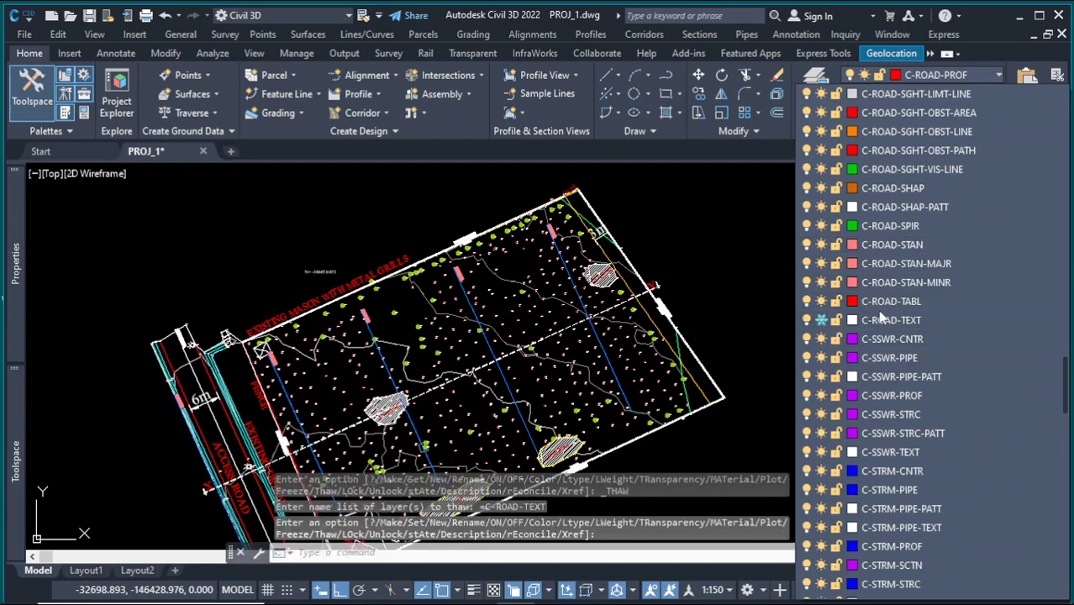
Look through the rest of the layer list and thaw the C-ROAD layer.
scroll(878, 314, "down", 14)
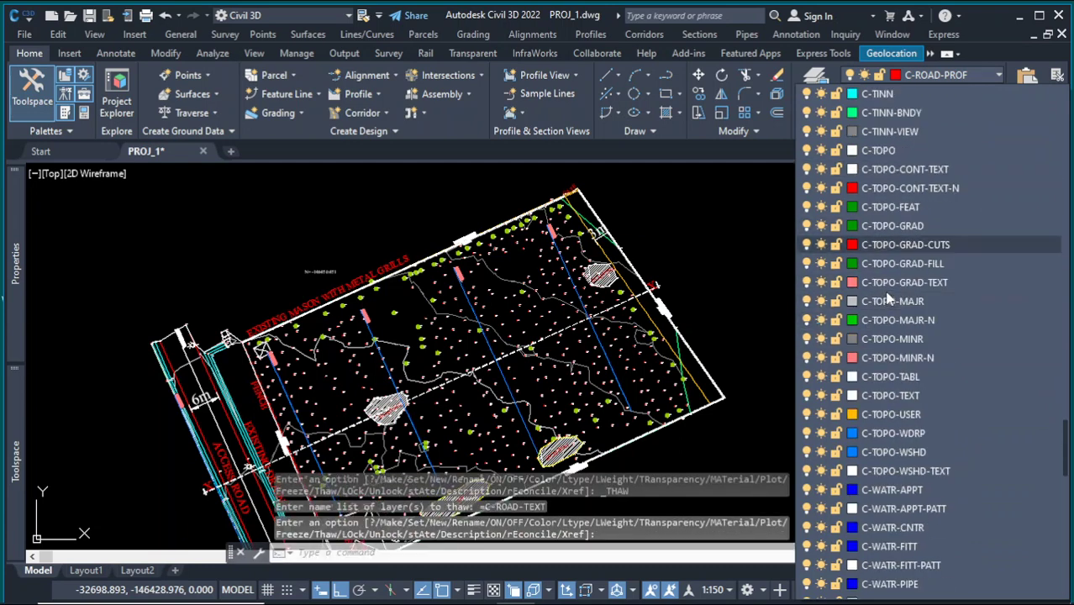
scroll(885, 335, "down", 15)
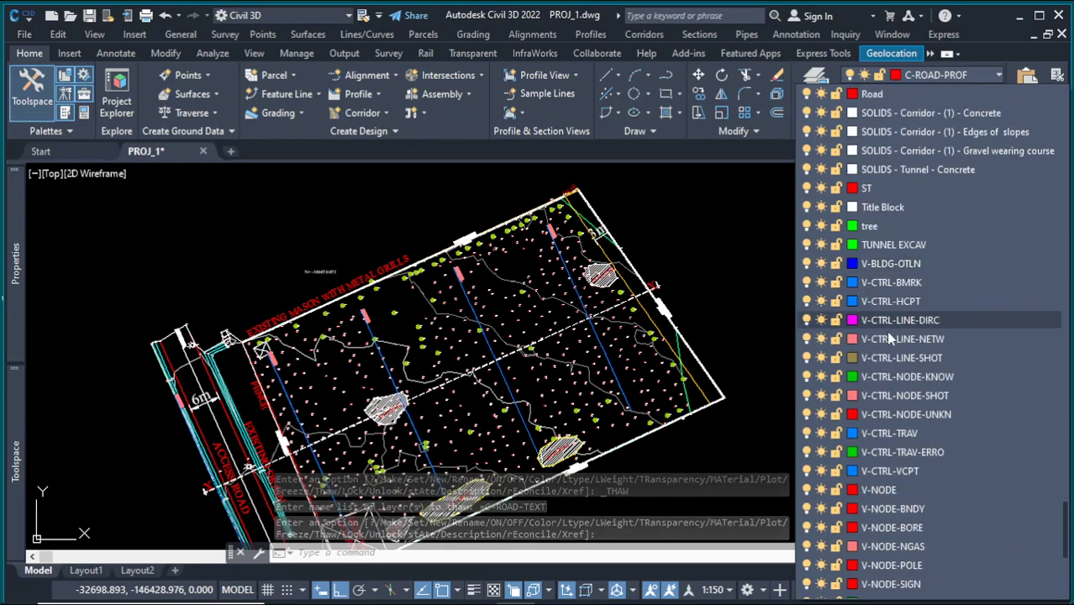
scroll(896, 345, "up", 8)
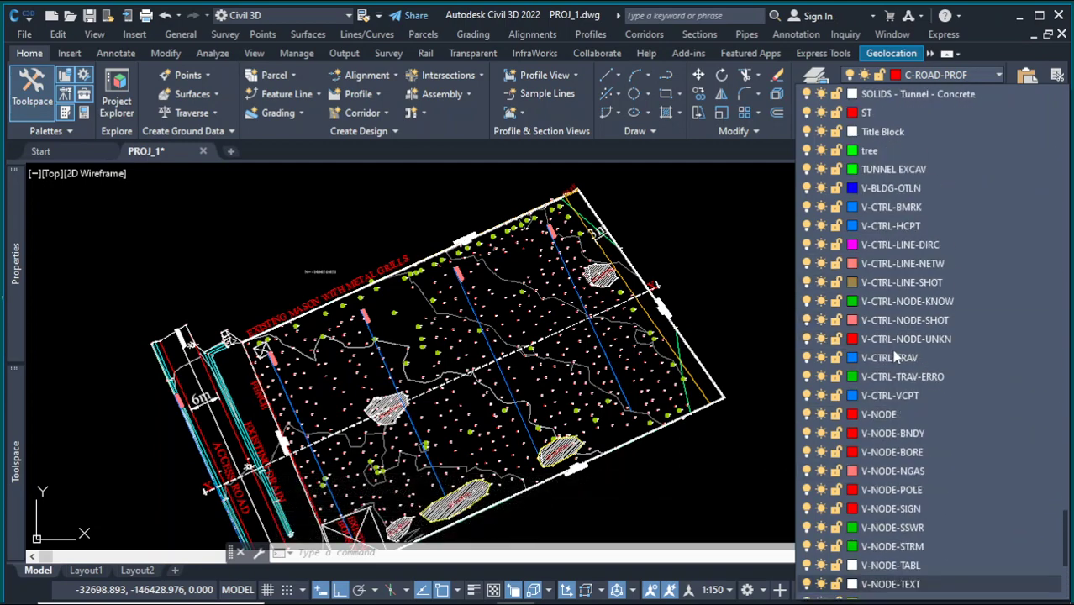
scroll(896, 344, "up", 20)
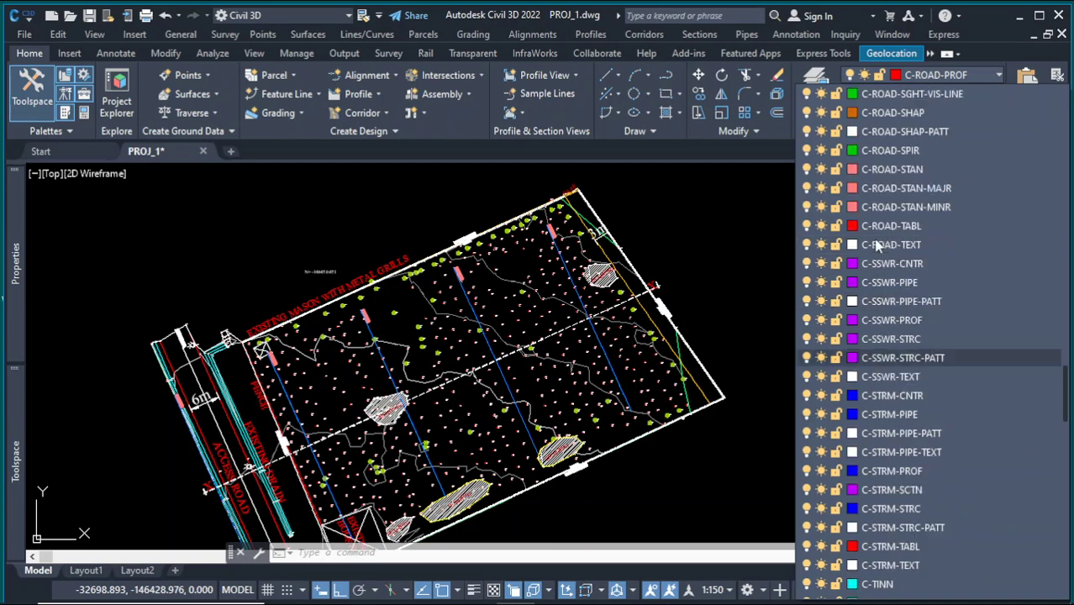
scroll(874, 244, "up", 20)
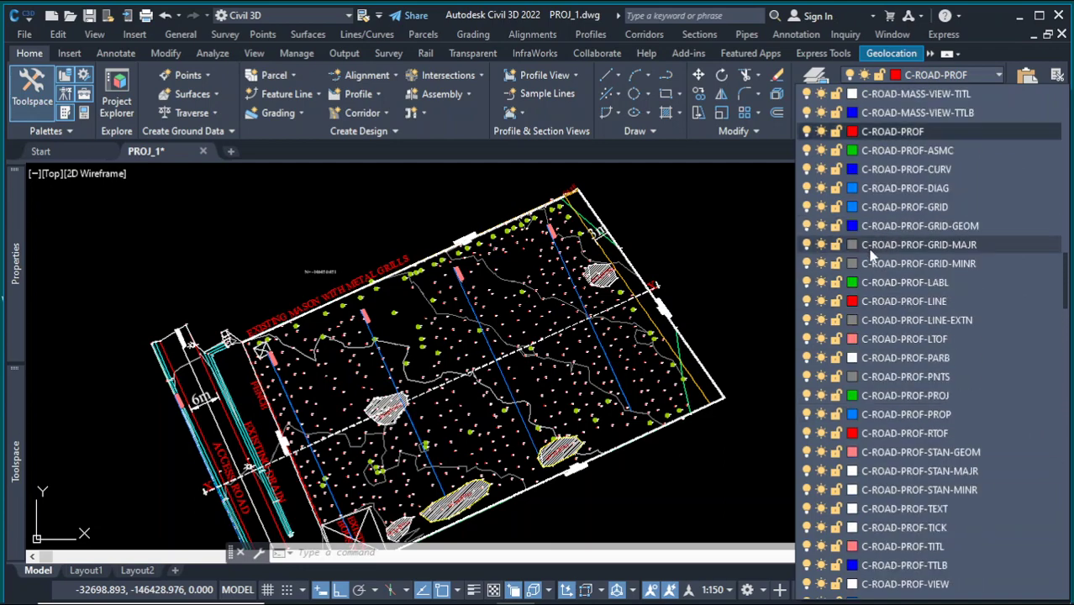
scroll(872, 260, "up", 6)
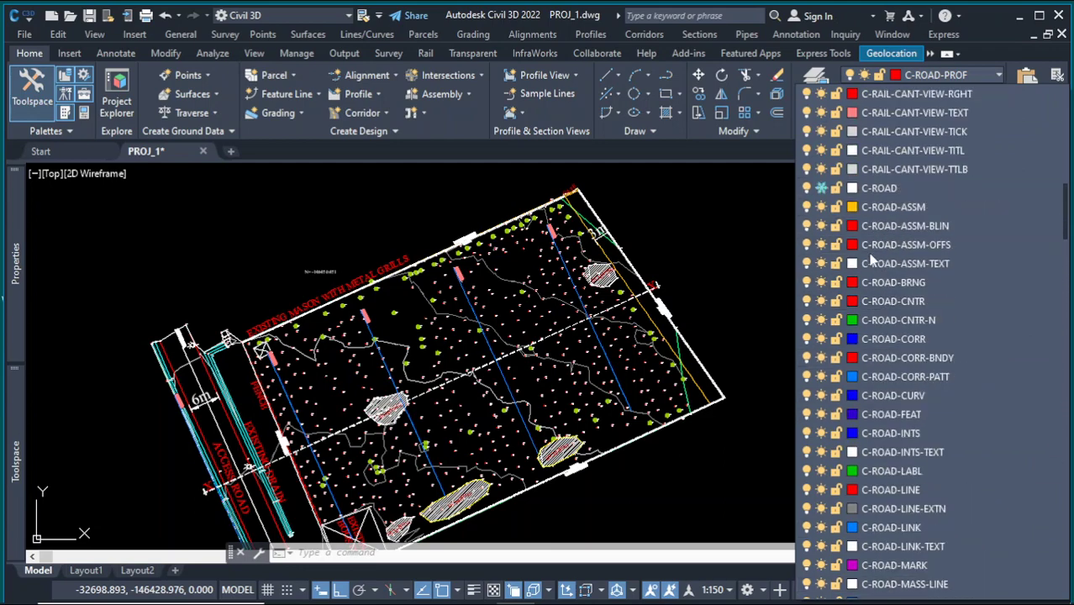
left_click(822, 189)
left_click(704, 249)
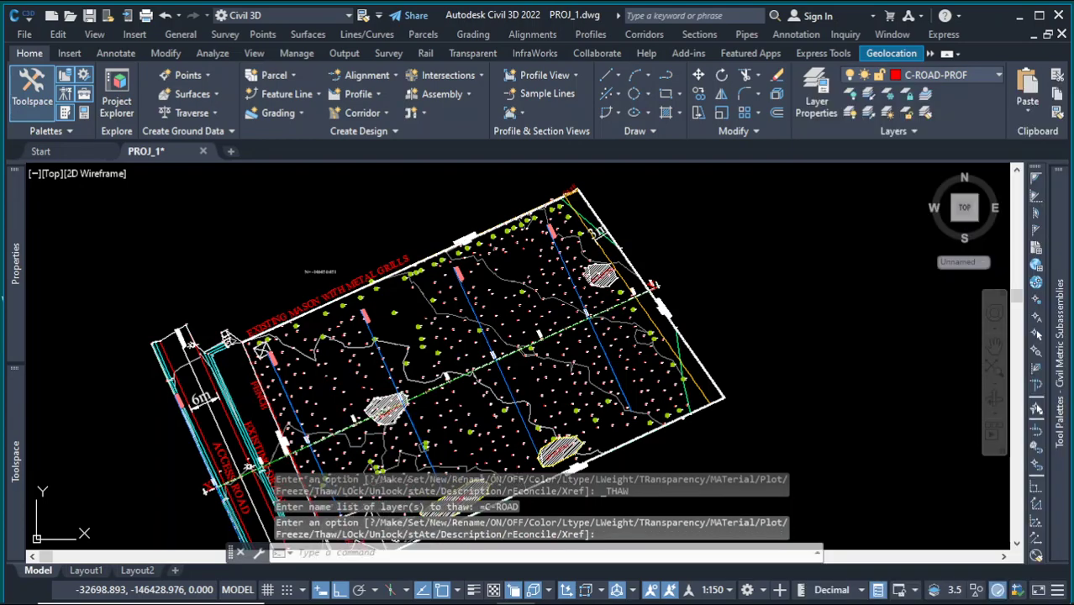
Examine the station labels along the section line across the site, select the alignment to check its name and layer, and clear the selection.
scroll(629, 261, "up", 5)
scroll(605, 253, "up", 2)
scroll(677, 357, "down", 10)
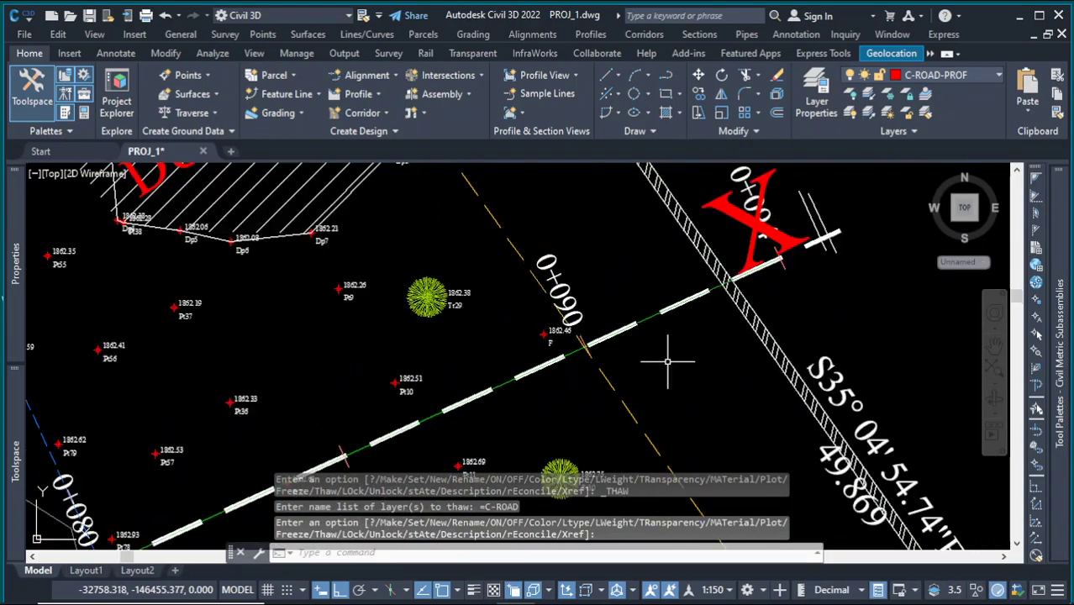
scroll(672, 340, "up", 4)
scroll(677, 343, "up", 5)
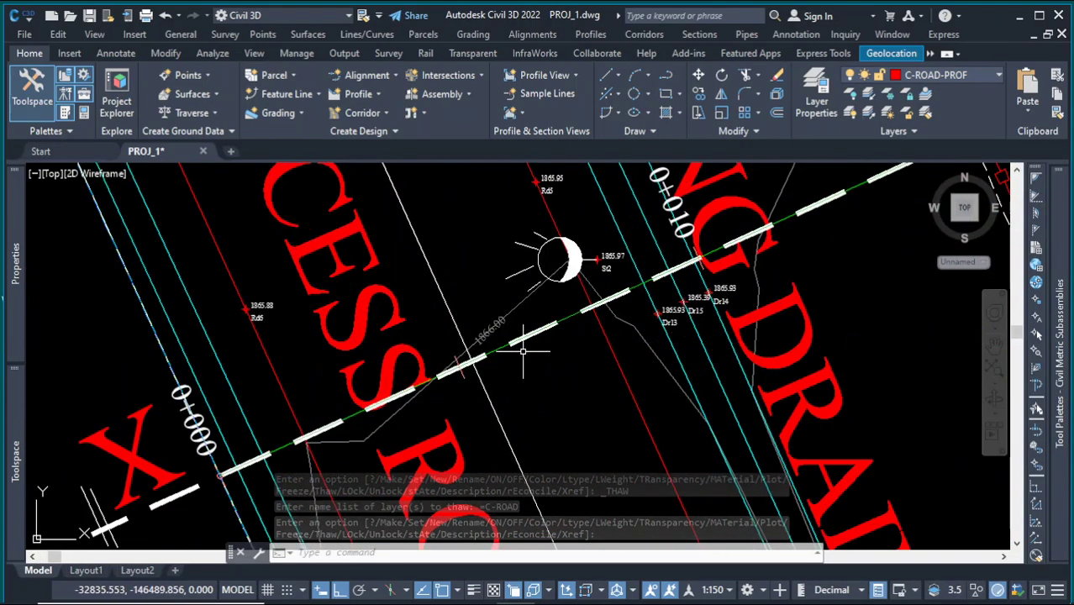
scroll(523, 360, "down", 3)
scroll(347, 409, "up", 1)
scroll(349, 416, "up", 3)
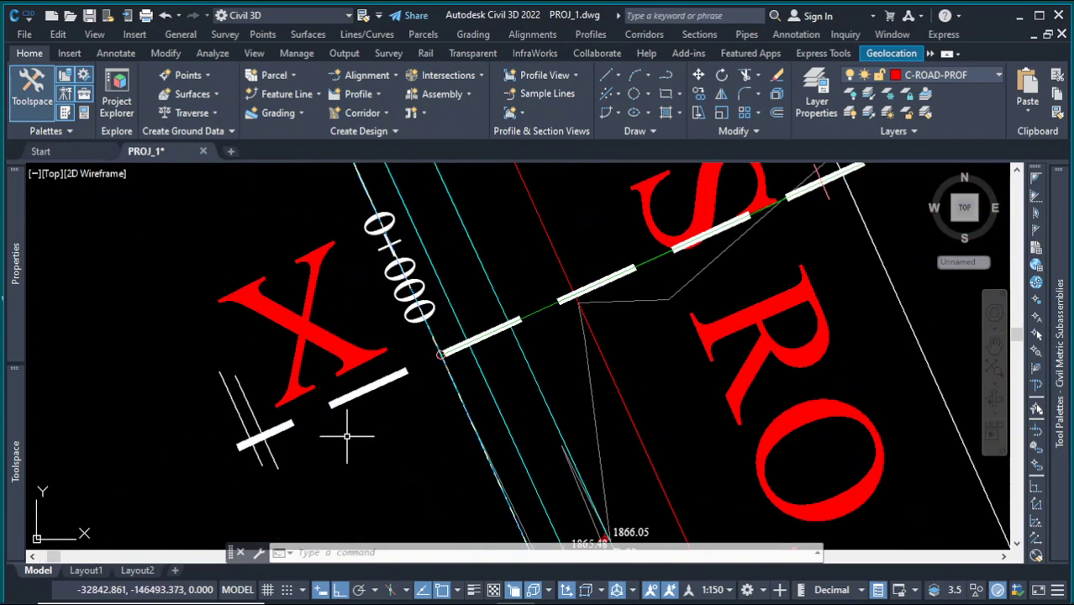
scroll(303, 432, "down", 4)
scroll(402, 392, "up", 3)
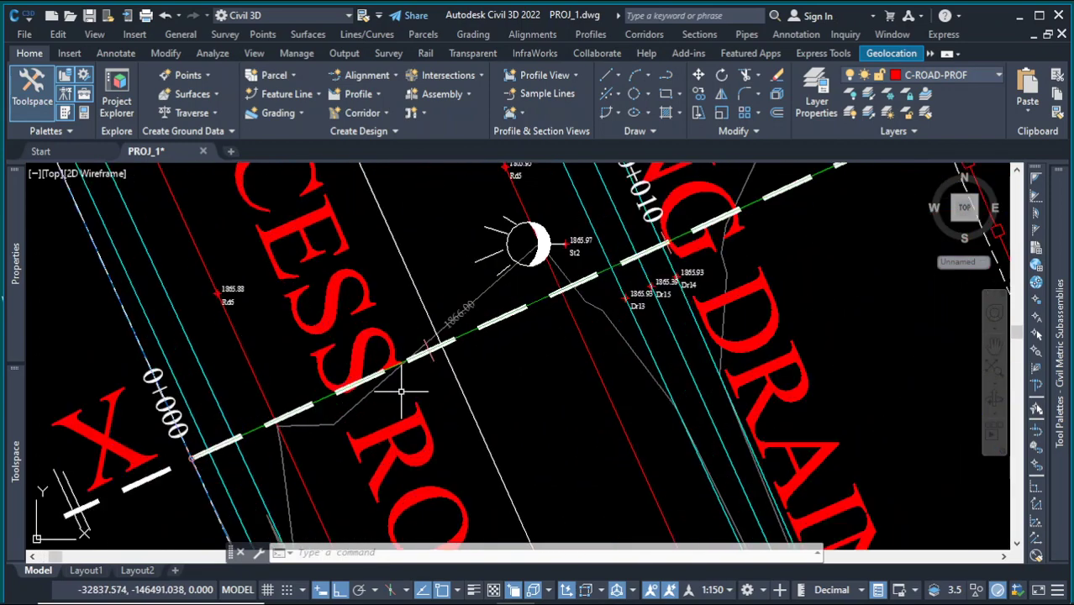
left_click(313, 404)
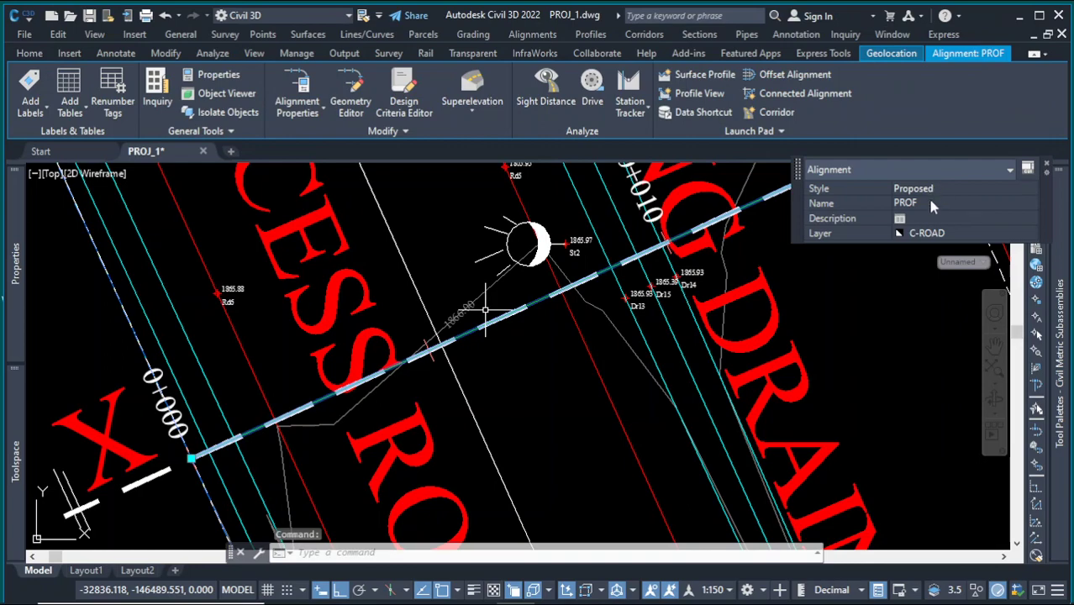
scroll(650, 371, "down", 8)
scroll(650, 371, "up", 2)
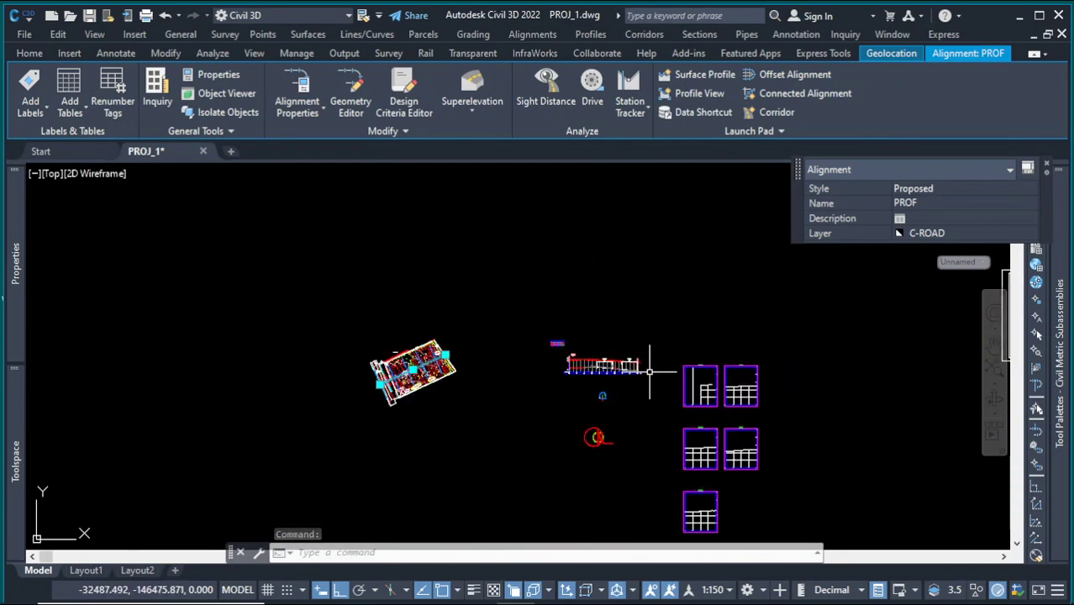
scroll(650, 371, "up", 10)
key("Escape")
Select the Tunnel assembly below the profile view and open the Create Corridor settings from it.
scroll(586, 336, "down", 7)
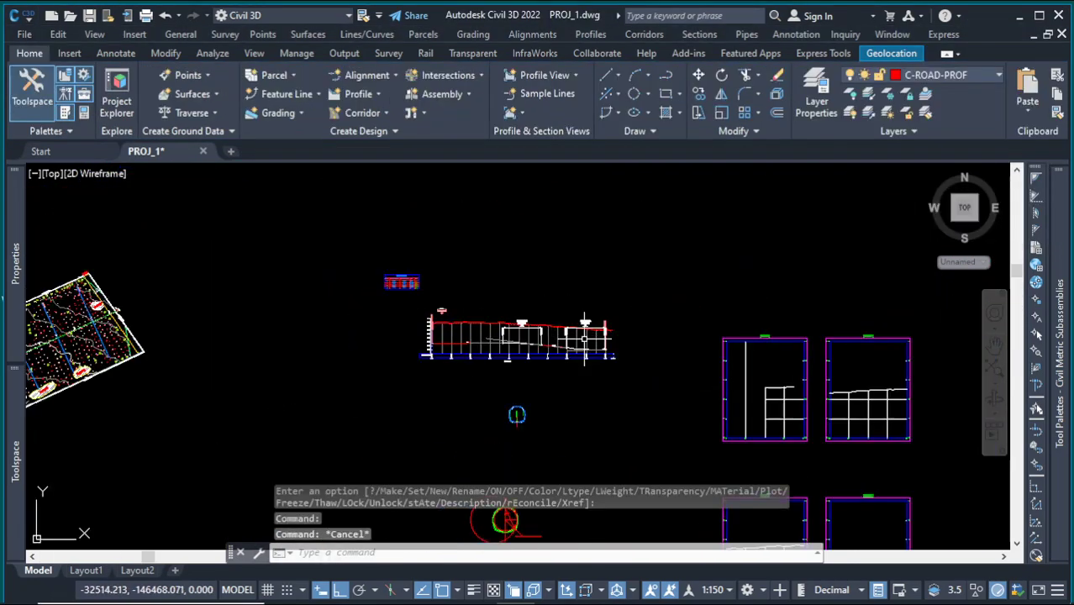
scroll(583, 384, "up", 10)
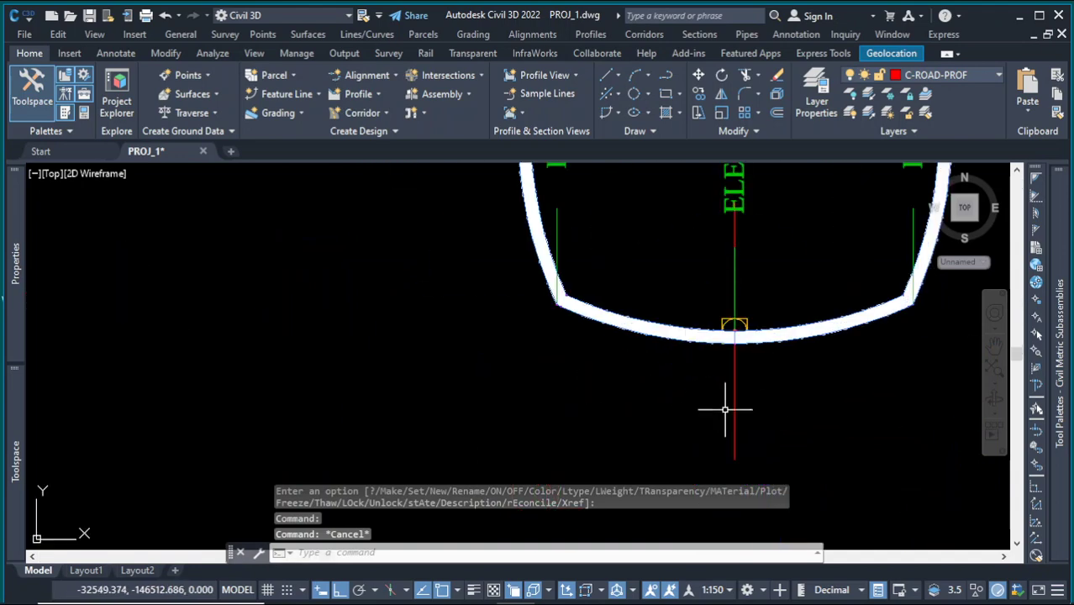
scroll(525, 393, "down", 6)
left_click(542, 403)
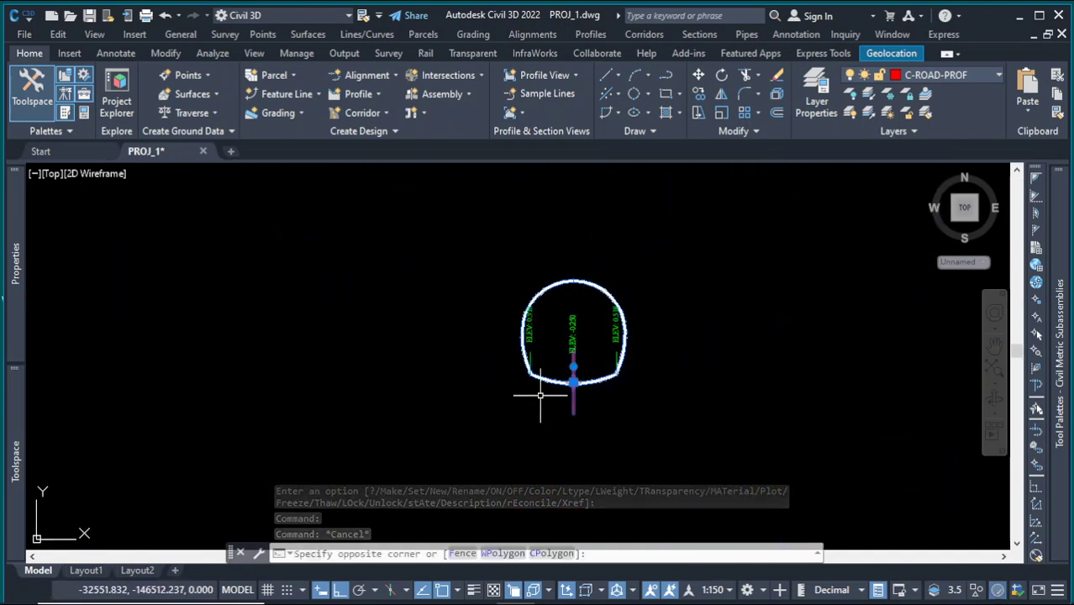
left_click(524, 99)
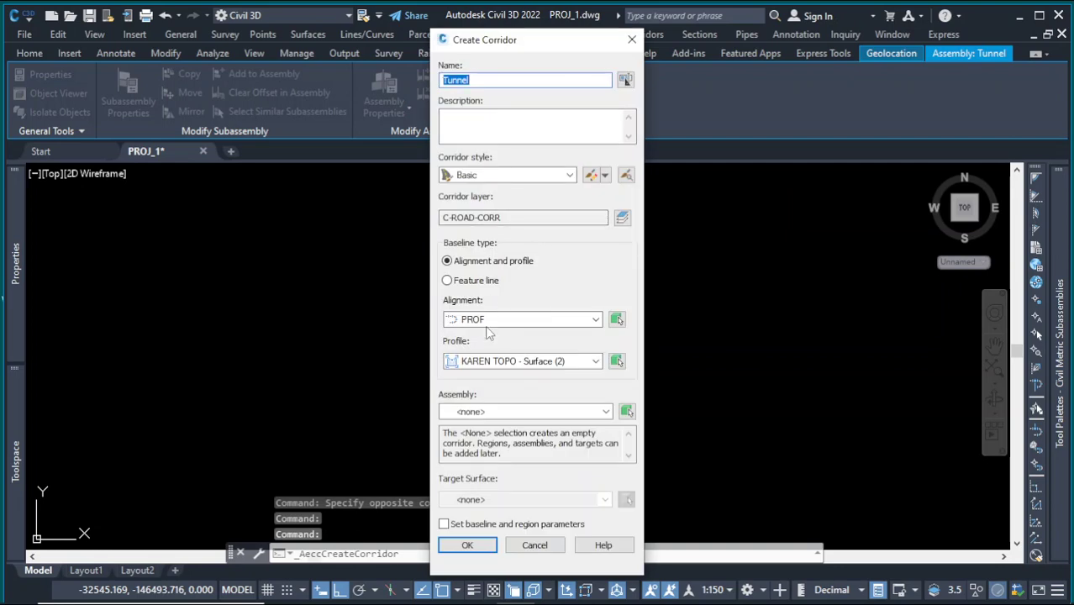
Review the available alignments, feature line sites and profiles for the corridor, returning the baseline type to Alignment and profile.
left_click(596, 319)
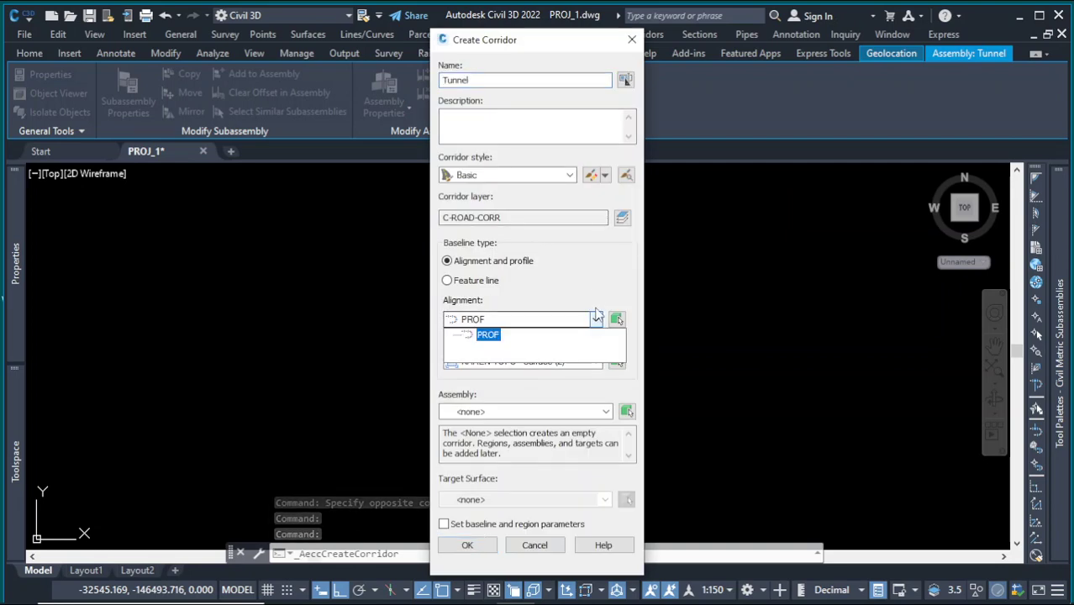
left_click(447, 280)
left_click(595, 320)
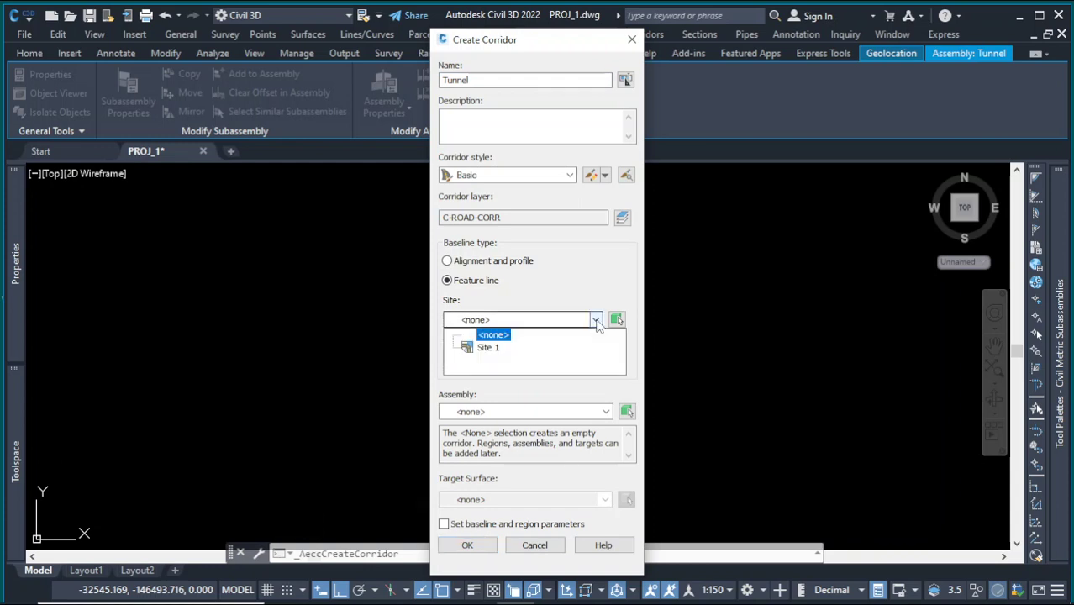
left_click(510, 264)
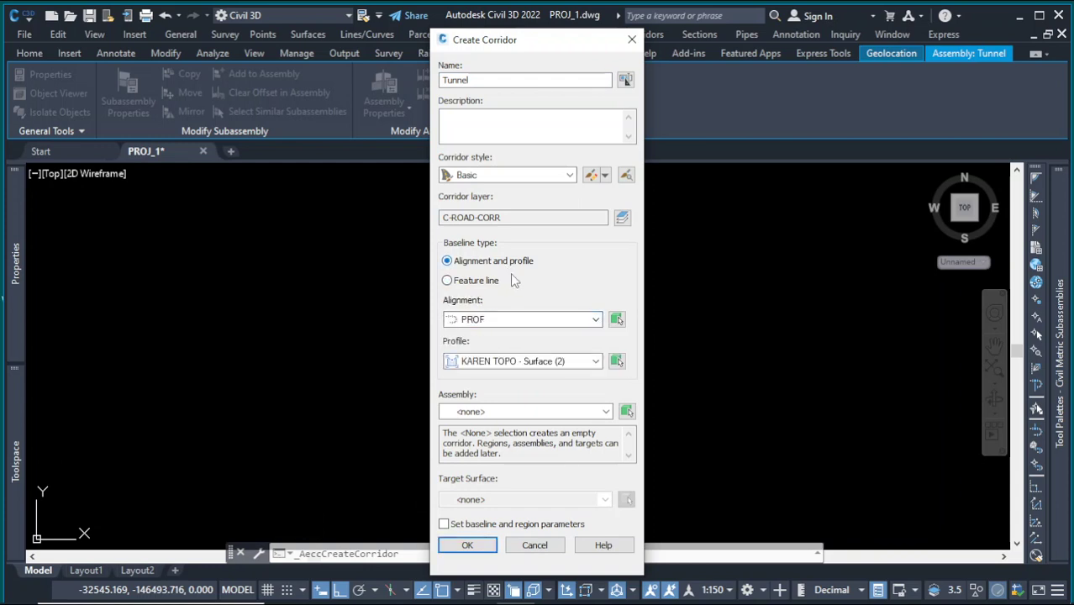
left_click(595, 362)
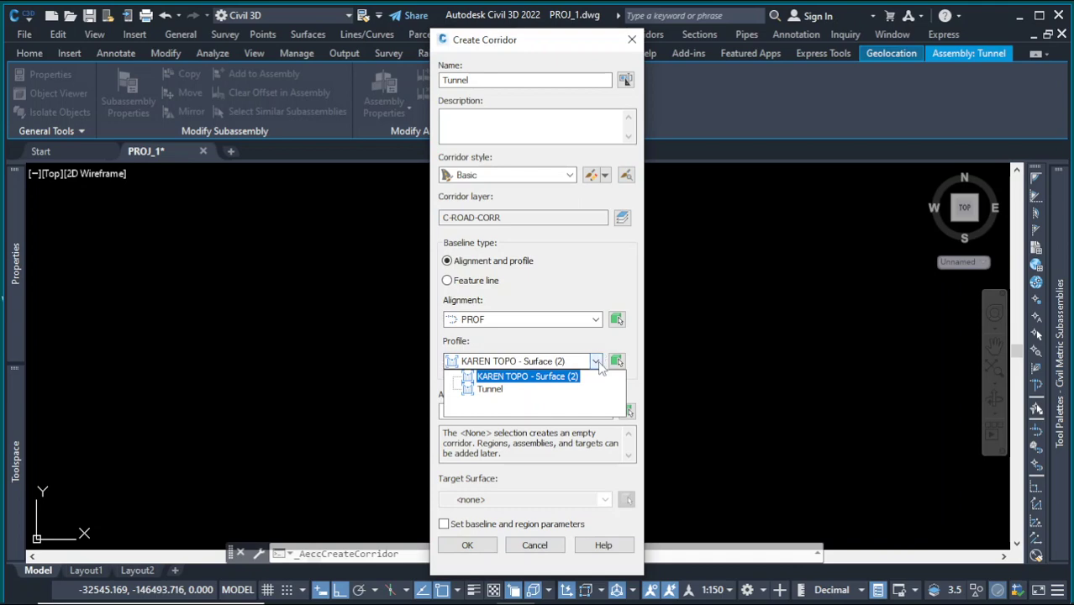
left_click(595, 361)
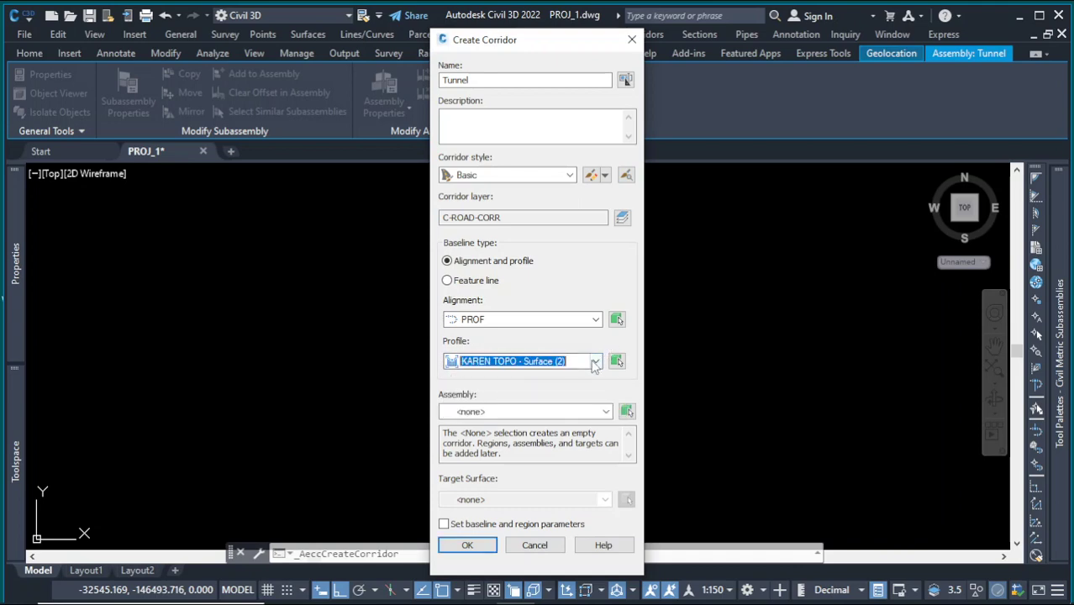
Close the corridor settings without creating anything and expand the KAREN TOPO surface in the Prospector tree to check its contents.
left_click(632, 40)
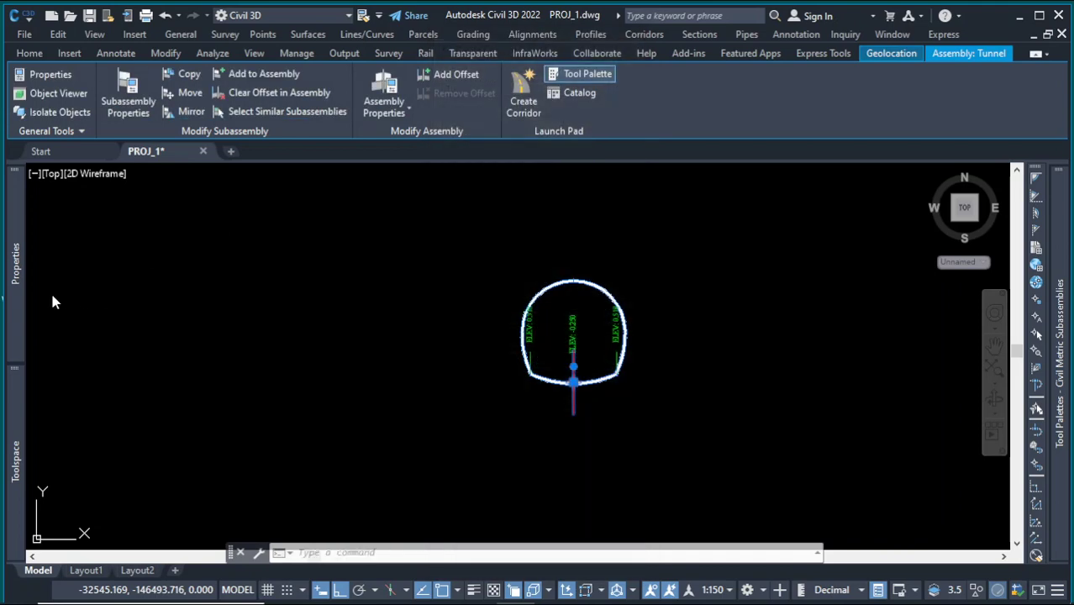
mouse_move(17, 386)
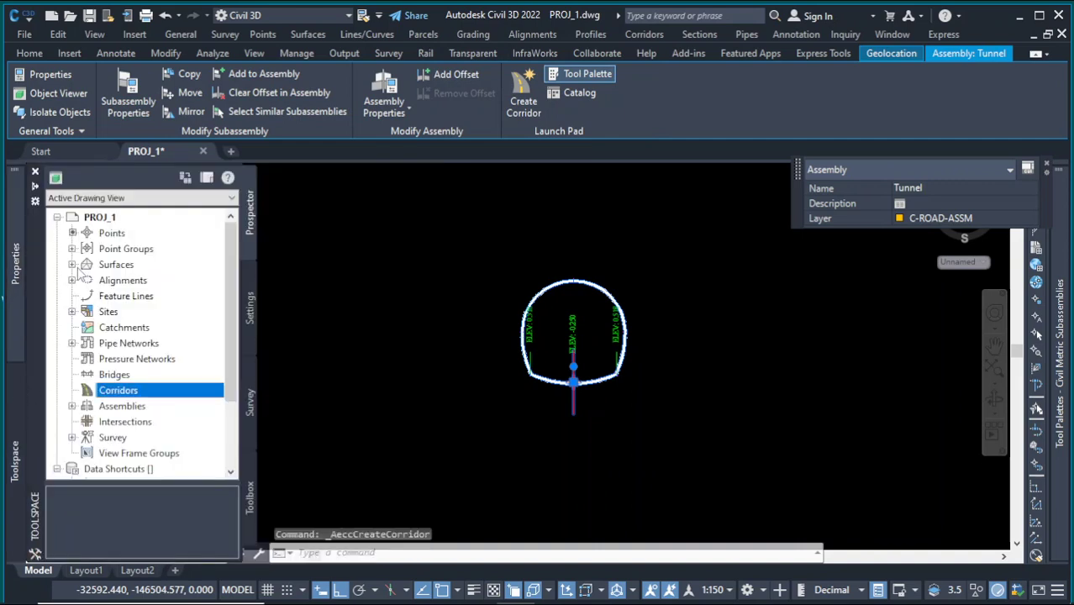
left_click(73, 265)
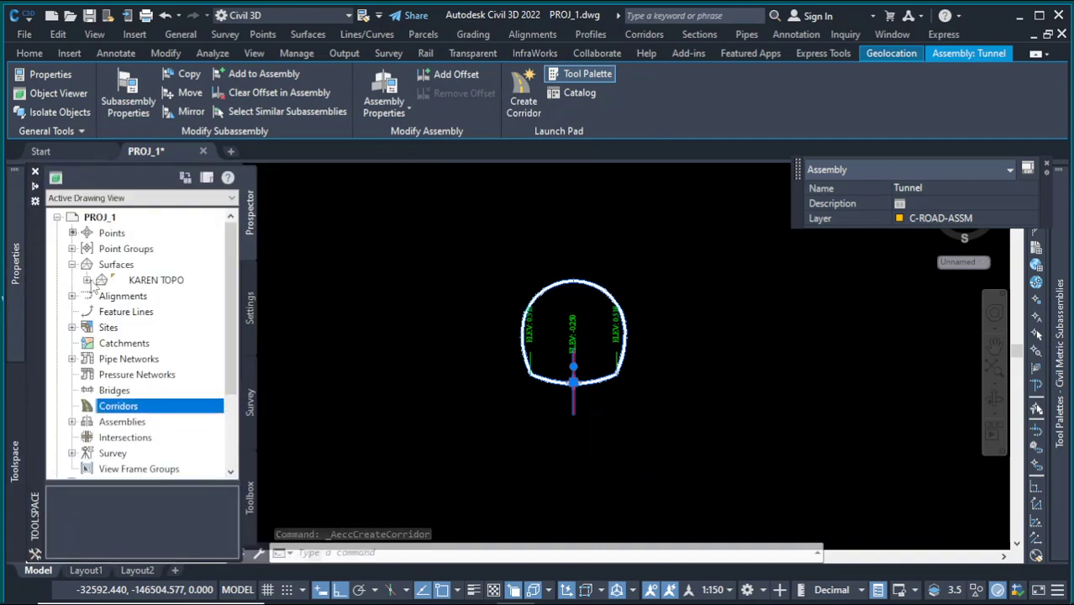
left_click(87, 280)
double_click(465, 236)
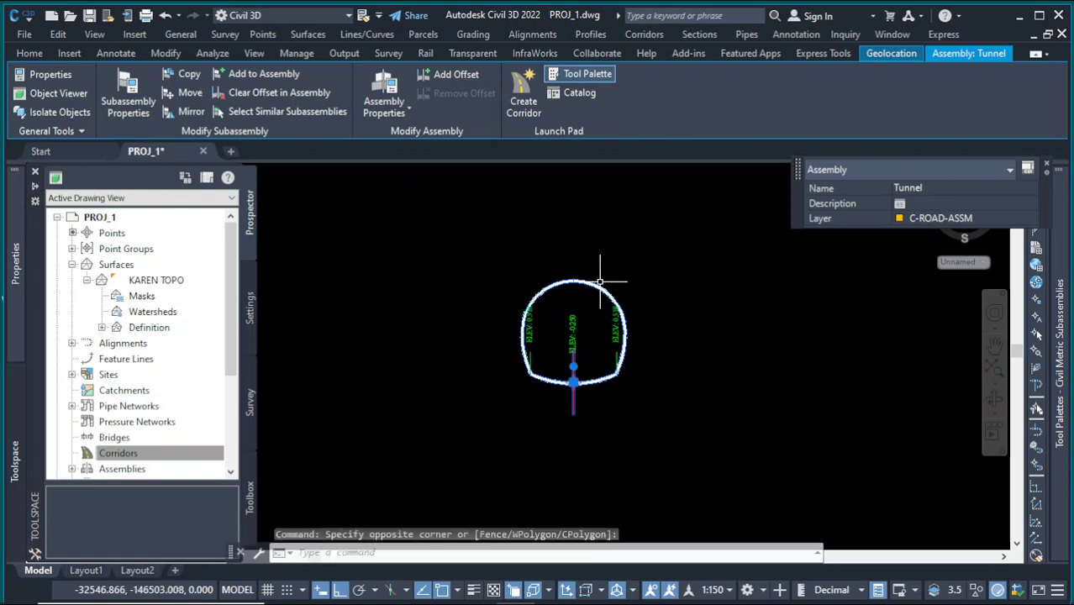
Set up the Tunnel corridor on the PROF alignment with profile KAREN TOPO - Surface (2) and the Tunnel assembly picked from the drawing.
left_click(523, 102)
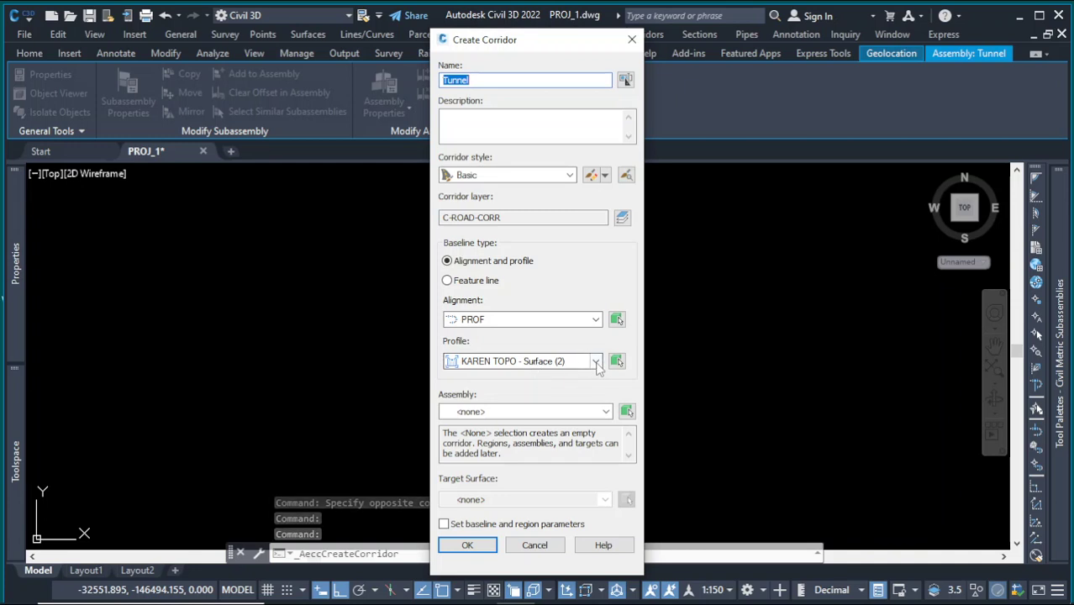
left_click(596, 362)
left_click(557, 377)
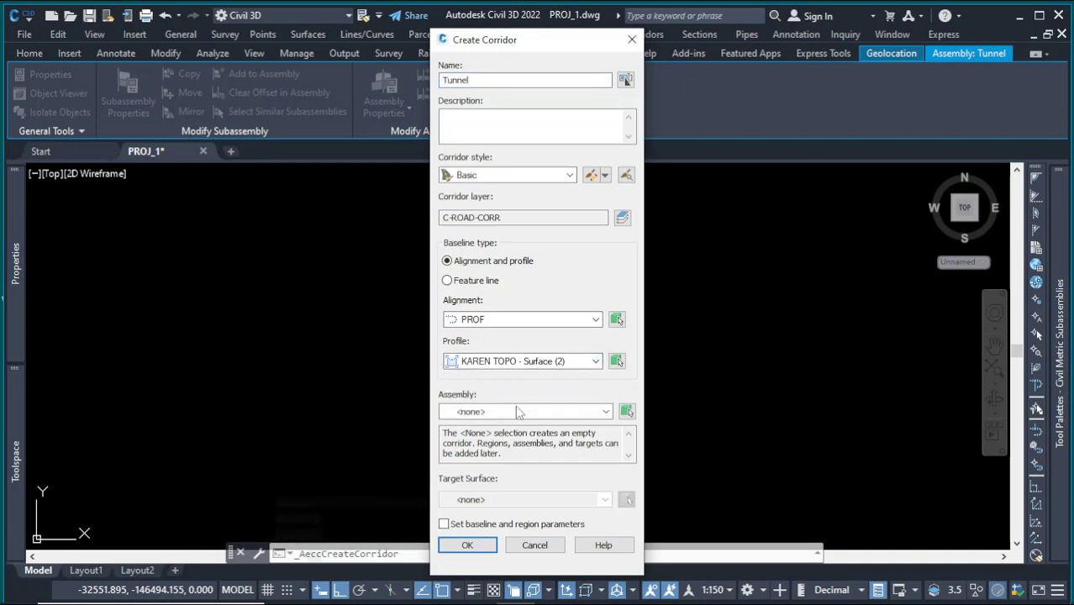
left_click(606, 412)
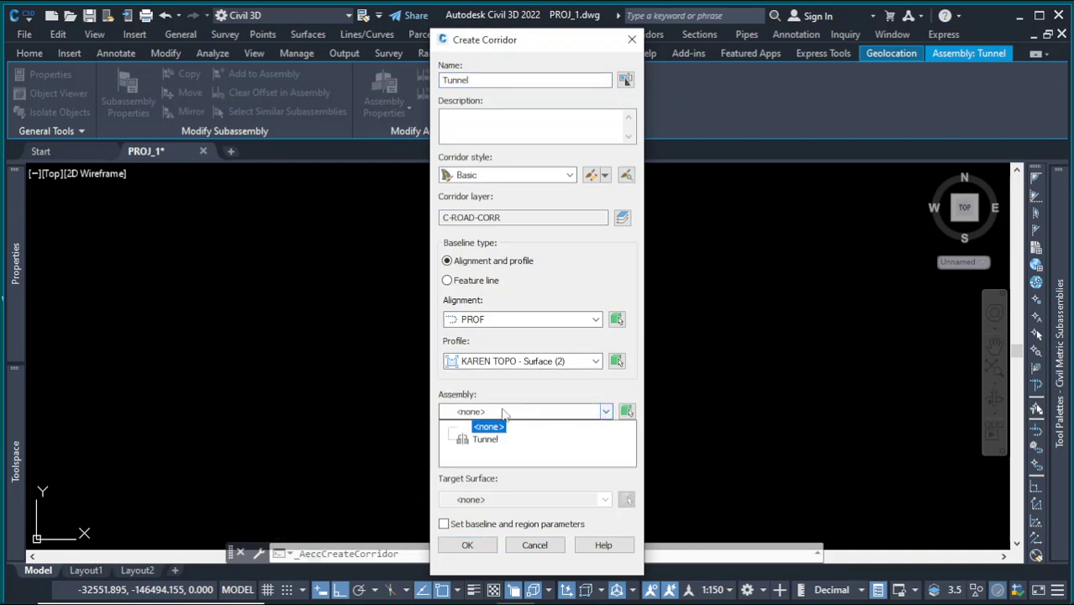
left_click(626, 411)
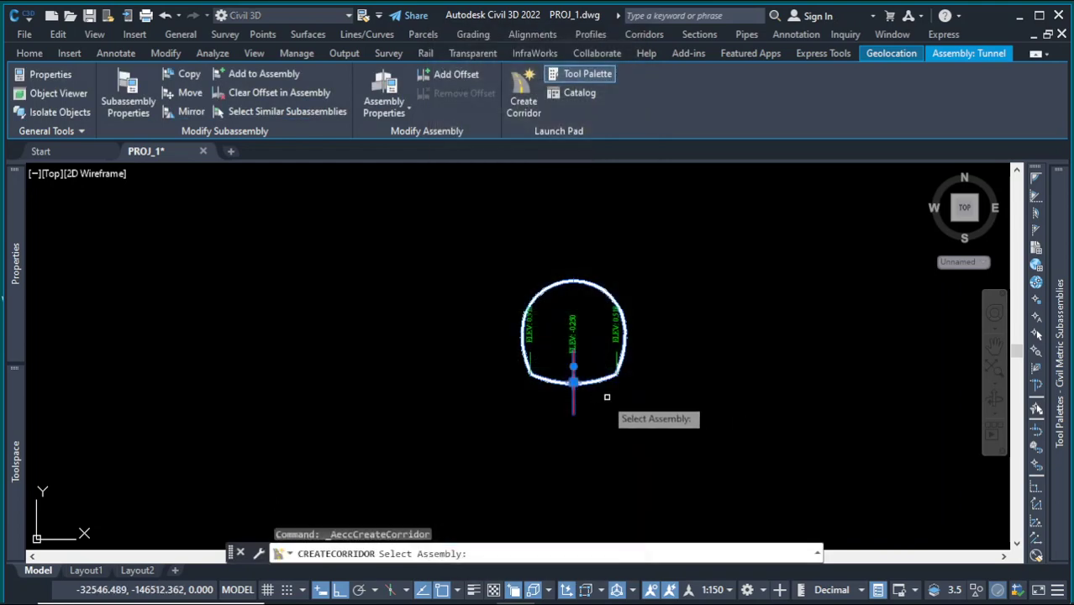
left_click(573, 400)
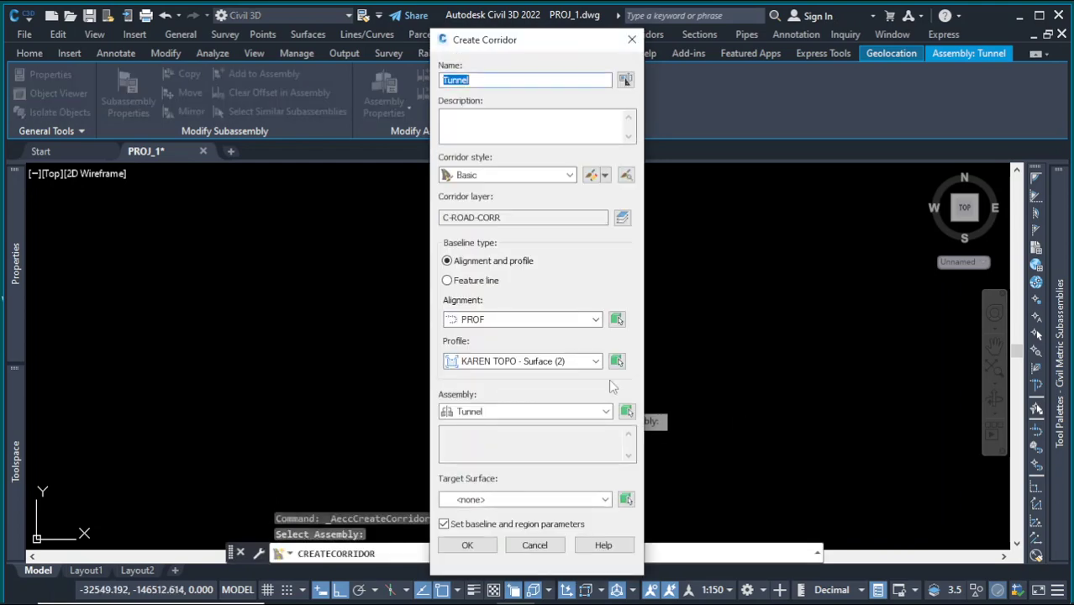
left_click(467, 546)
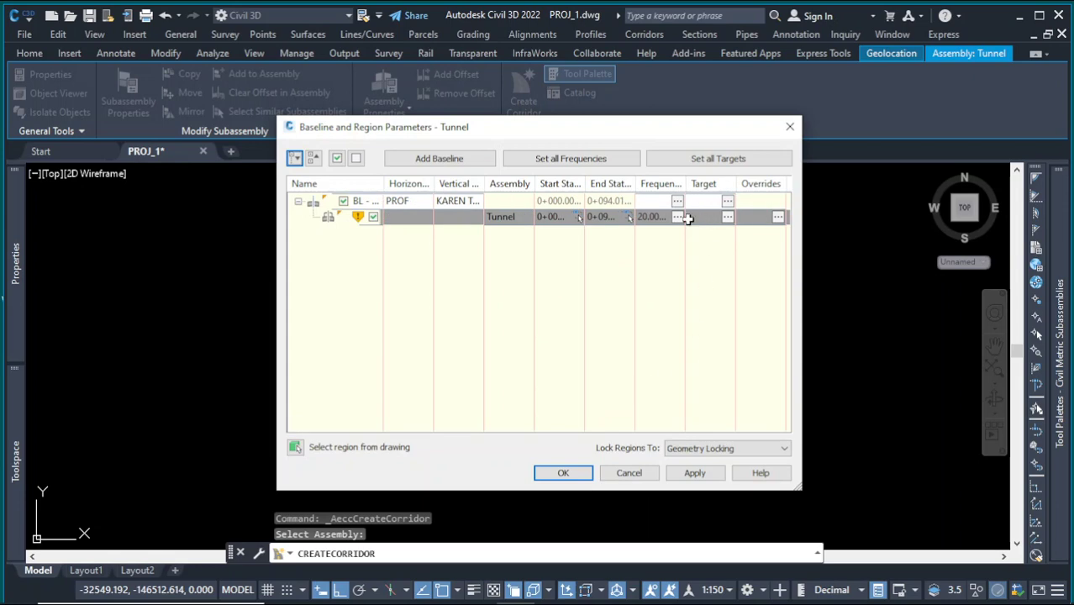
Set the Tunnel region's assembly frequency to 15 m along tangents and its horizontal curve increment to 5 m.
left_click(678, 217)
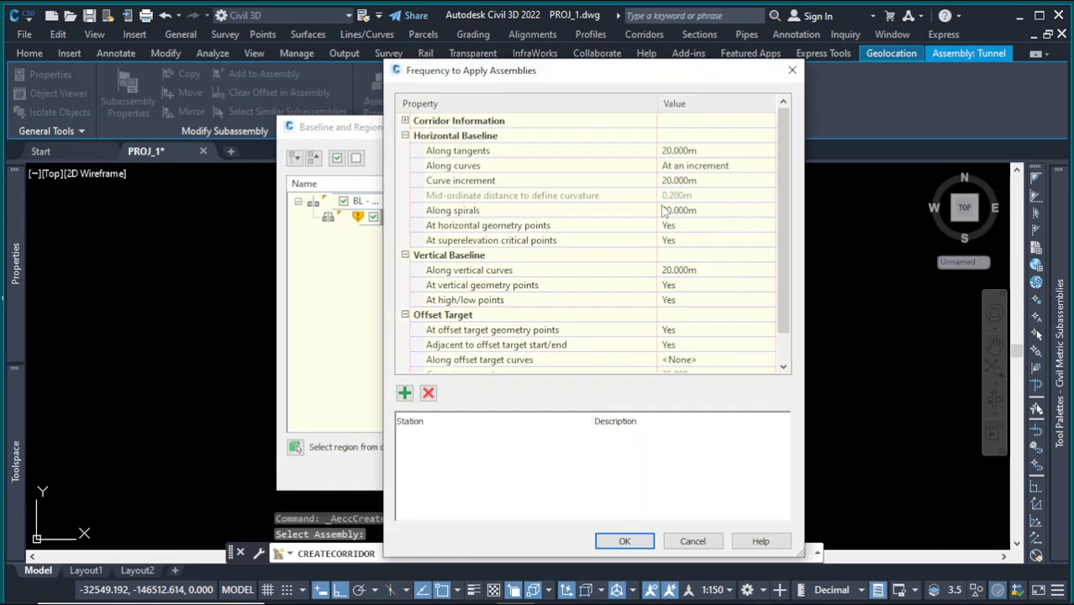
left_click(708, 152)
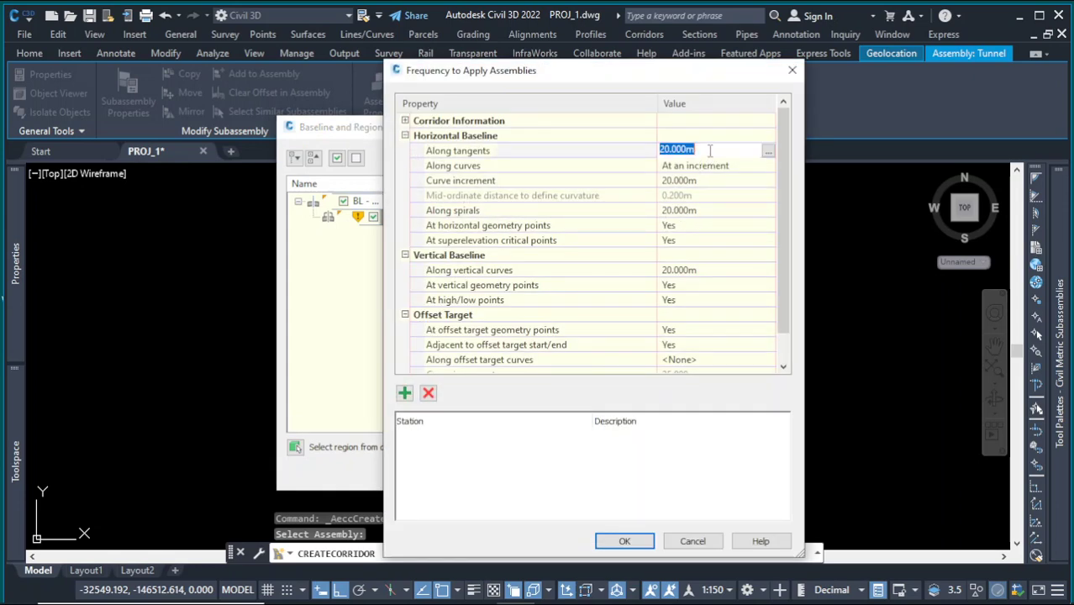
left_click_drag(708, 152, 681, 150)
type("15")
key("Return")
left_click(708, 179)
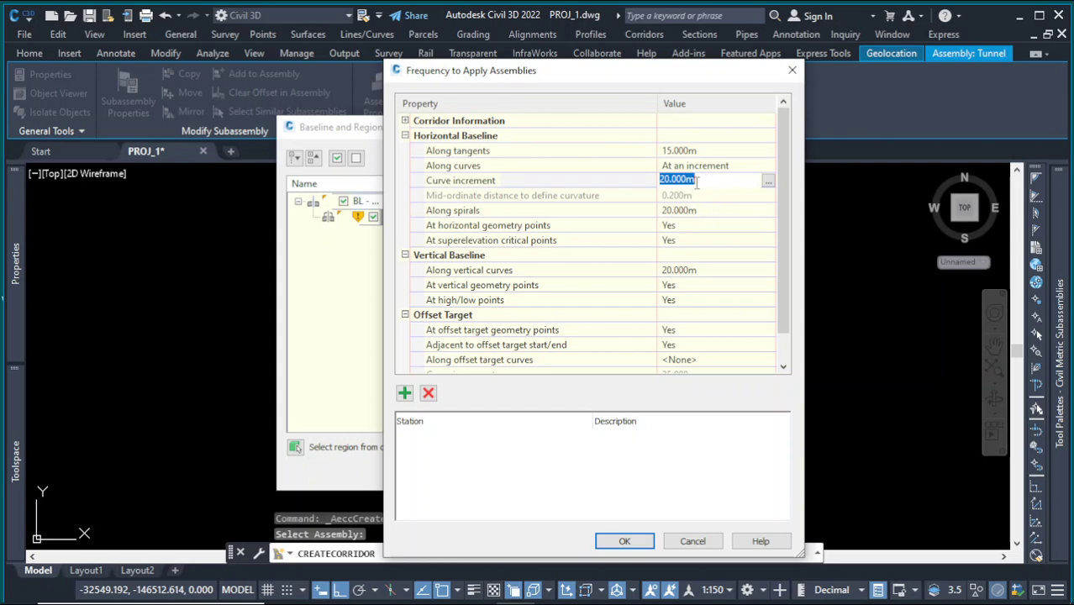
left_click_drag(704, 182, 663, 179)
type("5")
left_click(709, 211)
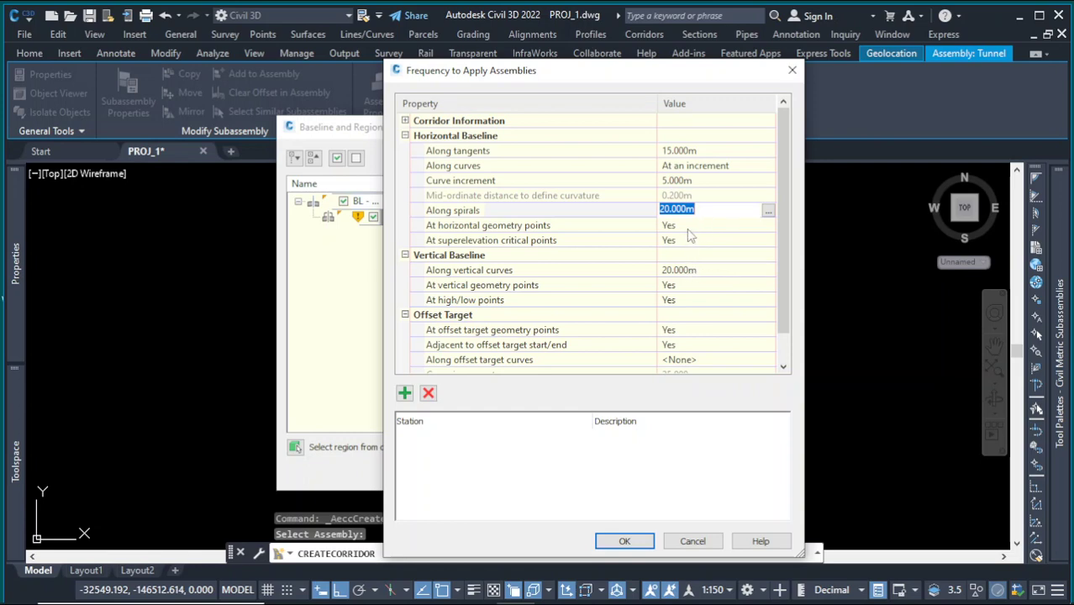
key("Return")
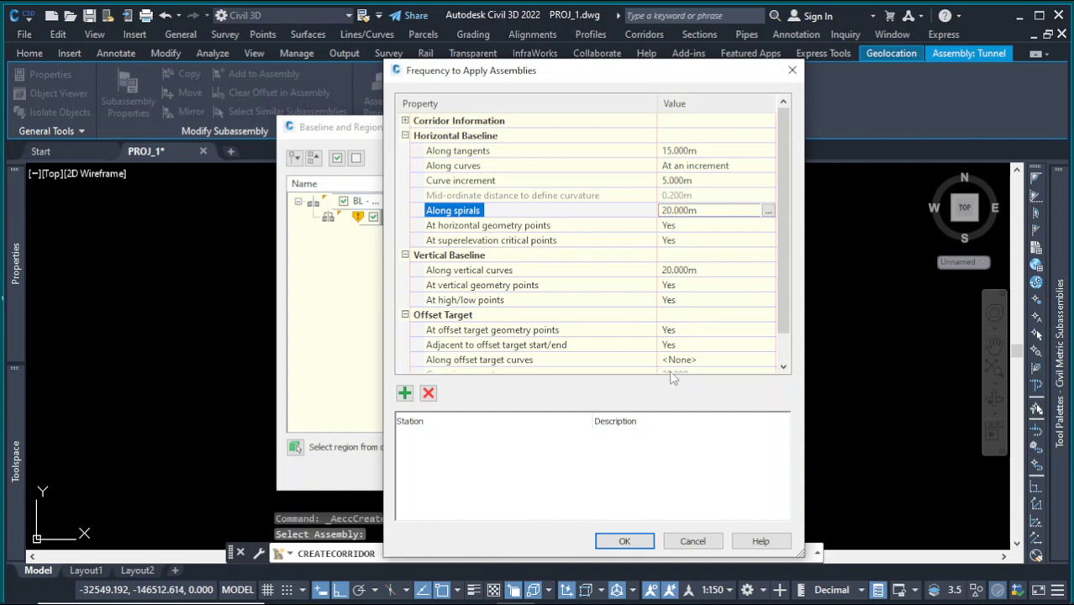
Set the assembly frequency along vertical curves to 5 m and accept the frequency settings.
left_click(713, 271)
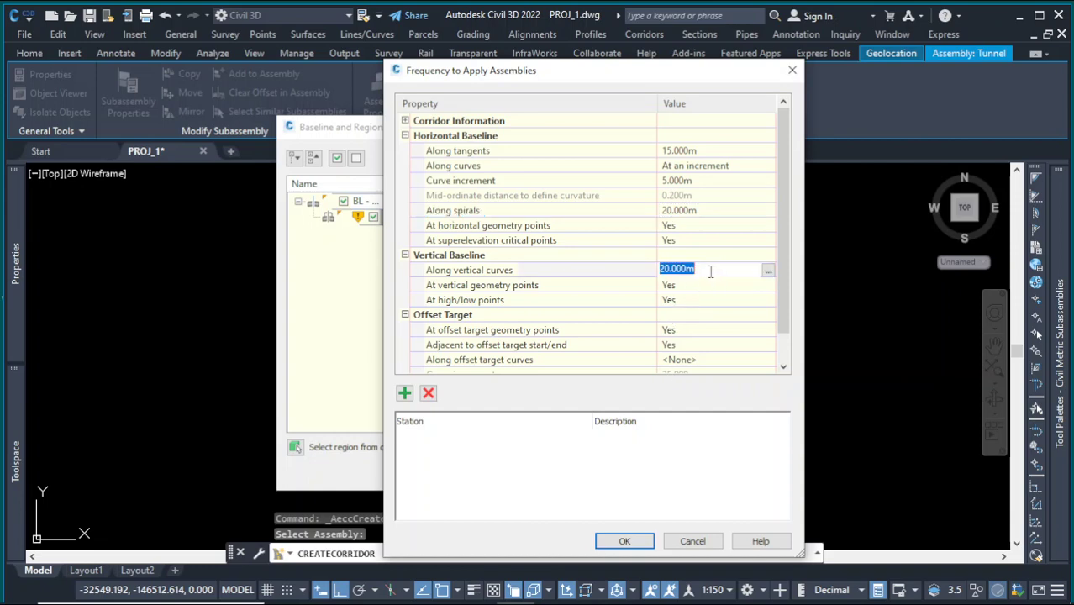
type("5")
key("Return")
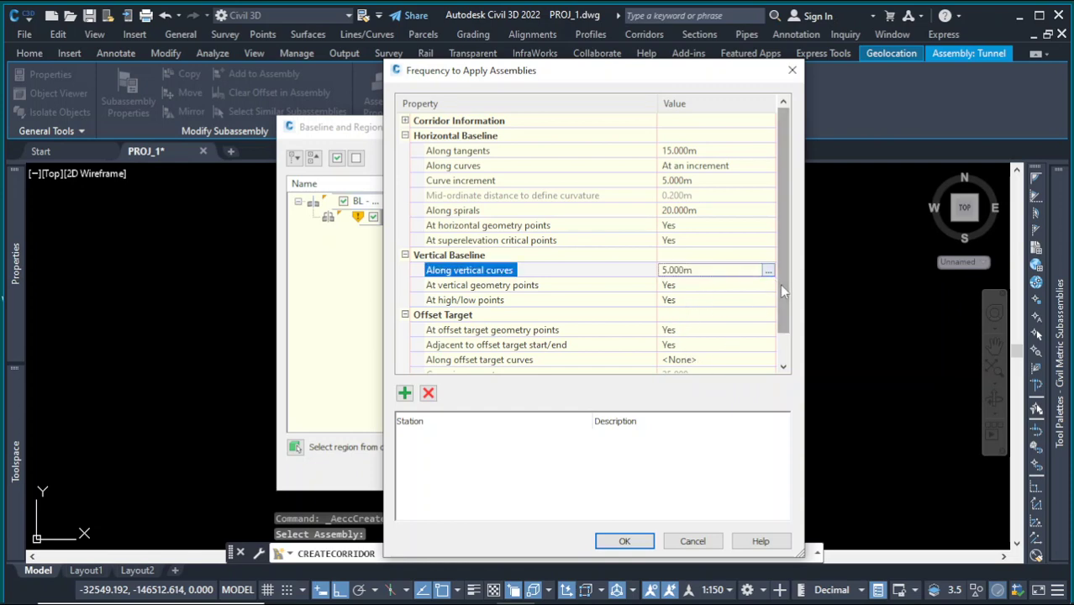
left_click(788, 351)
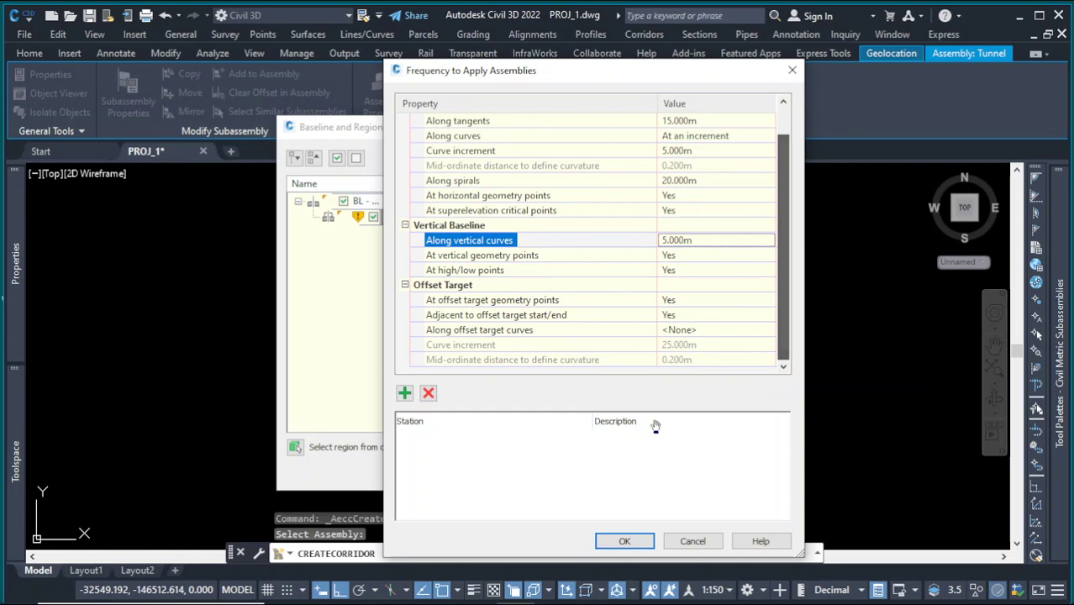
left_click(625, 540)
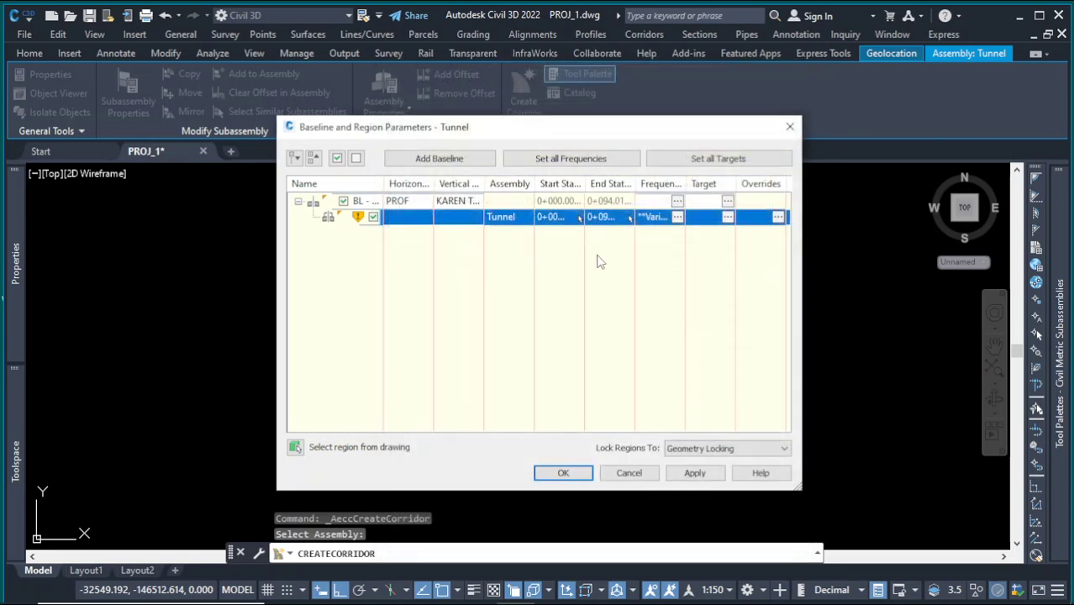
Apply the baseline and region parameters and create the Tunnel corridor.
left_click(687, 476)
left_click(685, 281)
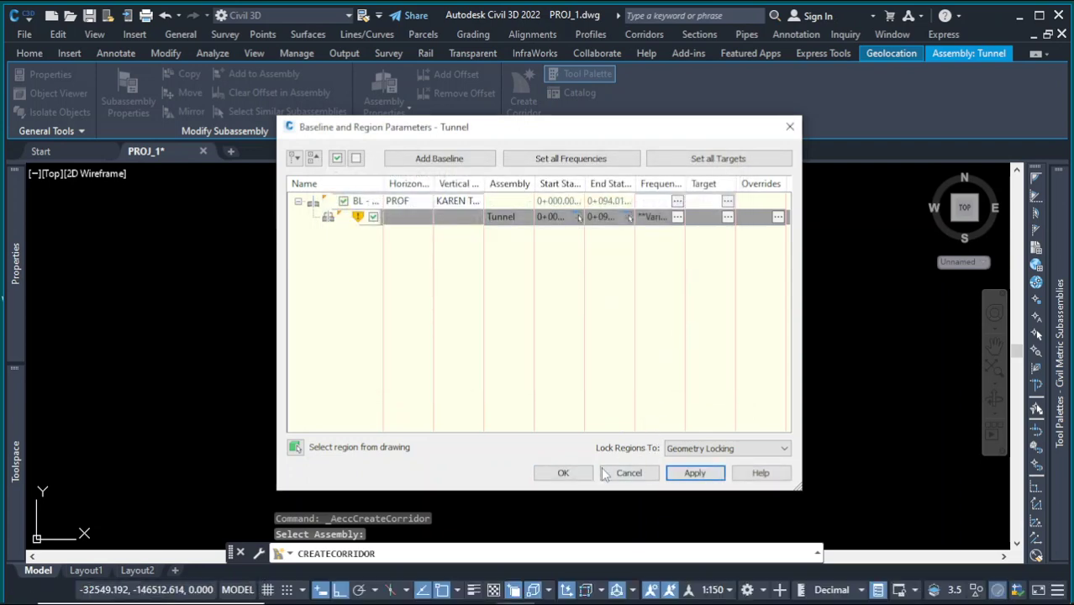
left_click(586, 476)
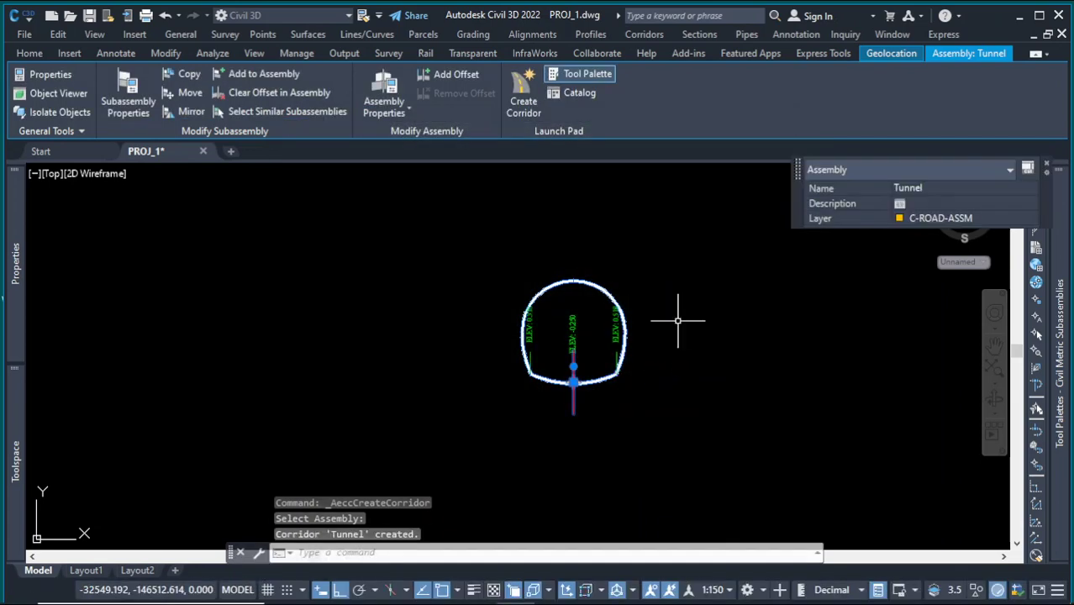
Examine the new Tunnel corridor across the site plan, with the assembly deselected, especially its end near the dumping area.
scroll(678, 340, "down", 10)
scroll(660, 252, "up", 8)
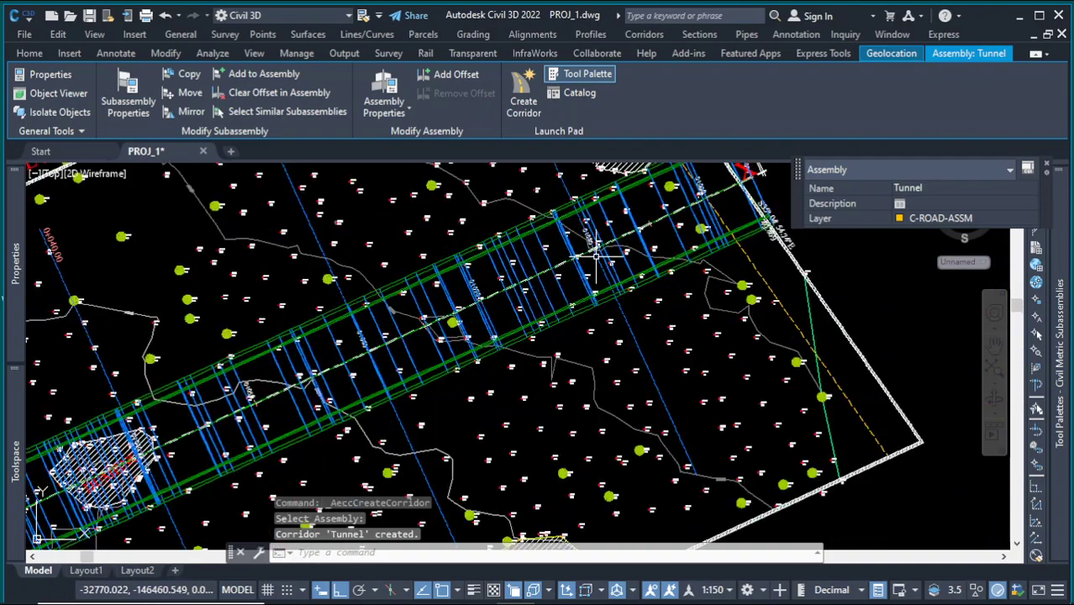
key("Escape")
scroll(654, 242, "down", 5)
scroll(602, 276, "up", 6)
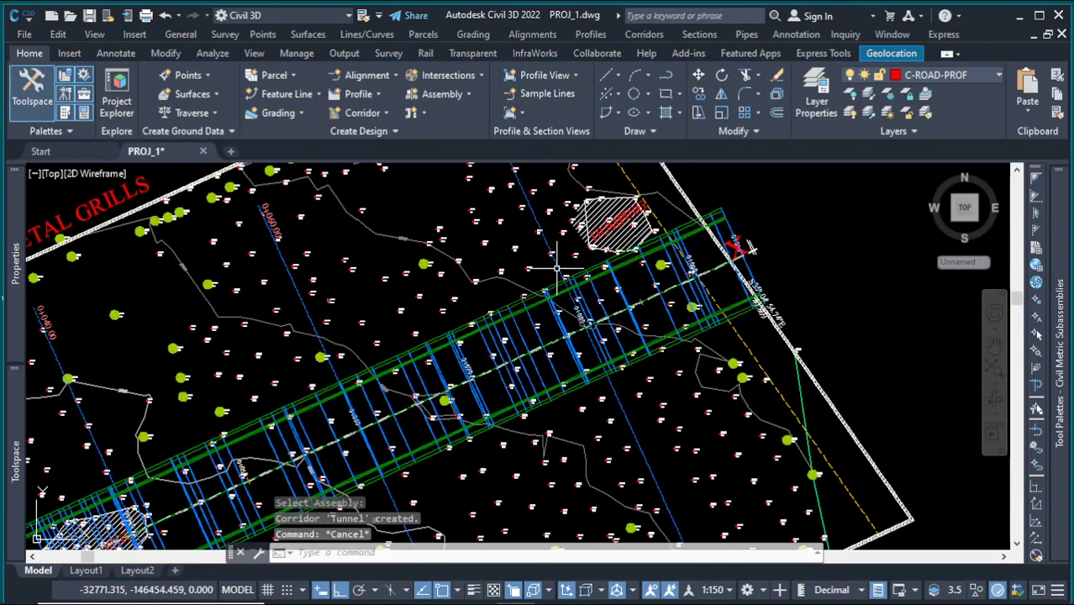
scroll(602, 275, "down", 5)
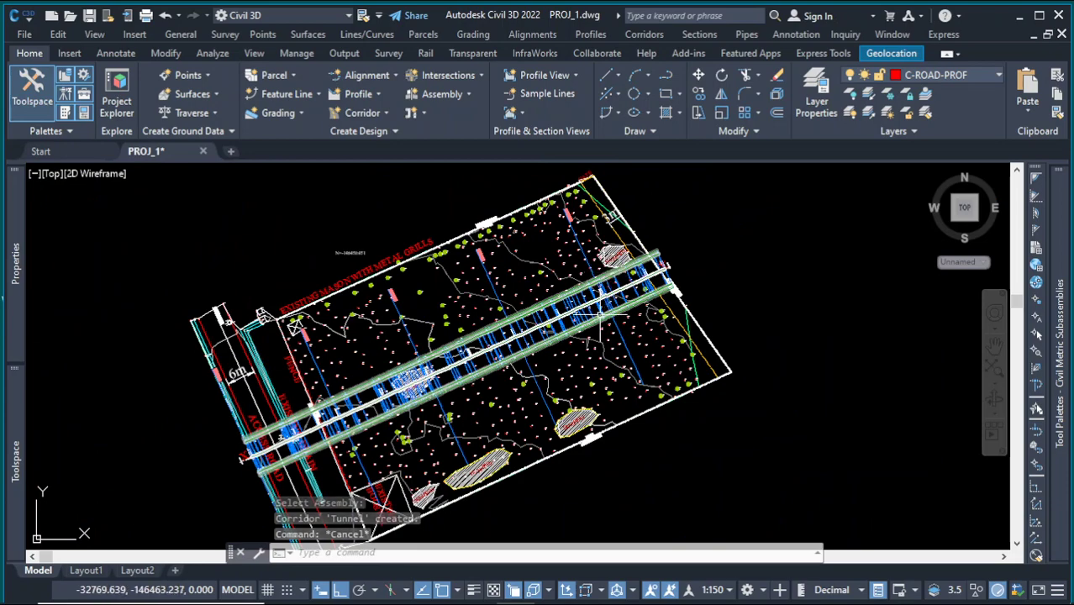
scroll(696, 264, "up", 5)
left_click(755, 273)
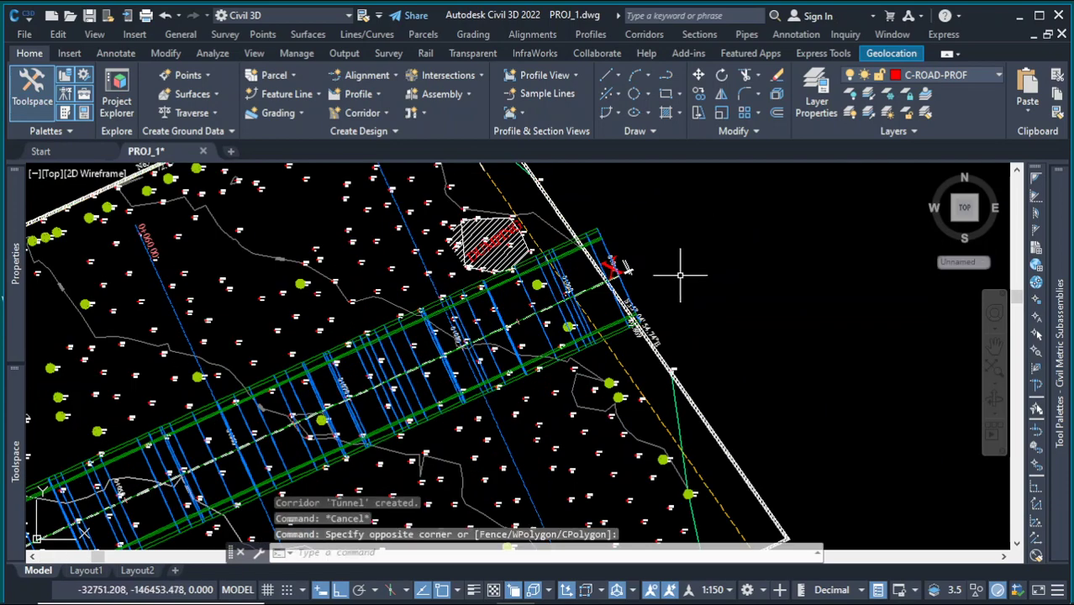
scroll(680, 274, "down", 5)
scroll(706, 278, "up", 5)
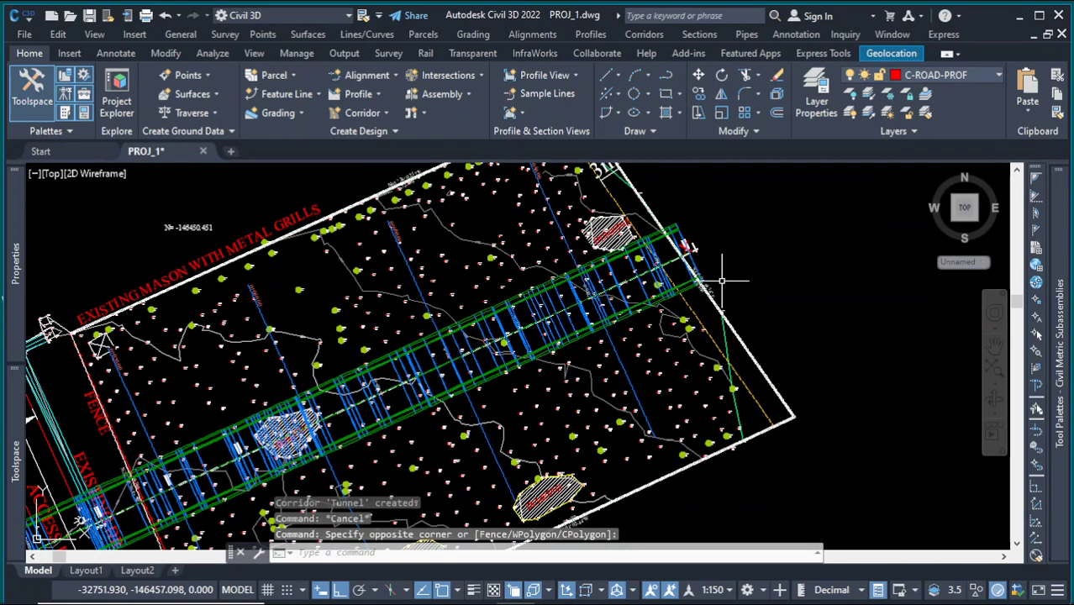
scroll(706, 269, "up", 3)
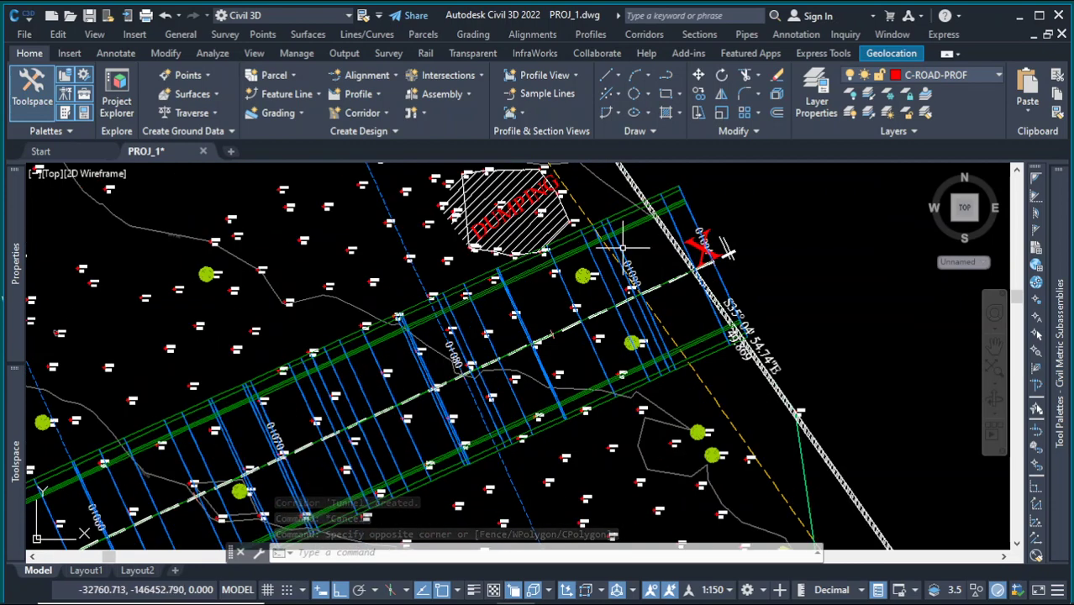
Select the Tunnel corridor in the site plan and start extracting corridor solids for all regions.
left_click(623, 248)
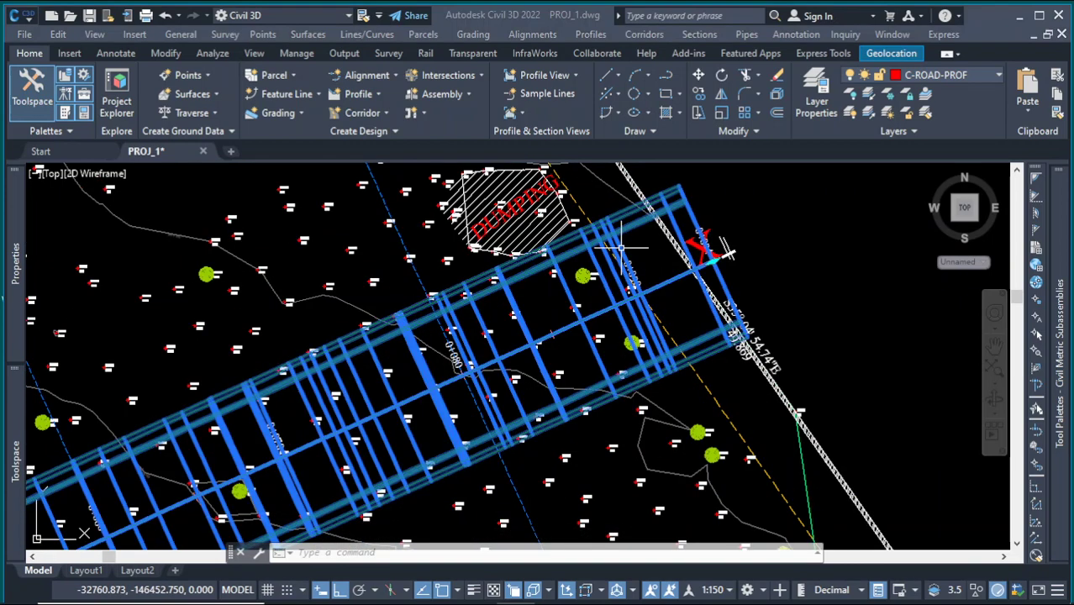
scroll(735, 284, "down", 5)
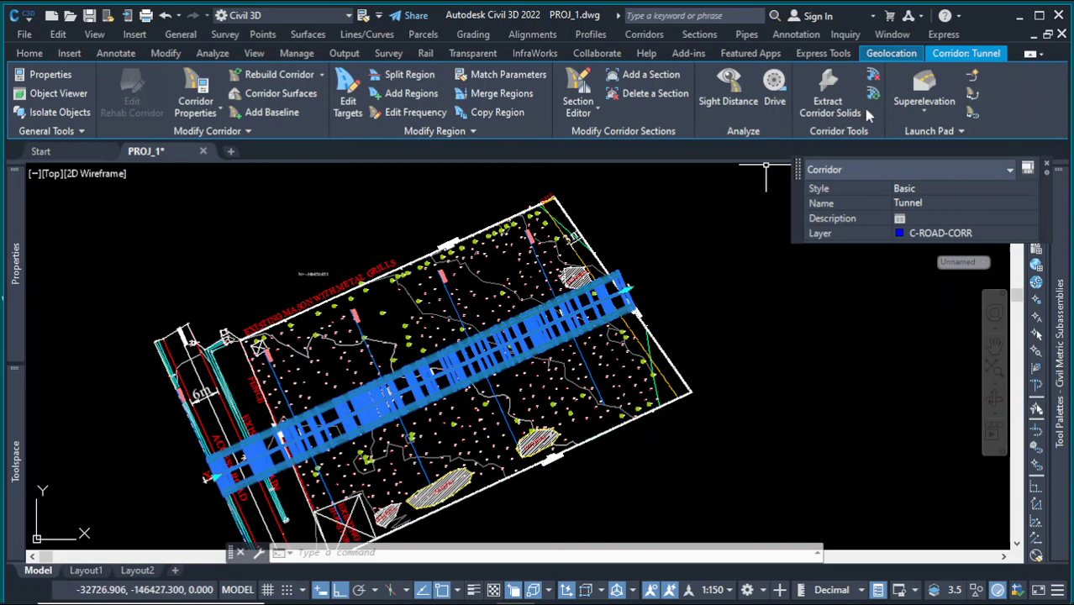
left_click(830, 88)
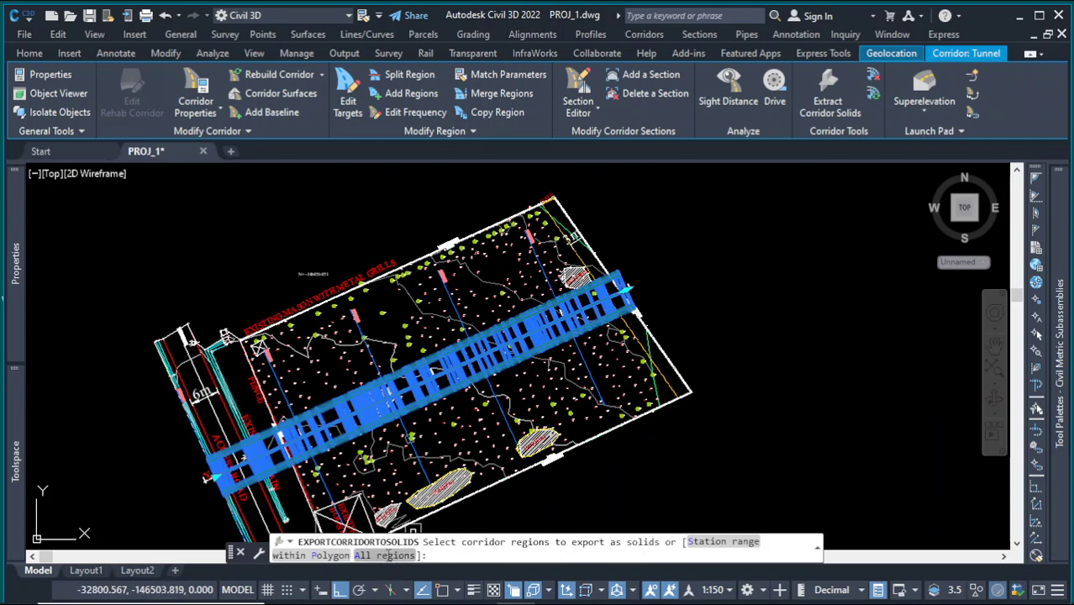
type("A")
key("Return")
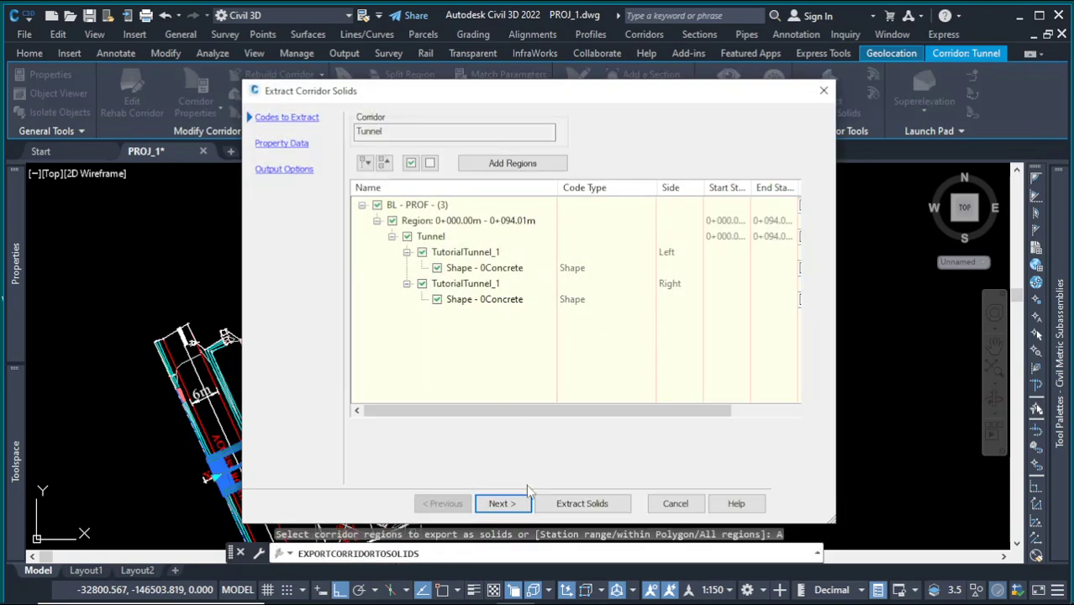
Extract the corridor as AutoCAD 3D Solids based on corridor sampling, inserted into the current drawing with a dynamic link to the corridor.
left_click(502, 503)
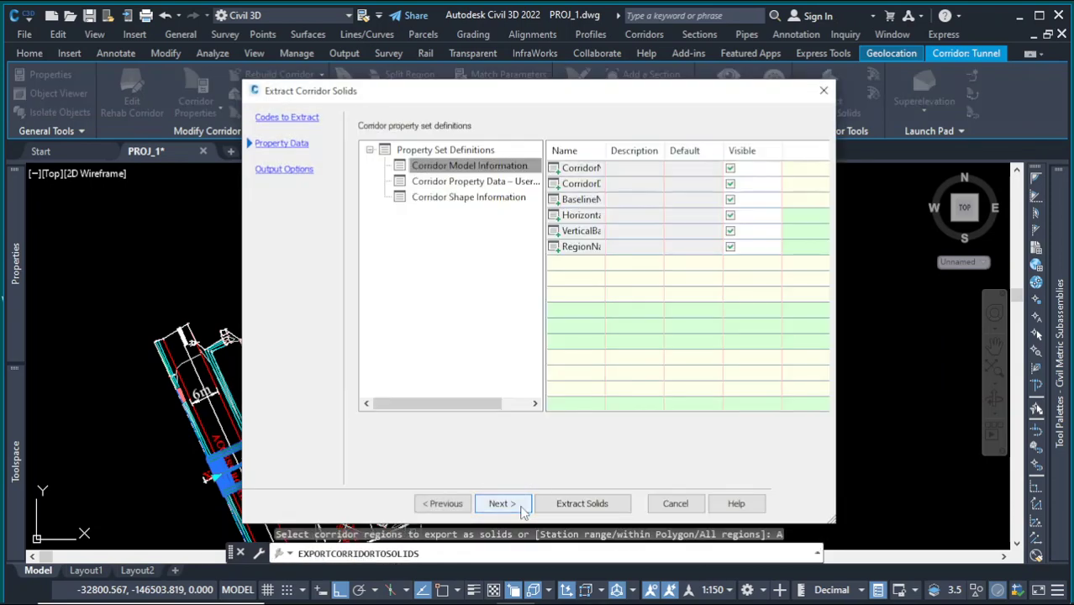
left_click(502, 504)
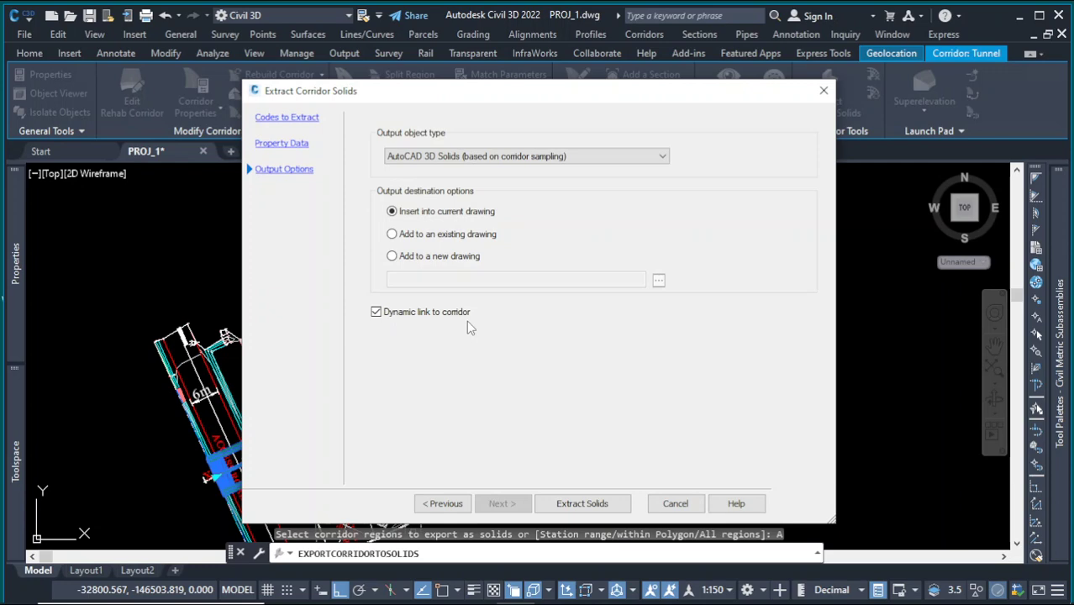
left_click(583, 504)
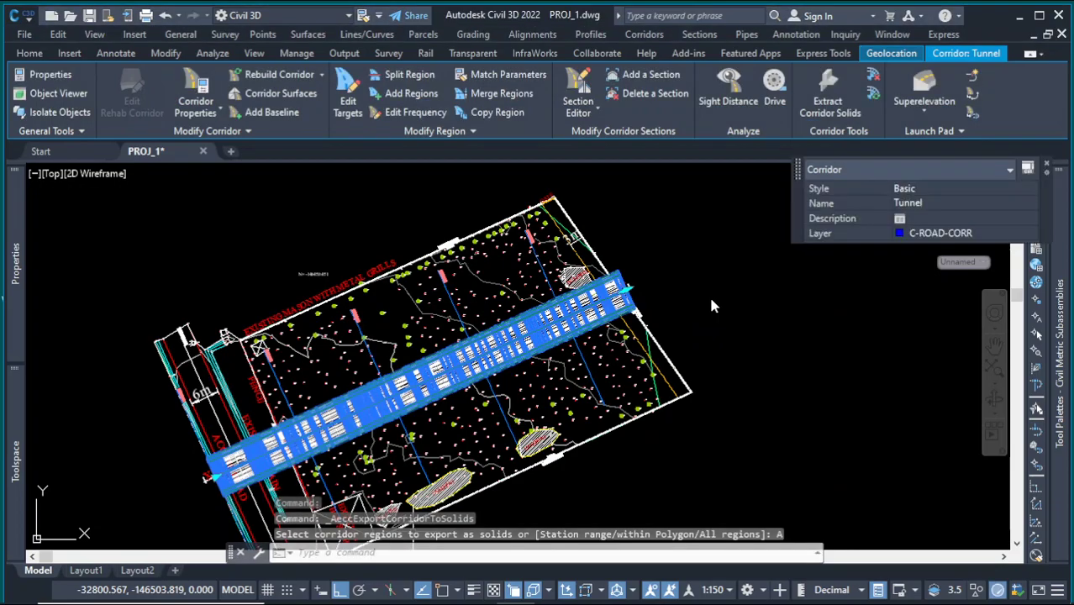
left_click(708, 294)
scroll(623, 239, "down", 3)
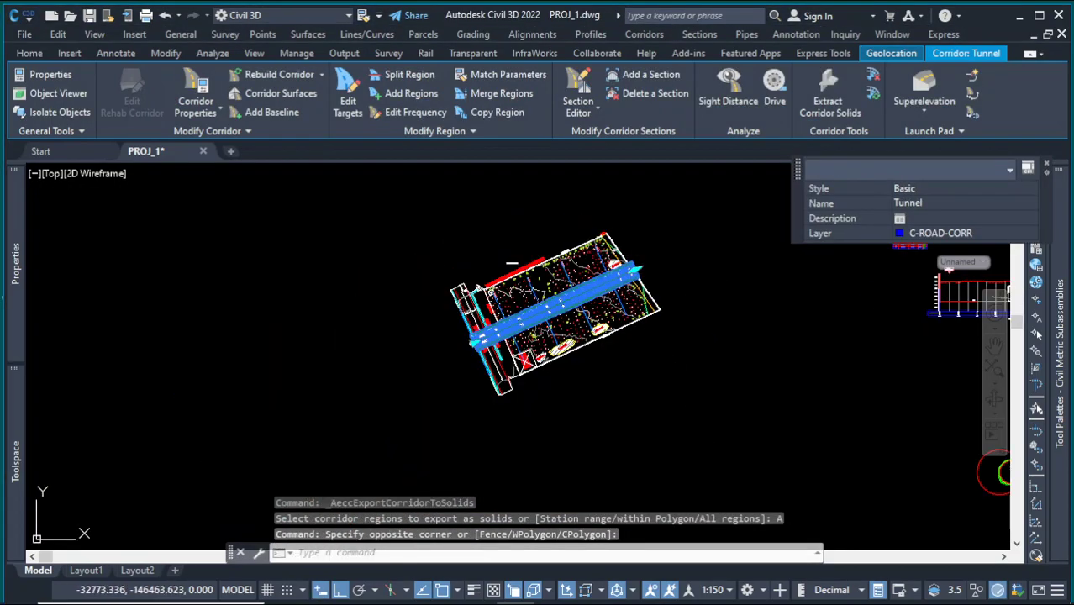
Select the two extracted tunnel 3D solids, with the corridor deselected, and show them in the Object Viewer.
key("Escape")
scroll(476, 328, "up", 6)
scroll(475, 329, "up", 3)
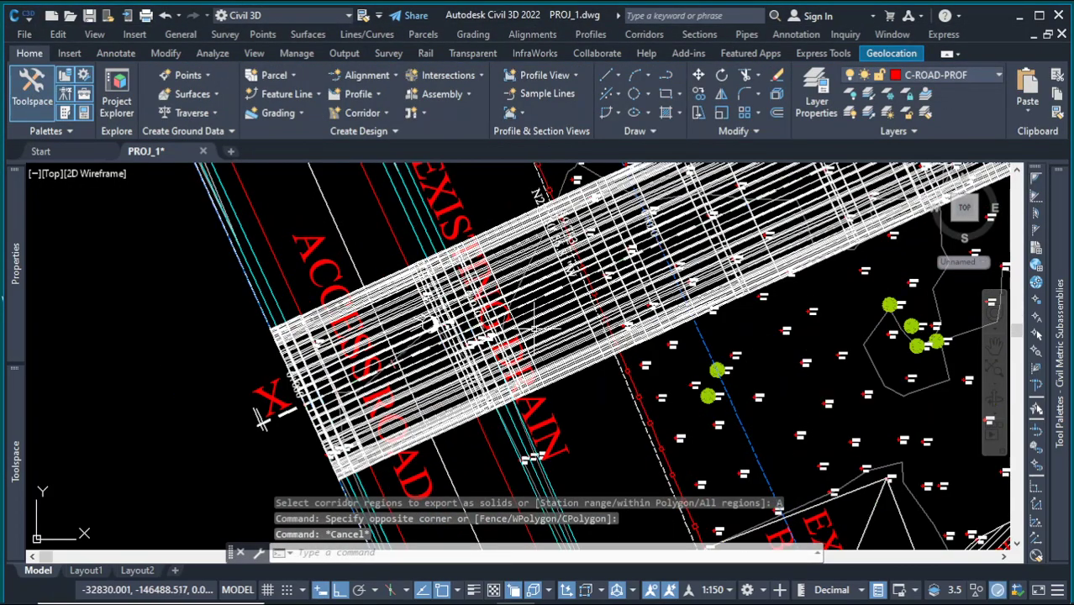
left_click(535, 328)
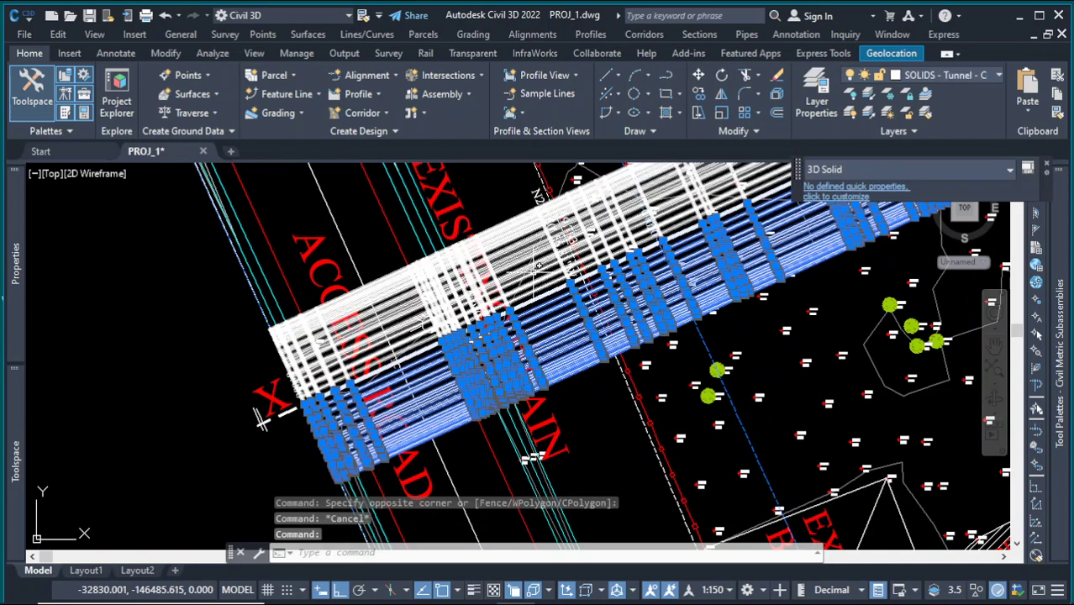
left_click(370, 345)
scroll(370, 345, "down", 5)
scroll(370, 344, "down", 2)
right_click(737, 274)
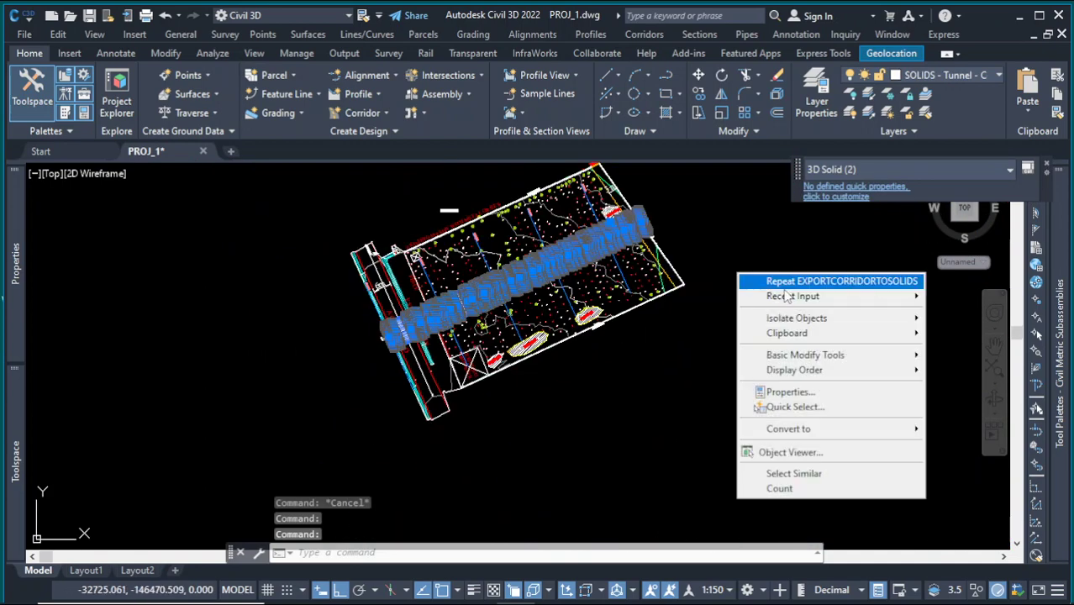
mouse_move(805, 431)
left_click(806, 453)
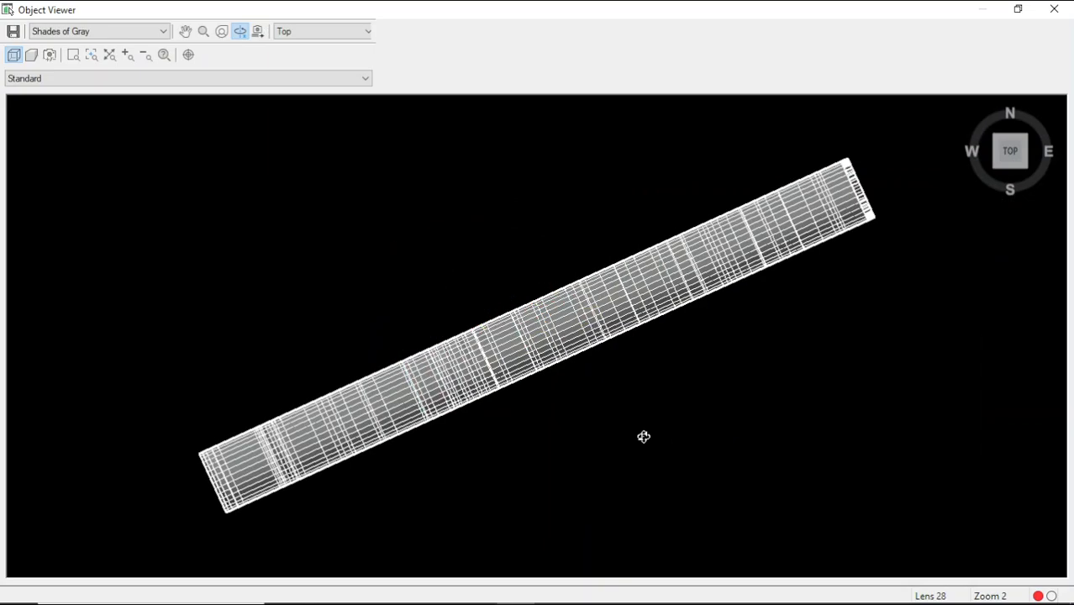
Orbit and inspect the tunnel solids, close the viewer and clear the selection.
left_click_drag(597, 459, 648, 425)
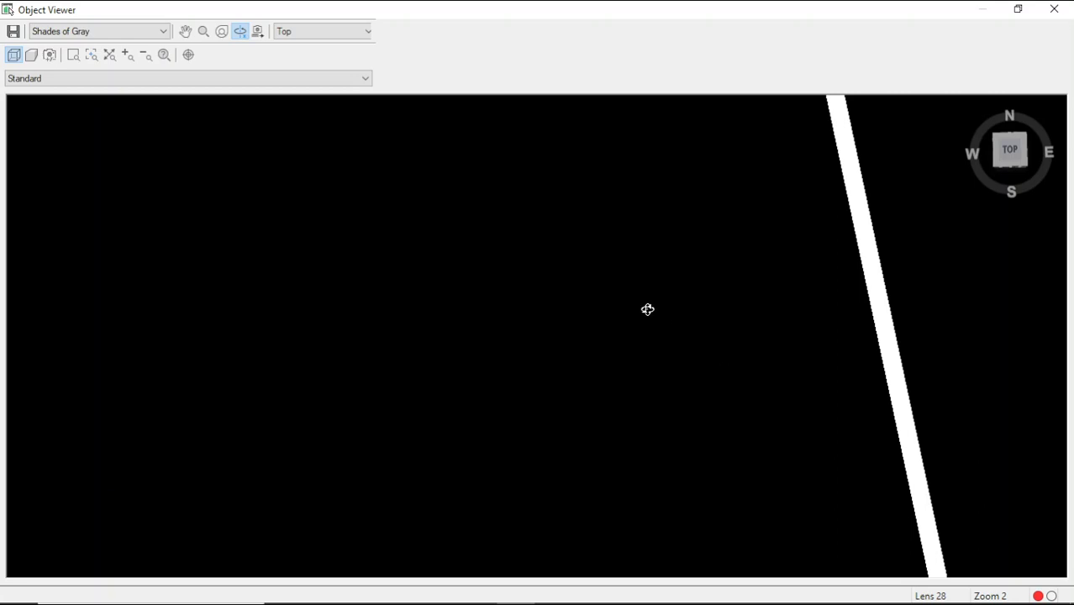
left_click_drag(647, 308, 658, 294)
key("Escape")
key("Escape")
left_click(659, 292)
right_click(659, 293)
key("Escape")
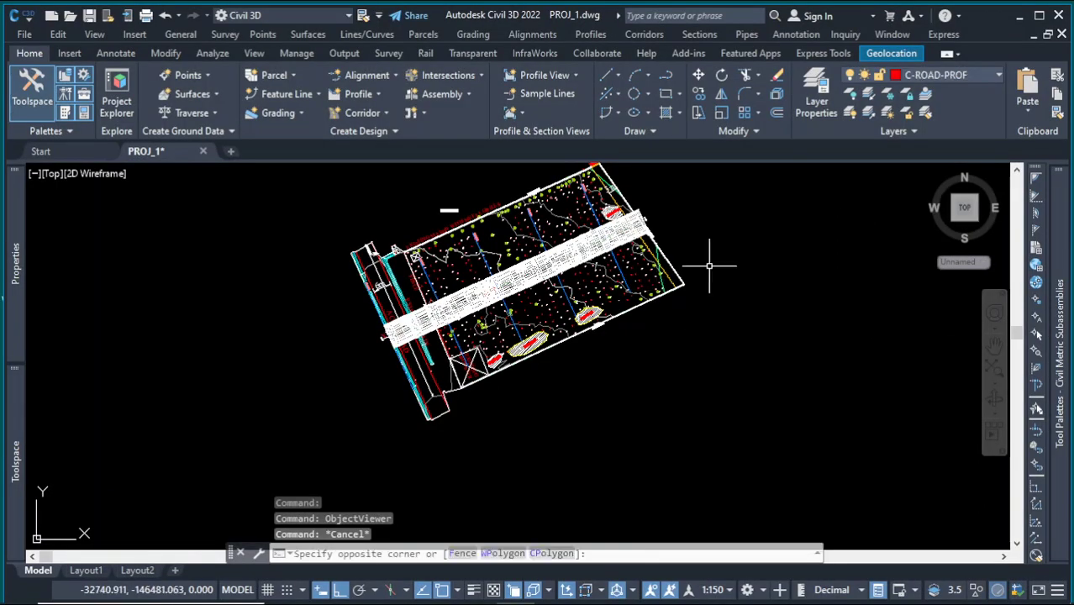
key("Escape")
key("Escape")
Select the Tunnel corridor, not the overlapping 3D solids, at its end near the dumping area.
scroll(697, 261, "up", 10)
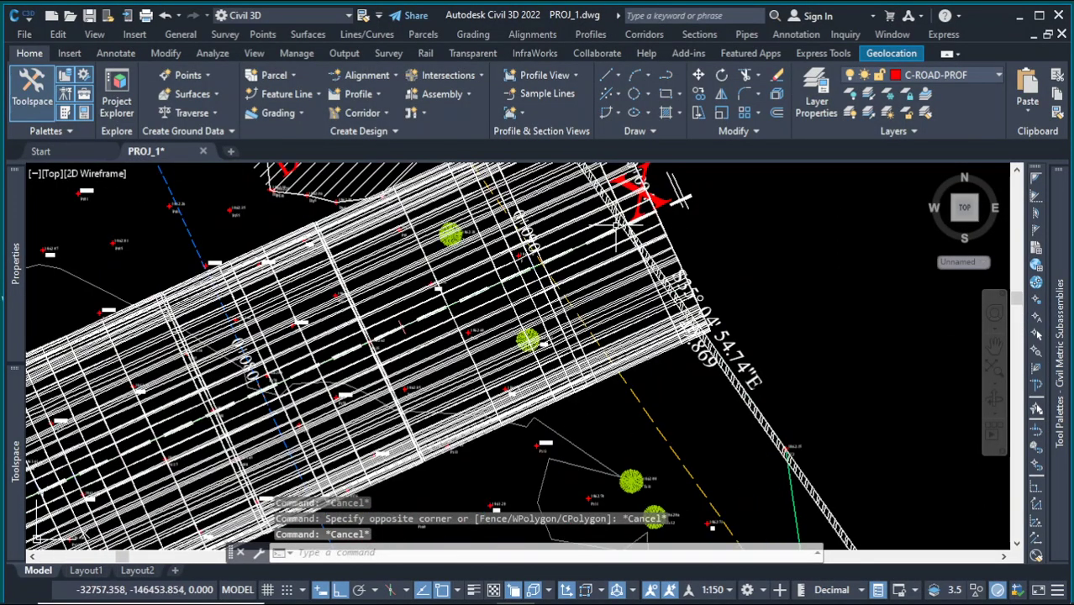
left_click(612, 240)
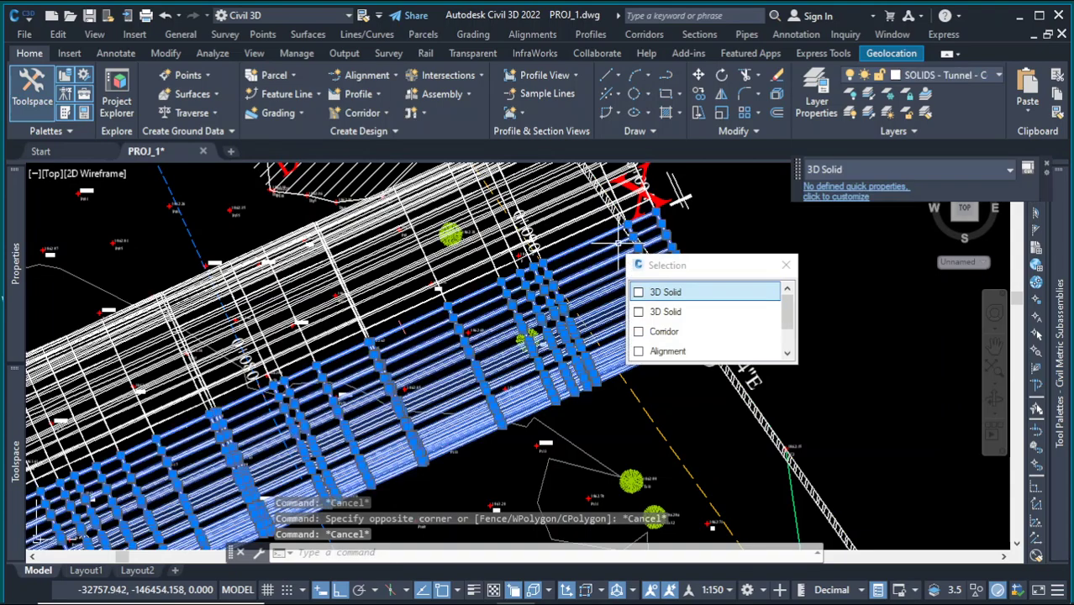
left_click(683, 332)
scroll(733, 266, "down", 3)
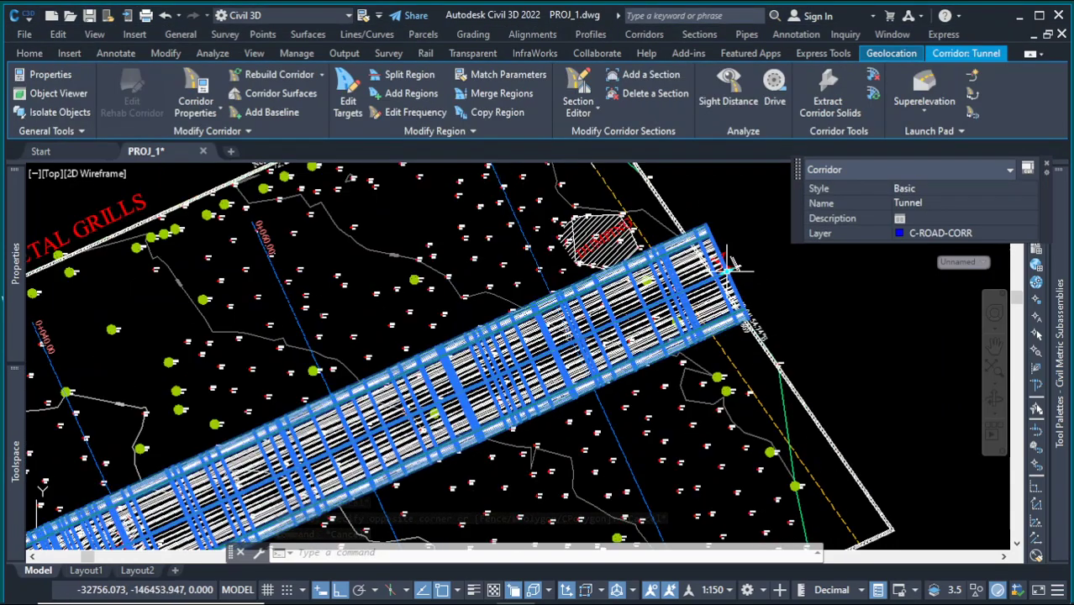
Compare the Tunnel corridor's end near the dumping area with the end of the tunnel profile in the profile view.
scroll(733, 266, "up", 4)
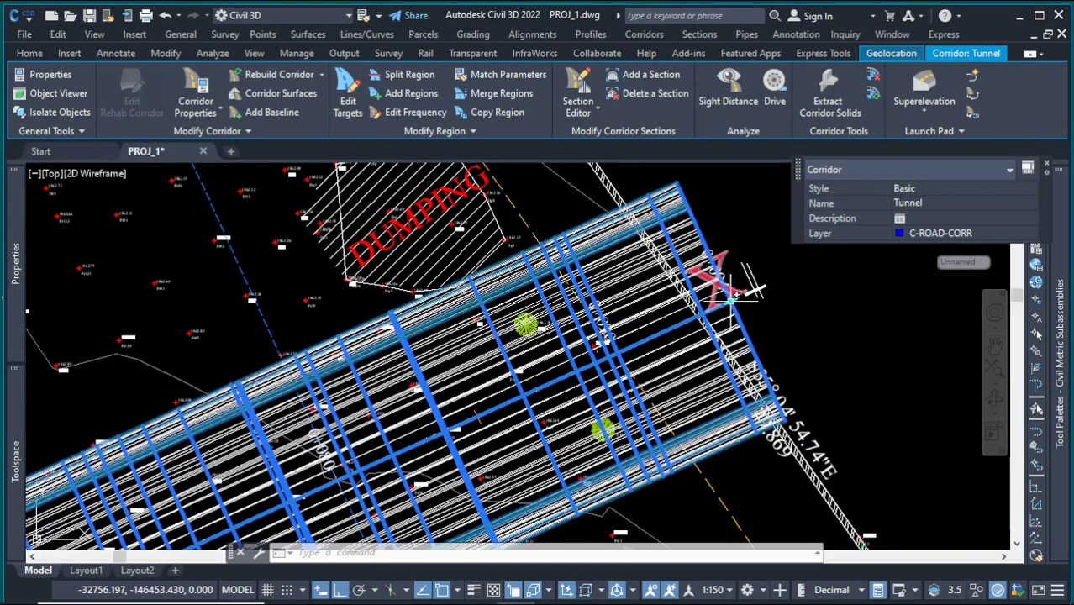
scroll(731, 295, "down", 6)
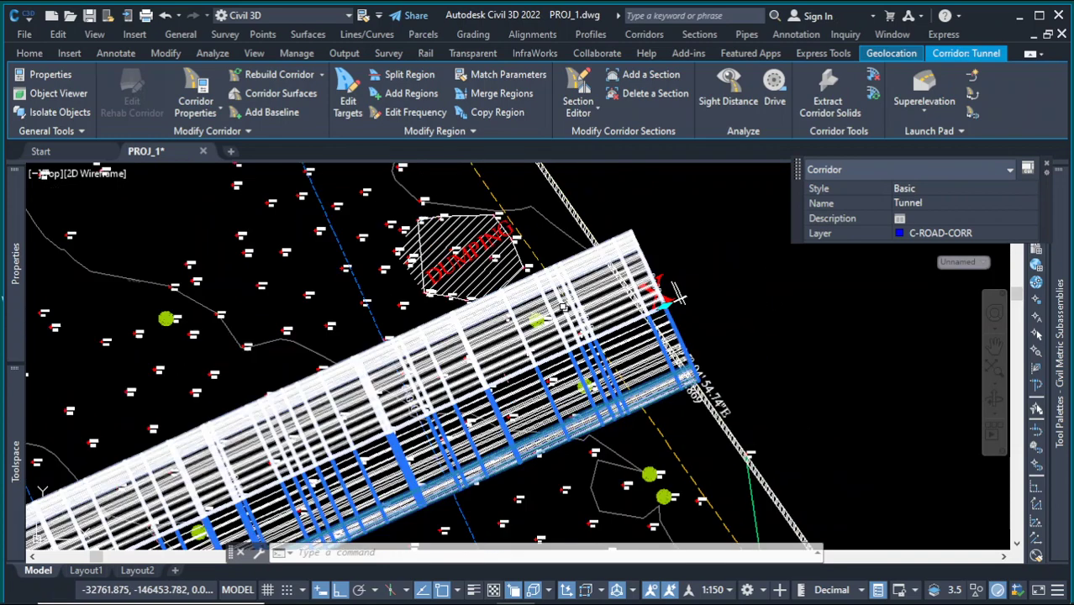
scroll(563, 312, "down", 2)
scroll(799, 338, "up", 2)
scroll(673, 322, "up", 3)
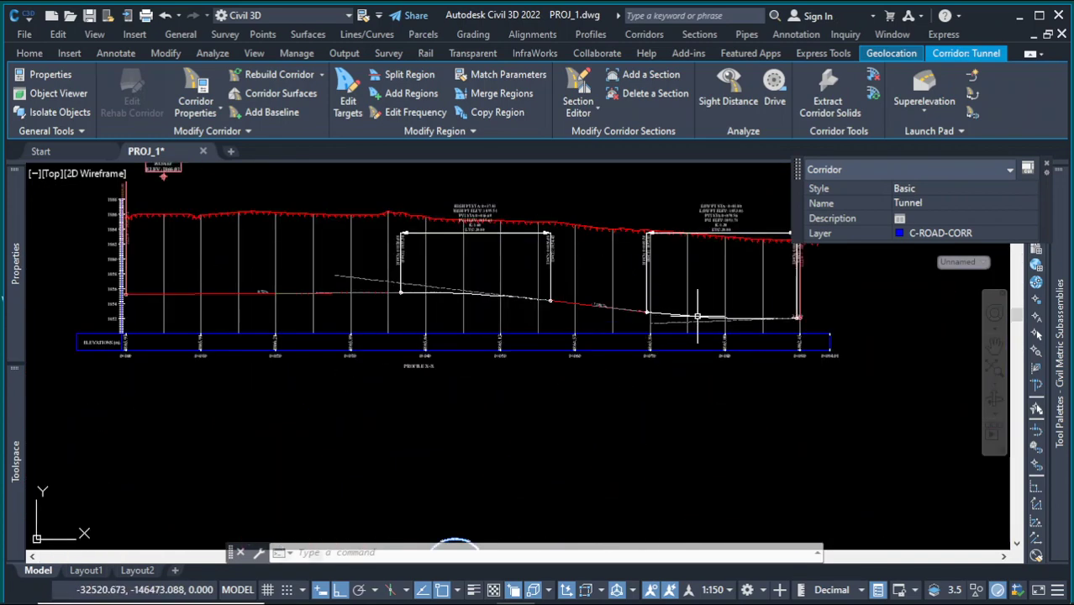
scroll(797, 323, "up", 2)
scroll(762, 315, "up", 2)
scroll(786, 352, "down", 7)
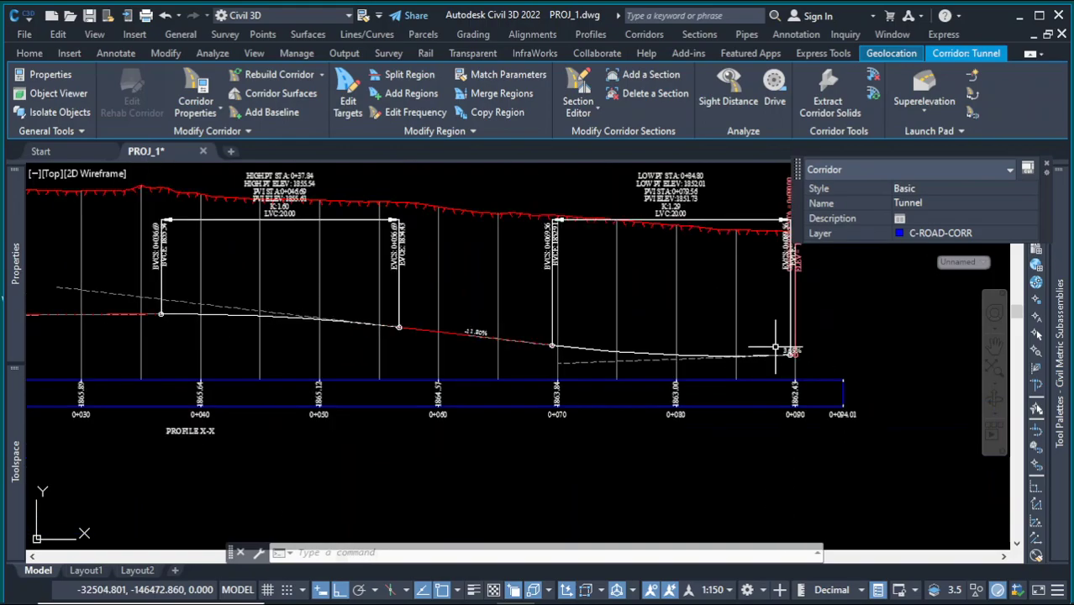
scroll(510, 323, "up", 5)
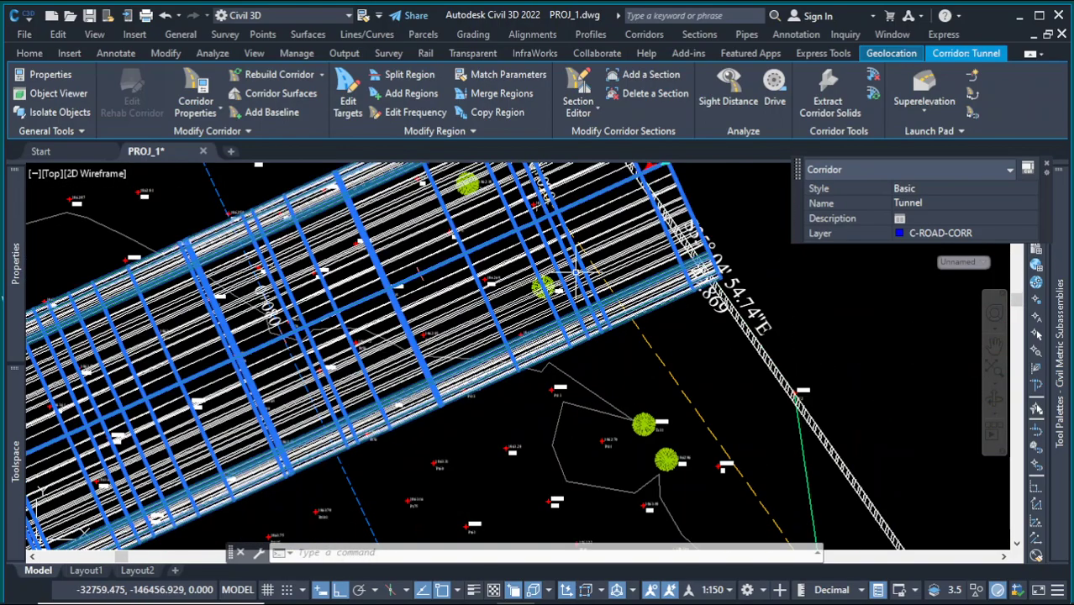
scroll(605, 278, "down", 1)
scroll(632, 264, "up", 1)
Shorten the Tunnel corridor's end near the dumping area to about station 0+092 and deselect the corridor.
left_click(632, 266)
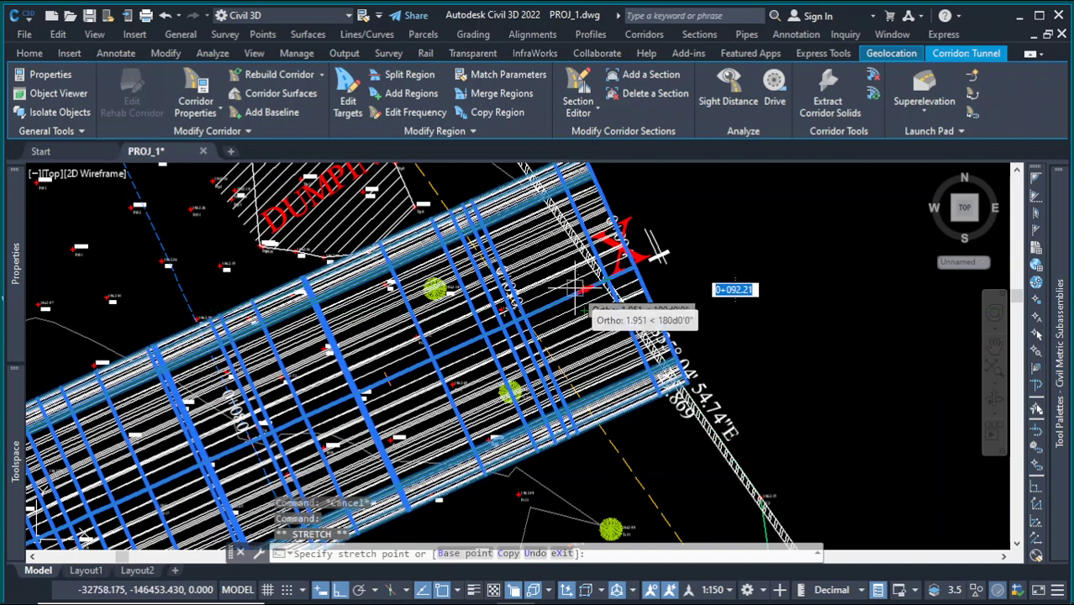
left_click(574, 289)
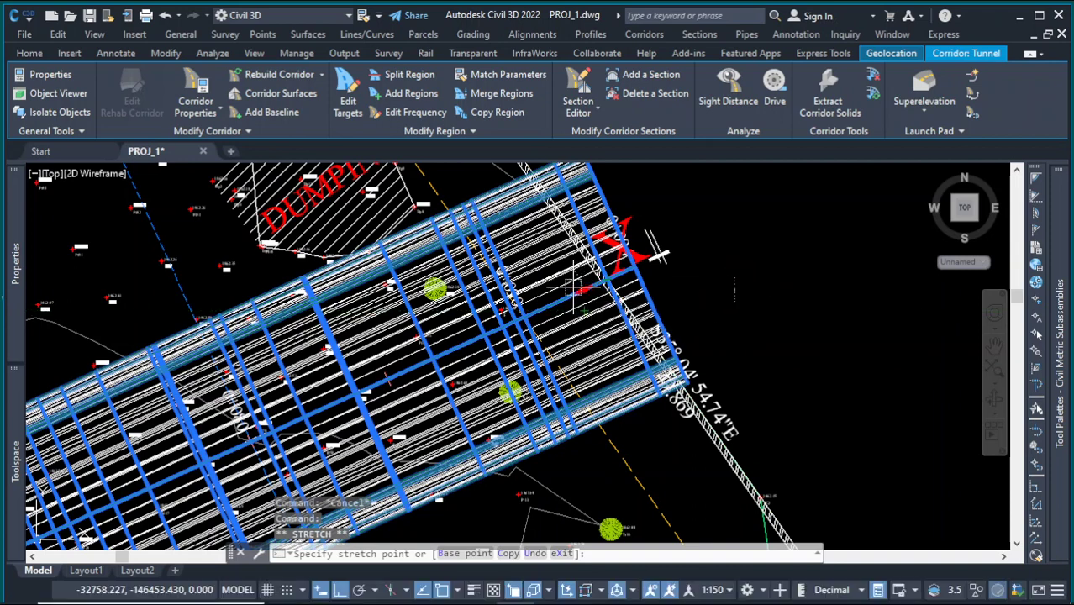
scroll(606, 282, "up", 4)
scroll(589, 307, "down", 2)
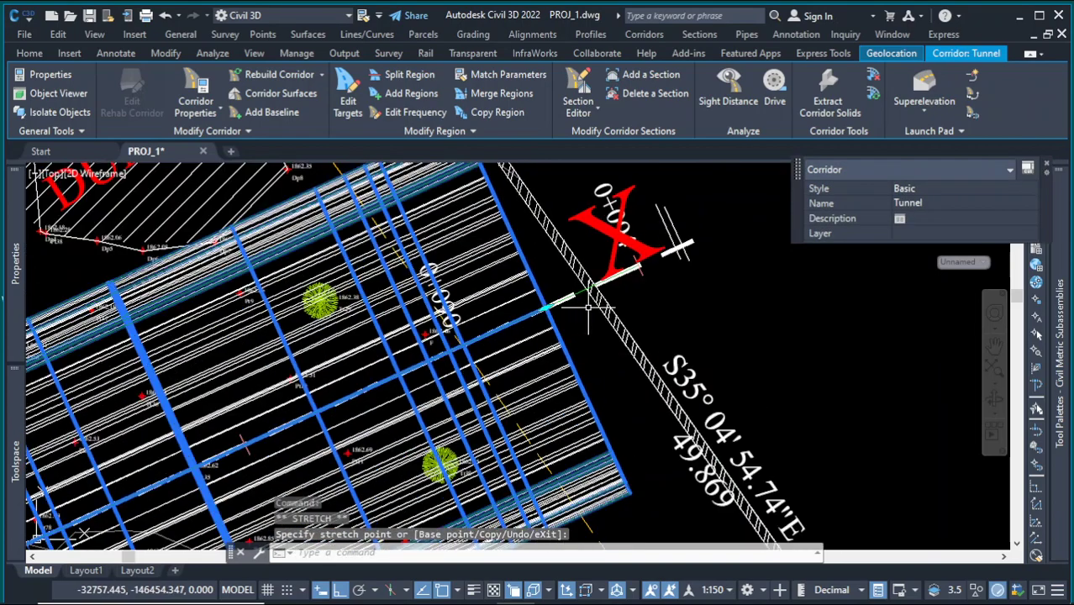
scroll(588, 308, "down", 2)
key("Escape")
Examine the corridor's end against the boundary wall and select the PROF alignment that crosses it.
scroll(602, 296, "up", 4)
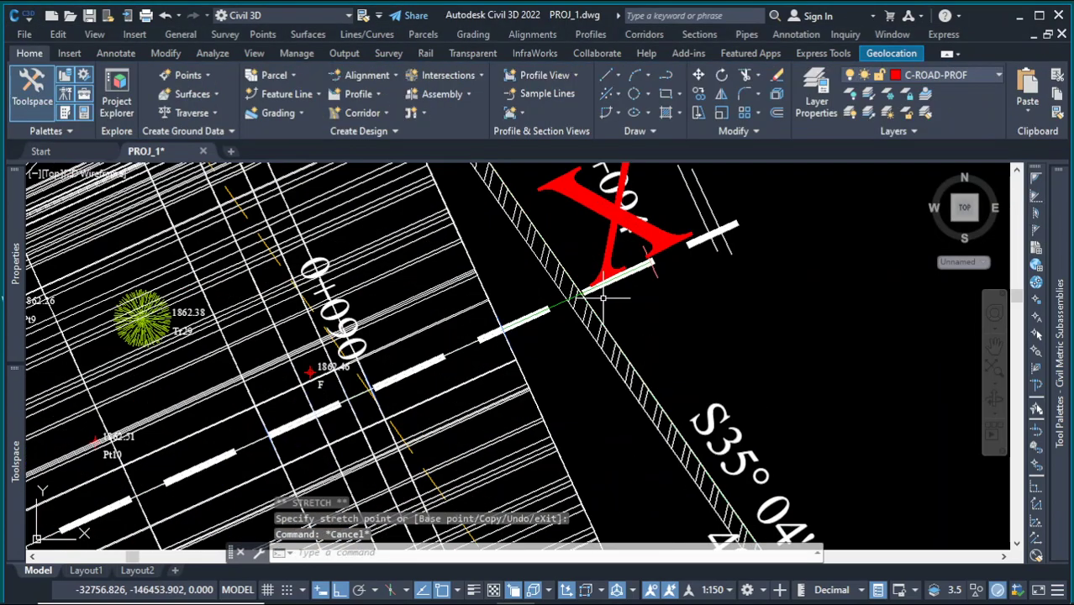
scroll(609, 289, "down", 4)
scroll(626, 268, "up", 2)
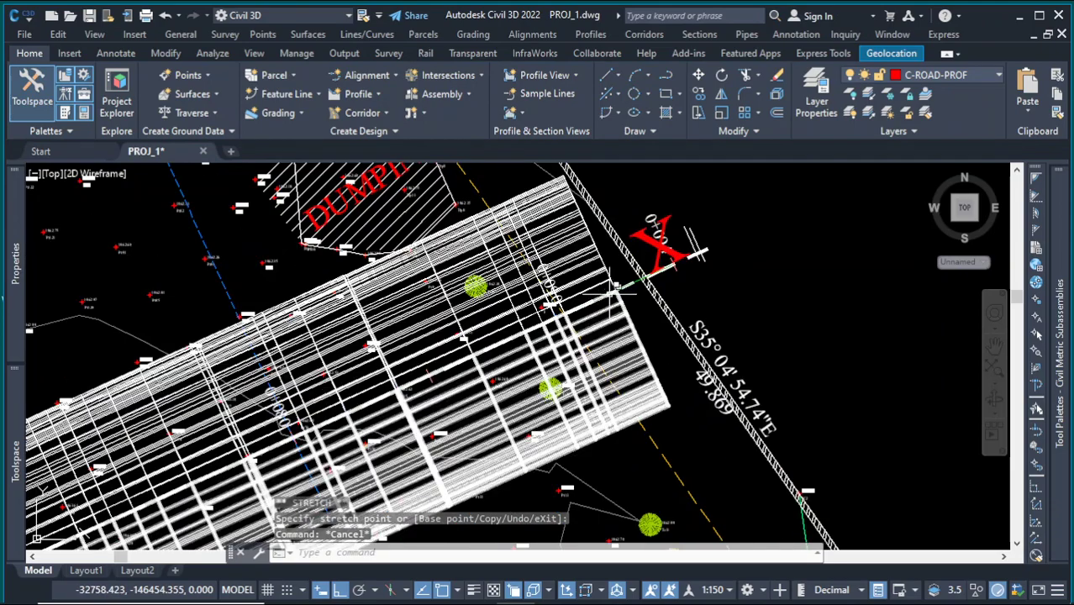
scroll(605, 281, "down", 2)
scroll(586, 296, "down", 2)
scroll(580, 307, "up", 6)
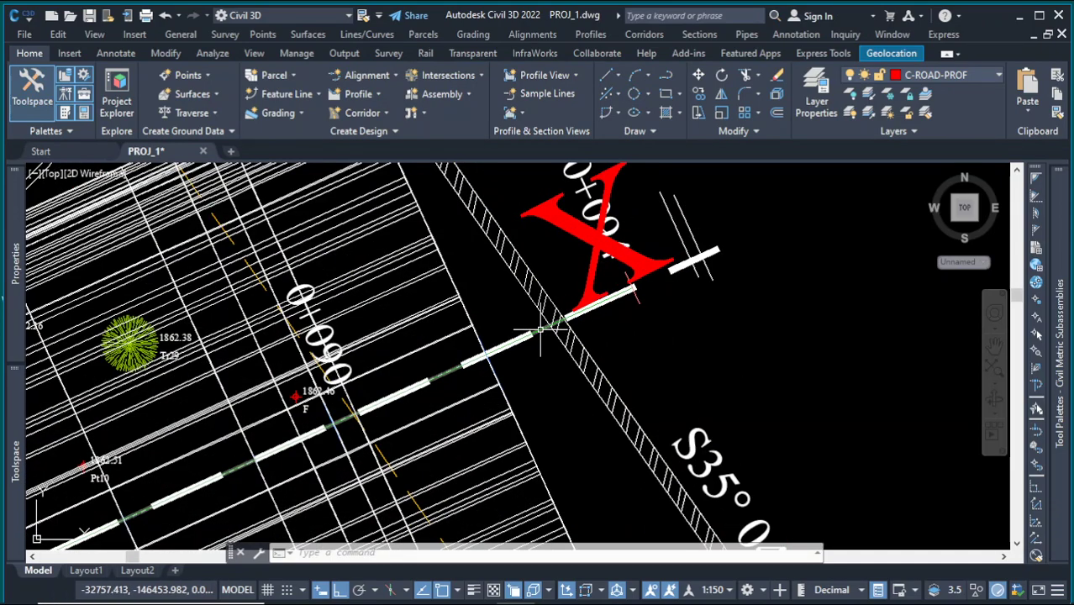
left_click(541, 332)
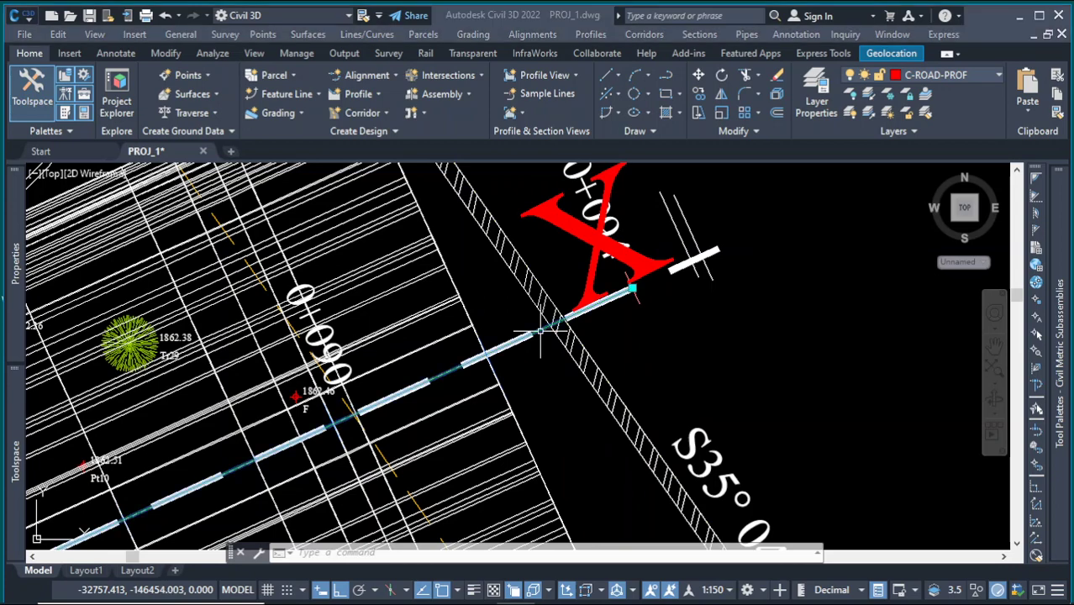
scroll(690, 265, "down", 4)
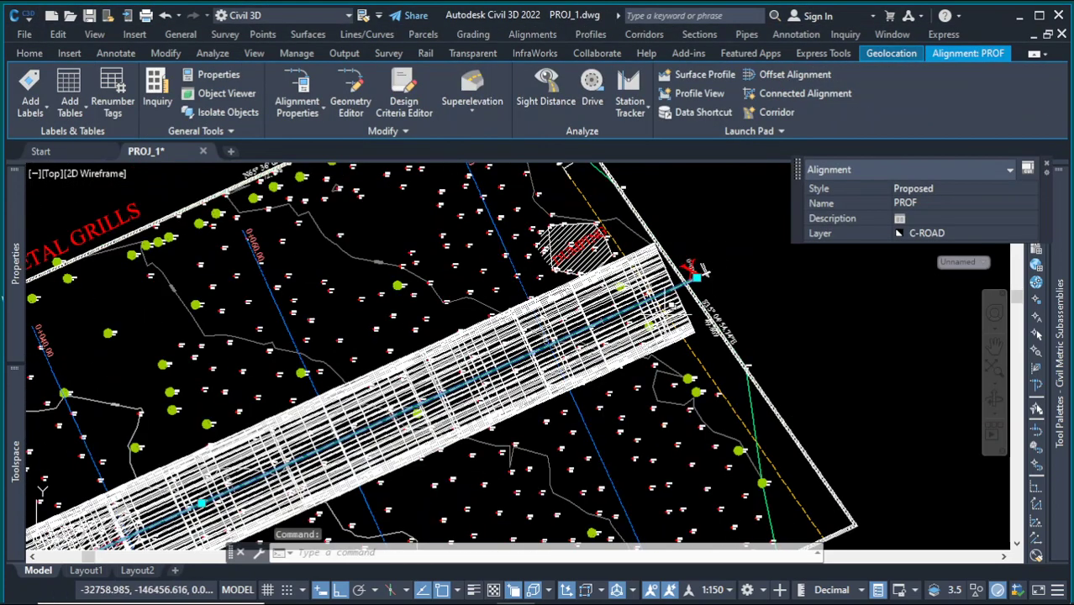
Compare the PROF alignment's end in the site plan with the end of the profile view, then clear the selection.
scroll(566, 327, "down", 5)
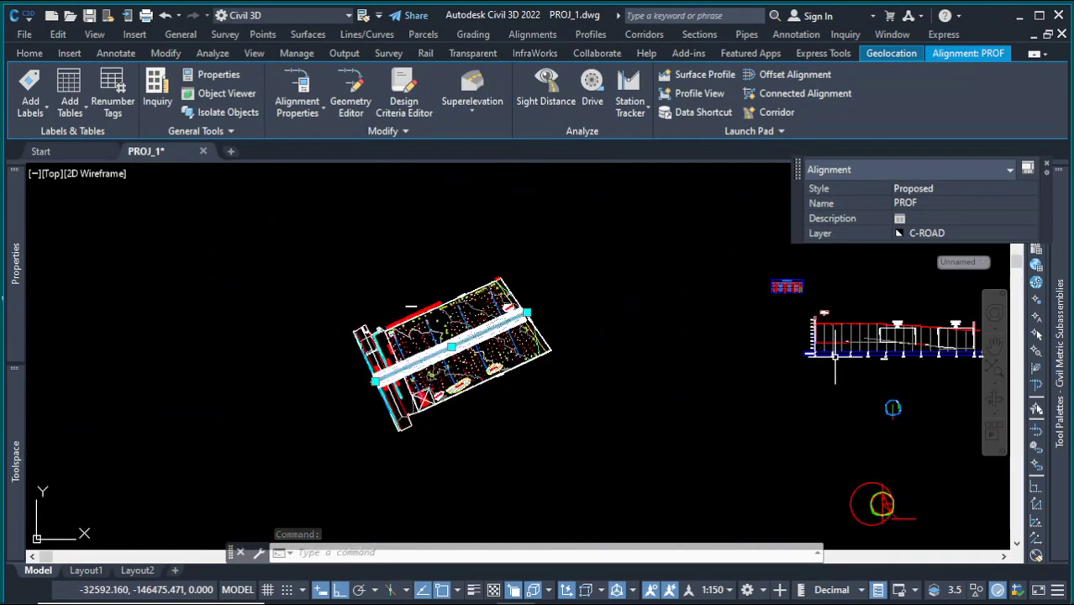
scroll(929, 369, "up", 5)
scroll(626, 362, "down", 5)
scroll(673, 340, "up", 4)
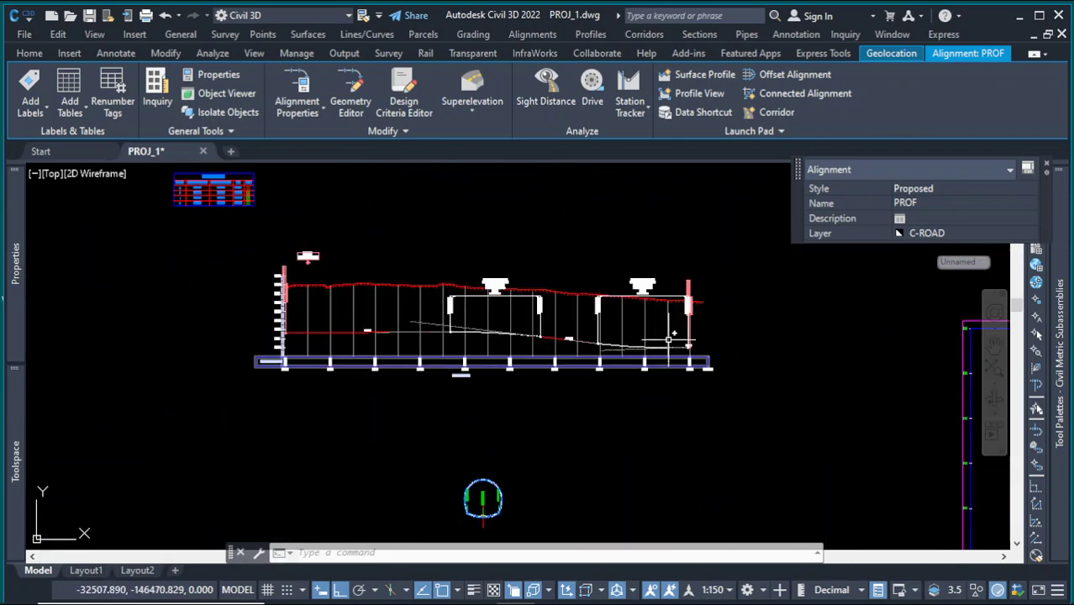
scroll(670, 340, "up", 6)
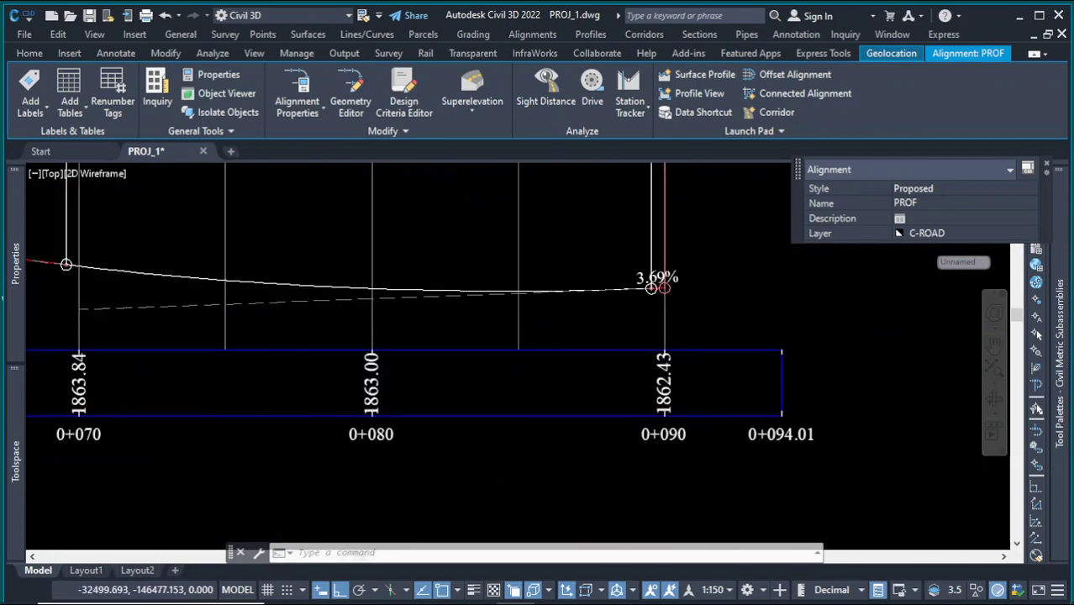
scroll(664, 287, "down", 6)
scroll(819, 387, "up", 4)
scroll(820, 396, "down", 5)
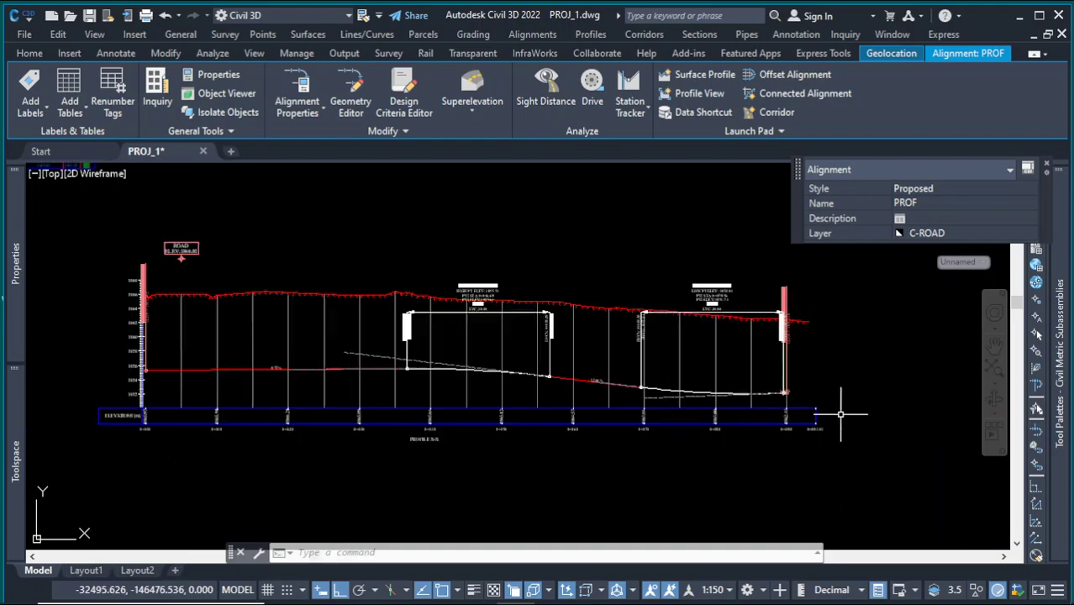
scroll(511, 357, "up", 5)
scroll(519, 328, "up", 2)
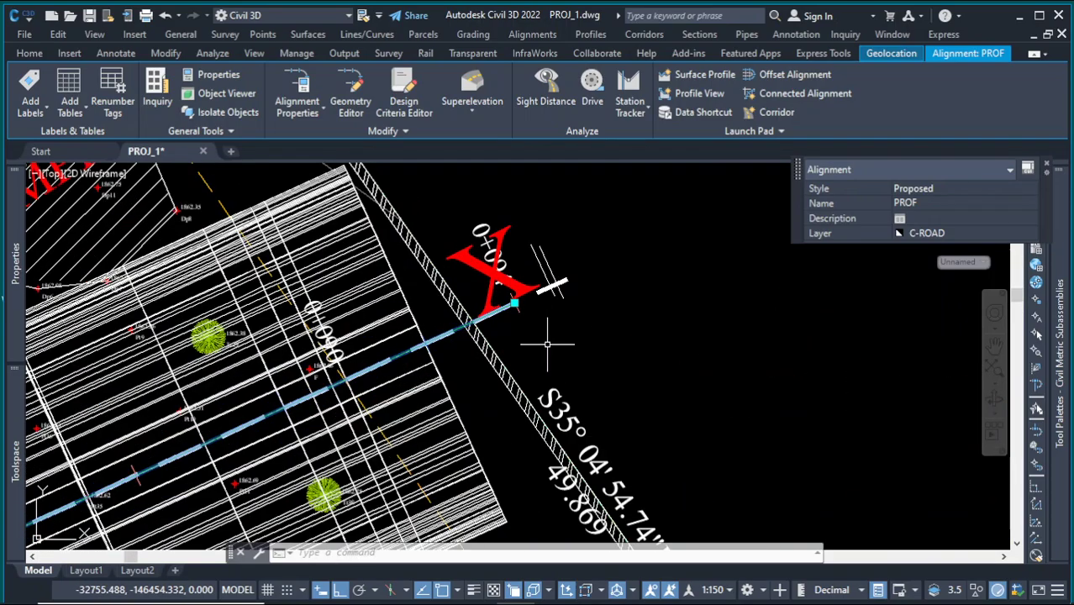
key("Escape")
key("Escape")
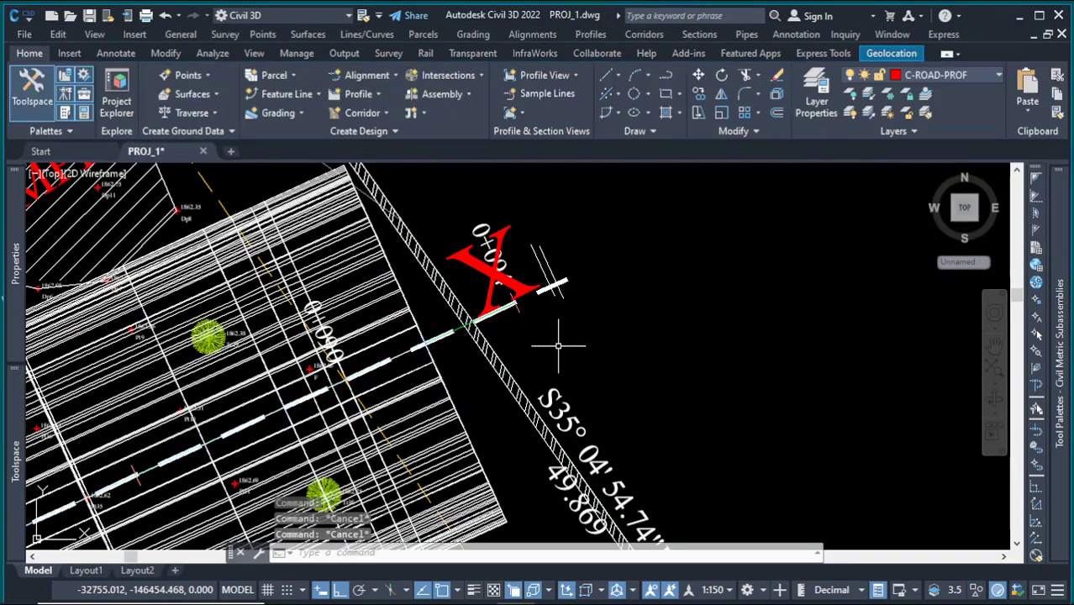
Examine where the Tunnel profile ends in the profile view against the station labels, selecting the profile and clearing the selection.
scroll(563, 328, "down", 4)
scroll(568, 312, "down", 6)
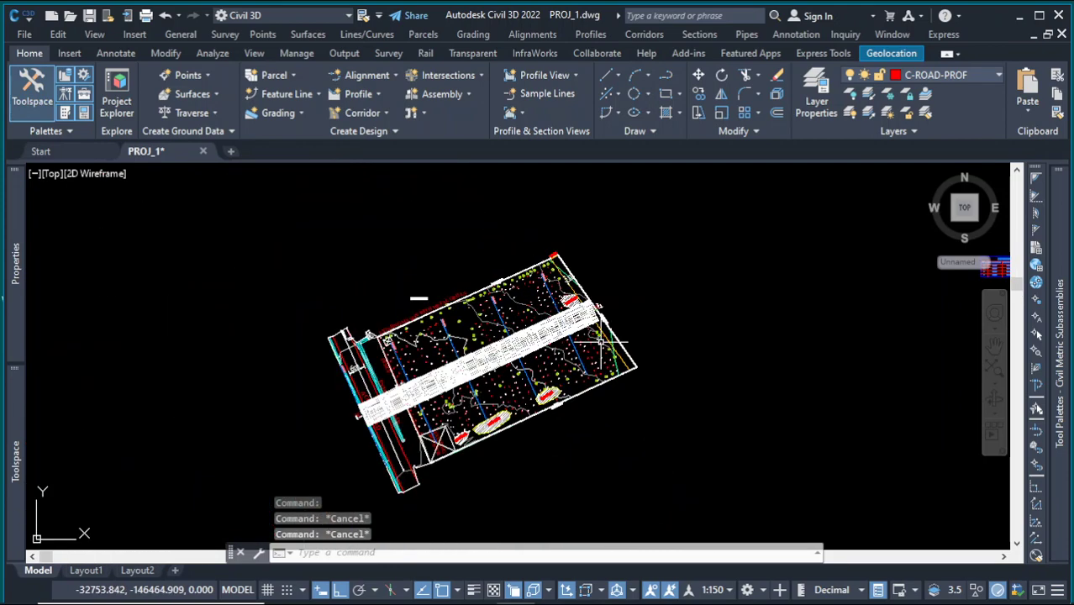
scroll(580, 370, "up", 6)
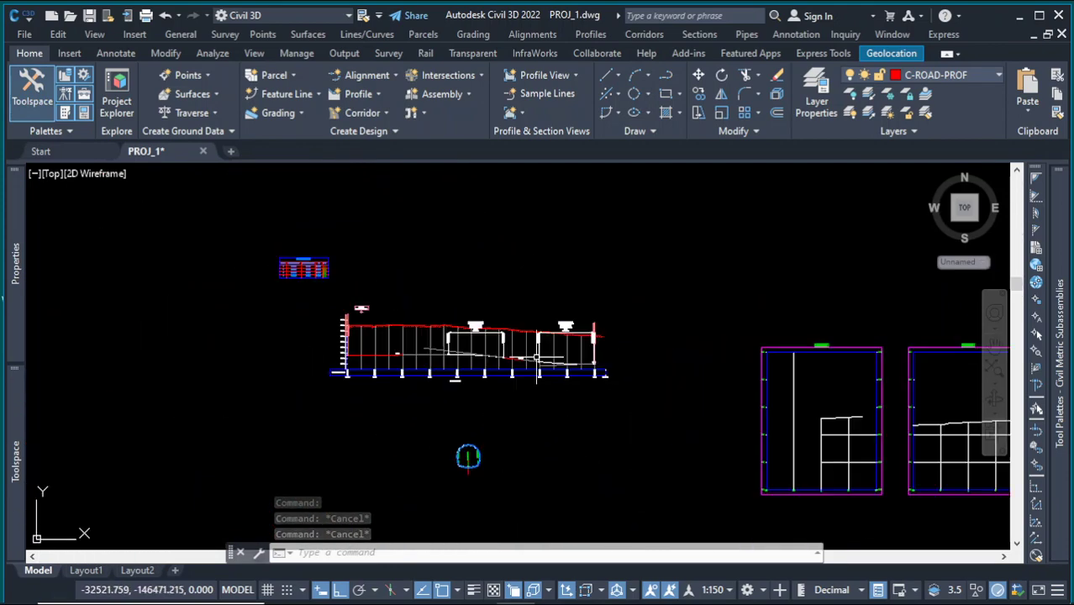
scroll(629, 380, "up", 8)
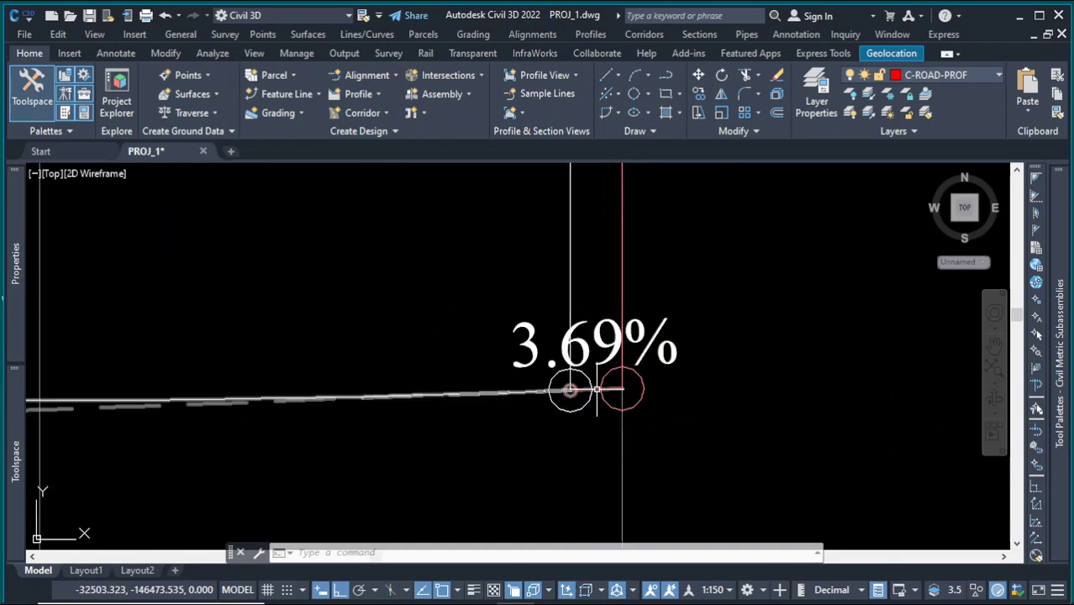
left_click(599, 389)
scroll(504, 393, "down", 3)
scroll(547, 392, "down", 4)
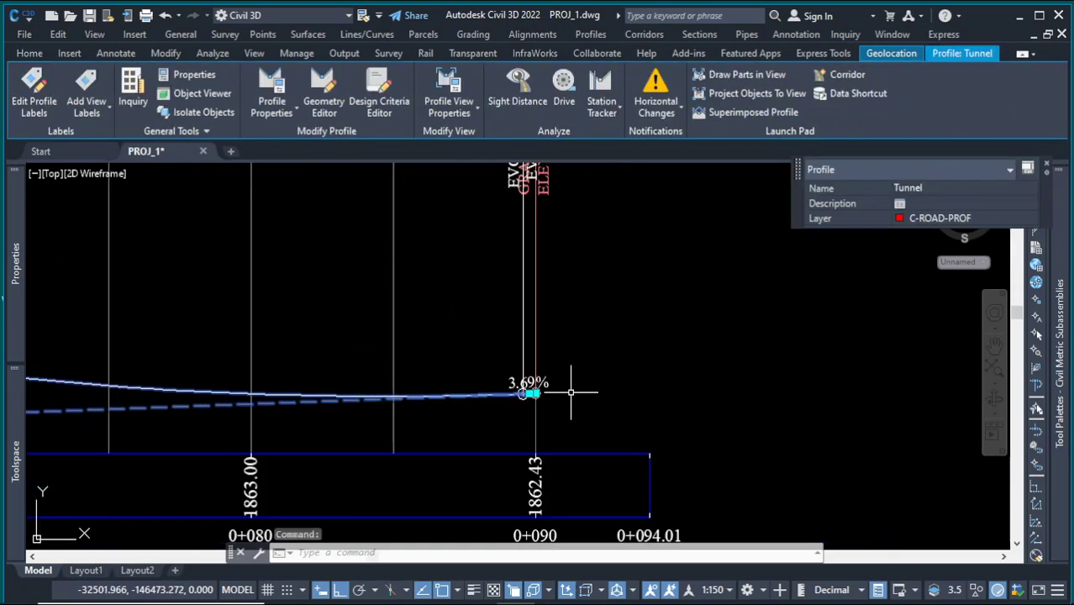
scroll(562, 395, "up", 4)
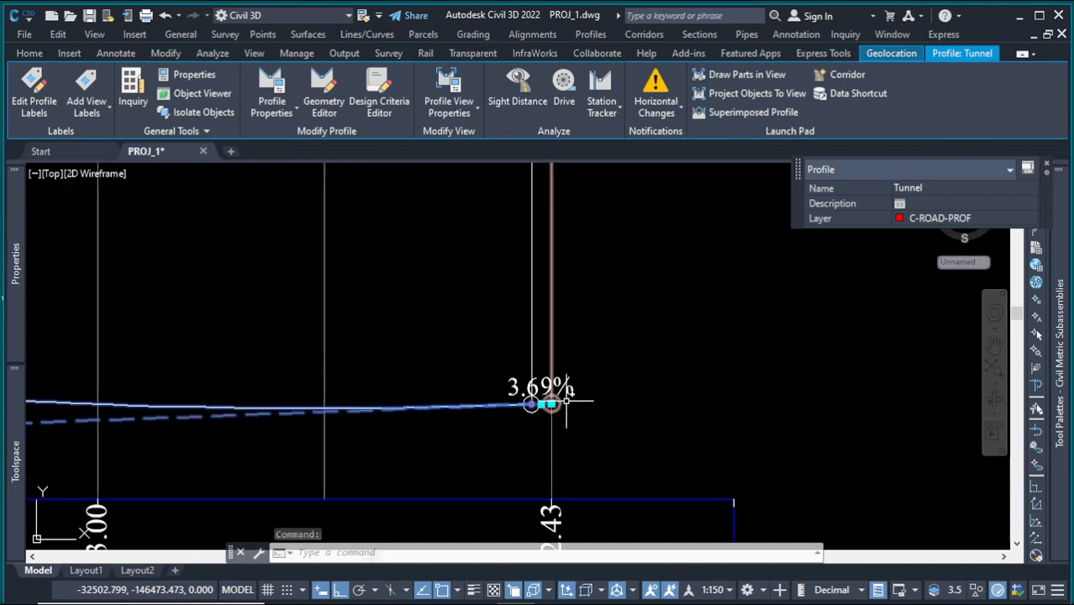
scroll(551, 403, "down", 4)
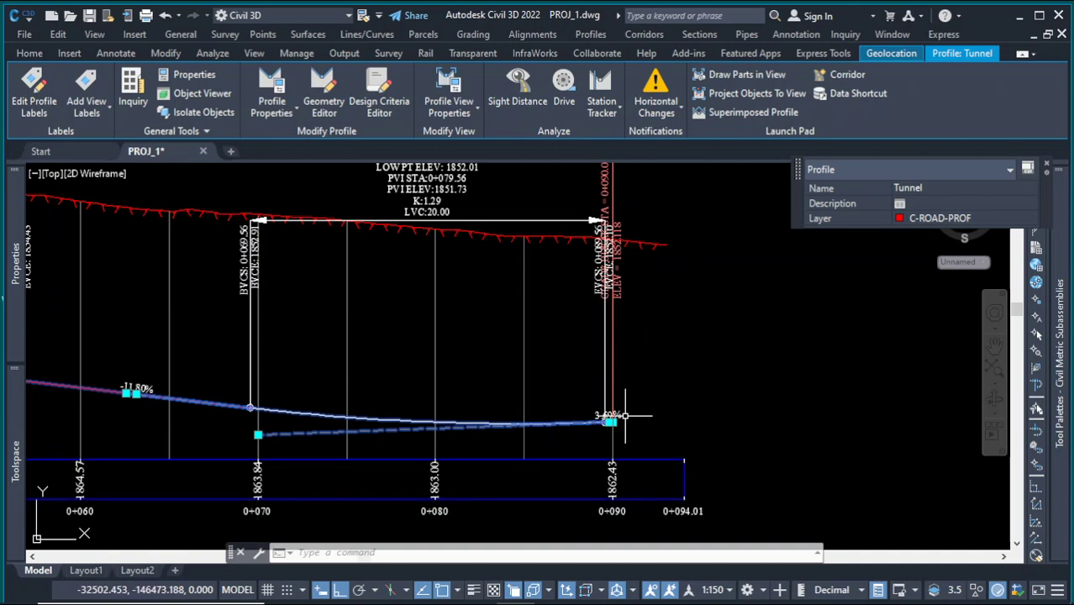
scroll(624, 415, "up", 4)
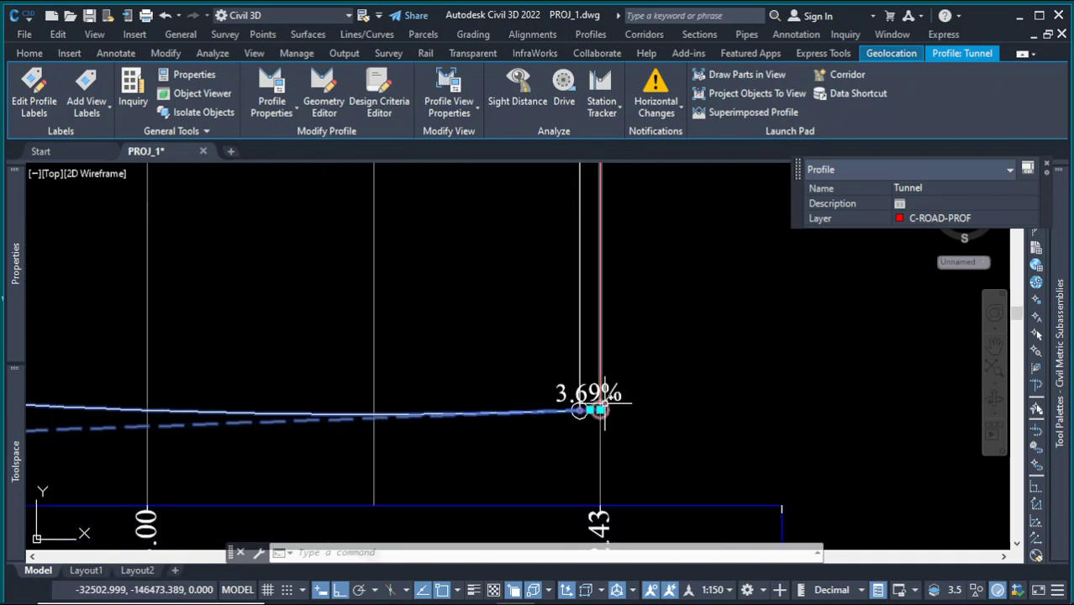
scroll(598, 412, "down", 4)
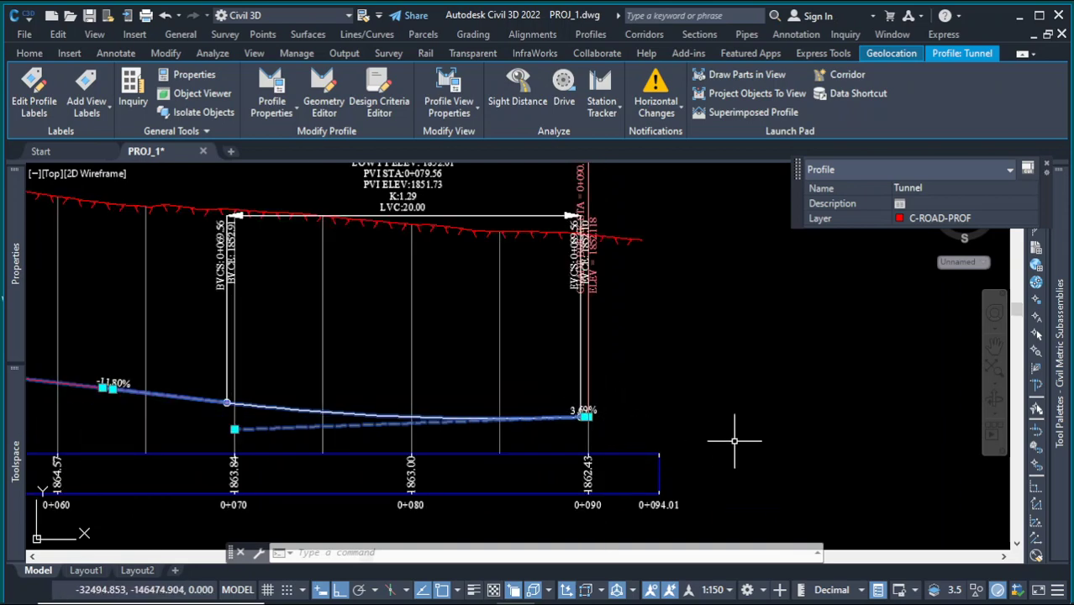
key("Escape")
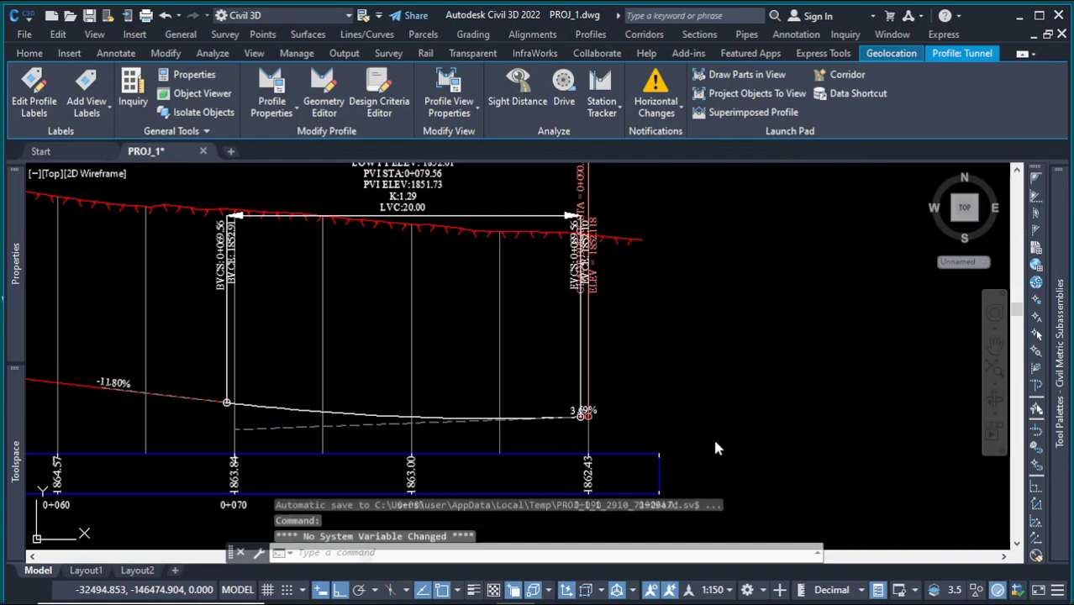
scroll(652, 399, "up", 4)
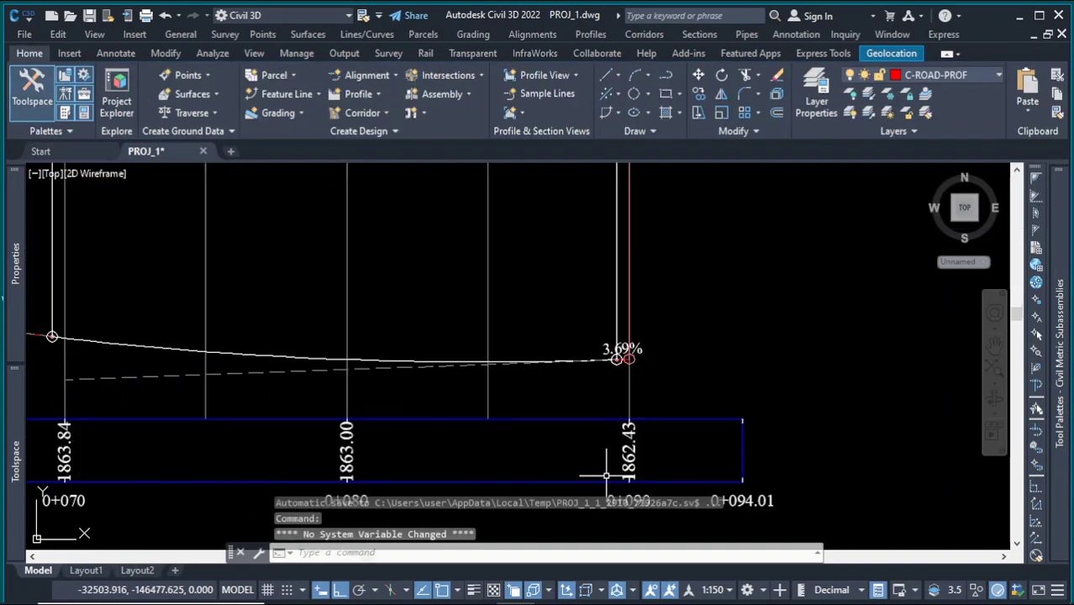
Select the Tunnel corridor in the site plan and pull its end near the boundary wall back to about station 0+090.
scroll(655, 418, "down", 2)
scroll(654, 419, "down", 6)
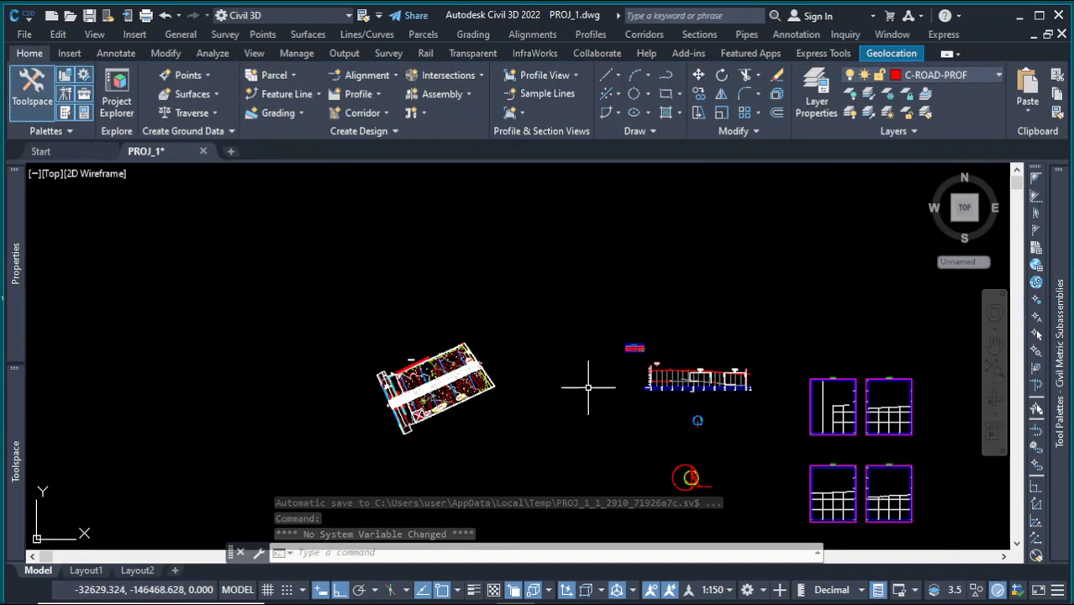
scroll(467, 335, "up", 5)
scroll(466, 334, "up", 5)
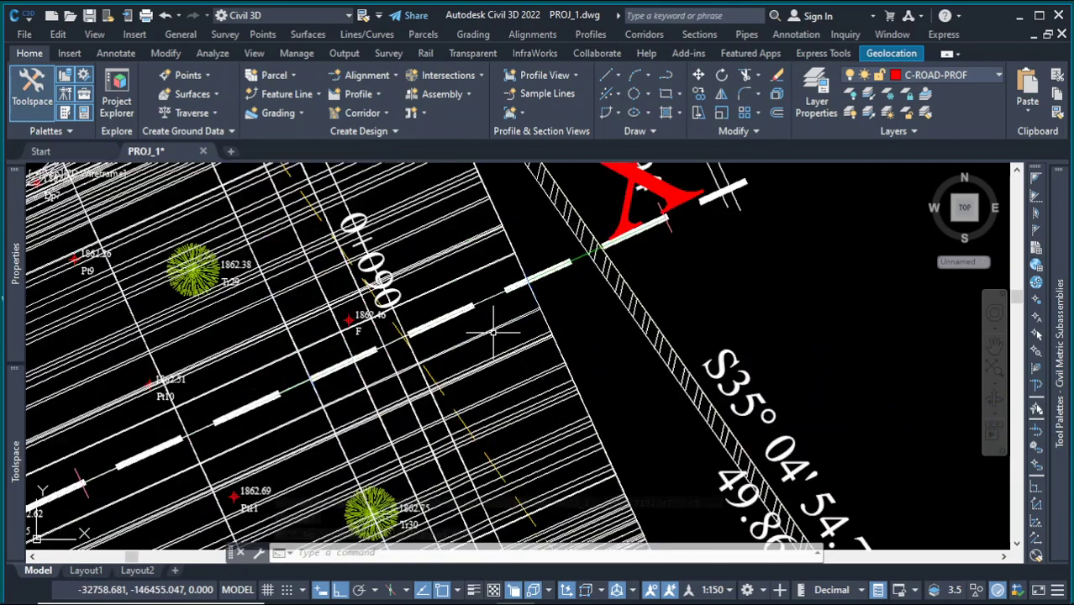
left_click(536, 303)
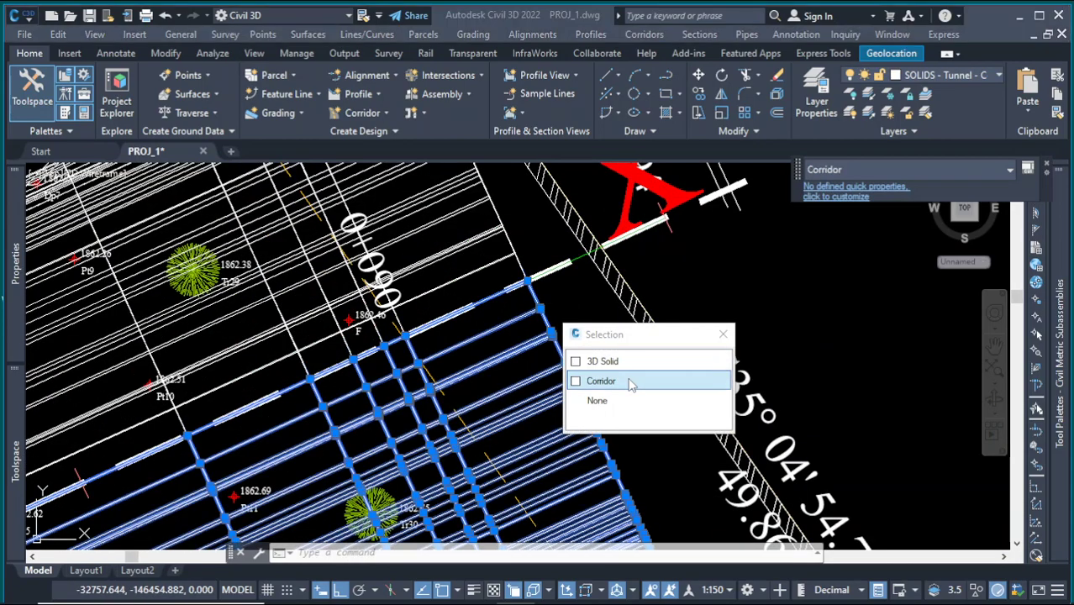
left_click(628, 380)
scroll(576, 332, "down", 5)
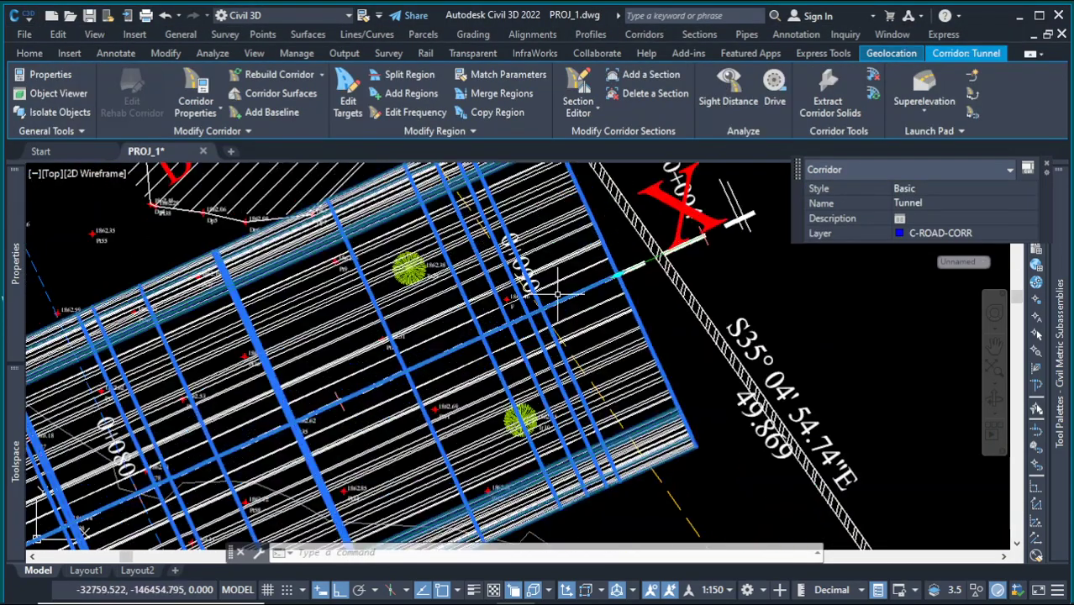
scroll(580, 302, "up", 5)
left_click(660, 264)
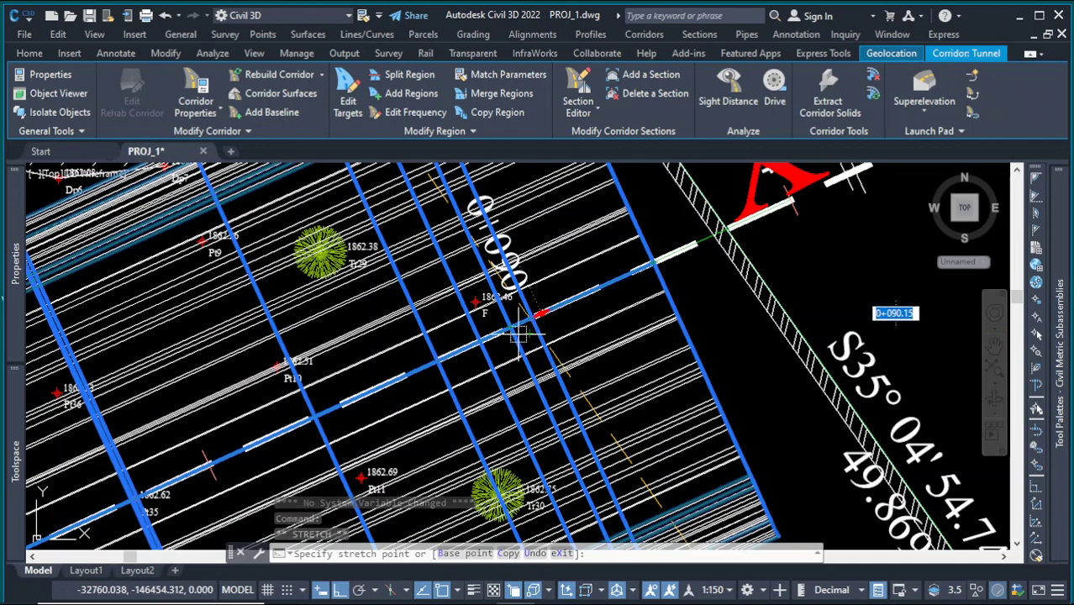
scroll(510, 326, "up", 5)
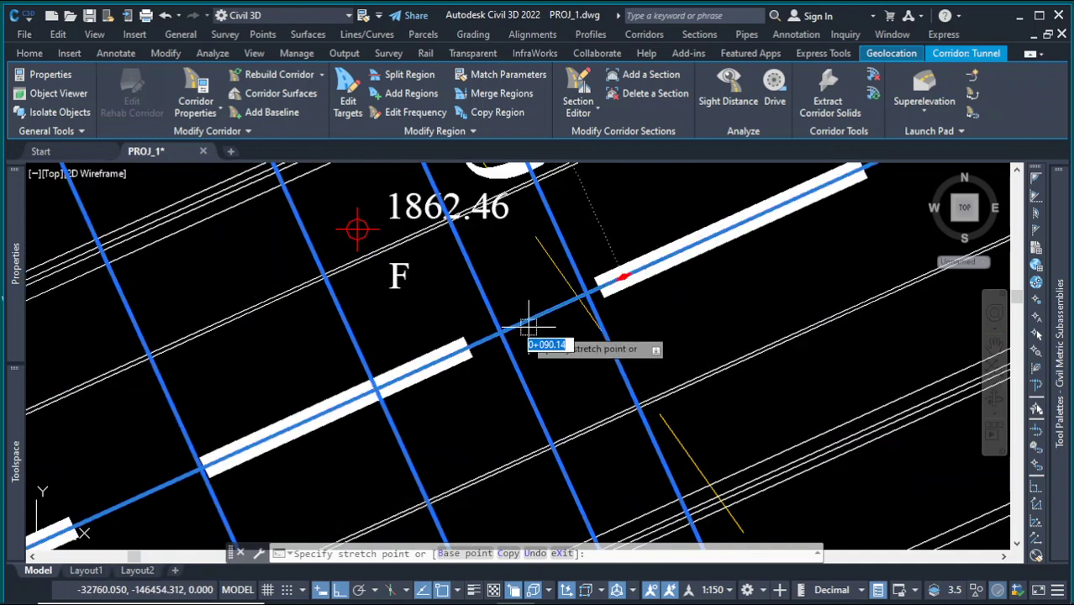
left_click(501, 329)
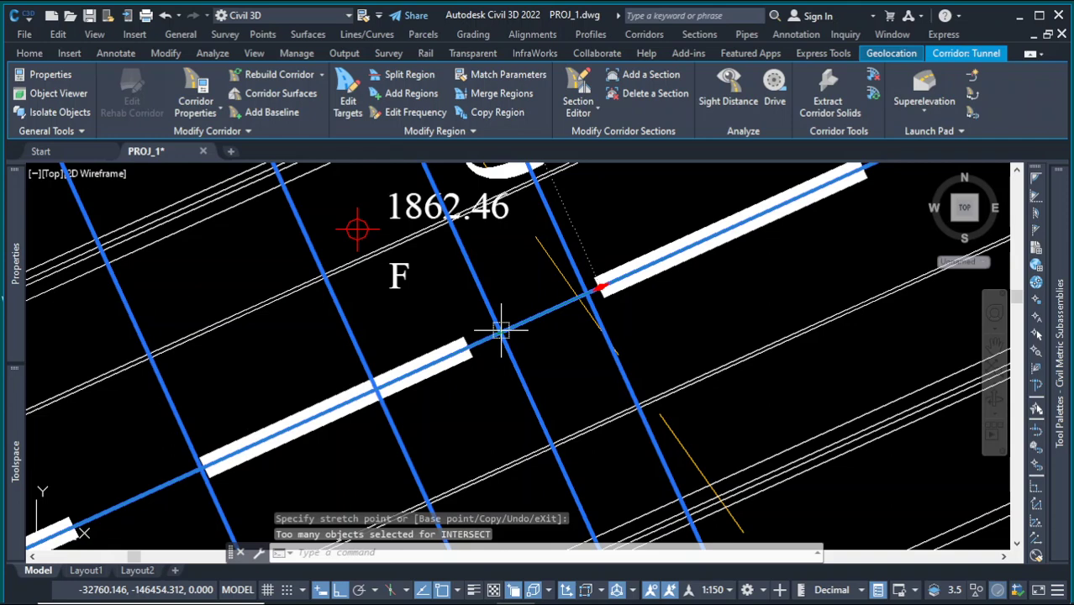
Set the Tunnel region's end station to 90 in the corridor properties, apply the change and rebuild the corridor.
right_click(523, 270)
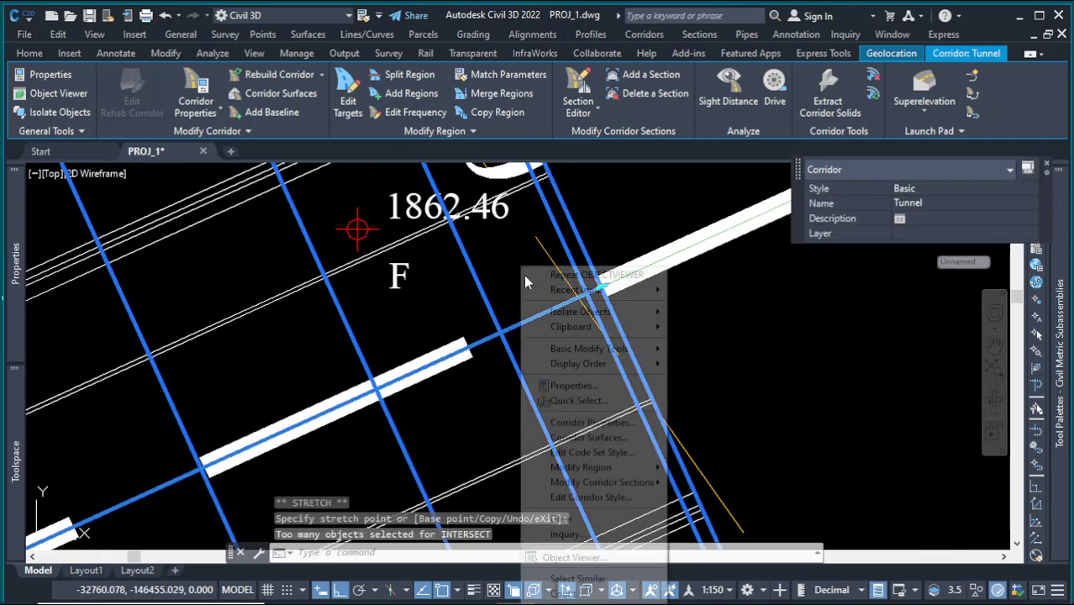
left_click(598, 423)
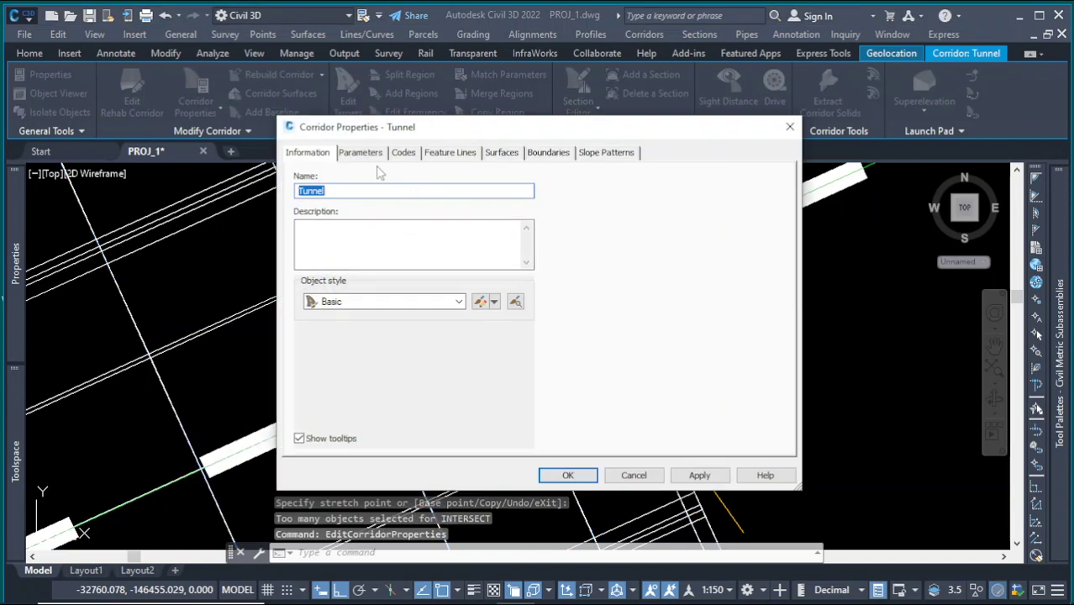
left_click(368, 159)
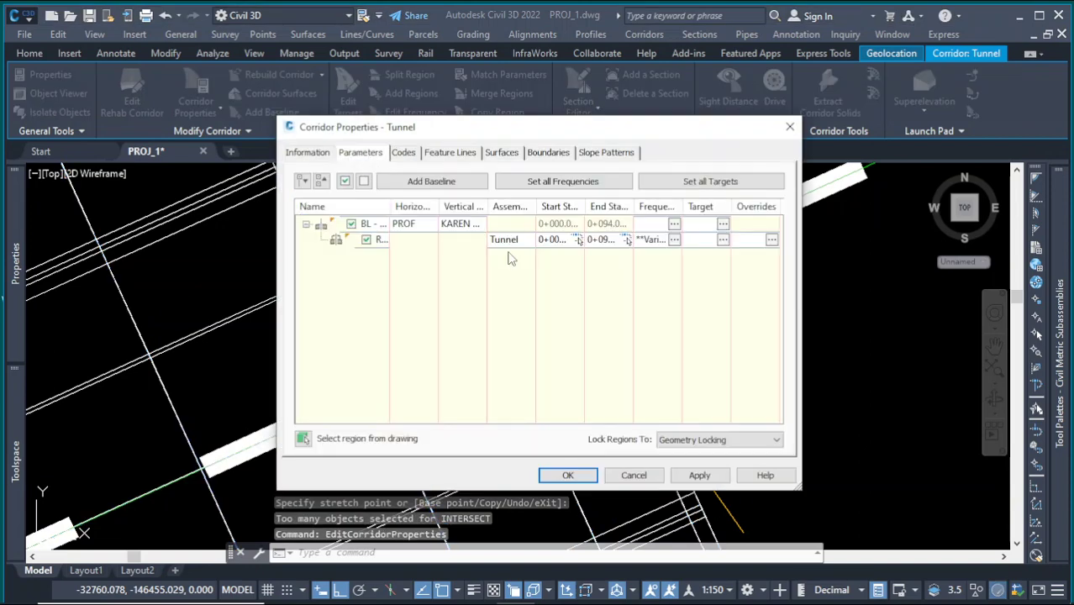
double_click(622, 241)
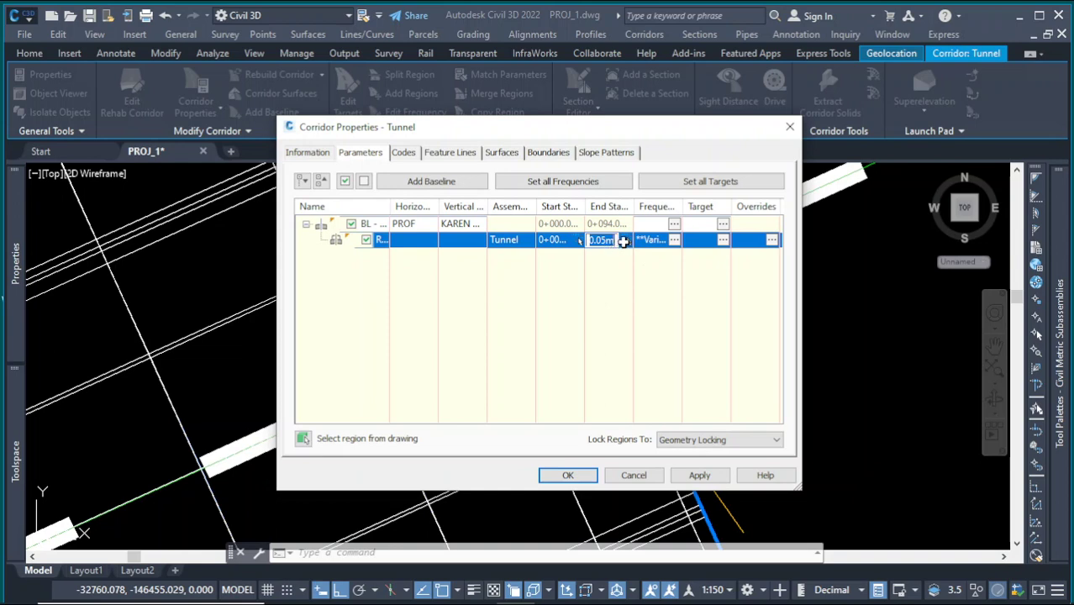
left_click(619, 225)
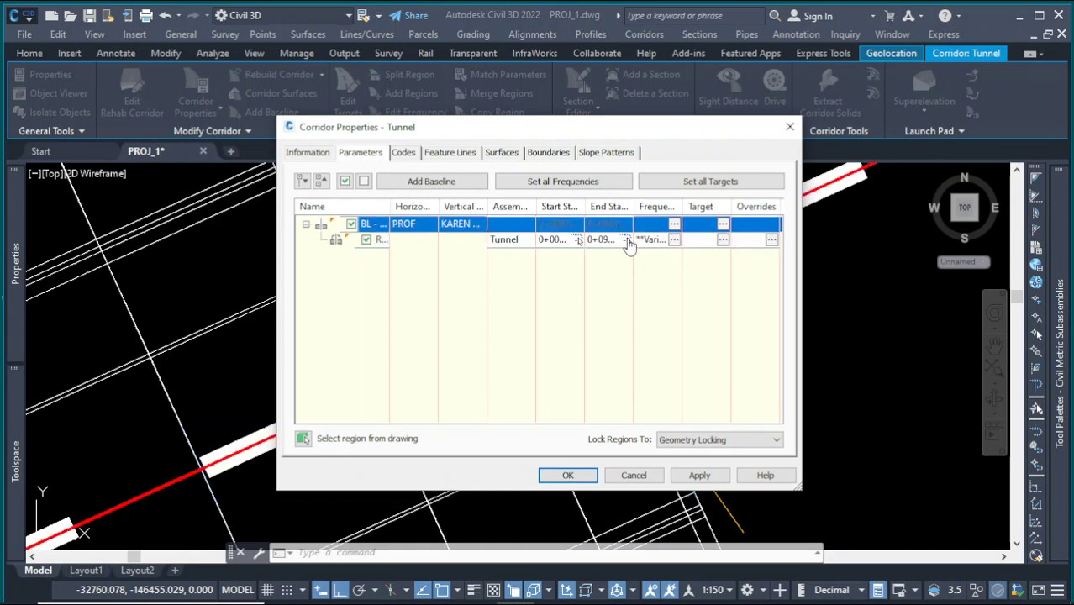
left_click(626, 239)
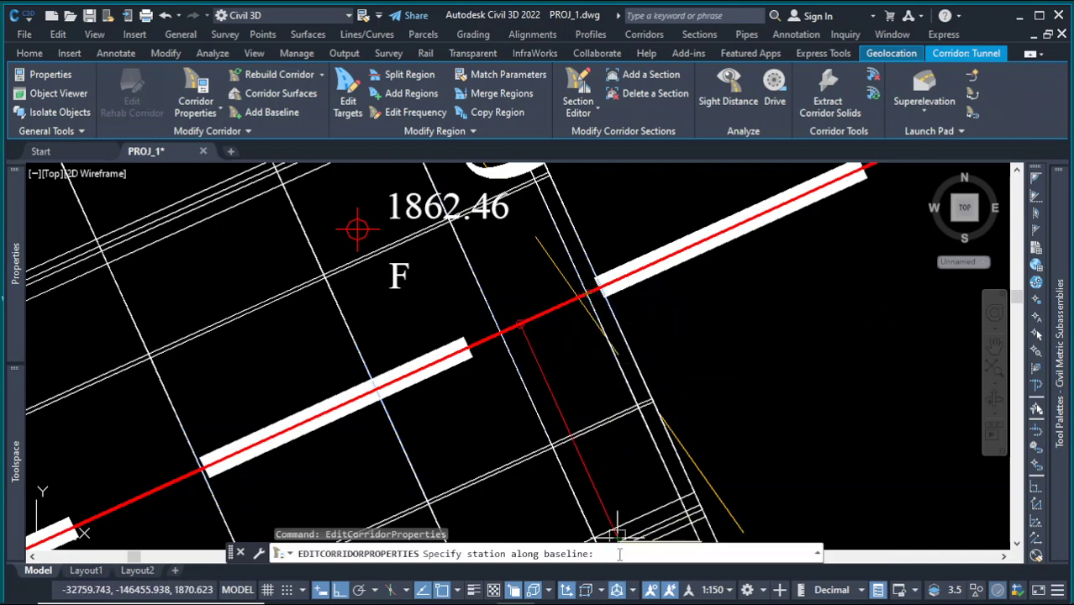
type("90")
key("Return")
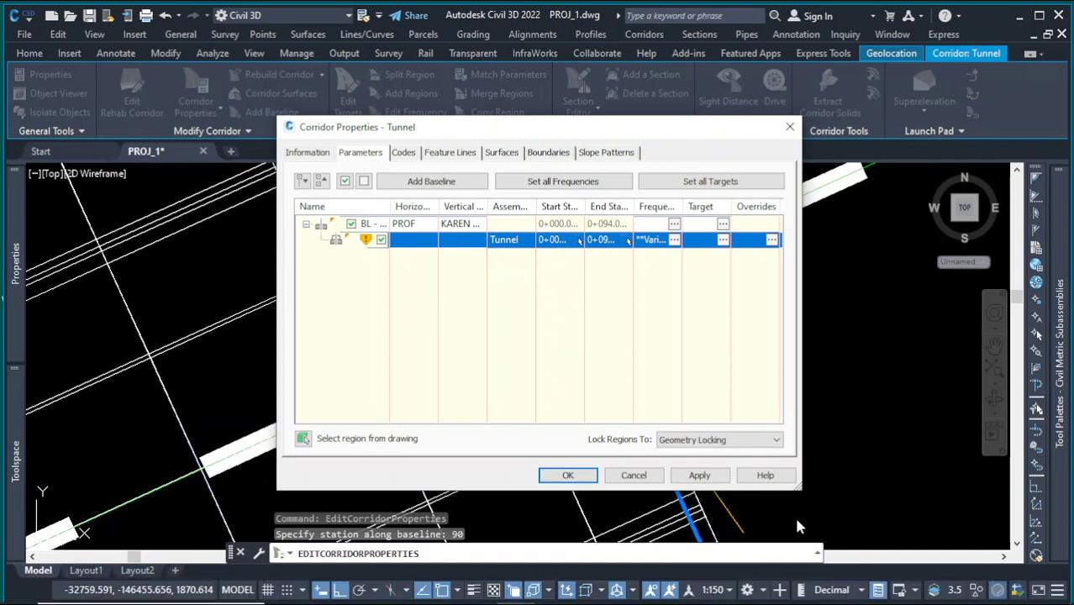
left_click(699, 475)
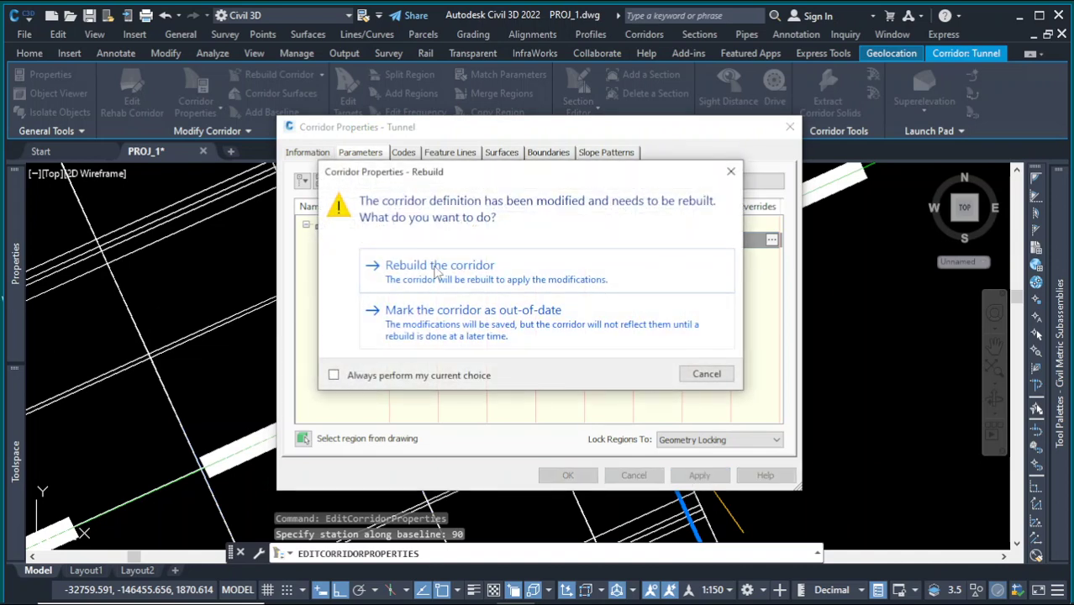
left_click(436, 267)
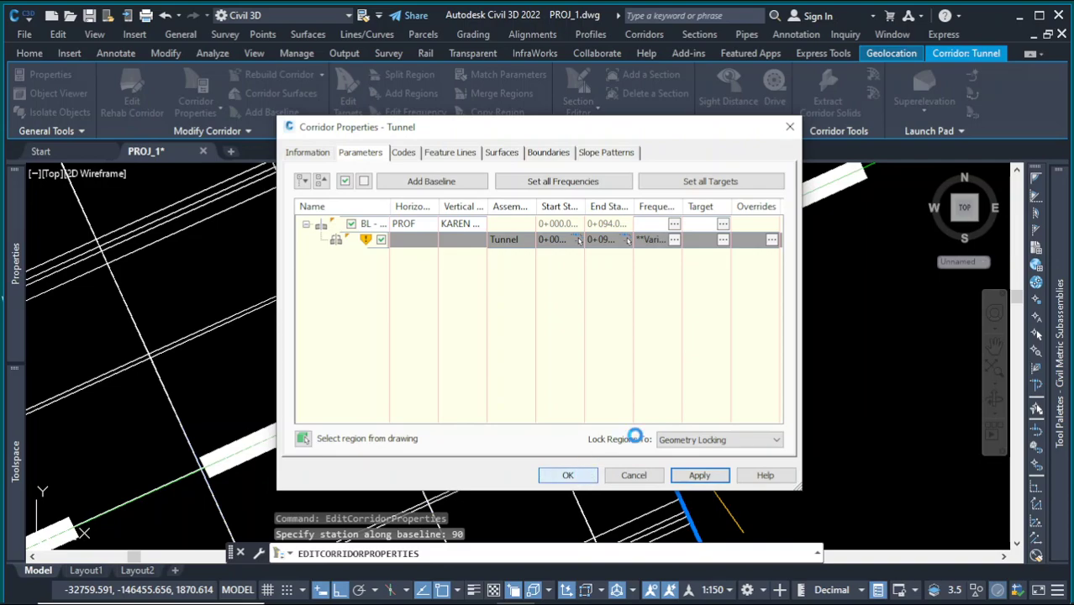
Check the rebuilt corridor's end against the 0+090 station label and the boundary wall in the site plan.
scroll(653, 297, "up", 4)
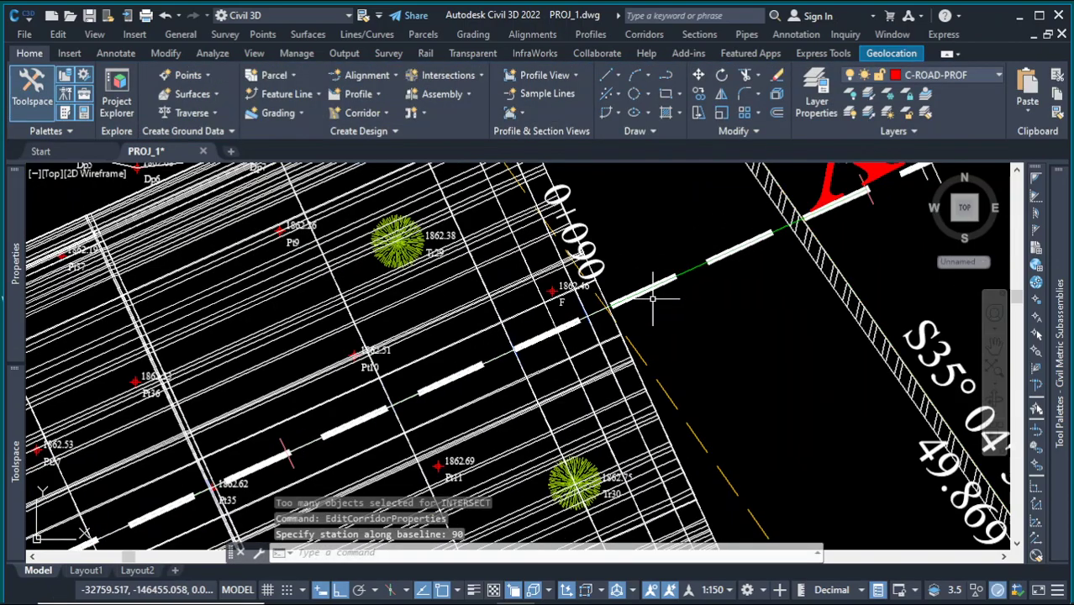
scroll(653, 298, "down", 4)
scroll(672, 286, "up", 4)
scroll(681, 282, "down", 4)
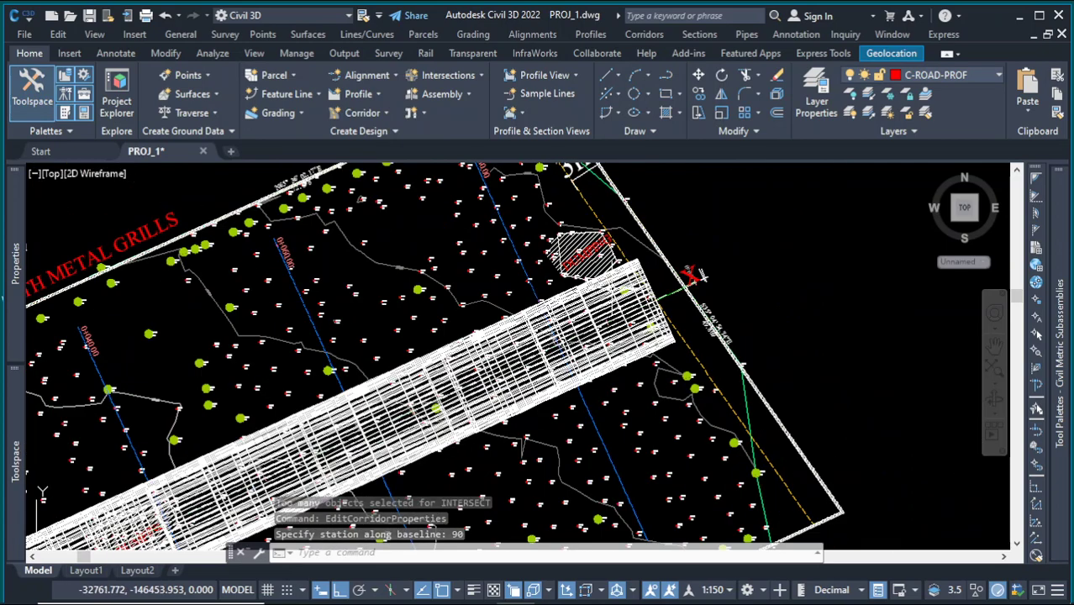
scroll(690, 278, "down", 6)
key("Escape")
Select the two extracted tunnel 3D solids, open them in the Object Viewer and orbit to inspect the tunnel from the side.
scroll(683, 312, "up", 3)
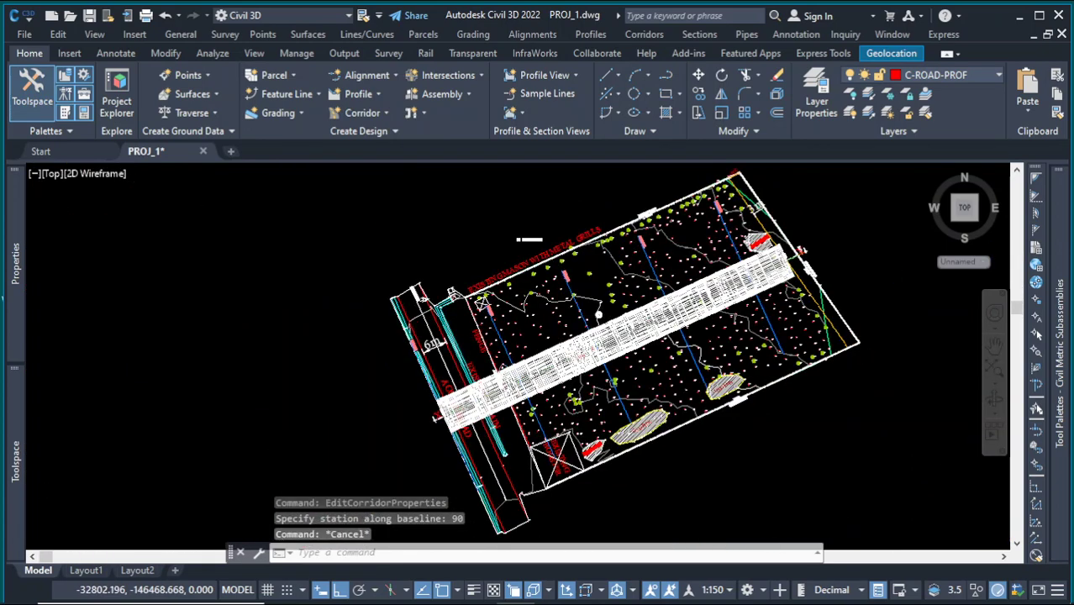
scroll(598, 314, "up", 5)
left_click(753, 386)
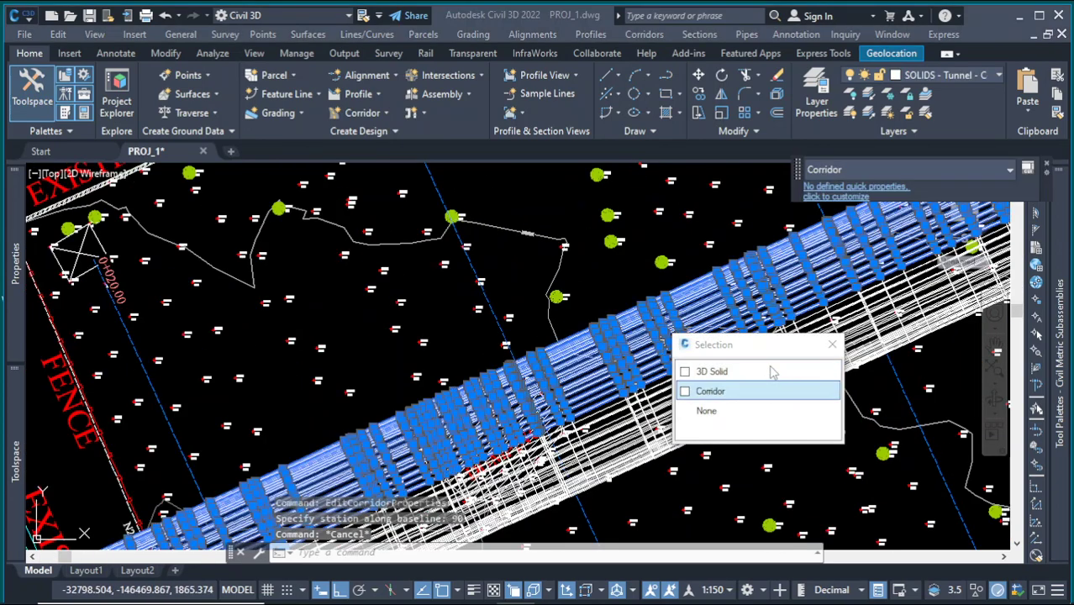
left_click(738, 372)
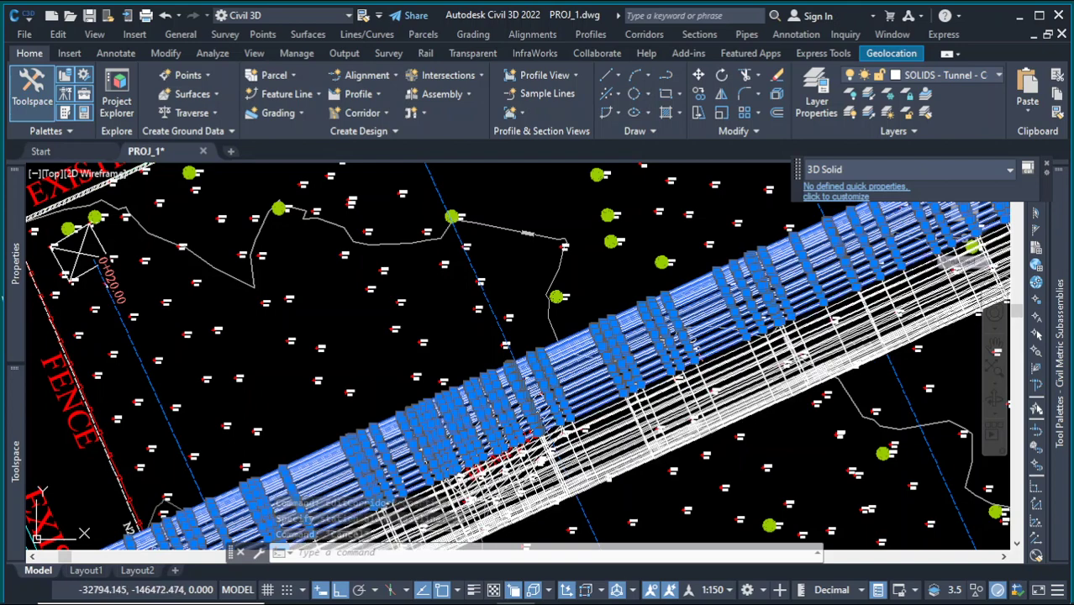
left_click(746, 385)
right_click(777, 438)
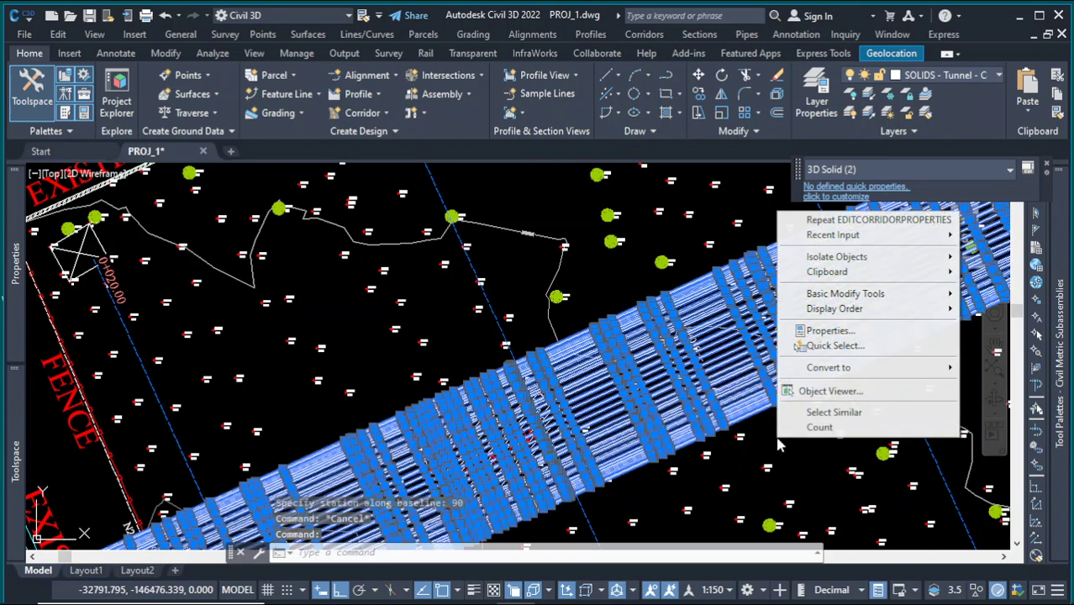
left_click(814, 391)
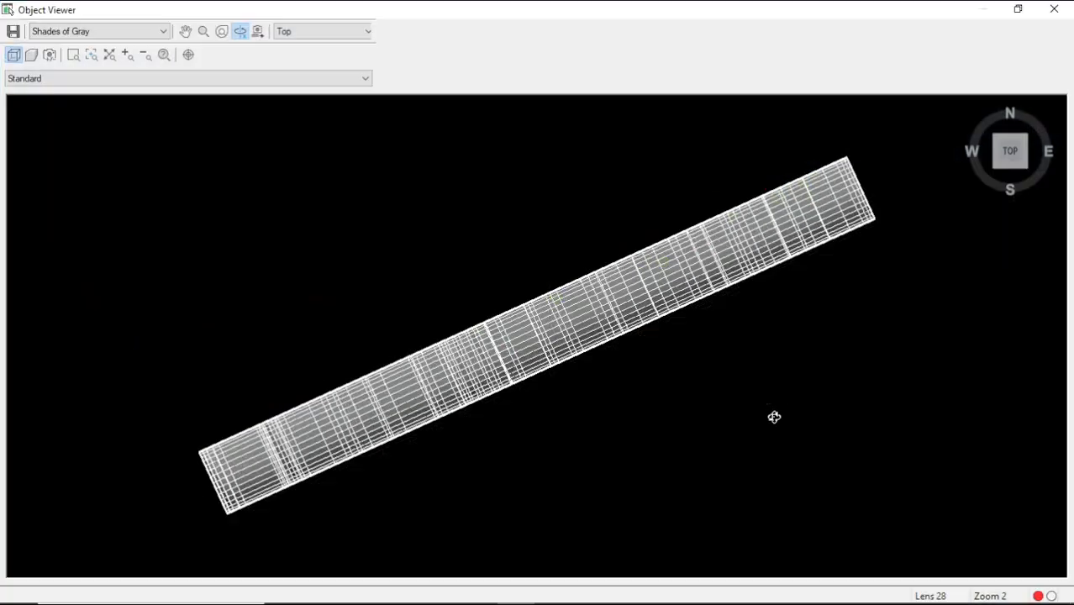
left_click_drag(614, 433, 460, 426)
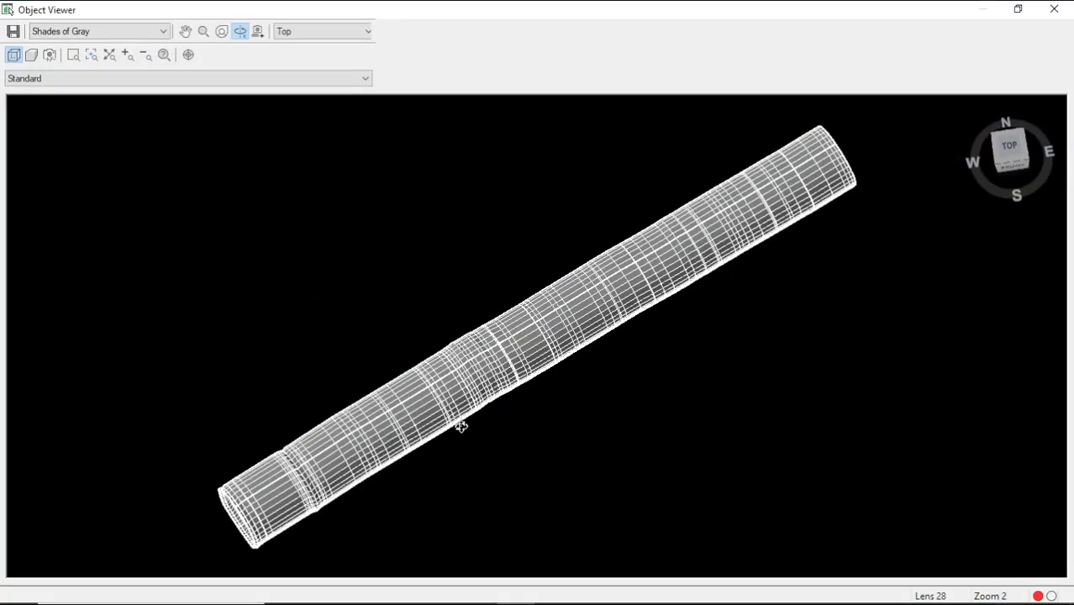
left_click_drag(477, 376, 767, 330)
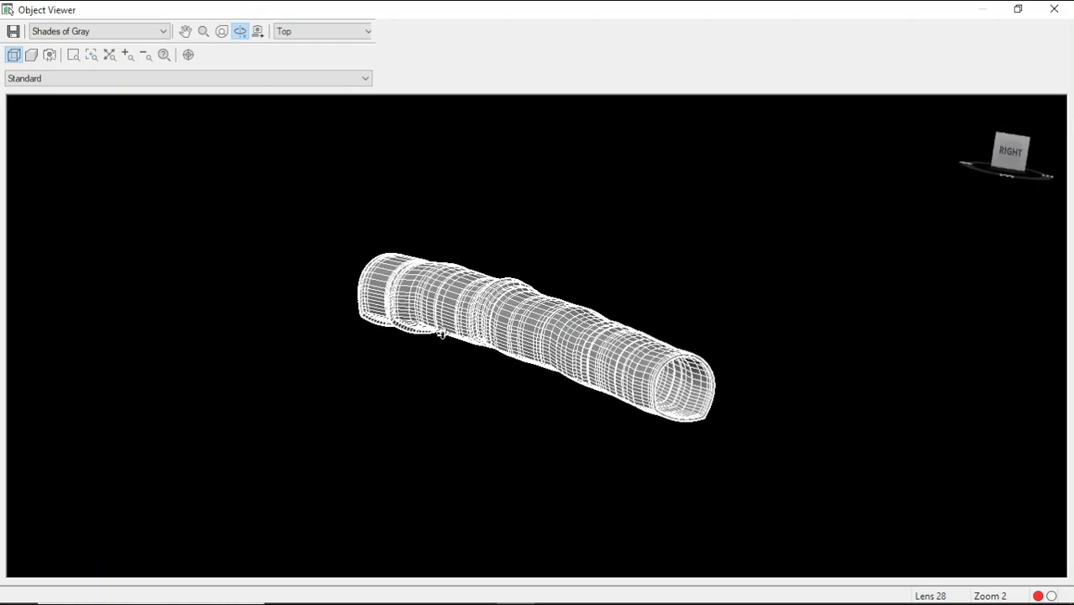
Orbit around the extracted tunnel solids and examine the middle stretch of their surface mesh up close, leaving the Object Viewer when done.
scroll(440, 333, "up", 5)
scroll(456, 337, "down", 5)
left_click_drag(294, 353, 364, 331)
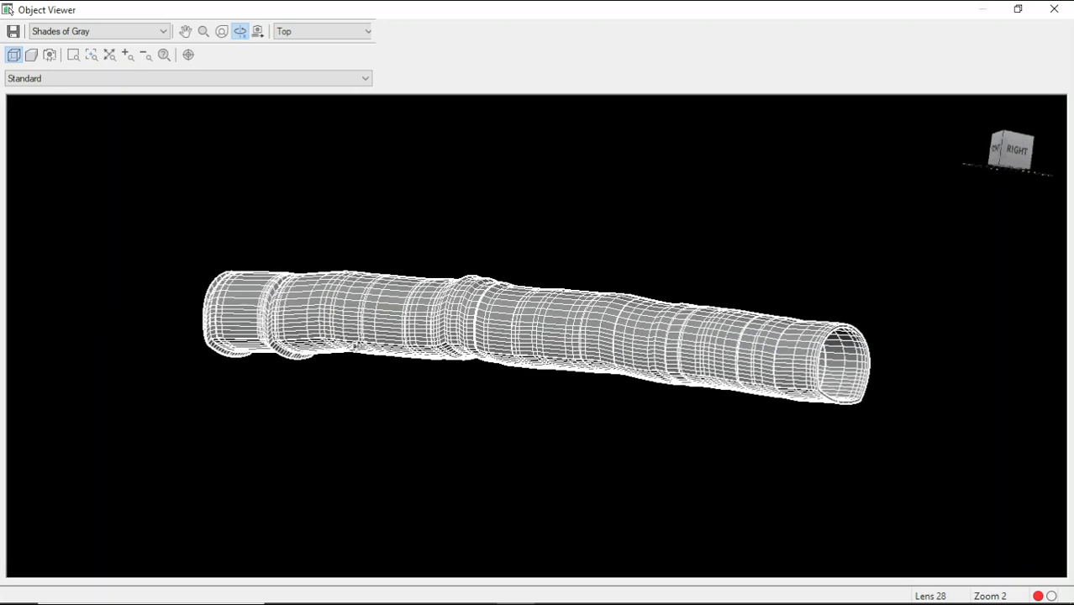
scroll(522, 322, "up", 5)
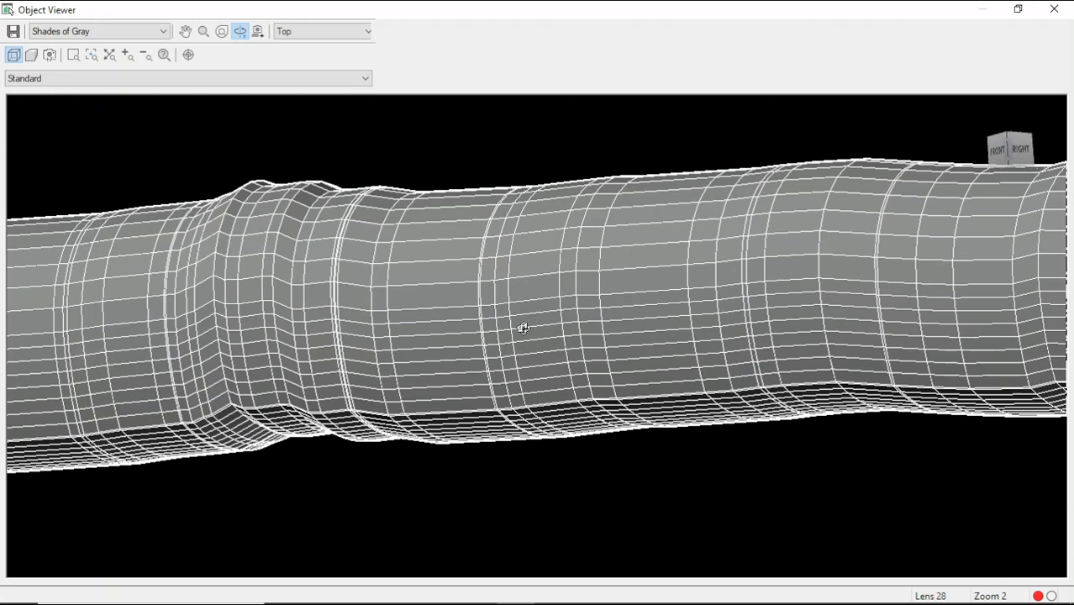
scroll(523, 328, "up", 3)
scroll(541, 335, "up", 2)
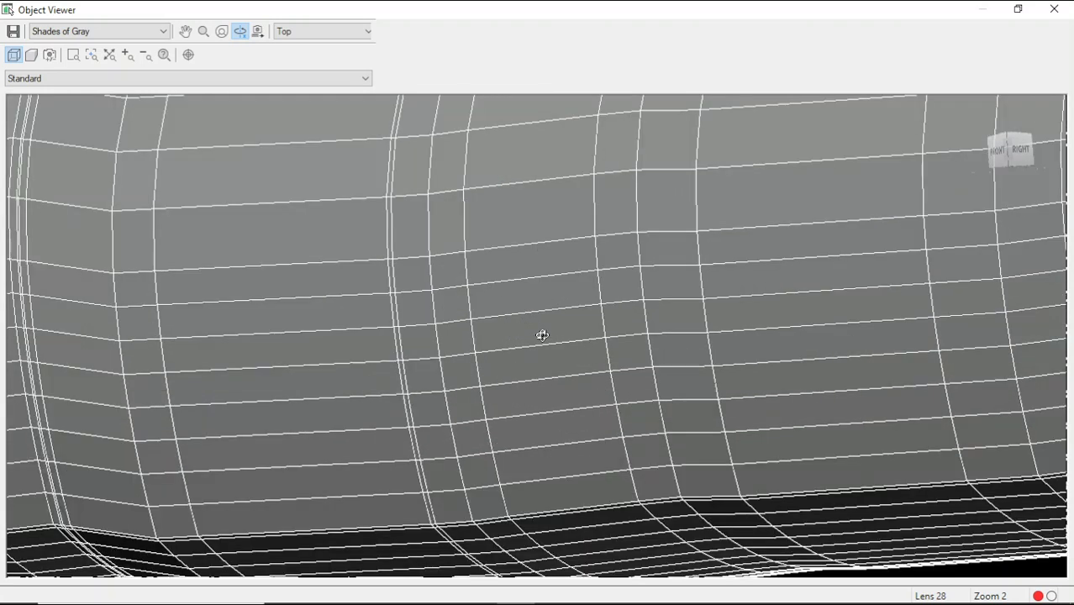
scroll(542, 334, "down", 6)
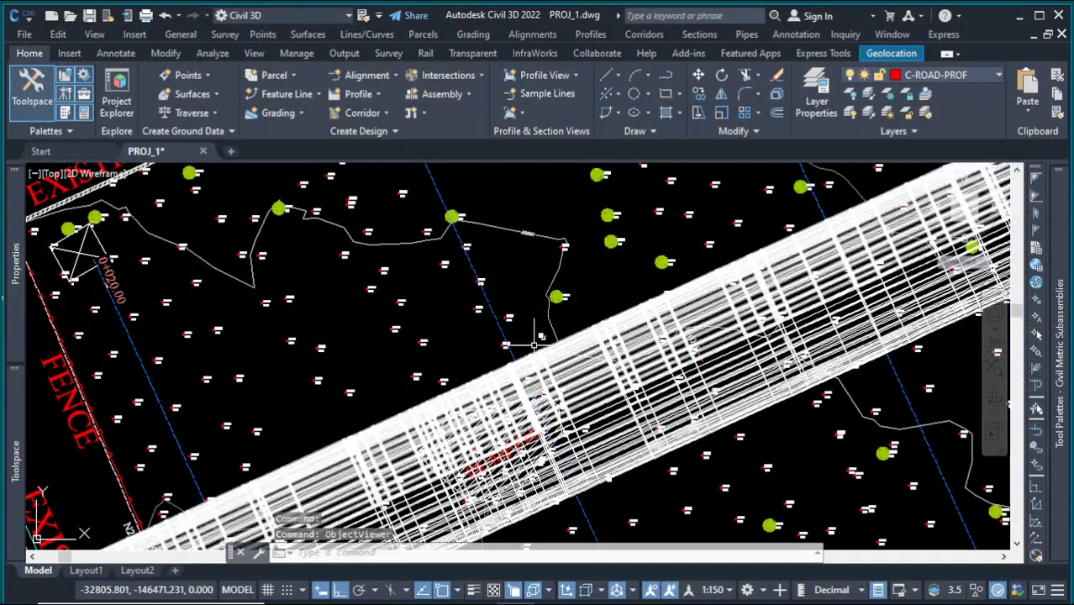
Select the Tunnel corridor among the overlapping objects near the boundary wall and open its region's assembly frequency settings.
scroll(535, 344, "down", 10)
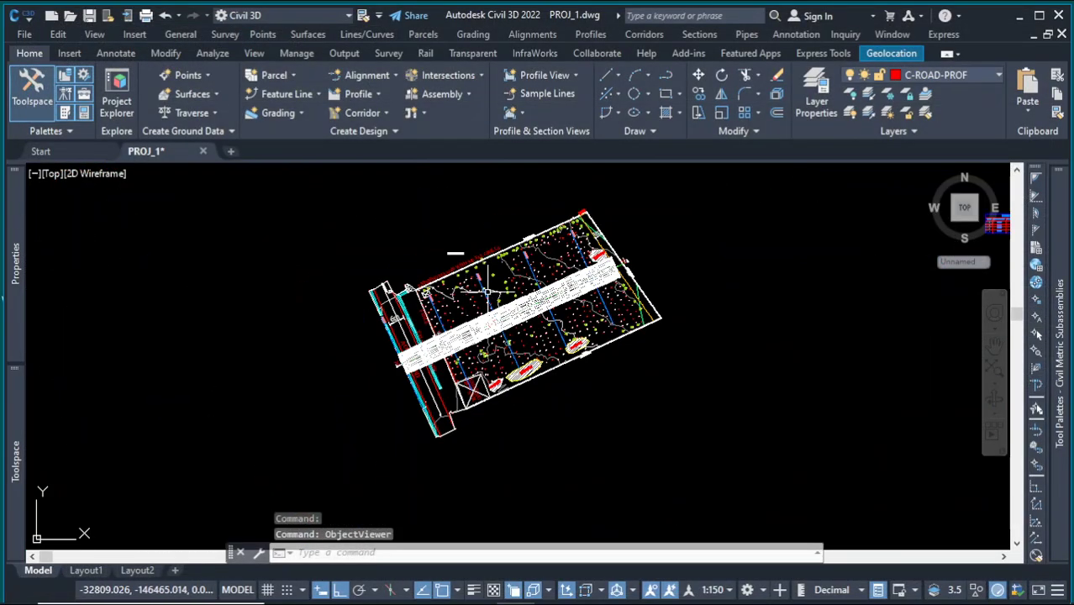
scroll(723, 335, "up", 4)
scroll(723, 335, "down", 2)
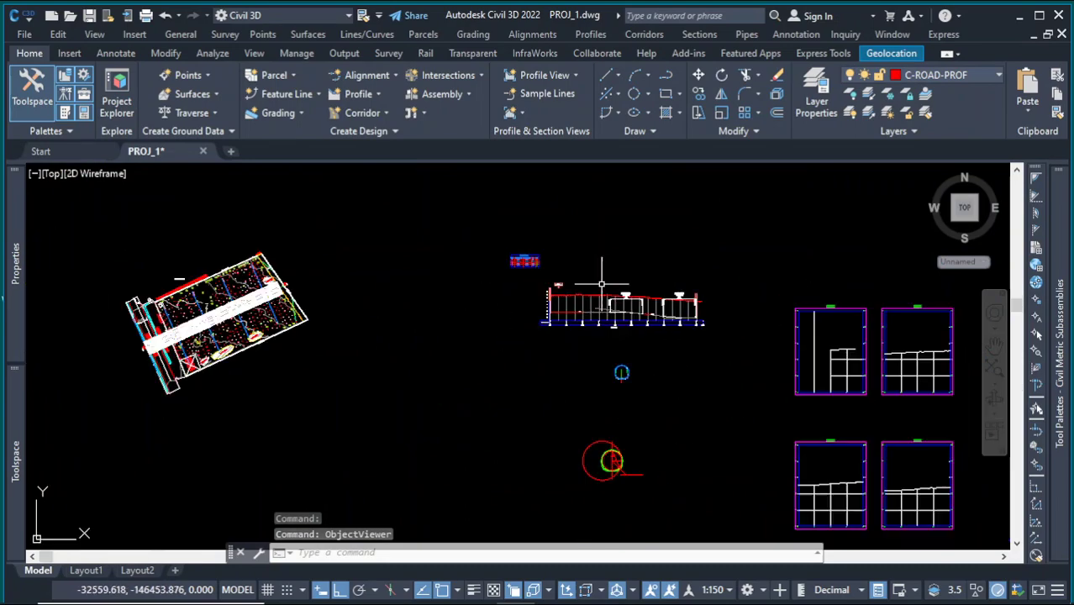
scroll(290, 302, "up", 5)
scroll(222, 291, "up", 4)
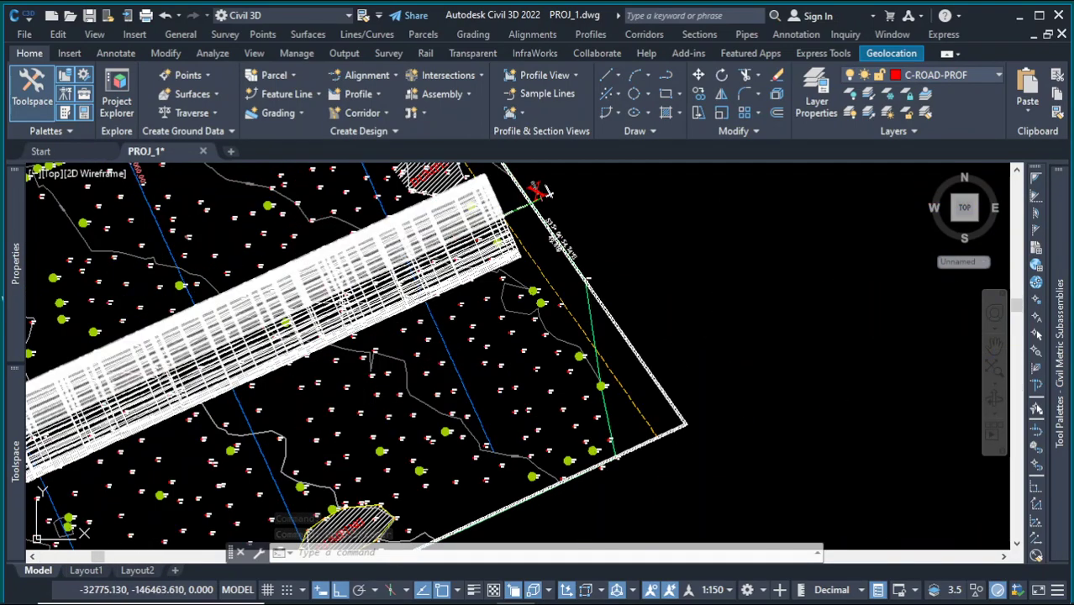
left_click(370, 287)
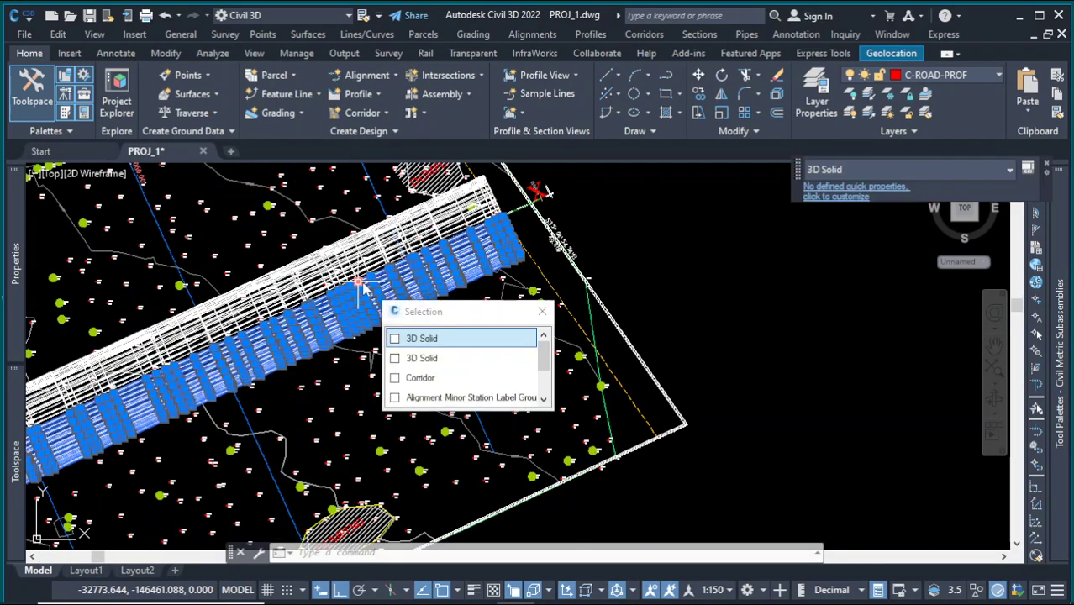
left_click(451, 376)
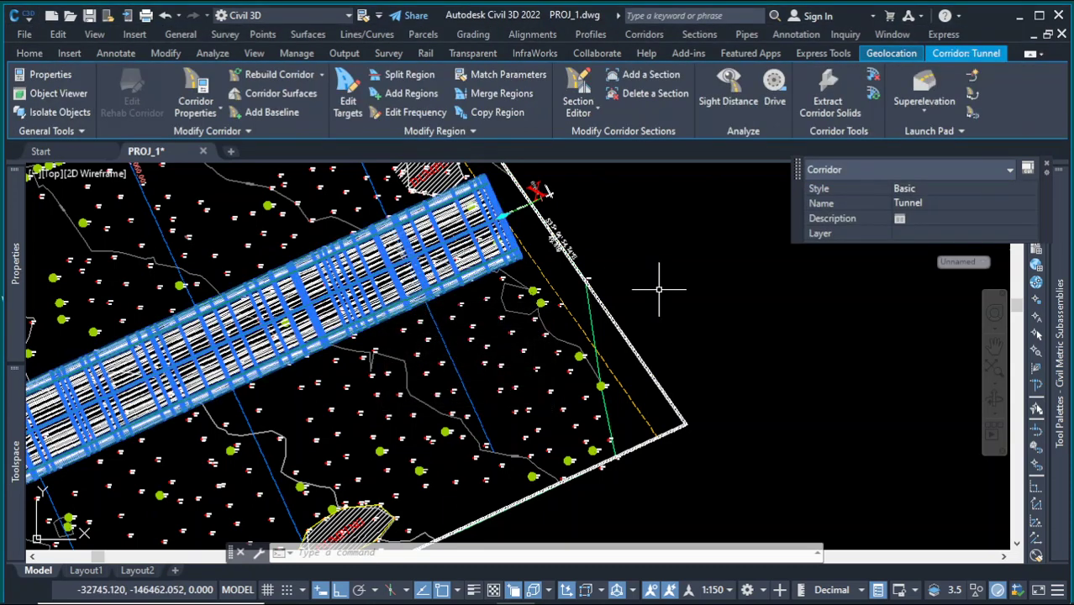
right_click(704, 259)
mouse_move(795, 462)
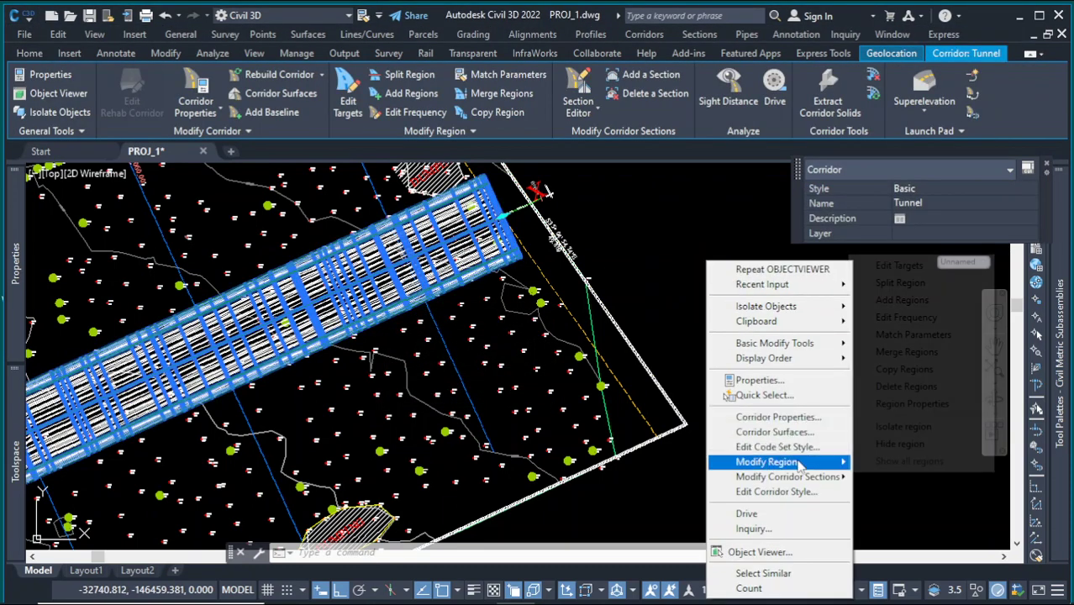
left_click(907, 316)
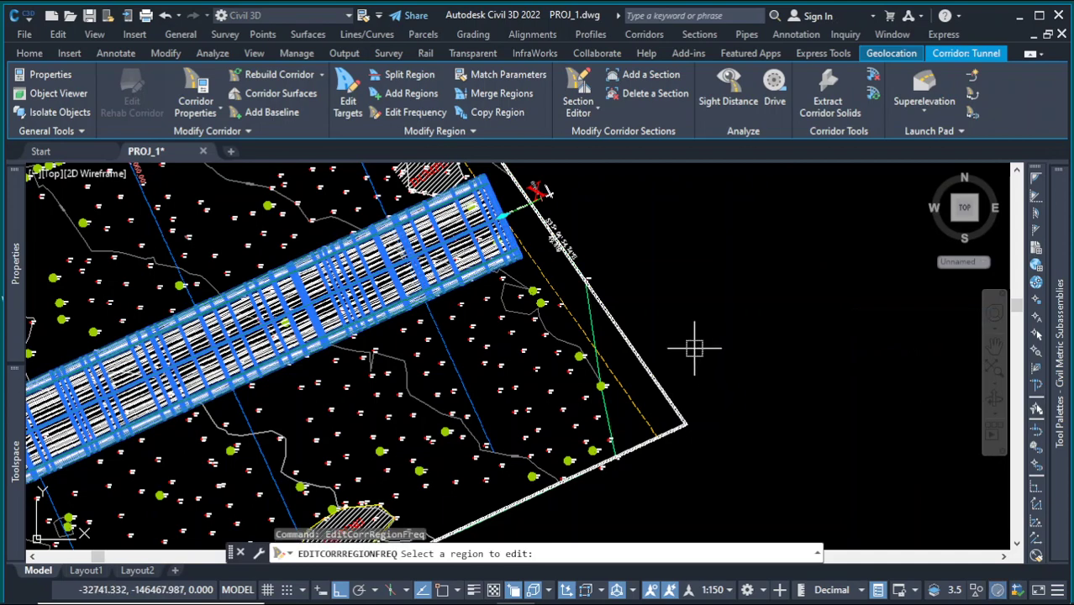
left_click(538, 191)
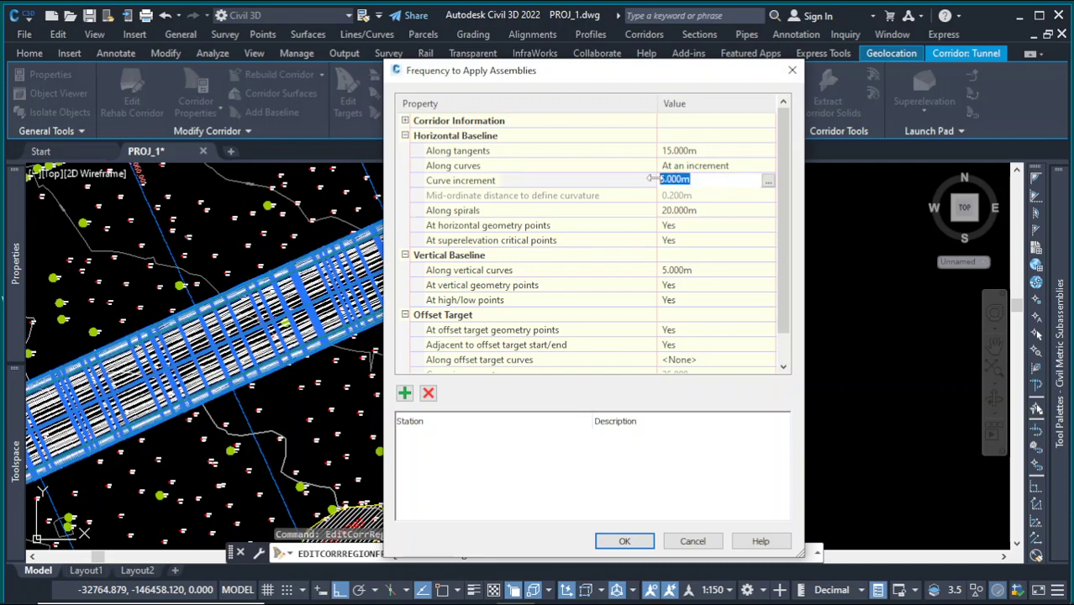
Set the region's curve increment to 1 m and its frequency along tangents to 10 m.
type("1")
key("Return")
left_click(709, 149)
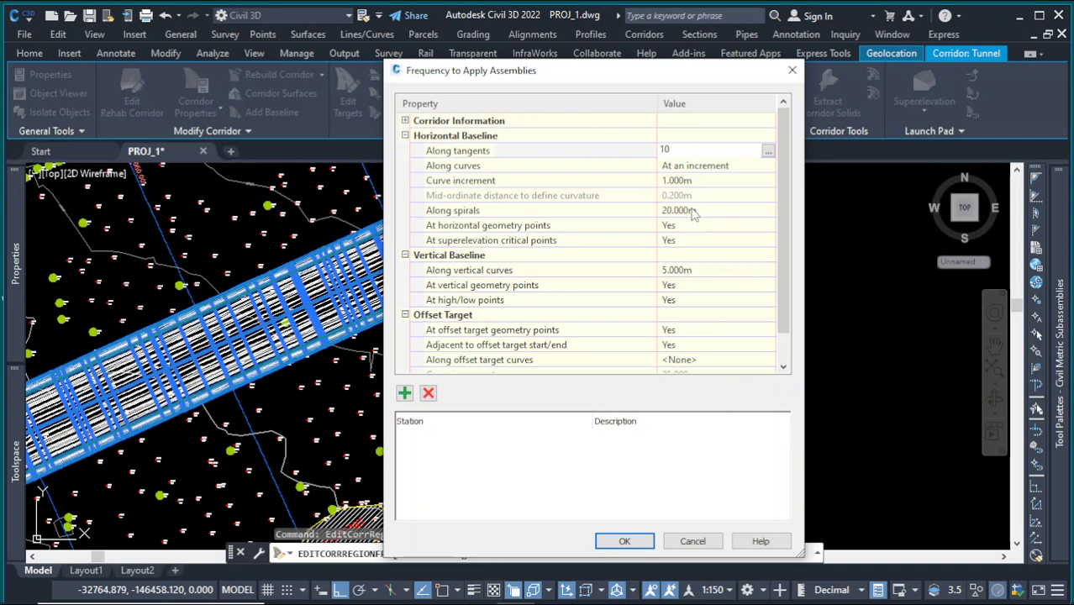
key("Return")
left_click(708, 211)
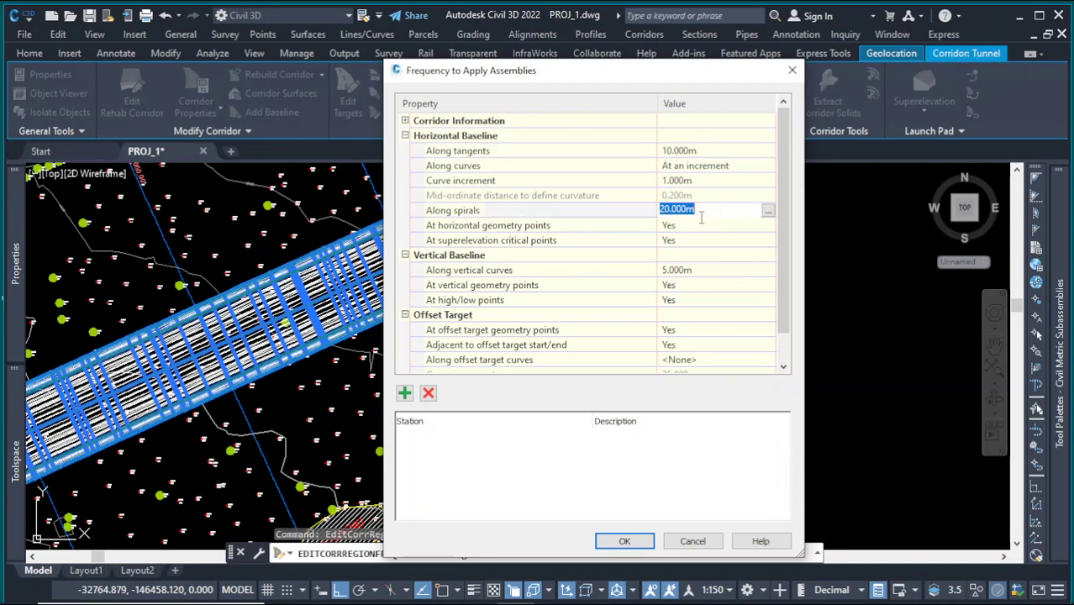
Set the horizontal baseline's options for horizontal geometry points and superelevation critical points to No.
left_click(700, 226)
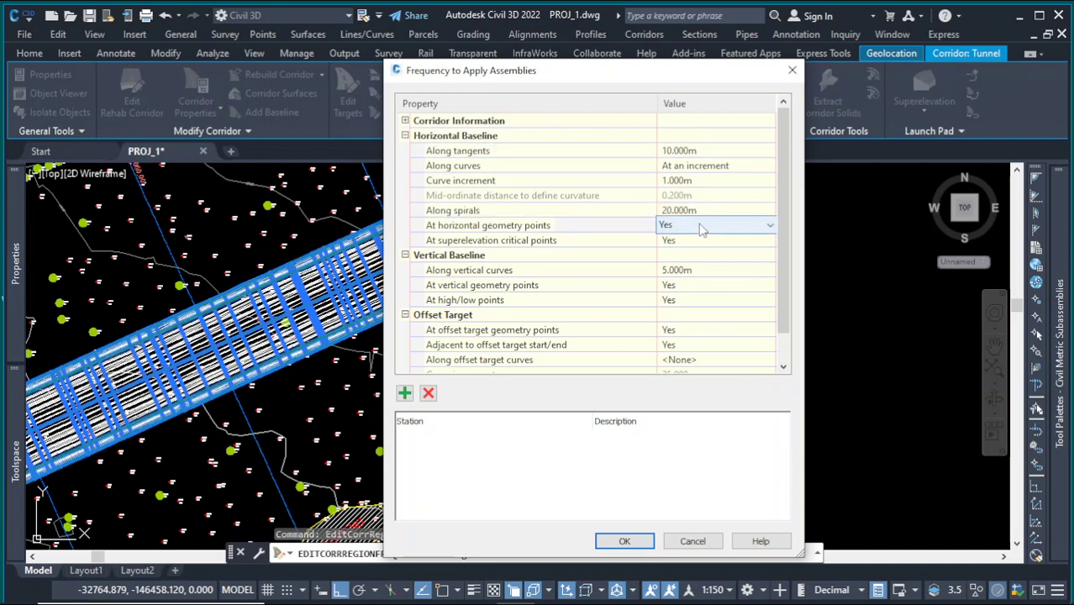
left_click(694, 249)
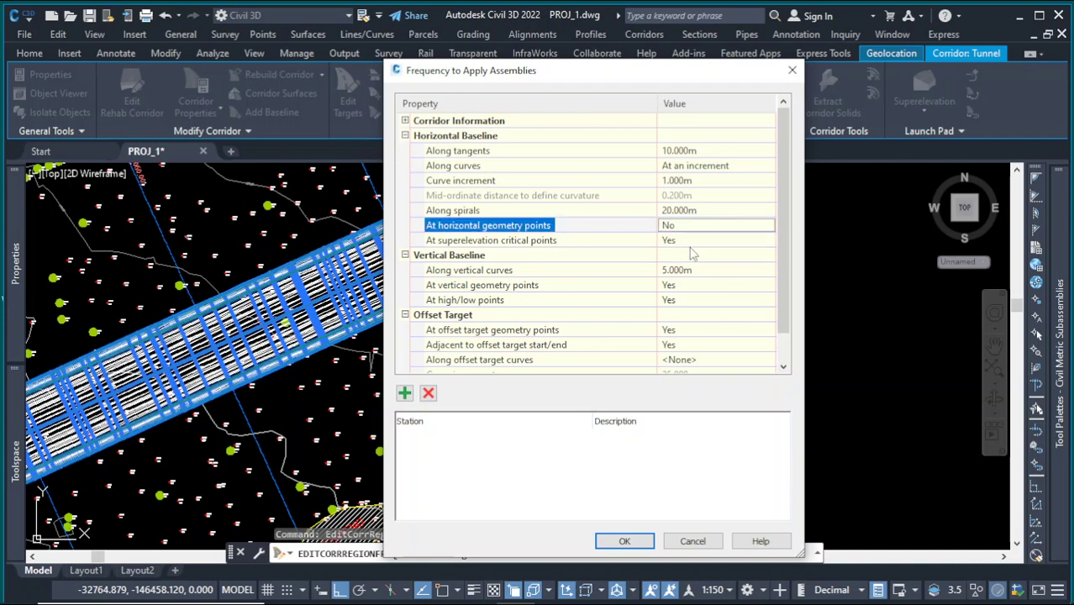
left_click(693, 241)
left_click(692, 242)
left_click(684, 267)
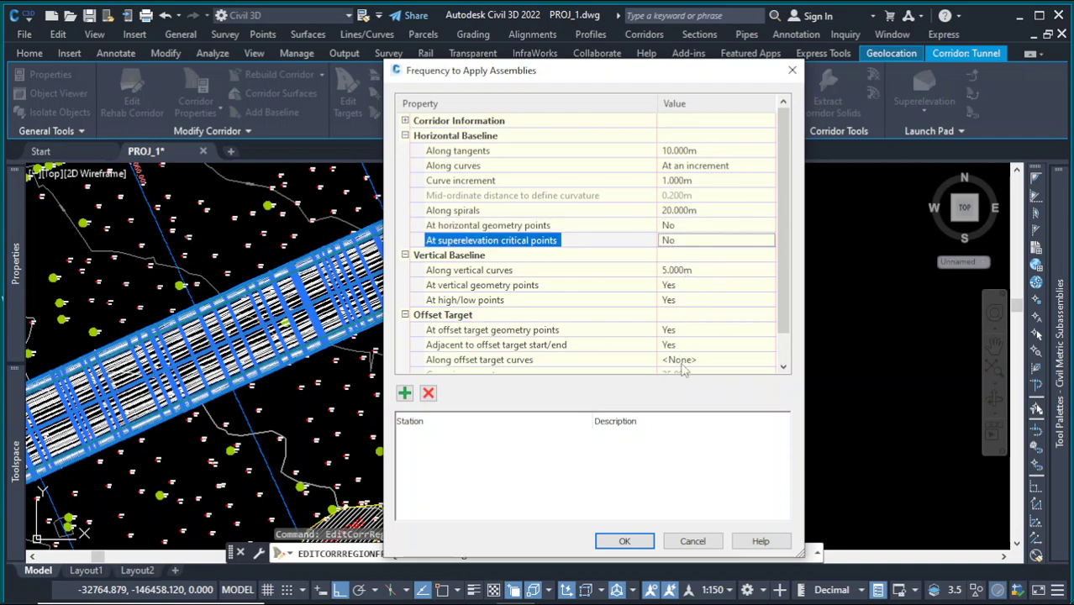
Set the offset target geometry points and adjacent start/end options to No, apply the frequency settings and end the region edit.
scroll(794, 334, "down", 1)
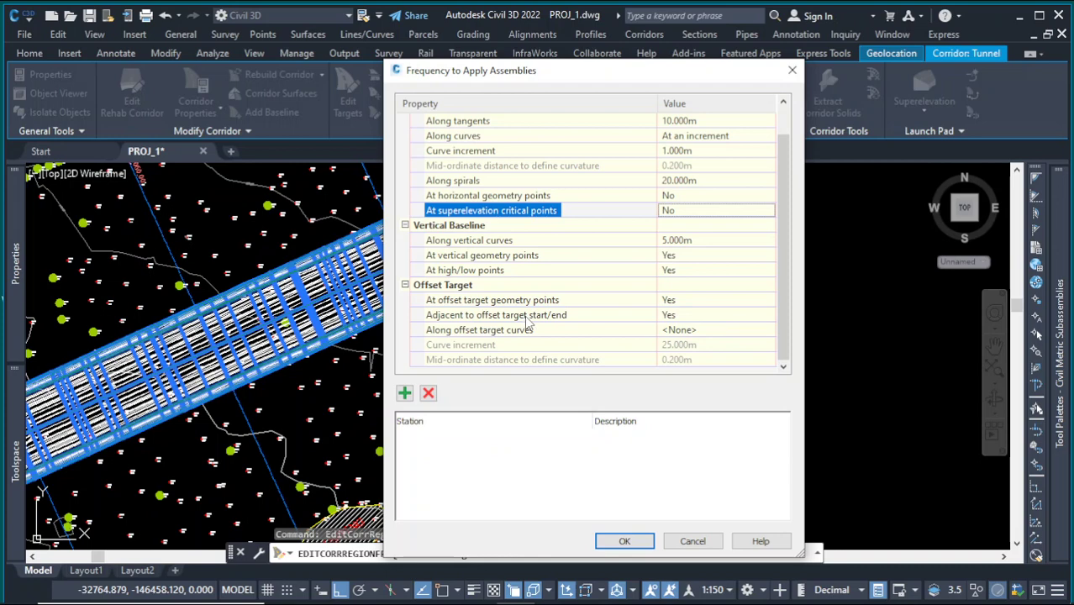
left_click(673, 300)
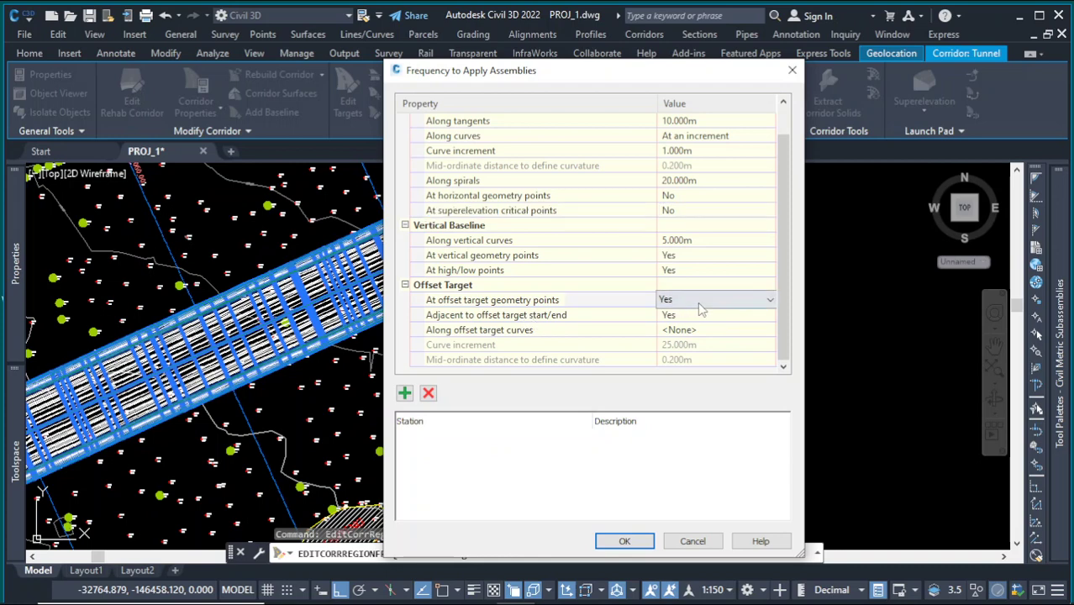
left_click(677, 301)
left_click(680, 314)
left_click(685, 315)
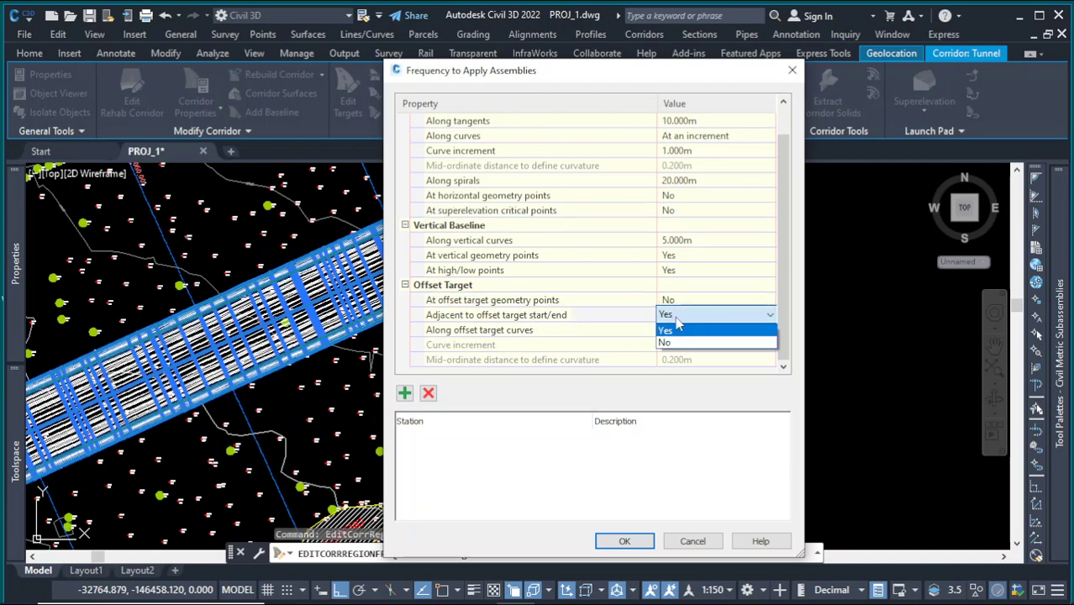
left_click(678, 344)
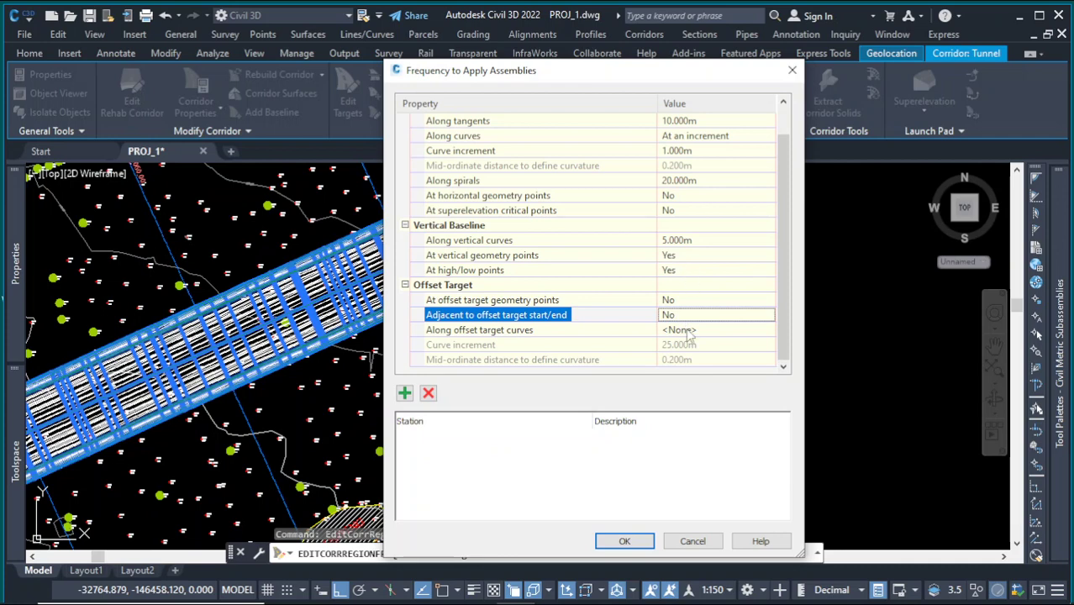
left_click(650, 541)
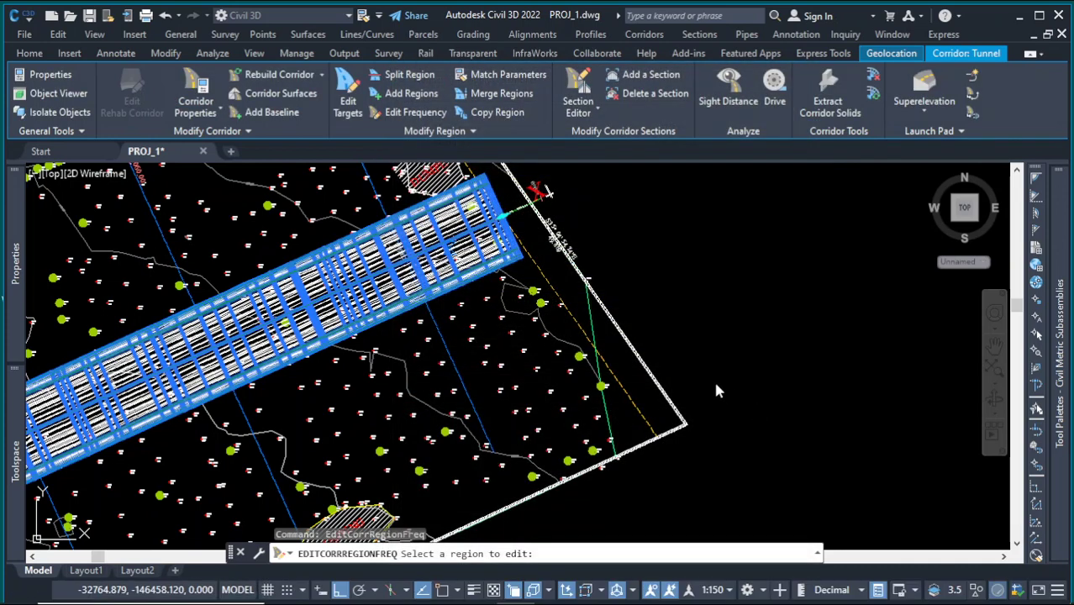
key("Escape")
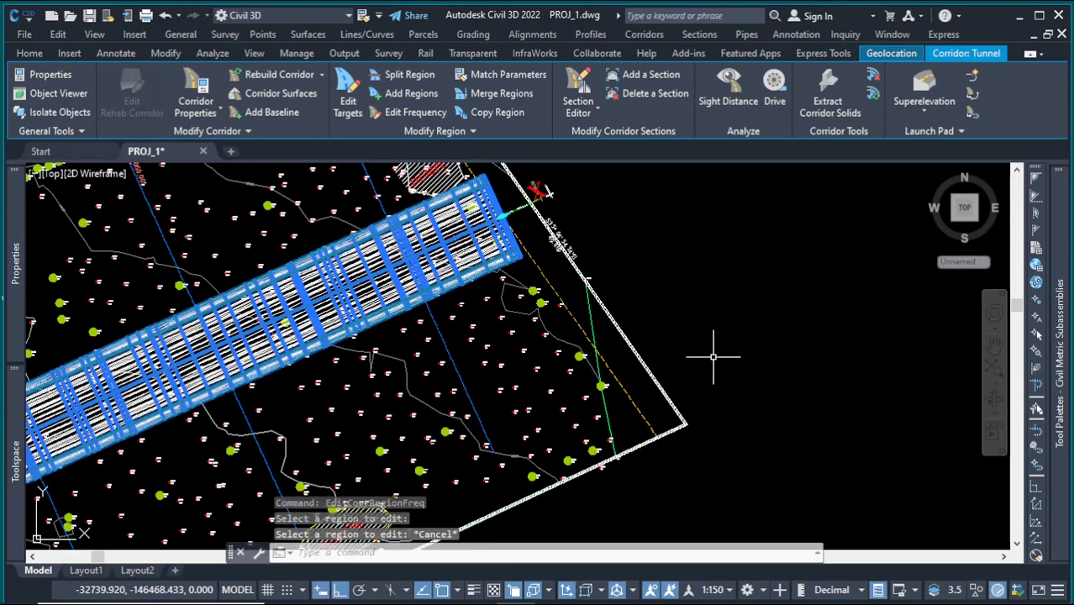
key("Escape")
Add the Tunnel corridor to the sampled section sources of SL Collection - 1, starting from the 0+060.00 section view.
scroll(701, 276, "down", 5)
scroll(634, 293, "down", 2)
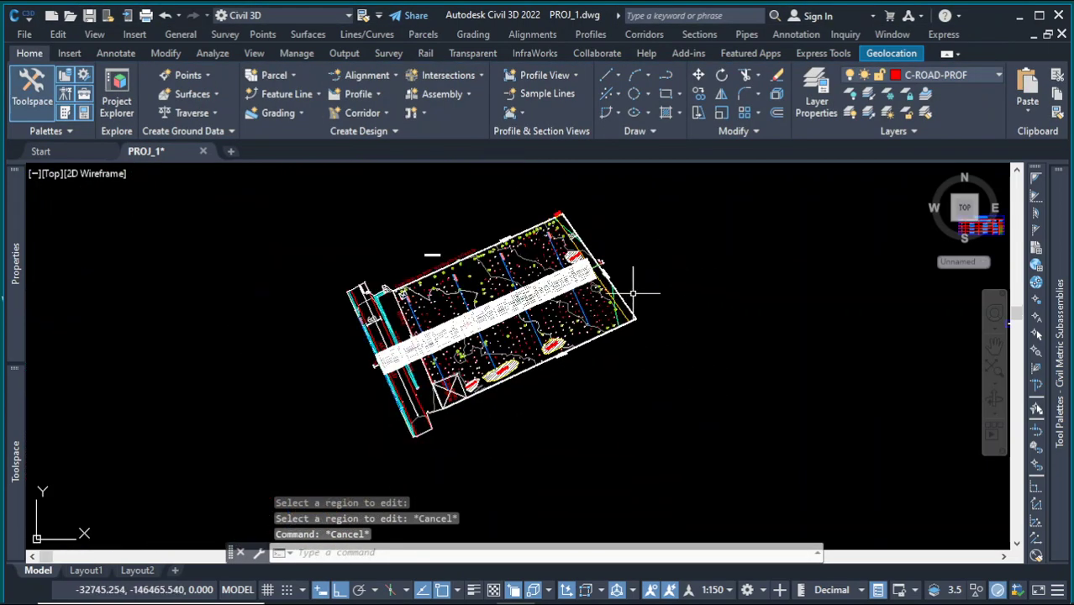
scroll(653, 313, "down", 4)
scroll(597, 309, "down", 2)
middle_click_drag(887, 321, 711, 316)
scroll(712, 316, "up", 2)
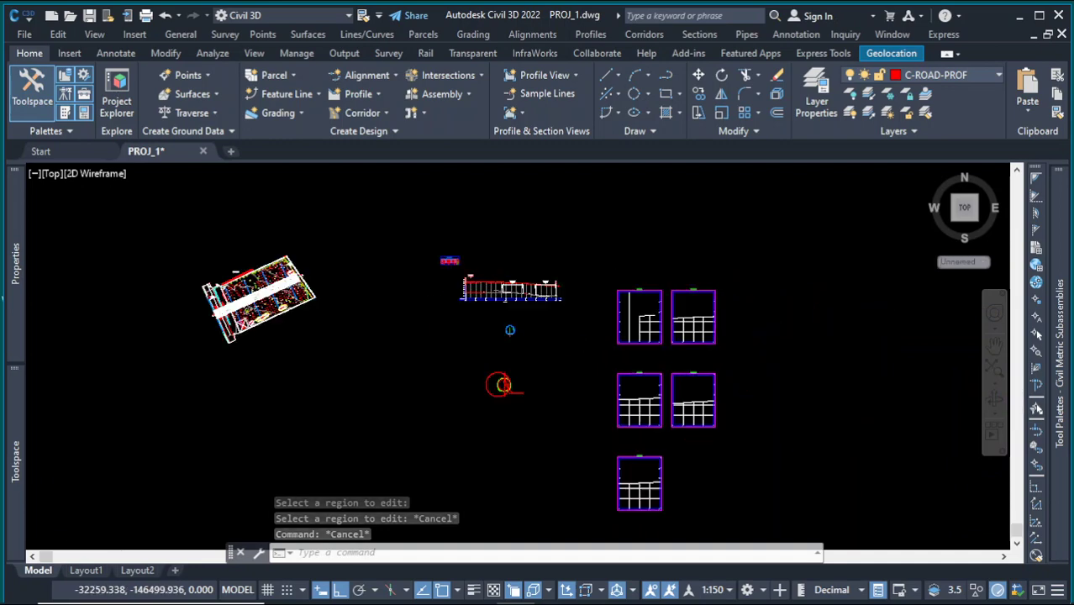
scroll(711, 316, "up", 8)
left_click(646, 293)
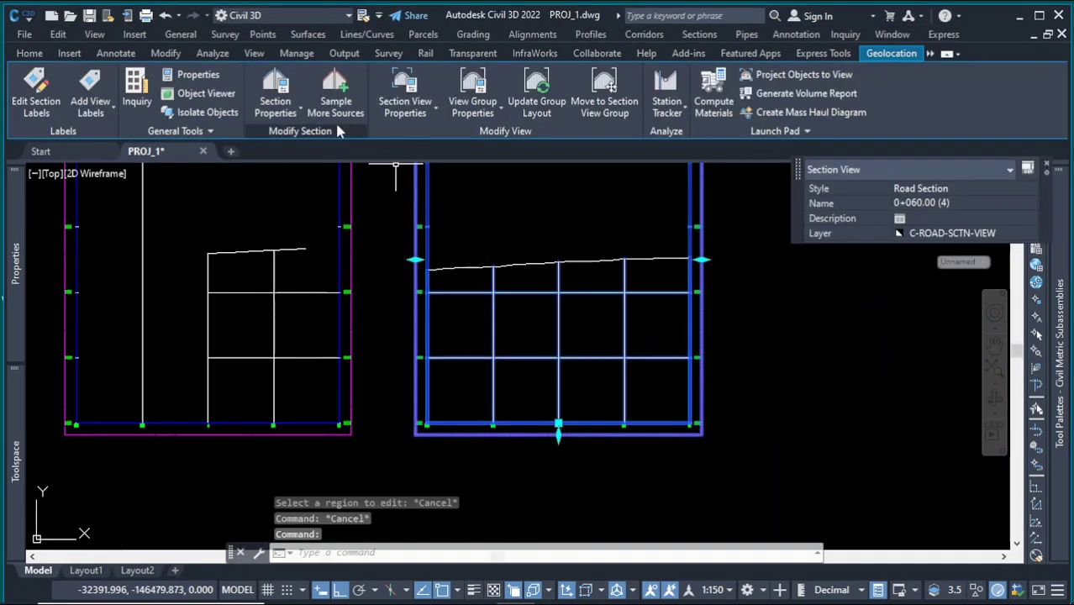
left_click(336, 93)
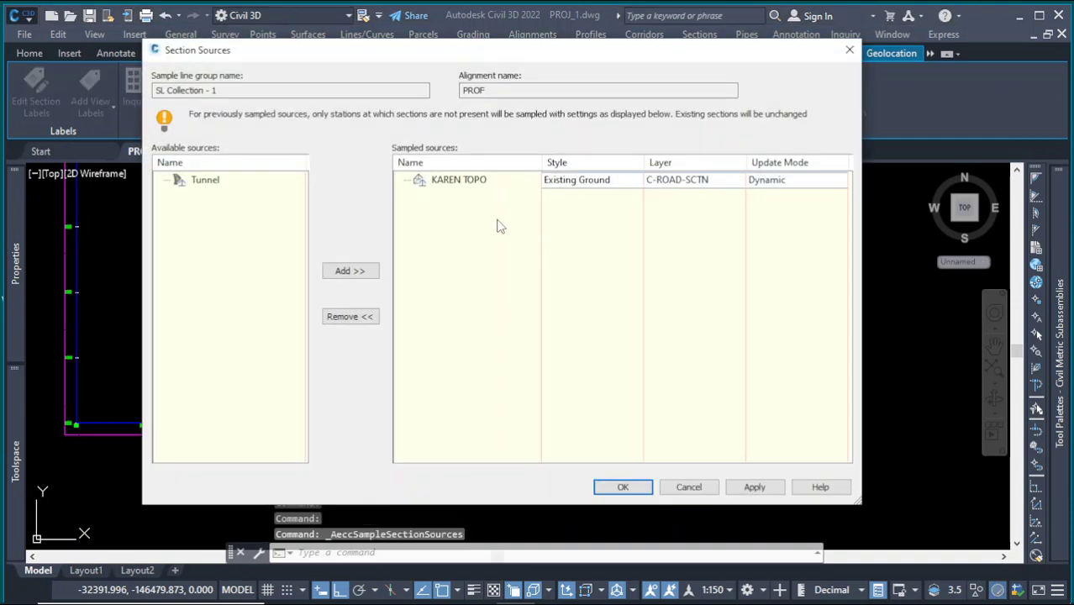
left_click(195, 181)
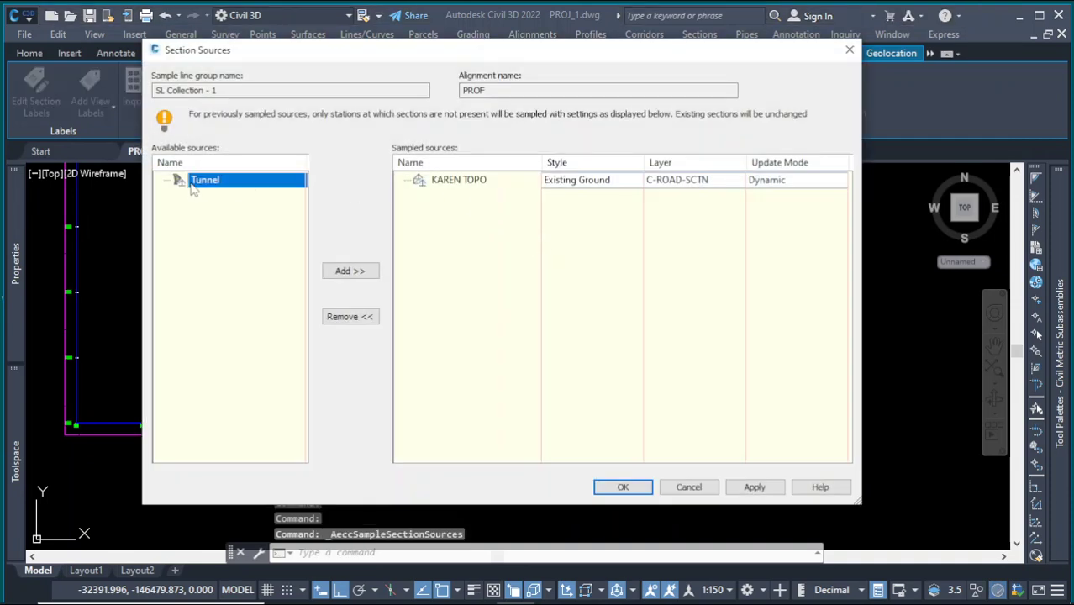
left_click(350, 271)
left_click(754, 486)
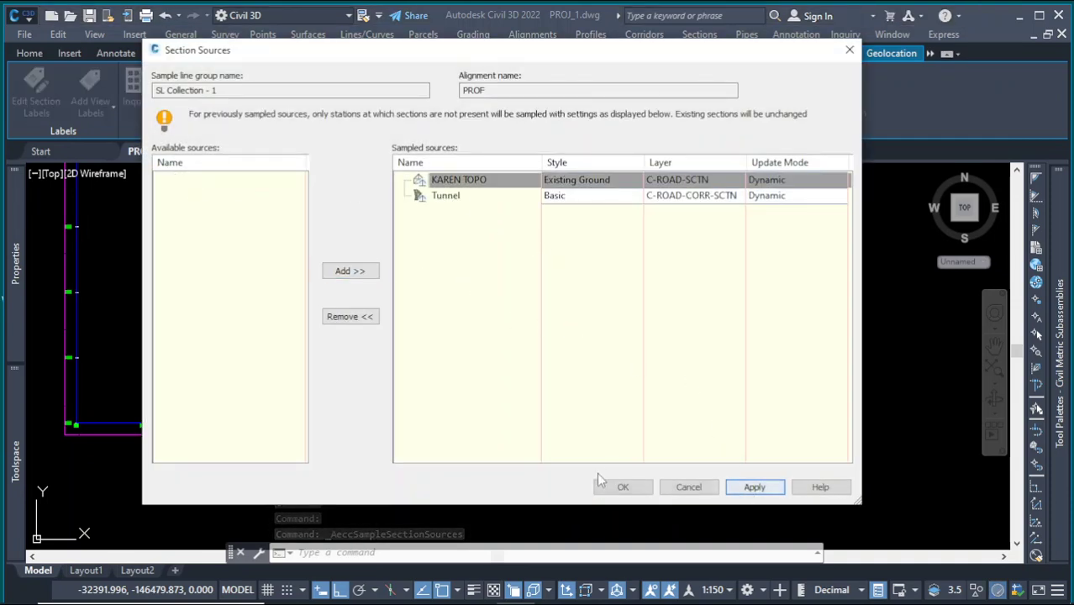
left_click(620, 487)
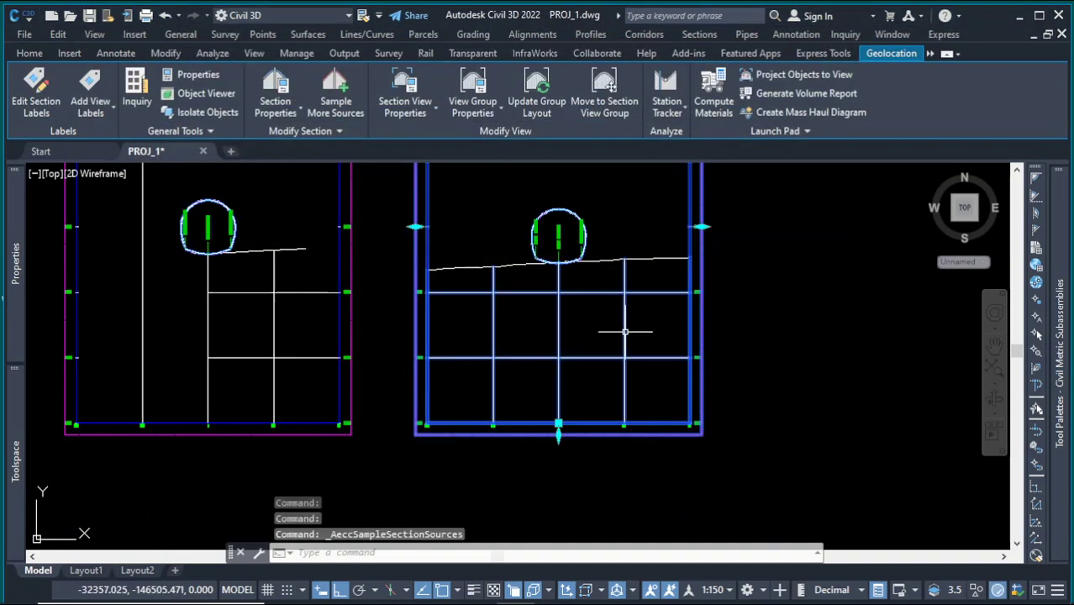
Open the corridor properties of the Tunnel corridor from its plan view, picking the corridor rather than the overlapping solids.
scroll(624, 332, "down", 3)
scroll(469, 261, "up", 3)
scroll(632, 278, "down", 3)
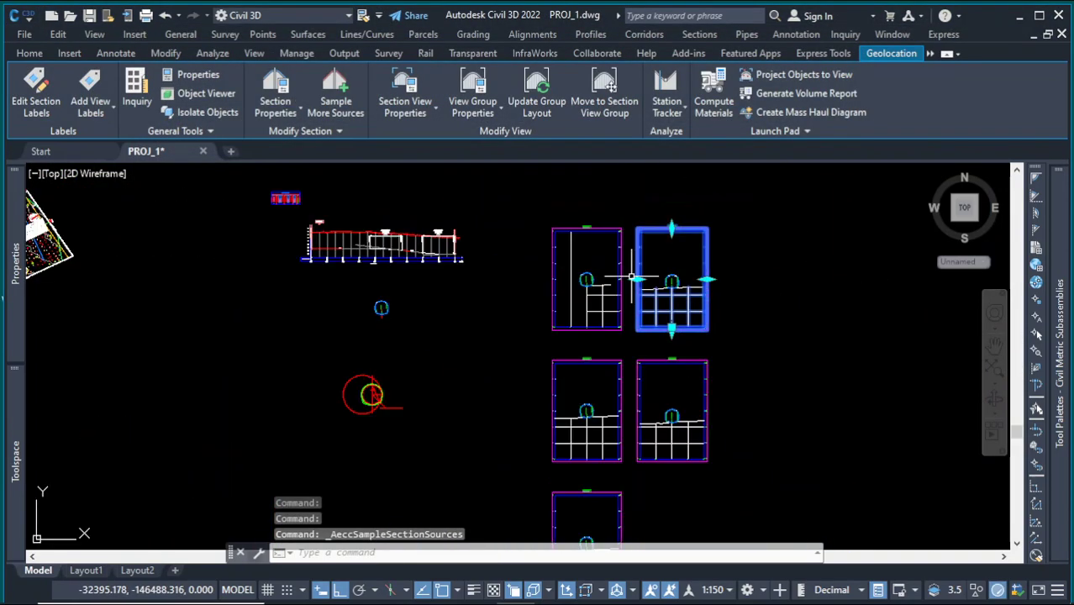
scroll(631, 278, "down", 2)
scroll(461, 271, "up", 10)
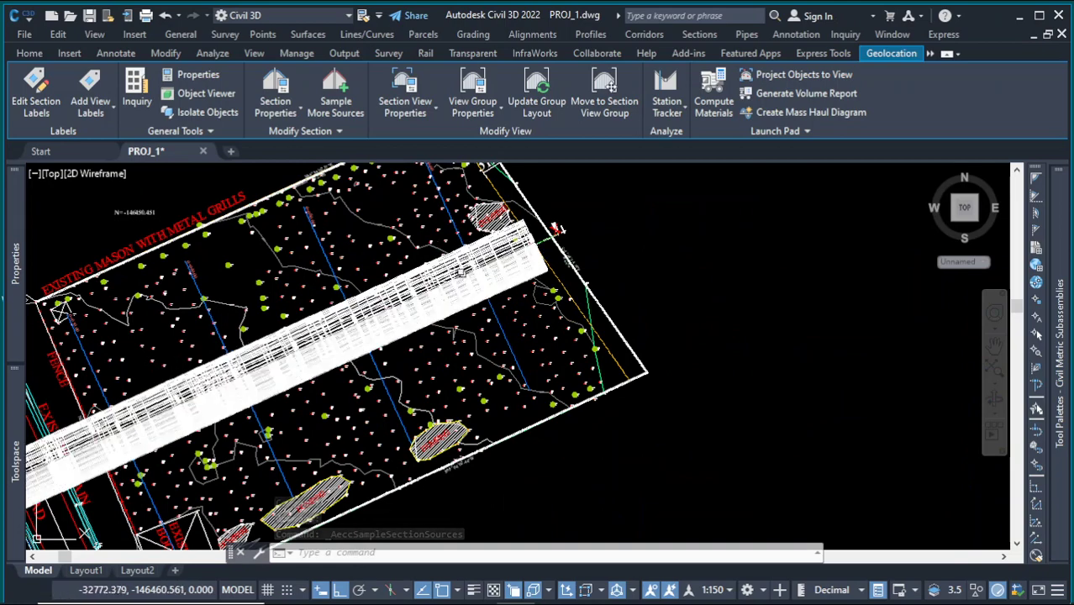
key("Escape")
left_click(475, 269)
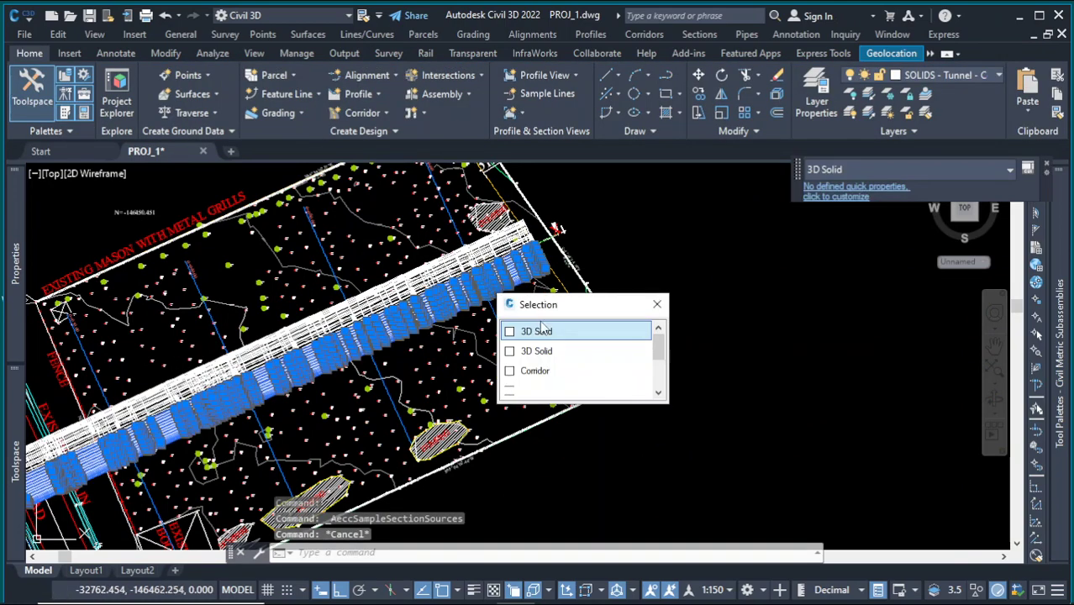
left_click(558, 373)
right_click(650, 245)
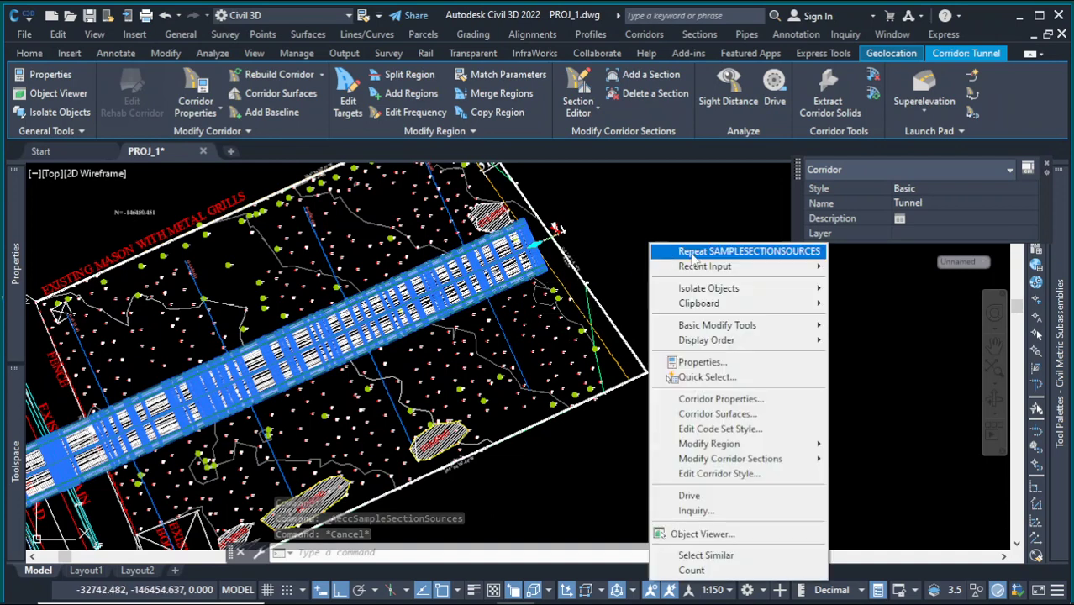
left_click(728, 407)
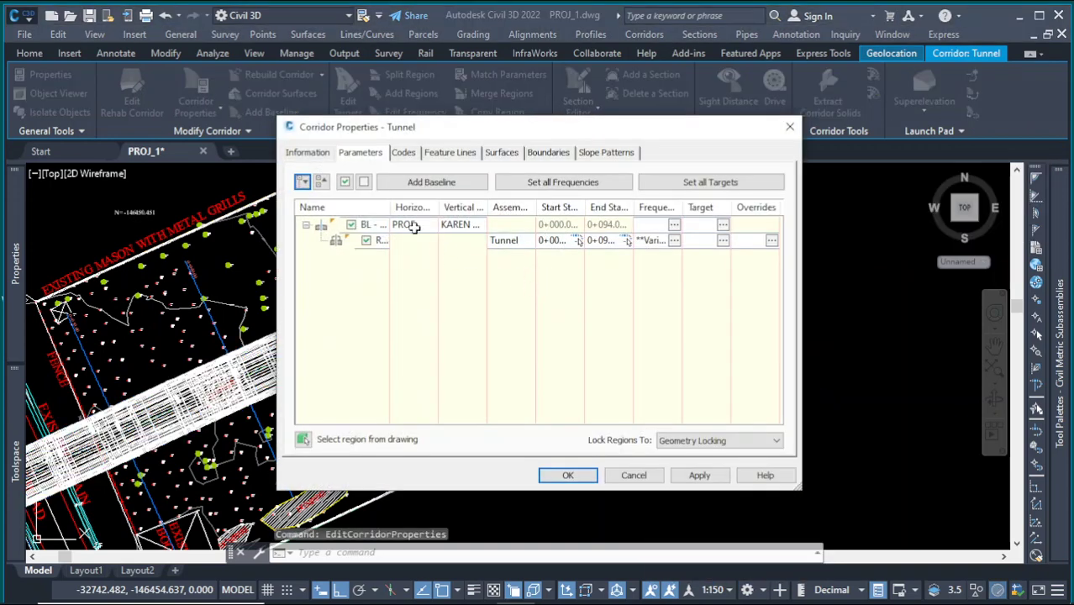
Set the vertical profile of the corridor's PROF baseline to Tunnel, apply the change and rebuild the corridor.
double_click(453, 223)
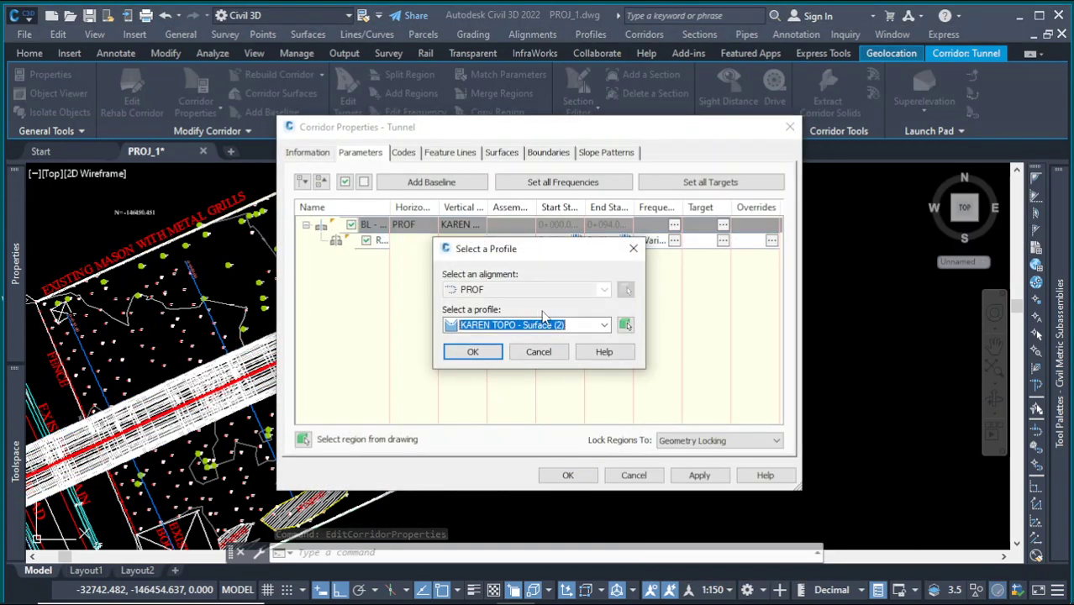
left_click(605, 326)
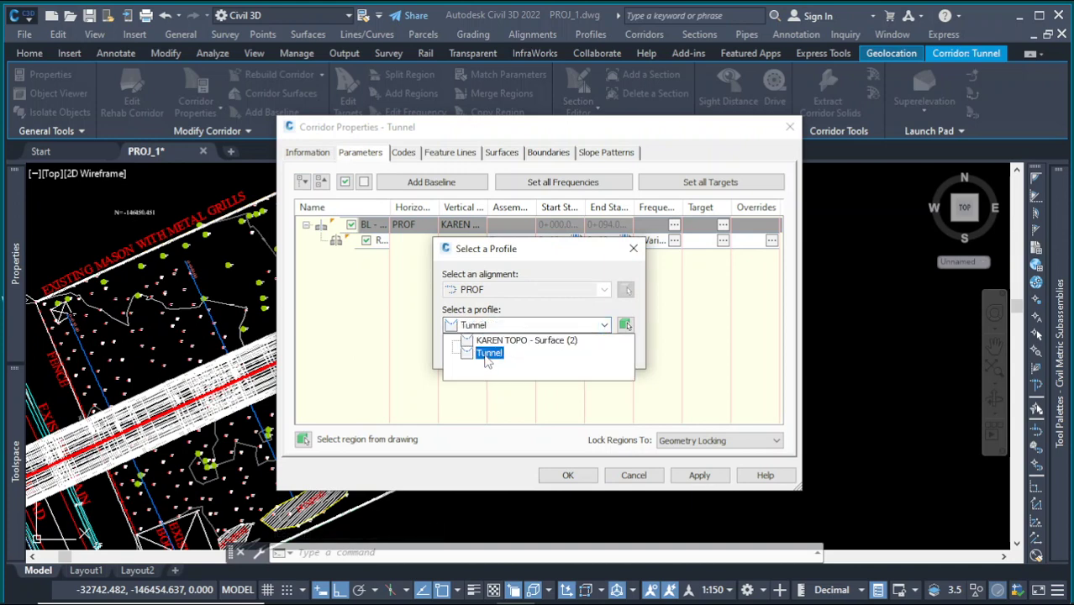
left_click(488, 354)
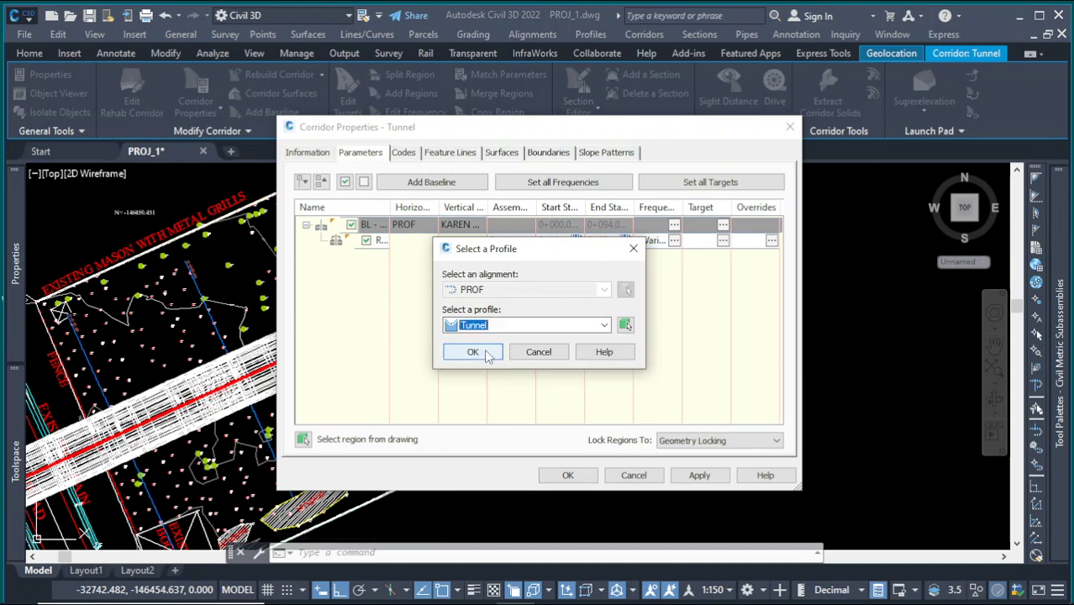
left_click(473, 352)
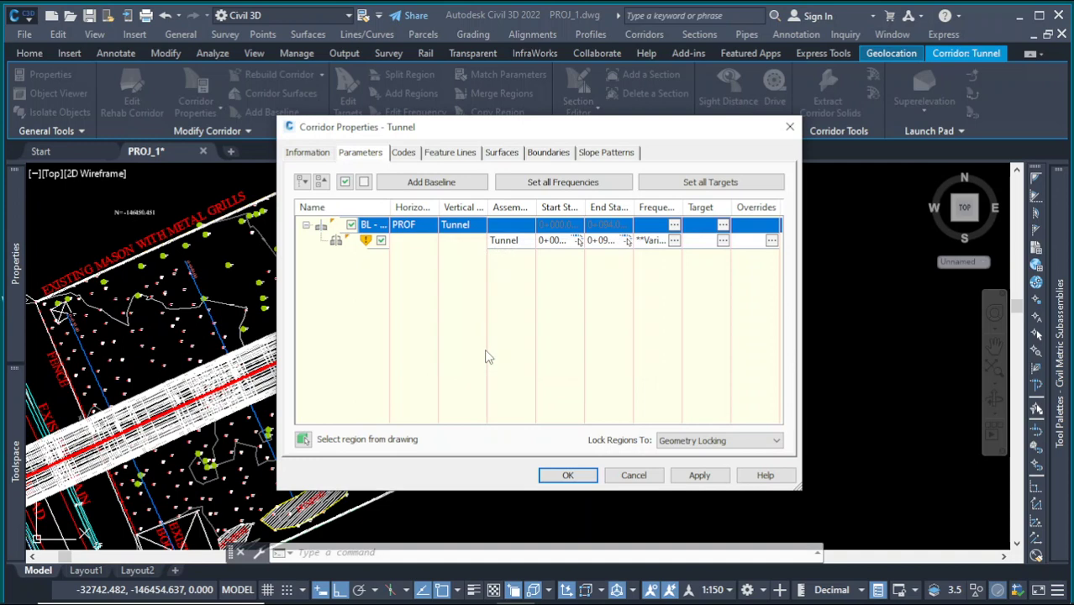
left_click(699, 475)
left_click(417, 269)
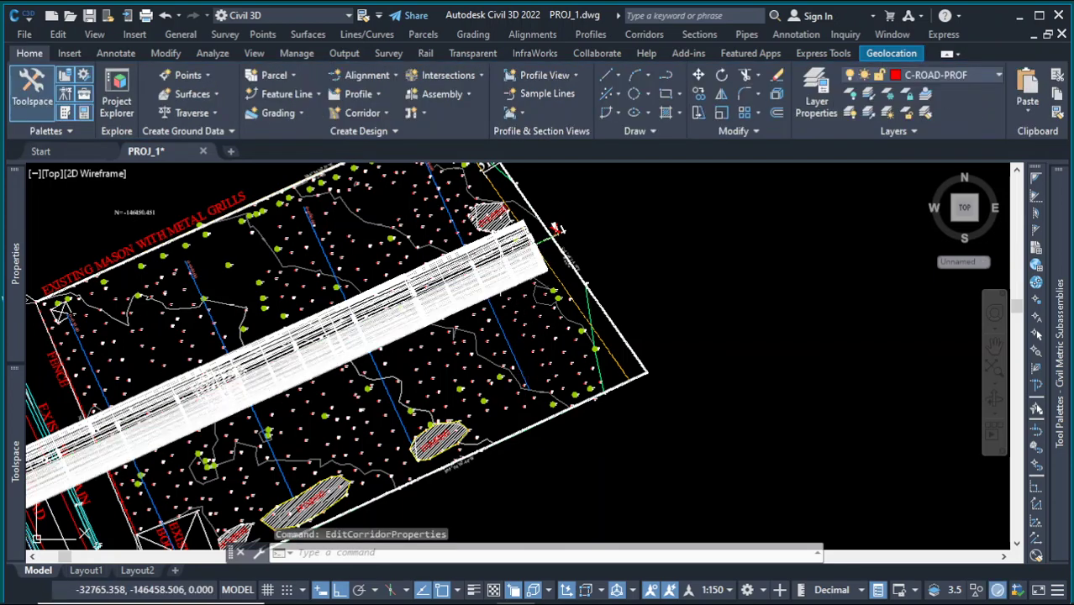
left_click(507, 248)
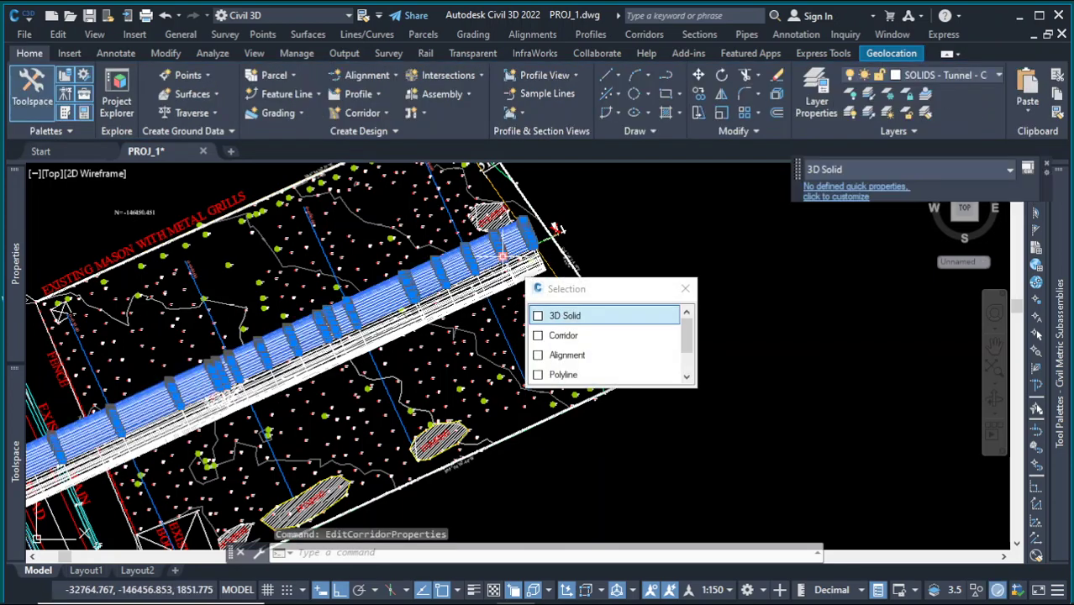
left_click(628, 312)
key("Escape")
Examine the tunnel's position relative to the ground line in the section views.
scroll(480, 327, "down", 5)
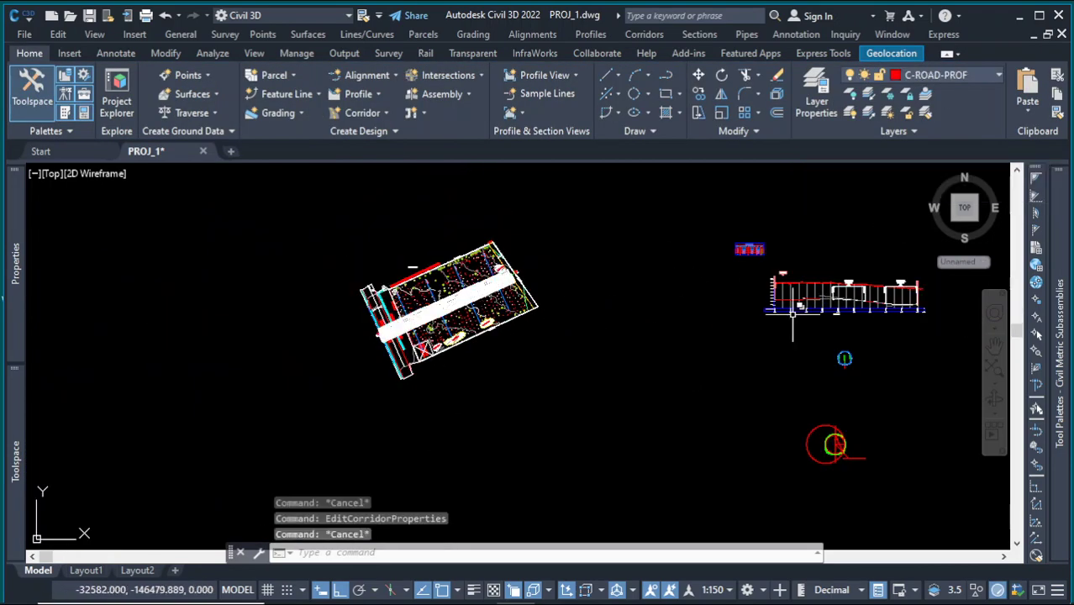
scroll(522, 282, "down", 3)
scroll(769, 322, "up", 3)
scroll(757, 303, "up", 4)
scroll(626, 240, "down", 4)
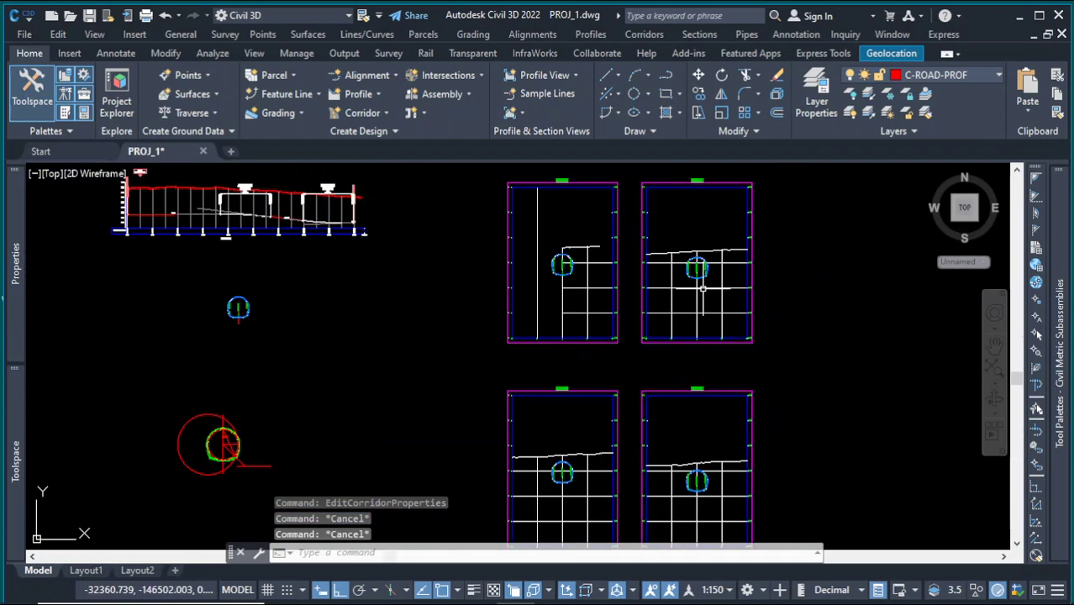
scroll(672, 238, "up", 4)
scroll(697, 297, "down", 5)
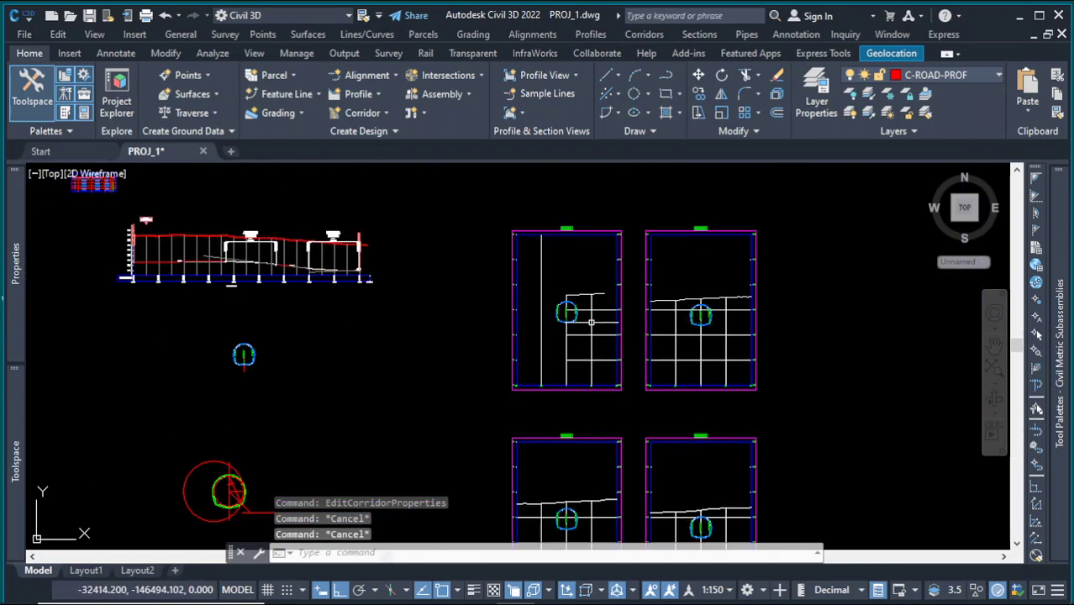
scroll(713, 298, "down", 2)
scroll(731, 277, "up", 5)
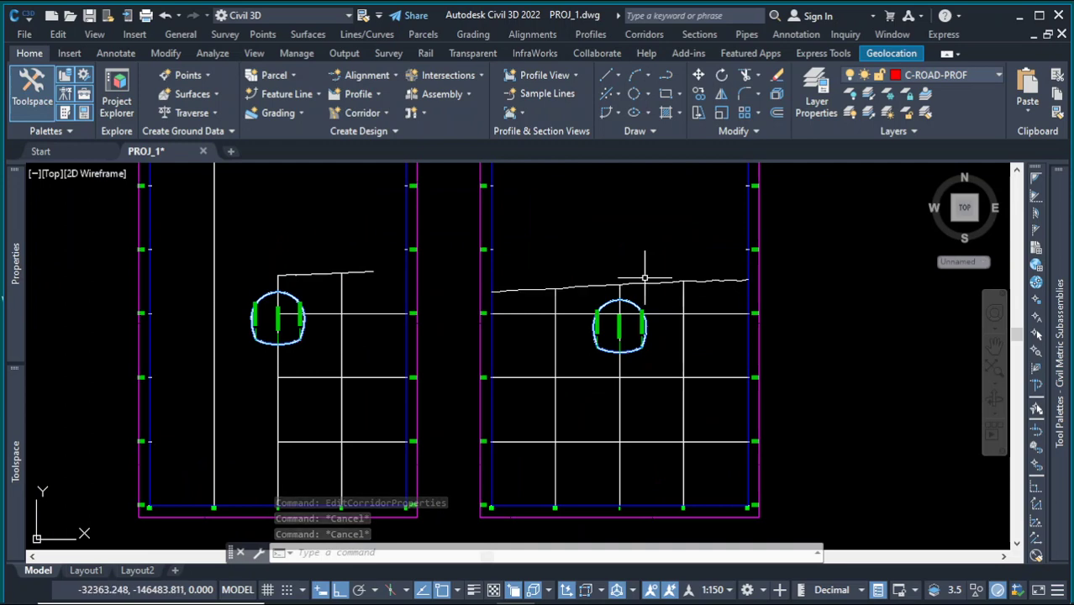
scroll(636, 269, "down", 3)
scroll(504, 261, "up", 5)
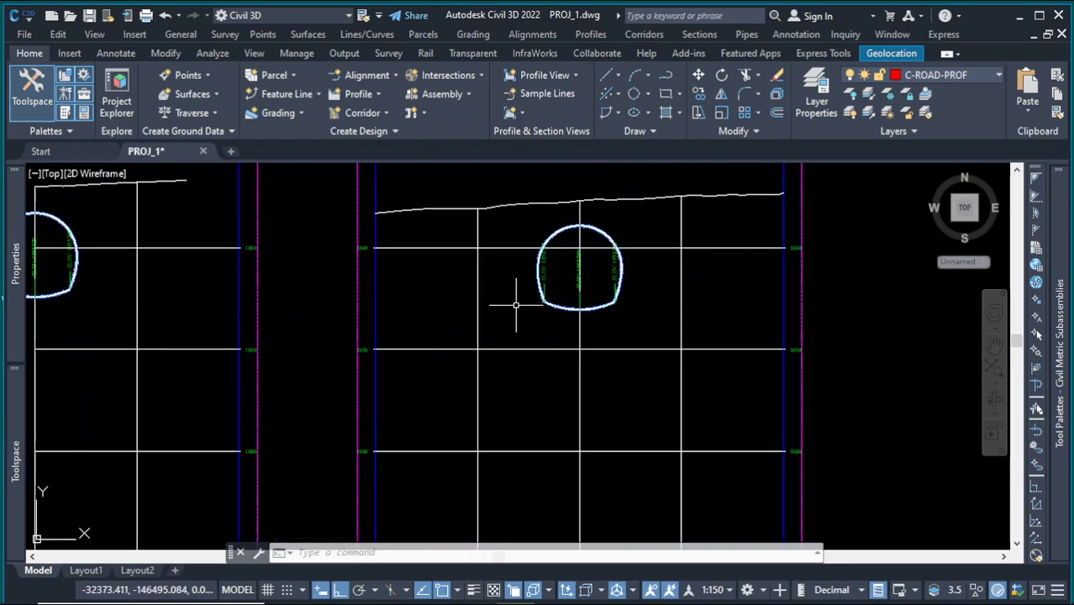
scroll(512, 304, "down", 8)
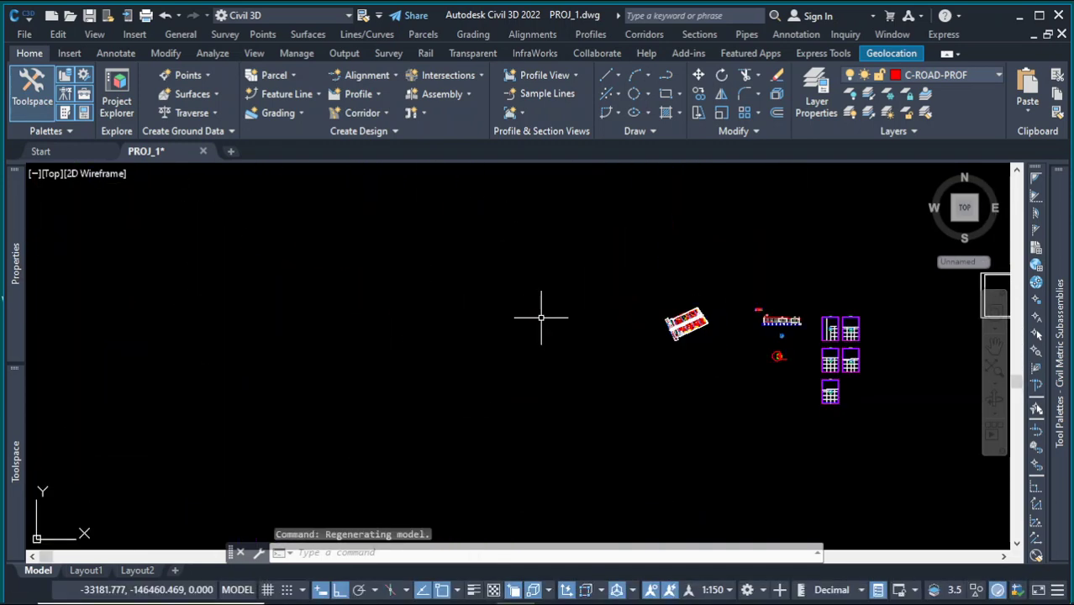
Inspect the two extracted tunnel solids in the Object Viewer by orbiting around them, and clear the selection.
scroll(737, 311, "up", 6)
left_click(737, 312)
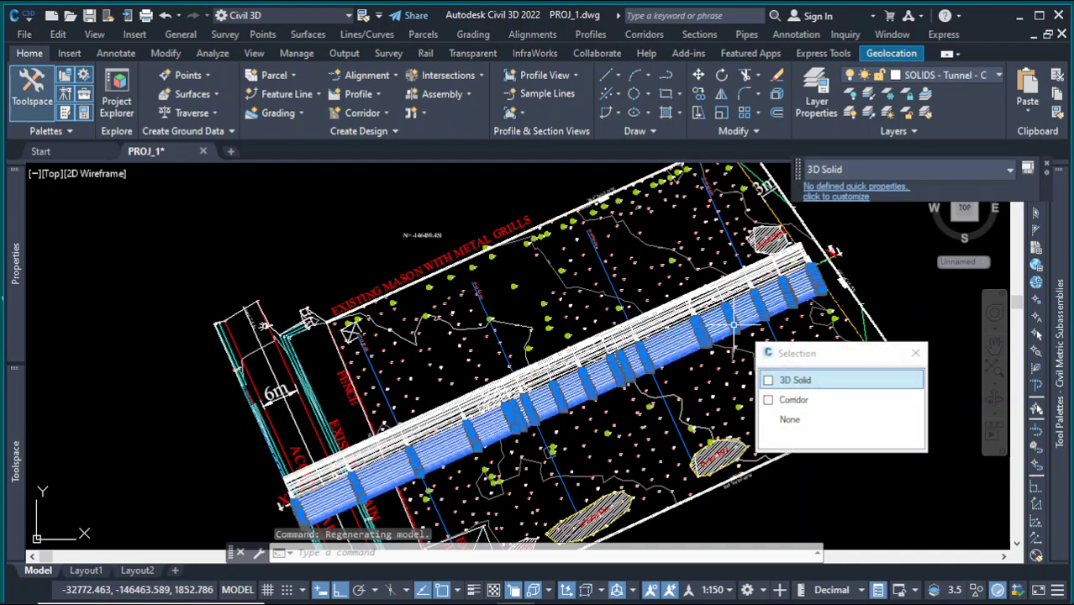
left_click(849, 377)
left_click(763, 271)
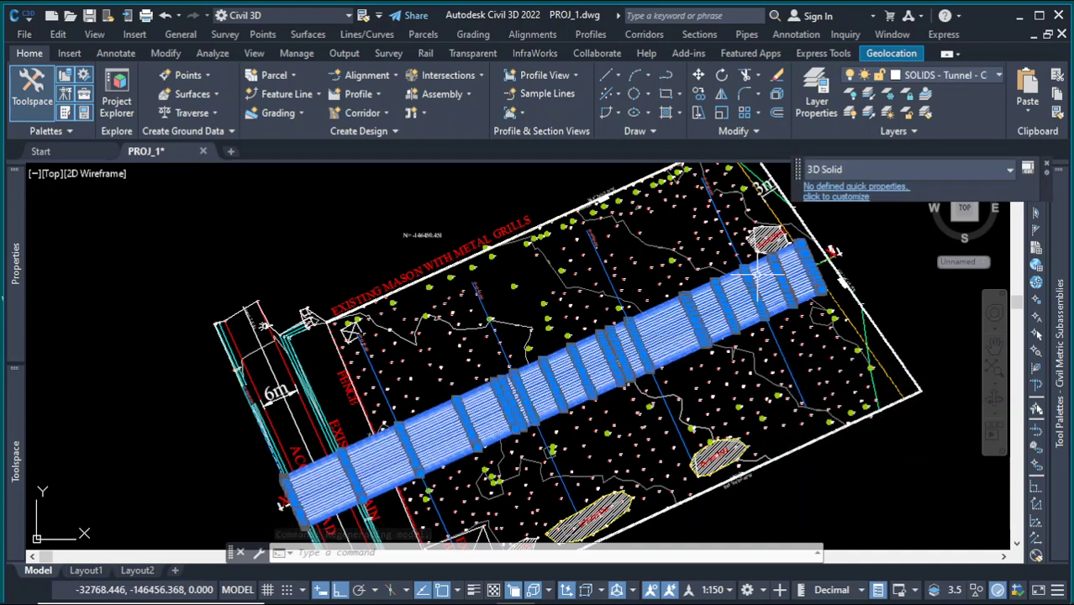
right_click(886, 275)
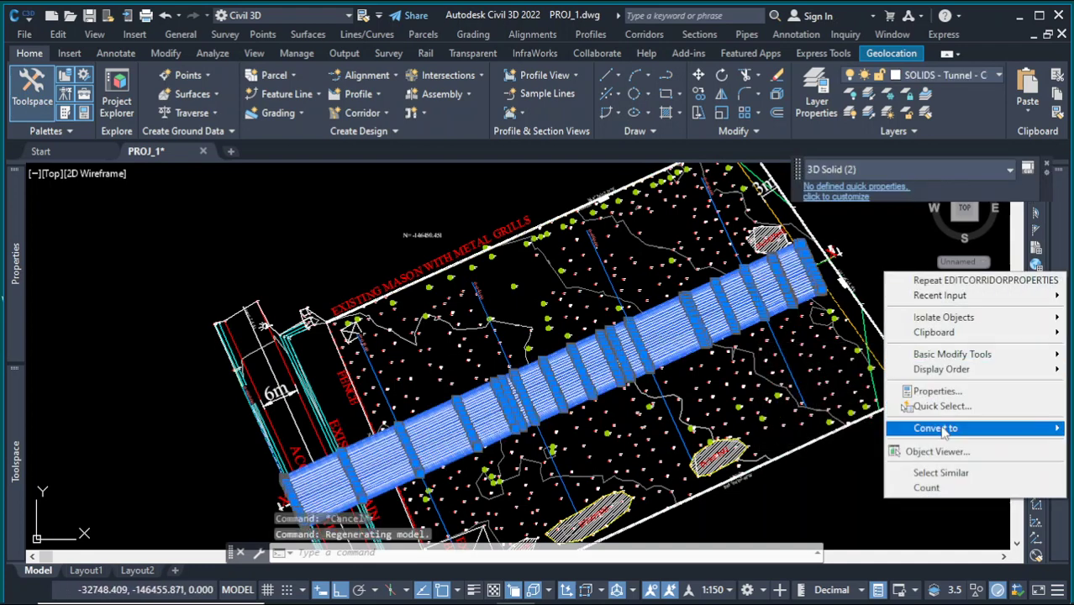
left_click(947, 458)
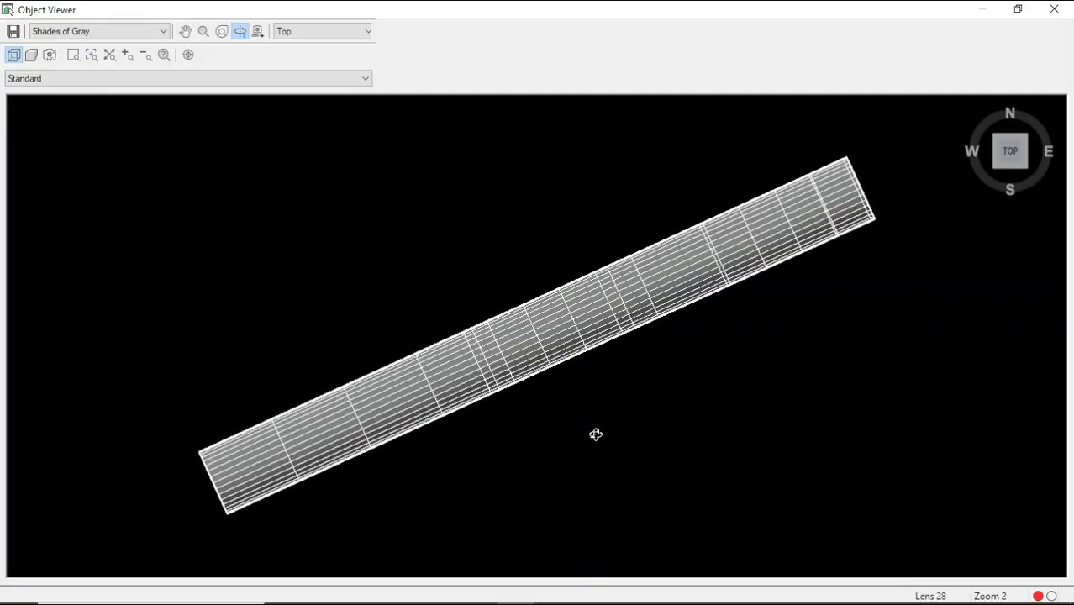
left_click_drag(596, 435, 437, 362)
left_click_drag(496, 331, 578, 285)
left_click(1054, 8)
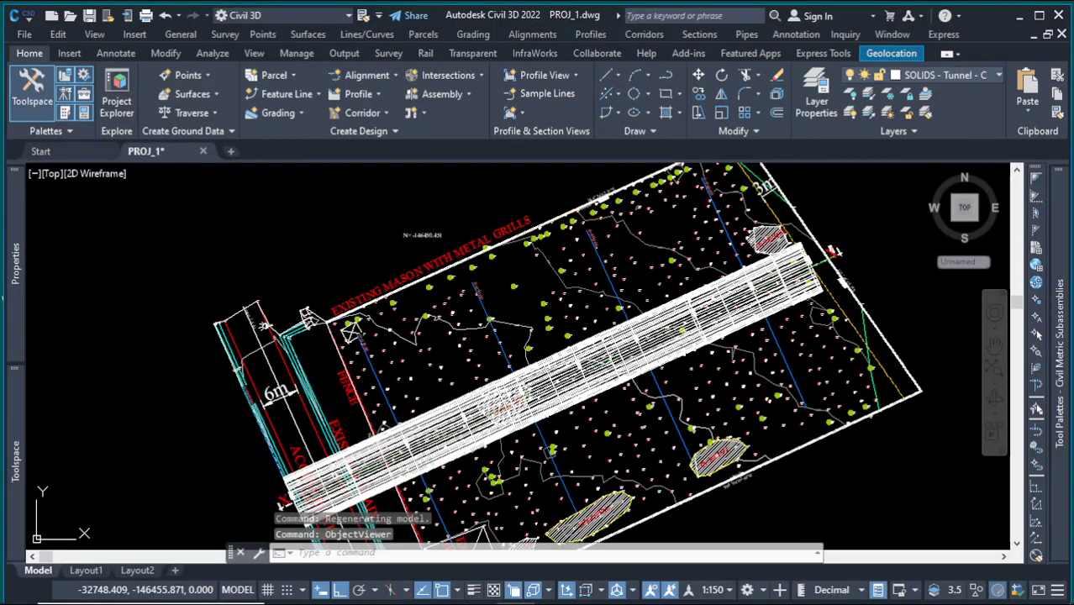
key("Escape")
left_click(841, 203)
left_click(832, 202)
scroll(636, 320, "down", 8)
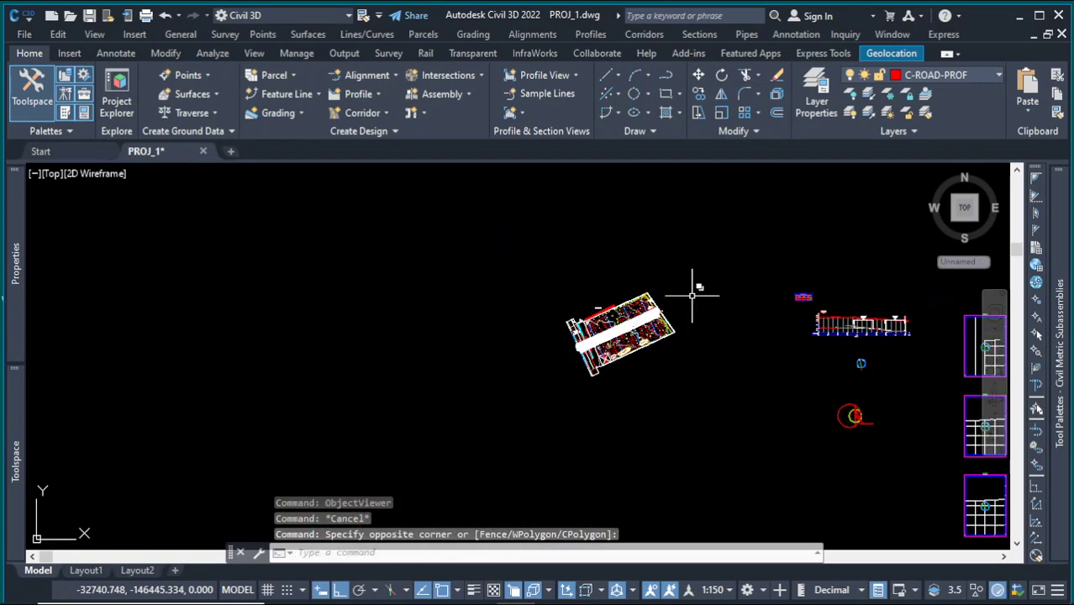
left_click(705, 267)
left_click(616, 211)
scroll(922, 333, "up", 2)
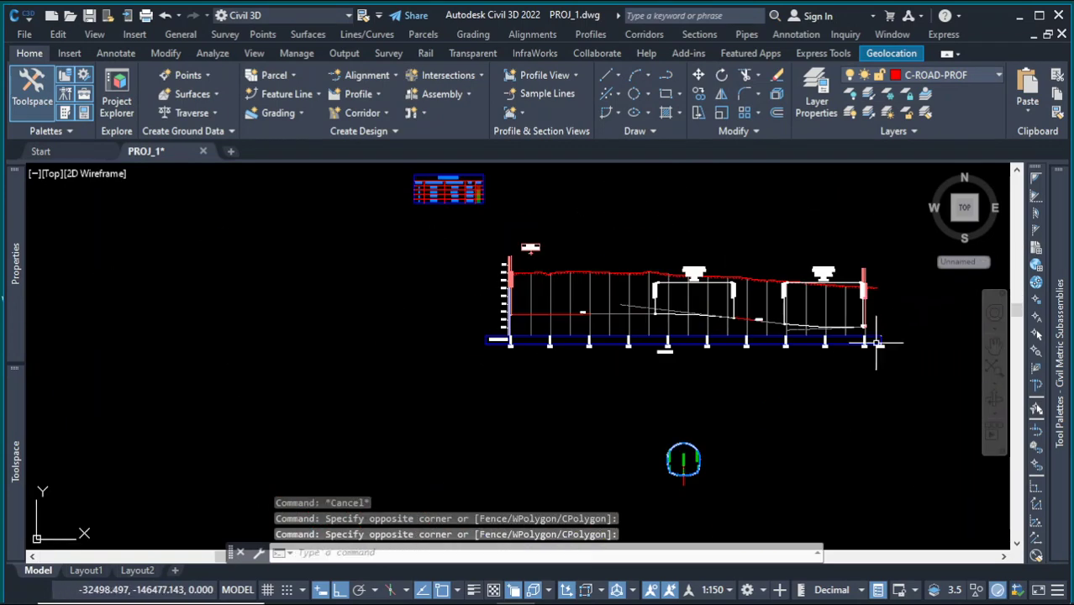
scroll(737, 312, "down", 3)
scroll(714, 434, "down", 1)
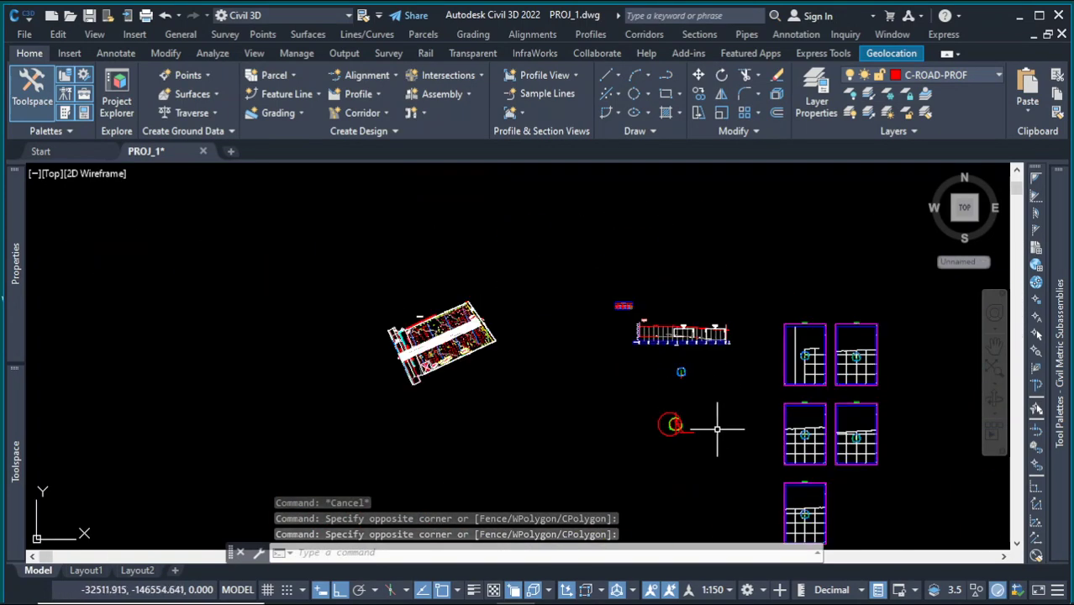
scroll(714, 433, "up", 5)
scroll(643, 462, "up", 2)
scroll(590, 409, "down", 3)
left_click(693, 356)
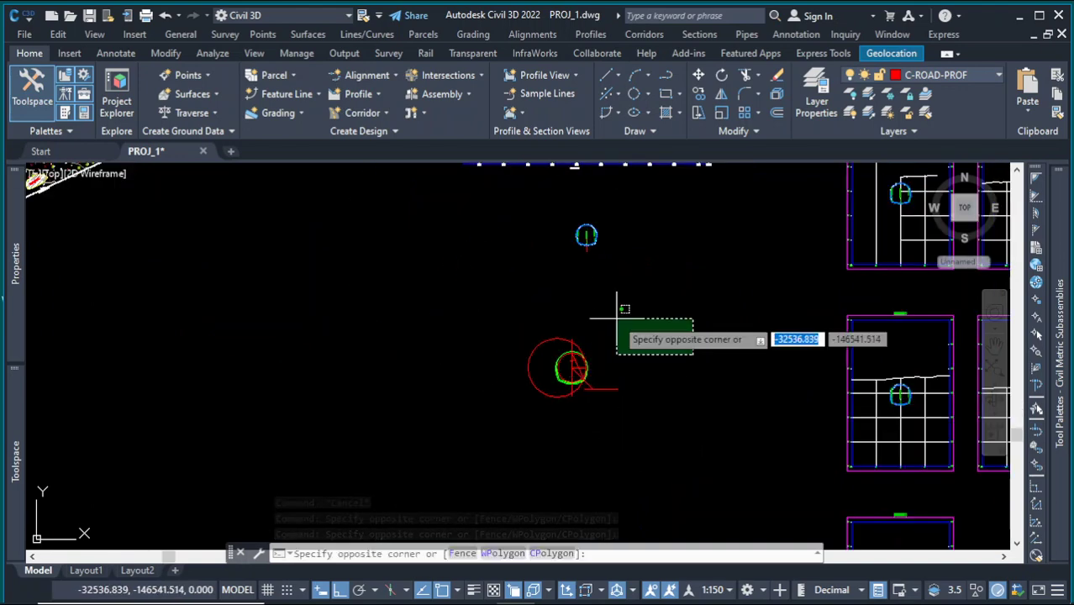
left_click(619, 316)
scroll(630, 330, "down", 5)
left_click(562, 322)
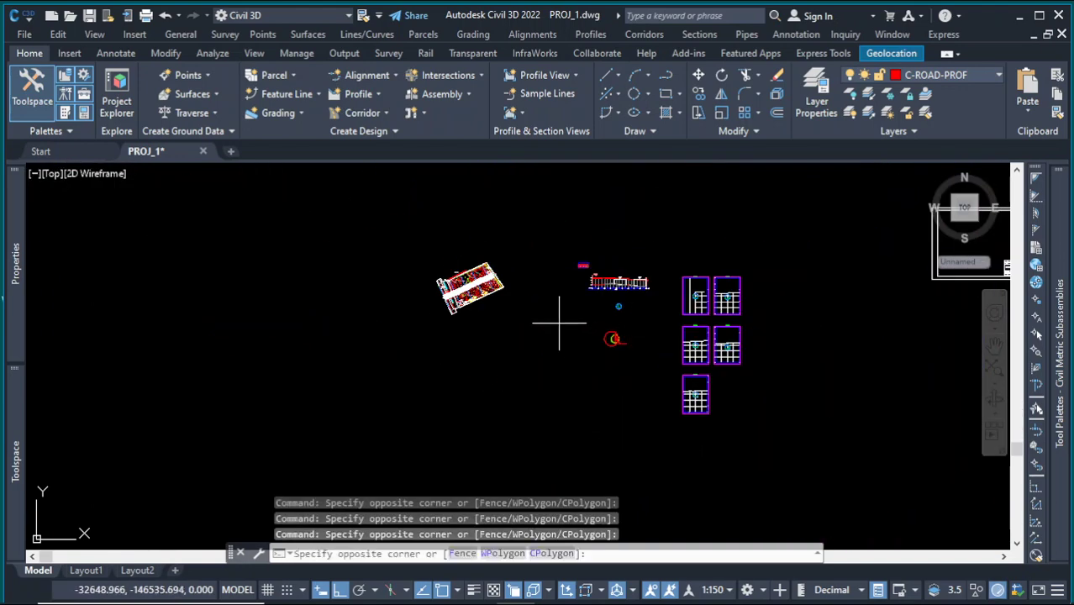
left_click(525, 293)
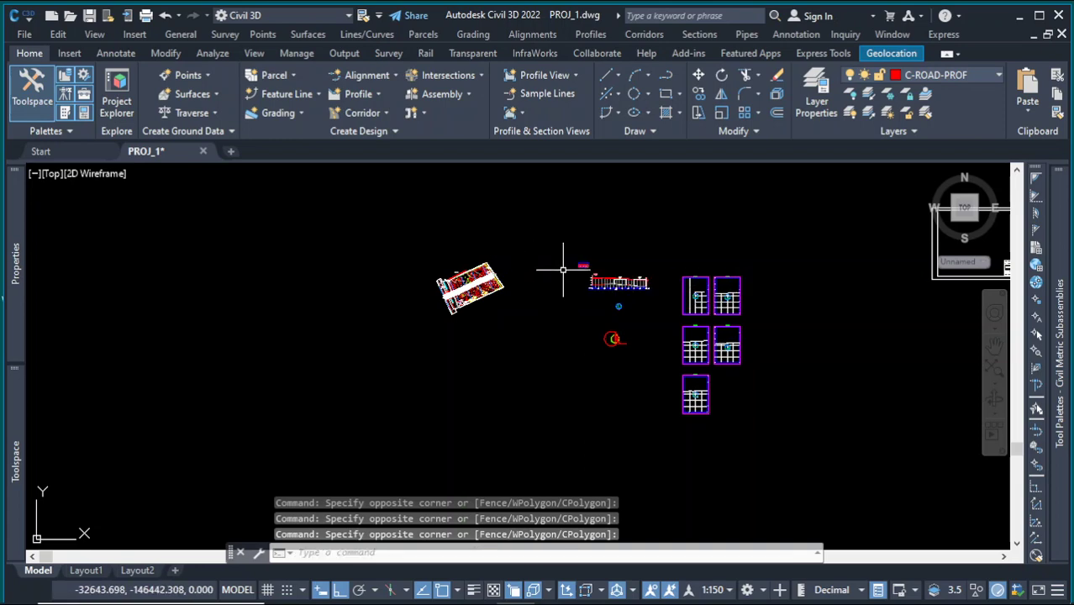
scroll(563, 270, "up", 5)
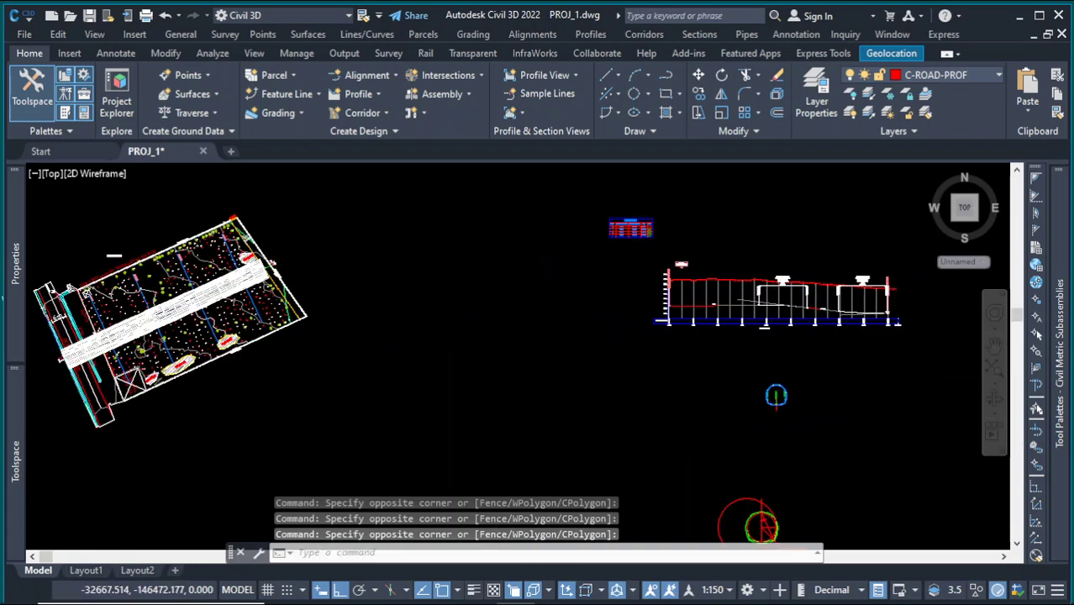
scroll(487, 298, "down", 2)
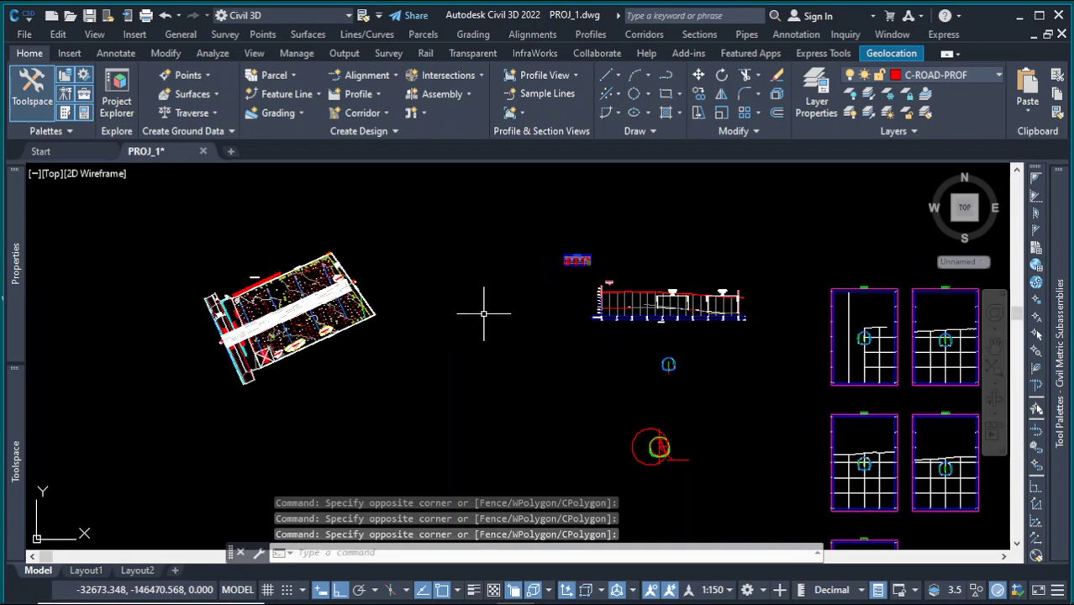
left_click(530, 360)
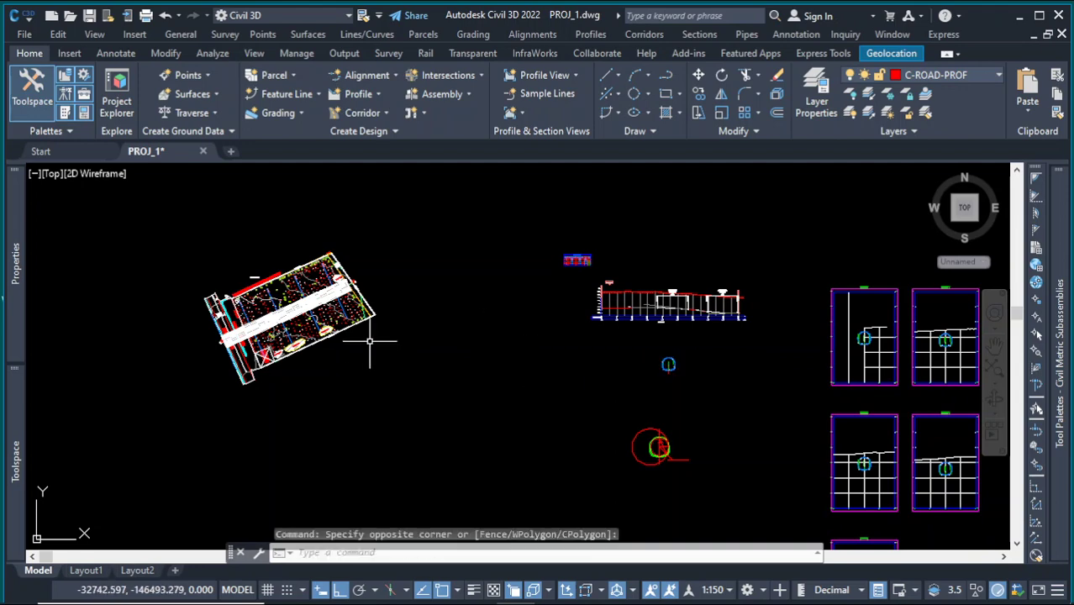
scroll(263, 339, "up", 2)
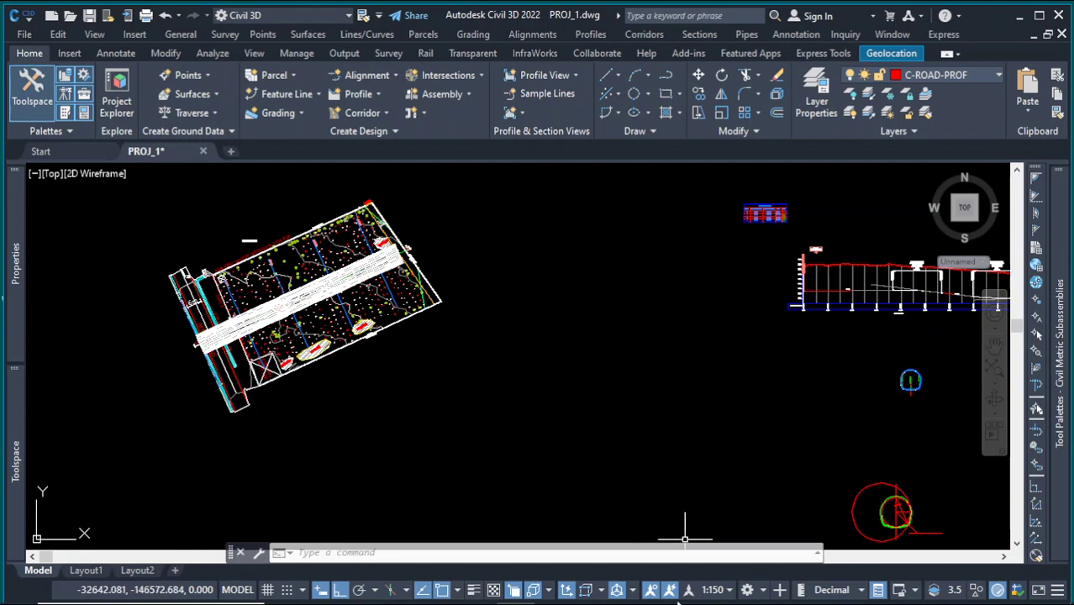
mouse_move(648, 601)
left_click(554, 597)
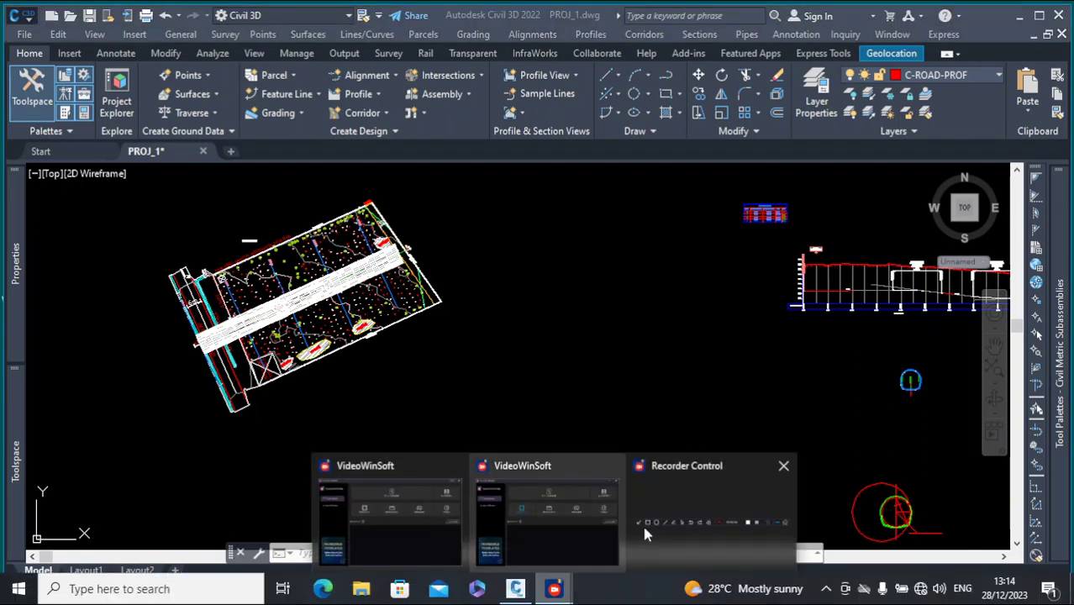
left_click(670, 515)
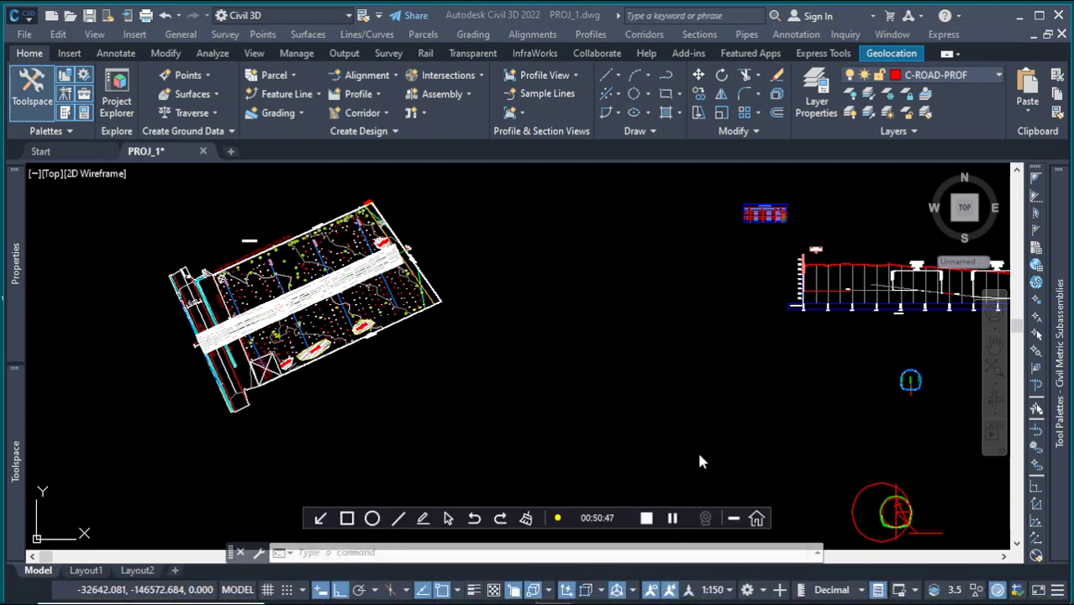